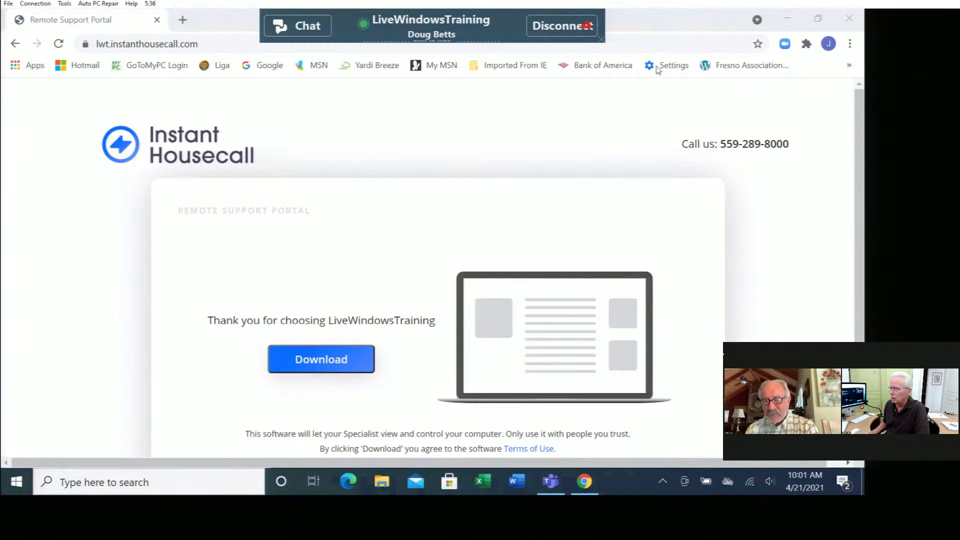
# Bring up the Microsoft Teams window that is running in the background.
pyautogui.click(434, 38)
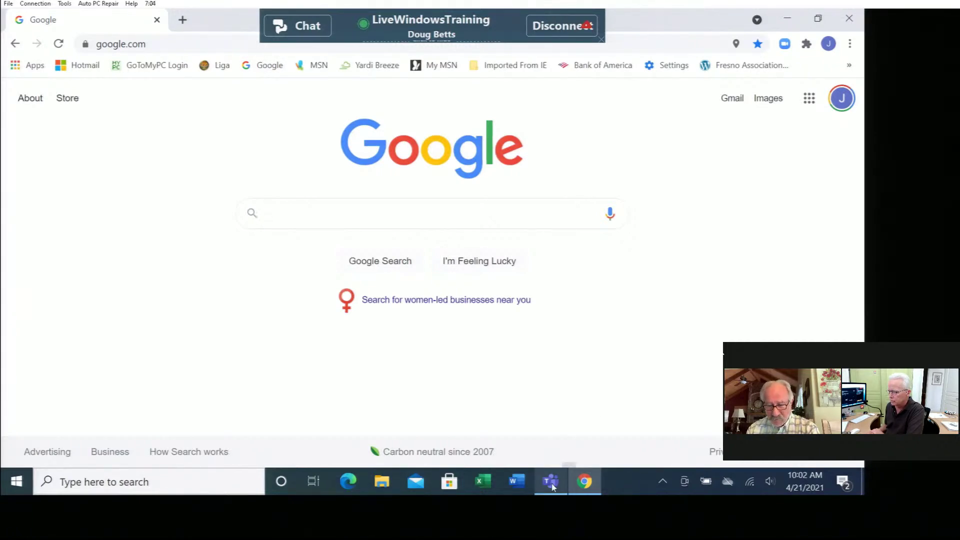
pyautogui.moveTo(553, 488)
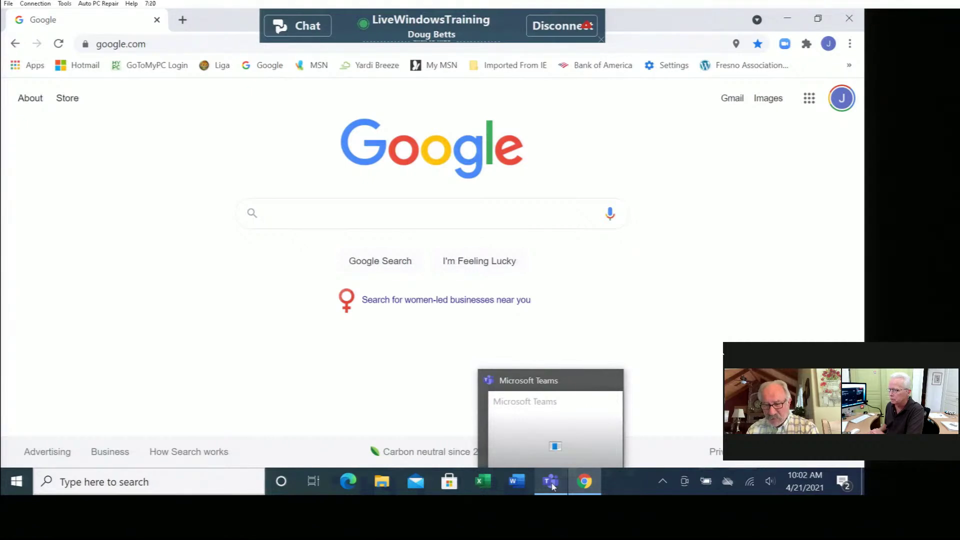
pyautogui.click(558, 444)
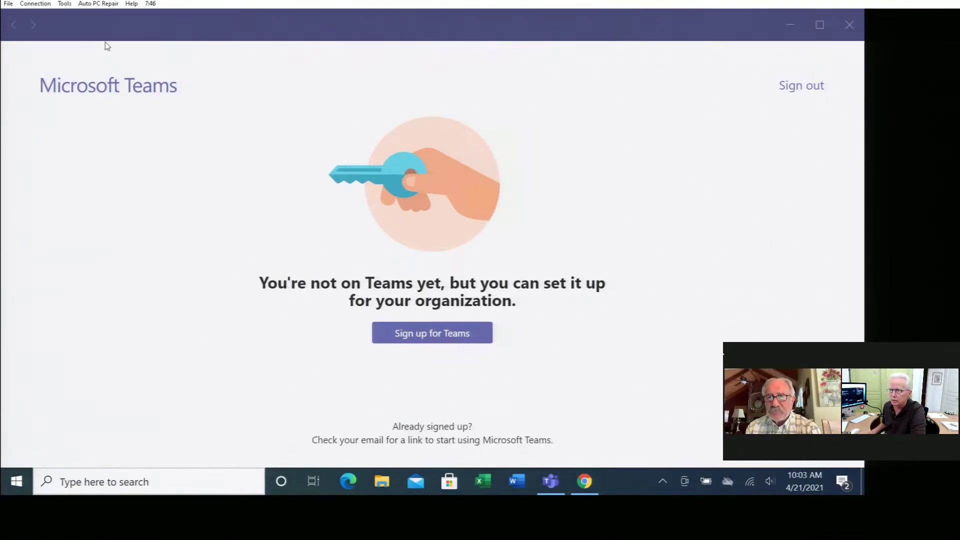
pyautogui.click(92, 24)
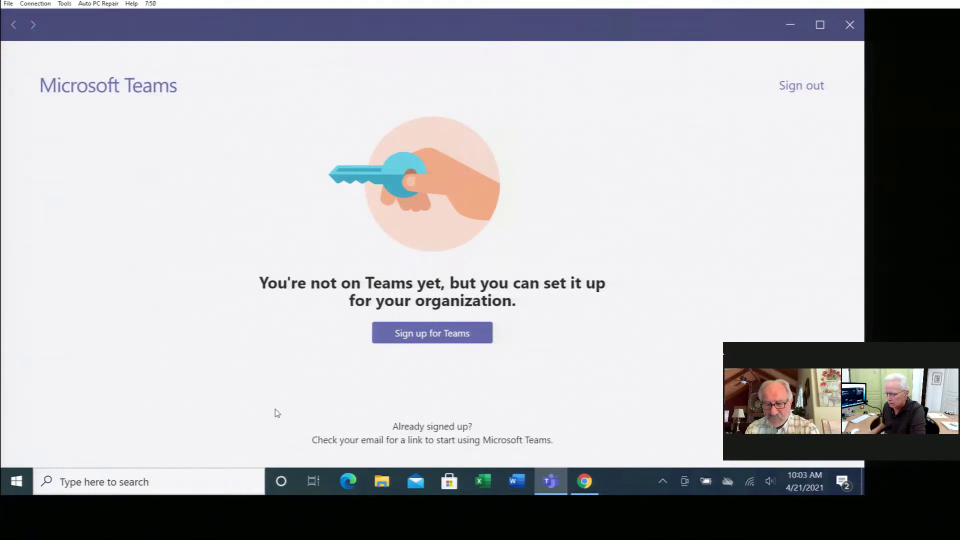
# Check which task options Windows offers for the running Microsoft Teams app.
pyautogui.rightClick(545, 474)
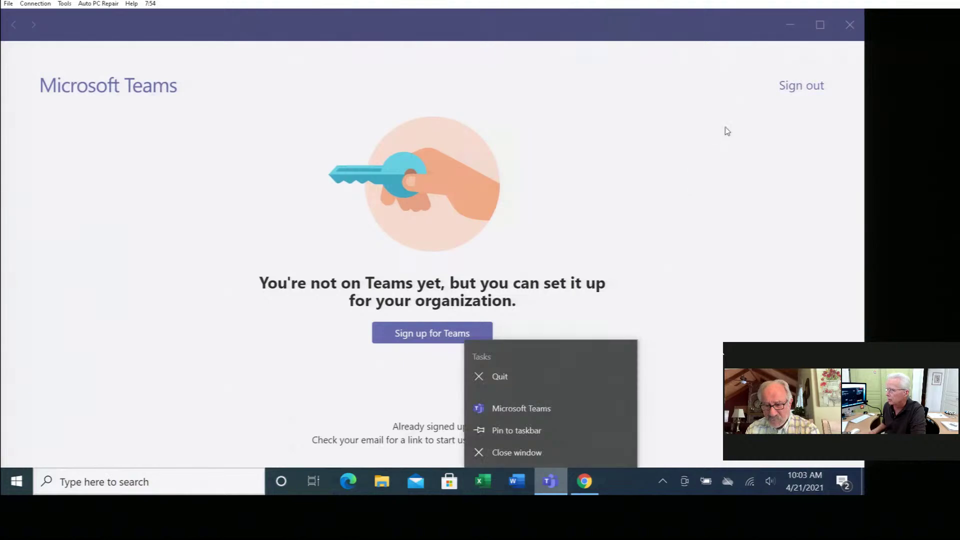
pyautogui.click(515, 418)
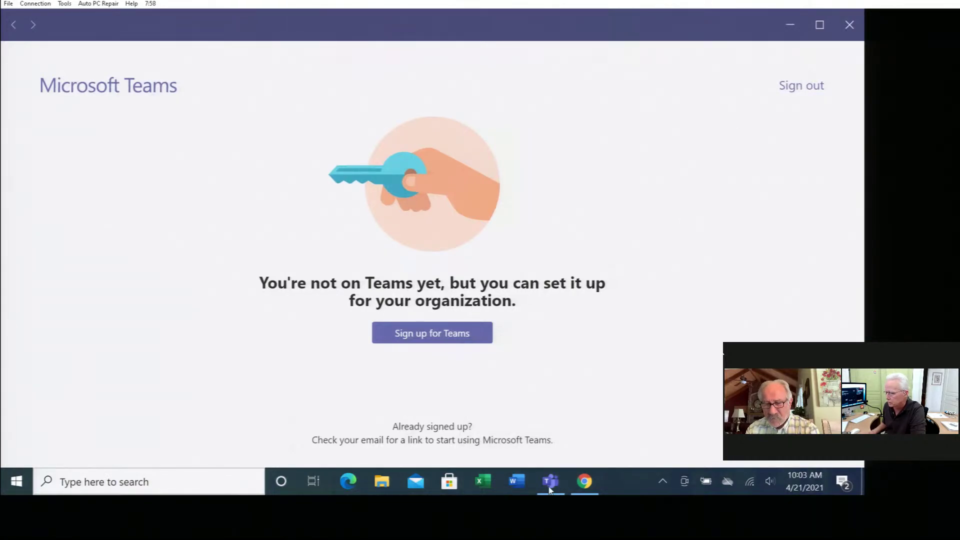
pyautogui.moveTo(550, 490)
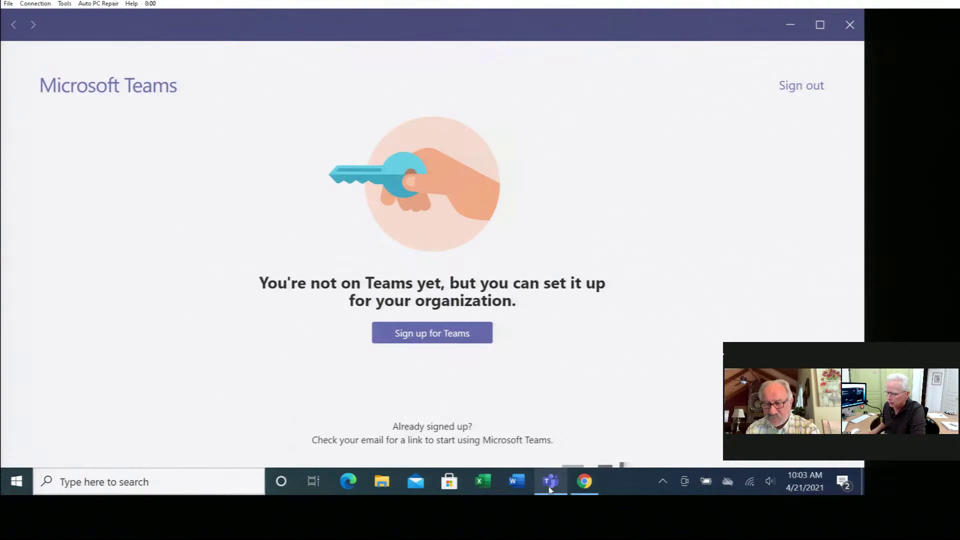
pyautogui.rightClick(550, 489)
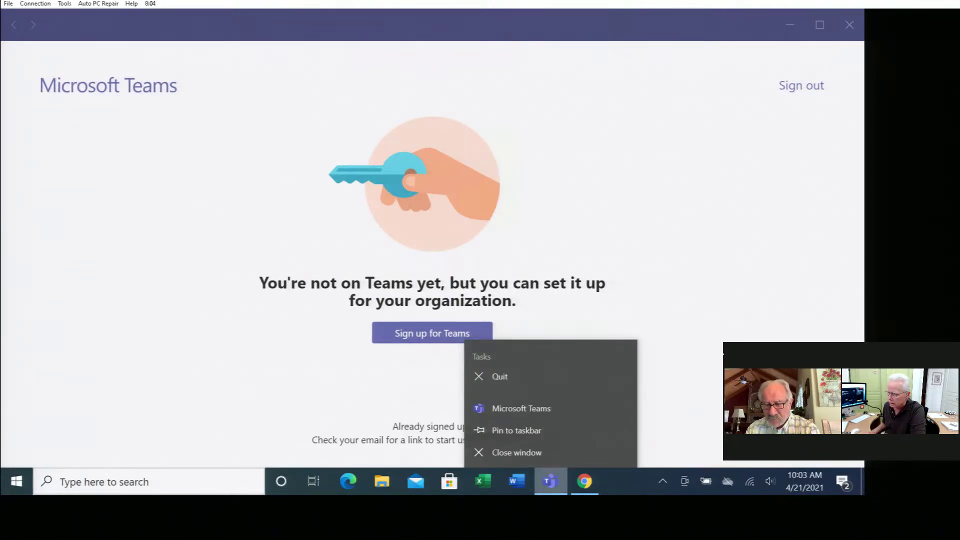
# Show the hidden notification area icons and check the options of the Microsoft Teams icon there.
pyautogui.click(663, 480)
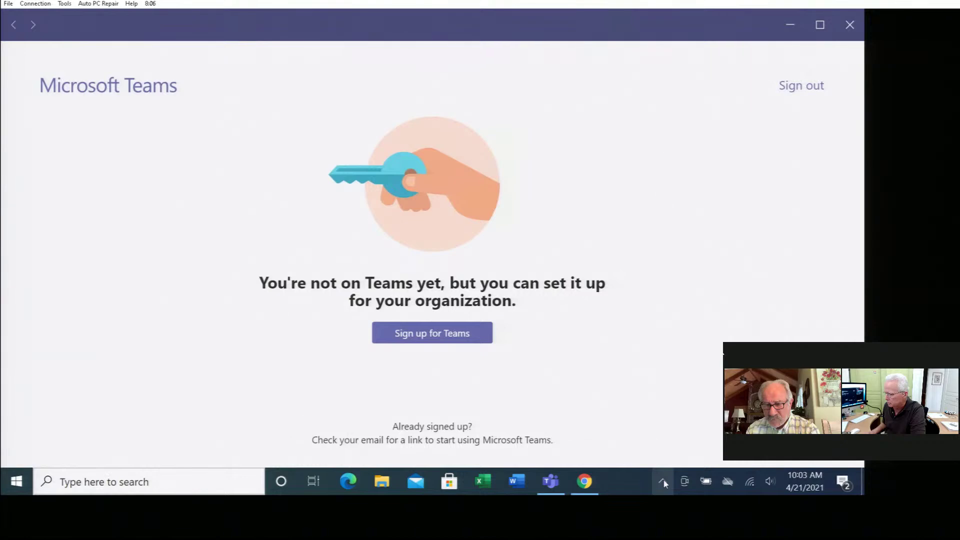
pyautogui.click(663, 481)
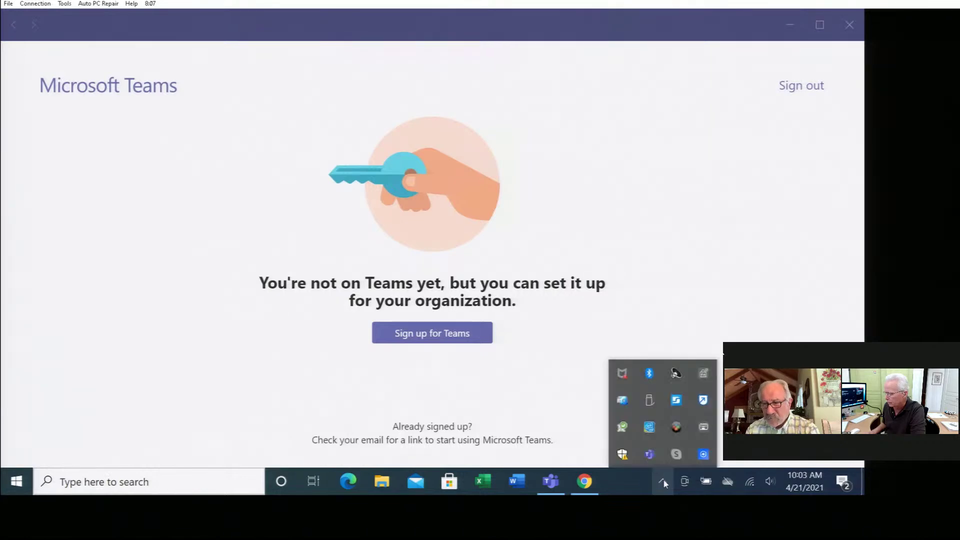
pyautogui.rightClick(651, 455)
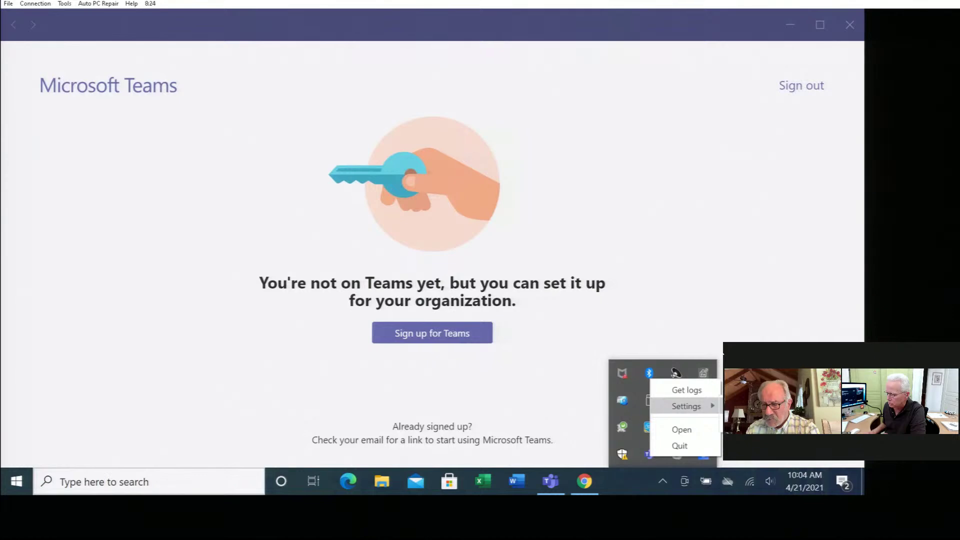
pyautogui.press('Escape')
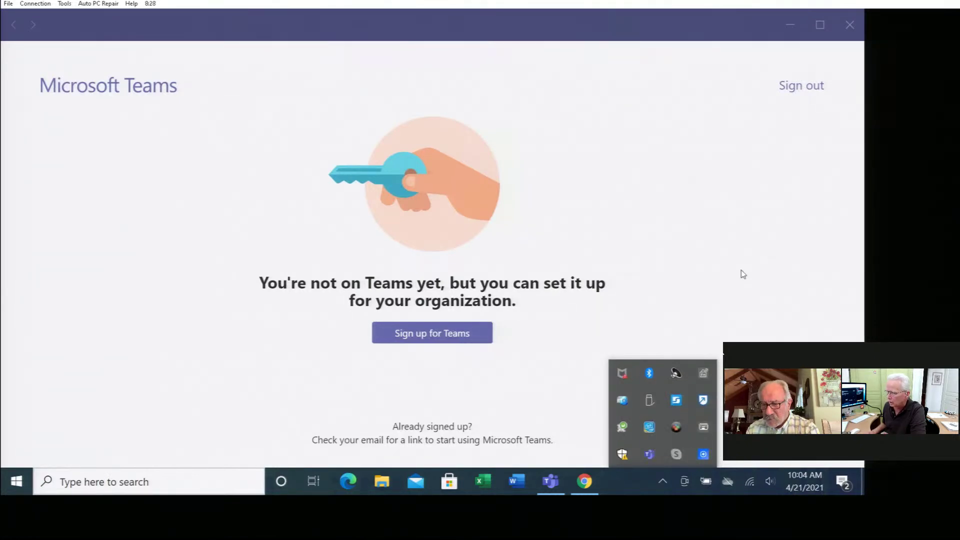
# Close the Microsoft Teams window.
pyautogui.click(550, 481)
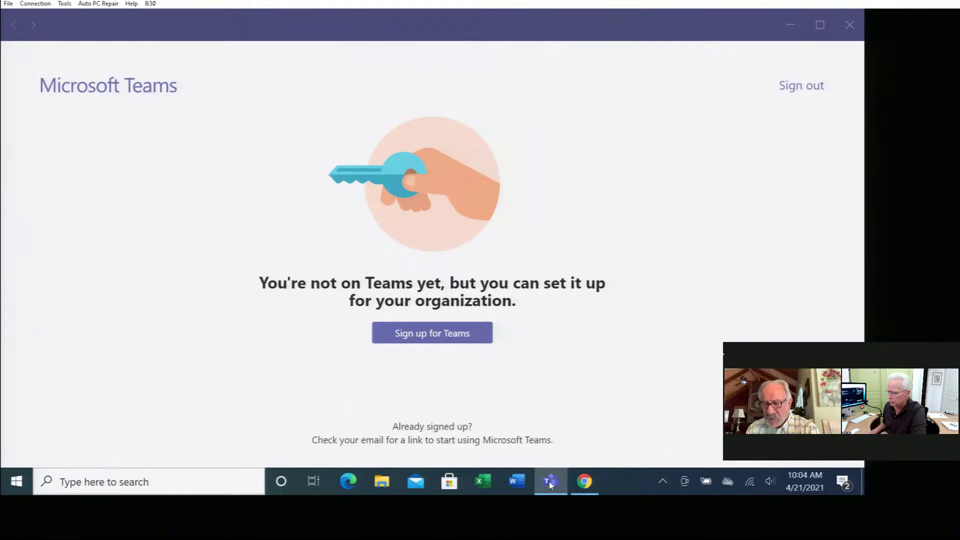
pyautogui.rightClick(549, 481)
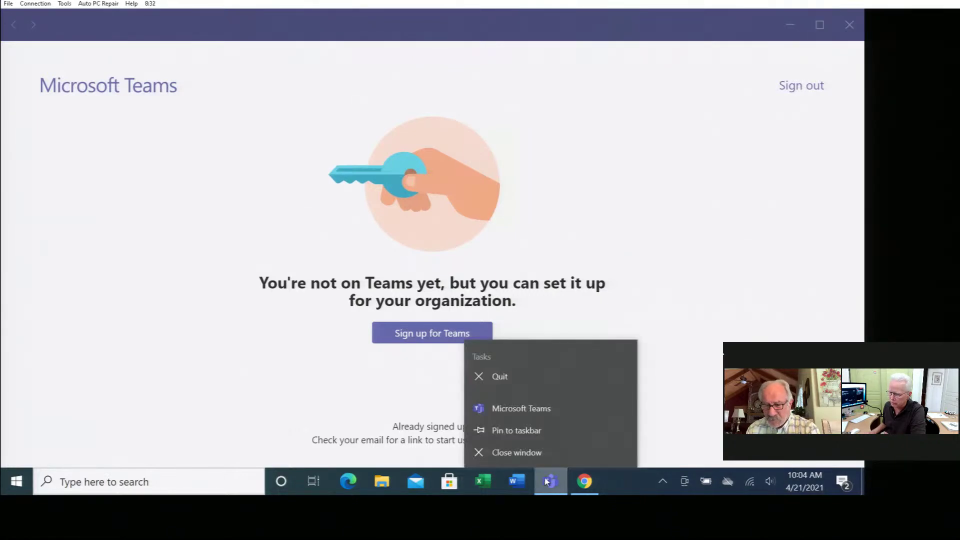
pyautogui.click(582, 445)
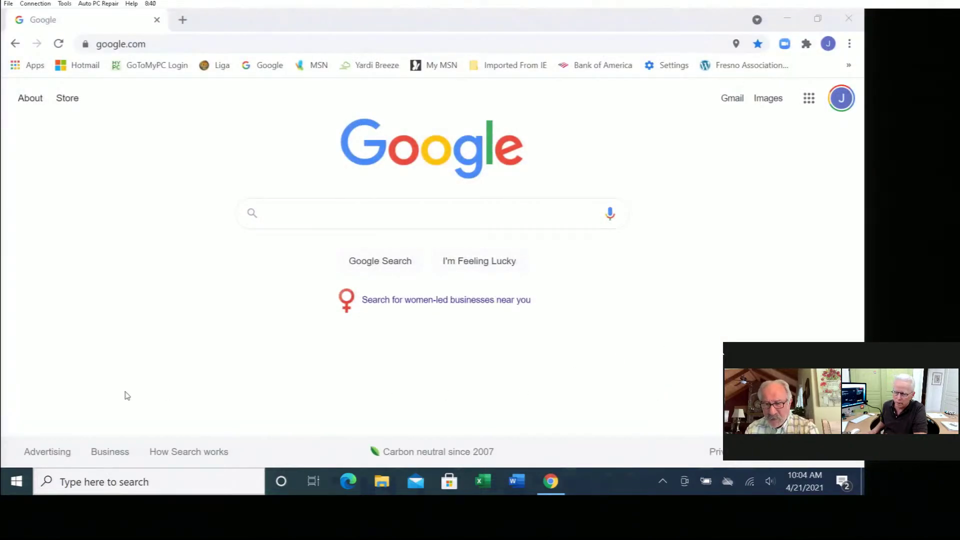
# Open Programs and Features by running appwiz.cpl.
pyautogui.click(17, 483)
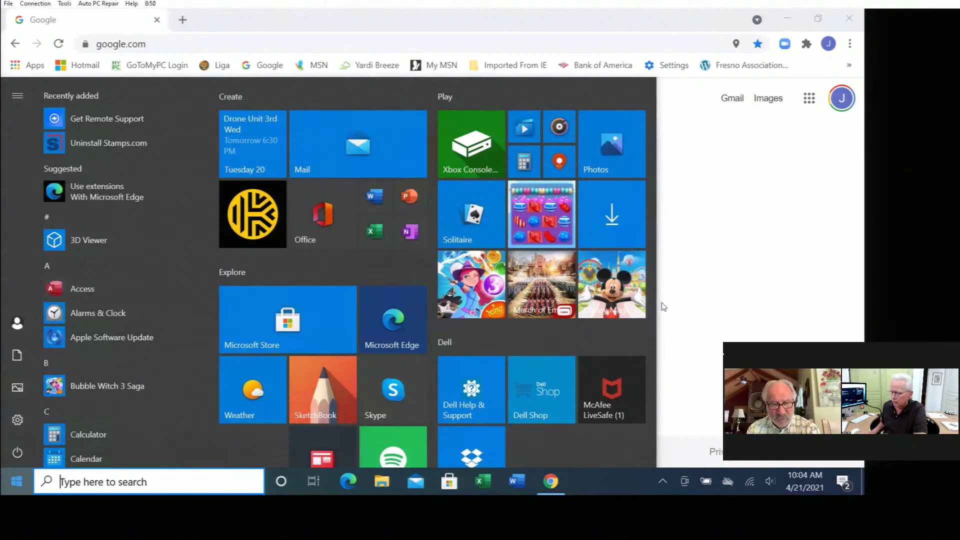
pyautogui.click(693, 283)
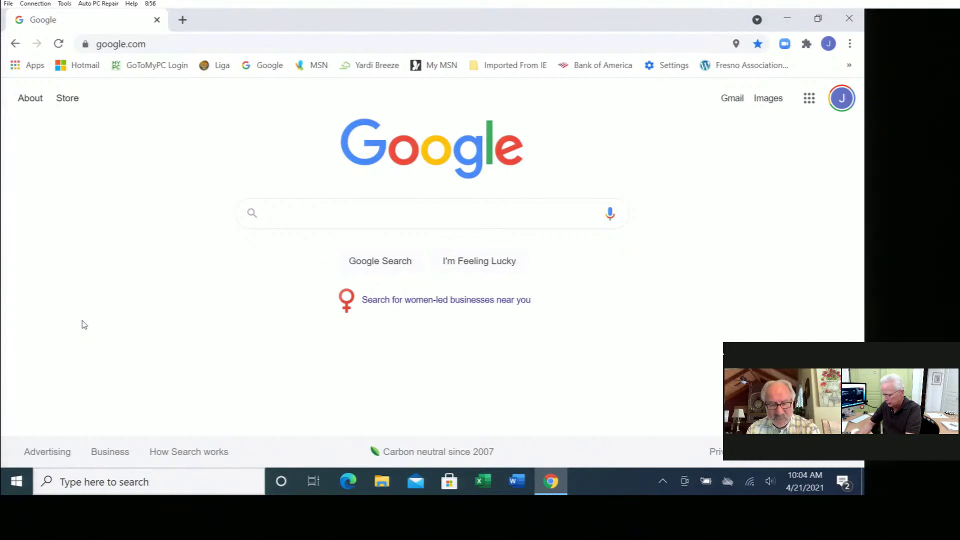
pyautogui.press('super+r')
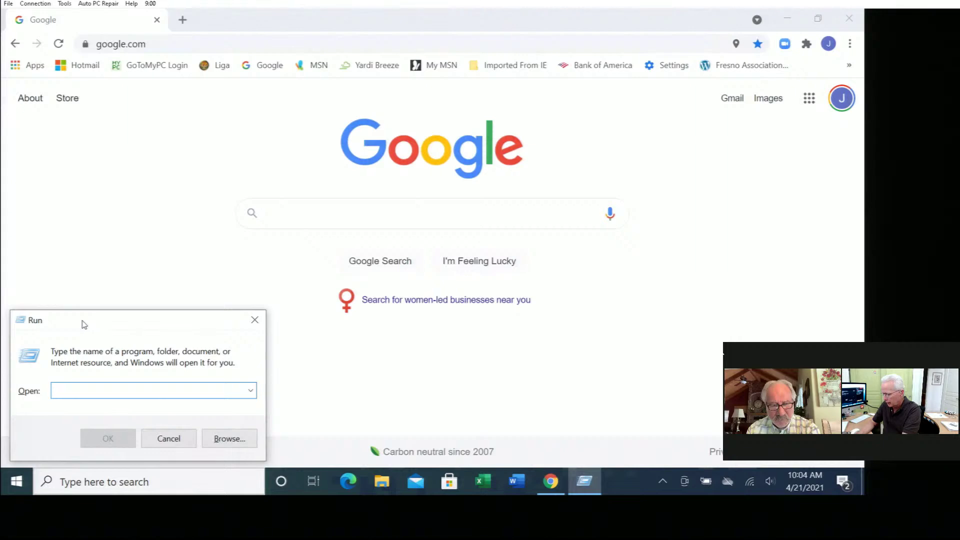
pyautogui.write('appwiz')
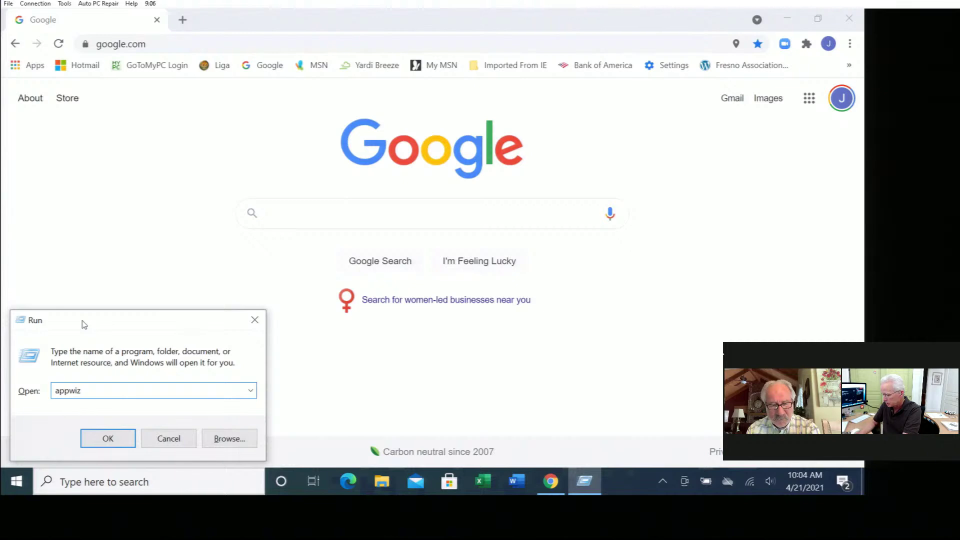
pyautogui.write('.cpl')
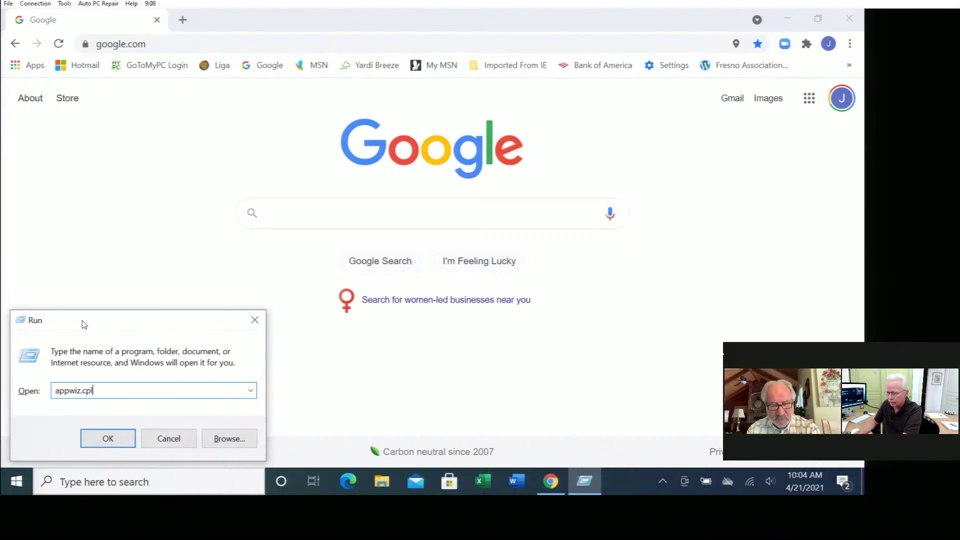
pyautogui.press('Return')
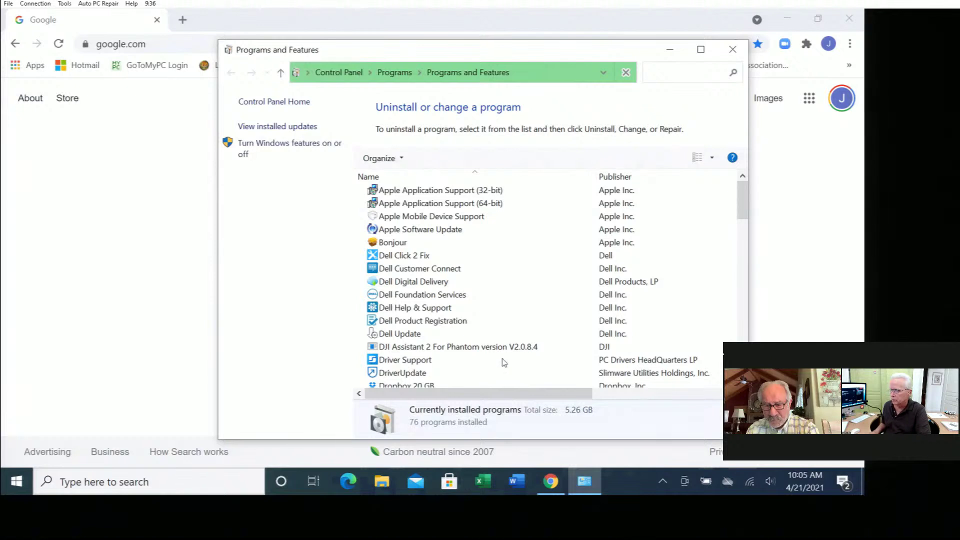
# Open Task Manager and expand it to the detailed view of running processes.
pyautogui.hotkey('ctrl', 'shift', 'Escape')
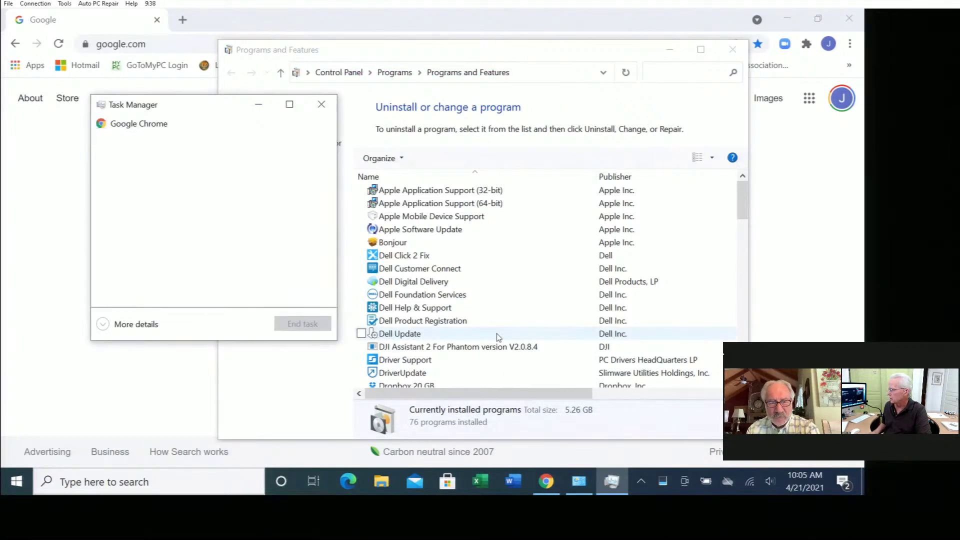
pyautogui.click(135, 326)
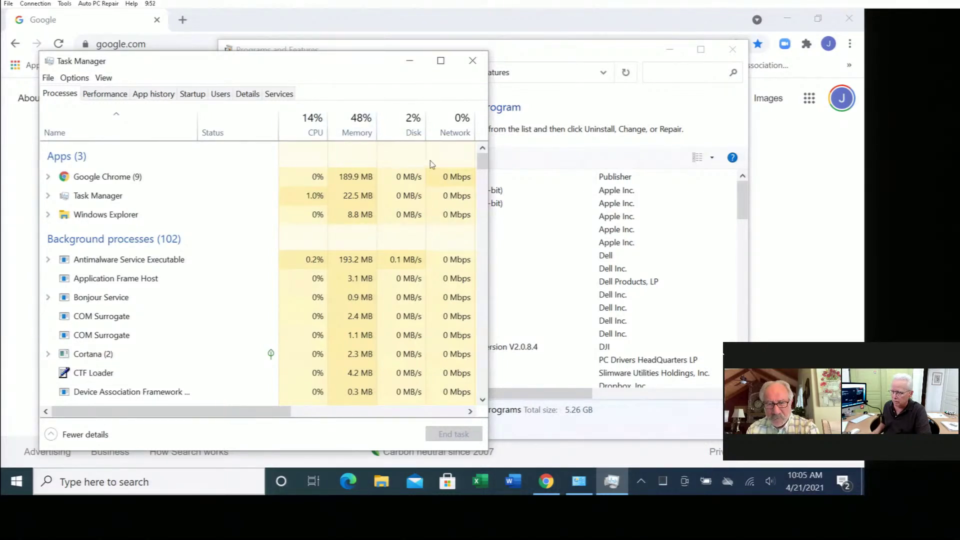
# Return to Programs and Features and skim the installed programs from the first entry to the last and back.
pyautogui.click(559, 68)
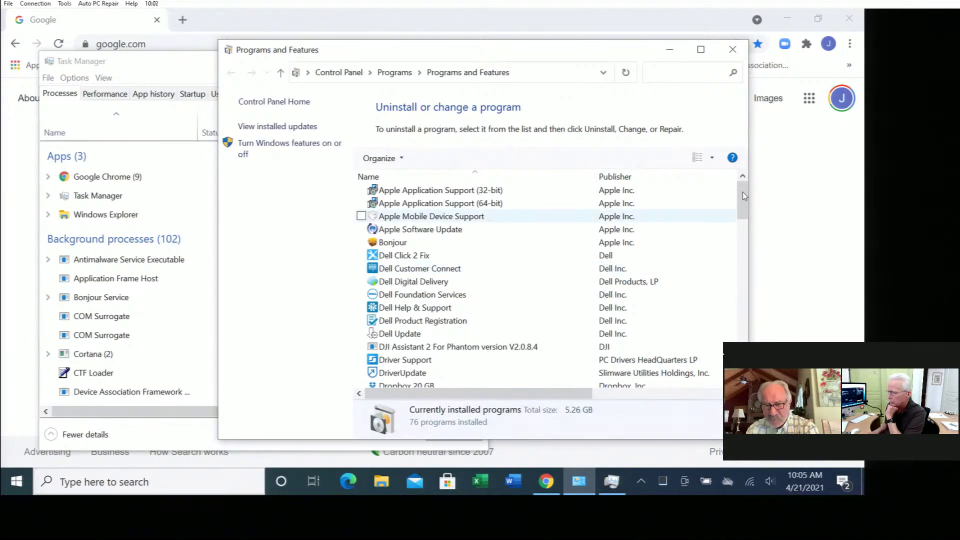
pyautogui.scroll(-3, 746, 238)
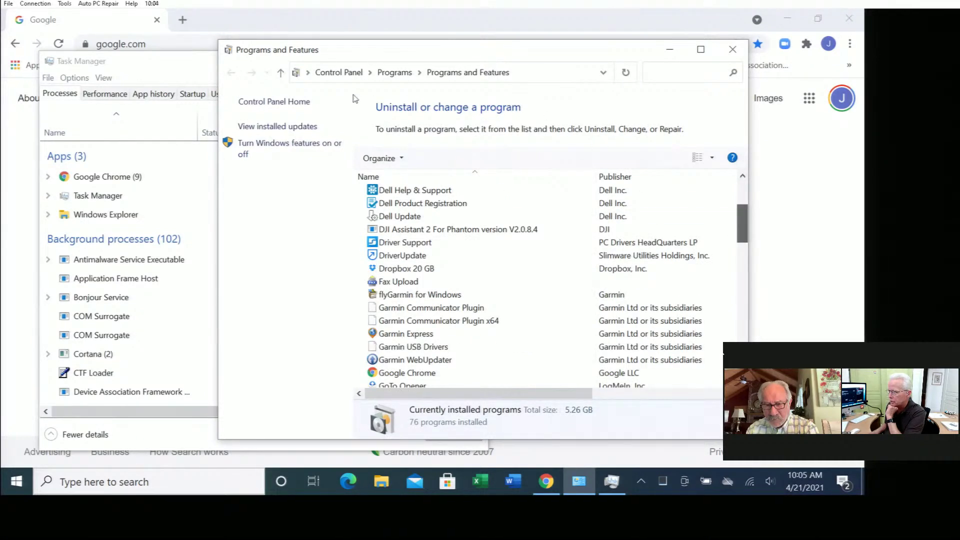
pyautogui.scroll(-3, 400, 93)
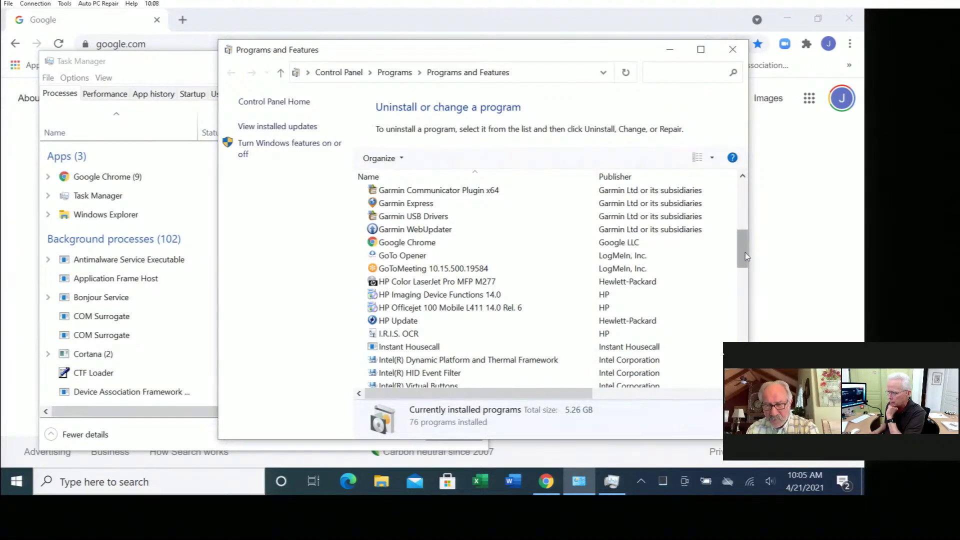
pyautogui.click(744, 333)
pyautogui.scroll(-2, 742, 339)
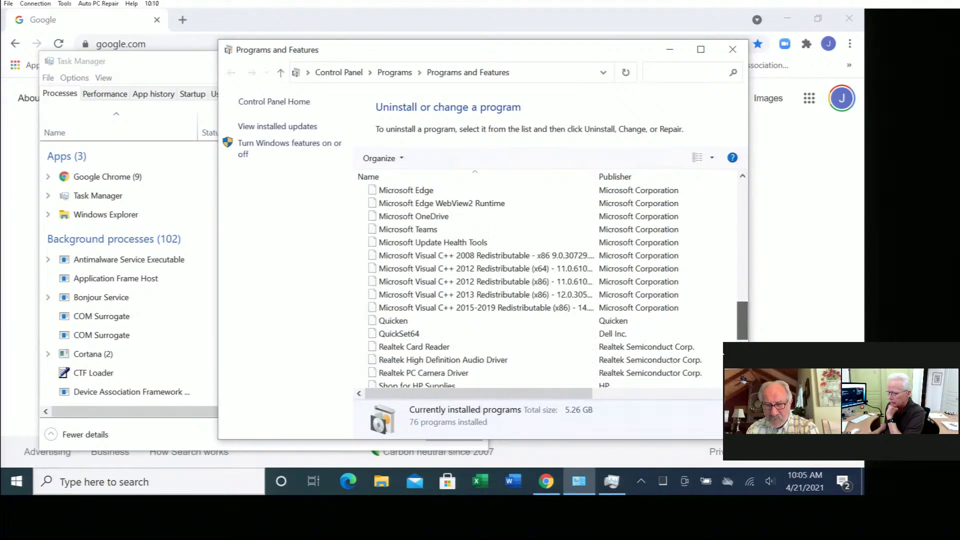
pyautogui.scroll(-5, 742, 335)
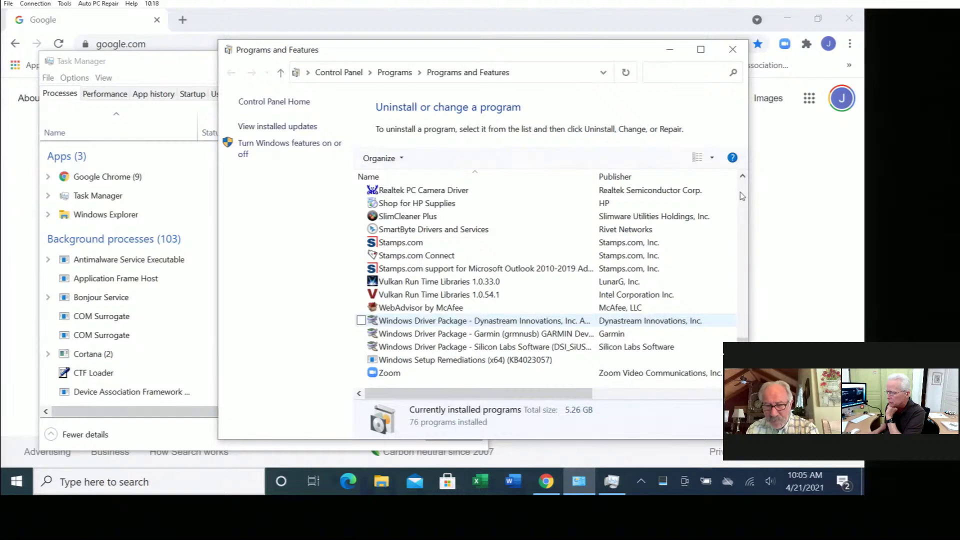
pyautogui.scroll(12, 744, 196)
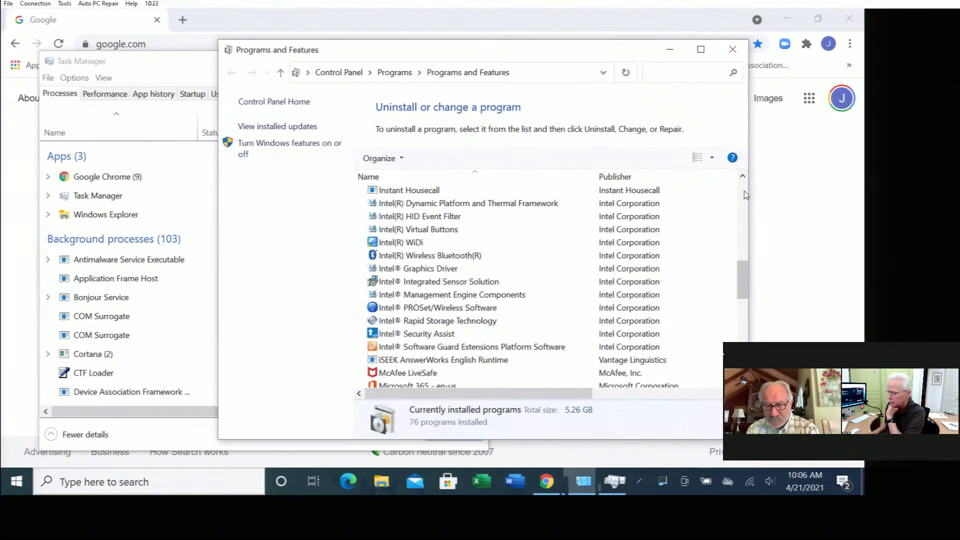
pyautogui.scroll(3, 744, 191)
pyautogui.scroll(6, 744, 194)
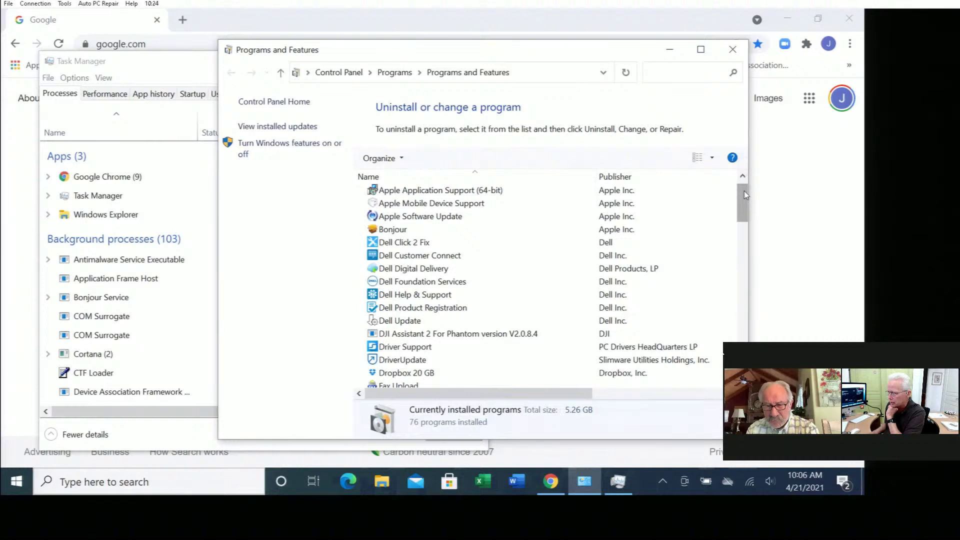
pyautogui.scroll(1, 742, 195)
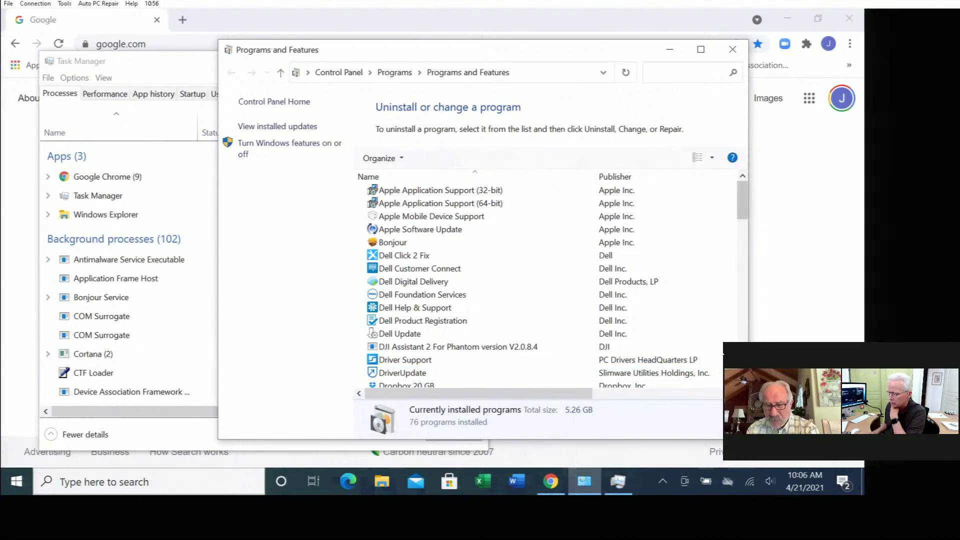
# Read through the installed programs from the Apple entries to Zoom, checking them against the hidden notification-area icons.
pyautogui.scroll(-1, 707, 343)
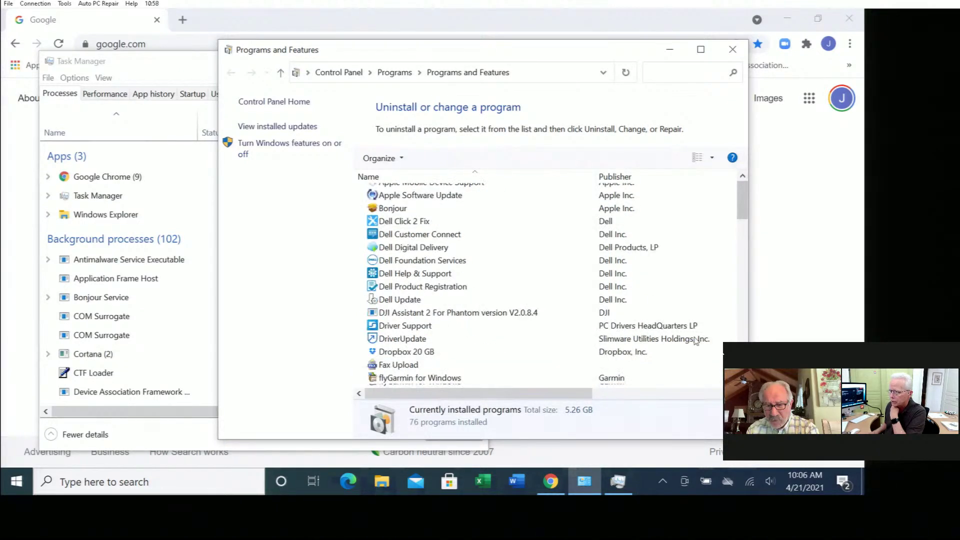
pyautogui.scroll(-4, 472, 265)
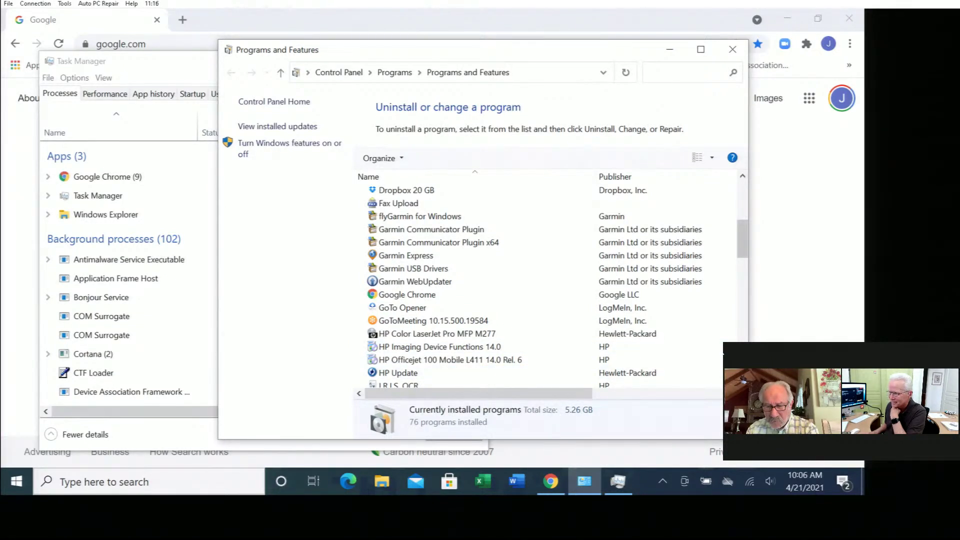
pyautogui.scroll(-1, 546, 285)
pyautogui.scroll(-4, 545, 285)
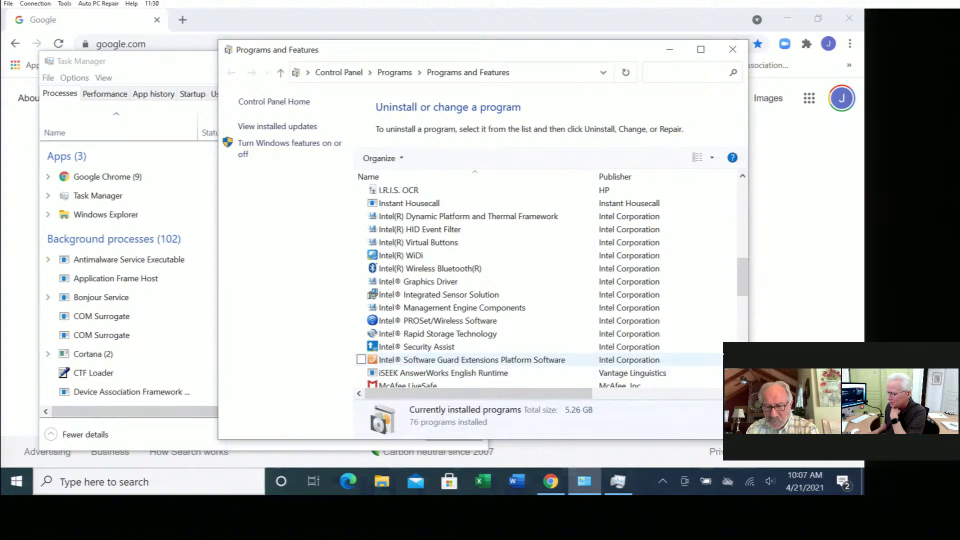
pyautogui.scroll(-1, 479, 386)
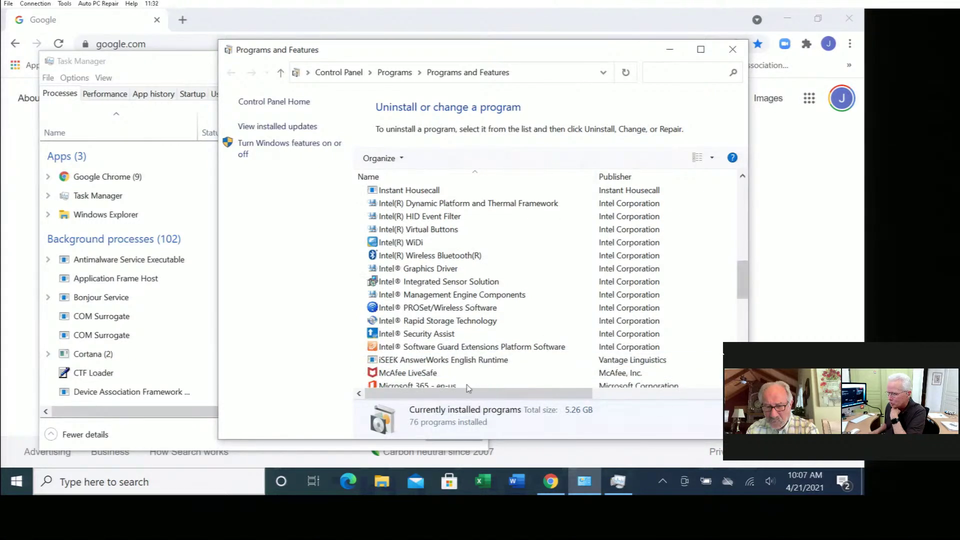
pyautogui.click(663, 478)
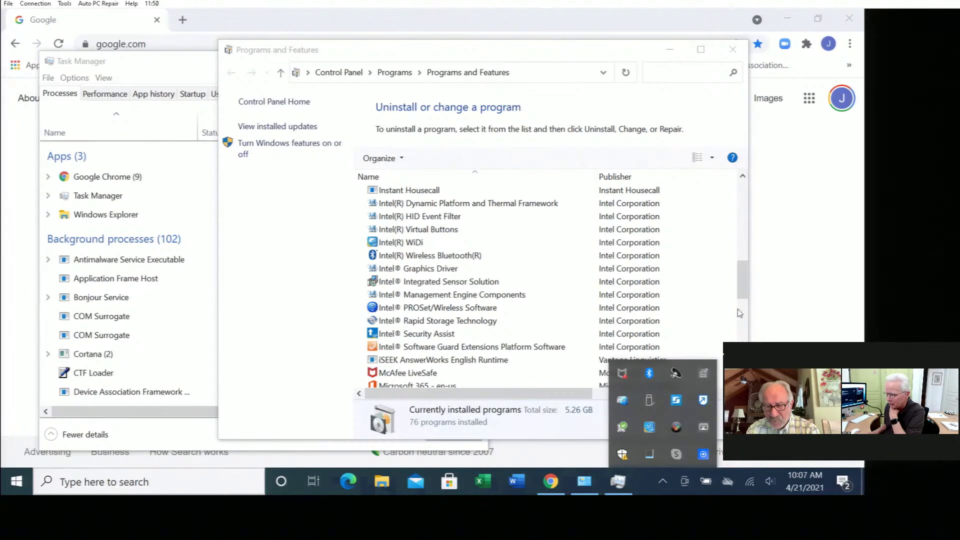
pyautogui.click(723, 353)
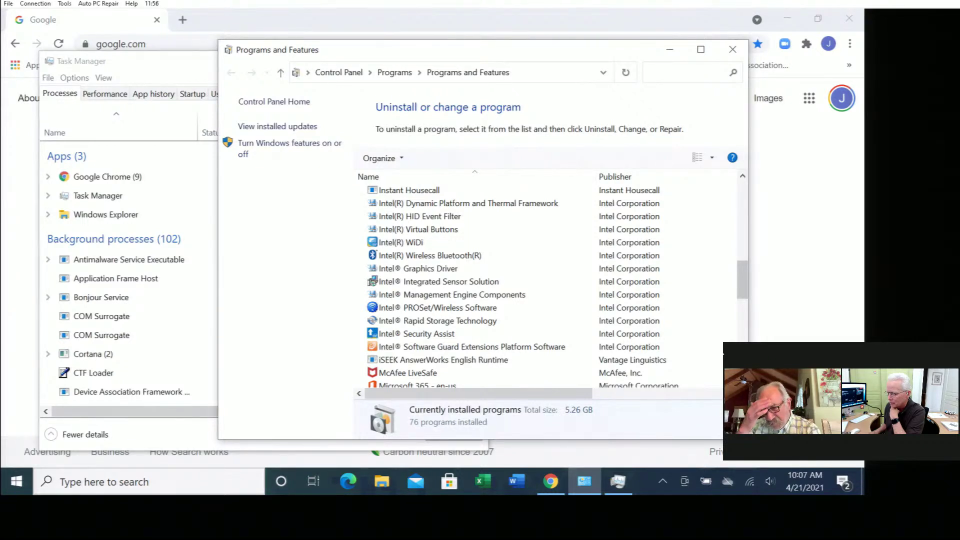
pyautogui.scroll(-10, 723, 353)
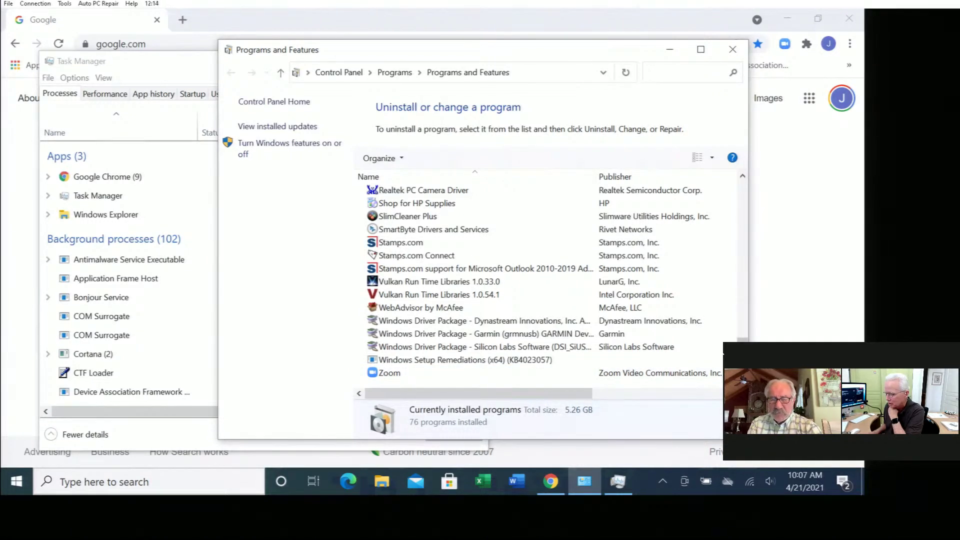
pyautogui.click(663, 482)
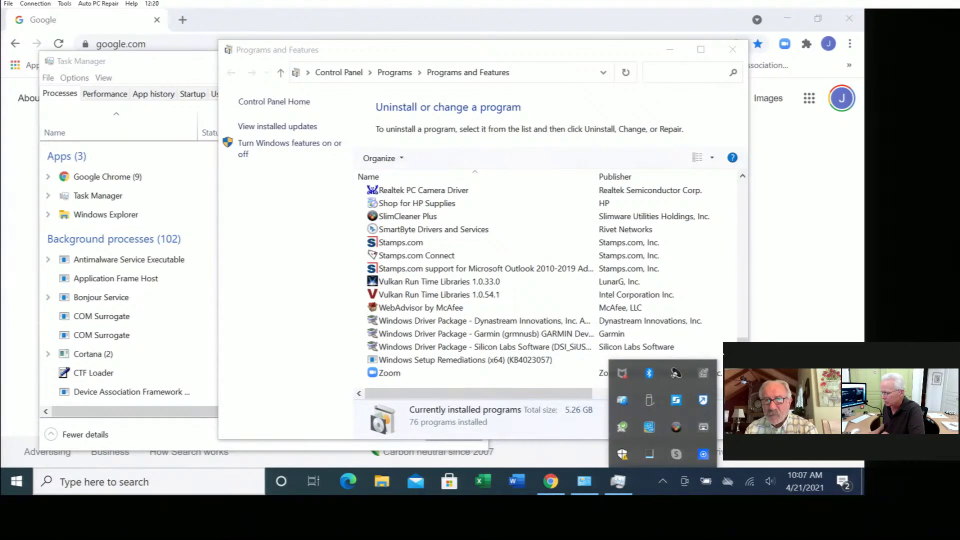
pyautogui.click(737, 328)
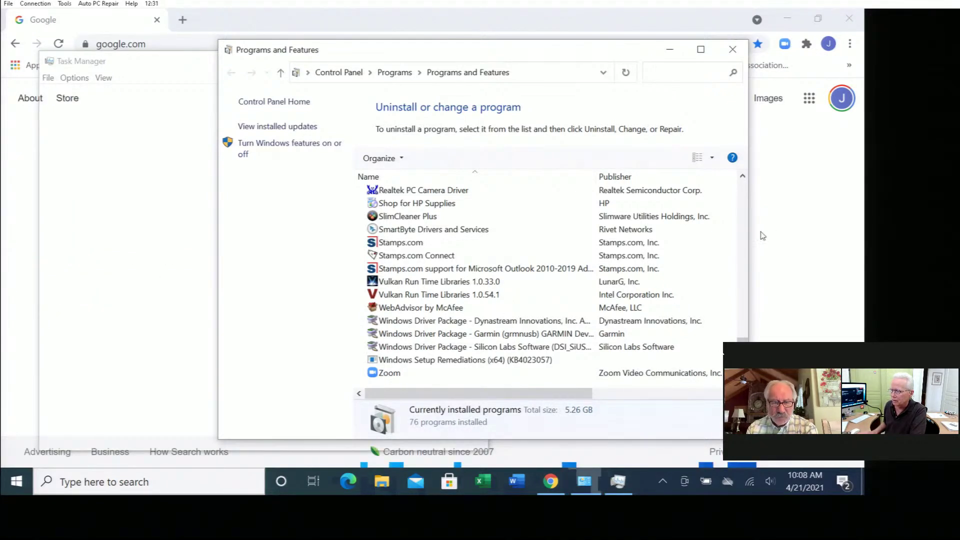
# Show the desktop and look over its shortcuts and the hidden notification-area icons.
pyautogui.press('super+d')
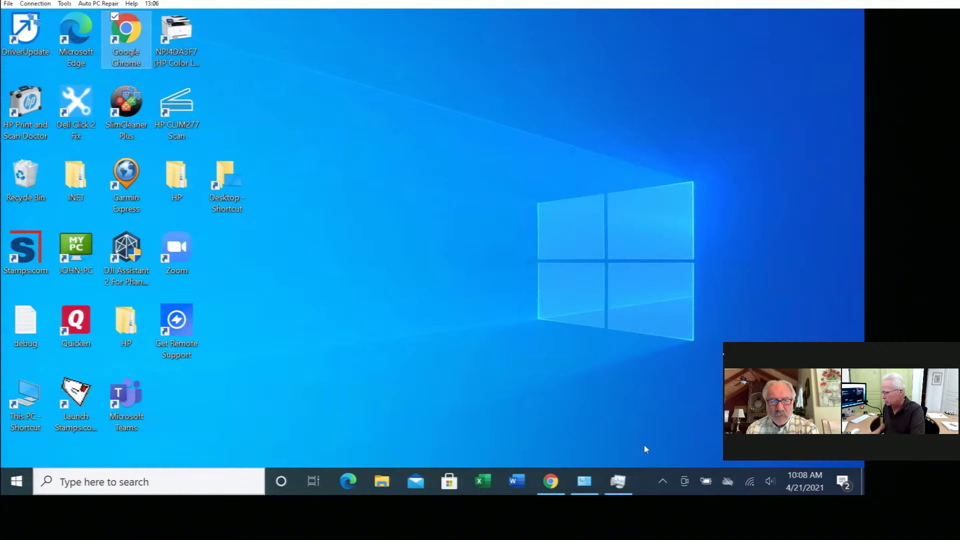
pyautogui.click(663, 482)
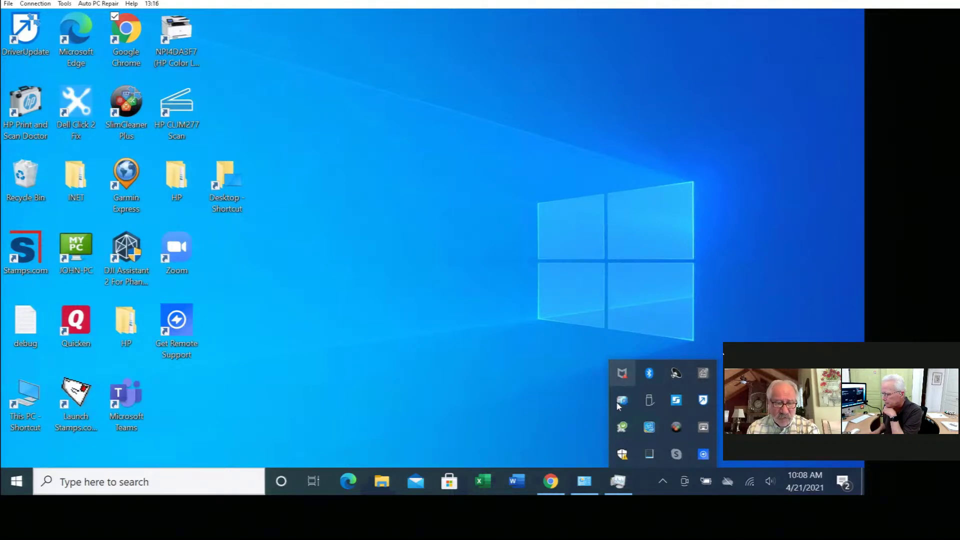
pyautogui.click(472, 400)
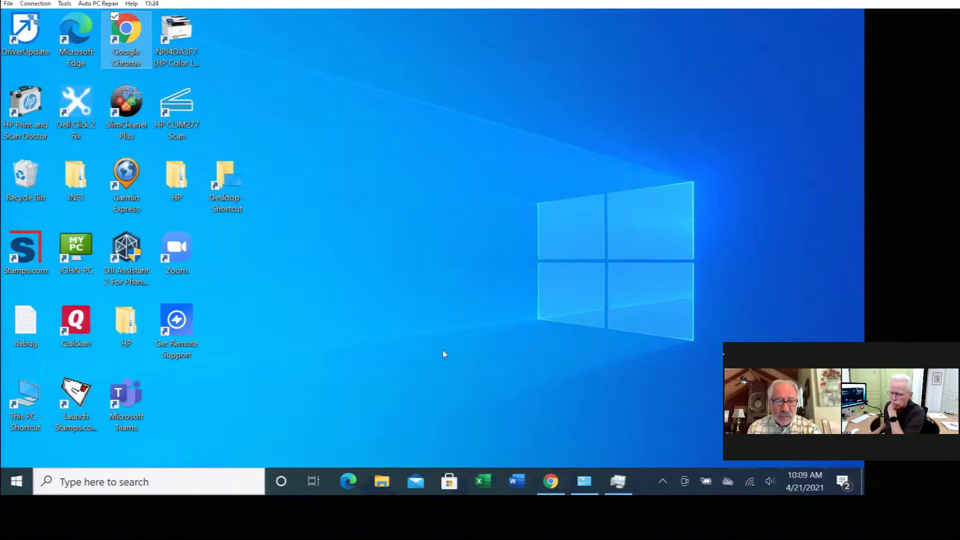
# Check the used and free space of the OS (C:) drive in its properties from File Explorer.
pyautogui.click(383, 483)
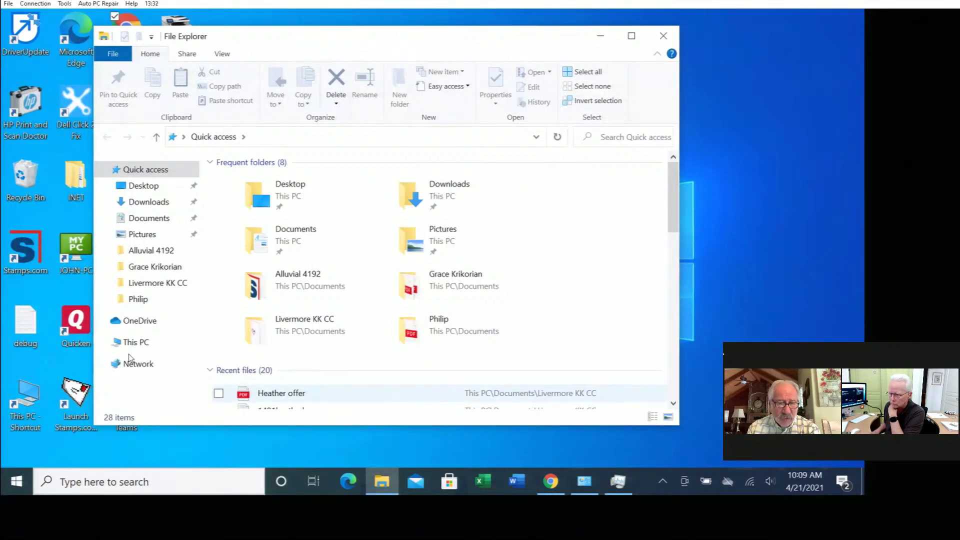
pyautogui.click(103, 343)
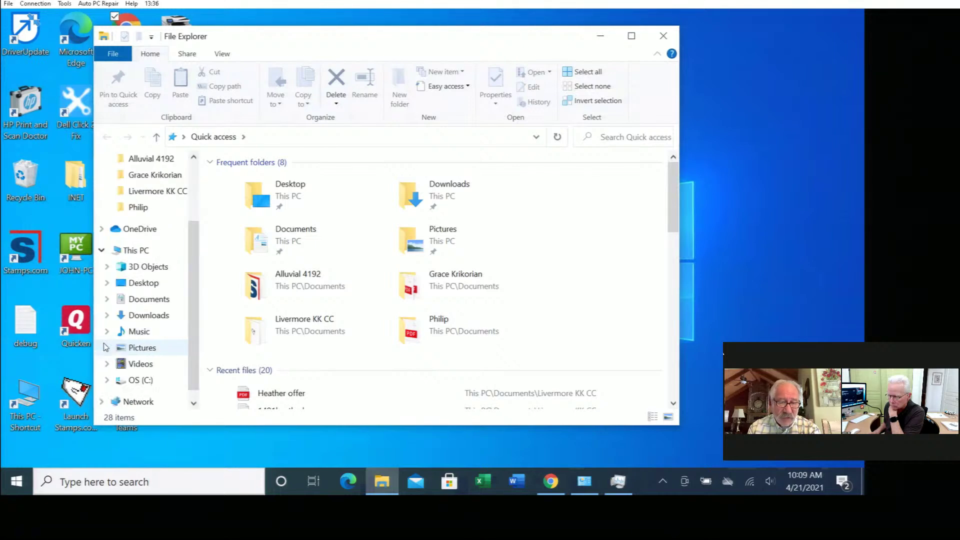
pyautogui.rightClick(144, 383)
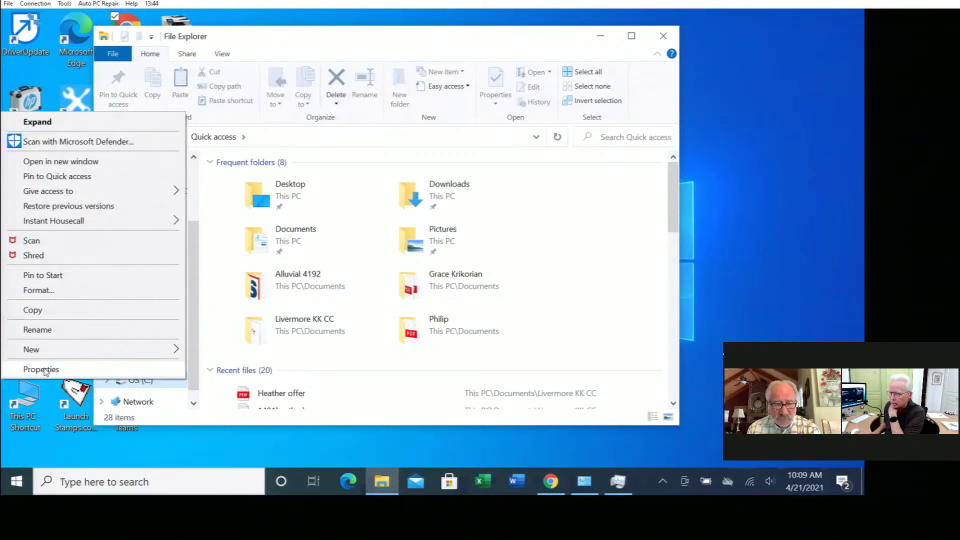
pyautogui.click(79, 369)
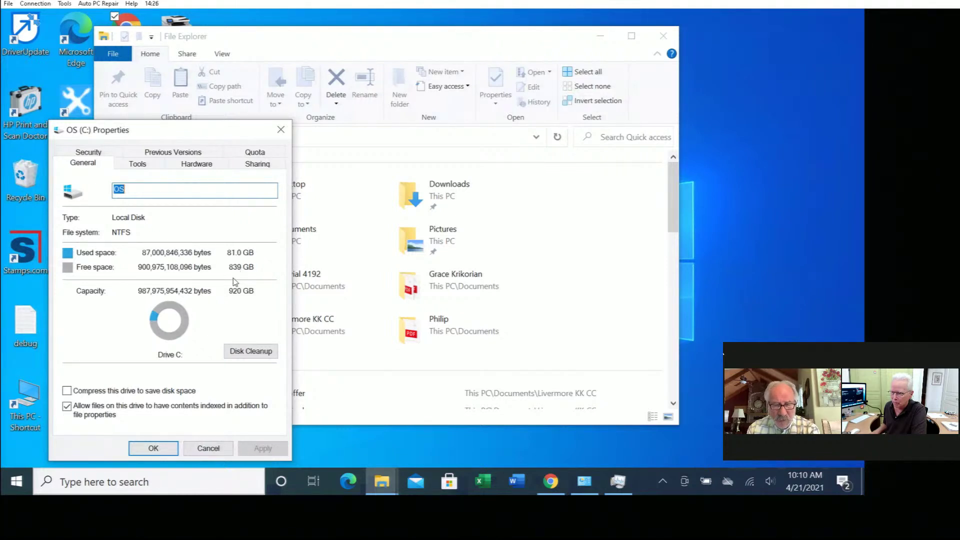
pyautogui.click(217, 449)
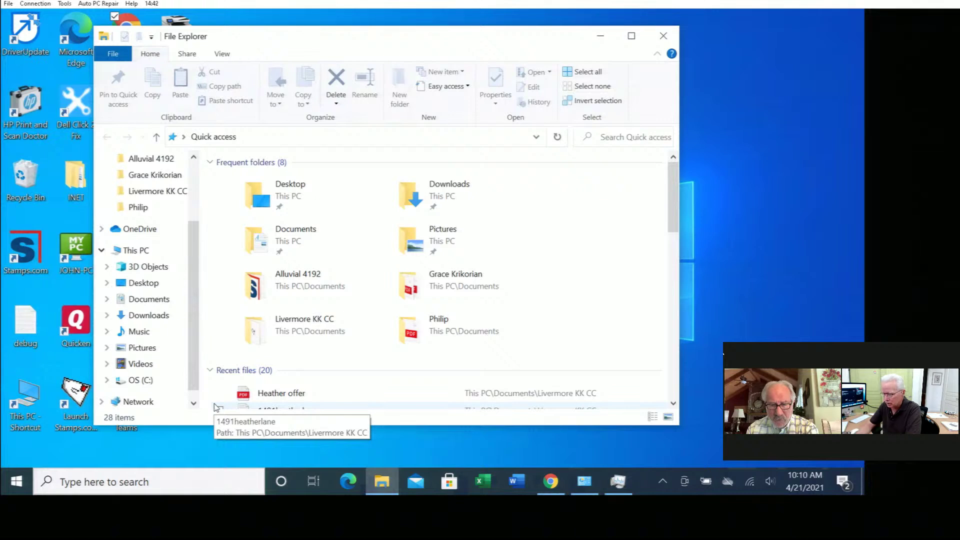
# Open Performance Monitor by running perfmon.
pyautogui.press('super+r')
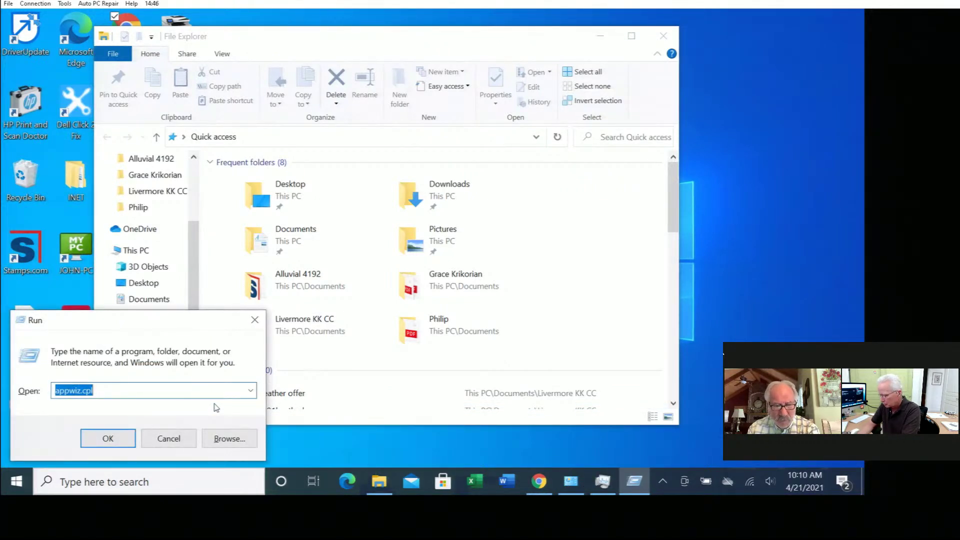
pyautogui.write('perfmon')
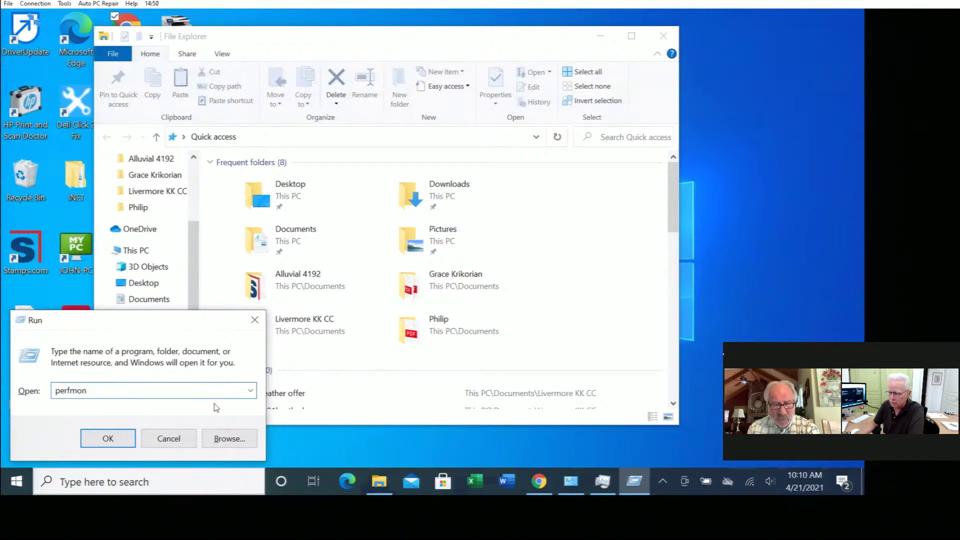
pyautogui.press('Return')
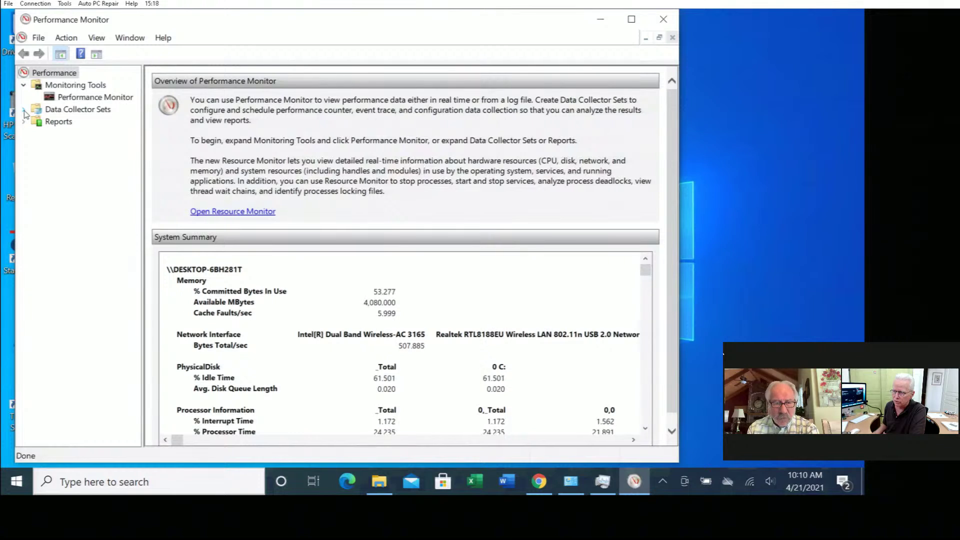
# Start the System Diagnostics data collector set among the system data collector sets and let it keep running.
pyautogui.click(24, 110)
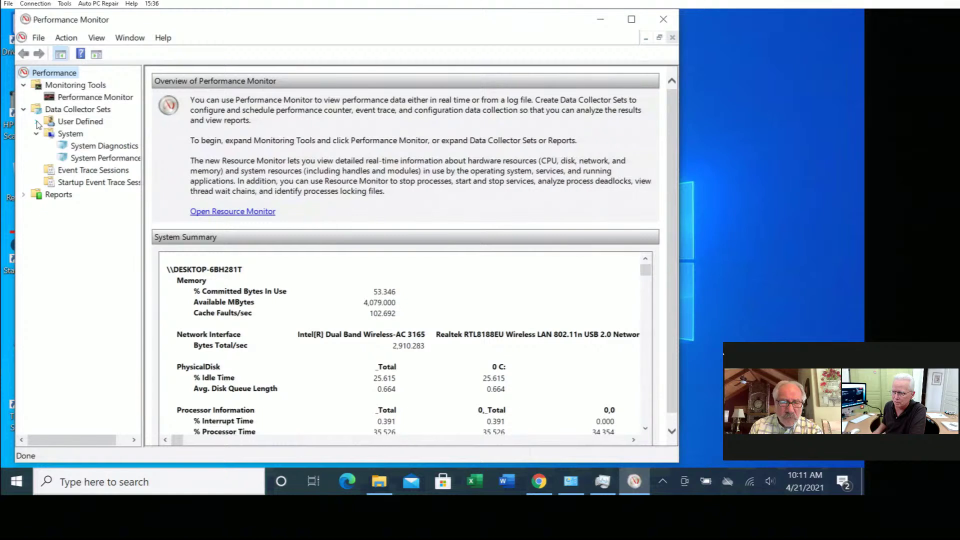
pyautogui.click(88, 147)
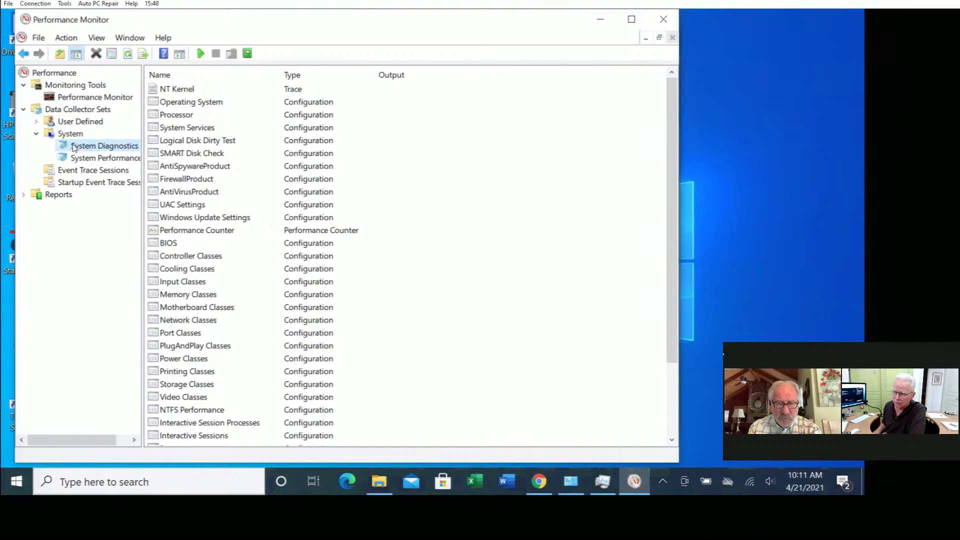
pyautogui.rightClick(85, 148)
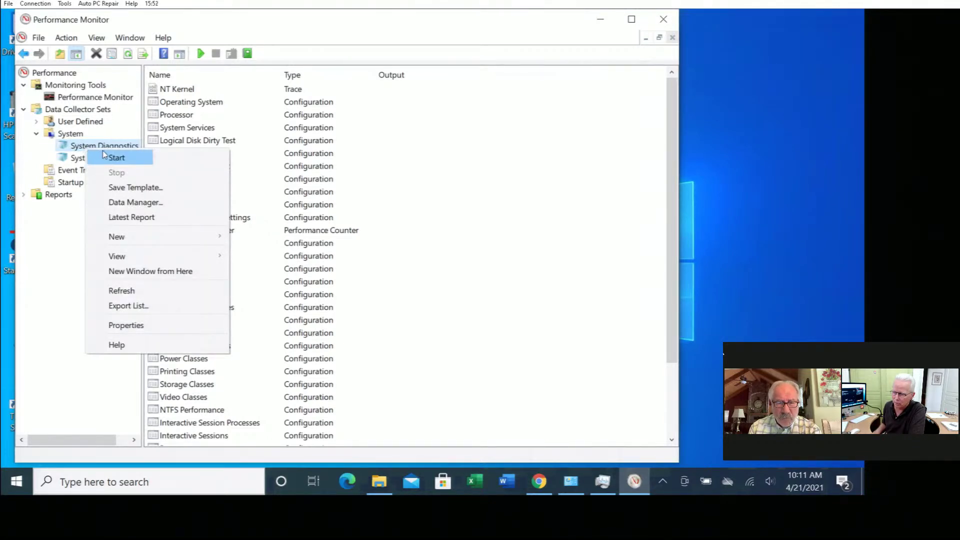
pyautogui.click(128, 159)
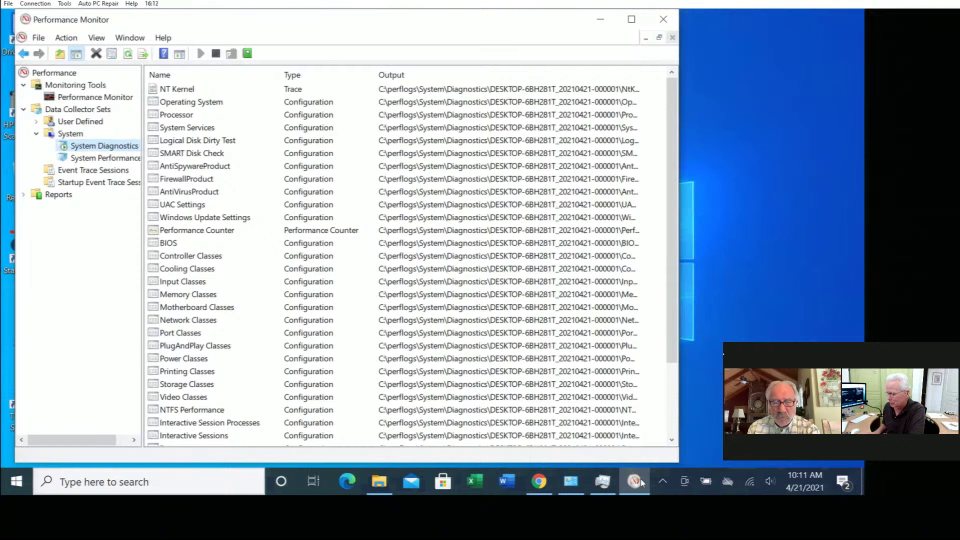
pyautogui.moveTo(641, 482)
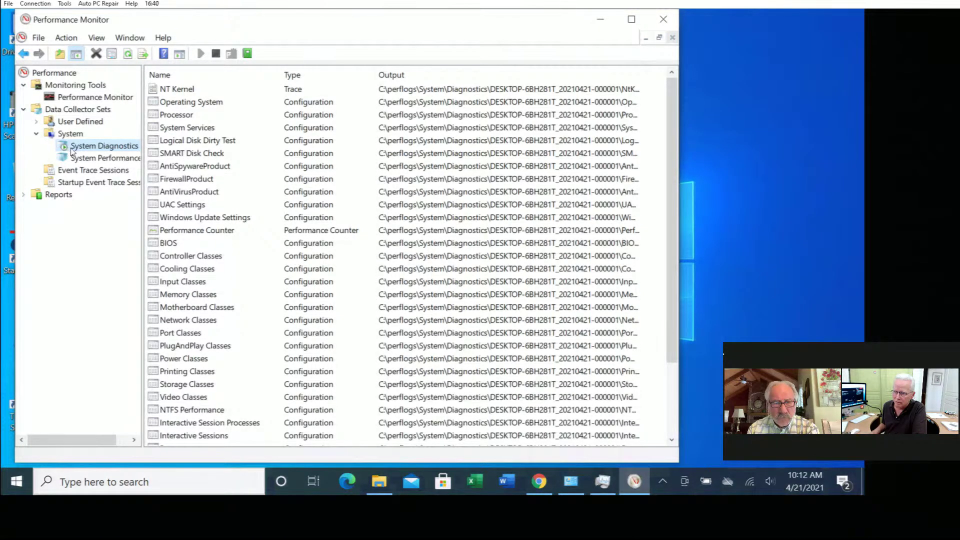
pyautogui.rightClick(68, 150)
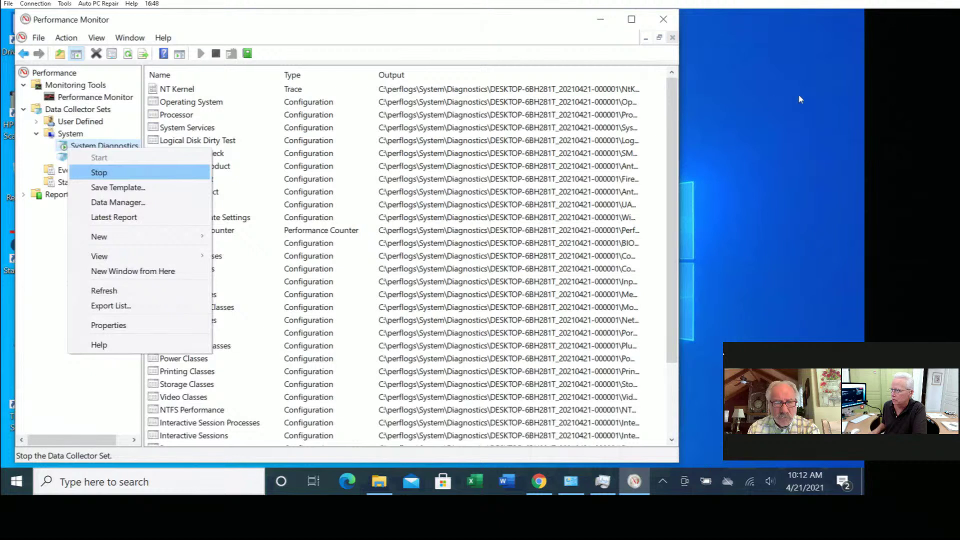
pyautogui.click(745, 133)
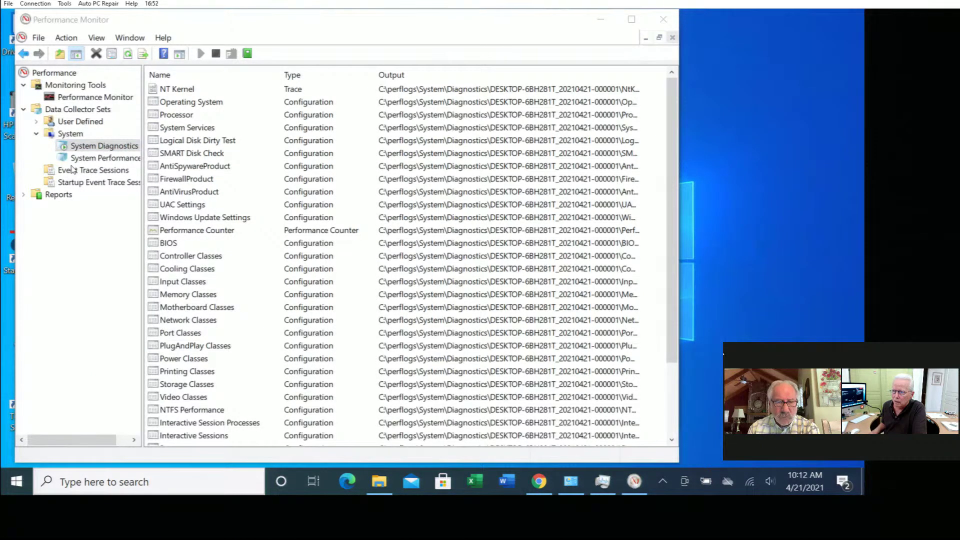
# Browse the system reports for System Diagnostics and System Performance, ending on the System Diagnostics reports.
pyautogui.click(24, 196)
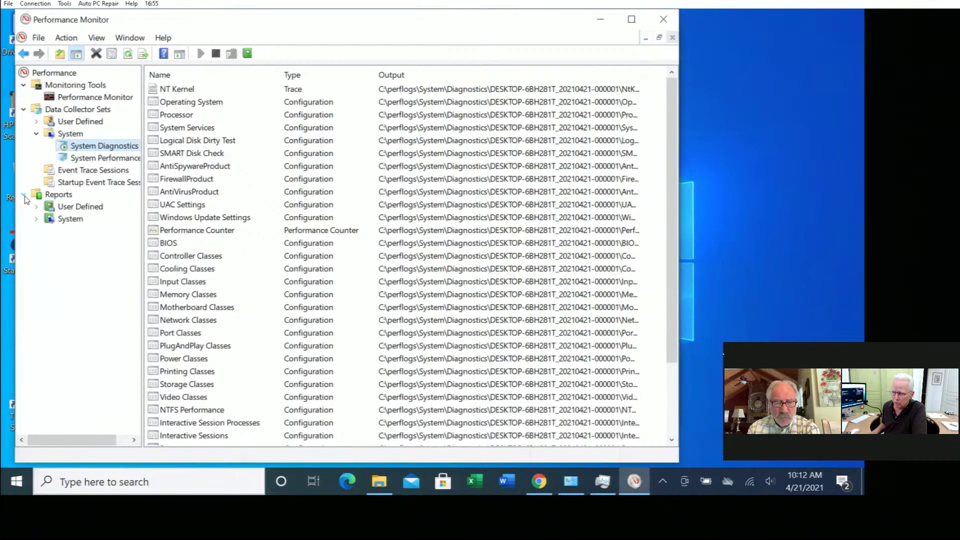
pyautogui.click(36, 220)
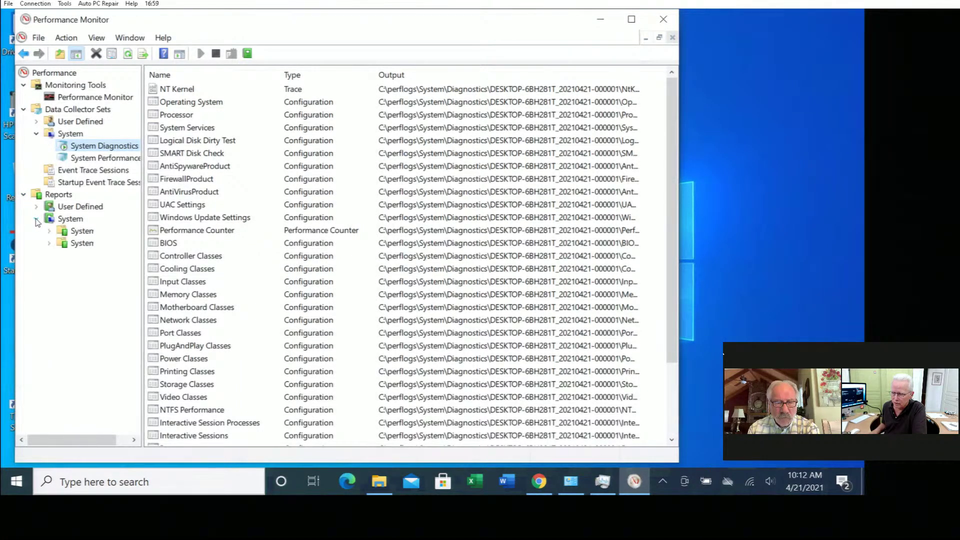
pyautogui.click(76, 235)
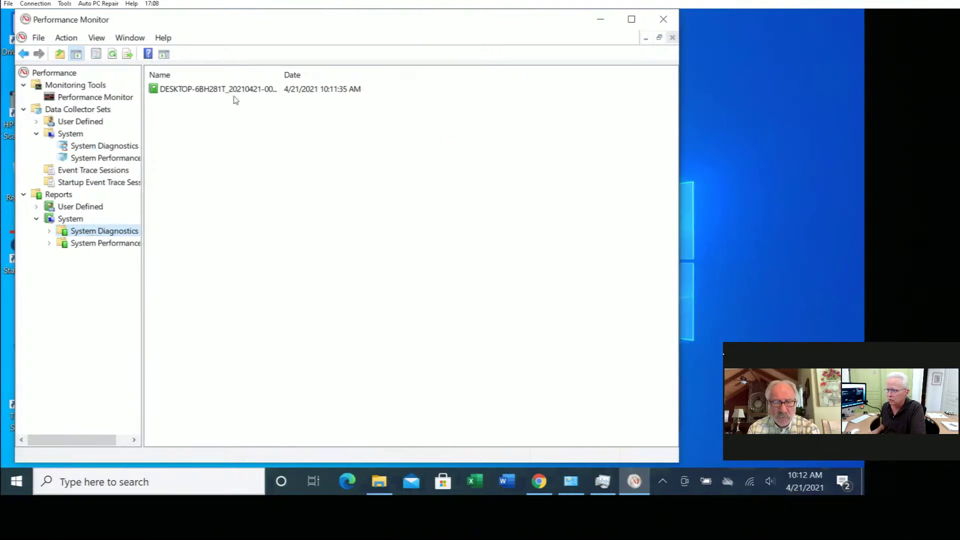
pyautogui.click(100, 245)
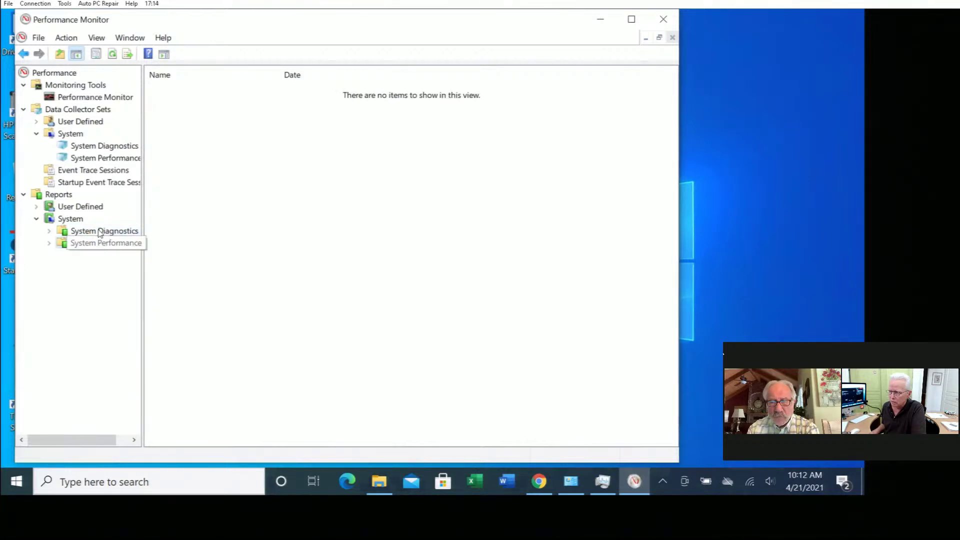
pyautogui.click(100, 232)
pyautogui.click(101, 232)
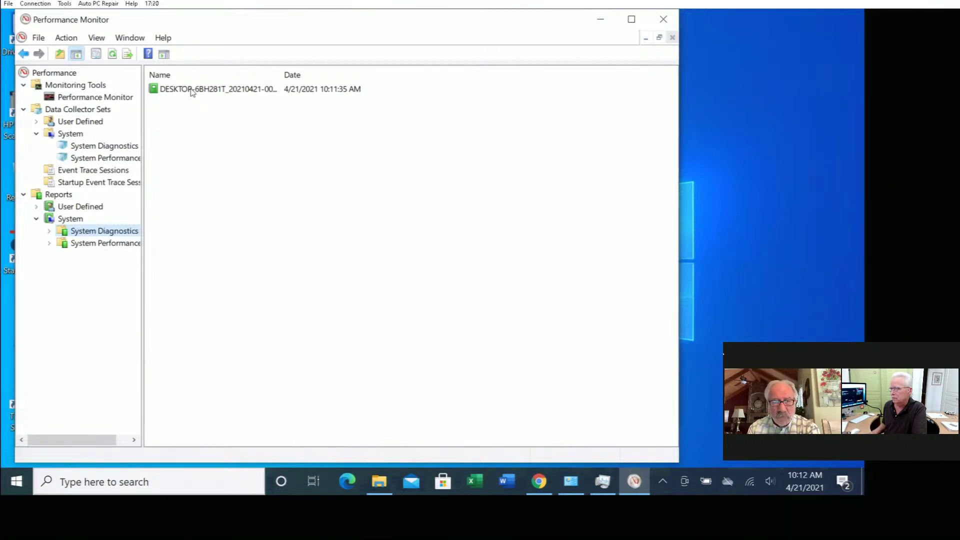
# Open the System Diagnostics report dated 4/21/2021 10:11:35 AM in a maximized window and examine its counters.
pyautogui.doubleClick(193, 90)
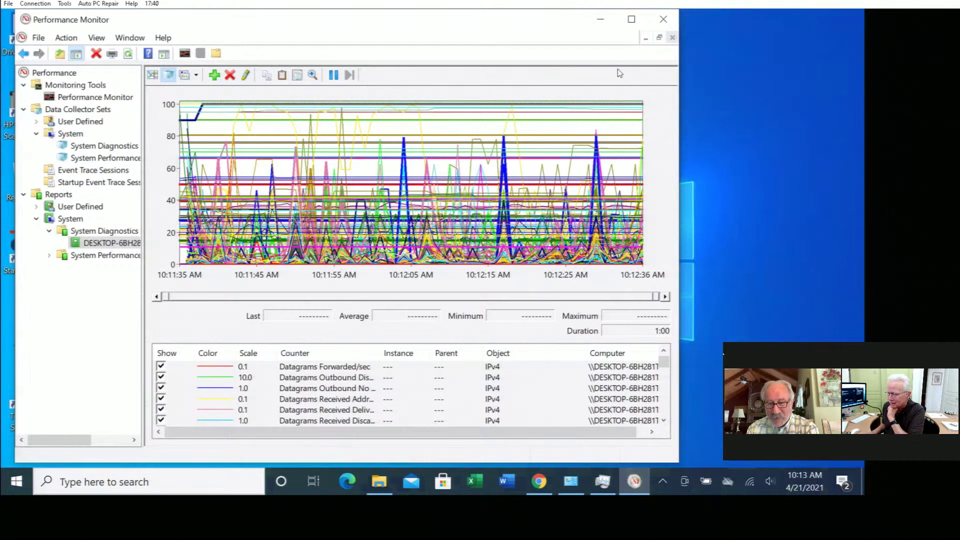
pyautogui.click(632, 20)
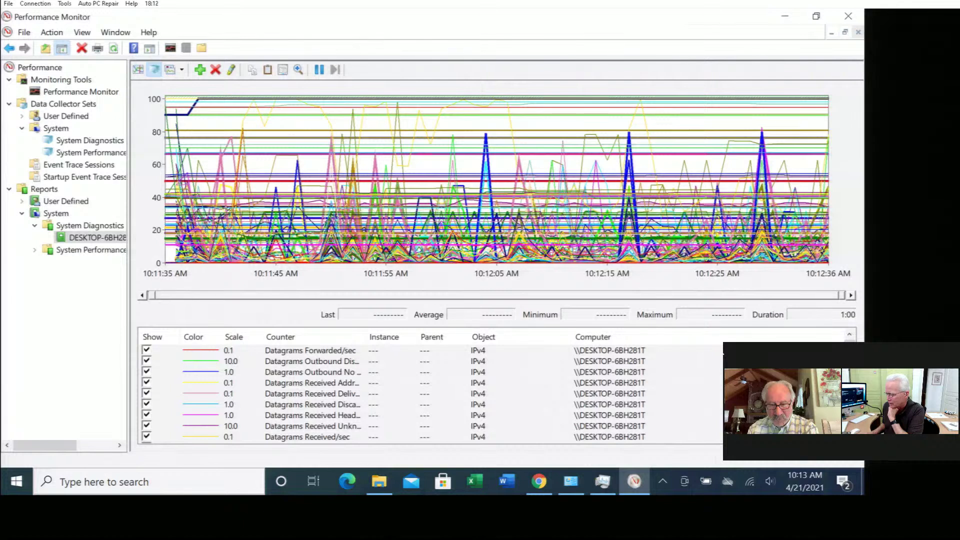
pyautogui.scroll(-1, 625, 383)
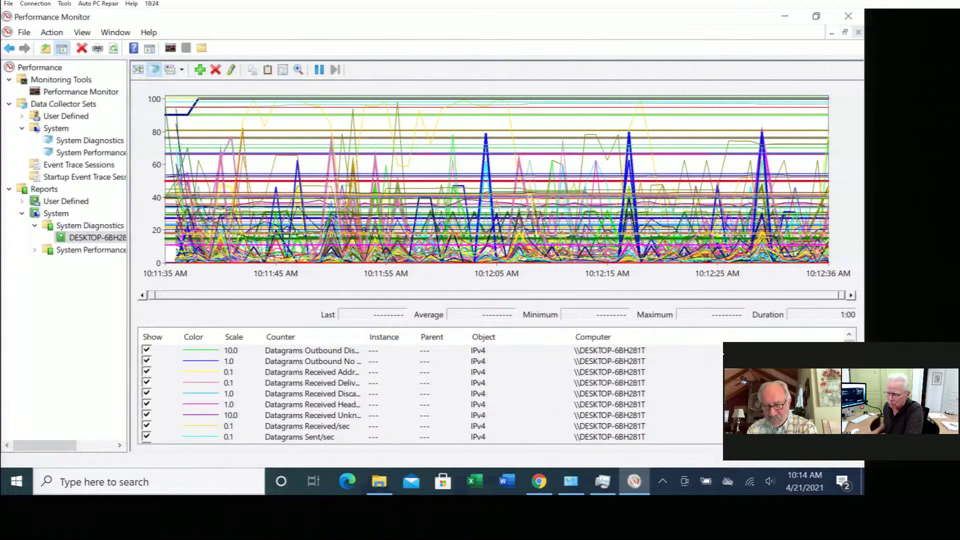
# Examine the remaining counters of the System Diagnostics report, from the IPv4, IPv6 and Memory entries down to the Process entries.
pyautogui.scroll(-3, 430, 393)
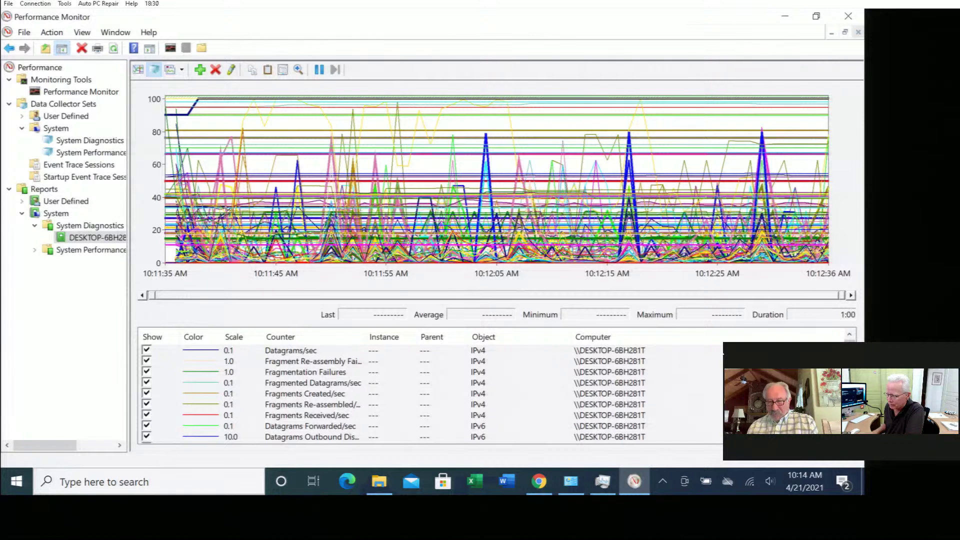
pyautogui.scroll(-3, 724, 351)
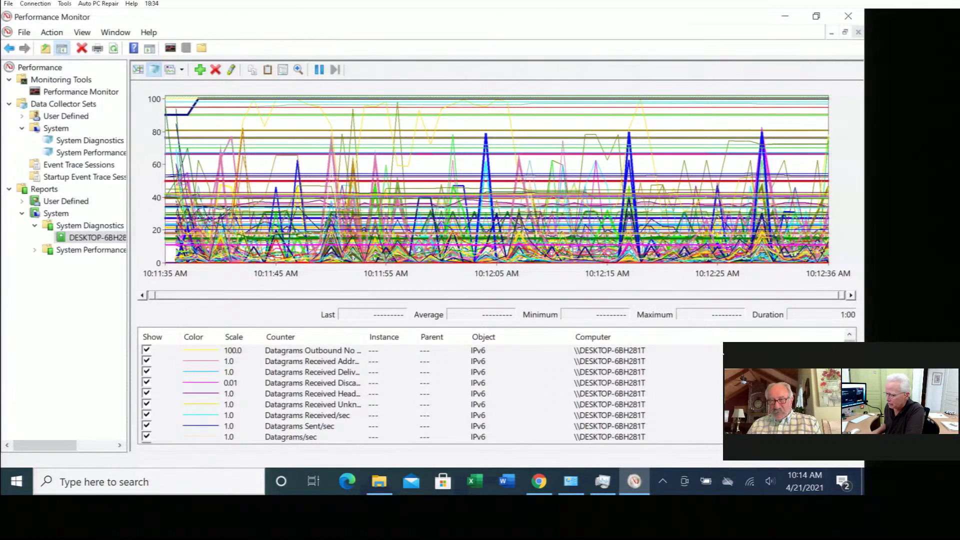
pyautogui.scroll(-3, 724, 352)
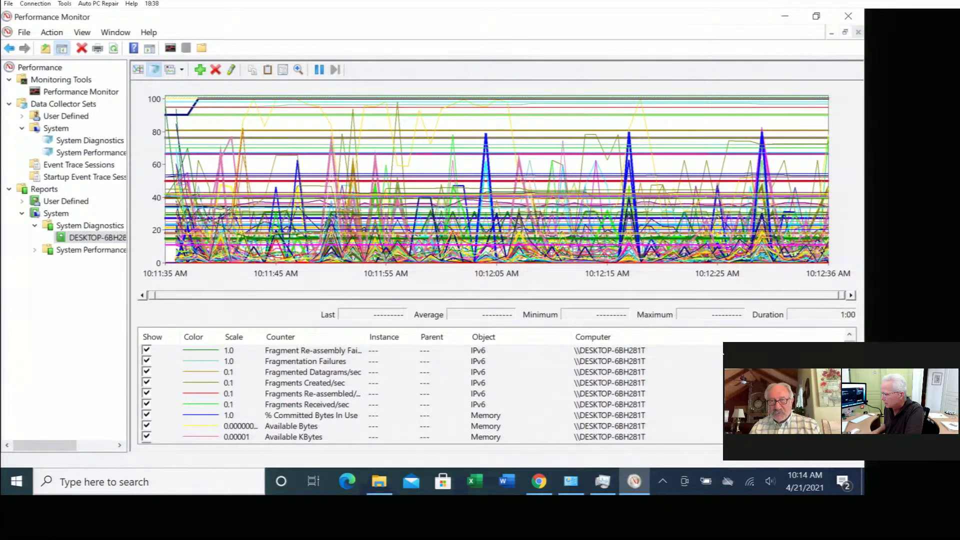
pyautogui.scroll(-3, 724, 351)
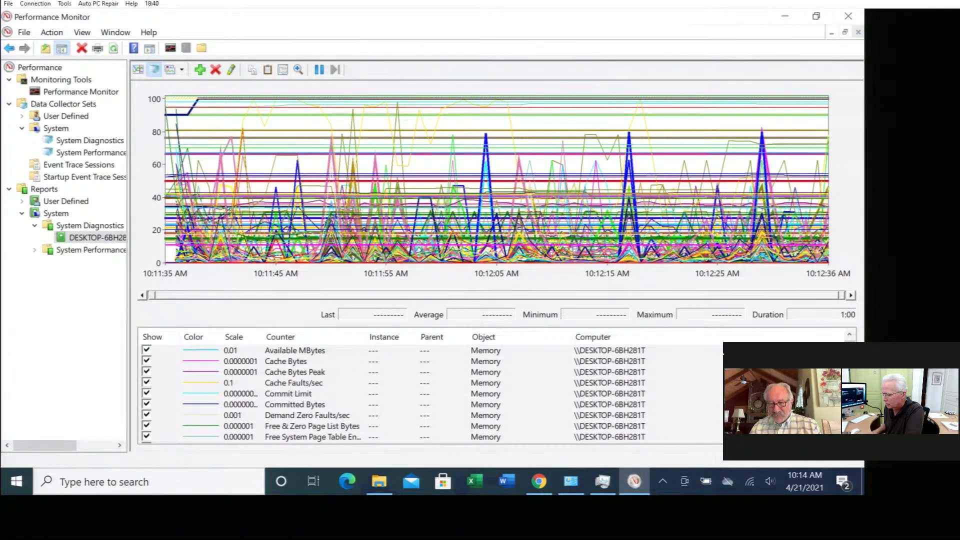
pyautogui.scroll(-10, 724, 352)
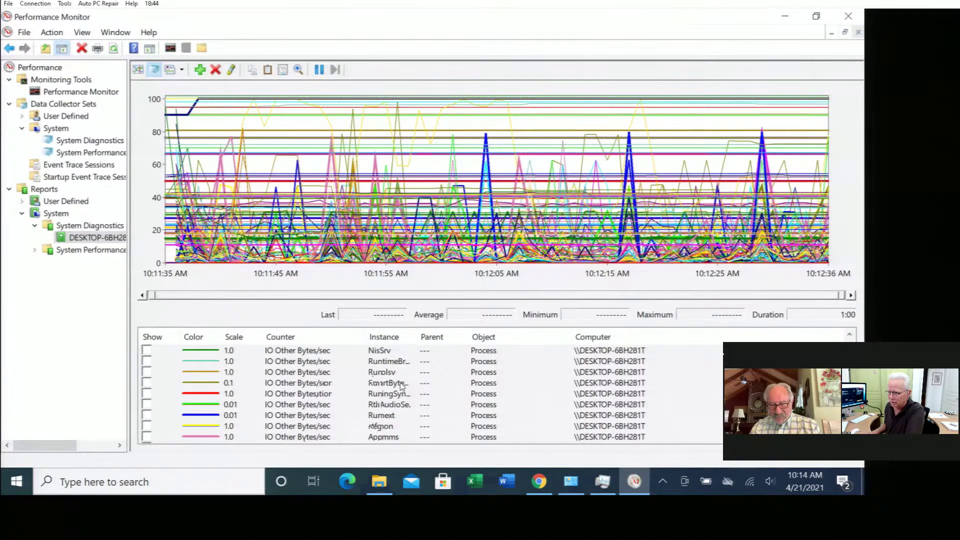
pyautogui.scroll(-5, 403, 388)
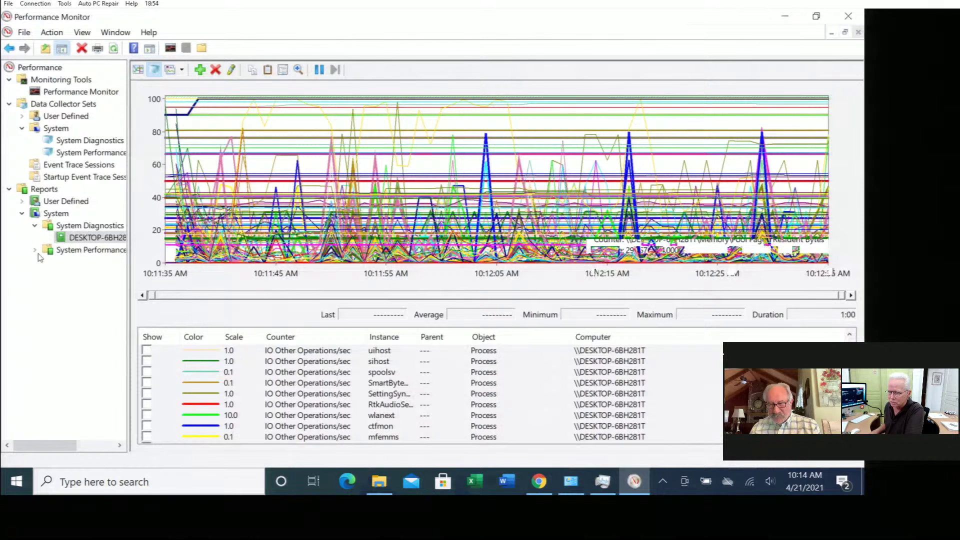
# Check the System Performance reports and the user-defined data collector sets, including the options for creating a new set.
pyautogui.click(71, 251)
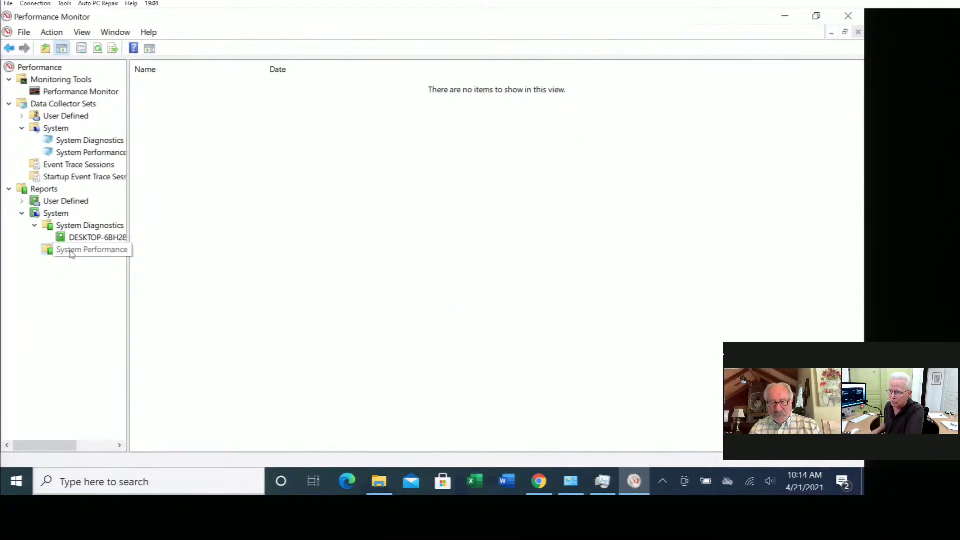
pyautogui.click(70, 252)
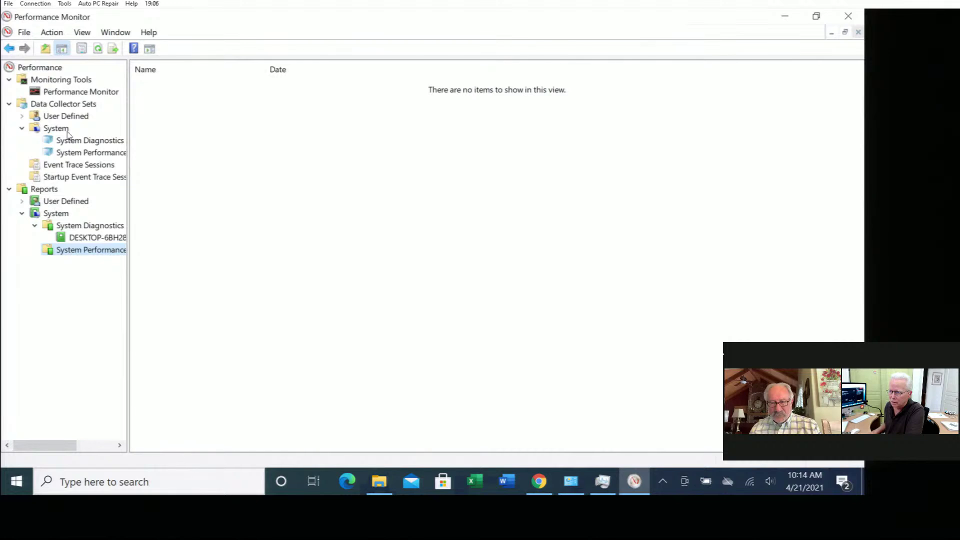
pyautogui.click(22, 116)
pyautogui.click(62, 118)
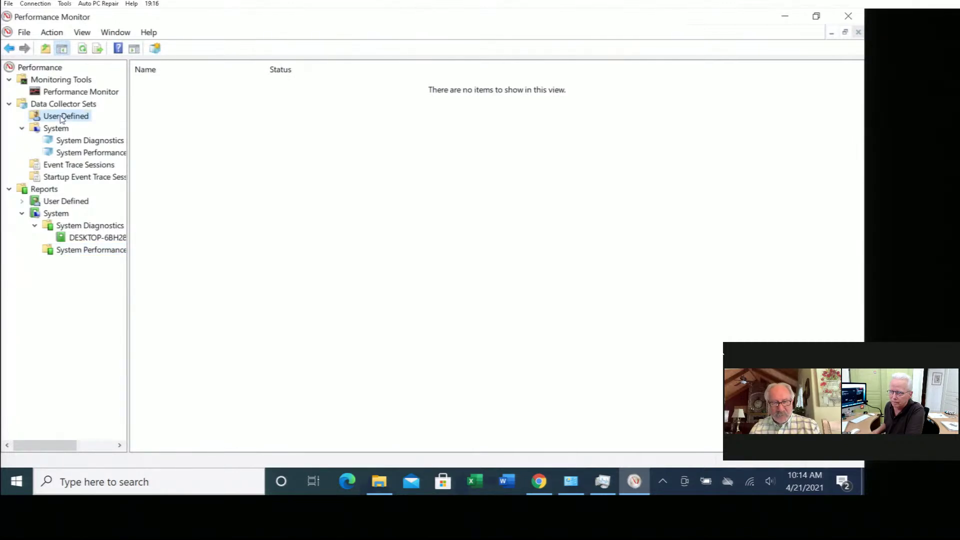
pyautogui.rightClick(62, 119)
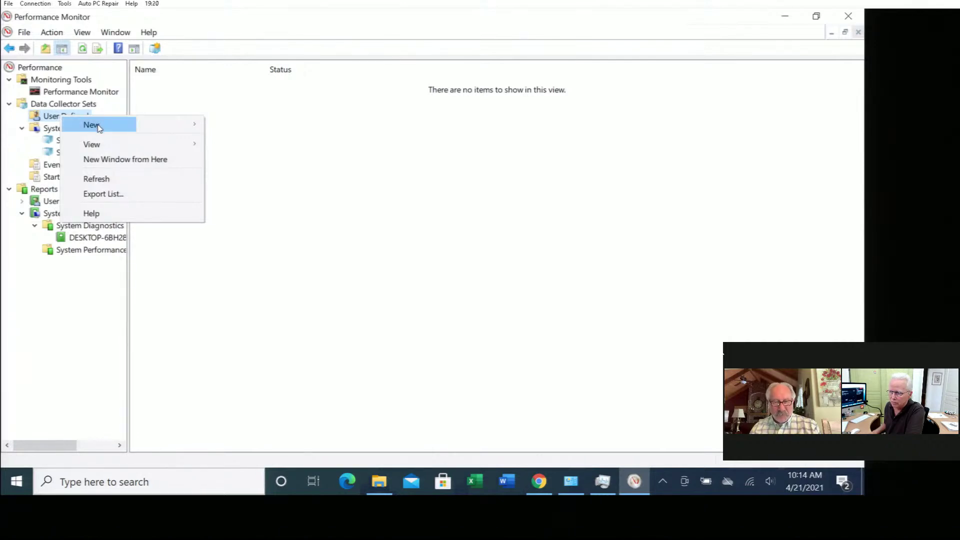
pyautogui.moveTo(98, 129)
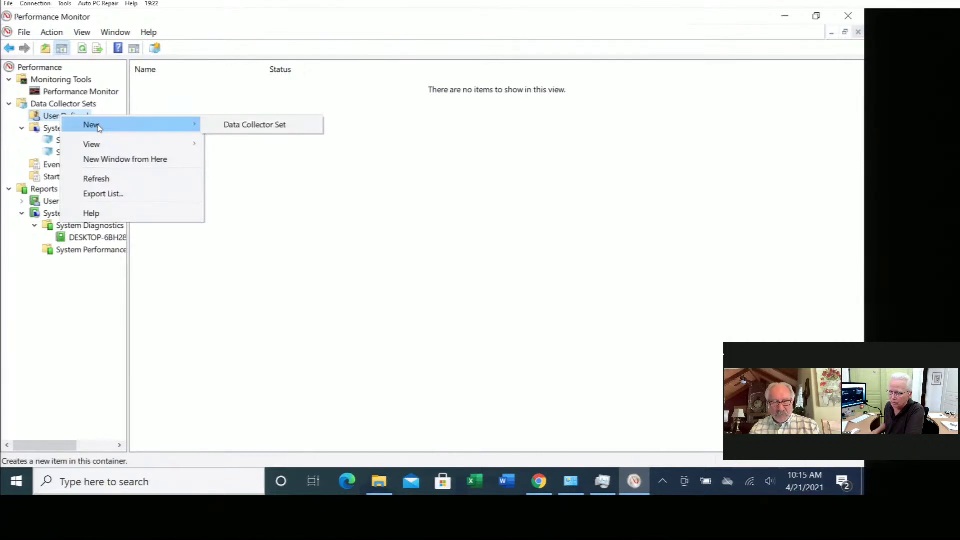
# Start the System Performance data collector set among the system data collector sets and let it run.
pyautogui.click(50, 129)
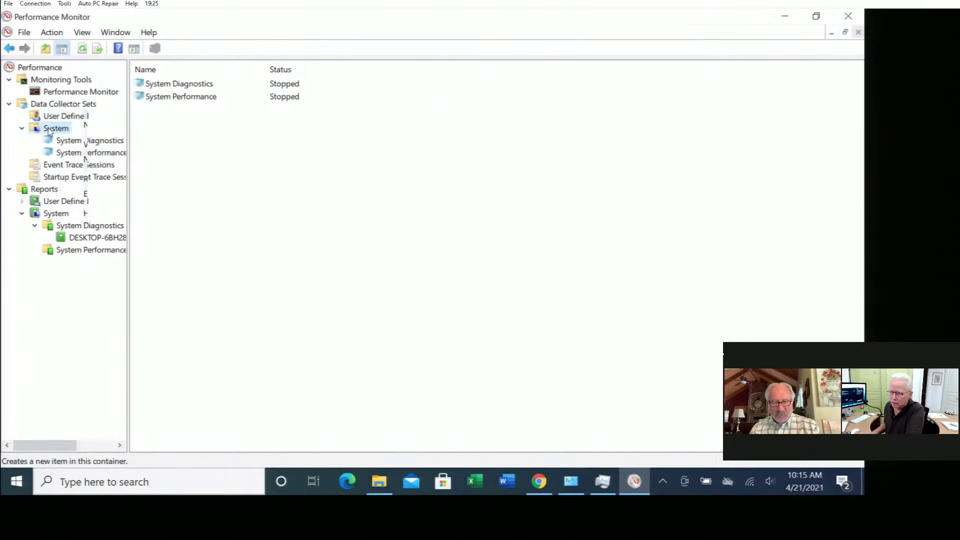
pyautogui.click(73, 155)
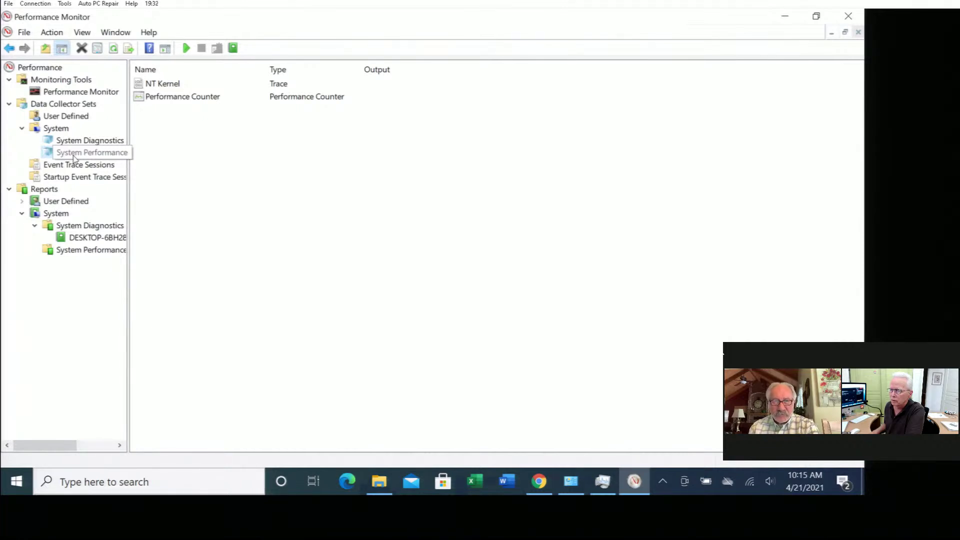
pyautogui.rightClick(73, 156)
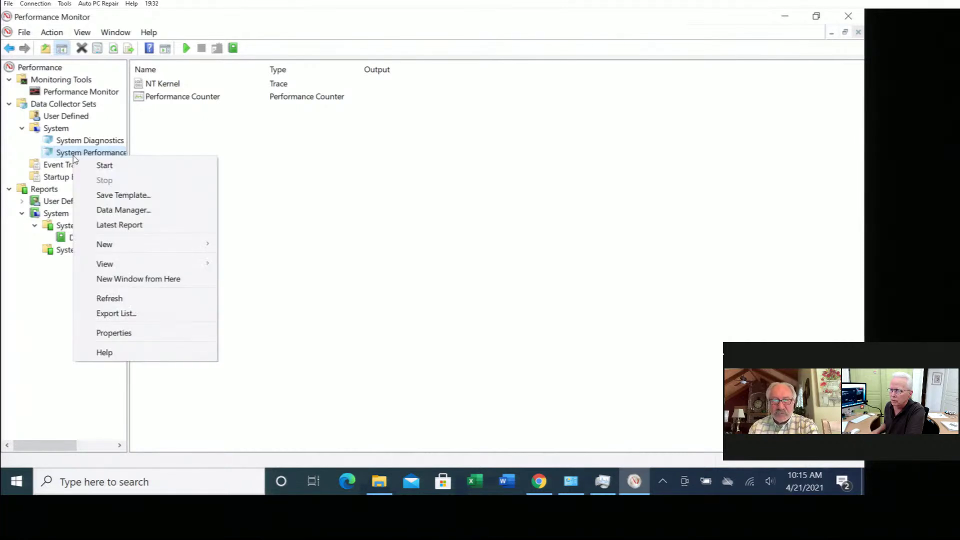
pyautogui.click(109, 168)
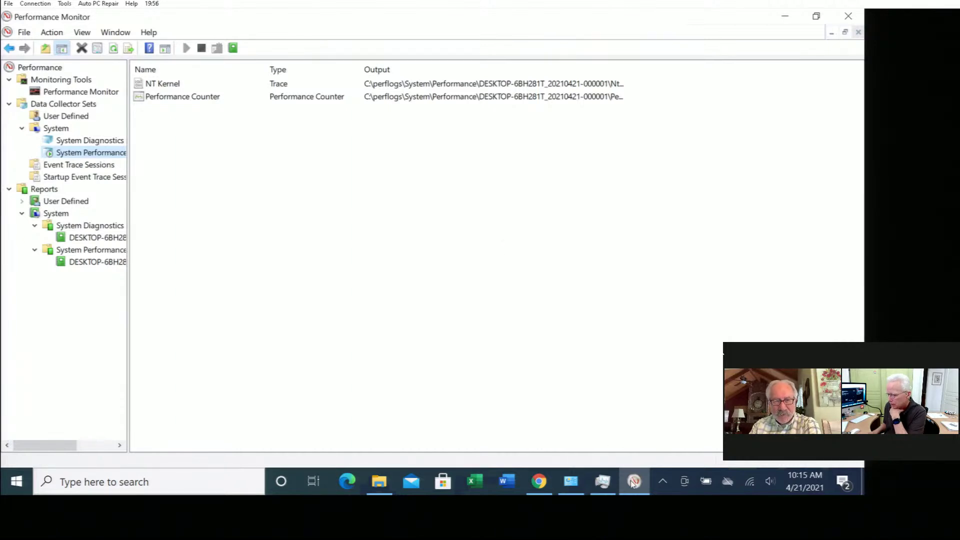
pyautogui.moveTo(636, 488)
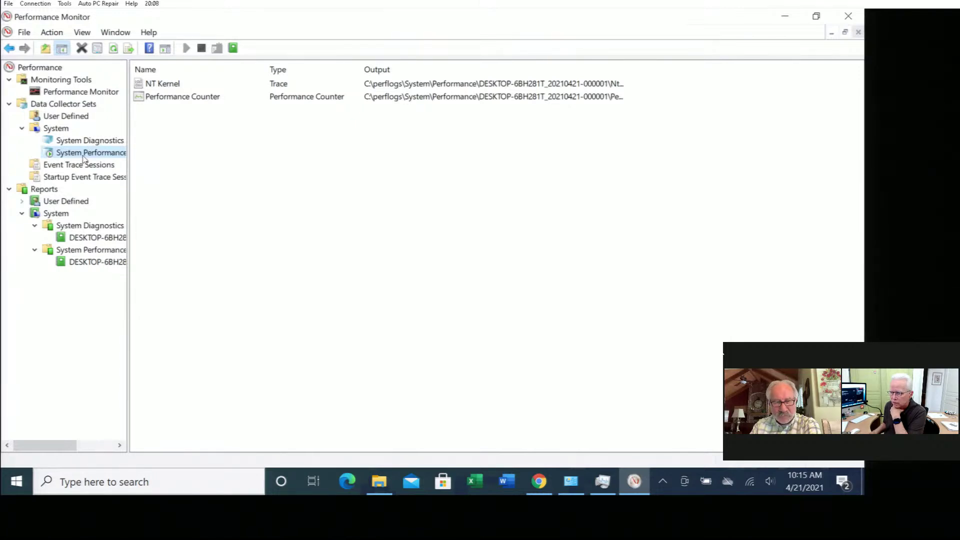
# Open the new System Performance report and compare its graph with the System Diagnostics report, ending on System Performance.
pyautogui.click(86, 262)
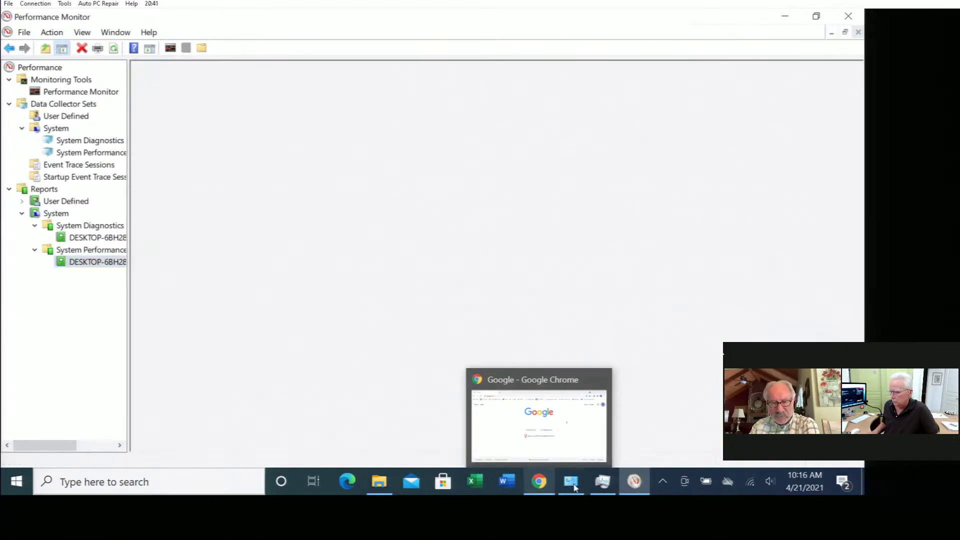
pyautogui.moveTo(574, 488)
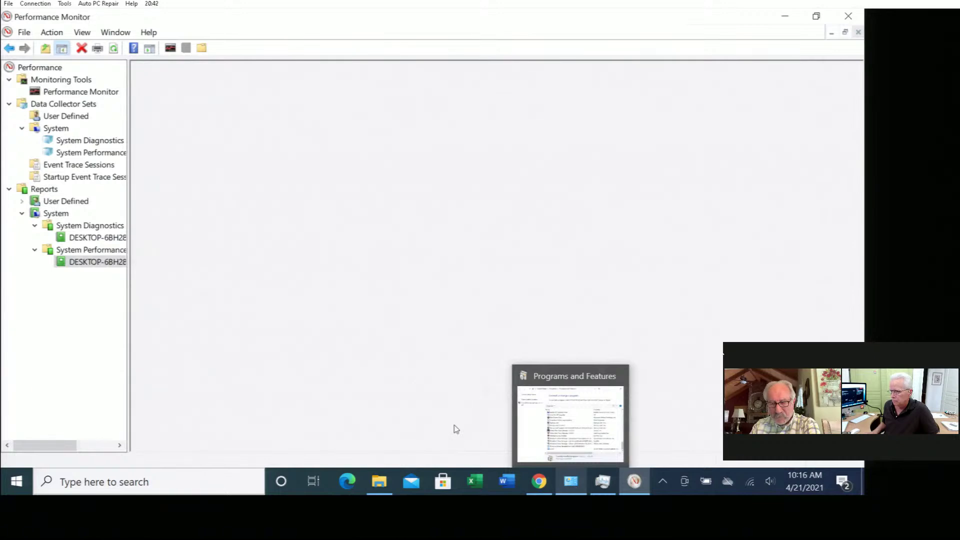
pyautogui.click(95, 263)
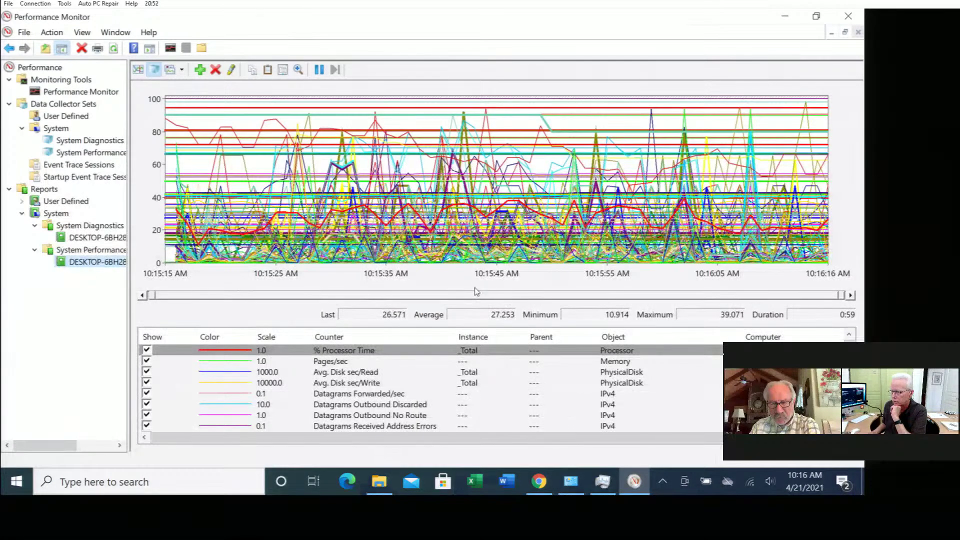
pyautogui.click(86, 238)
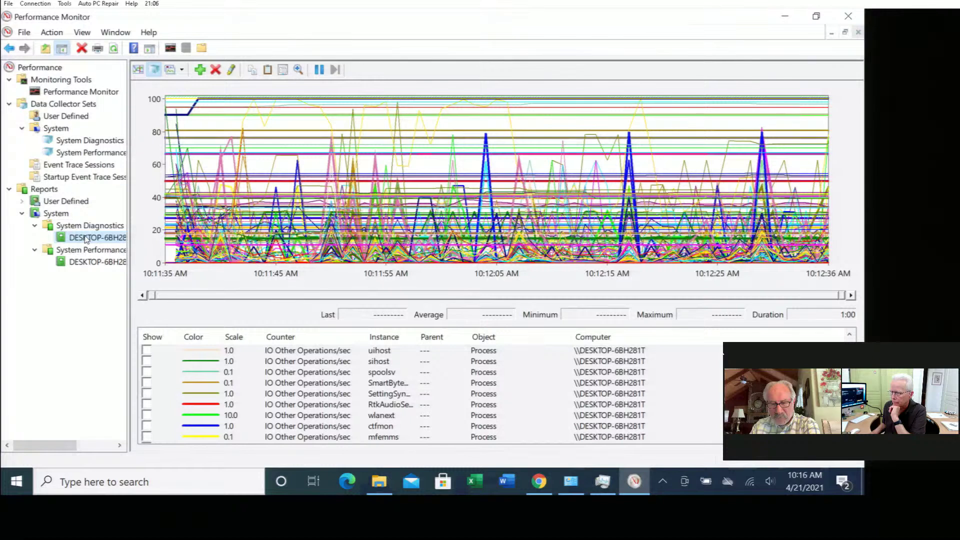
pyautogui.click(93, 262)
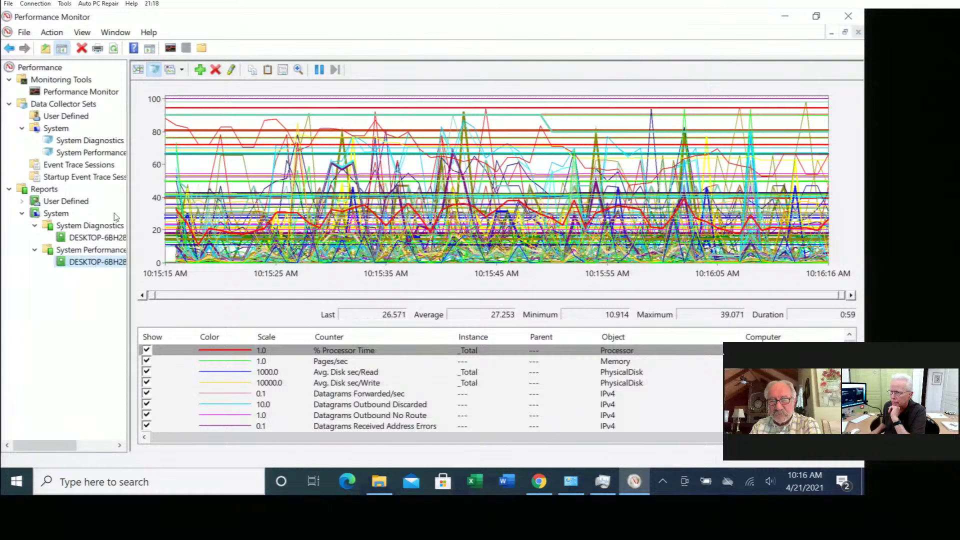
# Switch the System Performance graph to current activity, check its data source properties and return to the live graph.
pyautogui.click(139, 72)
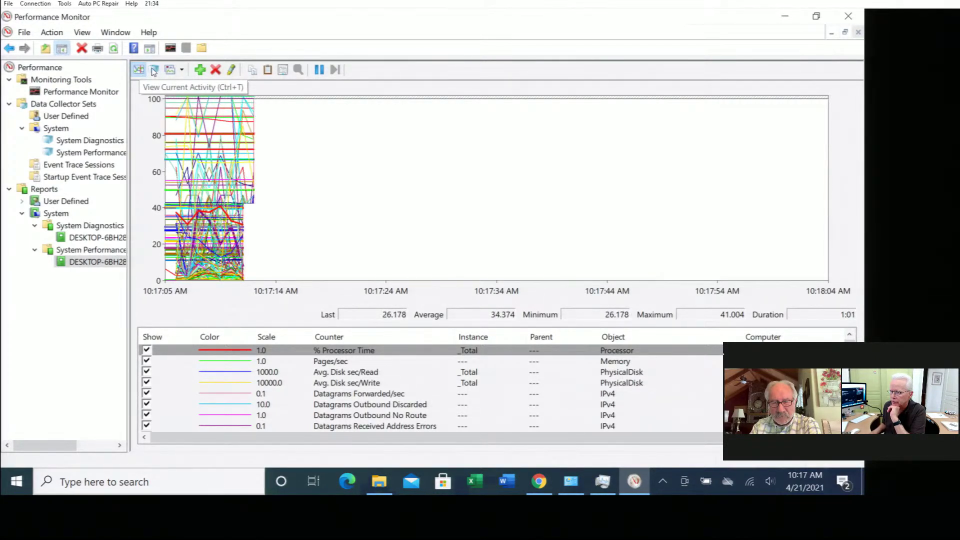
pyautogui.click(154, 72)
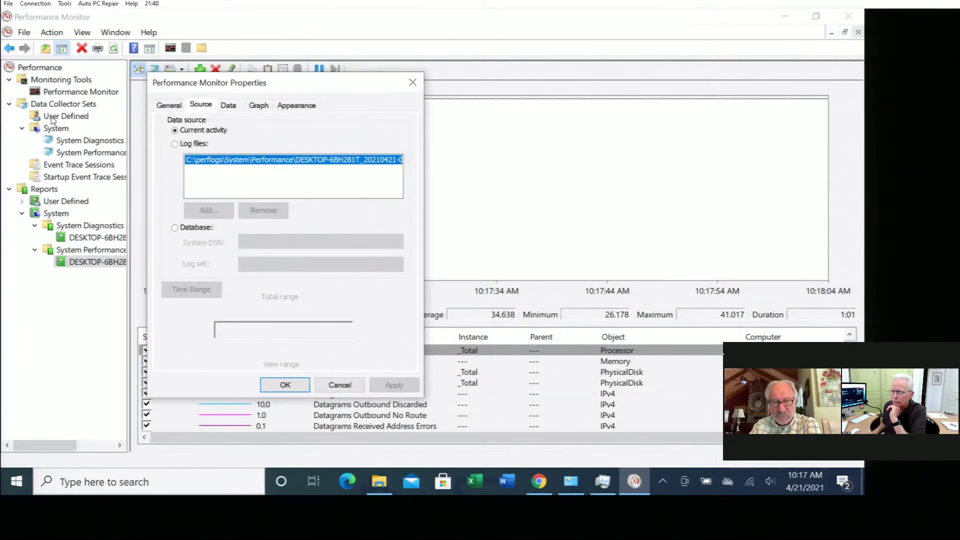
pyautogui.click(61, 93)
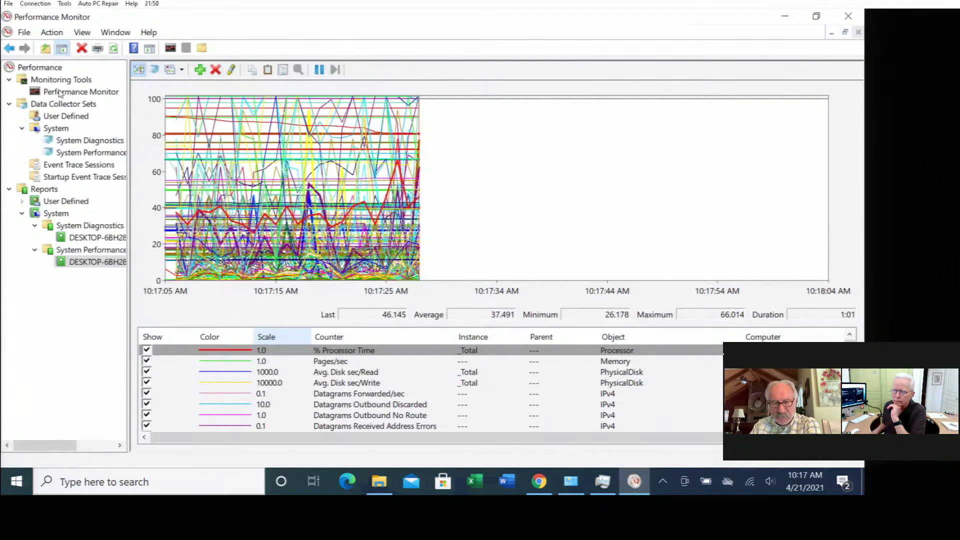
pyautogui.rightClick(59, 93)
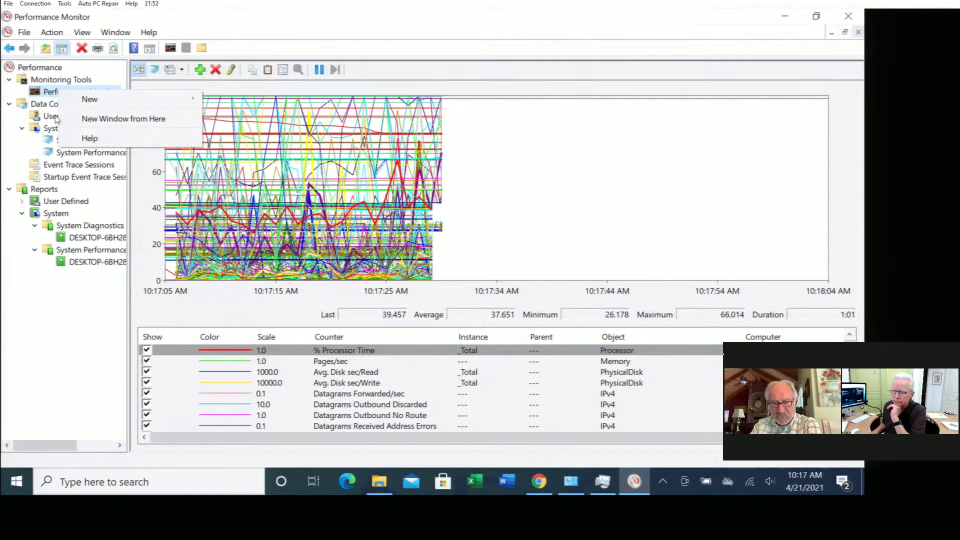
pyautogui.click(53, 32)
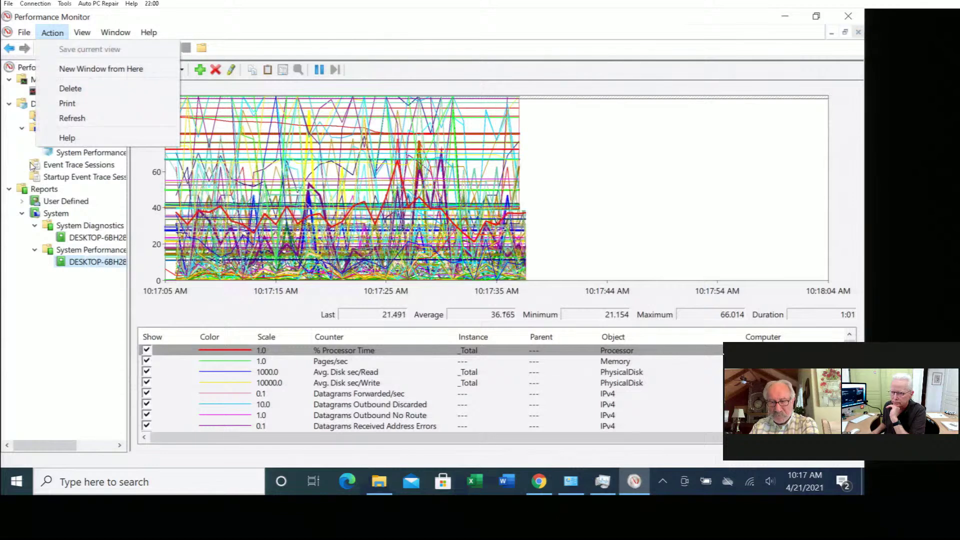
pyautogui.click(248, 28)
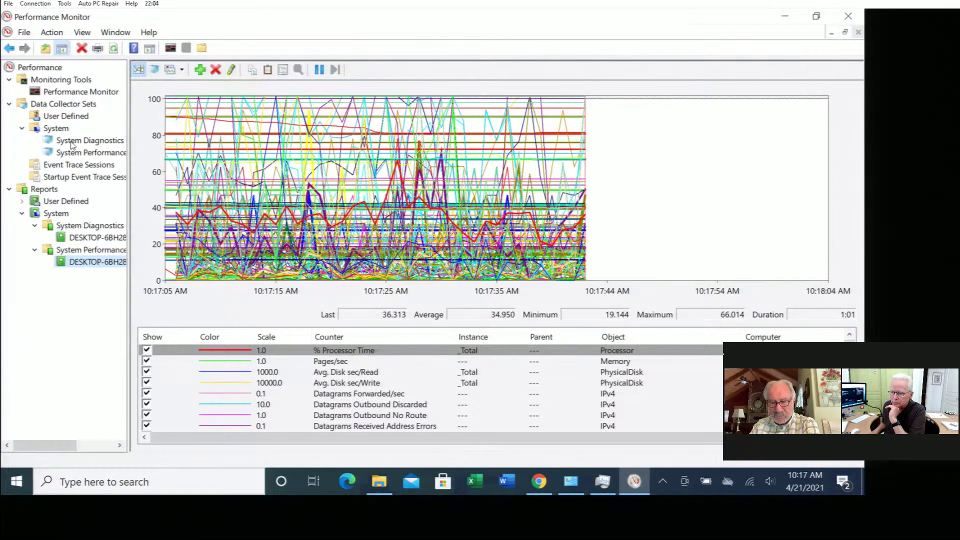
# Create a user-defined data collector set from the System Diagnostics template, keeping the default save location and account, and start it immediately.
pyautogui.click(66, 116)
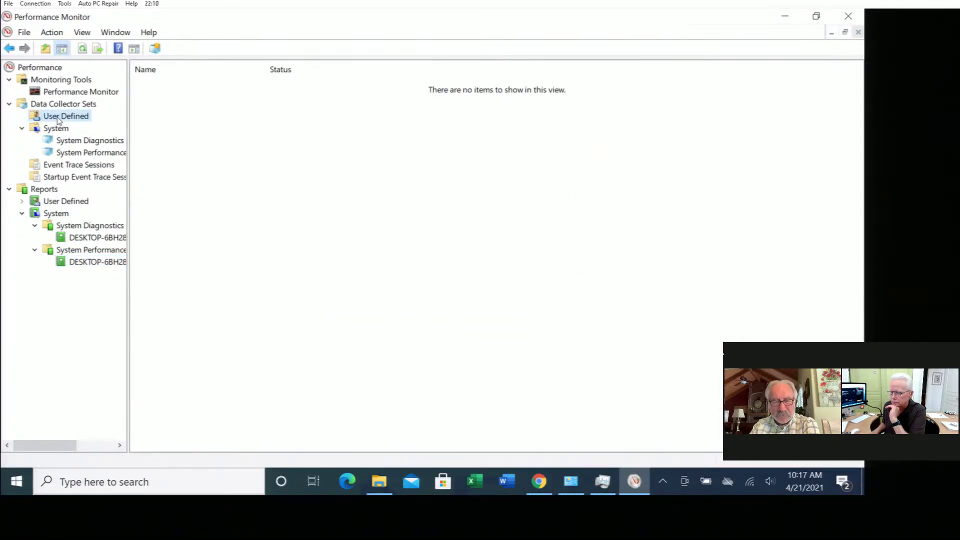
pyautogui.rightClick(58, 120)
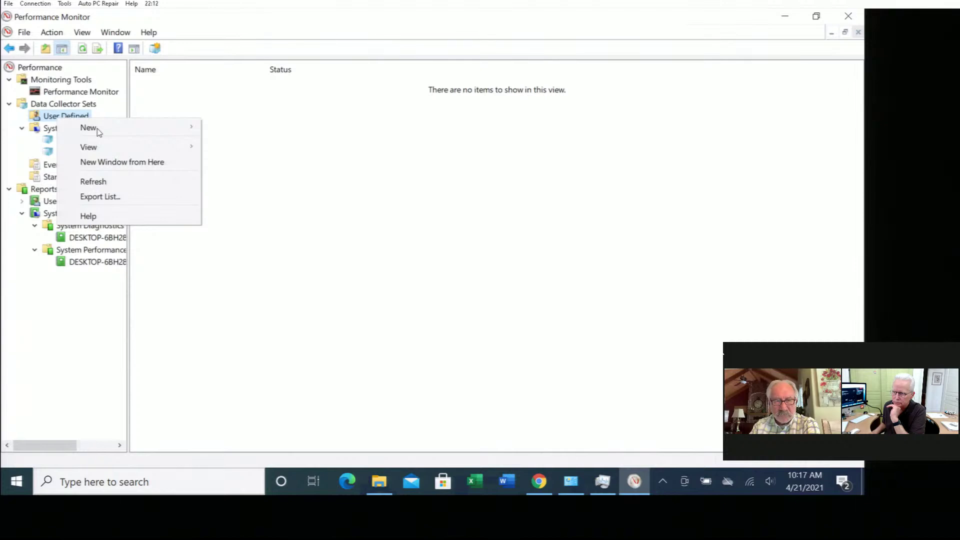
pyautogui.moveTo(99, 131)
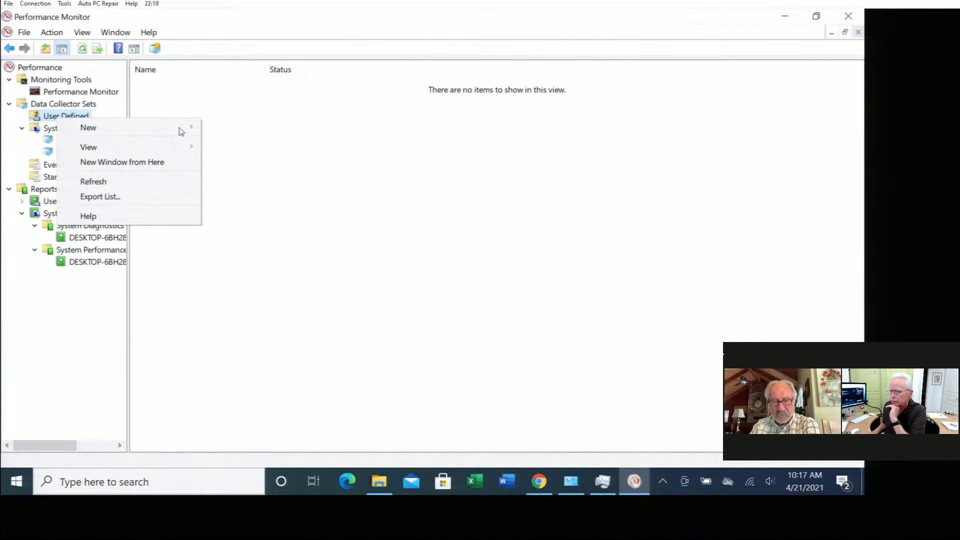
pyautogui.moveTo(190, 128)
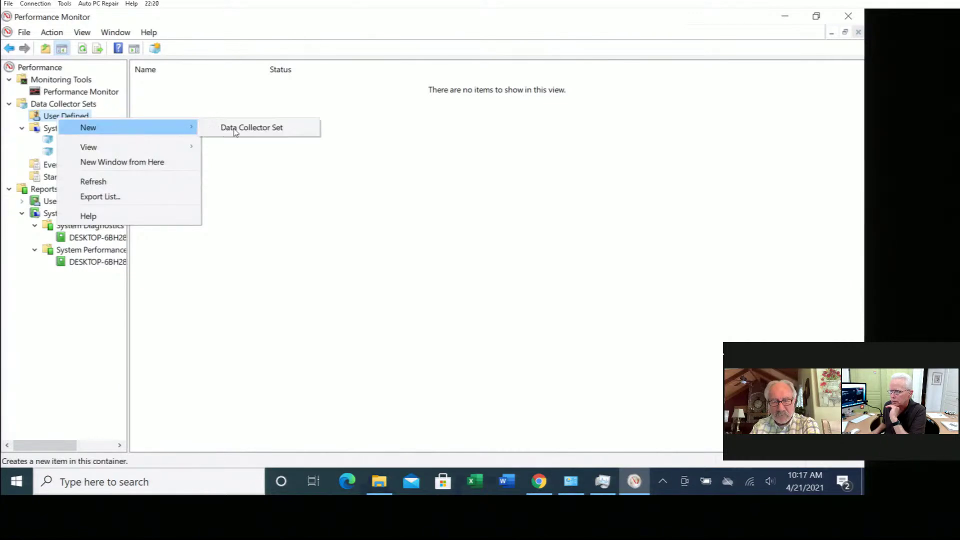
pyautogui.click(235, 128)
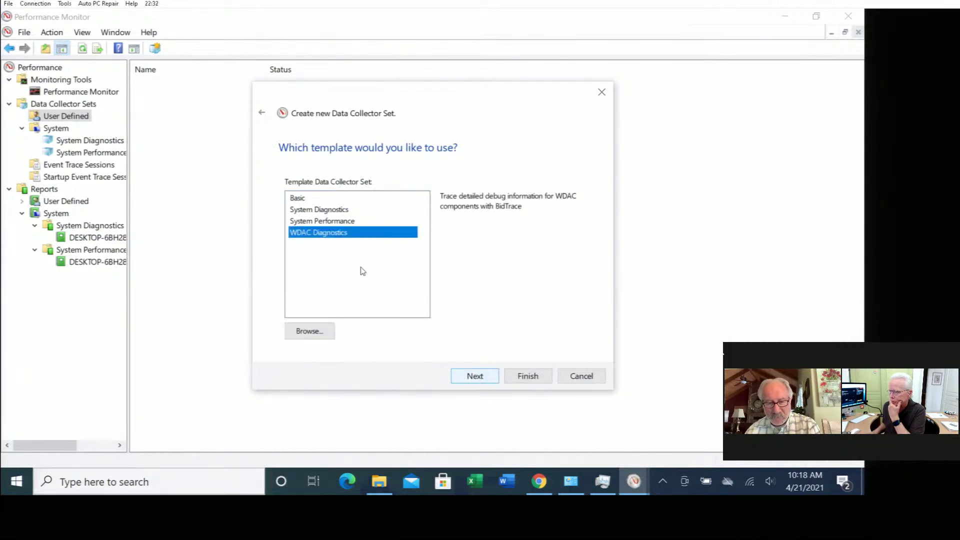
pyautogui.click(324, 210)
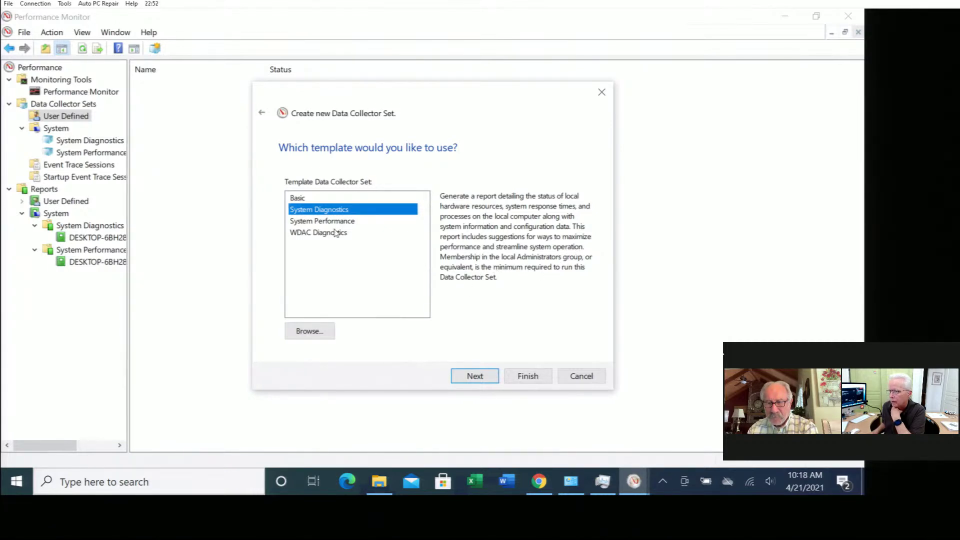
pyautogui.click(475, 376)
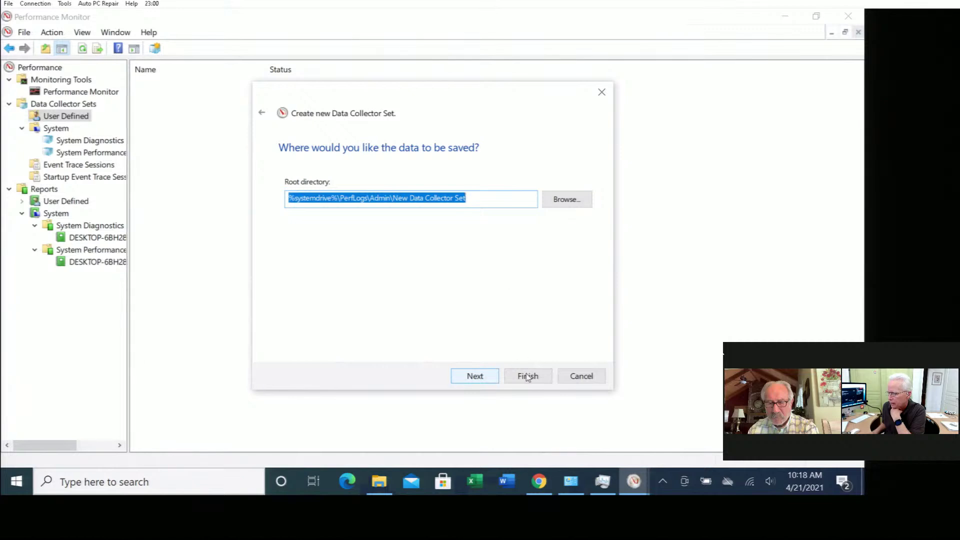
pyautogui.click(492, 378)
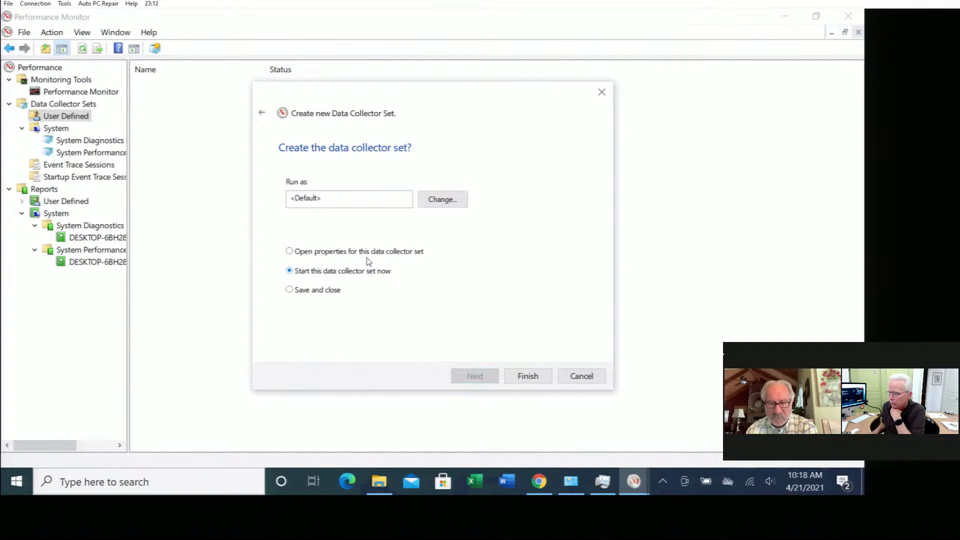
pyautogui.click(533, 378)
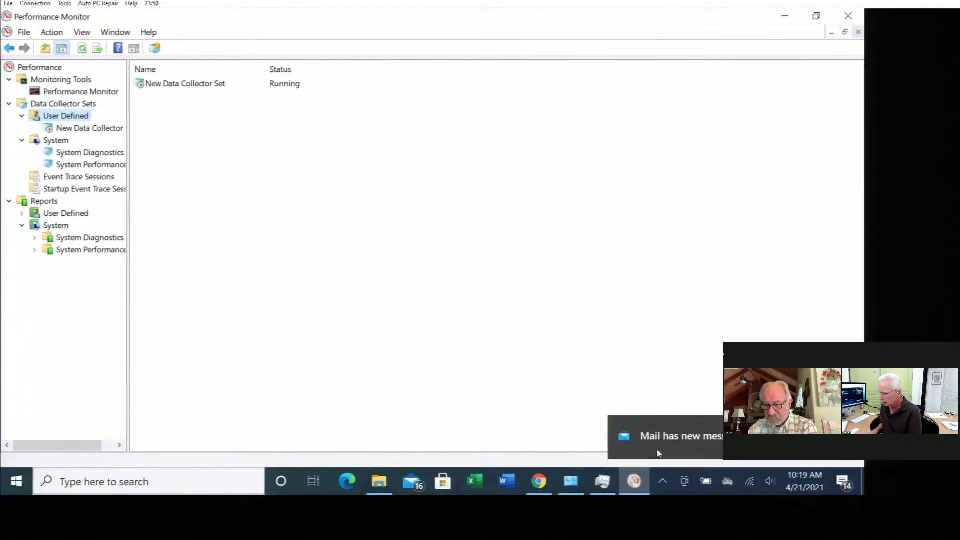
# Check the hidden notification-area icons and the Mail shortcut's options for a way to control new-mail alerts.
pyautogui.click(664, 481)
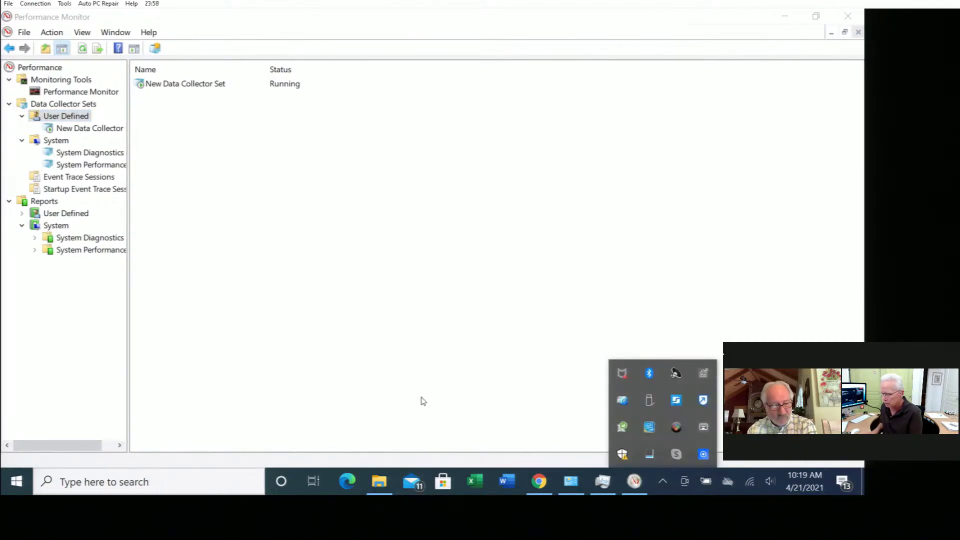
pyautogui.click(423, 423)
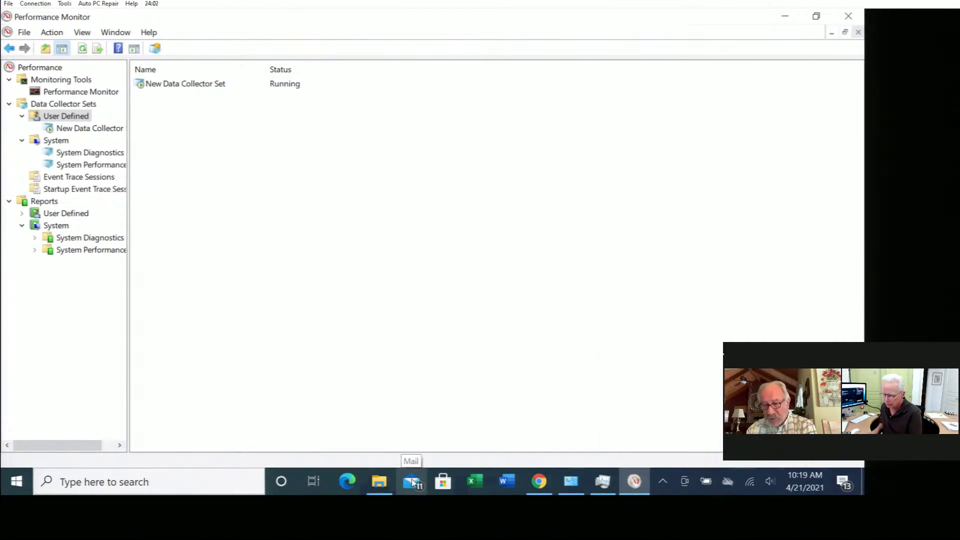
pyautogui.rightClick(412, 481)
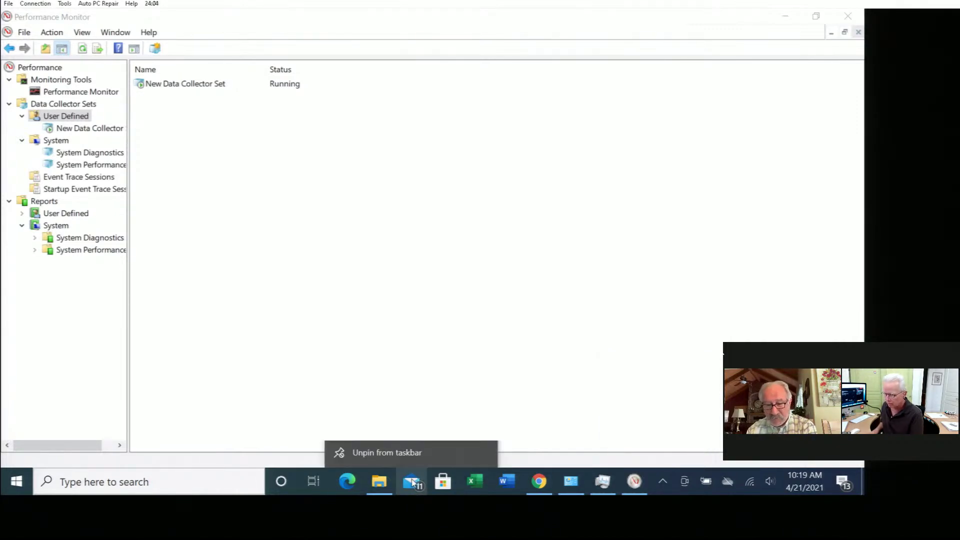
pyautogui.click(590, 414)
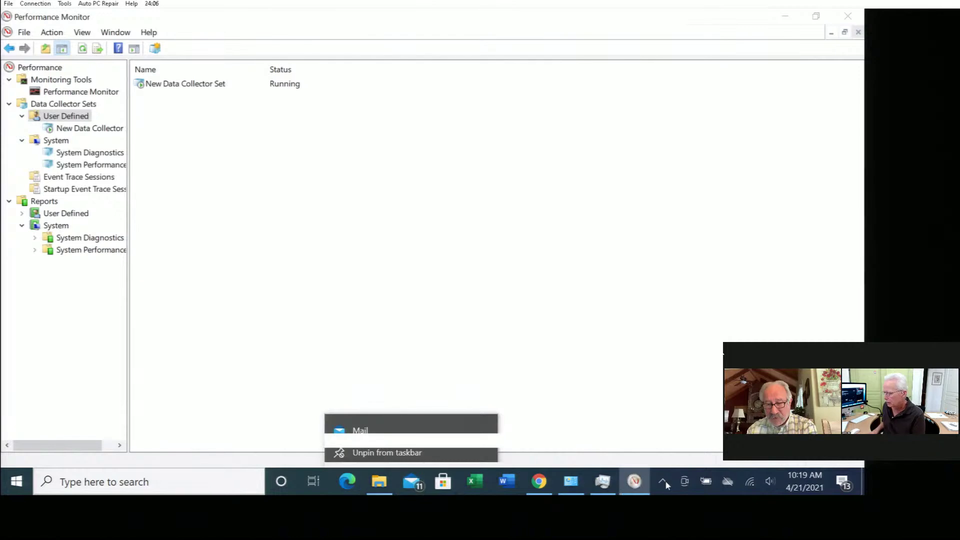
pyautogui.click(664, 481)
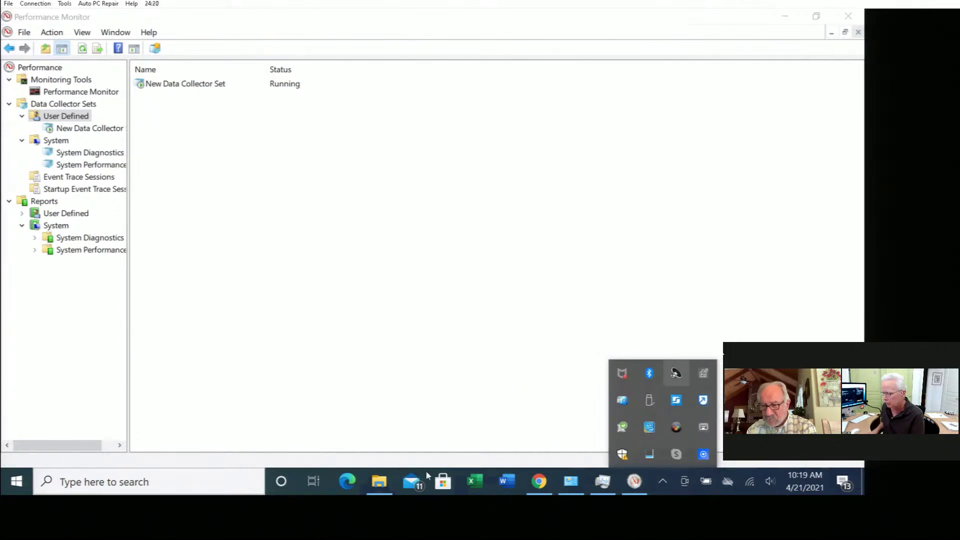
# Switch to the Mail app, turn off notification banners and action center notifications for the Gmail account, and close Mail.
pyautogui.click(410, 481)
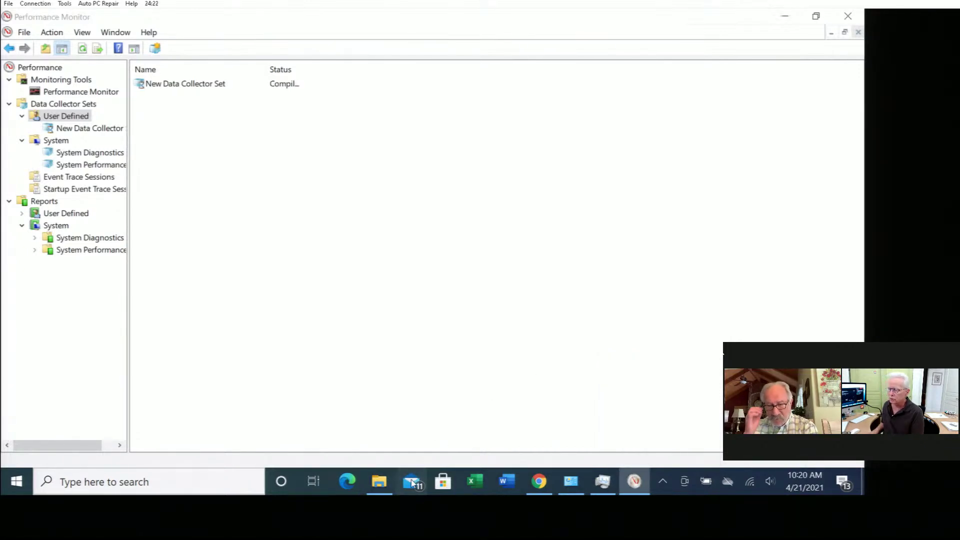
pyautogui.click(410, 480)
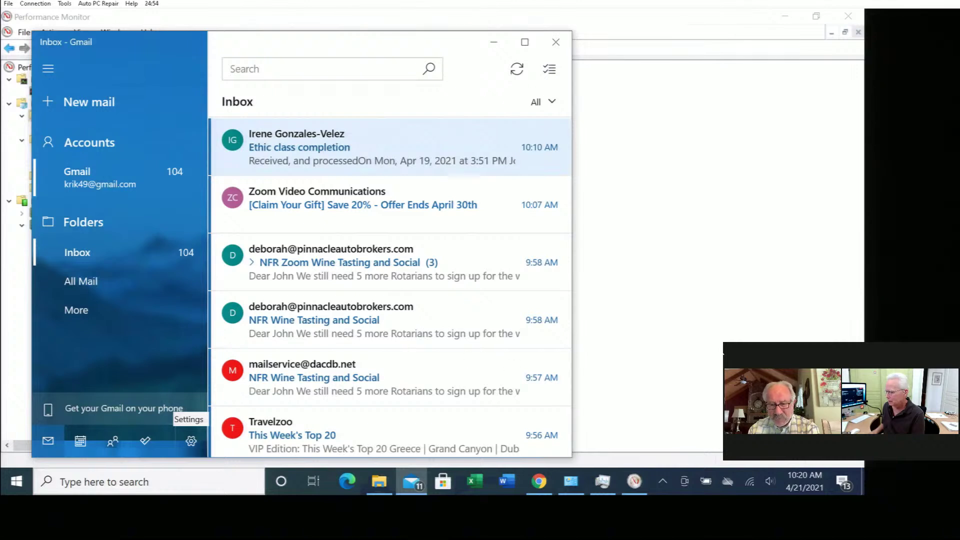
pyautogui.click(191, 441)
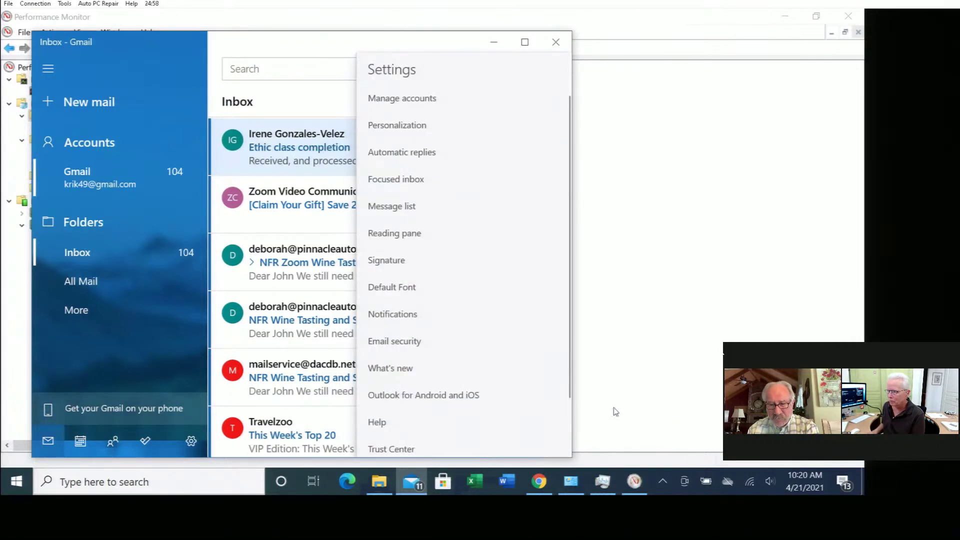
pyautogui.click(393, 314)
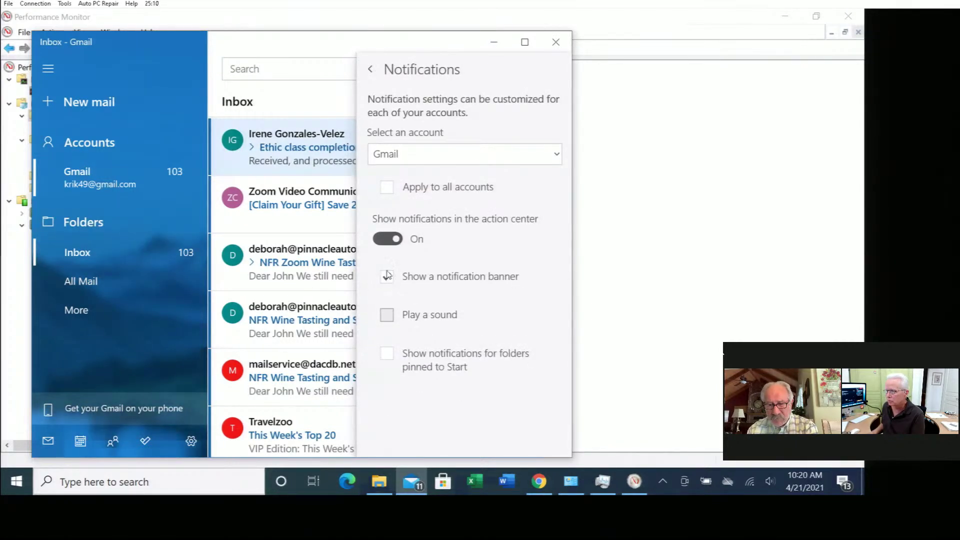
pyautogui.click(387, 239)
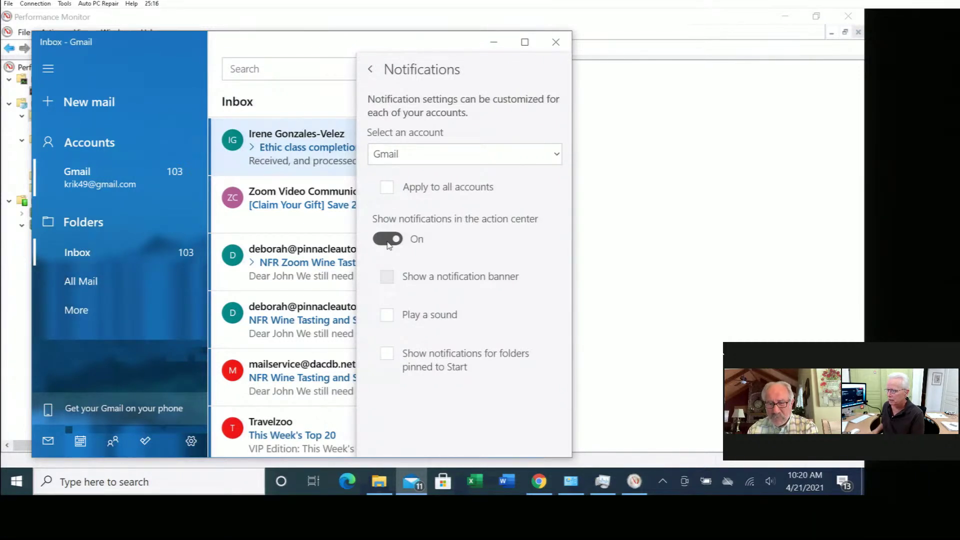
pyautogui.click(389, 241)
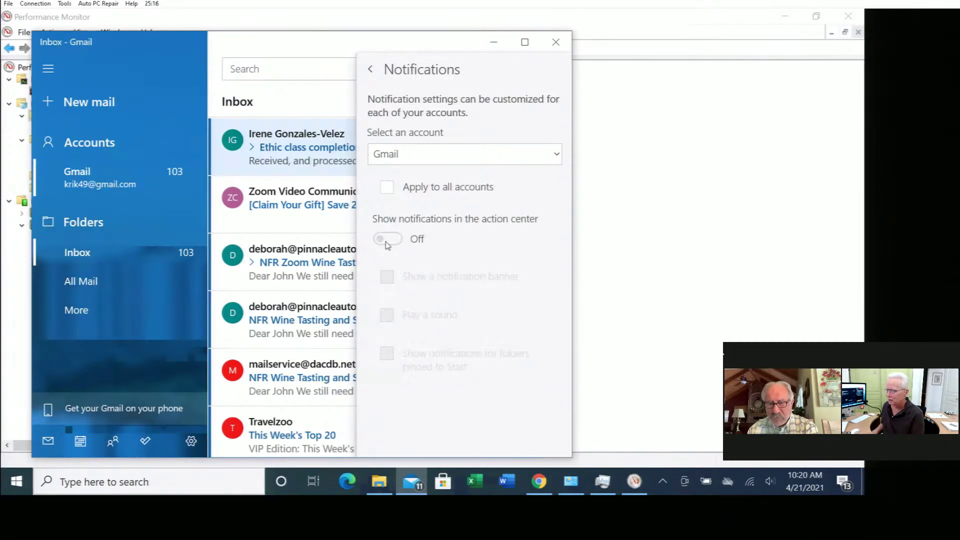
pyautogui.click(554, 43)
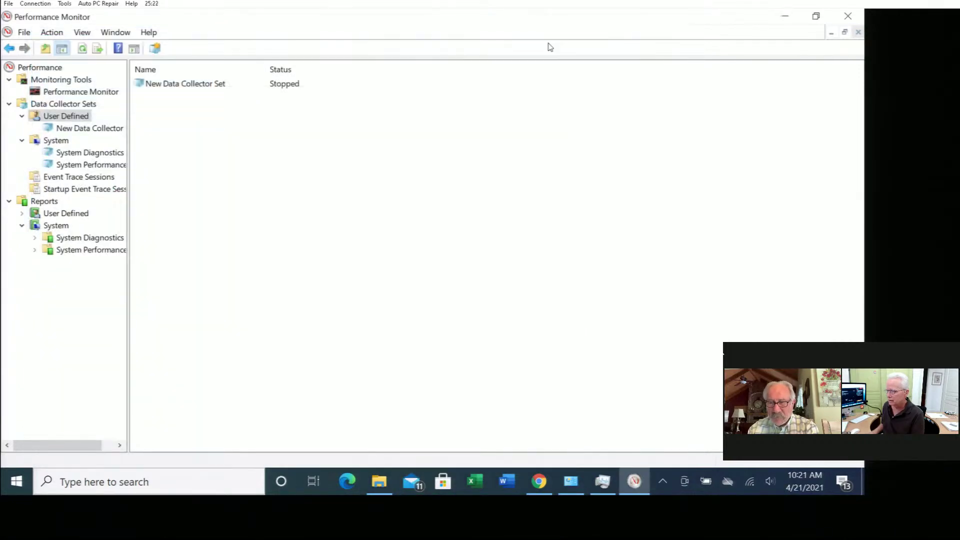
# Go from the action center to the Windows notification settings and open the settings for the Mail sender.
pyautogui.click(844, 484)
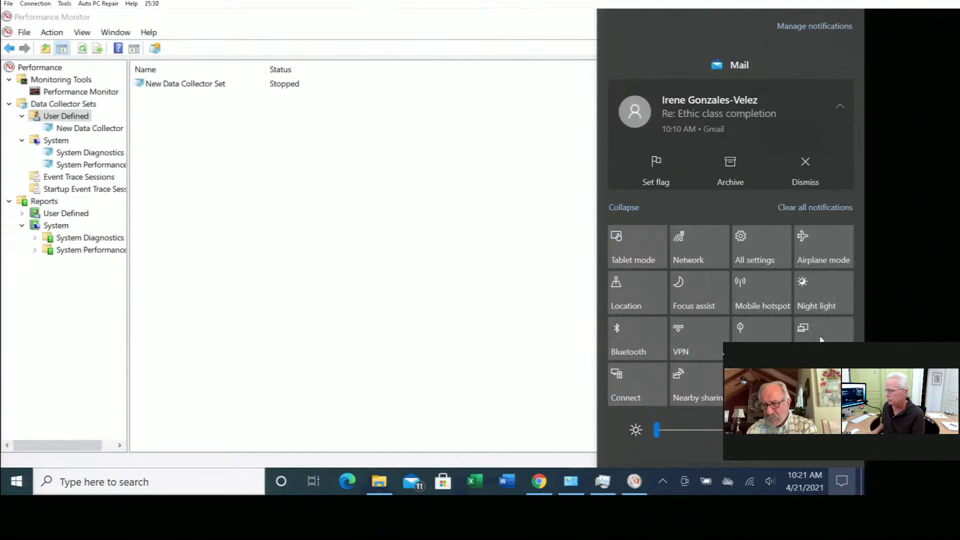
pyautogui.click(636, 292)
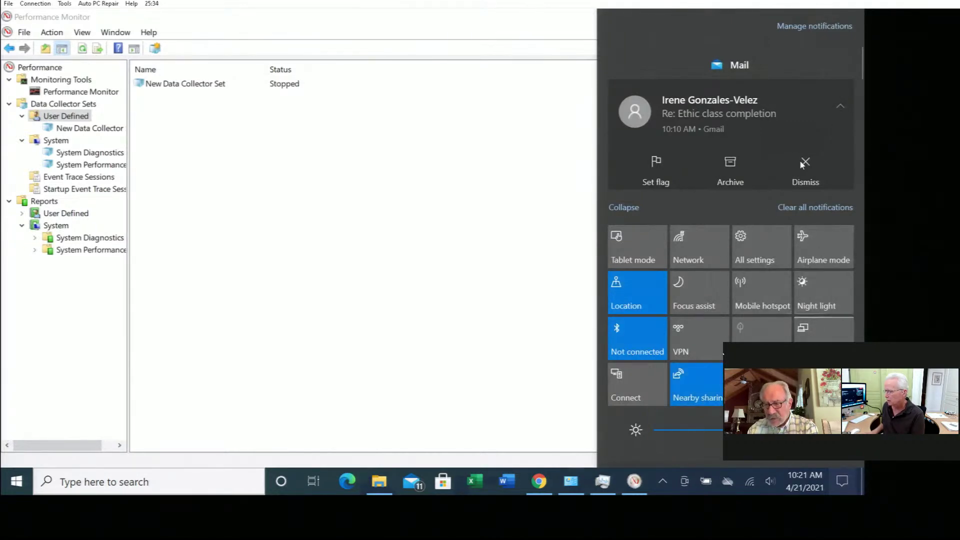
pyautogui.click(828, 29)
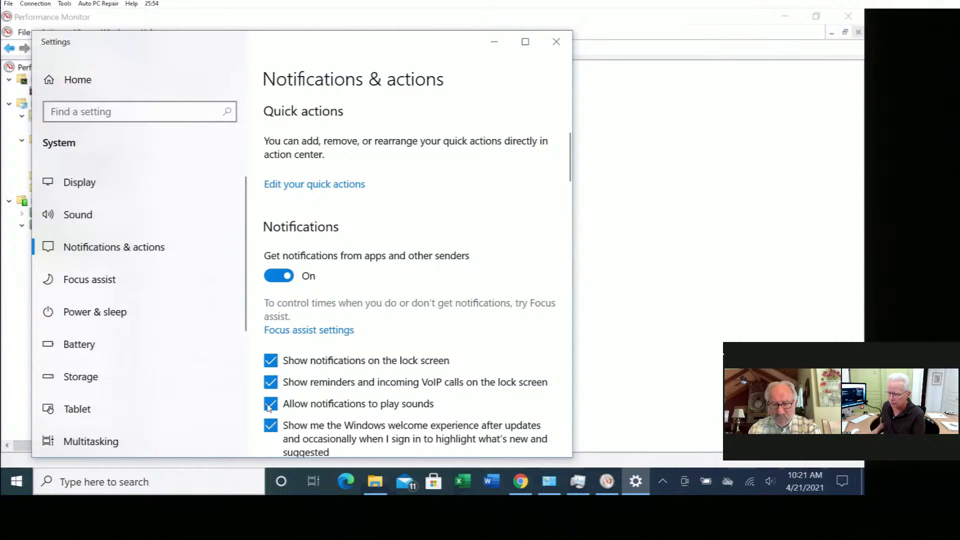
pyautogui.scroll(-5, 268, 406)
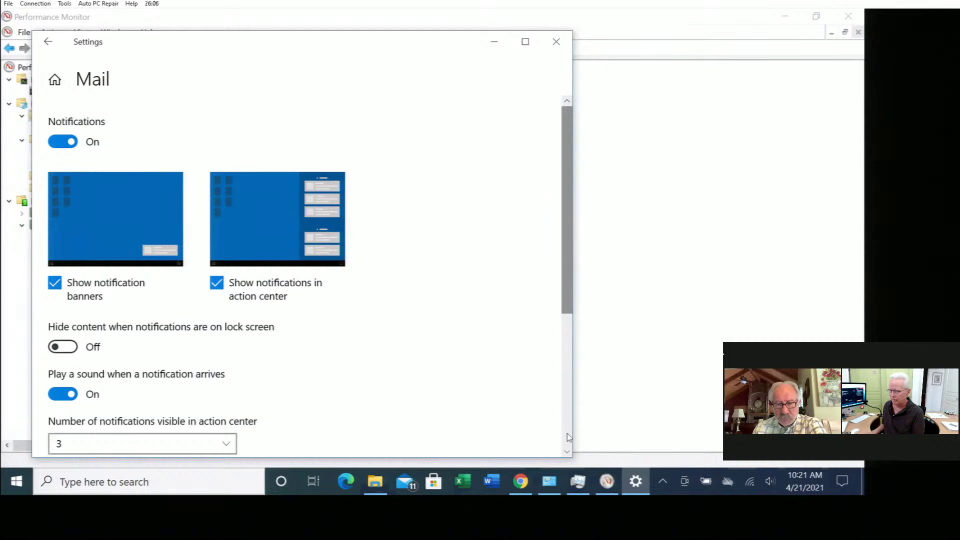
# Turn off Mail's notification sound, banners and action center display, and switch its notifications off entirely.
pyautogui.scroll(-5, 536, 429)
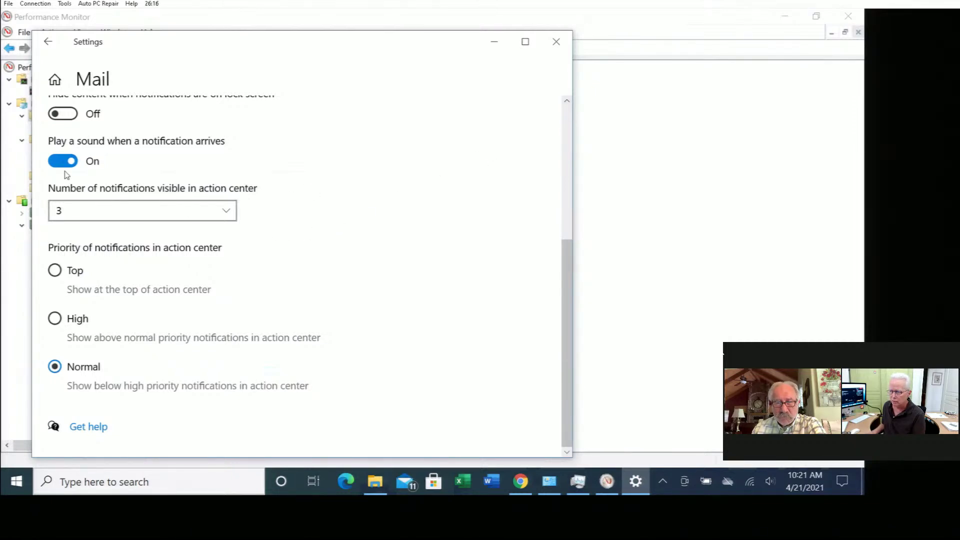
pyautogui.scroll(5, 60, 165)
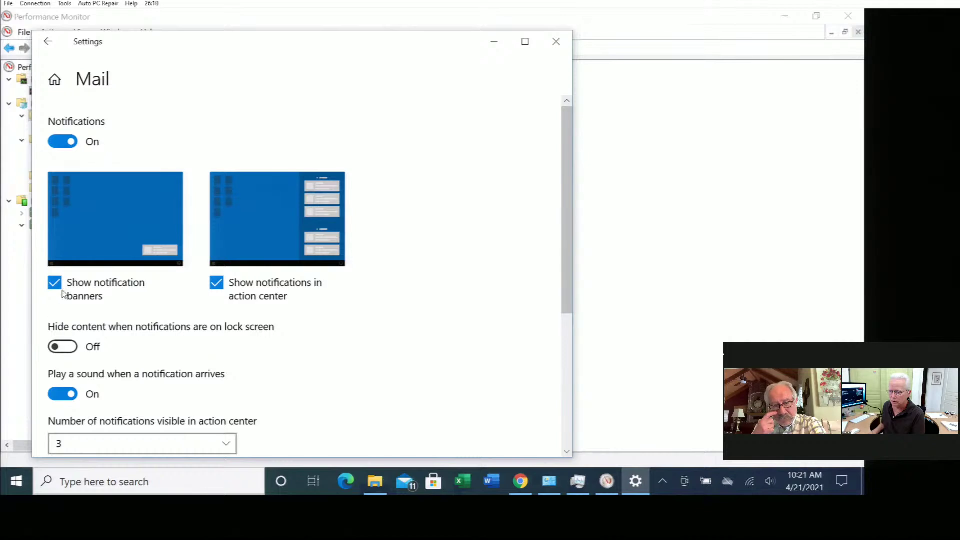
pyautogui.click(61, 395)
pyautogui.click(56, 284)
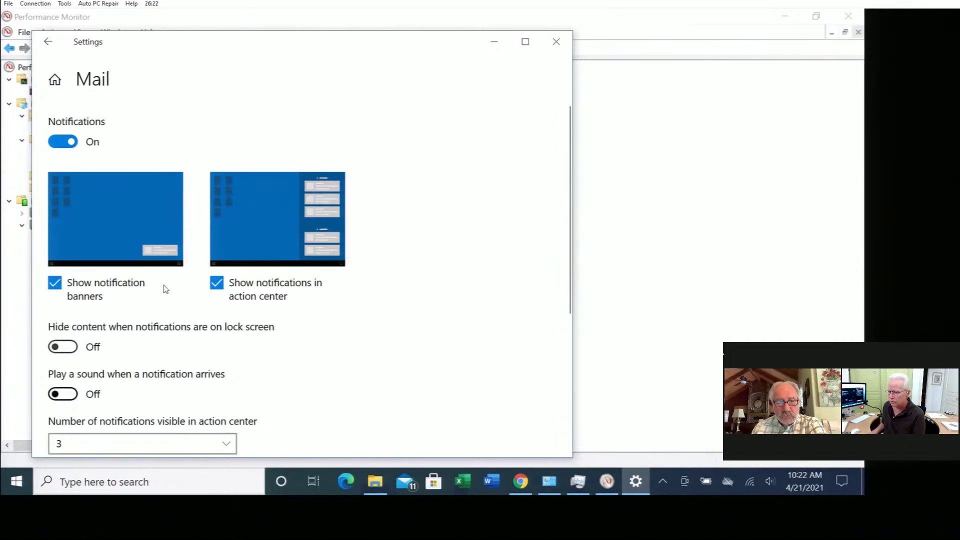
pyautogui.click(217, 284)
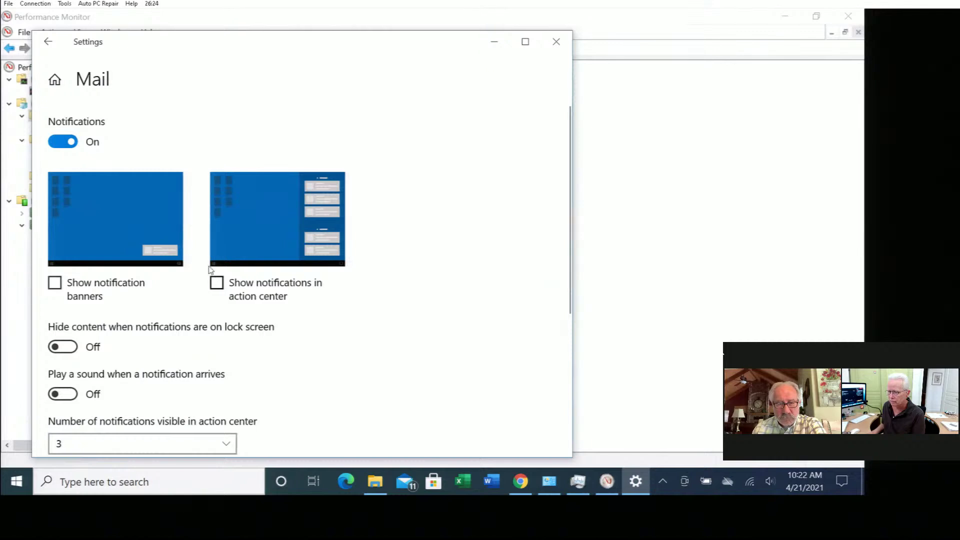
pyautogui.click(66, 143)
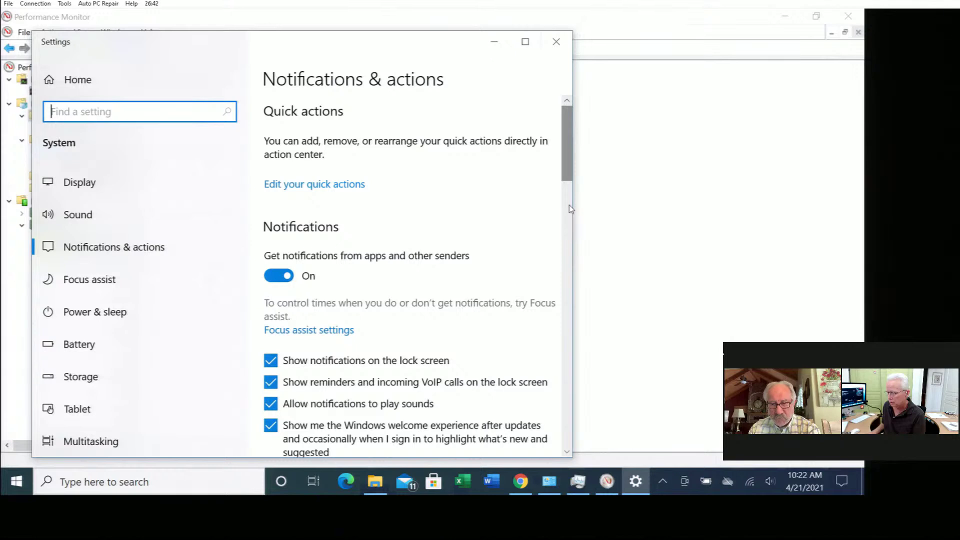
# Disable all six general notification options, from lock screen notifications and sounds to the welcome experience, setup suggestions and Windows tips.
pyautogui.scroll(-3, 569, 205)
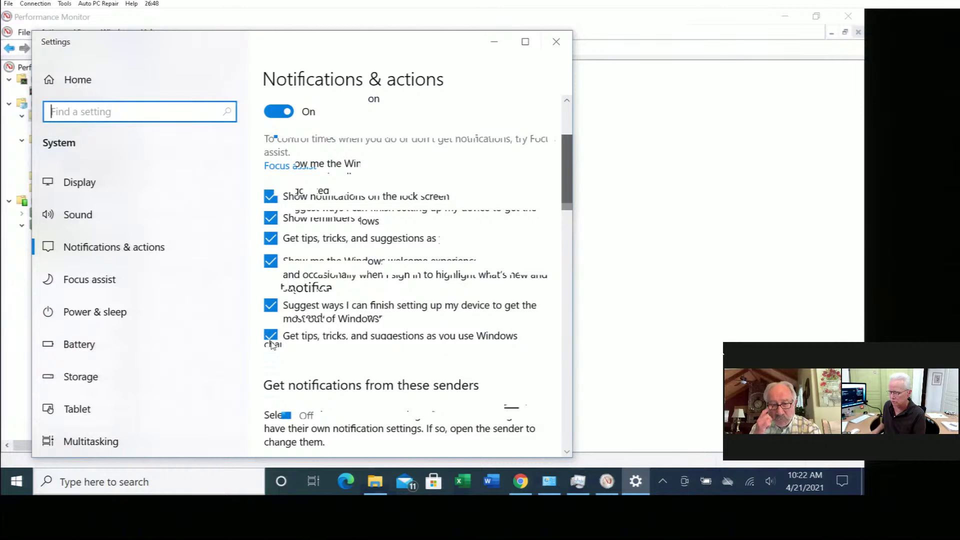
pyautogui.click(270, 238)
pyautogui.click(270, 208)
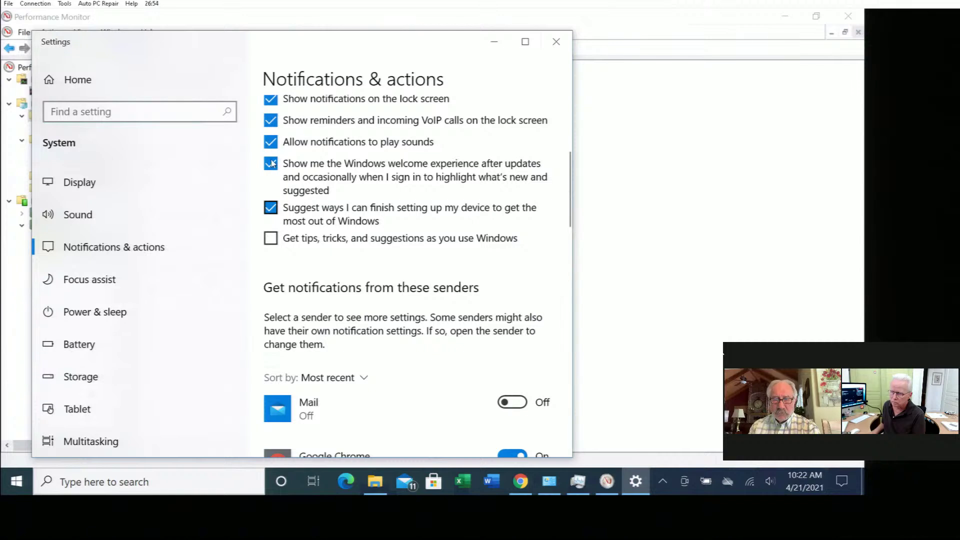
pyautogui.click(271, 122)
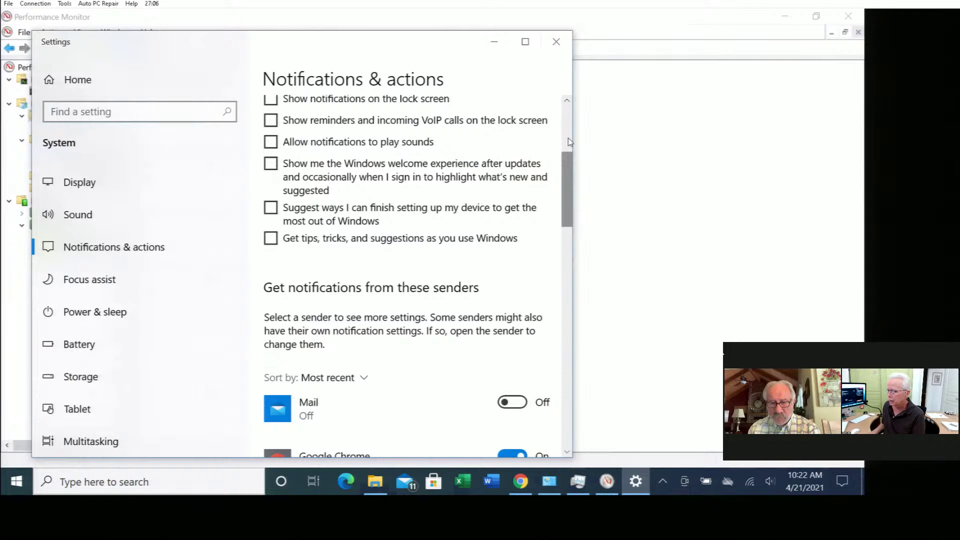
# Turn off getting notifications from apps and other senders.
pyautogui.click(568, 138)
pyautogui.scroll(2, 550, 190)
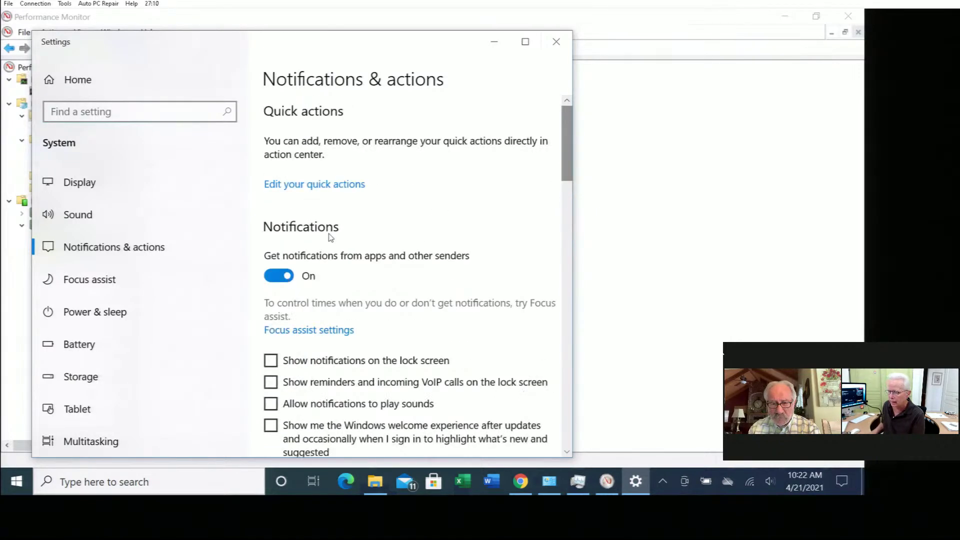
pyautogui.click(288, 281)
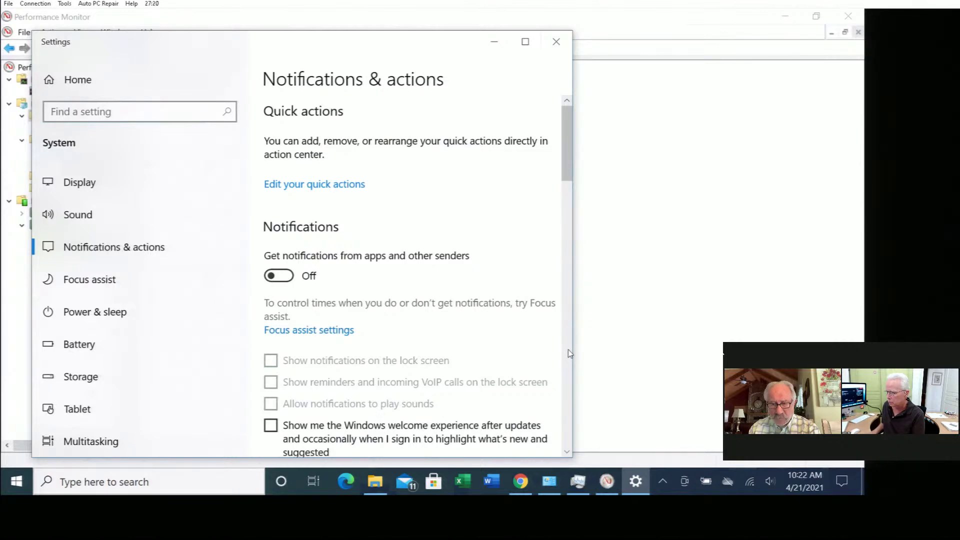
# Look through the remaining notification senders in the Notifications & actions settings and close Settings.
pyautogui.scroll(-10, 568, 350)
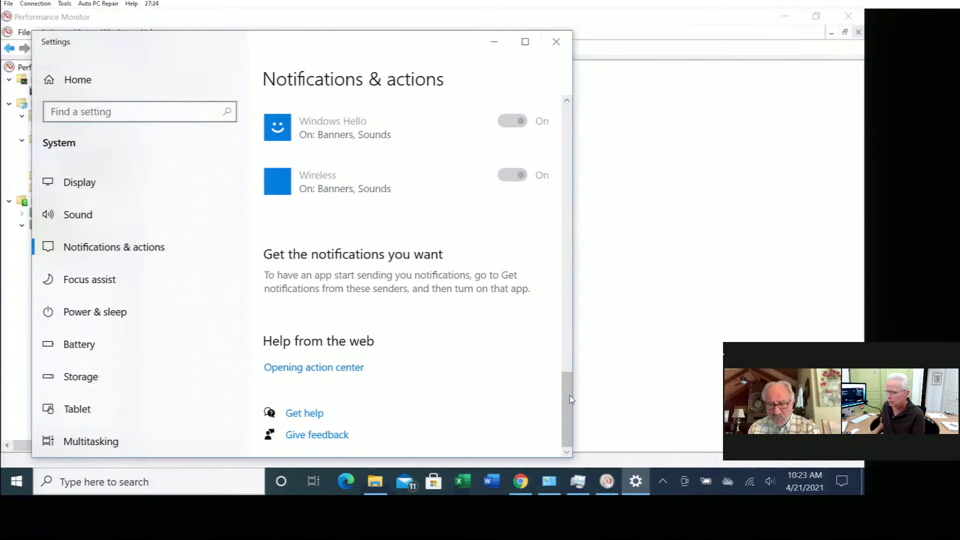
pyautogui.moveTo(564, 419); pyautogui.dragTo(563, 419)
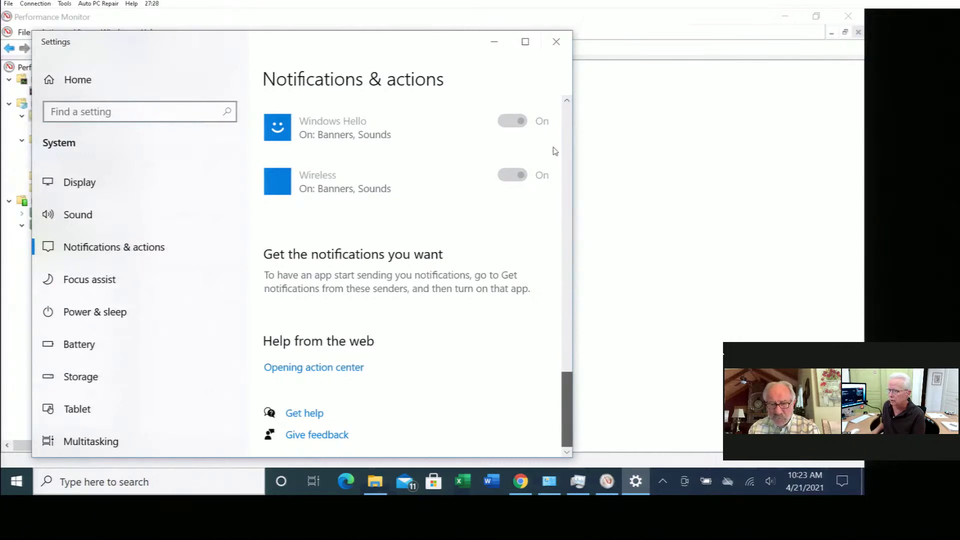
pyautogui.scroll(5, 510, 175)
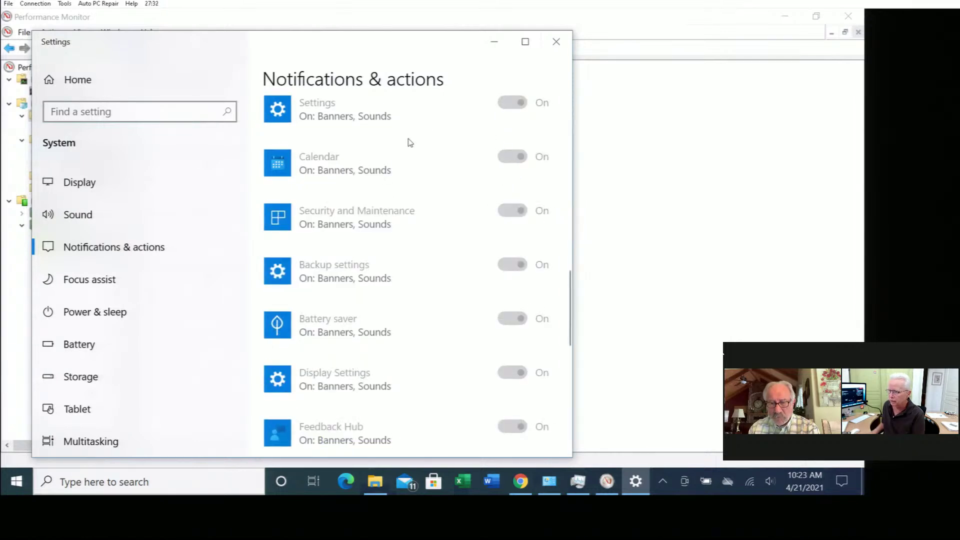
pyautogui.click(558, 43)
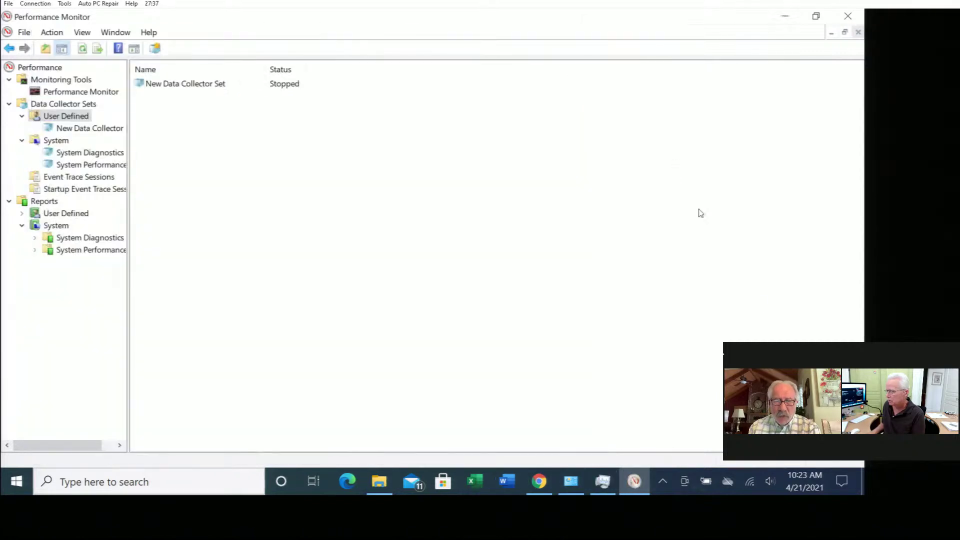
# Clear all notifications from the action center, collapse its quick actions and dismiss it.
pyautogui.click(843, 482)
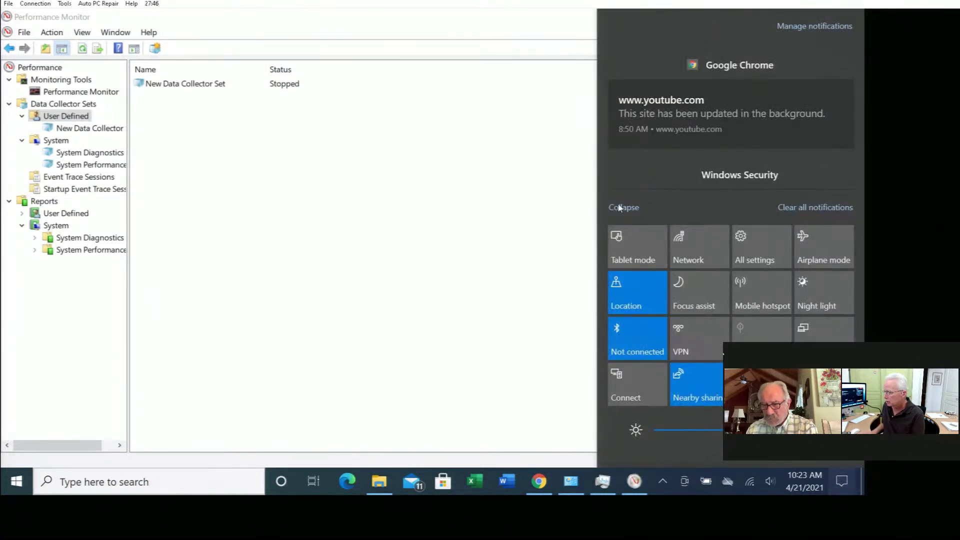
pyautogui.click(829, 210)
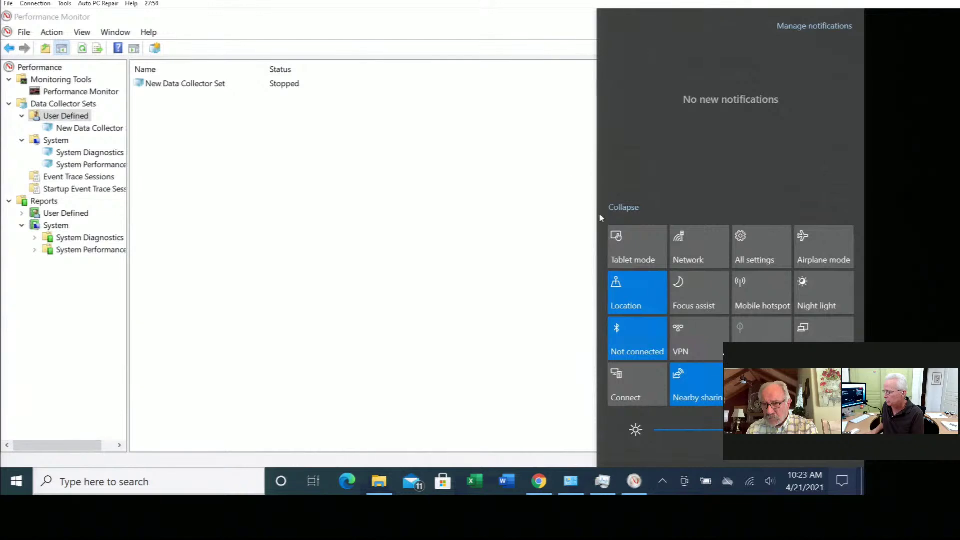
pyautogui.click(625, 208)
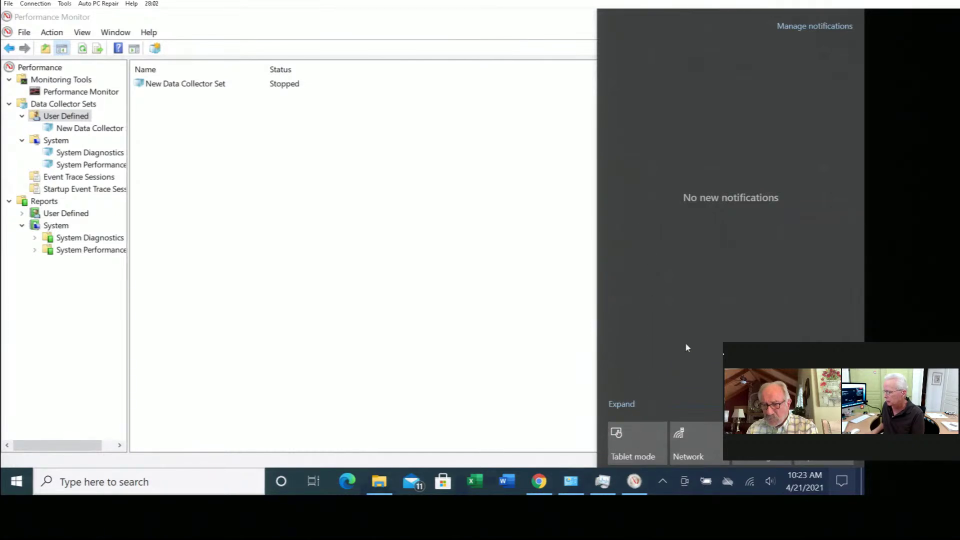
pyautogui.click(500, 324)
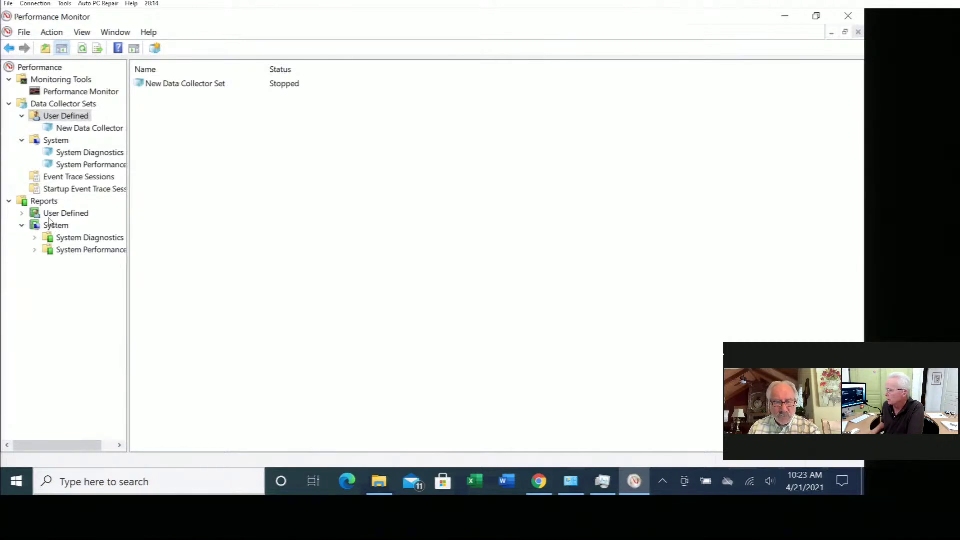
# Open the 4/21/2021 10:18:56 AM report of the user-defined New Data Collector Set.
pyautogui.click(23, 215)
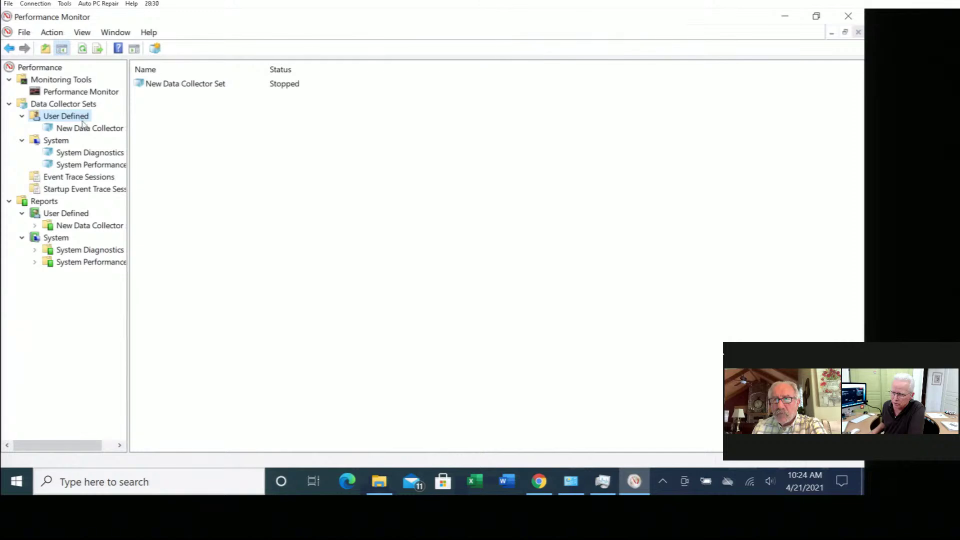
pyautogui.click(86, 229)
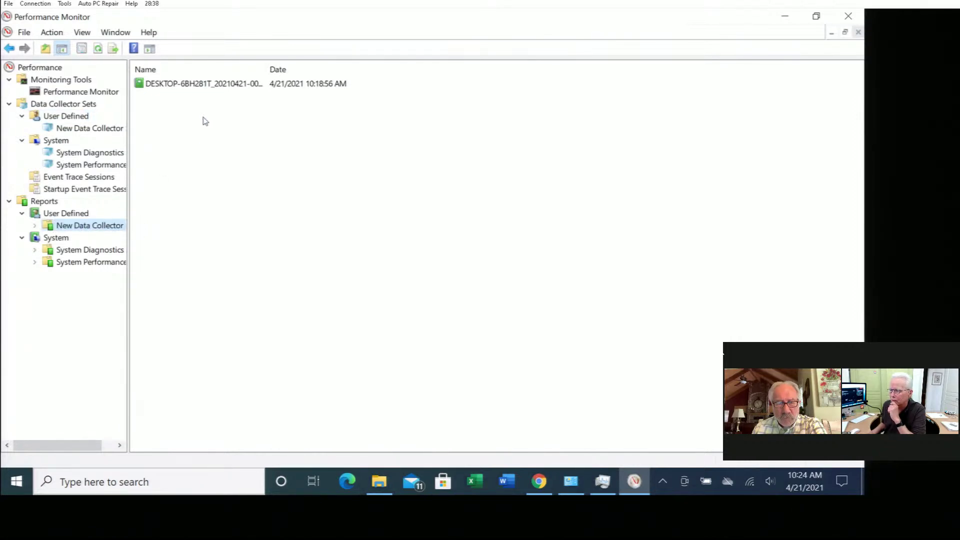
pyautogui.doubleClick(196, 85)
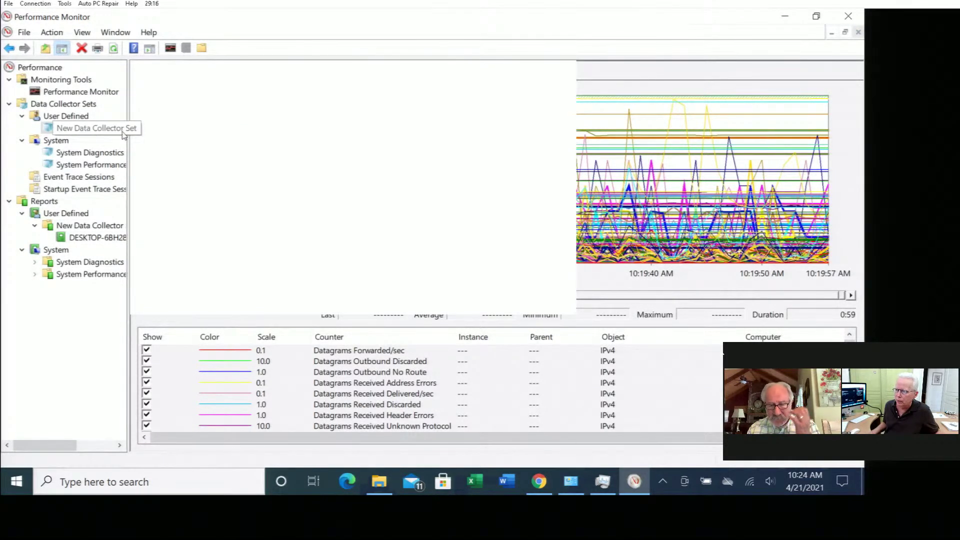
pyautogui.click(117, 131)
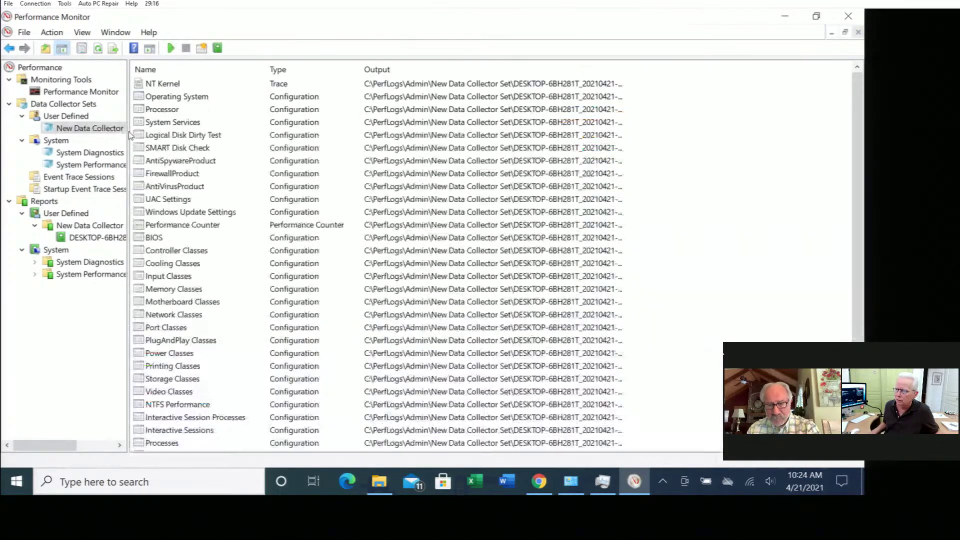
pyautogui.click(99, 238)
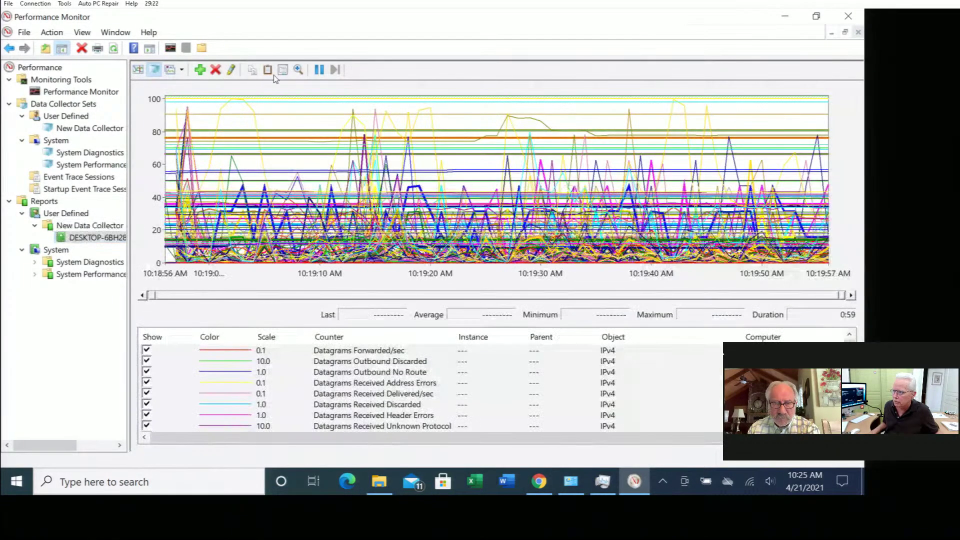
# Display the collected counters in Report view instead of the line graph and close Performance Monitor.
pyautogui.click(183, 71)
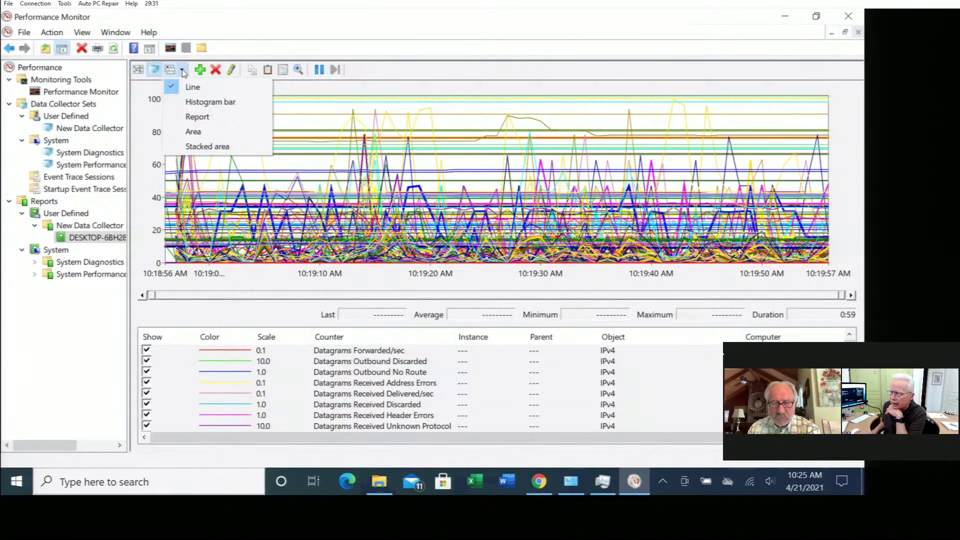
pyautogui.click(197, 117)
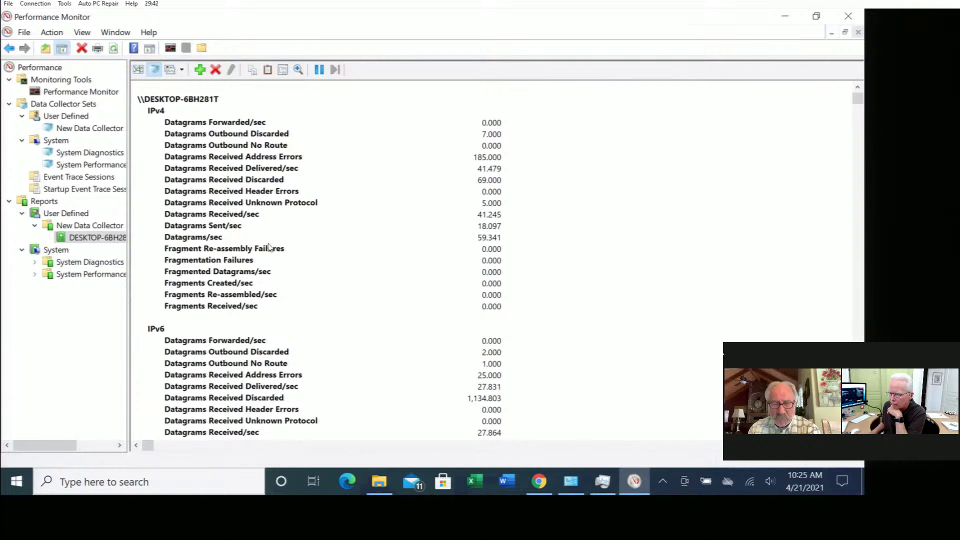
pyautogui.click(851, 19)
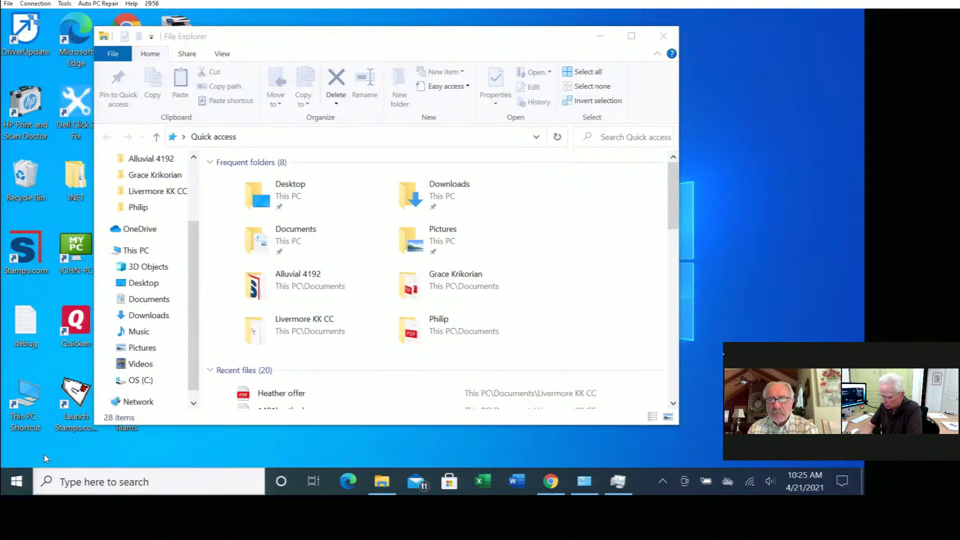
# Generate a System Diagnostics report by running "perfmon /report" from the Run dialog.
pyautogui.press('super+r')
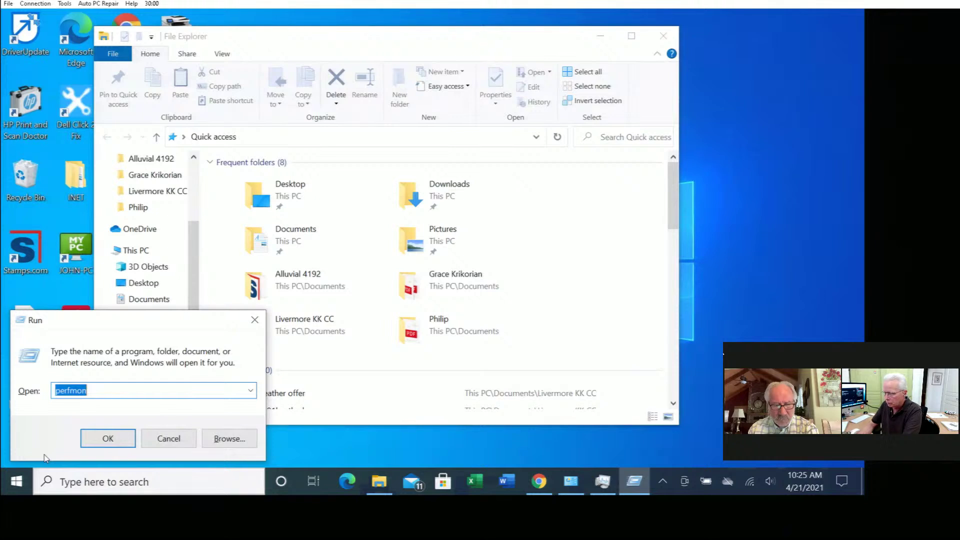
pyautogui.press('End')
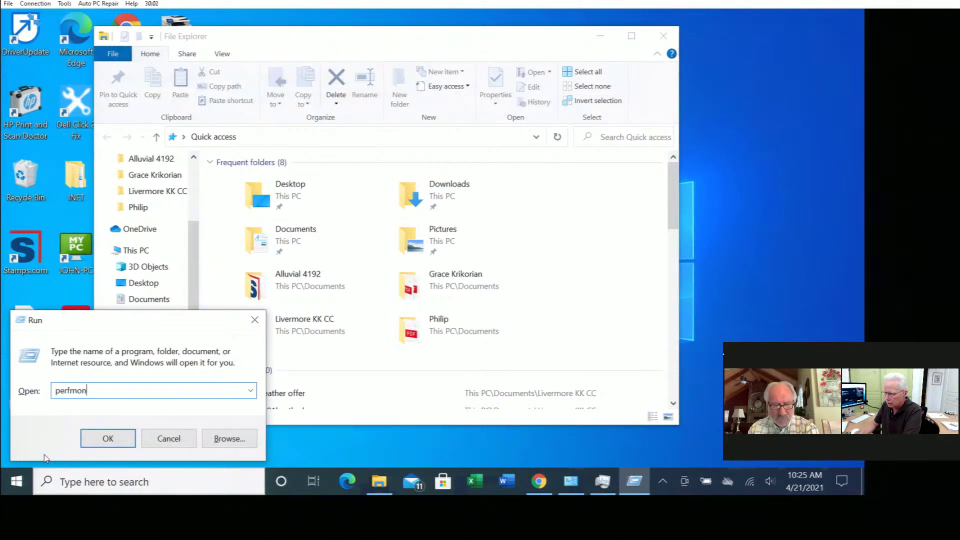
pyautogui.write('/report')
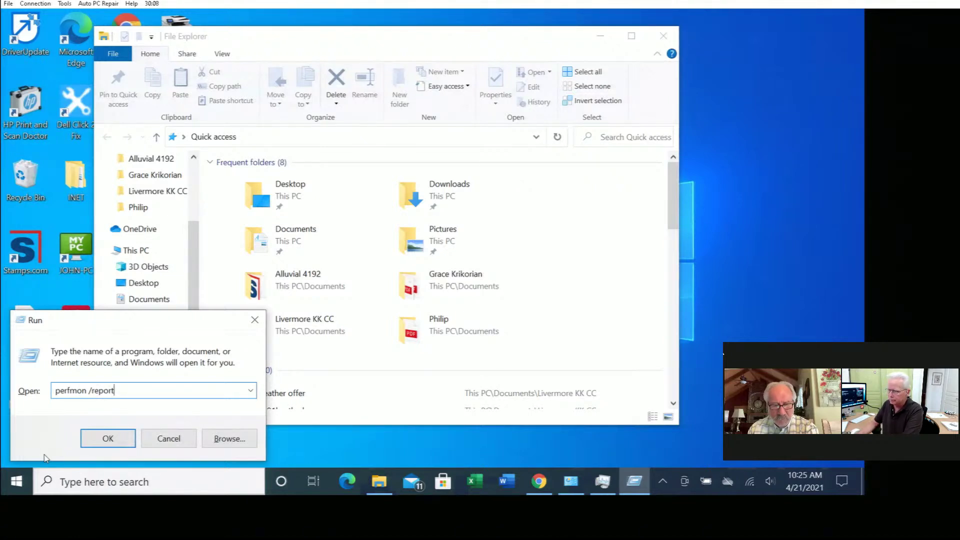
pyautogui.press('Return')
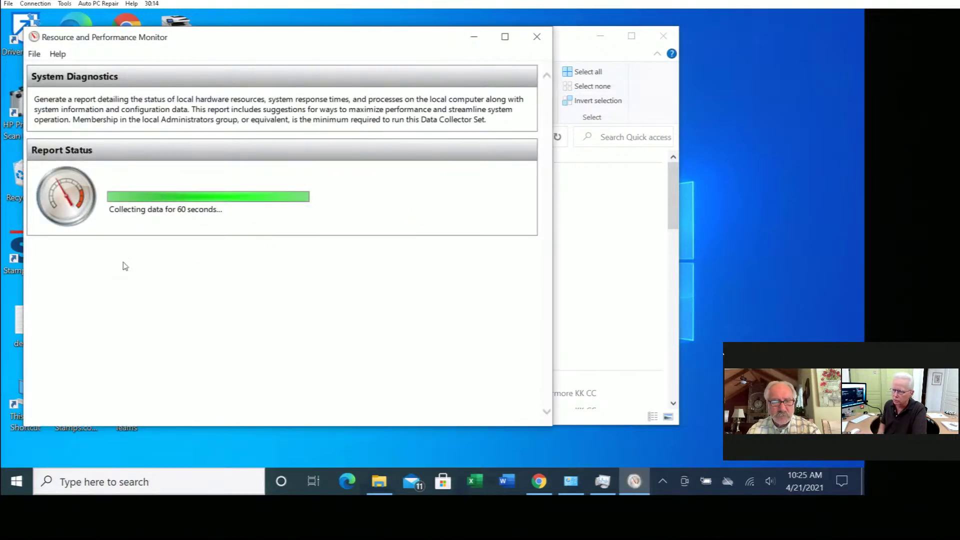
# Check the elapsed collection time against the system clock and close the diagnostics report window.
pyautogui.click(802, 483)
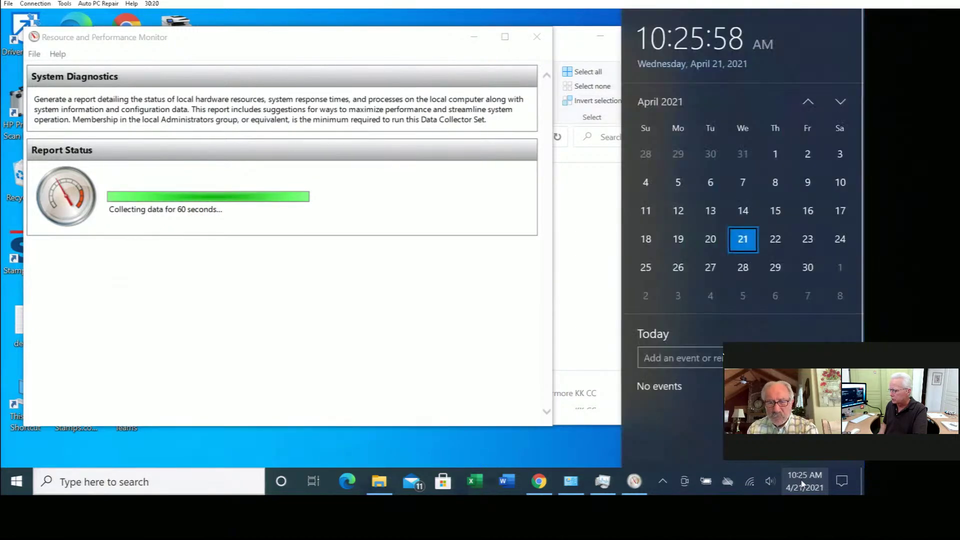
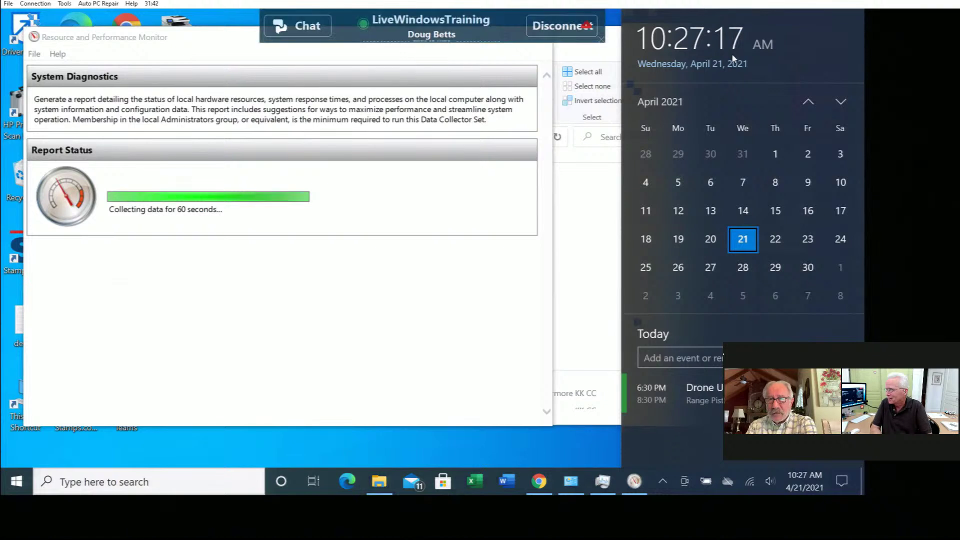
pyautogui.click(435, 39)
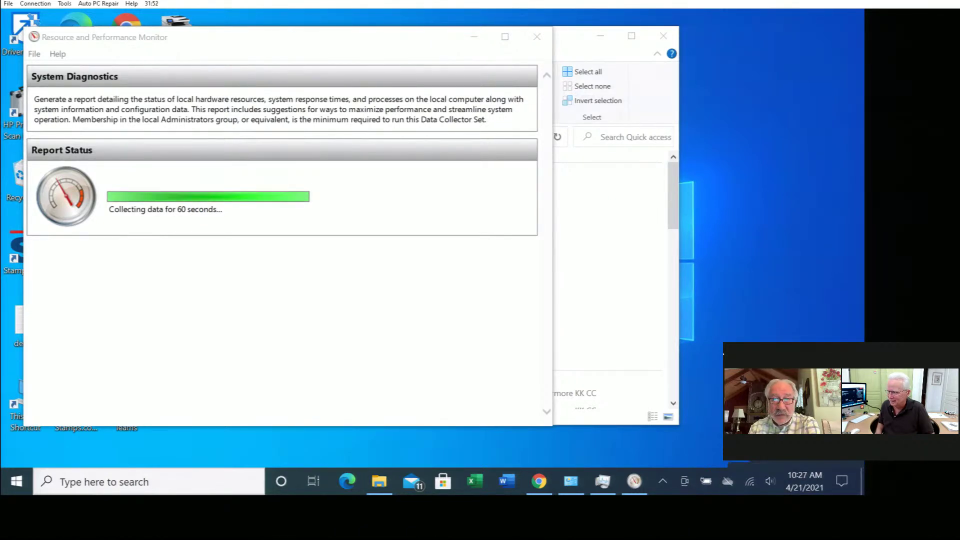
pyautogui.click(805, 481)
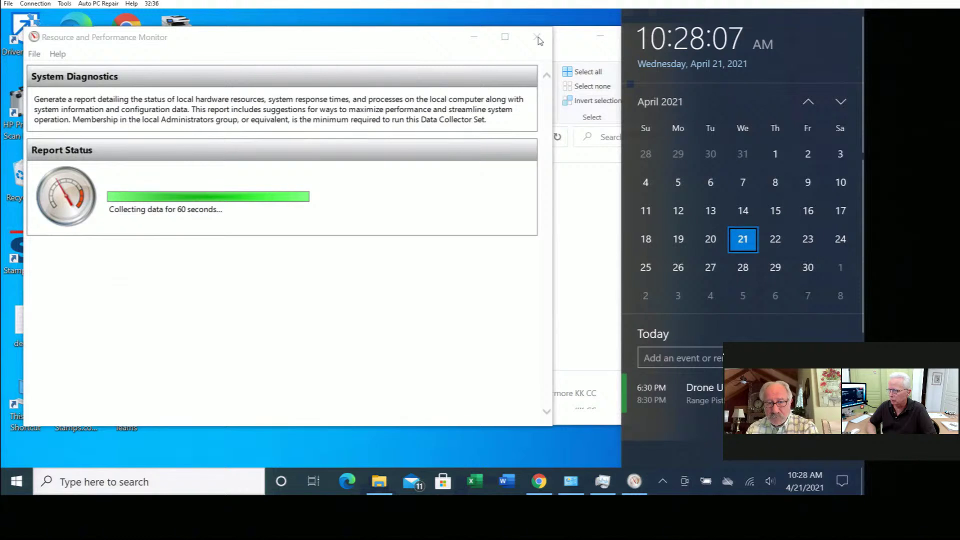
pyautogui.click(421, 45)
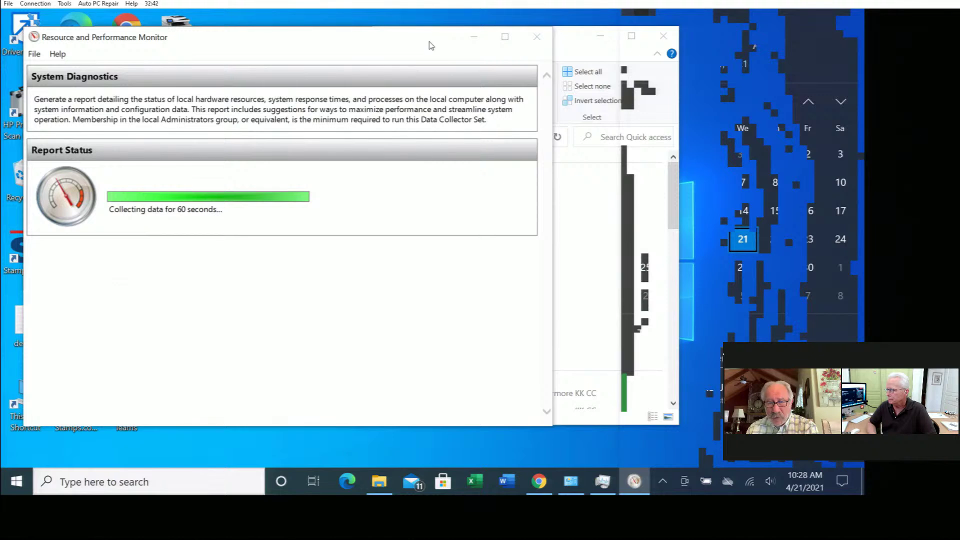
pyautogui.click(539, 38)
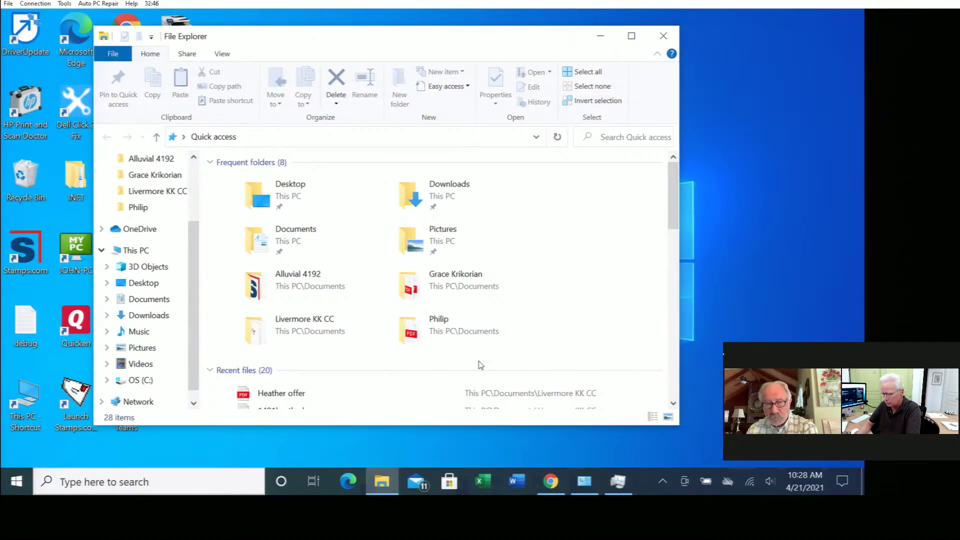
# Reopen Performance Monitor from the Run dialog, using "perfmon" without the report switch.
pyautogui.press('super+r')
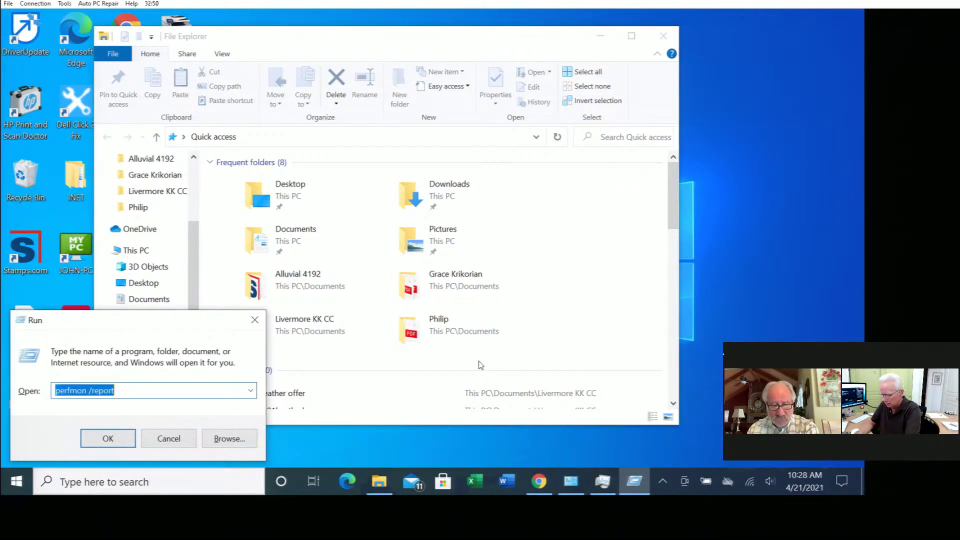
pyautogui.press('End')
pyautogui.hotkey('ctrl', 'shift', 'Left')
pyautogui.press('BackSpace')
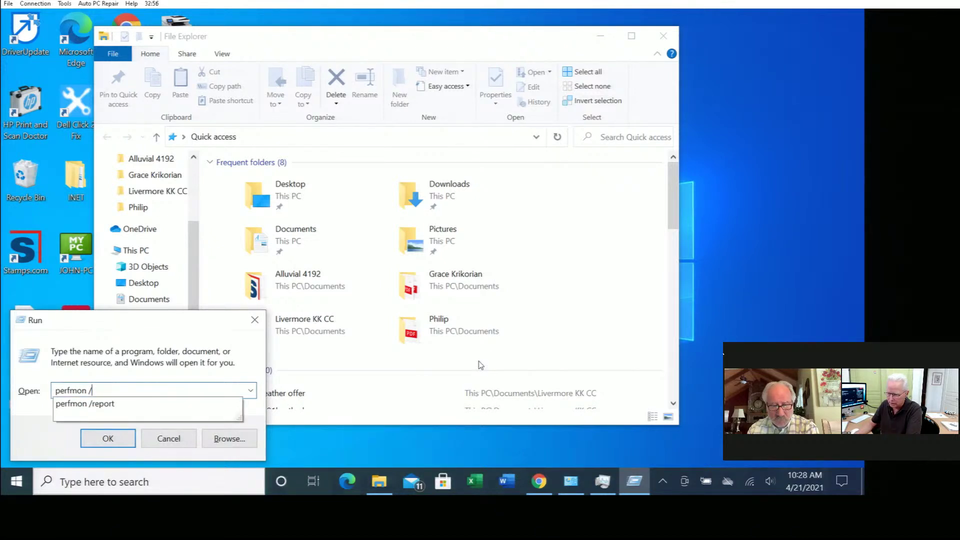
pyautogui.press('BackSpace')
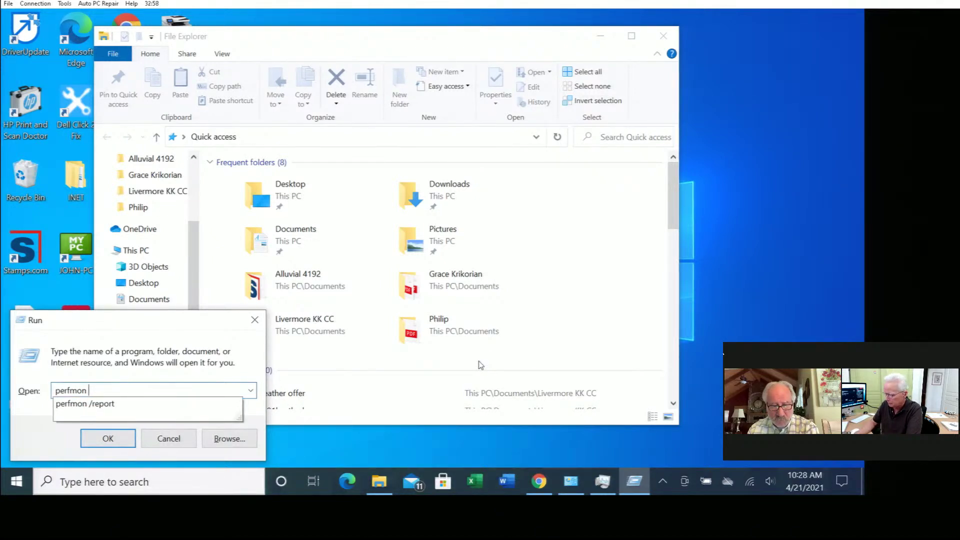
pyautogui.press('BackSpace')
pyautogui.press('Return')
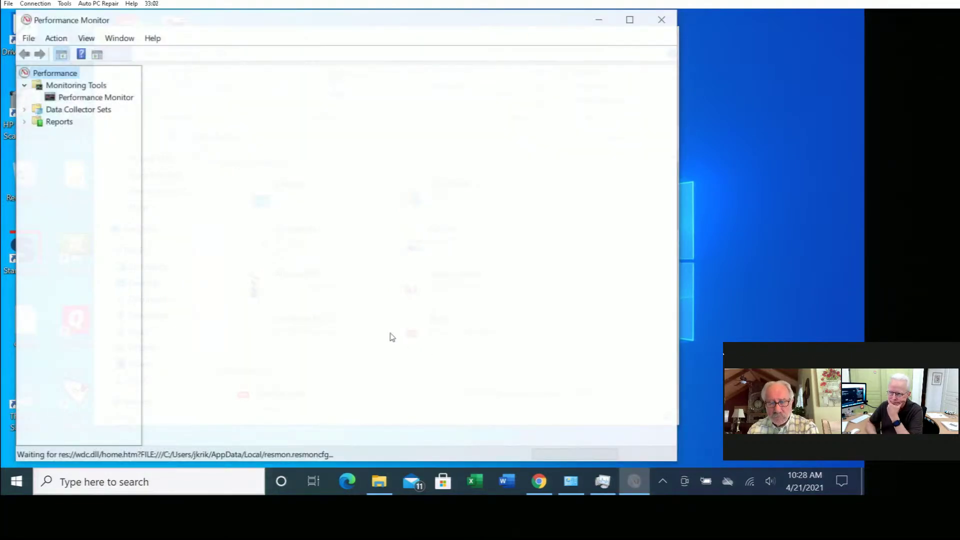
# Expand the User Defined and System groups under Reports and list the saved System Performance reports.
pyautogui.click(24, 122)
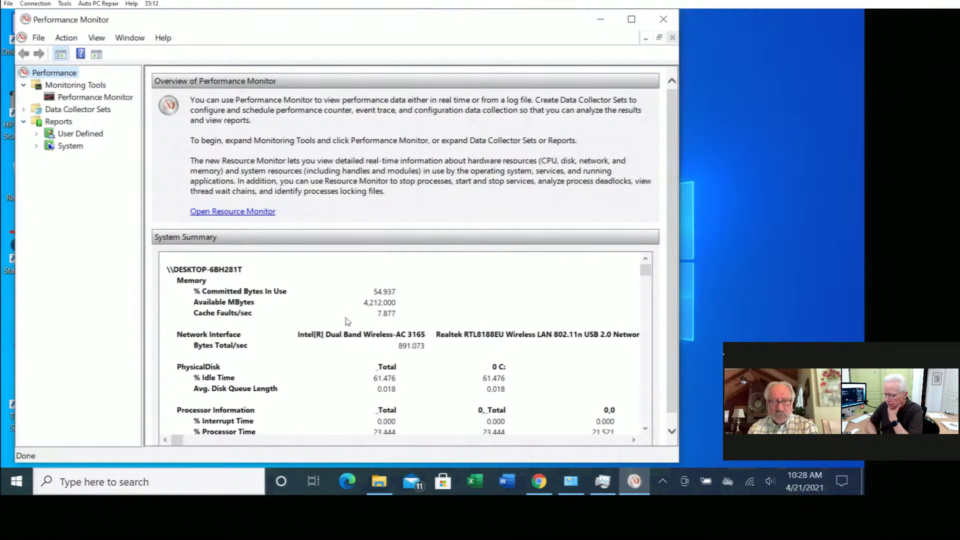
pyautogui.click(37, 134)
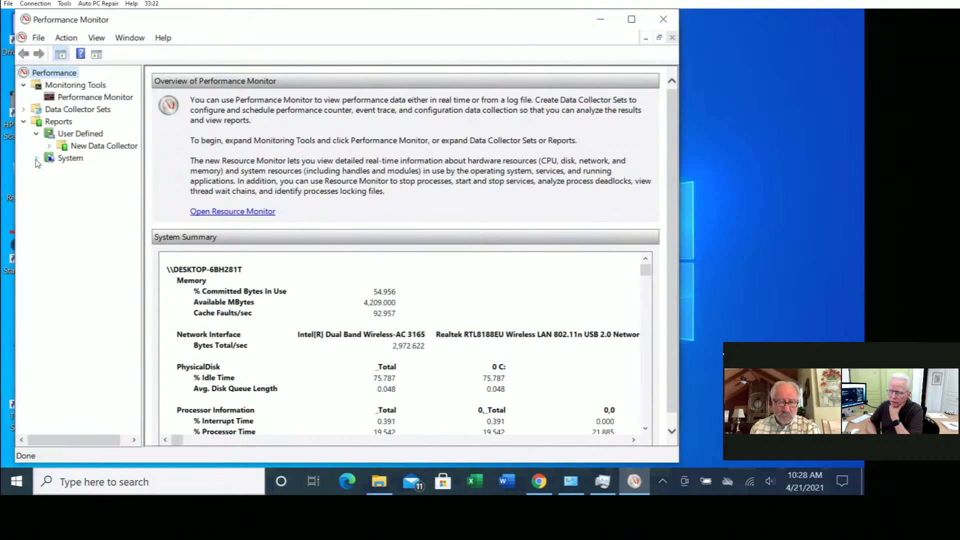
pyautogui.click(36, 159)
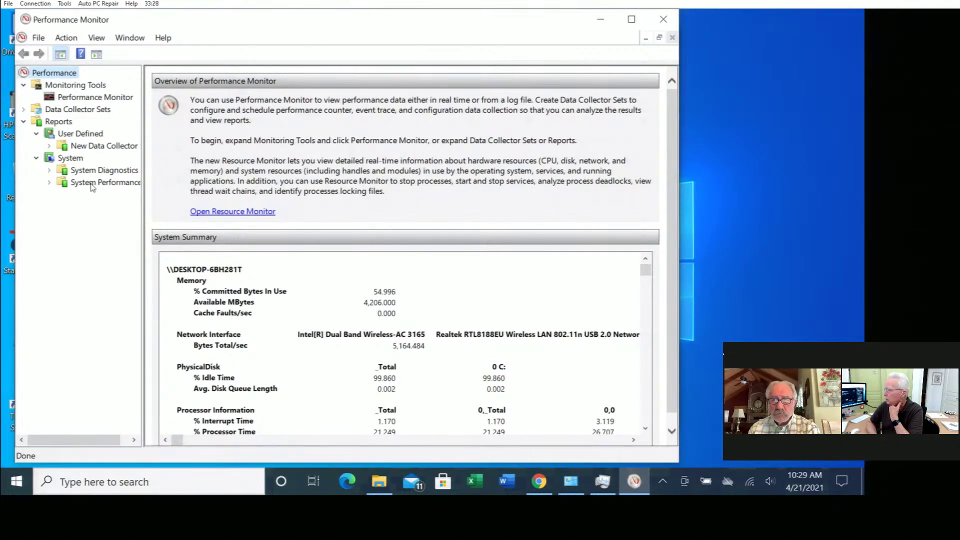
pyautogui.click(91, 184)
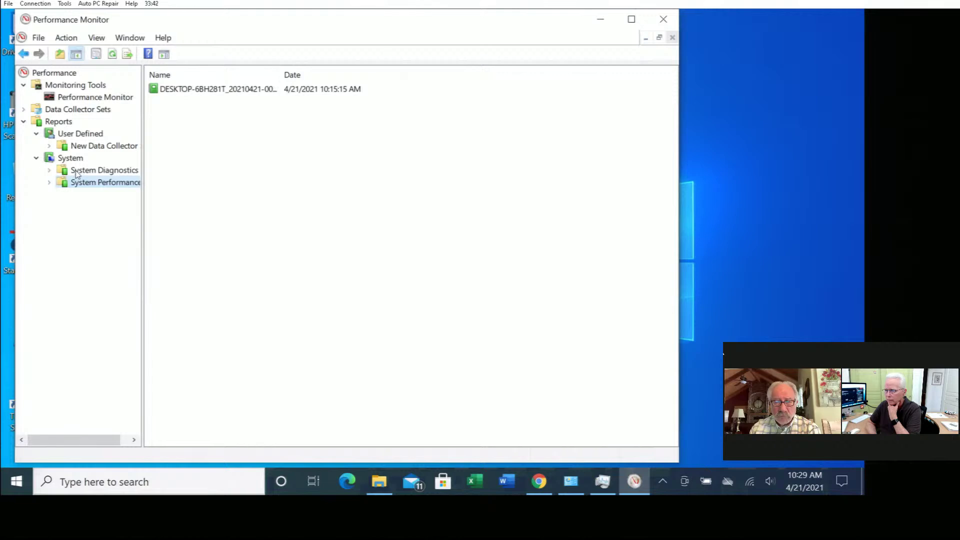
# View both saved System Diagnostics reports in turn and expand the System Performance report folder.
pyautogui.doubleClick(76, 173)
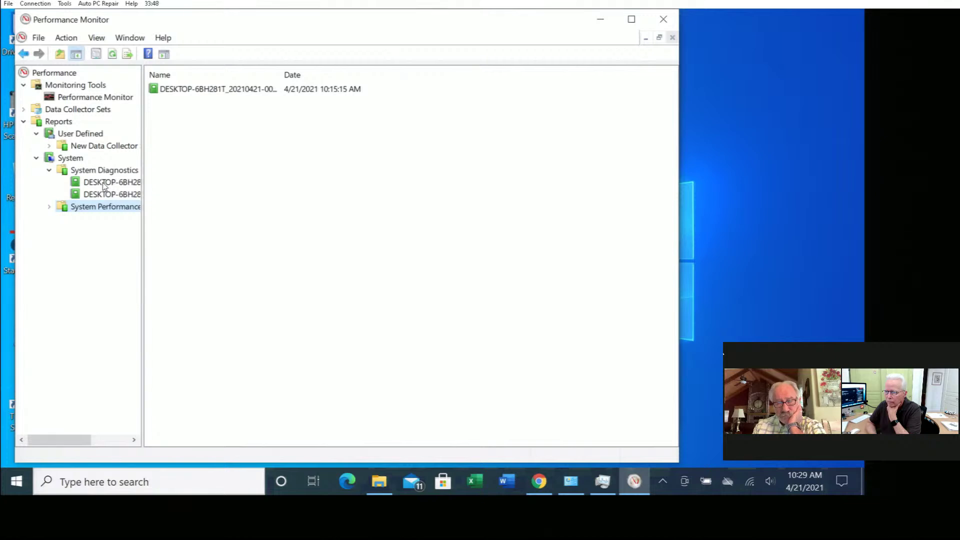
pyautogui.click(104, 183)
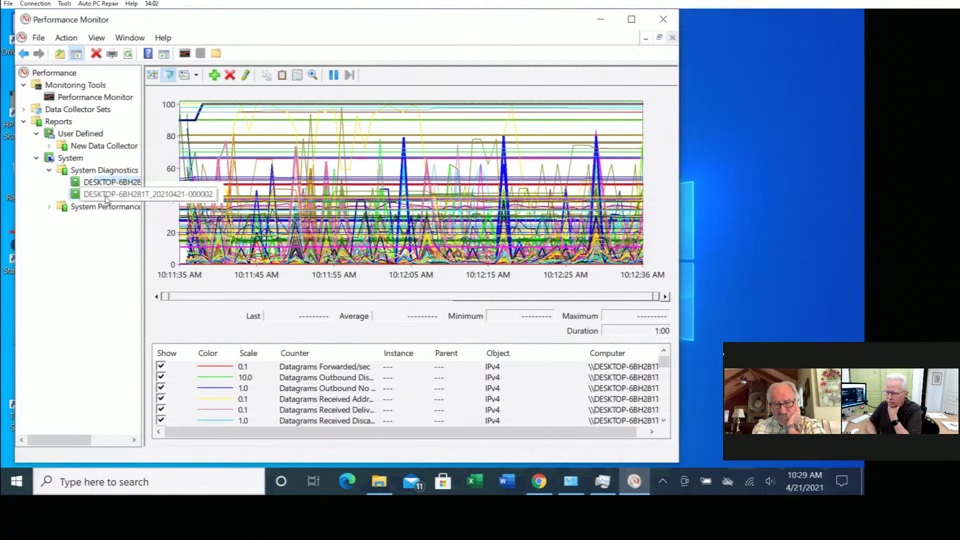
pyautogui.click(106, 199)
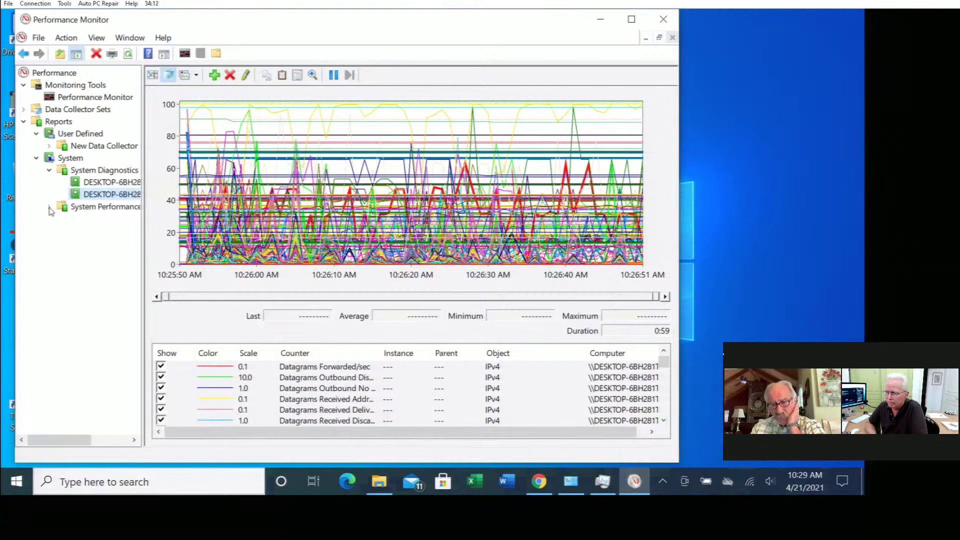
pyautogui.click(49, 208)
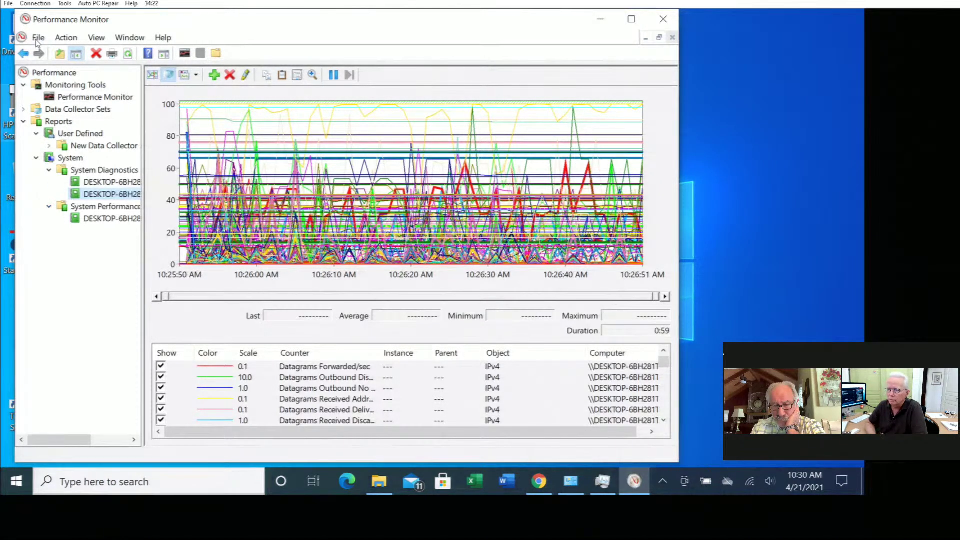
# Examine the view and action options available for the second diagnostics report, the System group and the System Diagnostics folder.
pyautogui.click(95, 39)
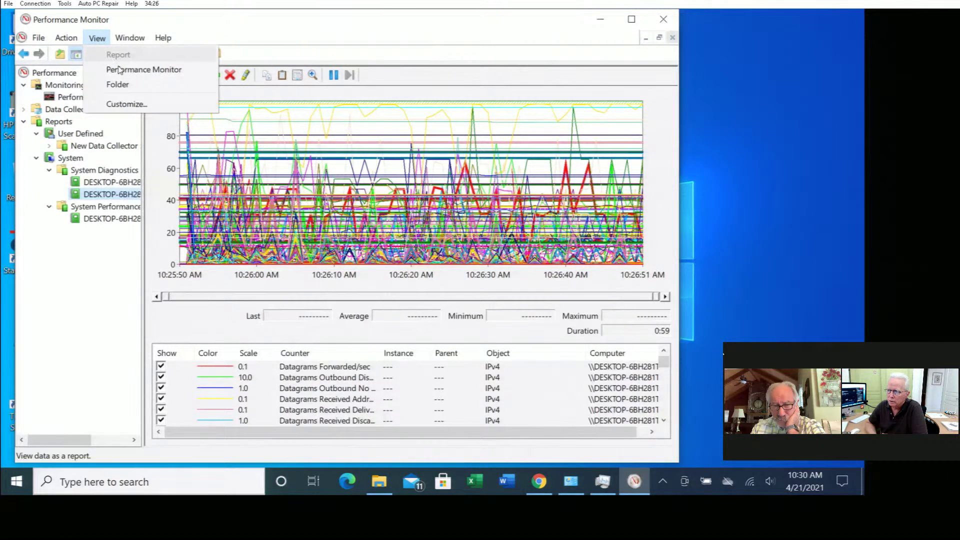
pyautogui.click(67, 162)
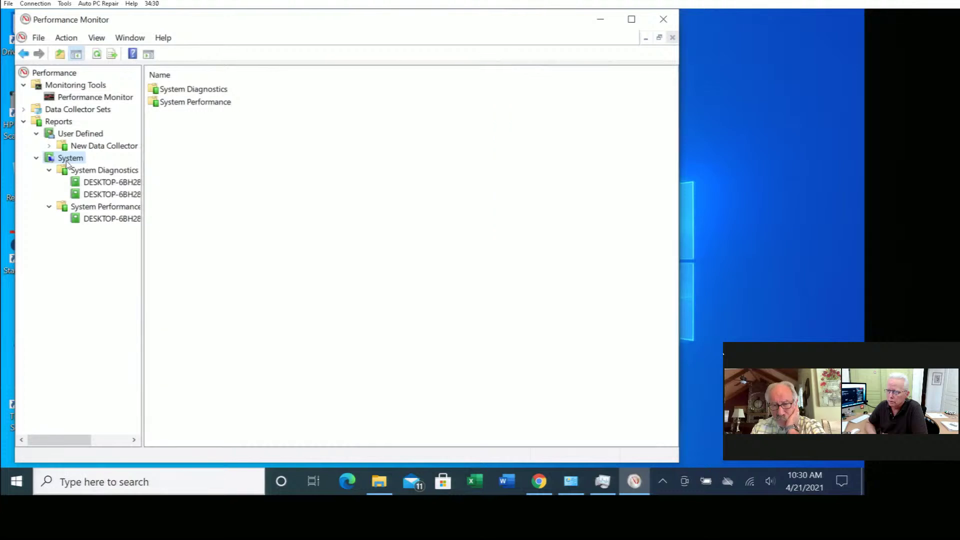
pyautogui.click(97, 38)
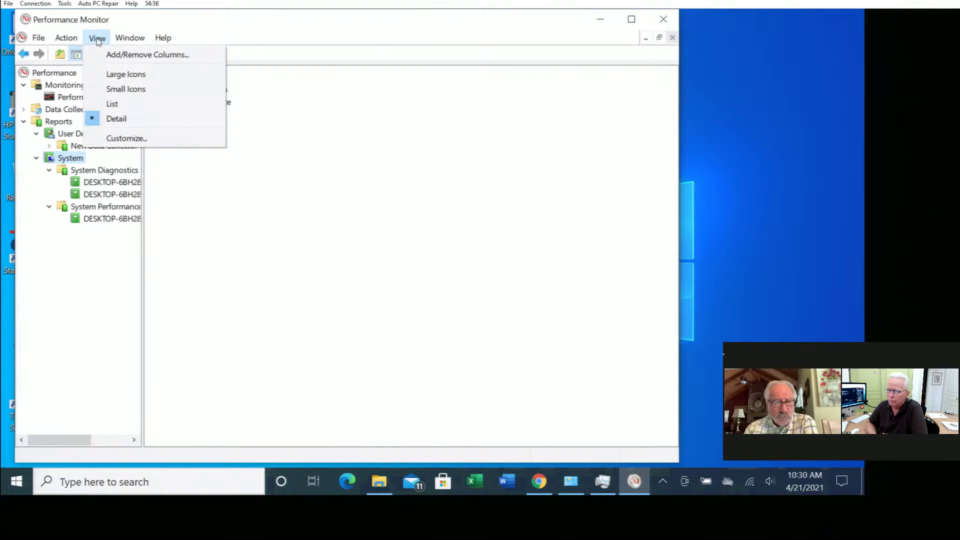
pyautogui.click(85, 174)
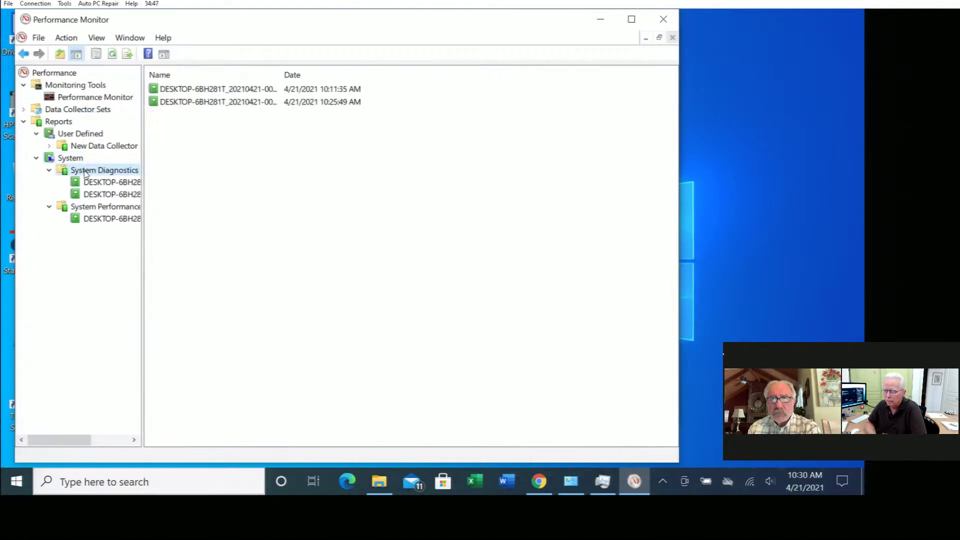
pyautogui.click(98, 39)
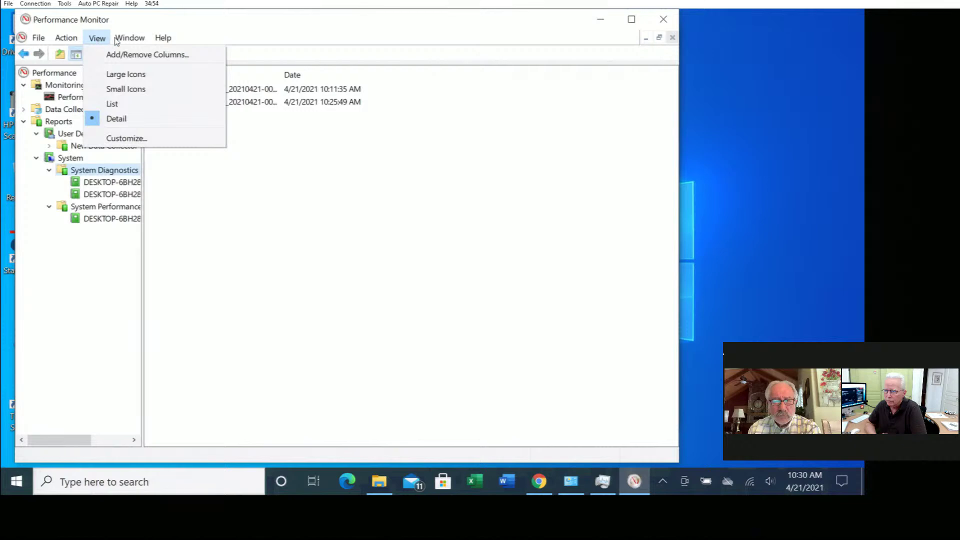
pyautogui.press('Right')
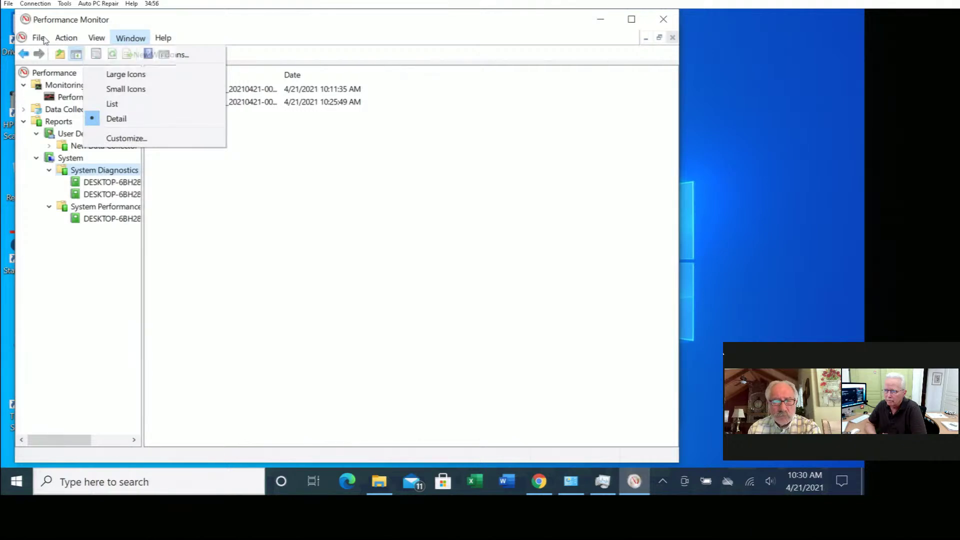
pyautogui.press('Left')
pyautogui.press('Left')
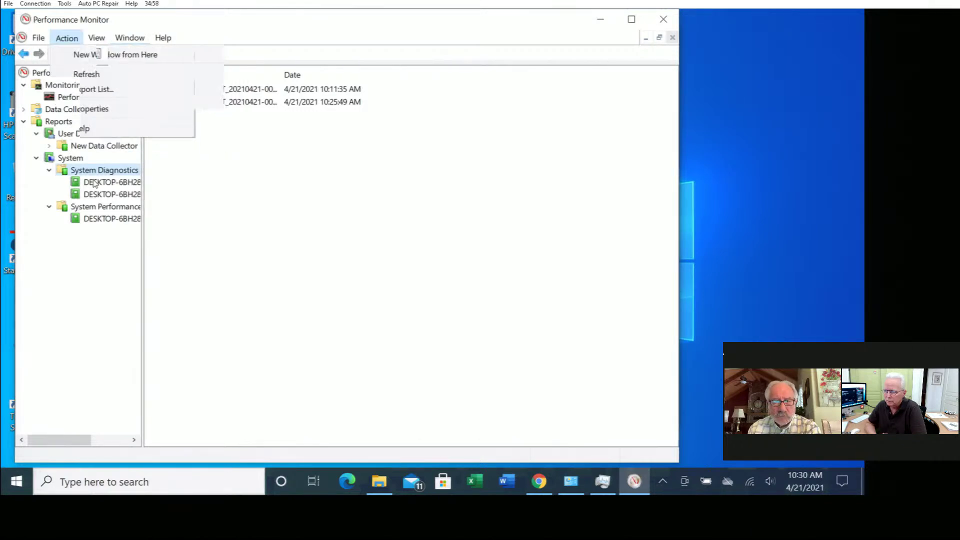
# Open the first System Diagnostics report, check whether Report view is available and choose the Performance Monitor view.
pyautogui.click(95, 183)
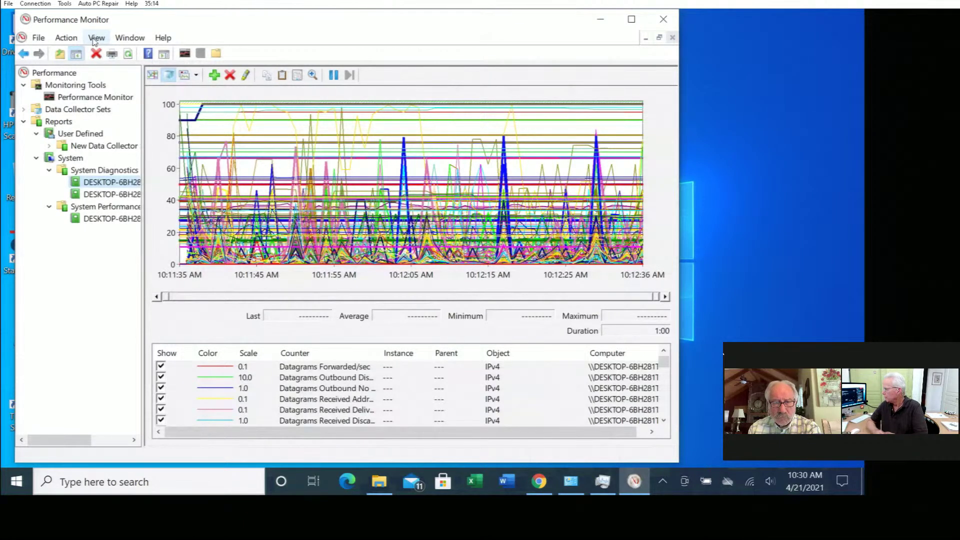
pyautogui.click(94, 39)
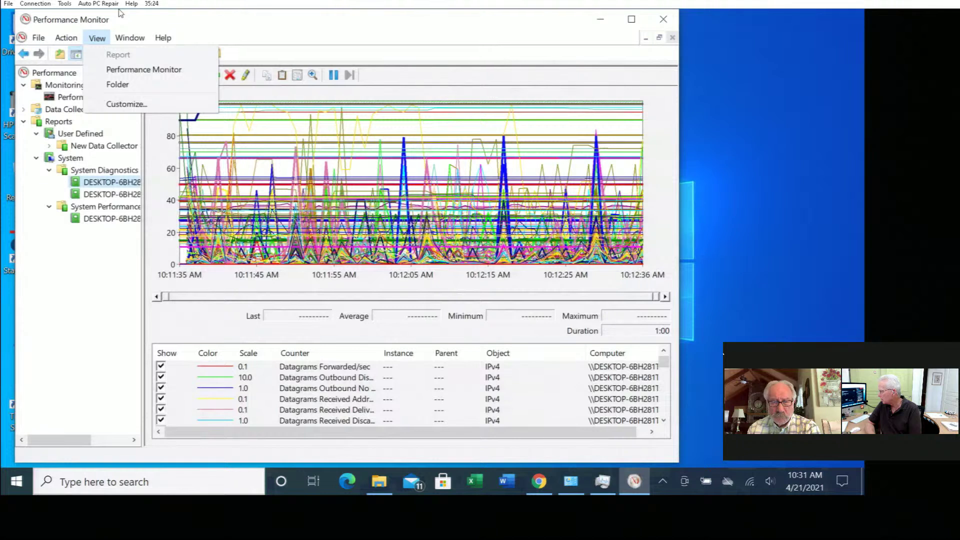
pyautogui.click(97, 185)
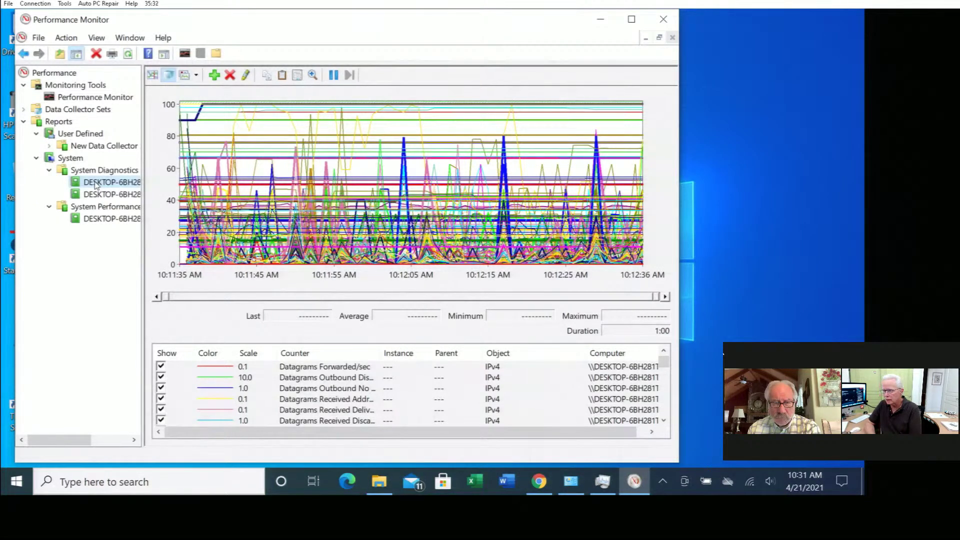
pyautogui.click(96, 40)
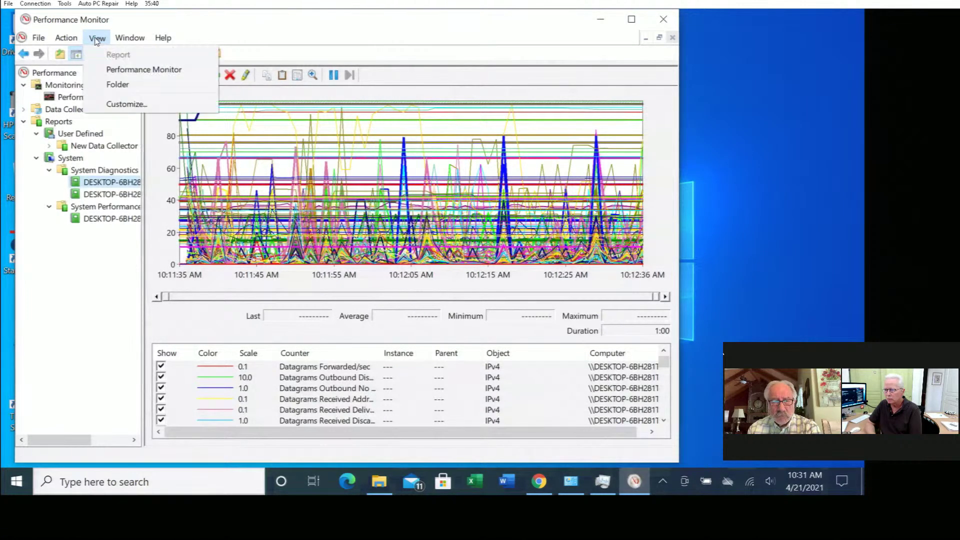
pyautogui.click(125, 74)
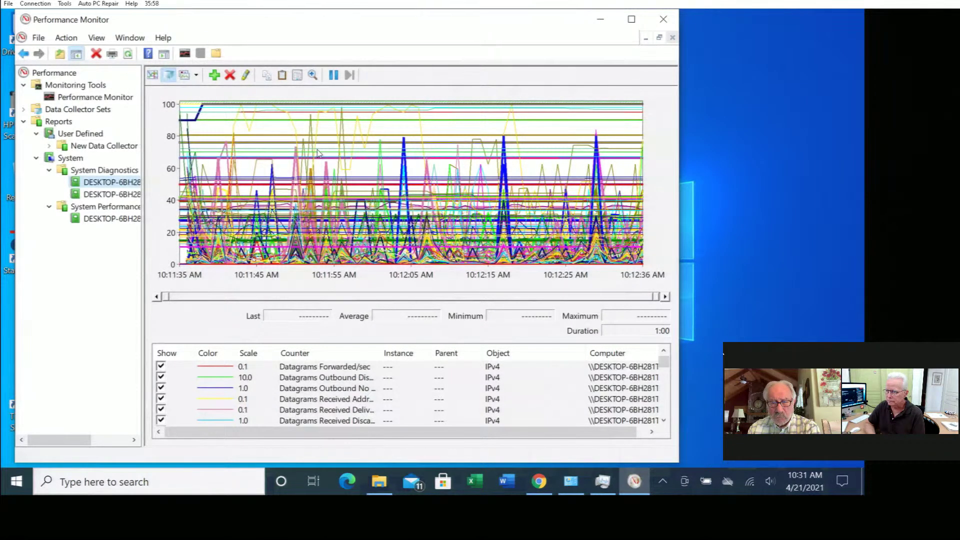
# Minimize the remote session and generate a System Diagnostics report on the local computer with "perfmon /report" from the Run dialog.
pyautogui.moveTo(483, 4)
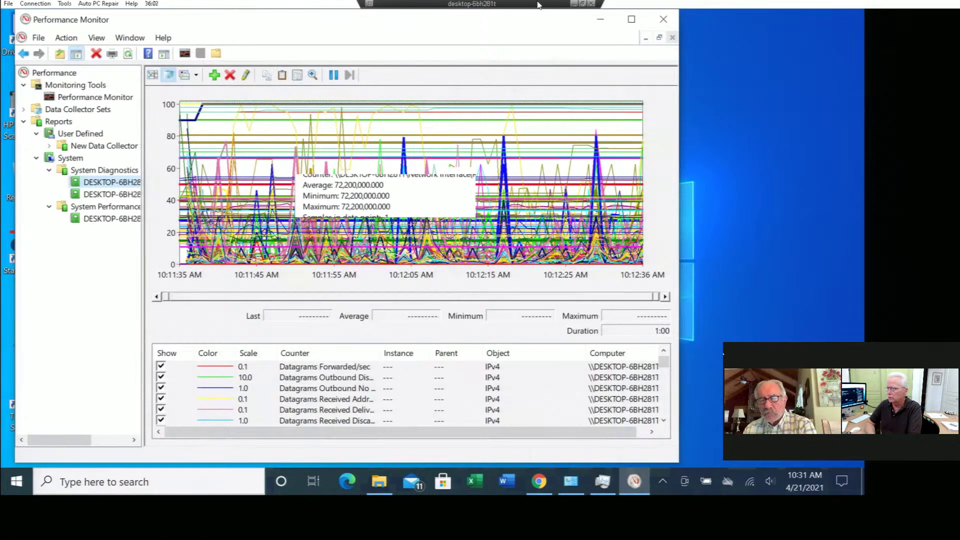
pyautogui.click(574, 4)
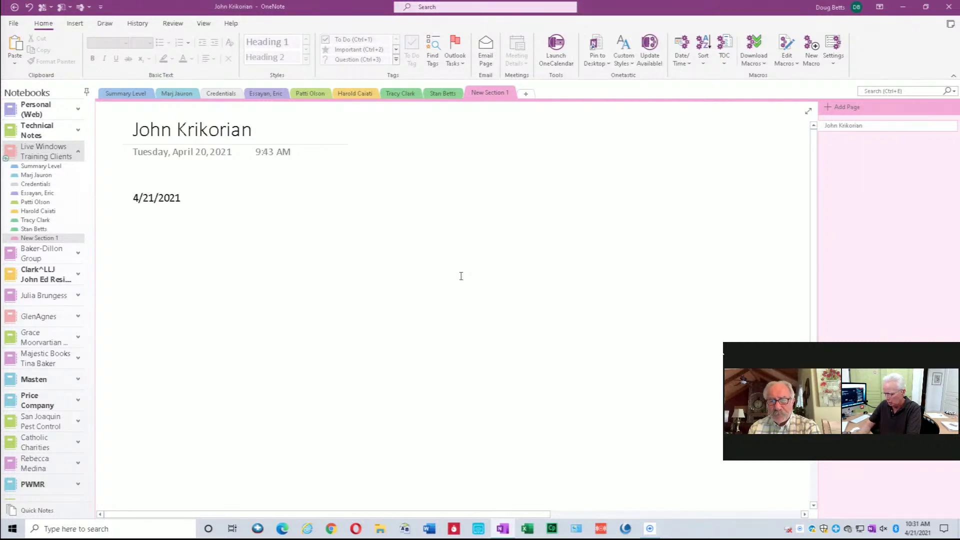
pyautogui.press('super+r')
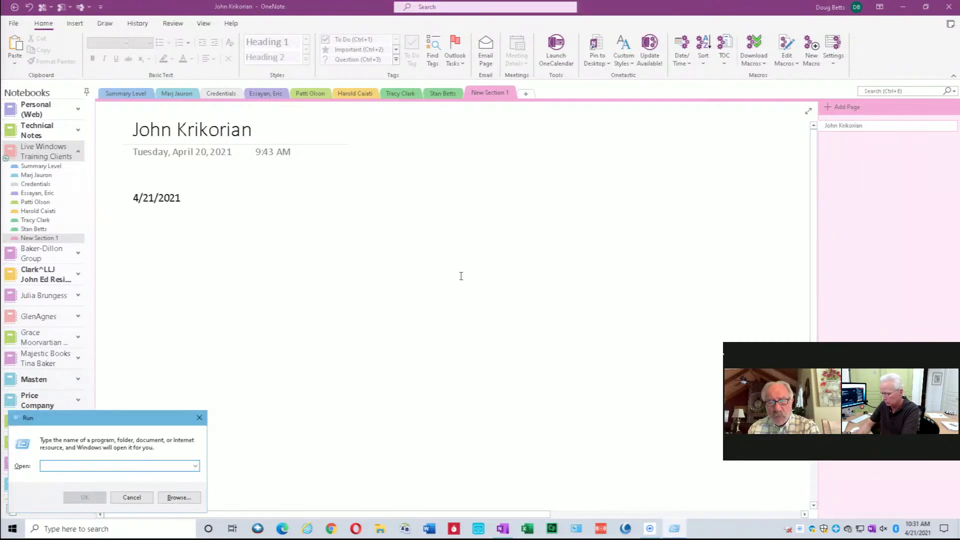
pyautogui.write('perfmon /report')
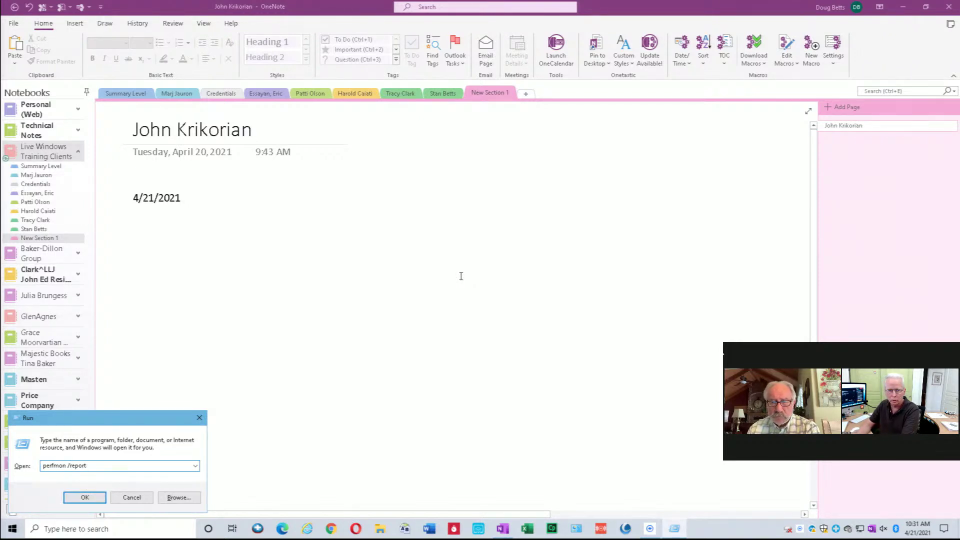
pyautogui.press('Return')
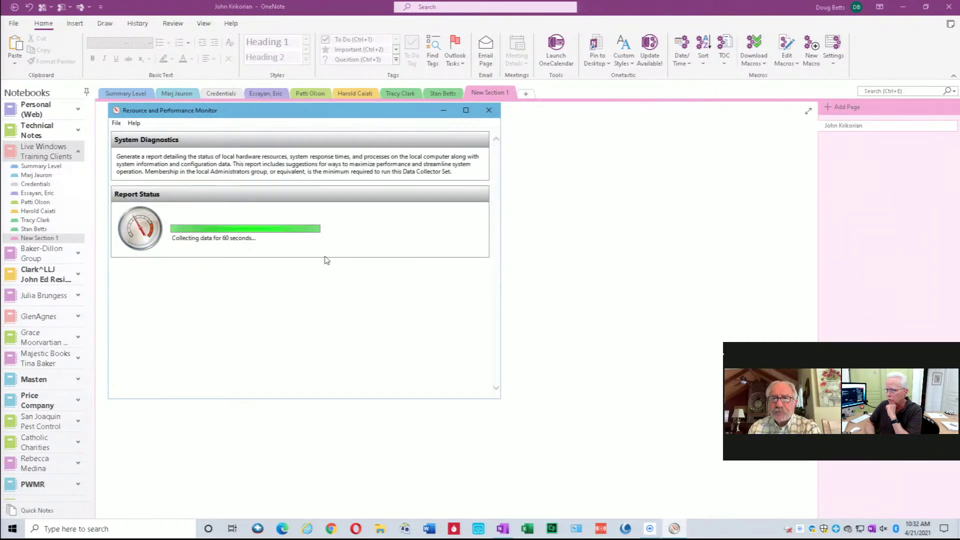
# Compare the local report's collection time with the system clock and close the Resource and Performance Monitor window.
pyautogui.click(917, 528)
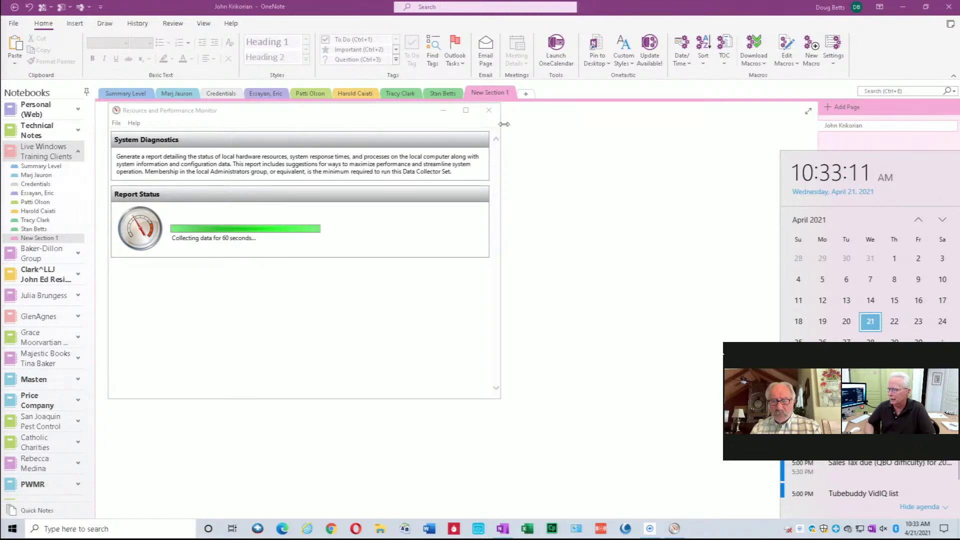
pyautogui.click(488, 111)
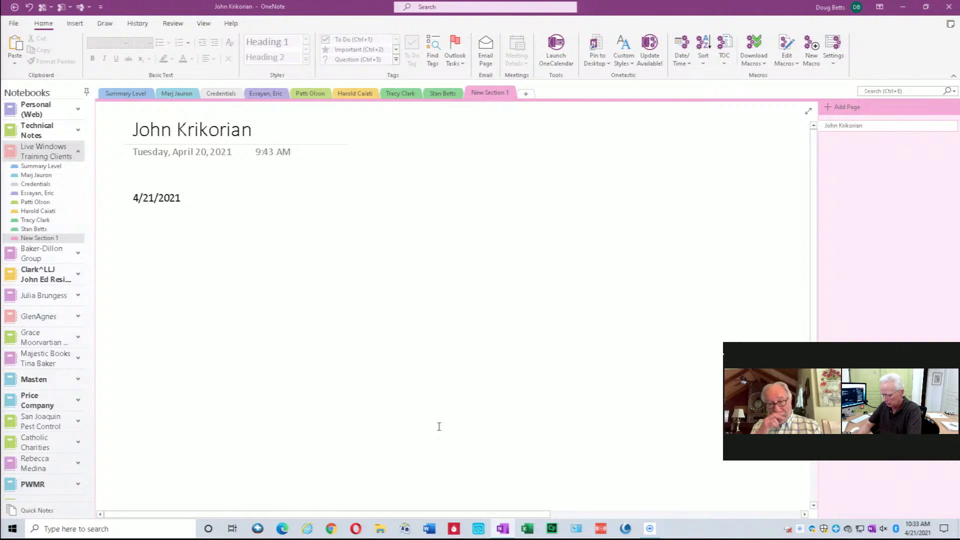
# Open Performance Monitor on the local computer by running "perfmon" from the Run dialog.
pyautogui.press('super+r')
pyautogui.write('perfmon')
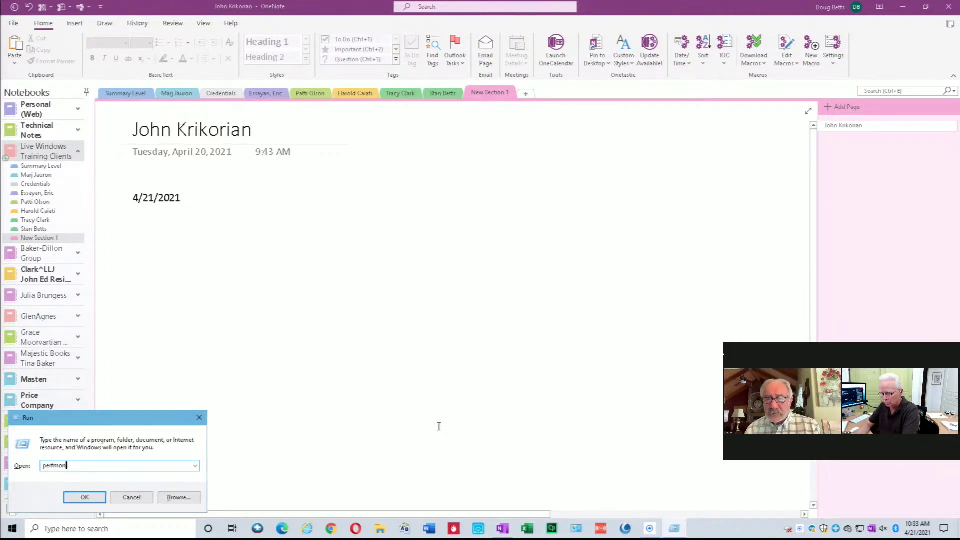
pyautogui.press('Return')
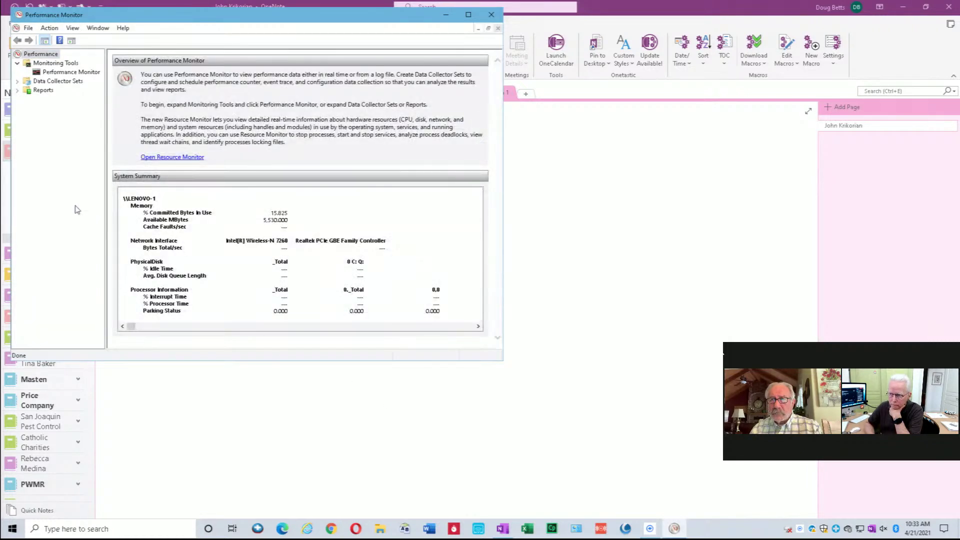
# Open the saved System Performance report under the System reports on the local computer.
pyautogui.click(17, 91)
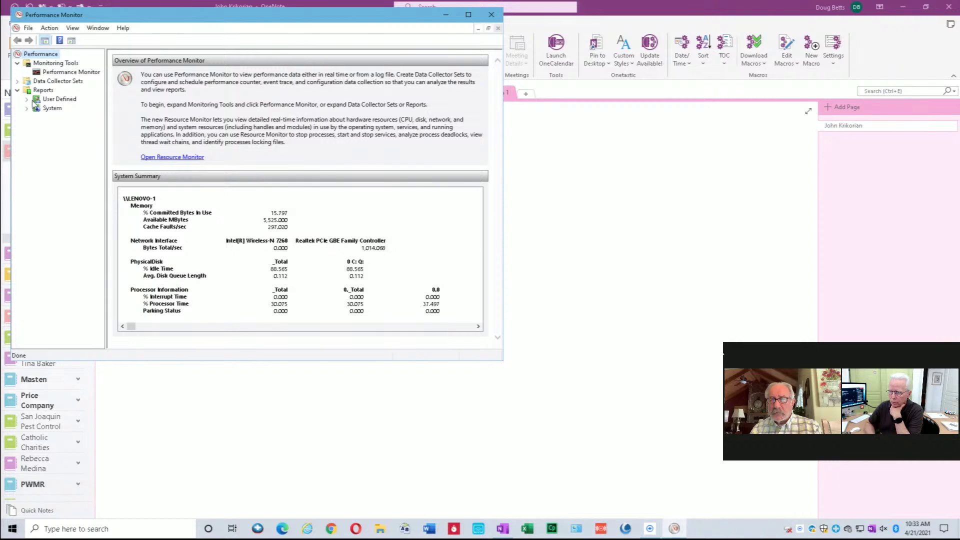
pyautogui.click(26, 109)
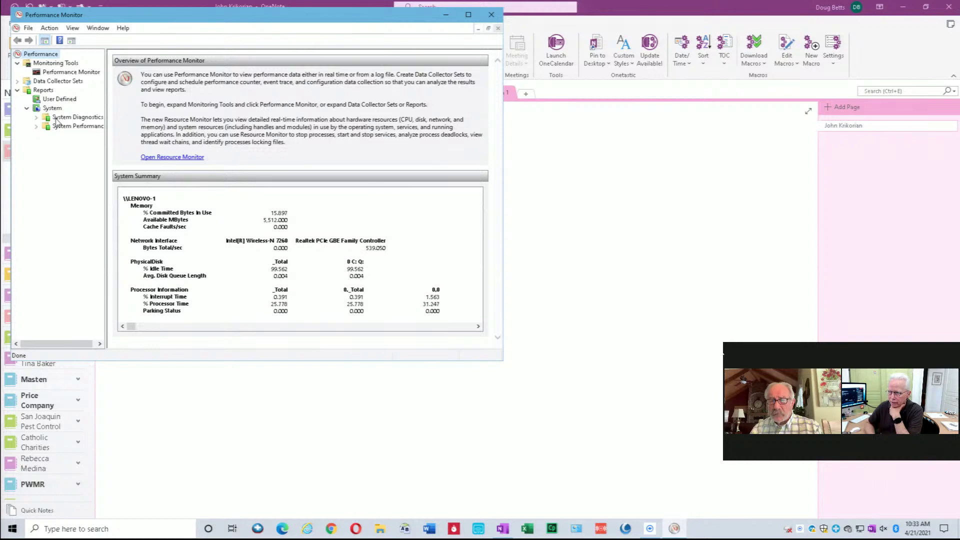
pyautogui.click(56, 126)
pyautogui.click(37, 127)
pyautogui.click(68, 136)
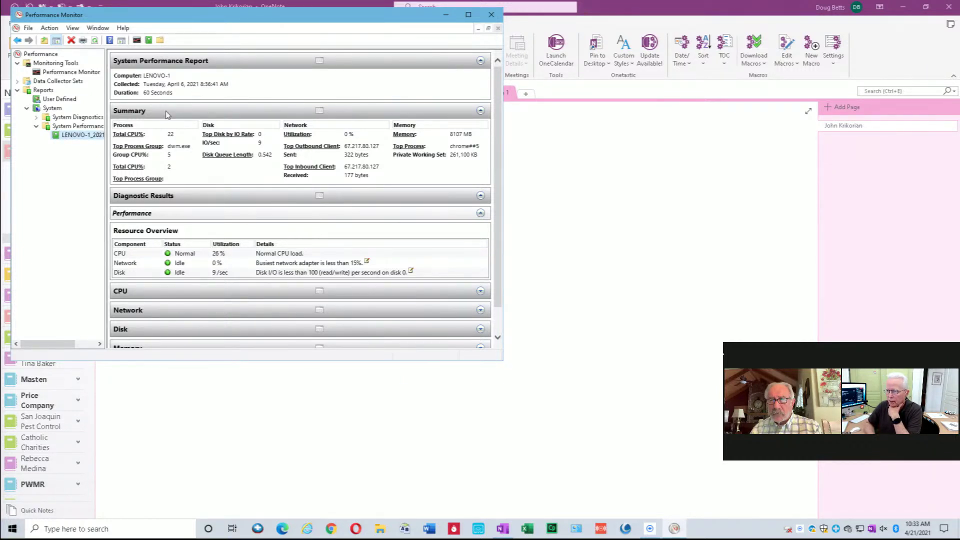
pyautogui.click(52, 118)
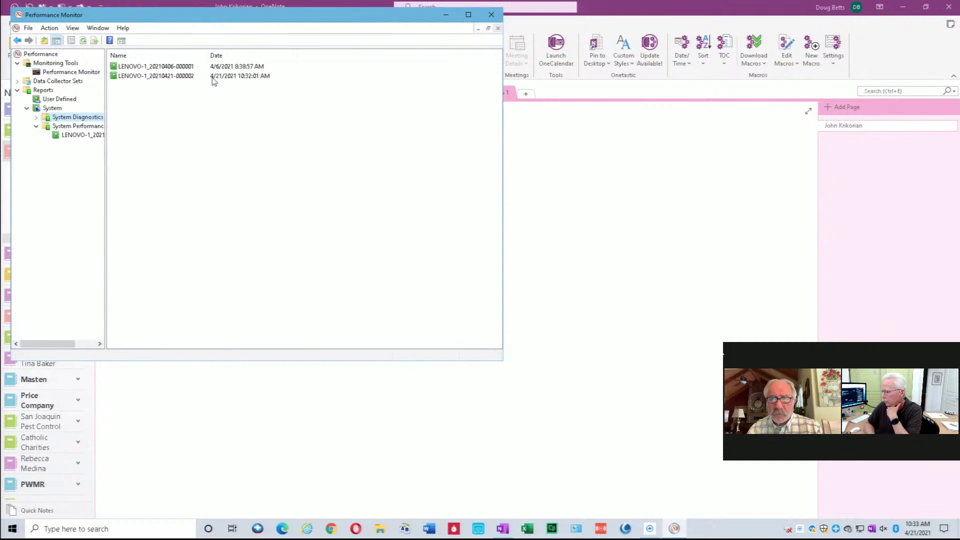
pyautogui.click(152, 78)
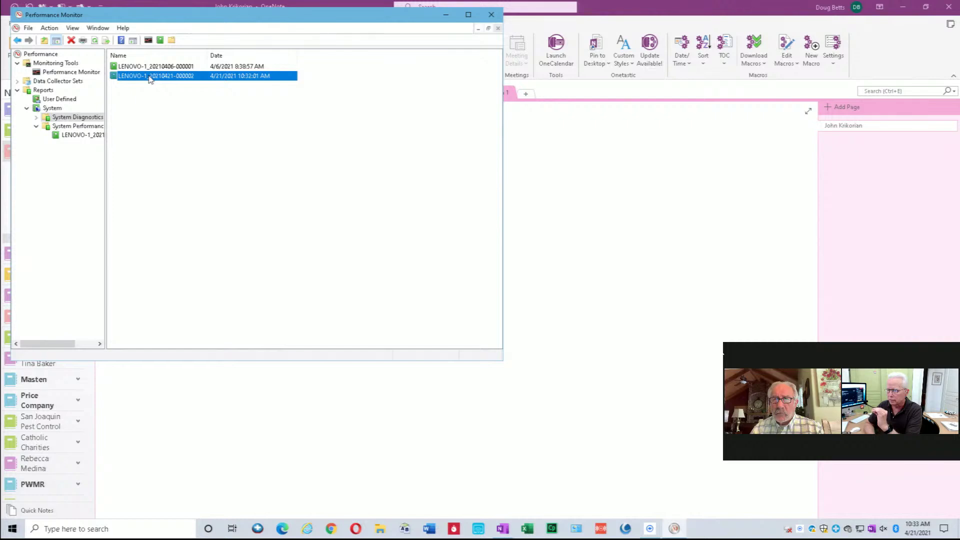
pyautogui.doubleClick(150, 78)
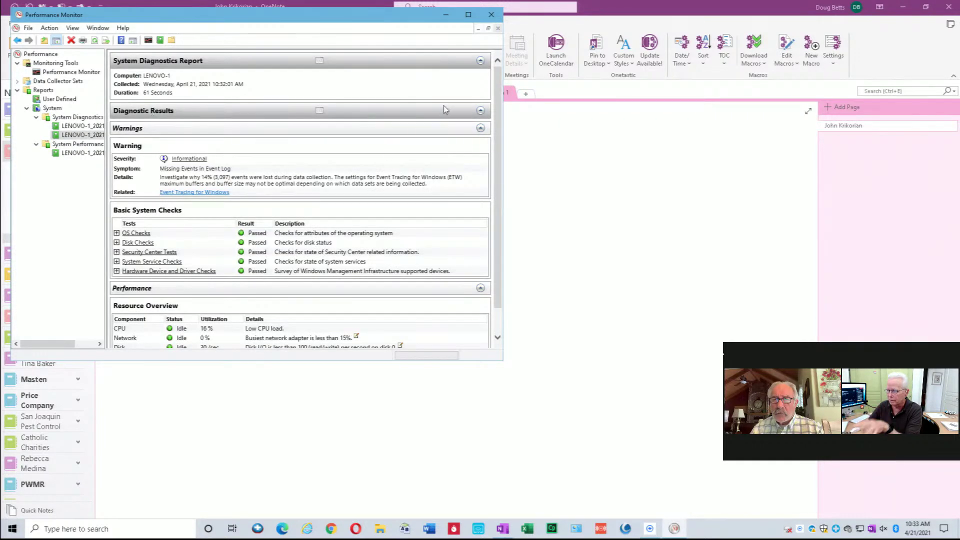
# Maximize the local Performance Monitor to read the System Diagnostics report collected at 10:32:01 AM, and minimize the window.
pyautogui.click(469, 15)
pyautogui.click(470, 16)
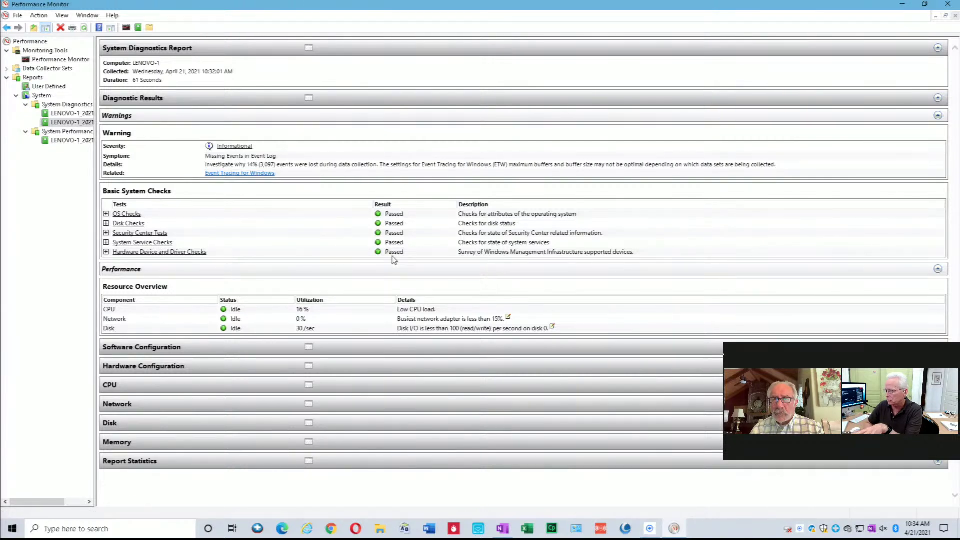
pyautogui.click(904, 5)
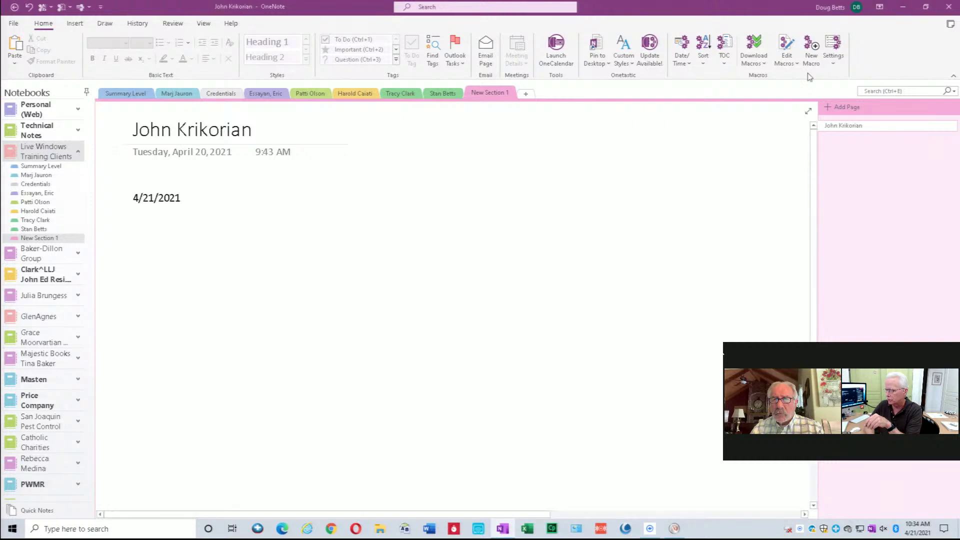
pyautogui.hotkey('alt', 'Tab')
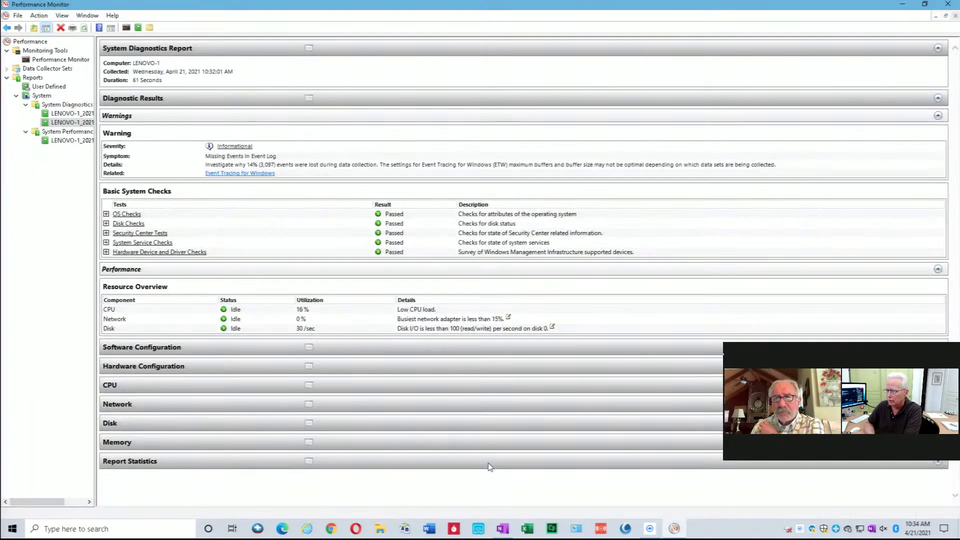
pyautogui.click(70, 114)
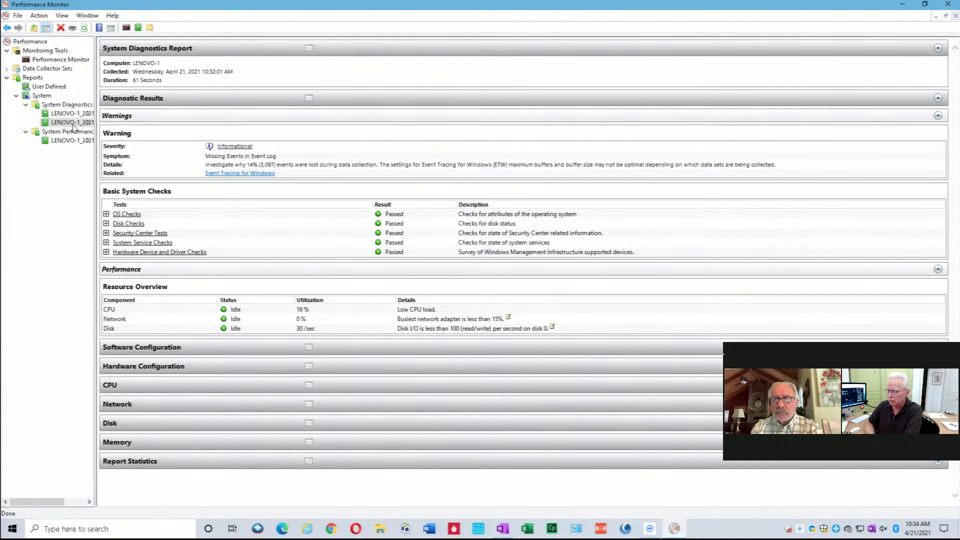
pyautogui.click(903, 4)
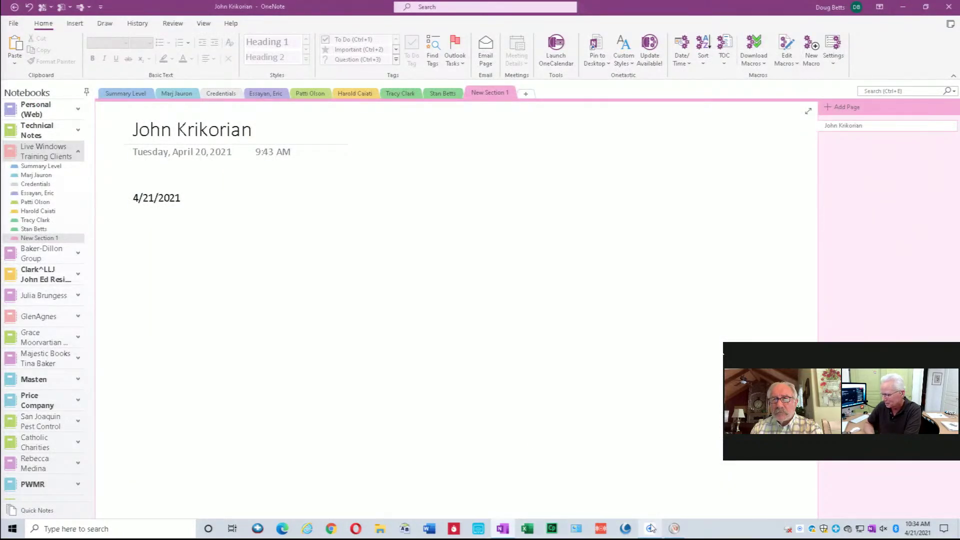
# Switch to the remote support session and open its System Diagnostics report collected on 4/21/2021 at 10:11:35 AM.
pyautogui.moveTo(651, 528)
pyautogui.click(676, 482)
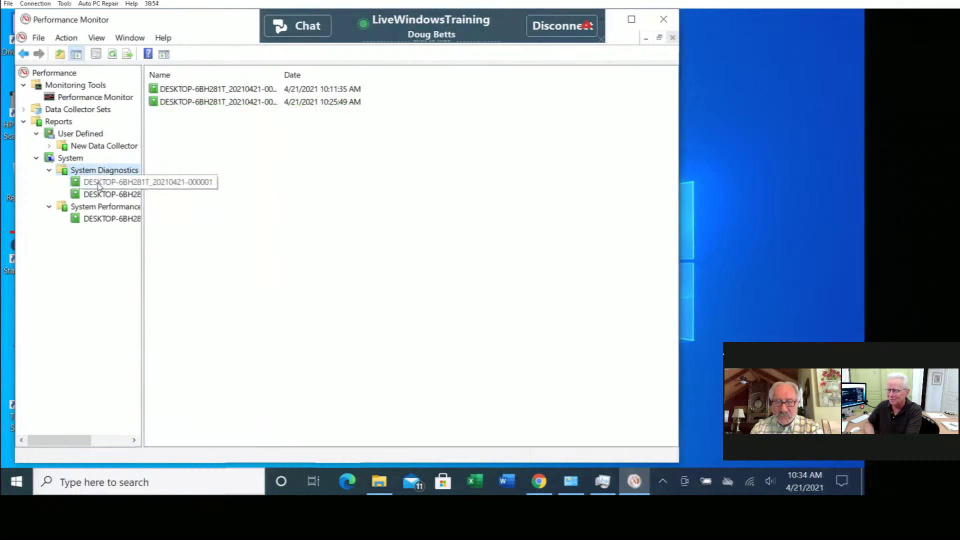
pyautogui.doubleClick(331, 102)
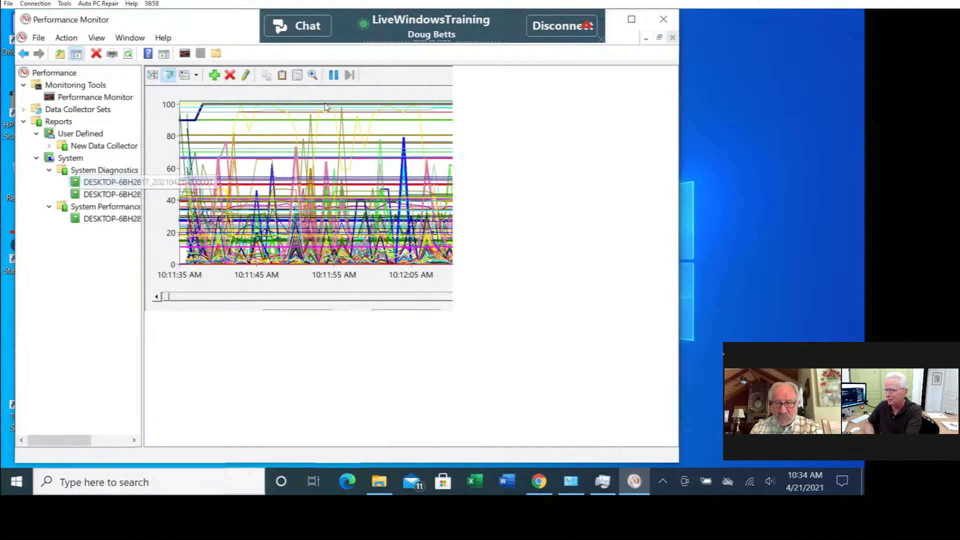
pyautogui.click(121, 174)
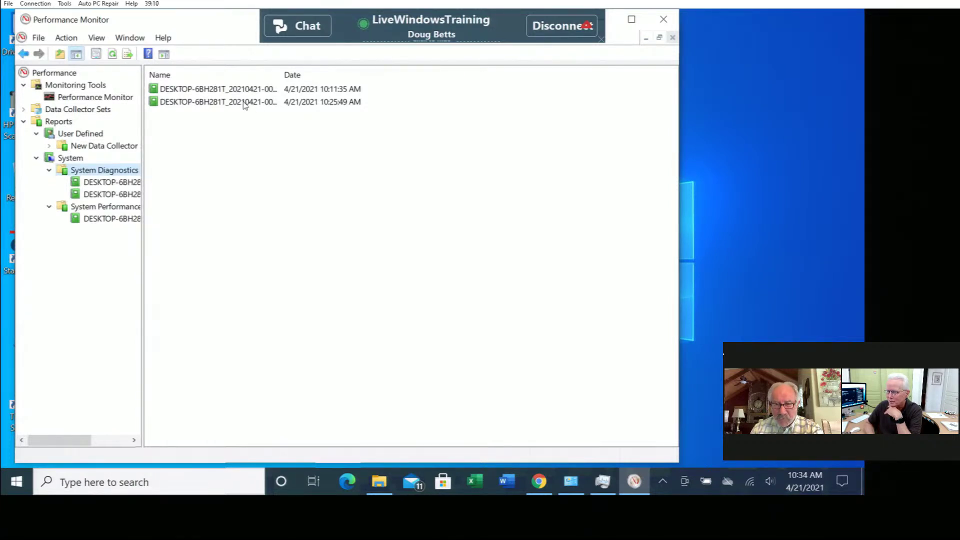
pyautogui.click(206, 102)
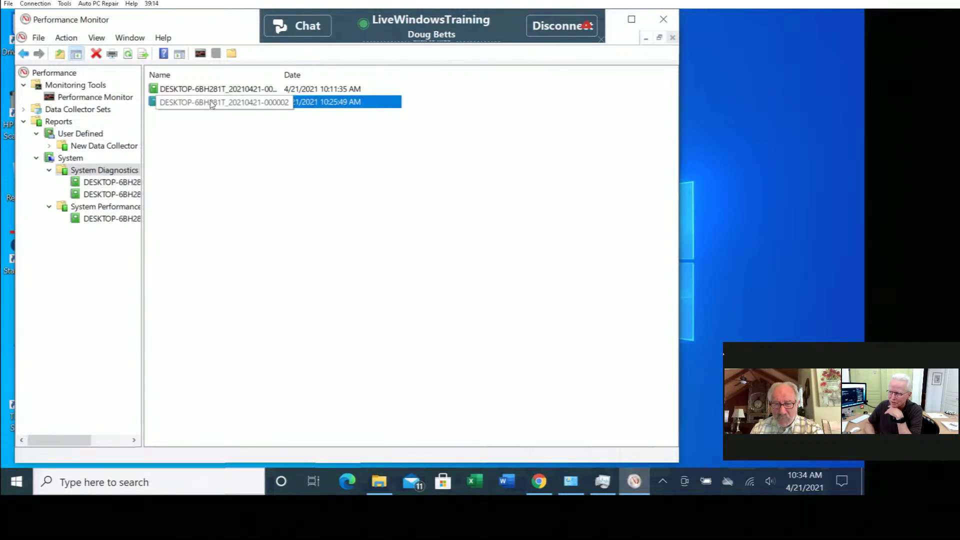
pyautogui.rightClick(225, 104)
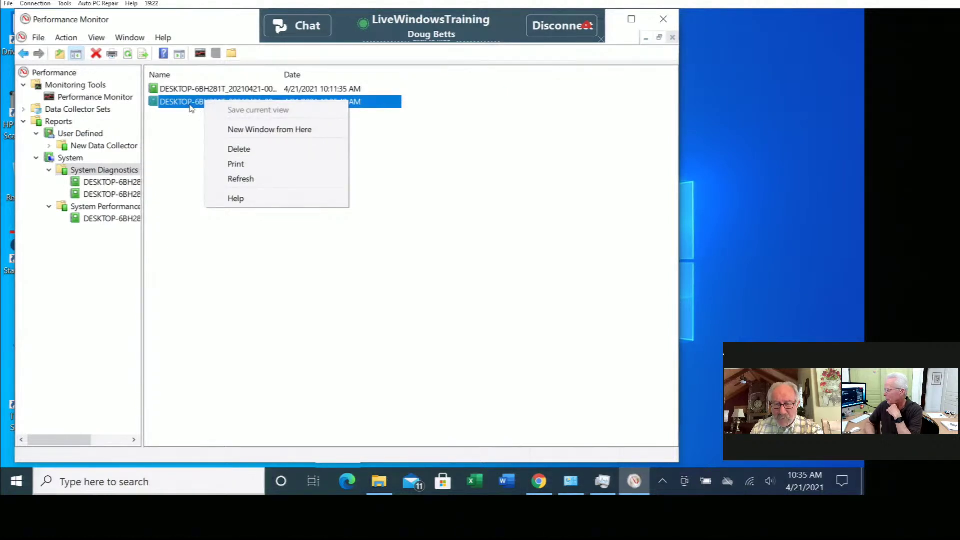
pyautogui.click(208, 110)
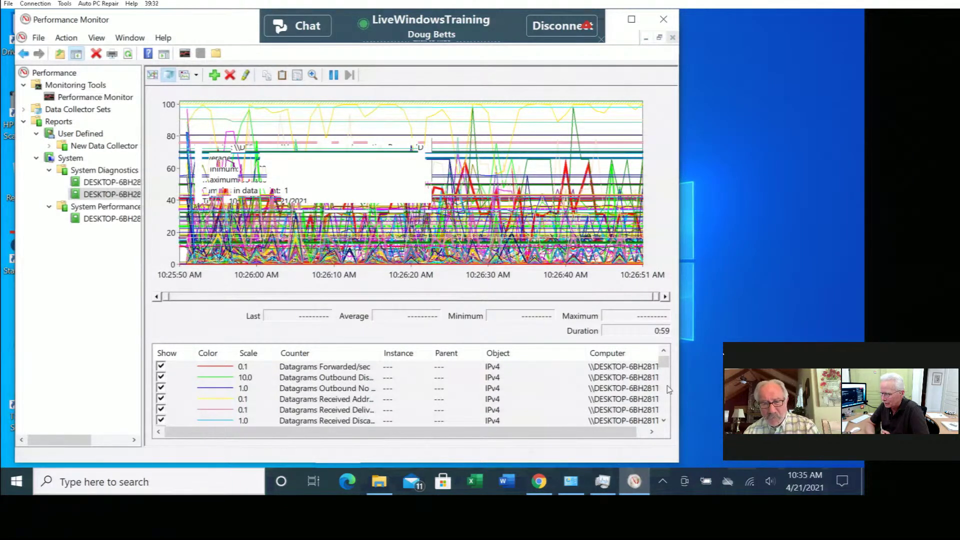
# Examine the counter list below the diagnostics graph, including the Process and UDP counters.
pyautogui.click(663, 413)
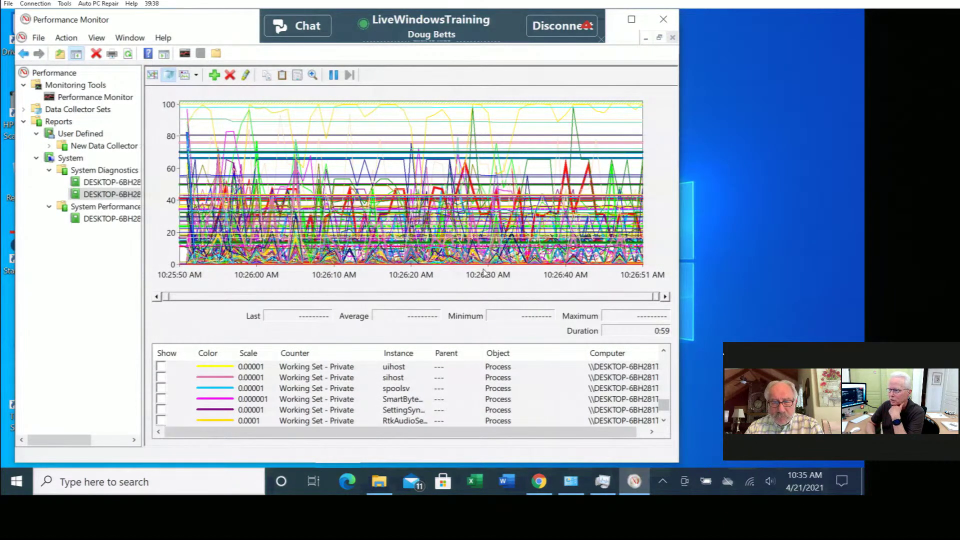
pyautogui.scroll(-5, 342, 383)
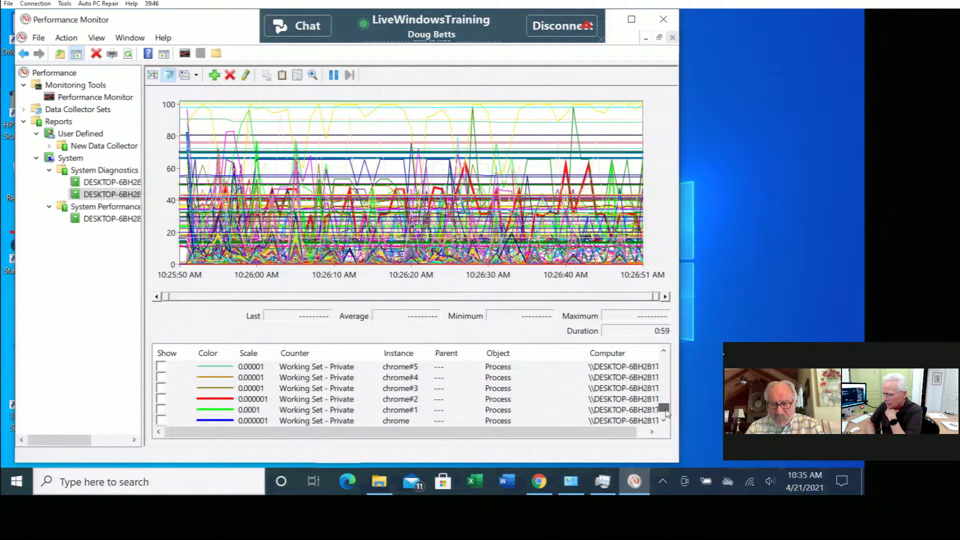
pyautogui.click(391, 357)
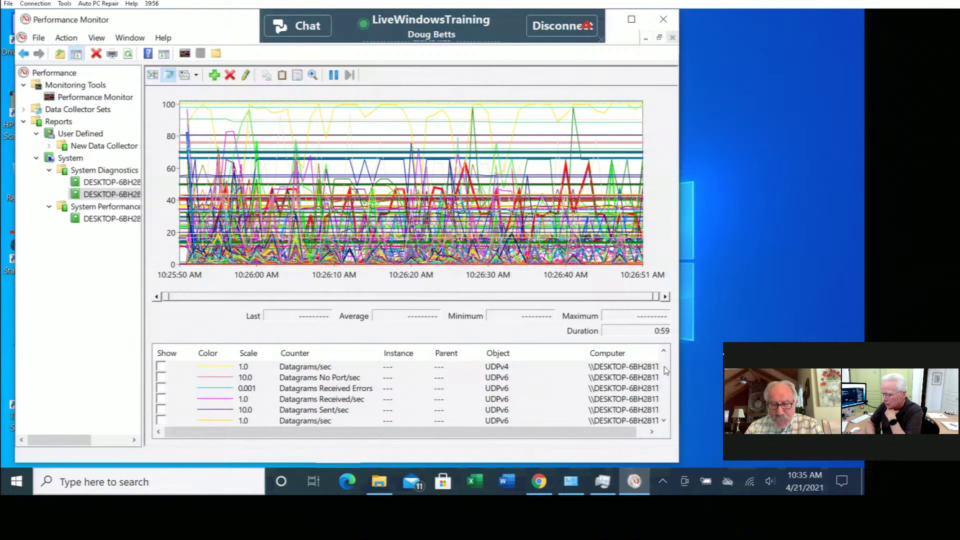
pyautogui.scroll(-5, 662, 412)
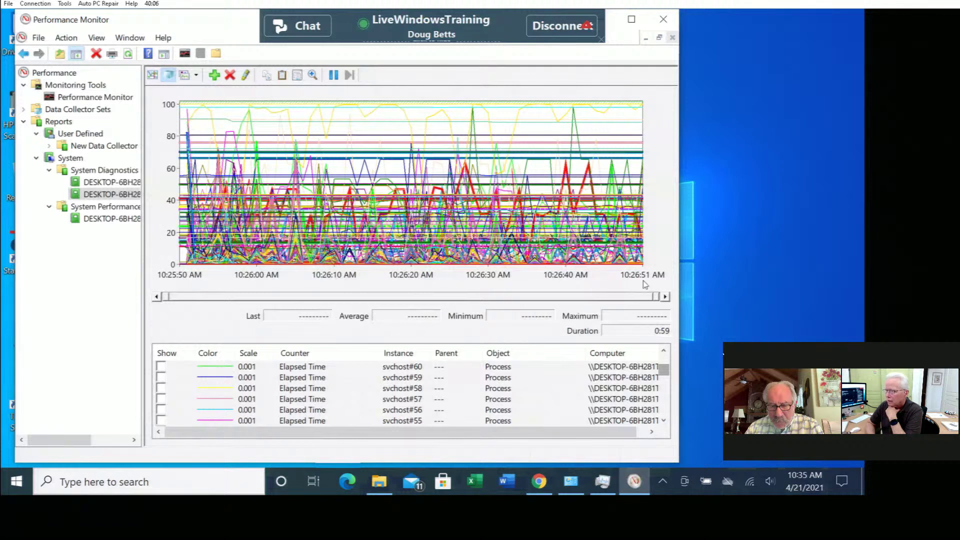
# Check the graph types and other display options for the diagnostics report, and close Performance Monitor.
pyautogui.click(283, 75)
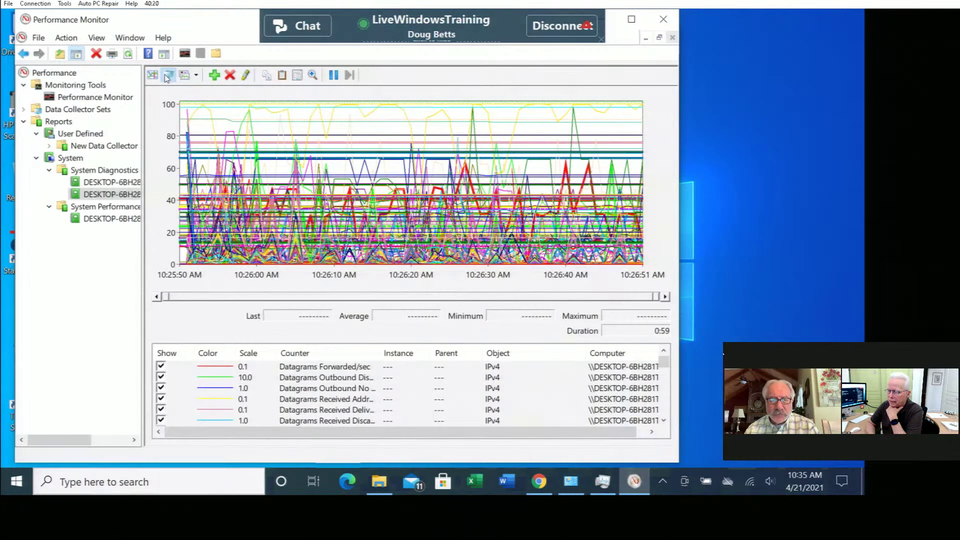
pyautogui.click(197, 76)
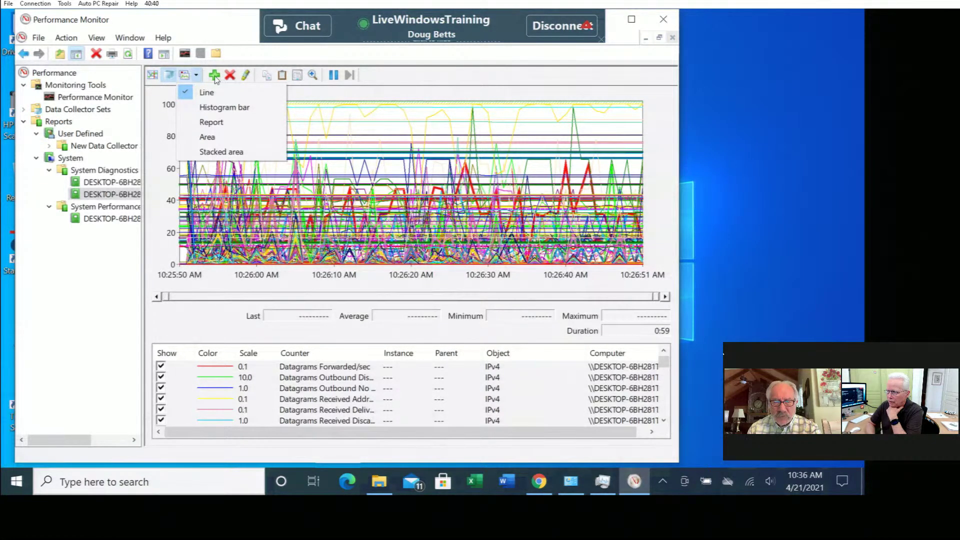
pyautogui.click(216, 35)
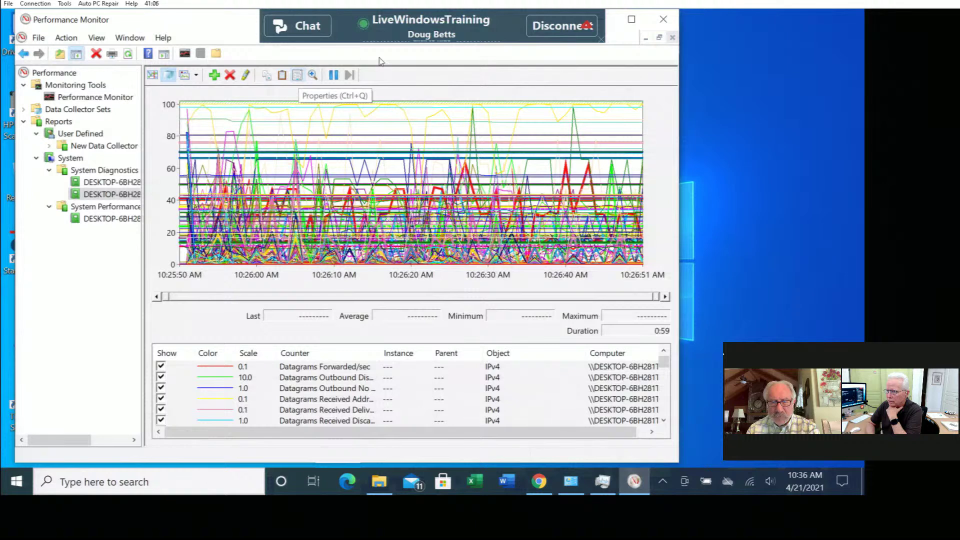
pyautogui.click(663, 22)
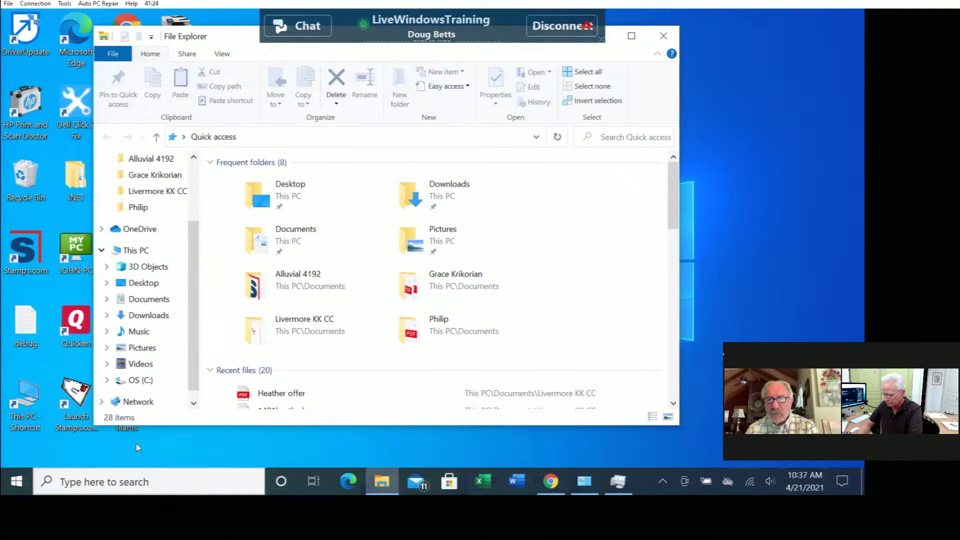
# Run "perfmon" on the remote PC and open the saved System Performance report under the System reports.
pyautogui.press('super+r')
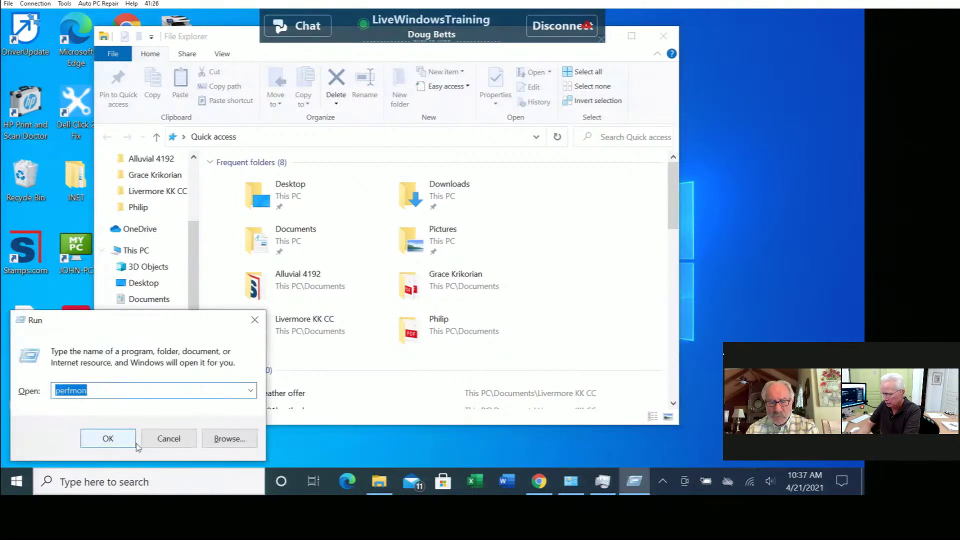
pyautogui.click(135, 443)
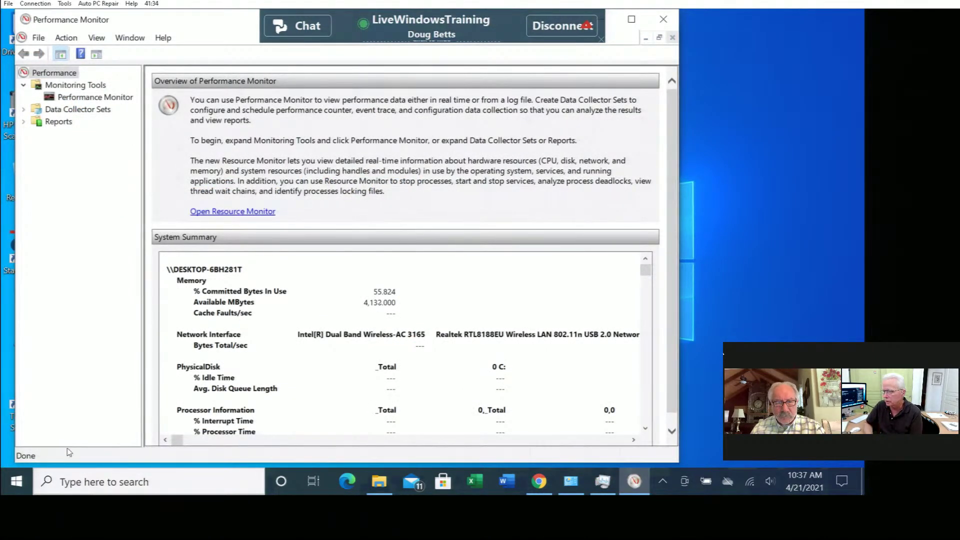
pyautogui.click(24, 123)
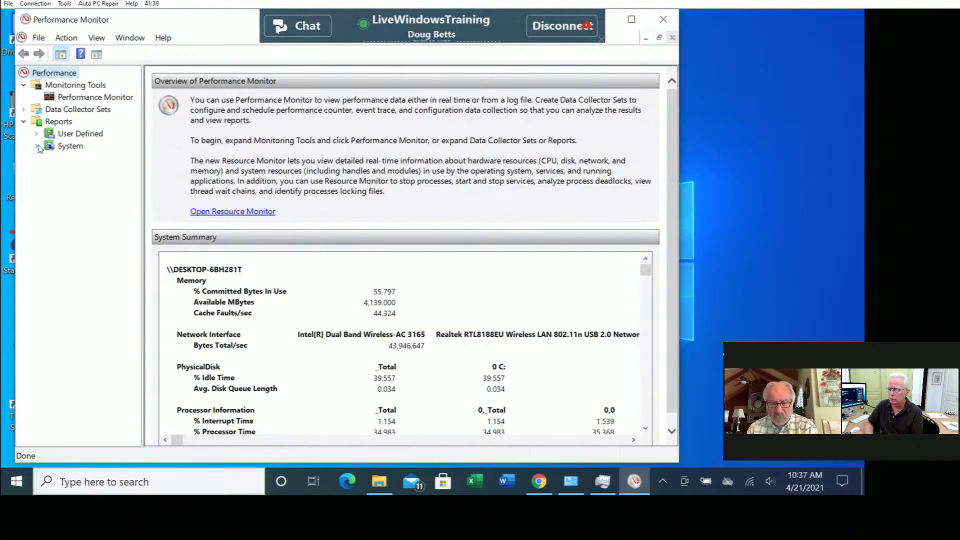
pyautogui.click(36, 147)
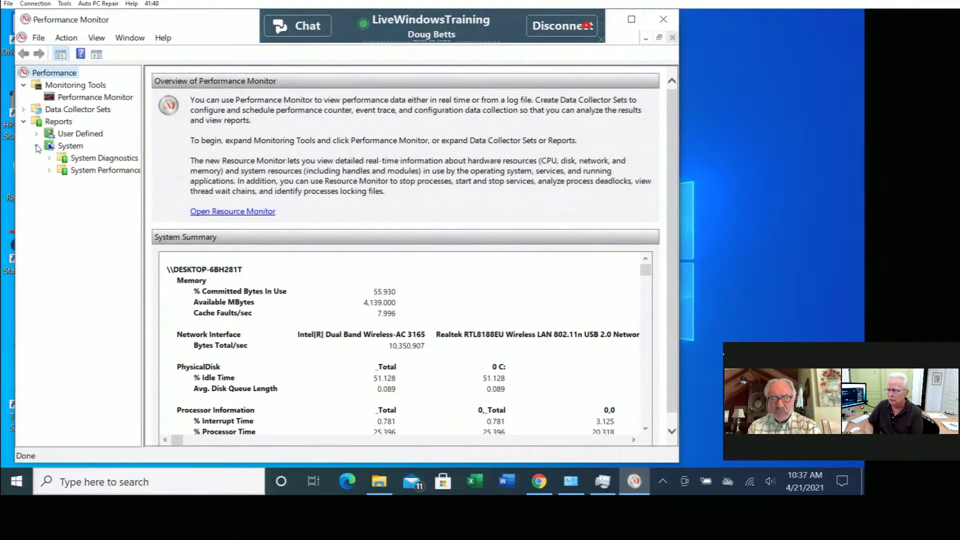
pyautogui.click(51, 171)
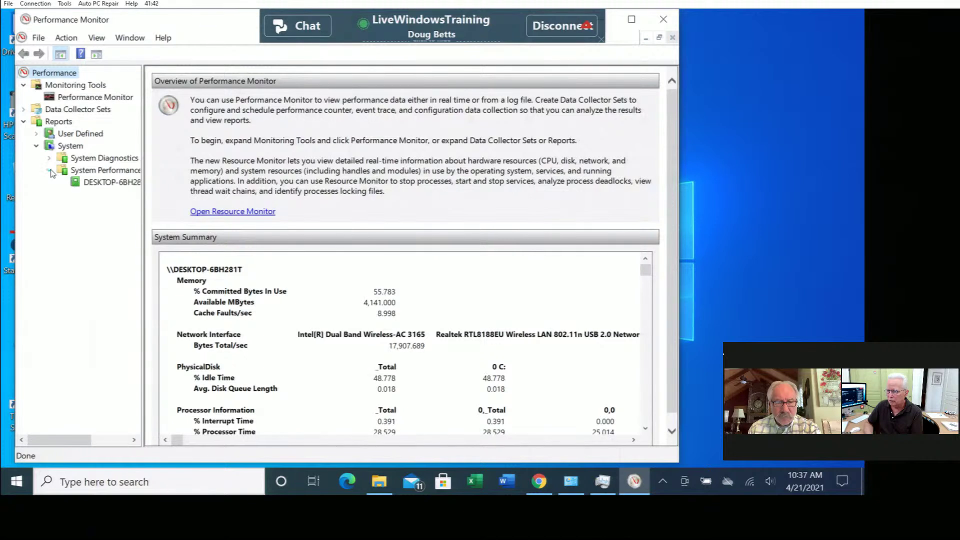
pyautogui.click(95, 183)
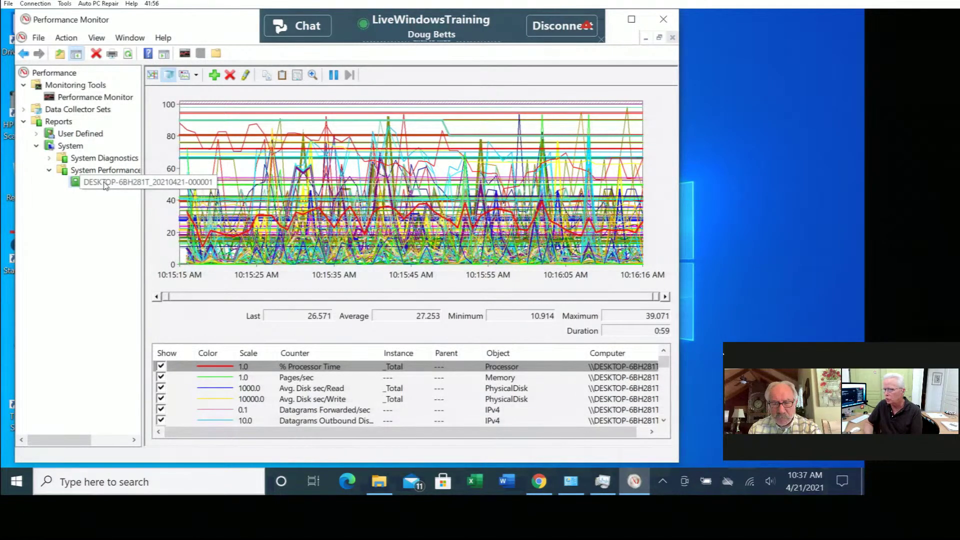
# Check which views are offered for the System Performance report, and close Performance Monitor and File Explorer.
pyautogui.click(100, 43)
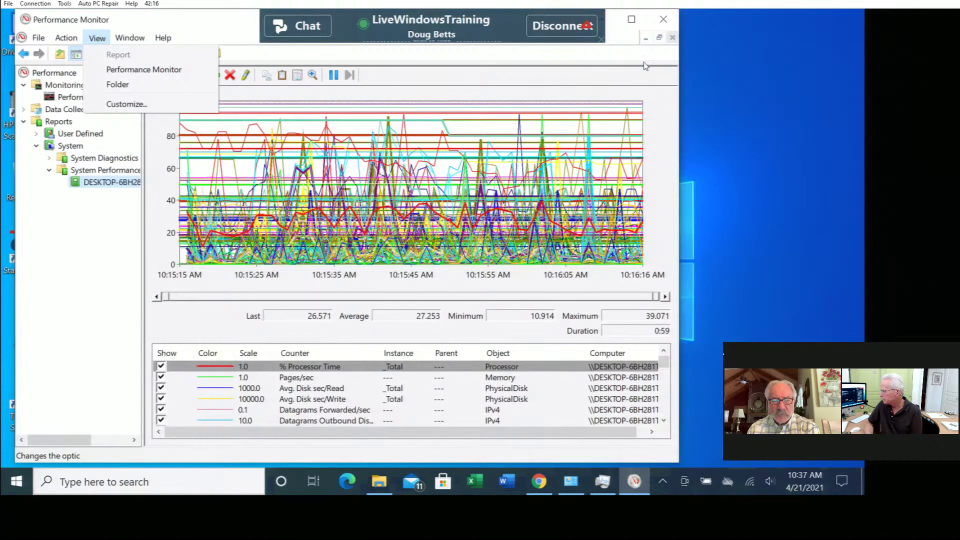
pyautogui.click(663, 23)
pyautogui.click(663, 22)
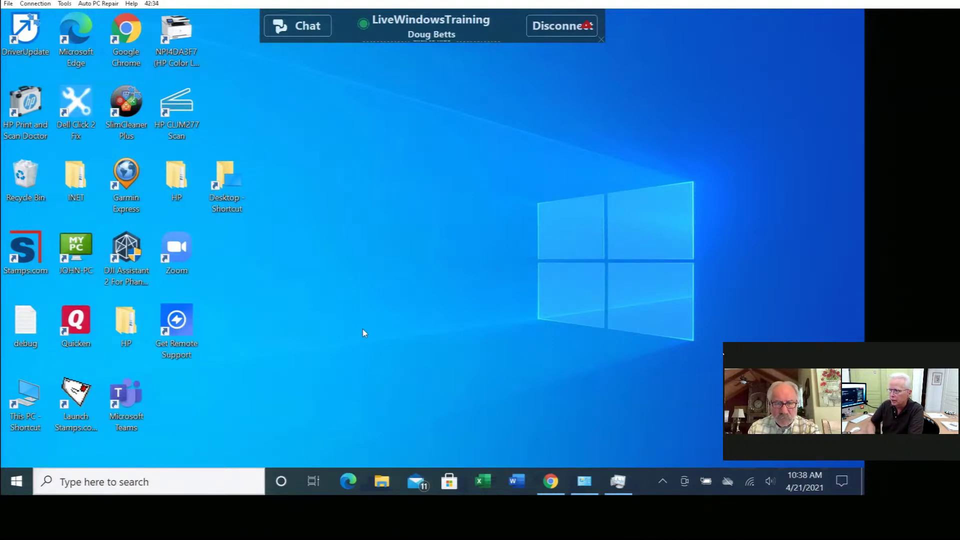
# Open Task Manager on the remote PC and sort the processes by CPU usage and by name.
pyautogui.hotkey('ctrl', 'shift', 'Escape')
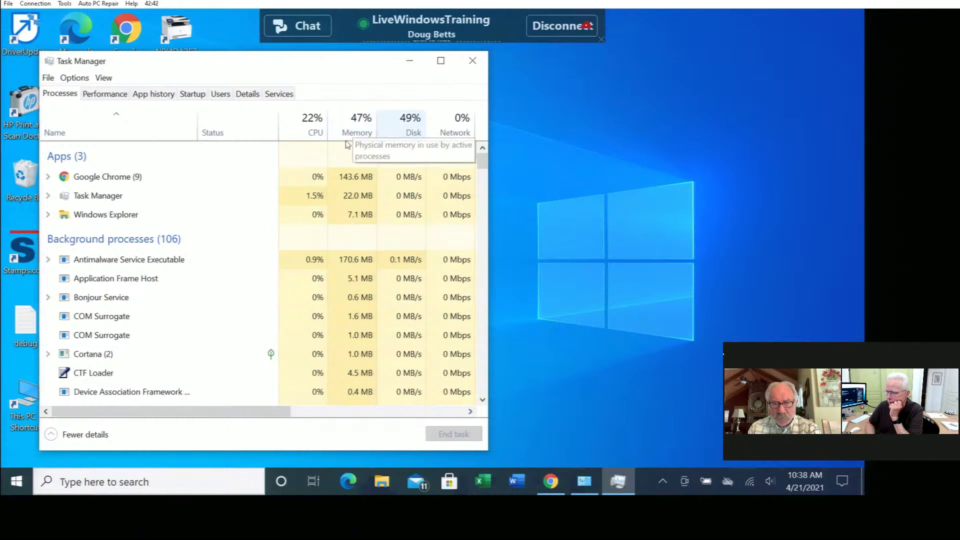
pyautogui.click(310, 135)
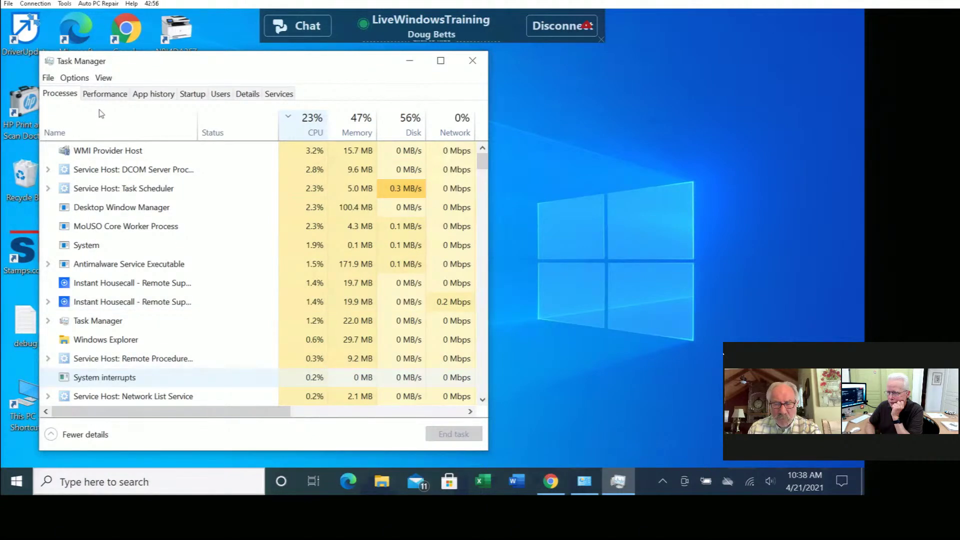
pyautogui.click(79, 135)
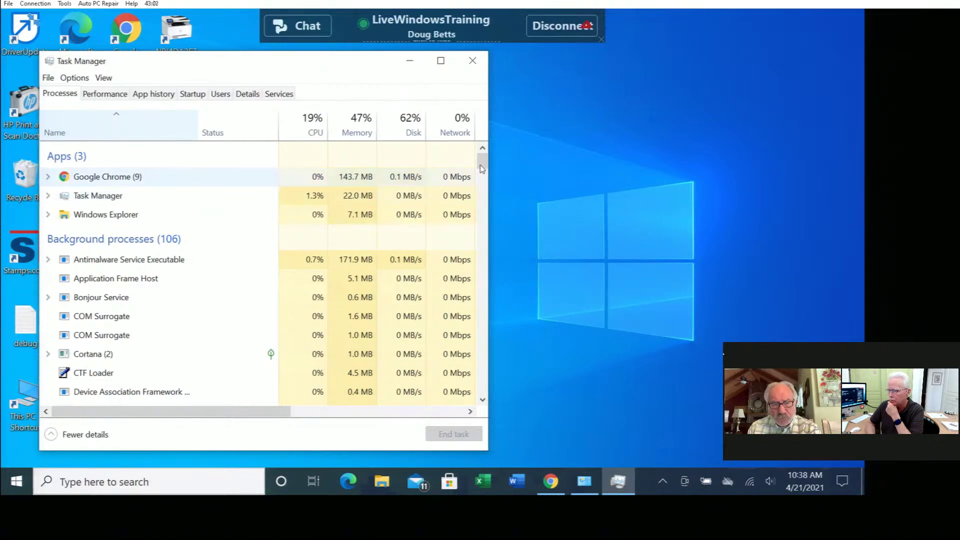
# Examine the list of background processes, including the driver utilities, HP, Intel and McAfee entries.
pyautogui.scroll(-3, 483, 185)
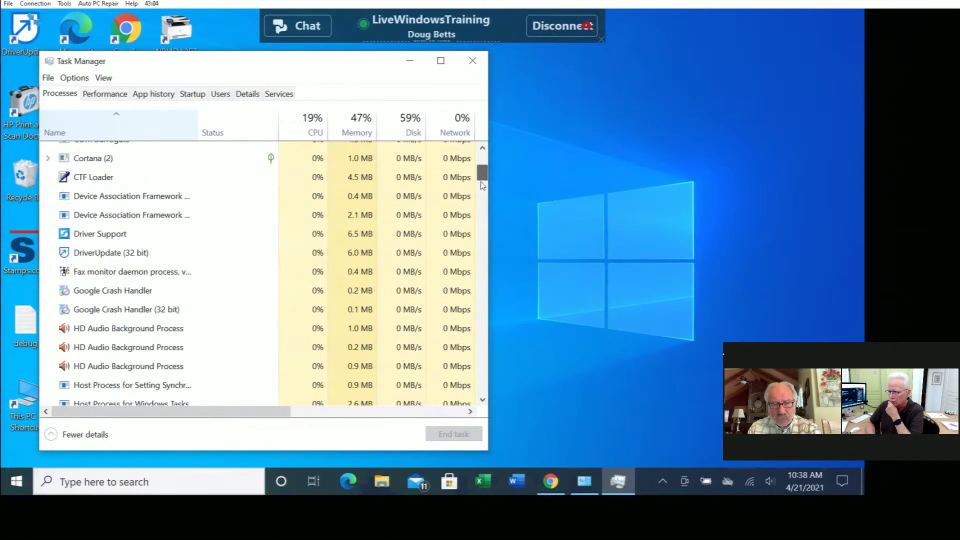
pyautogui.scroll(-1, 482, 186)
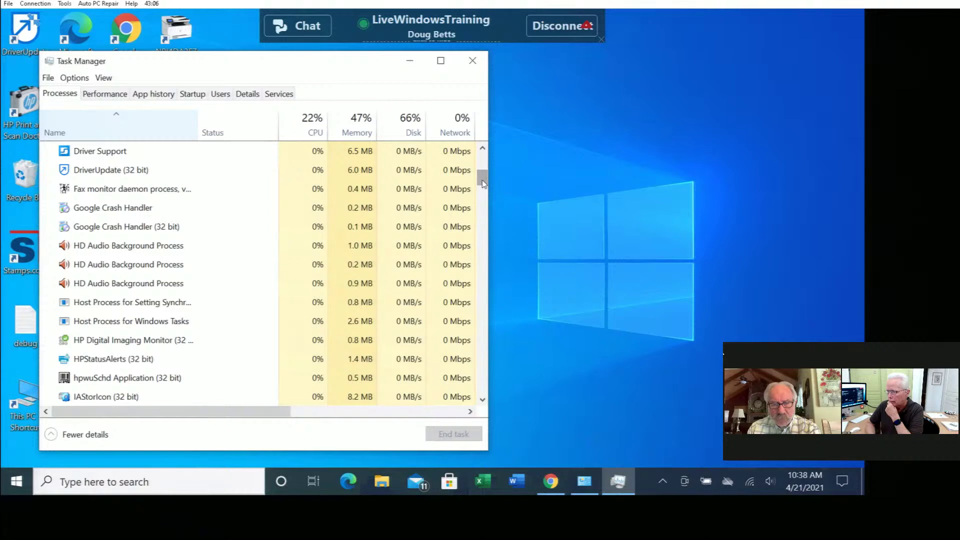
pyautogui.scroll(-3, 484, 208)
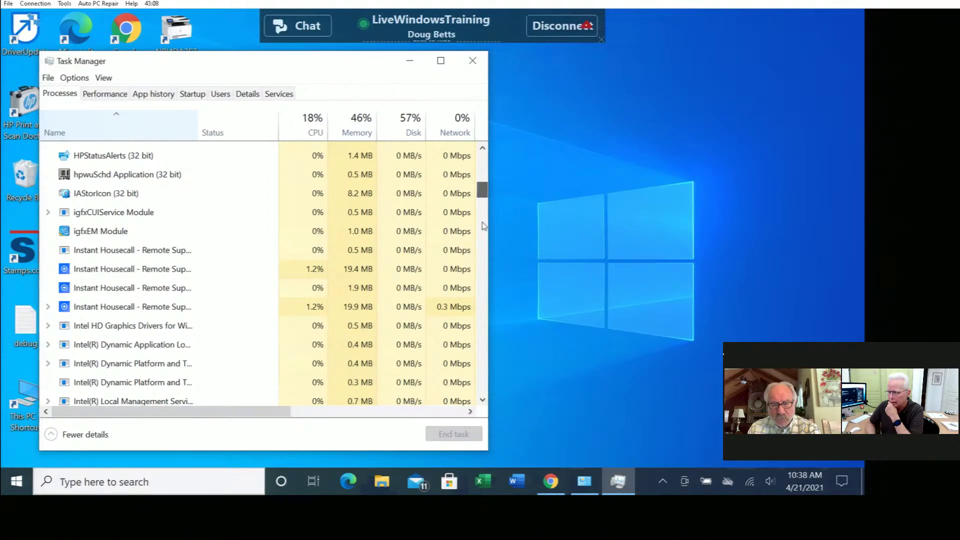
pyautogui.scroll(-3, 484, 226)
pyautogui.scroll(-3, 112, 308)
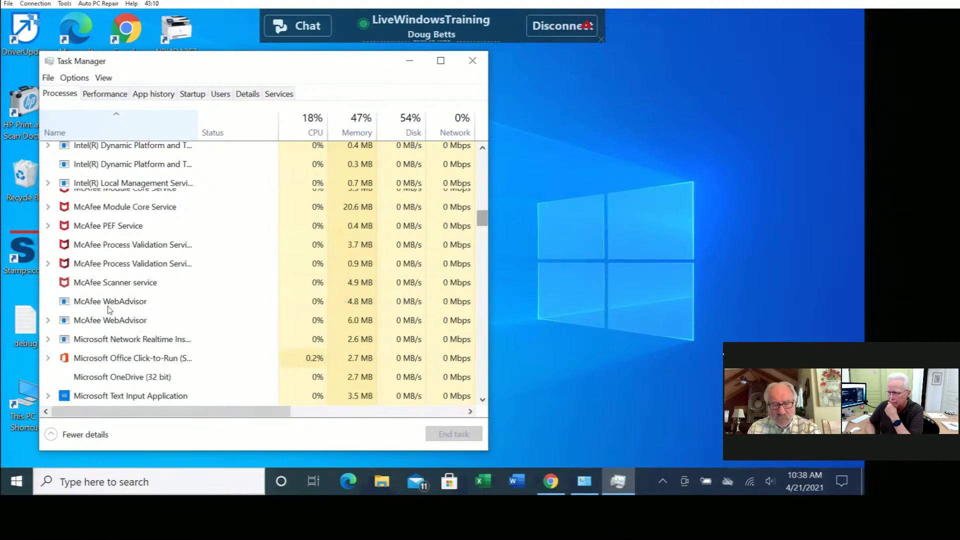
pyautogui.click(483, 149)
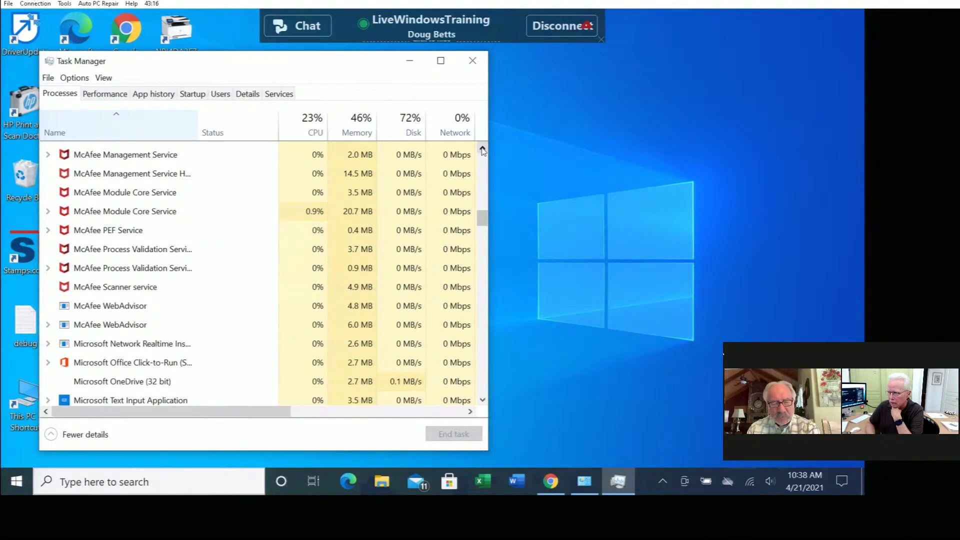
# Check the McAfee LiveSafe subscription status through View all settings, dismissing the protection offer, and close McAfee and Task Manager.
pyautogui.click(483, 149)
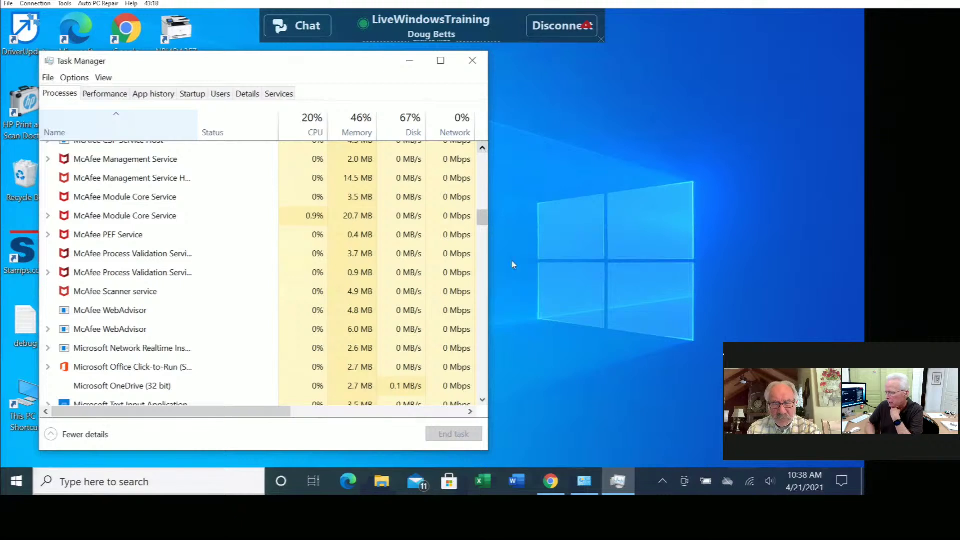
pyautogui.click(664, 482)
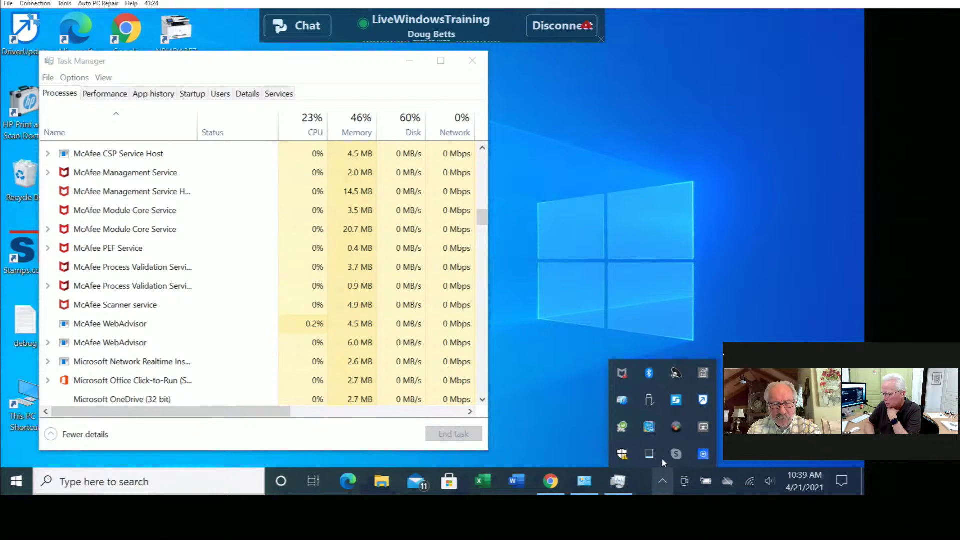
pyautogui.rightClick(623, 377)
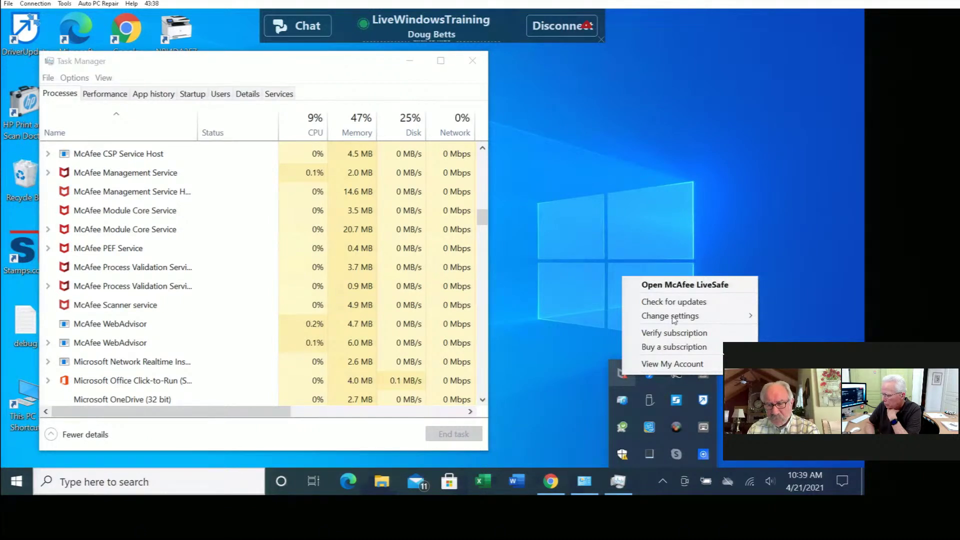
pyautogui.moveTo(675, 320)
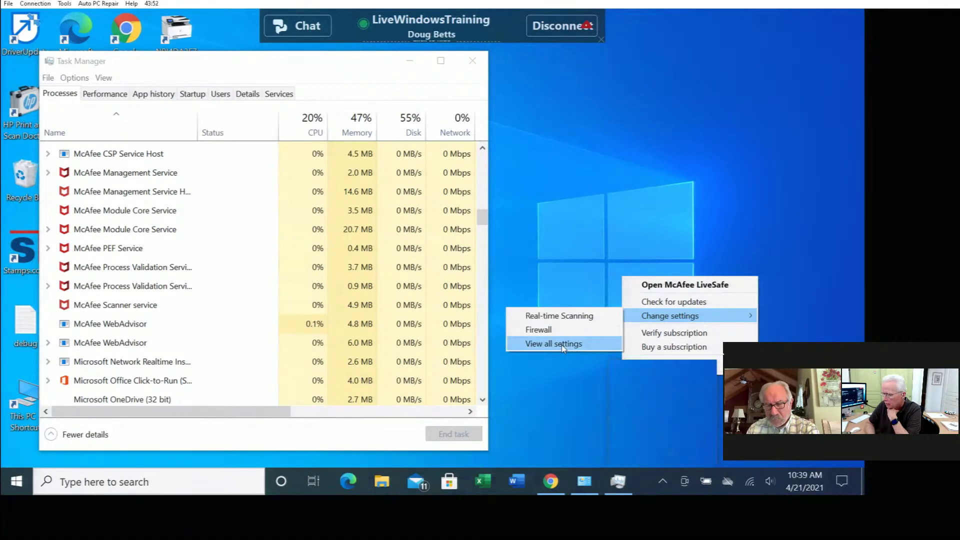
pyautogui.click(565, 346)
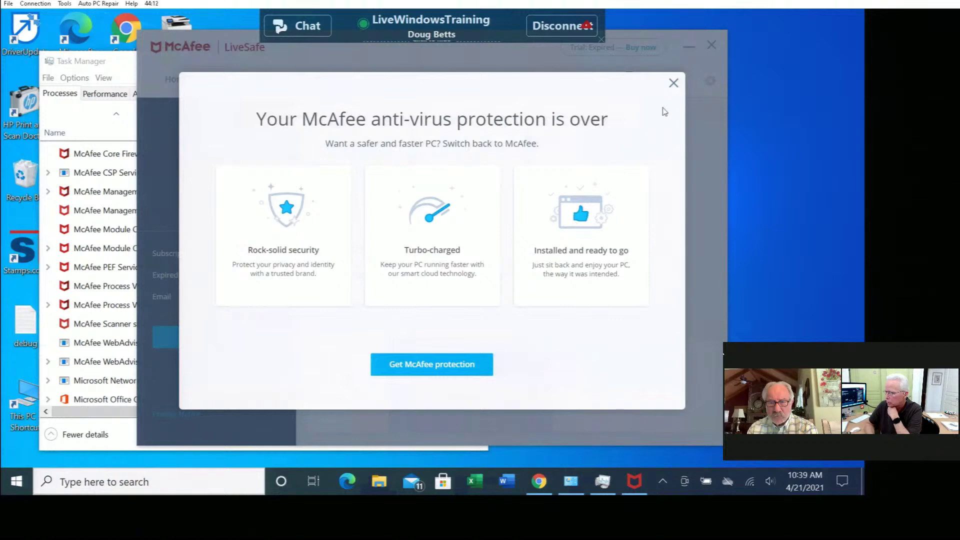
pyautogui.click(673, 84)
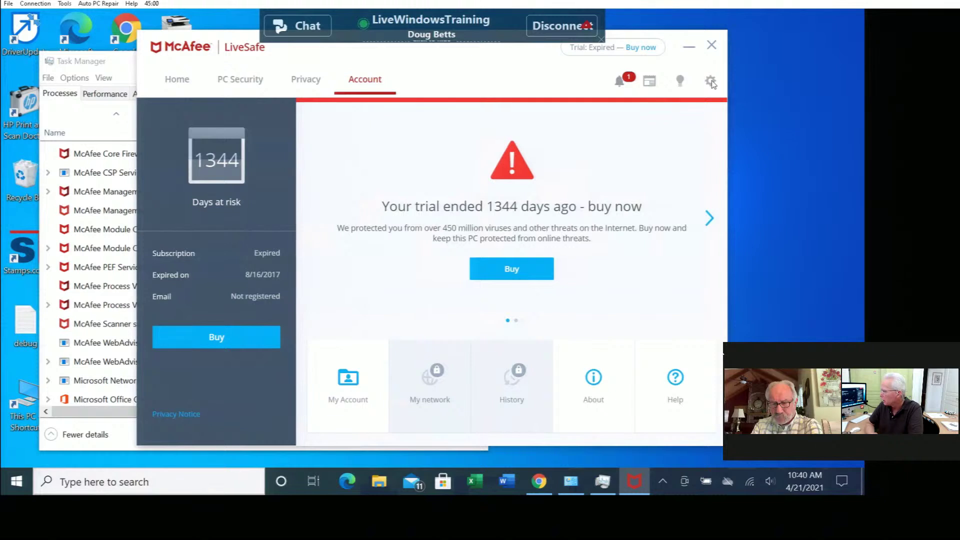
pyautogui.click(712, 46)
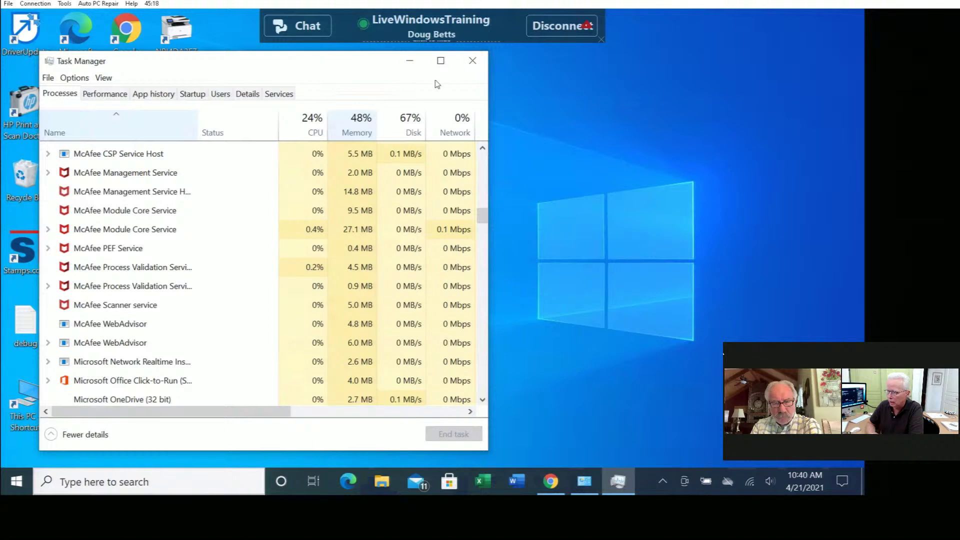
pyautogui.click(473, 61)
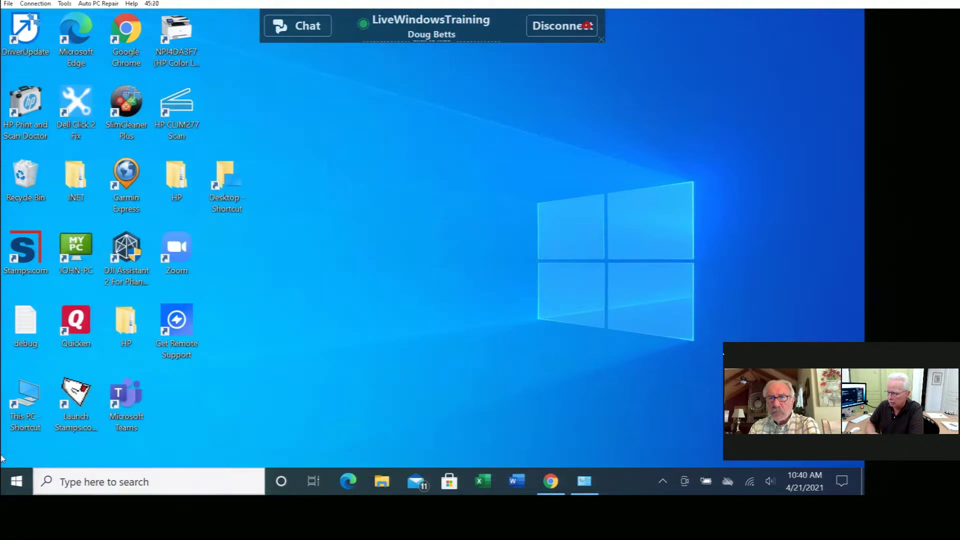
# Return to Programs and Features and look through the list of installed programs for the McAfee LiveSafe entry.
pyautogui.click(587, 482)
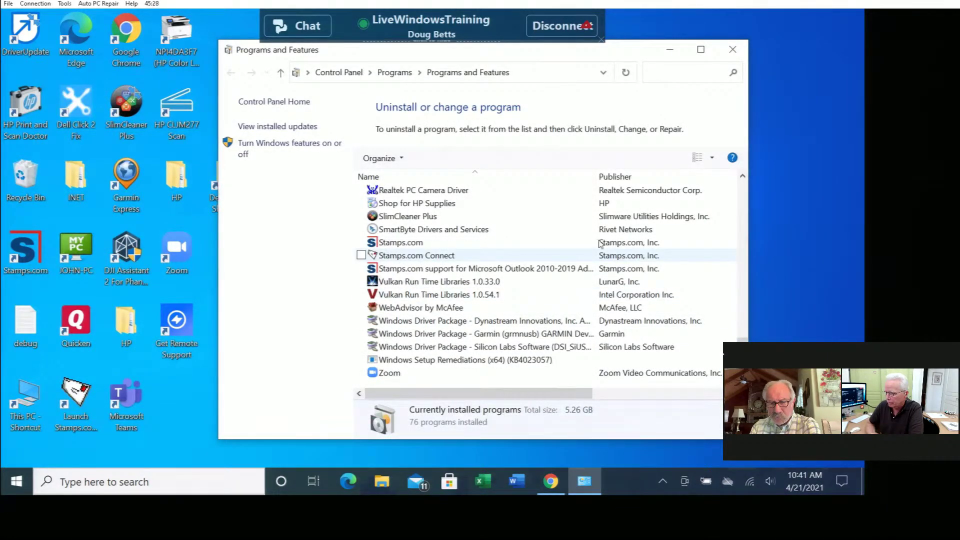
pyautogui.scroll(2, 566, 250)
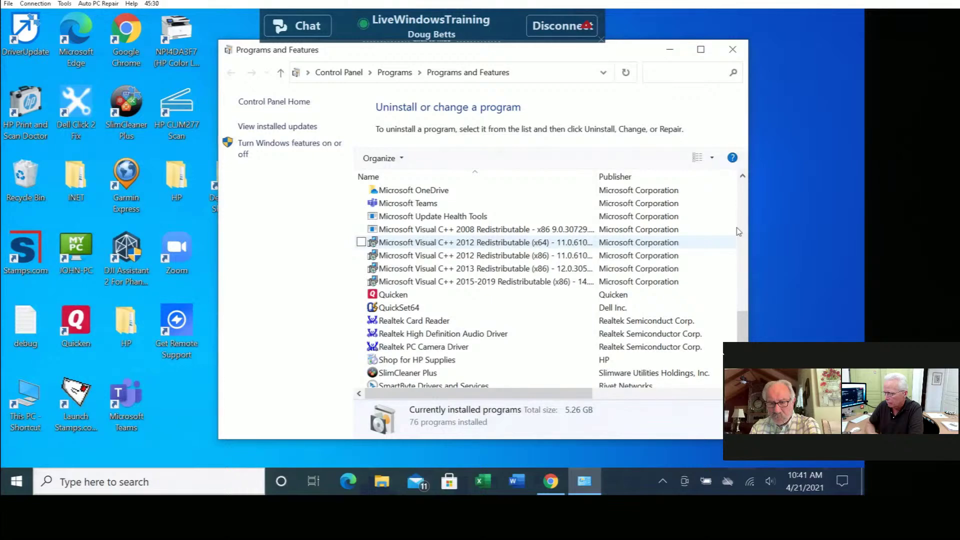
pyautogui.scroll(2, 740, 231)
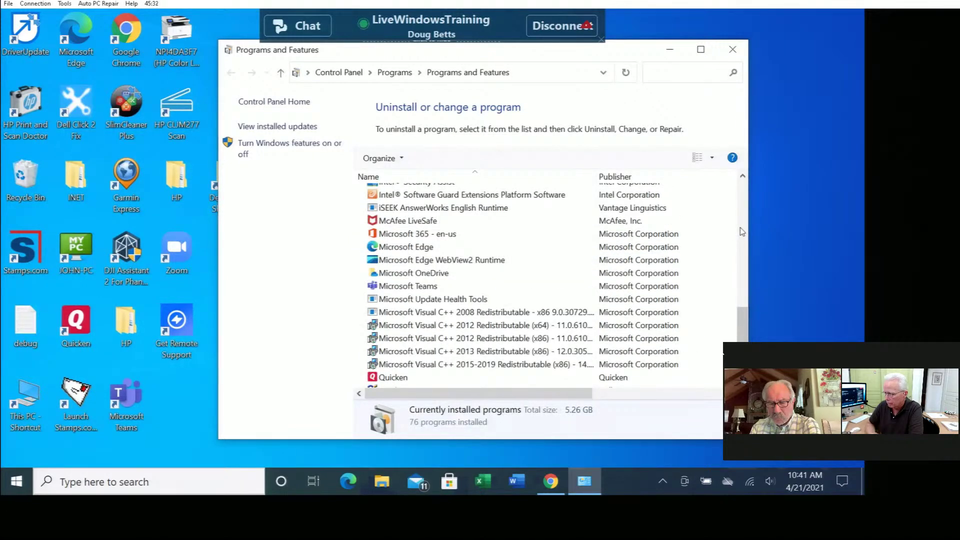
pyautogui.scroll(3, 648, 260)
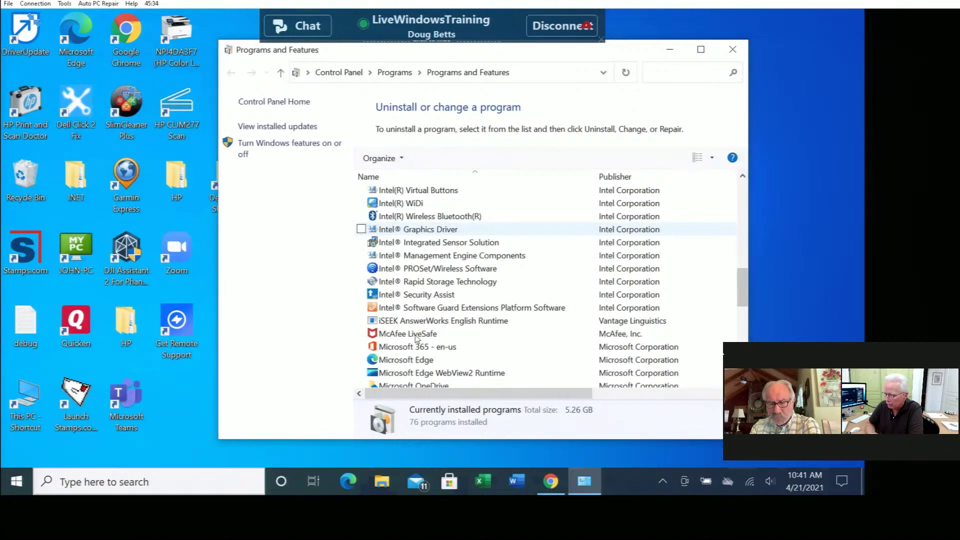
pyautogui.scroll(-7, 418, 338)
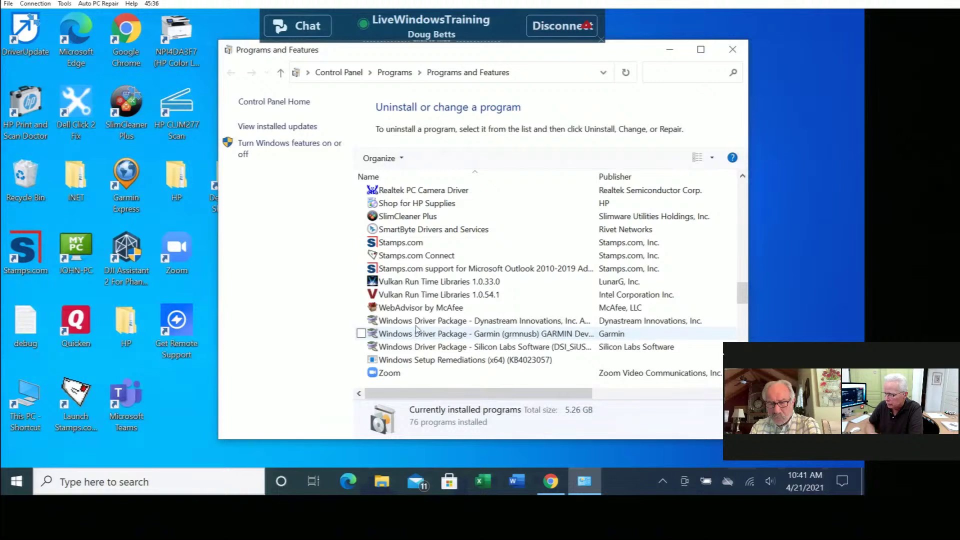
pyautogui.click(418, 335)
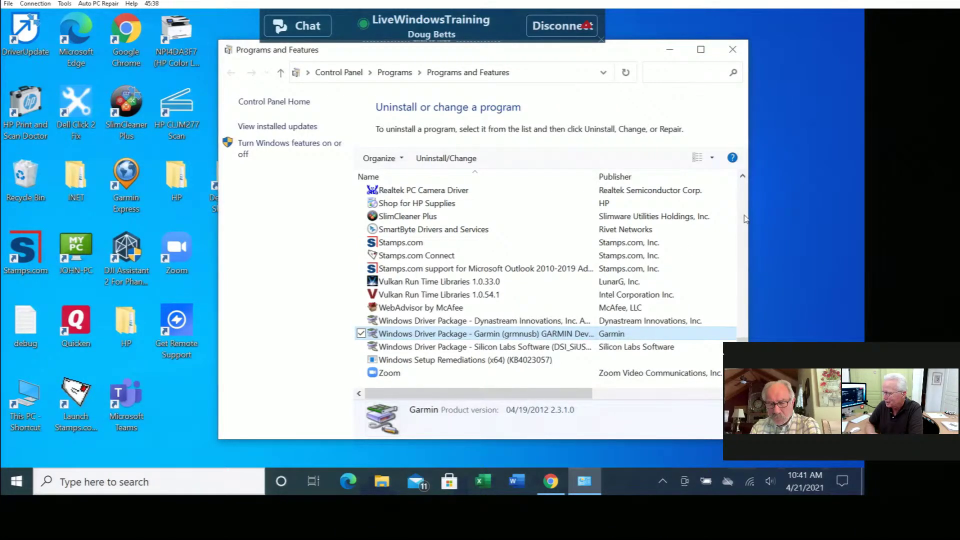
pyautogui.scroll(3, 745, 219)
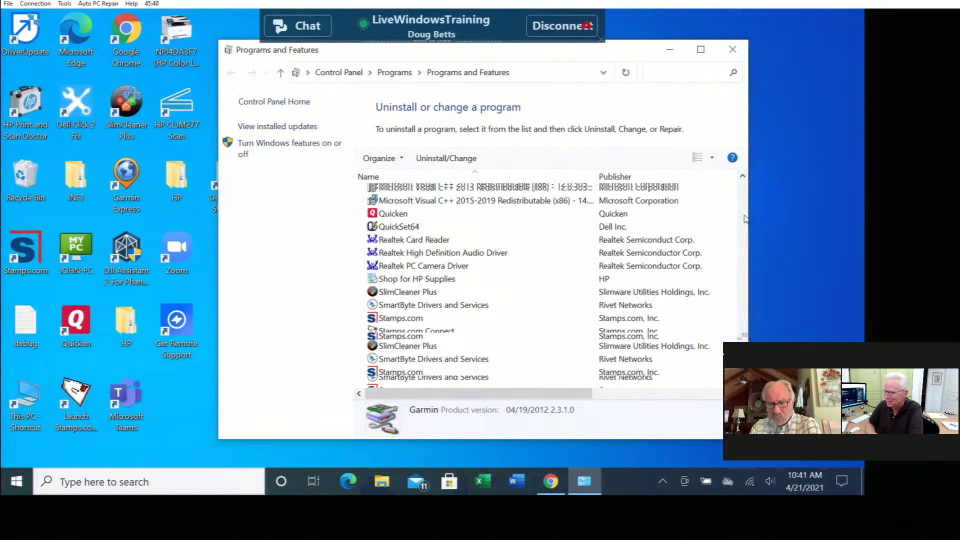
pyautogui.scroll(10, 744, 219)
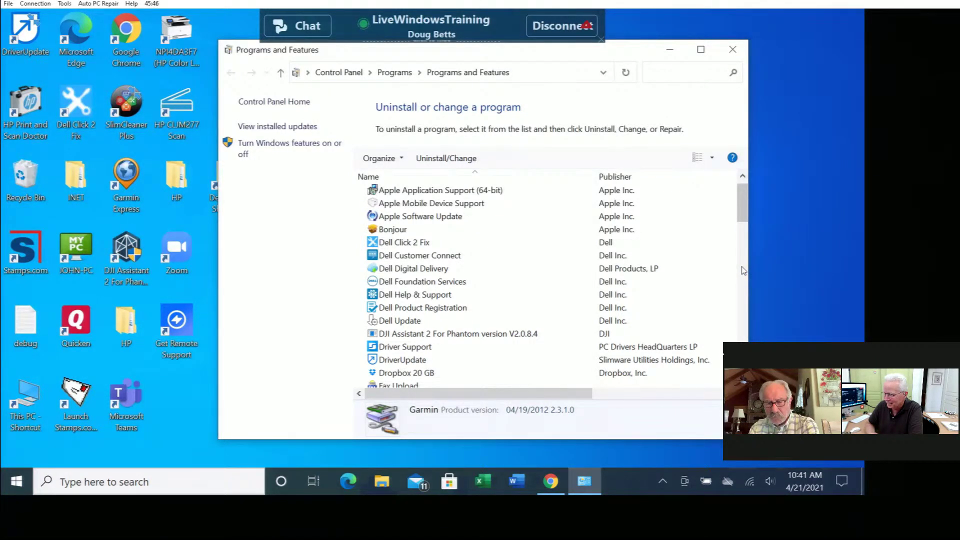
pyautogui.scroll(-5, 745, 271)
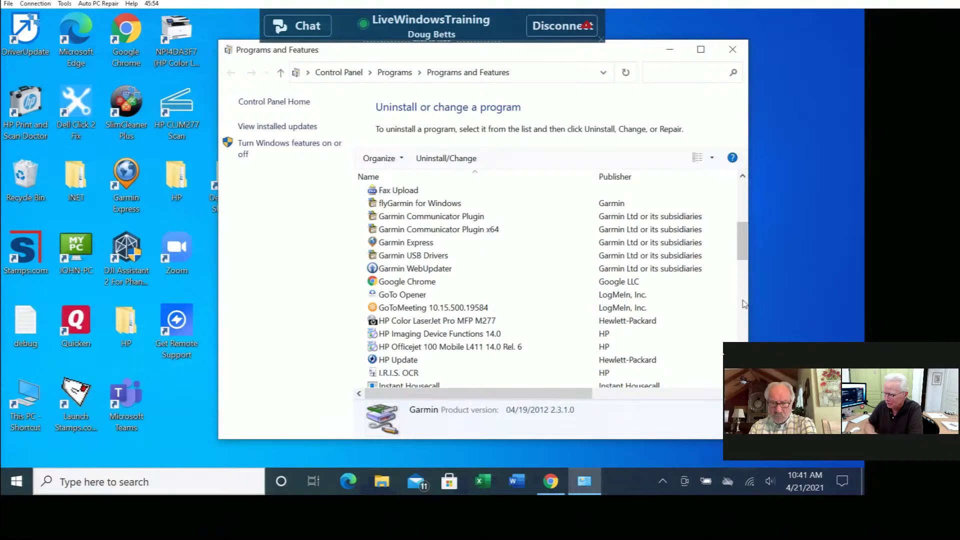
pyautogui.scroll(-1, 745, 304)
pyautogui.scroll(-5, 745, 304)
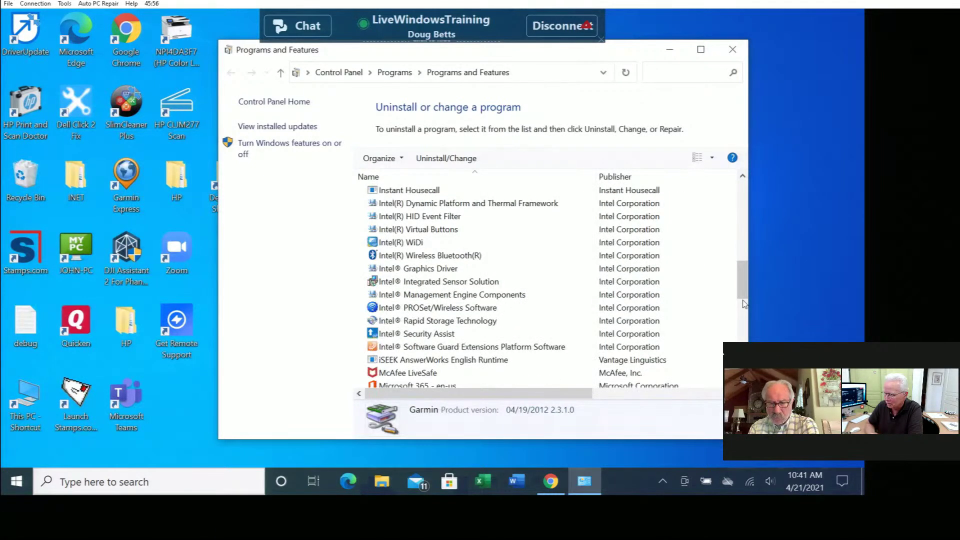
# Uninstall McAfee LiveSafe, allowing the change to the device and choosing to remove all files for the program.
pyautogui.click(421, 376)
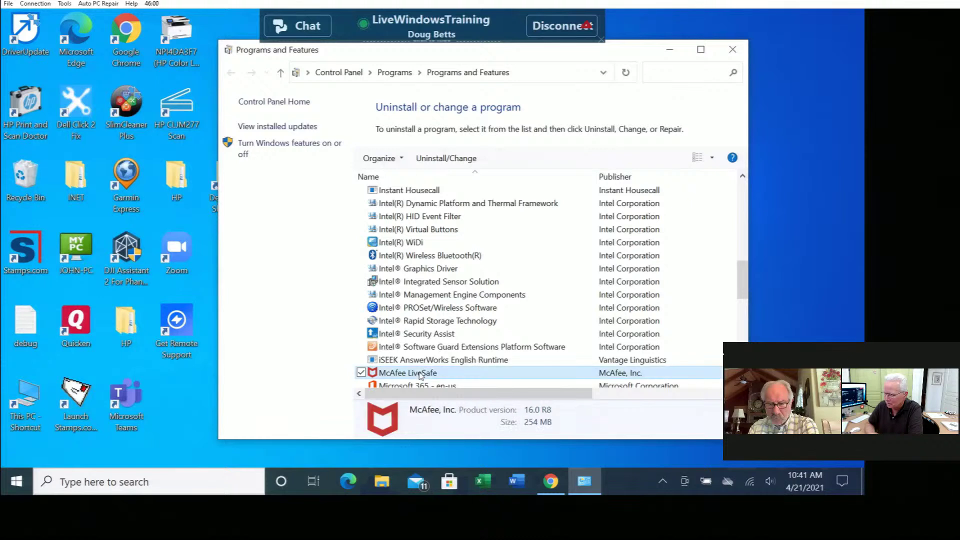
pyautogui.click(456, 159)
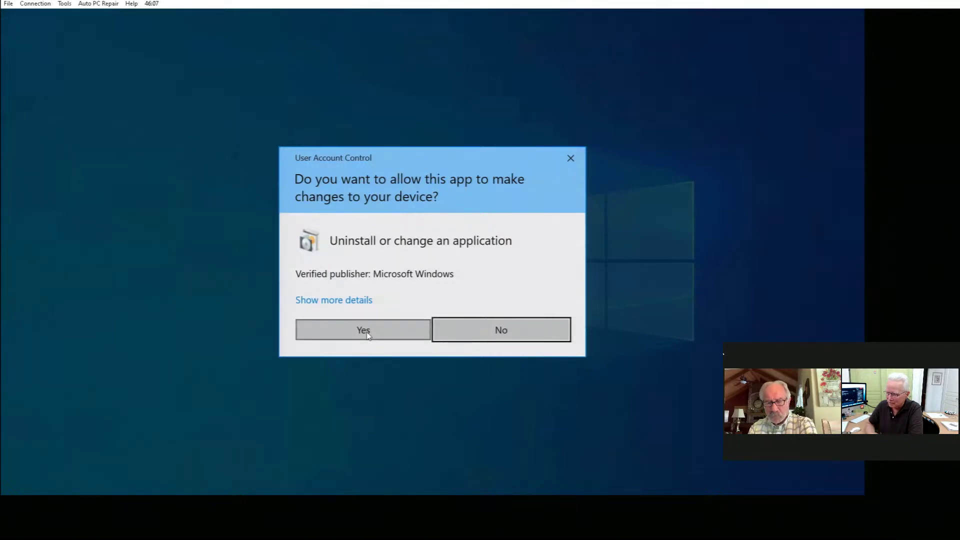
pyautogui.click(364, 330)
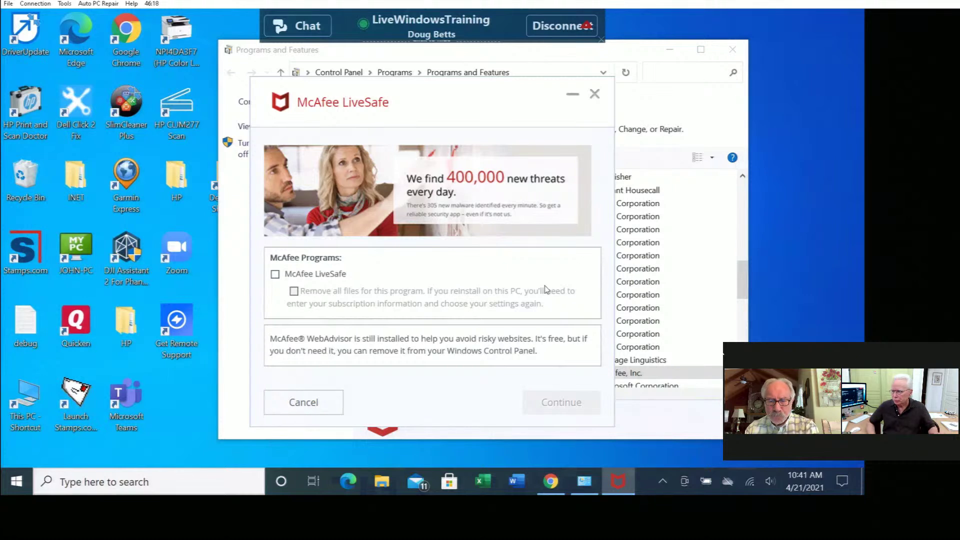
pyautogui.click(275, 275)
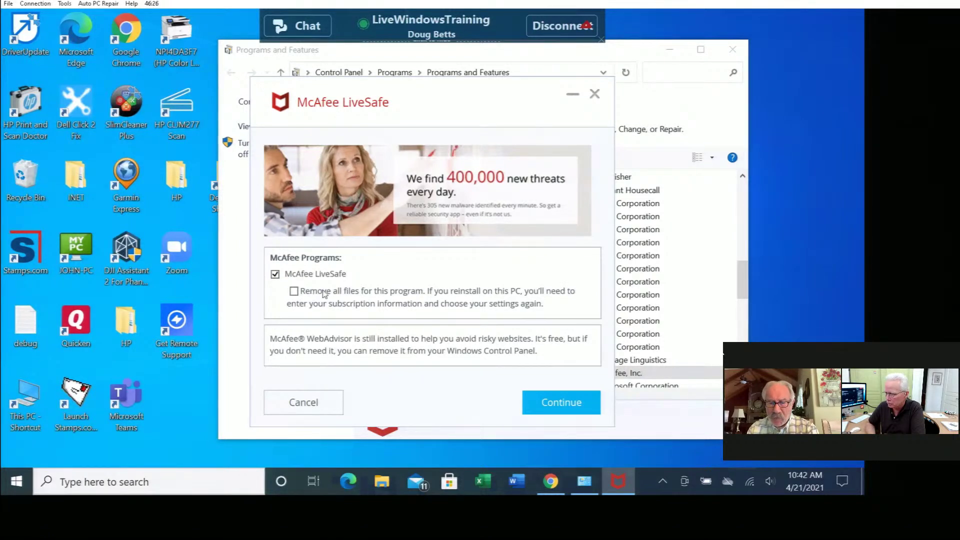
pyautogui.click(433, 304)
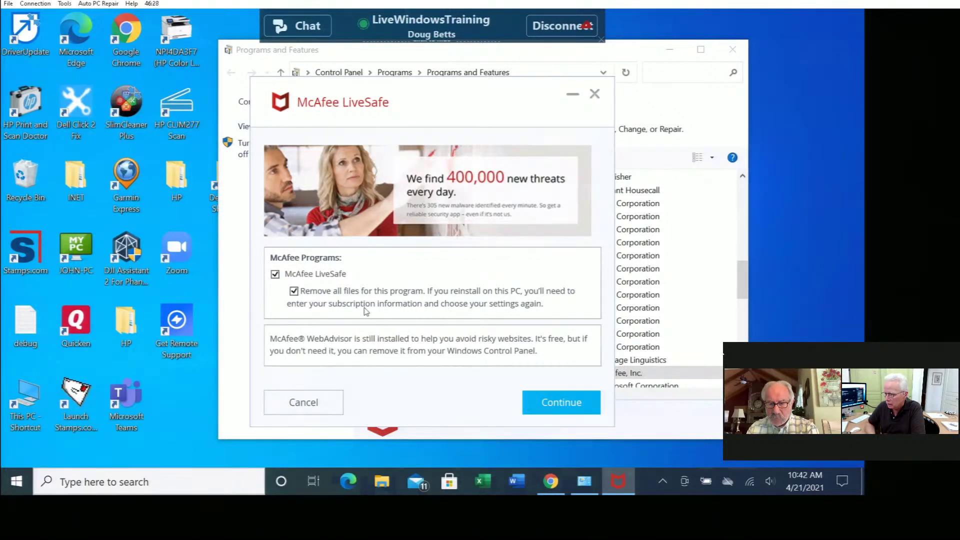
pyautogui.click(562, 403)
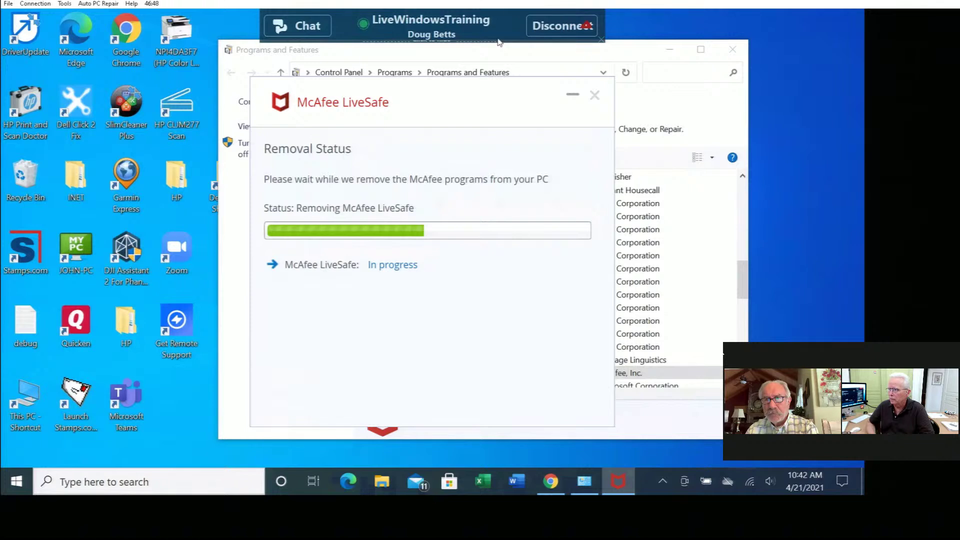
# Take the remote session out of full screen, switch to OneNote and add "Dell Inspiron 13 5000 series" below the 4/21/2021 date.
pyautogui.moveTo(436, 3)
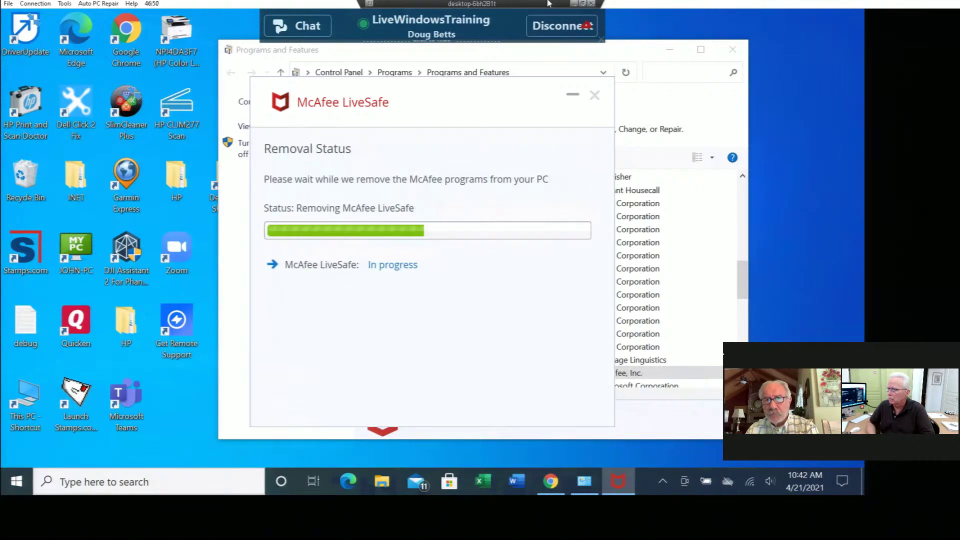
pyautogui.click(583, 5)
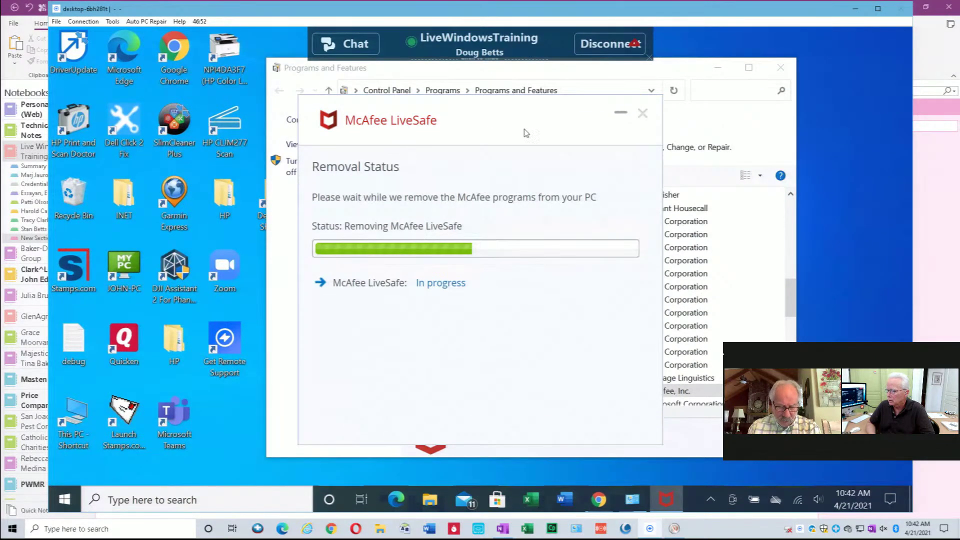
pyautogui.click(502, 528)
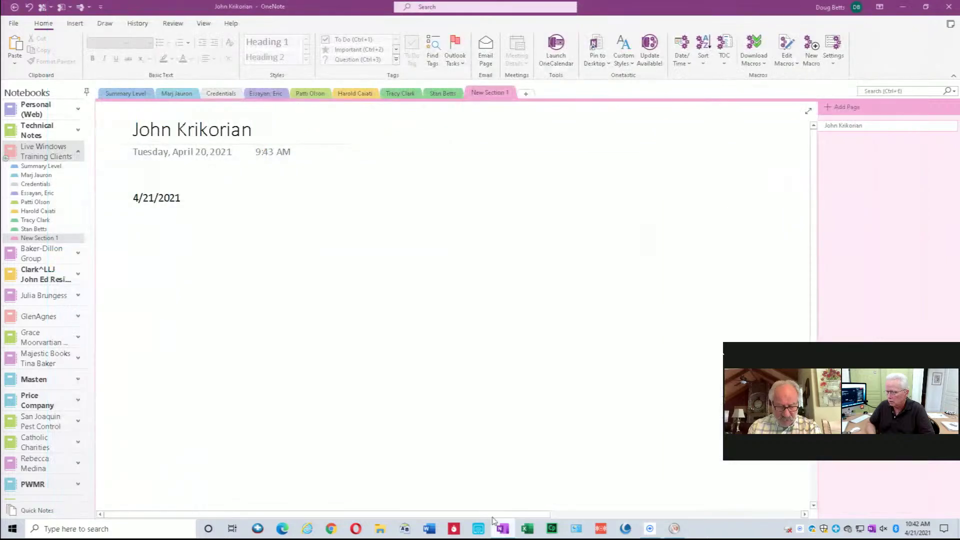
pyautogui.press('Return')
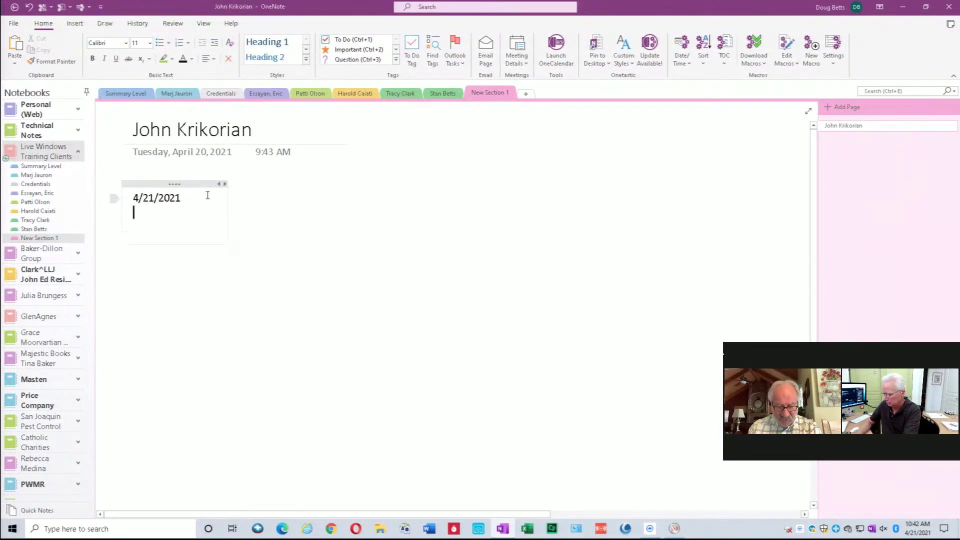
pyautogui.write('Dell 1')
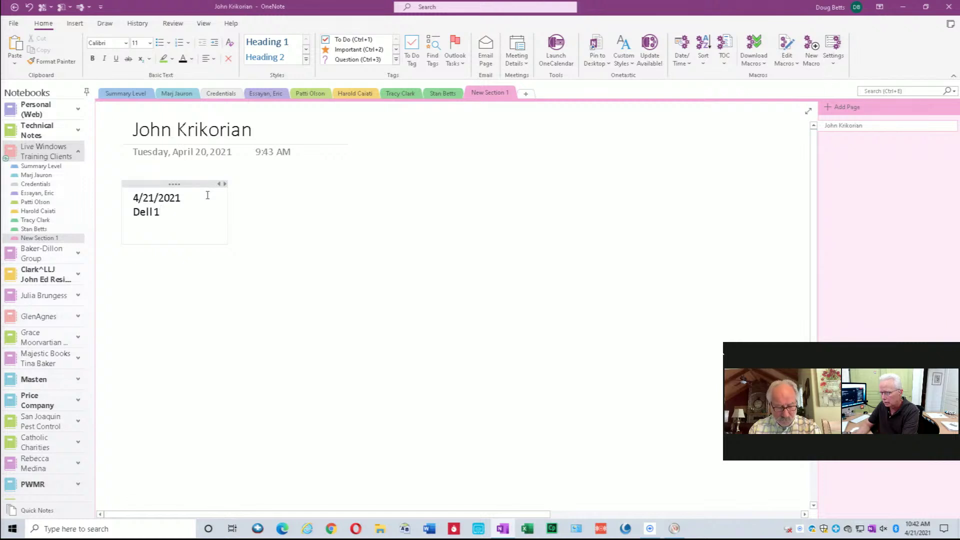
pyautogui.write('3 Inspiron')
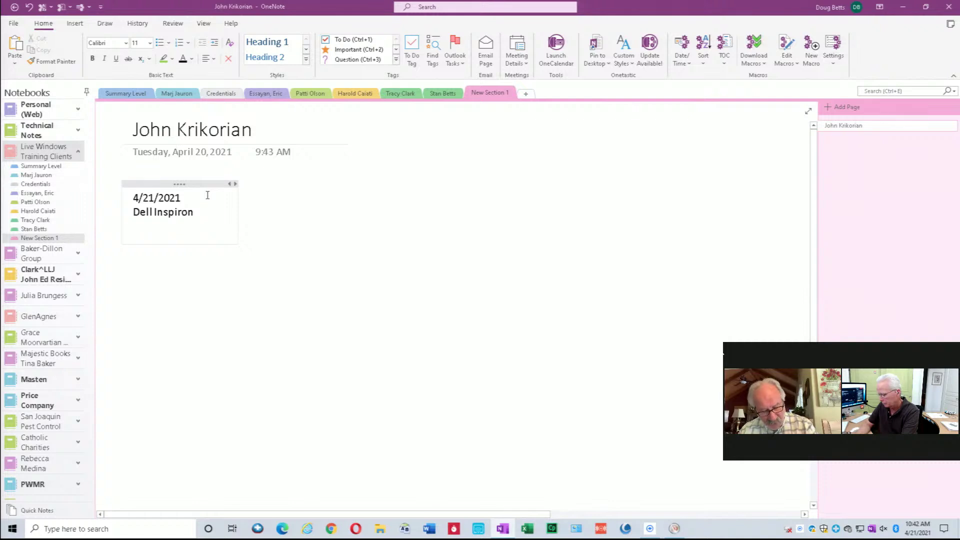
pyautogui.write(' 13')
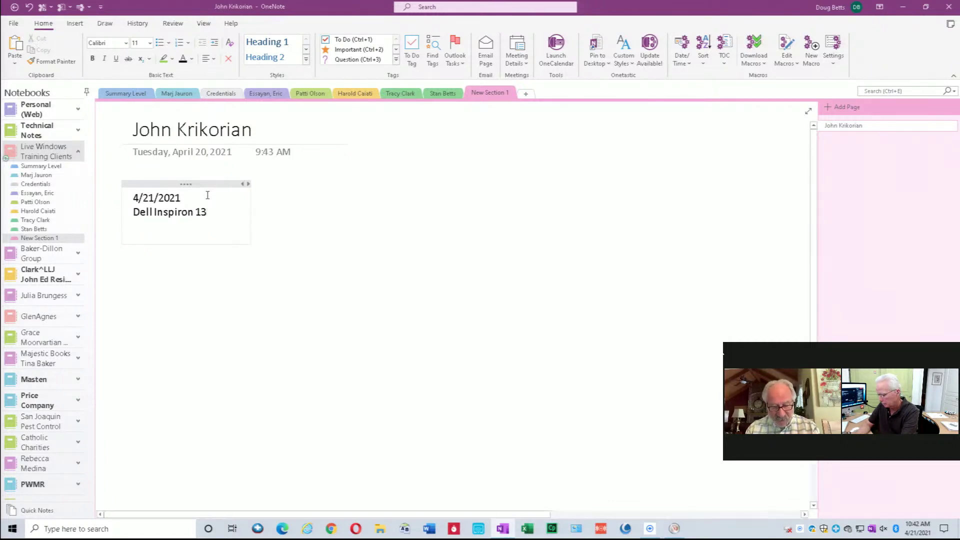
pyautogui.write(' 5')
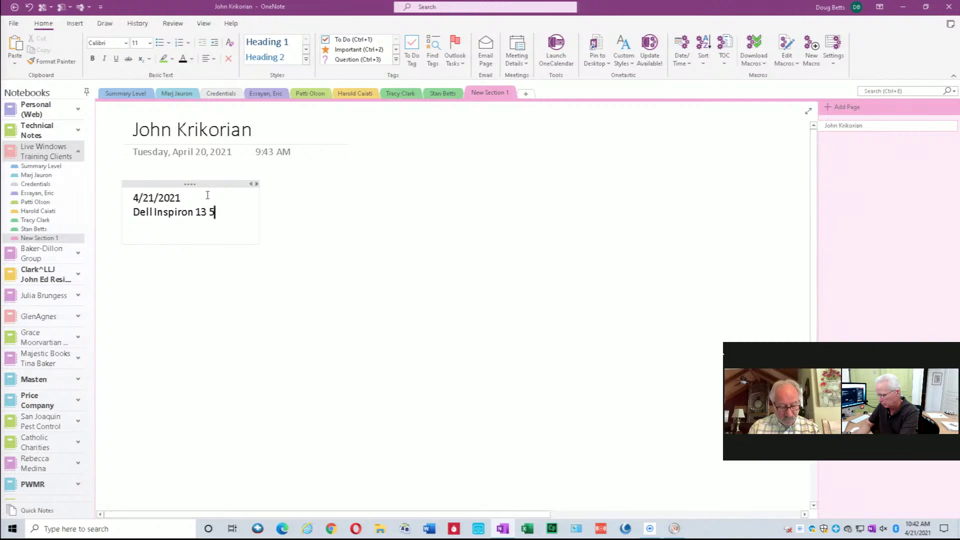
pyautogui.write('000 series')
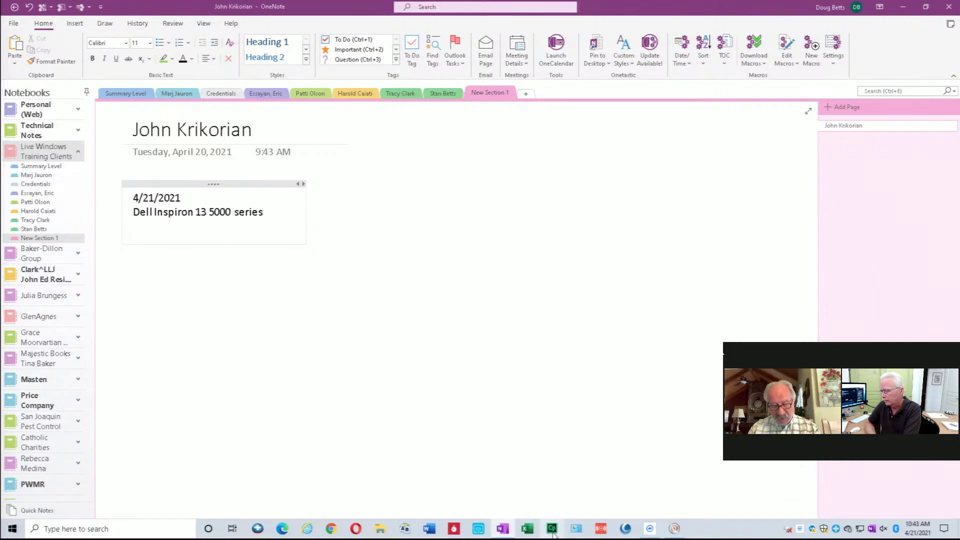
# Switch back to the remote session window and check the progress of the McAfee LiveSafe removal.
pyautogui.hotkey('alt', 'Tab')
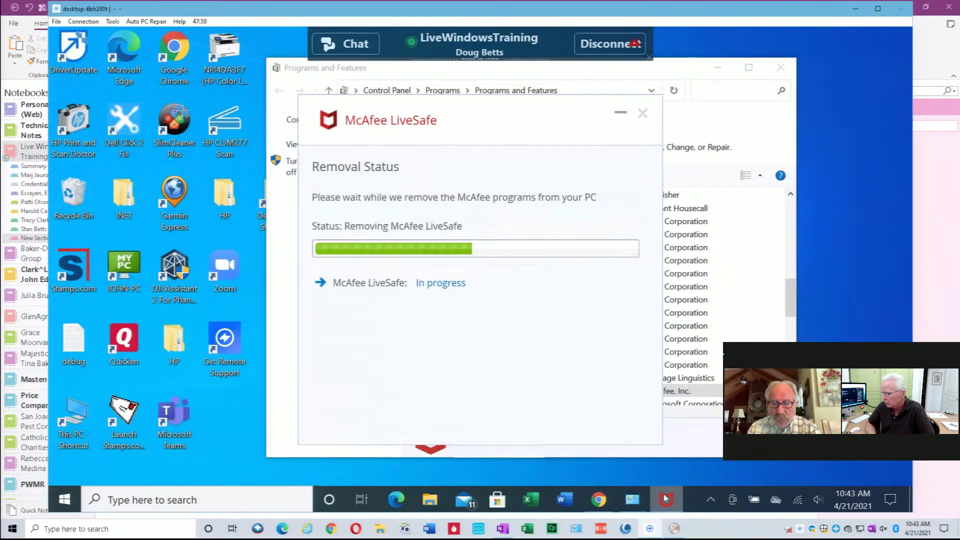
pyautogui.moveTo(666, 499)
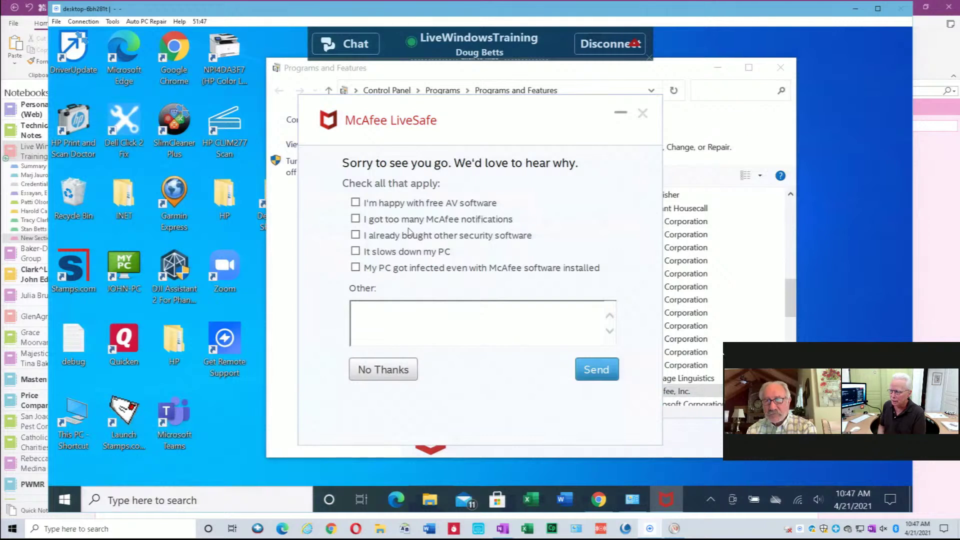
# Finish the McAfee LiveSafe removal by sending the feedback reason "It slows down my PC" and choosing to restart later.
pyautogui.click(356, 252)
pyautogui.click(592, 370)
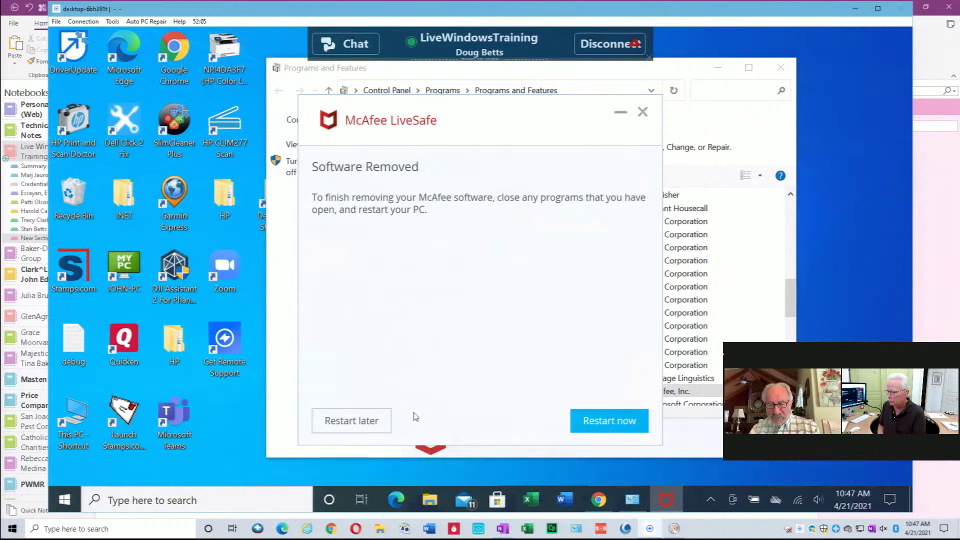
pyautogui.click(366, 425)
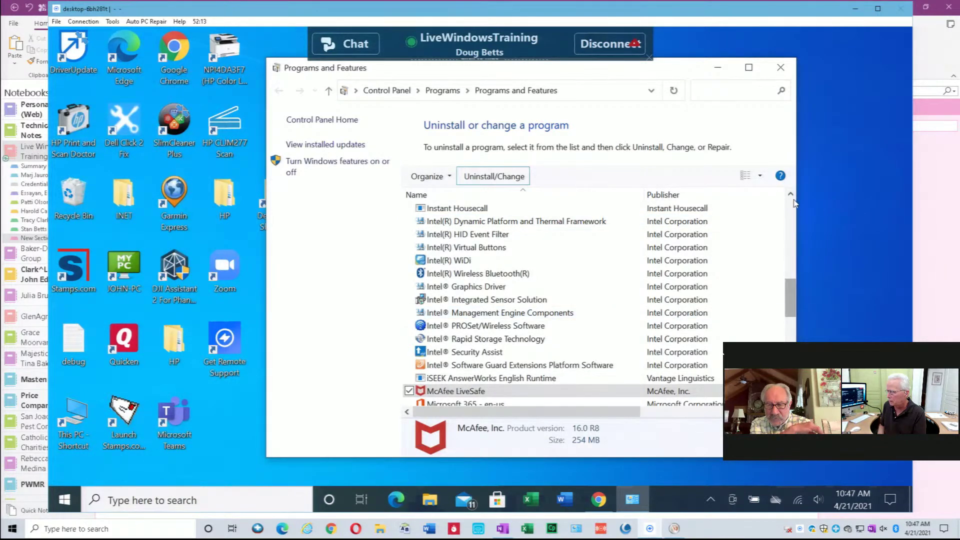
# Look through the installed programs list for other unneeded software and check the current date in the remote PC's calendar.
pyautogui.scroll(6, 791, 214)
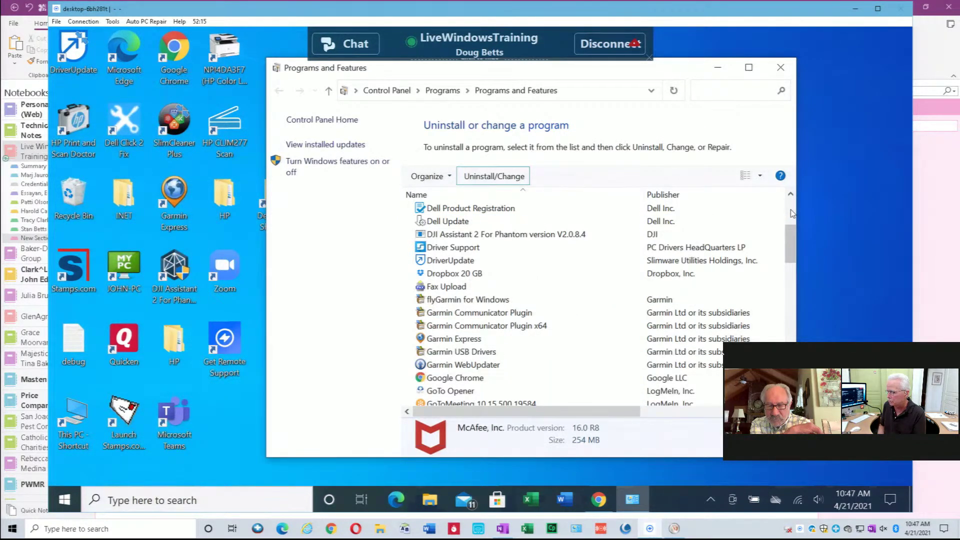
pyautogui.scroll(3, 794, 251)
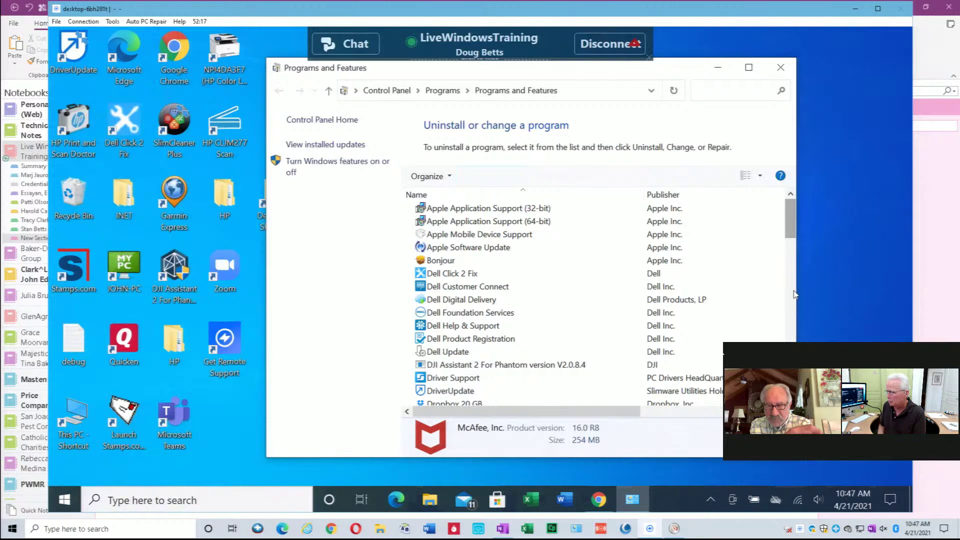
pyautogui.scroll(-2, 792, 328)
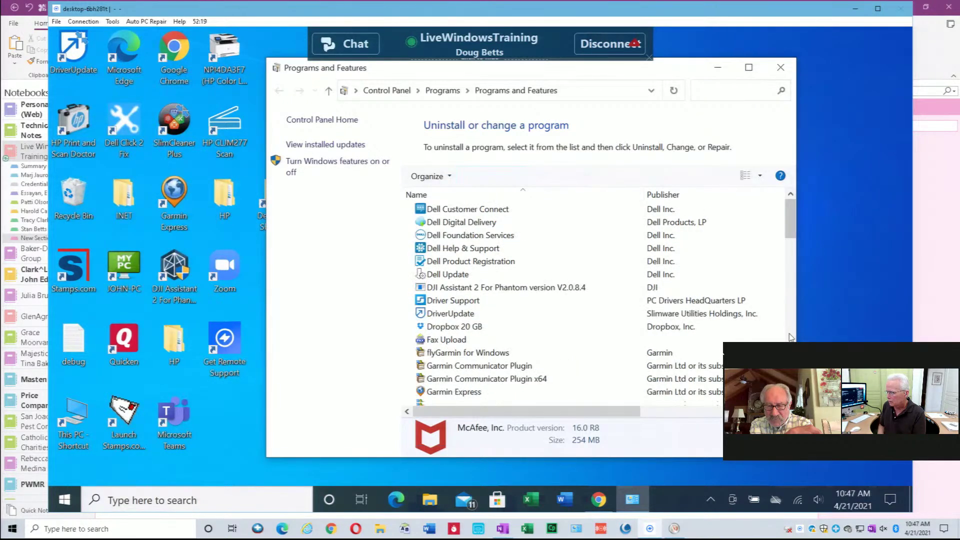
pyautogui.scroll(-3, 792, 337)
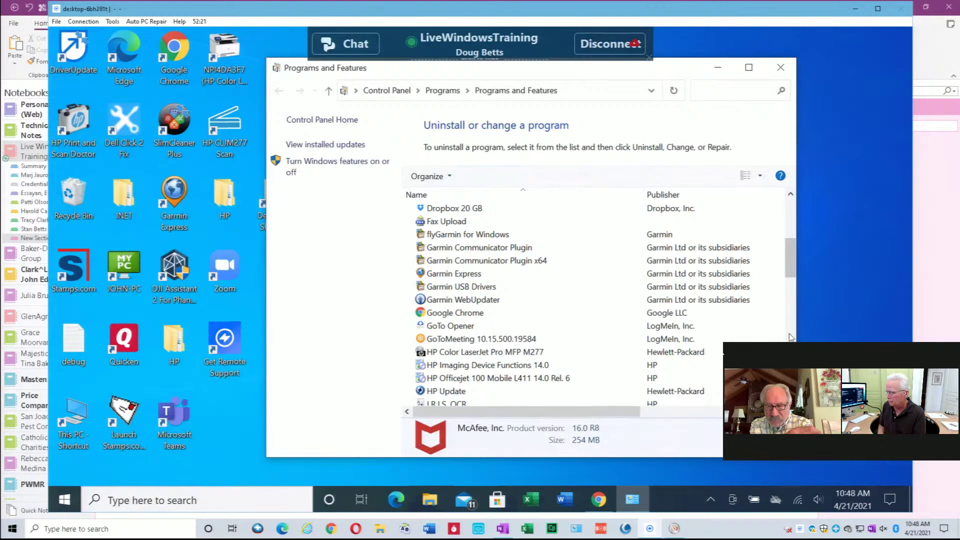
pyautogui.scroll(-1, 791, 341)
pyautogui.scroll(-4, 723, 352)
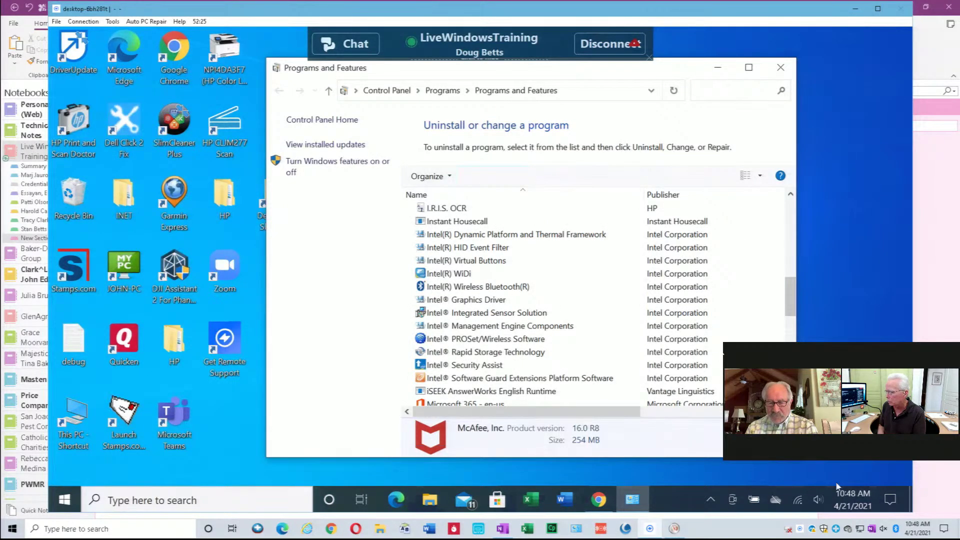
pyautogui.scroll(-5, 723, 353)
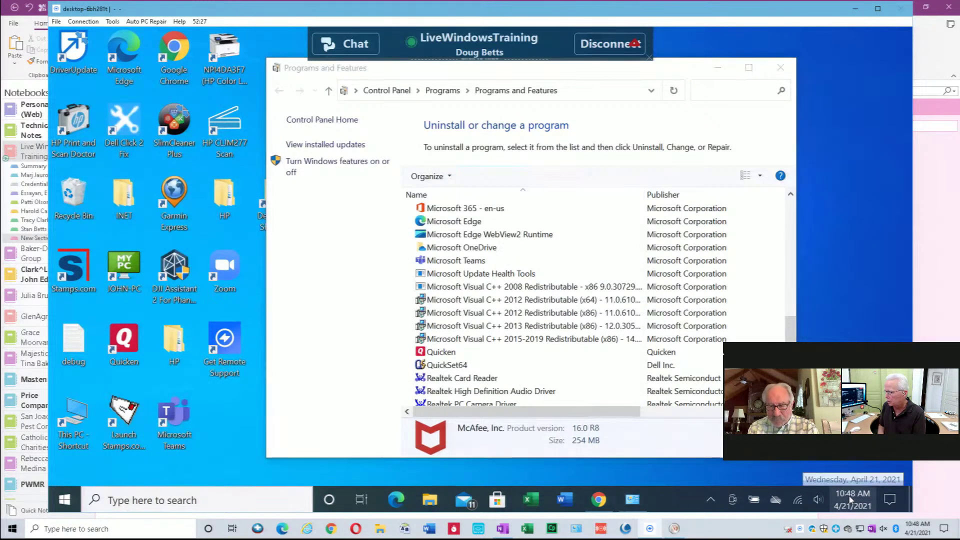
pyautogui.click(851, 499)
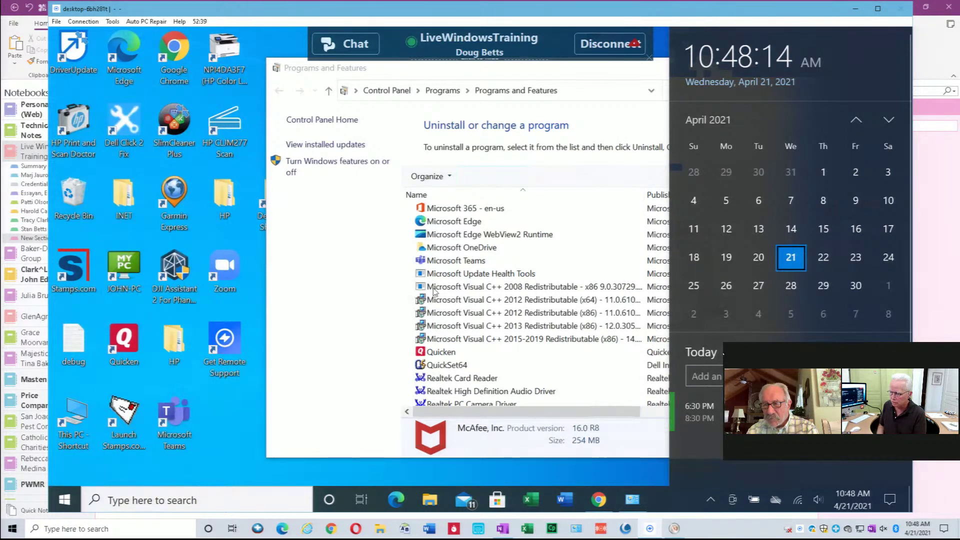
pyautogui.click(239, 428)
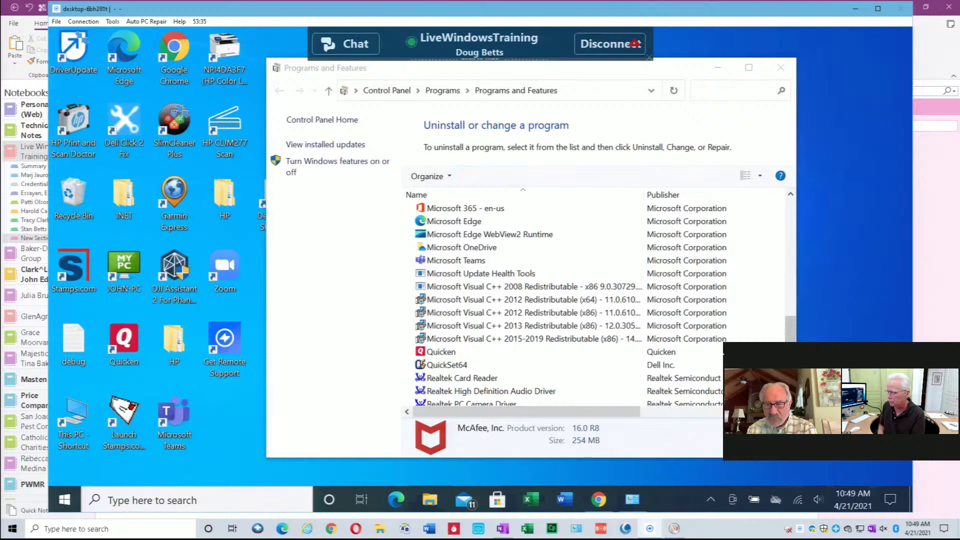
# Uninstall WebAdvisor by McAfee, allowing the change to the device, declining to keep web protection and letting all browser windows close.
pyautogui.scroll(-5, 550, 300)
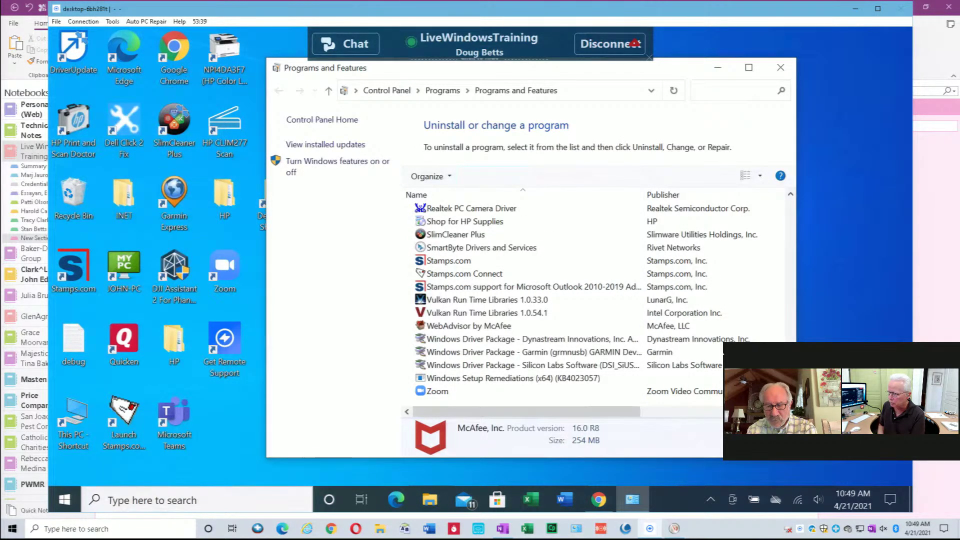
pyautogui.click(445, 265)
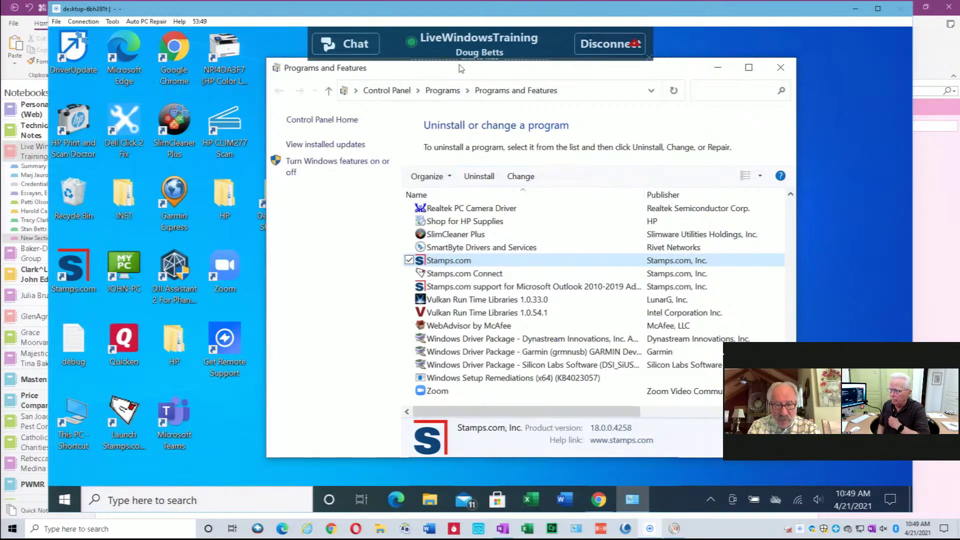
pyautogui.moveTo(460, 76); pyautogui.dragTo(569, 103)
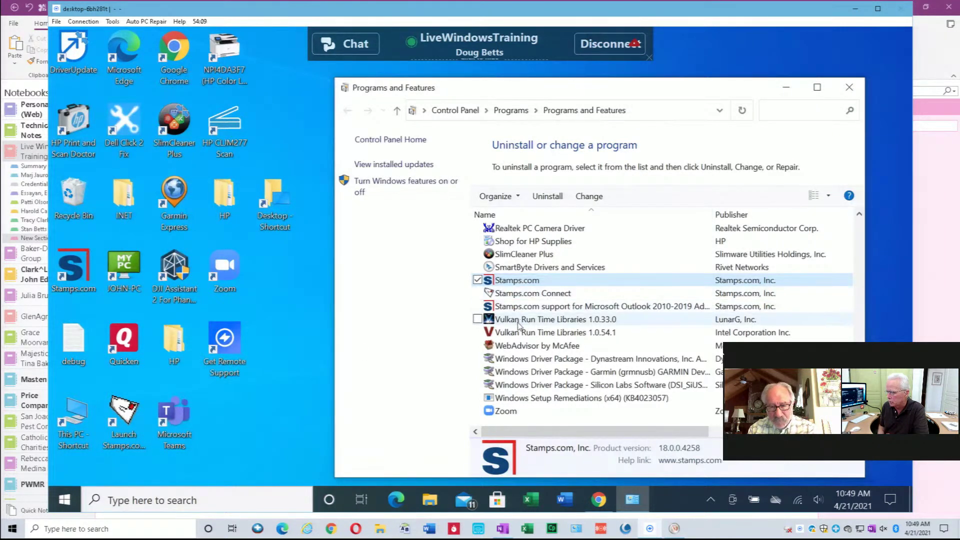
pyautogui.click(527, 349)
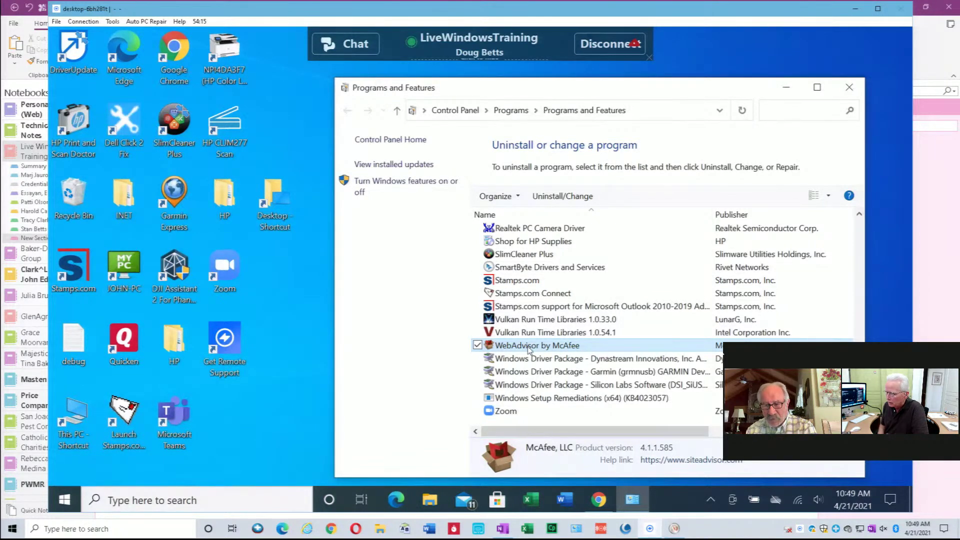
pyautogui.click(557, 197)
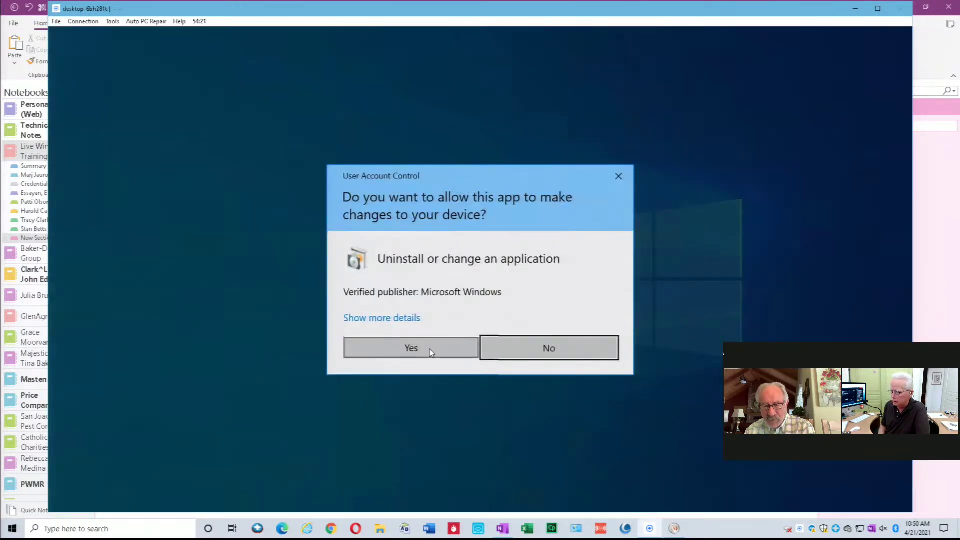
pyautogui.click(418, 348)
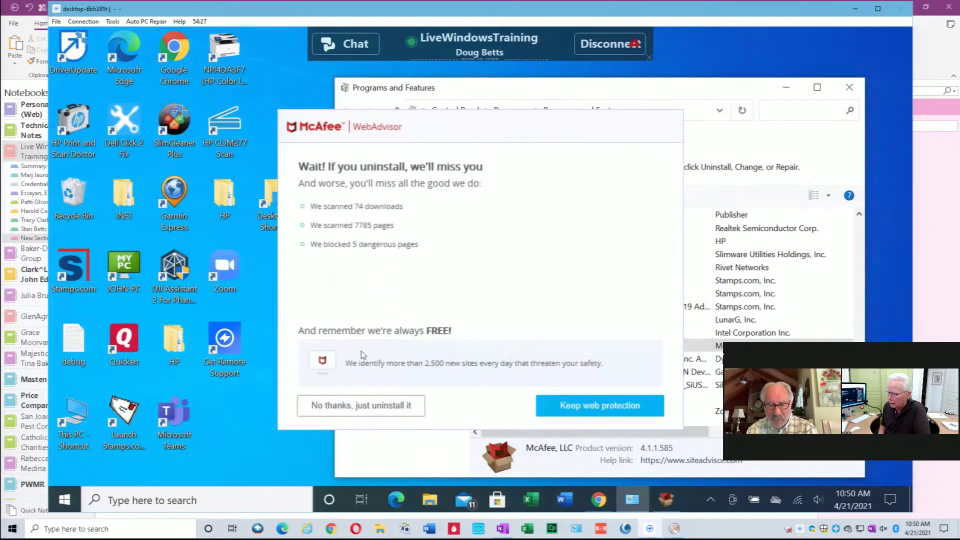
pyautogui.click(390, 412)
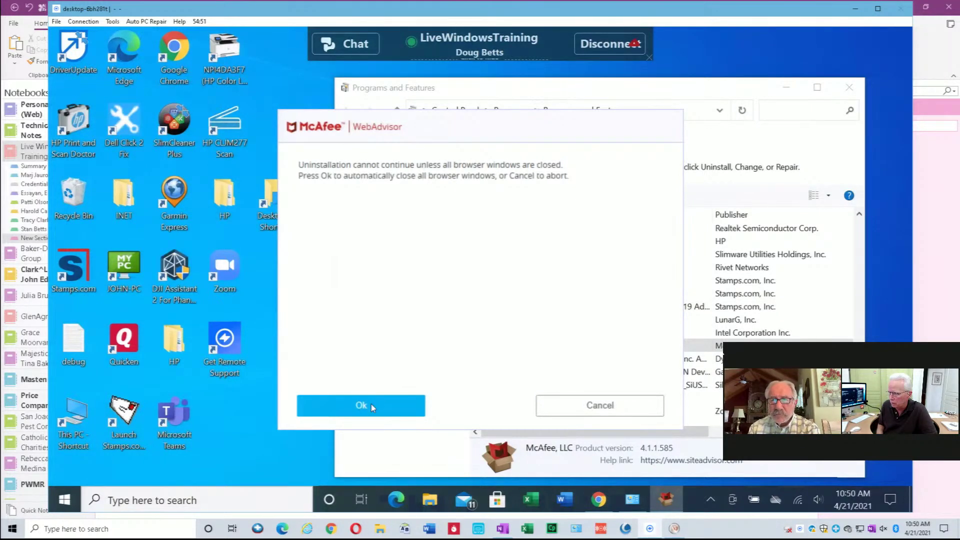
pyautogui.click(371, 404)
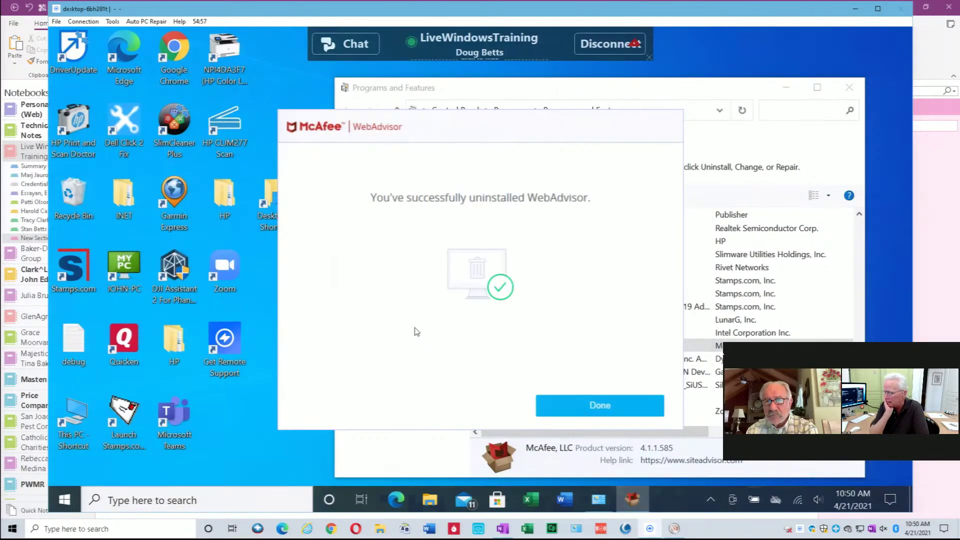
pyautogui.click(588, 402)
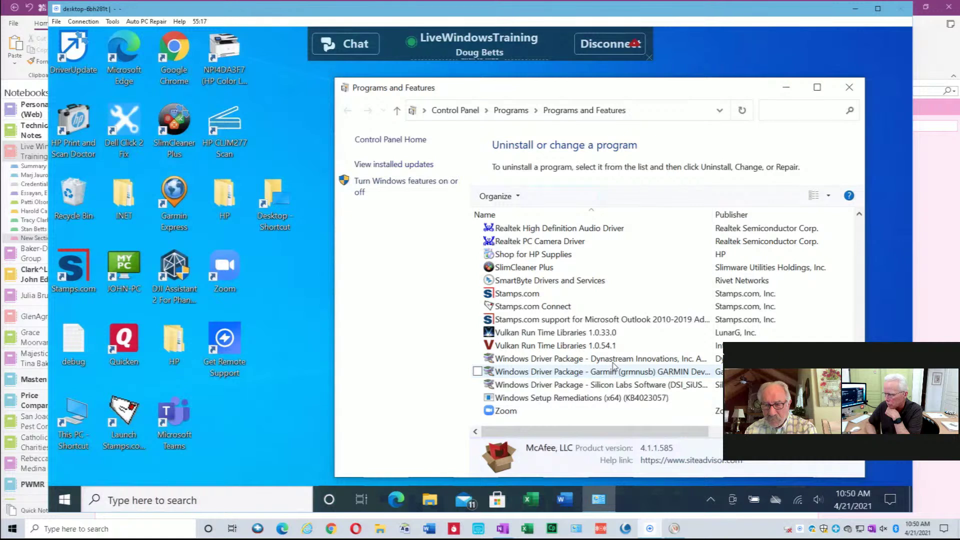
# Uninstall SlimCleaner Plus, allowing the change to the device and moving the Windows Installer dialog clear of the programs list.
pyautogui.click(525, 271)
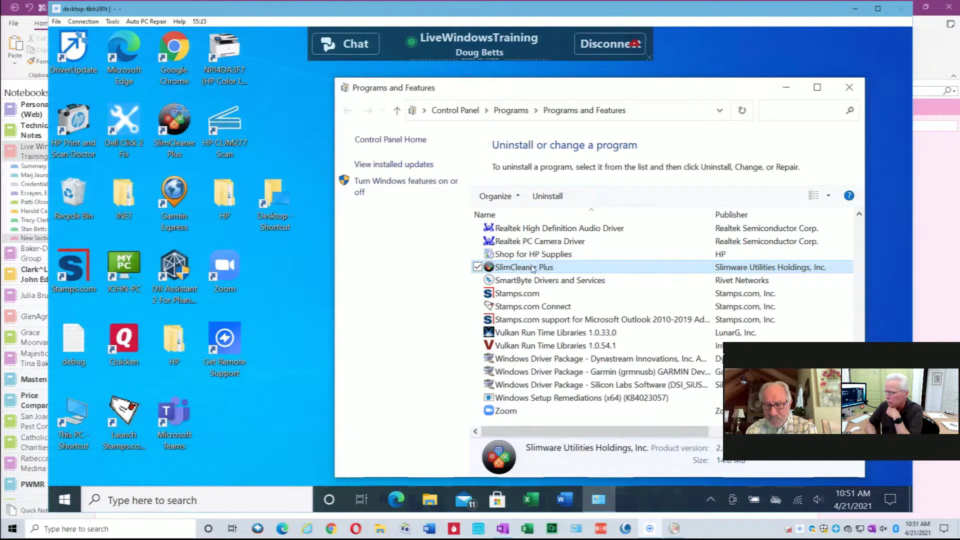
pyautogui.click(547, 197)
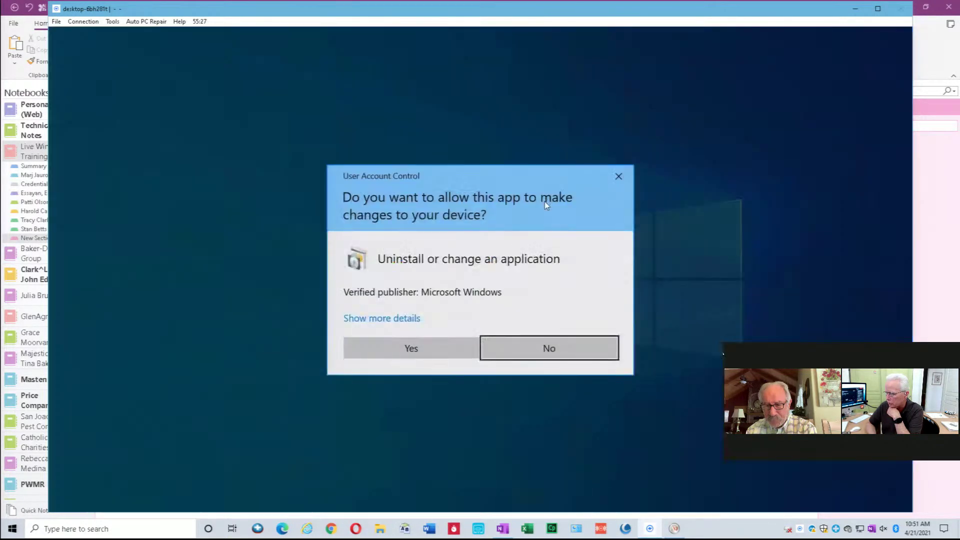
pyautogui.click(440, 350)
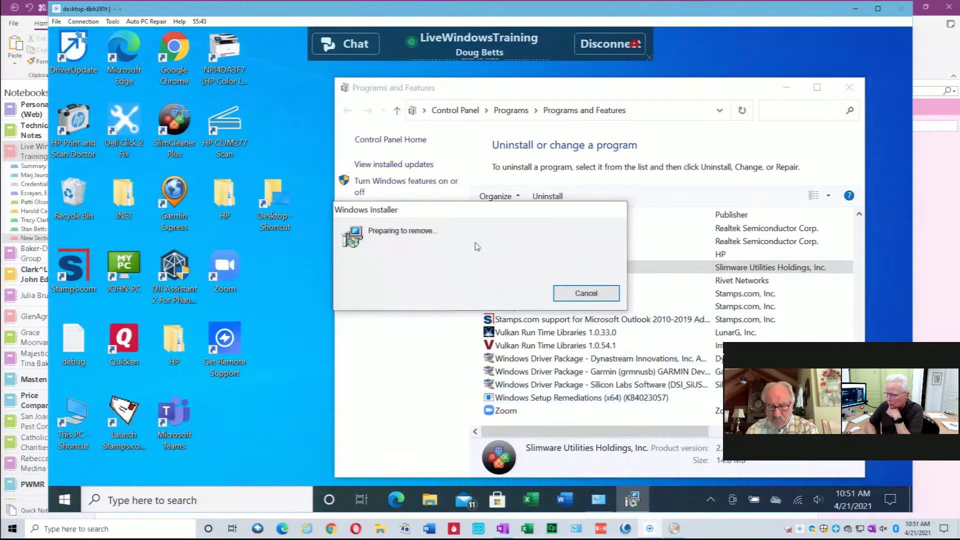
pyautogui.moveTo(425, 220); pyautogui.dragTo(190, 259)
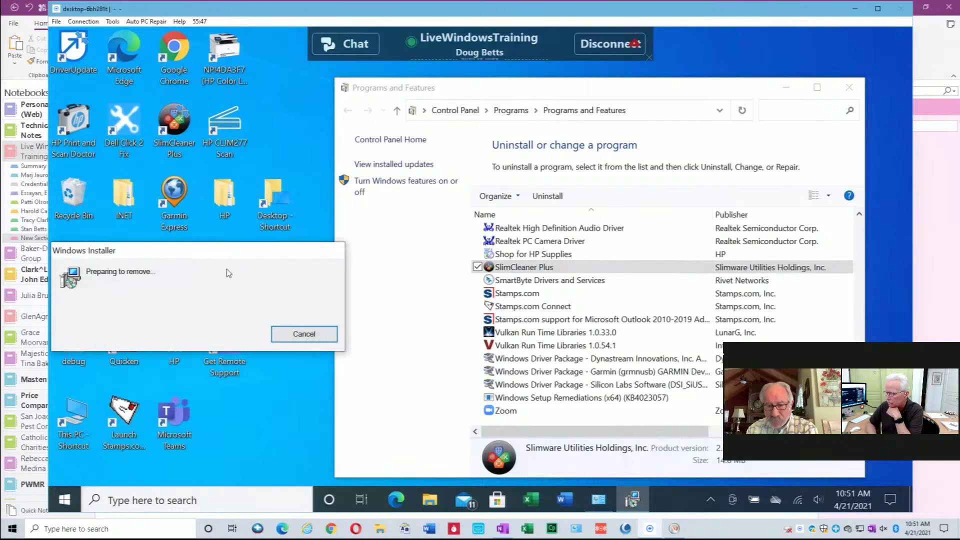
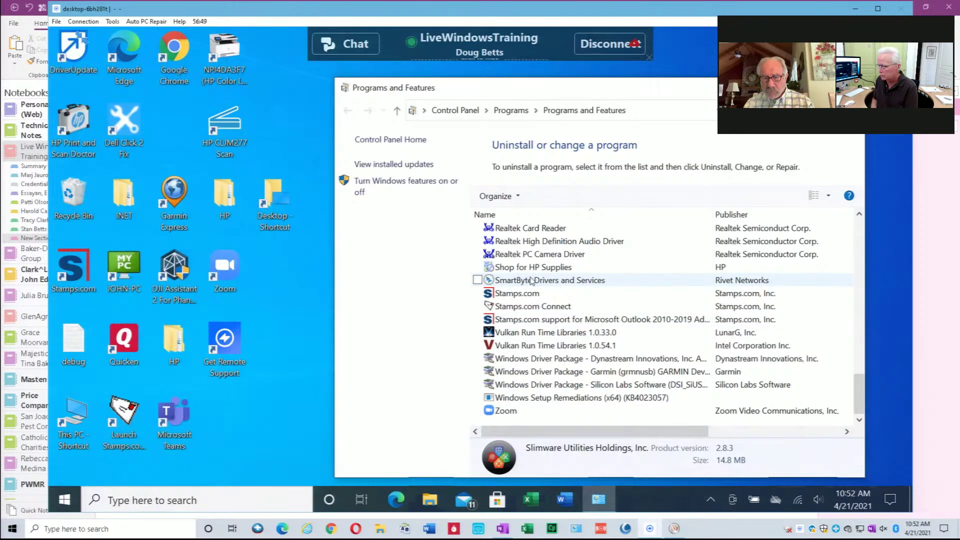
# Start uninstalling SmartByte Drivers and Services, confirm the removal and move the Windows Installer dialog away from the programs list.
pyautogui.click(548, 282)
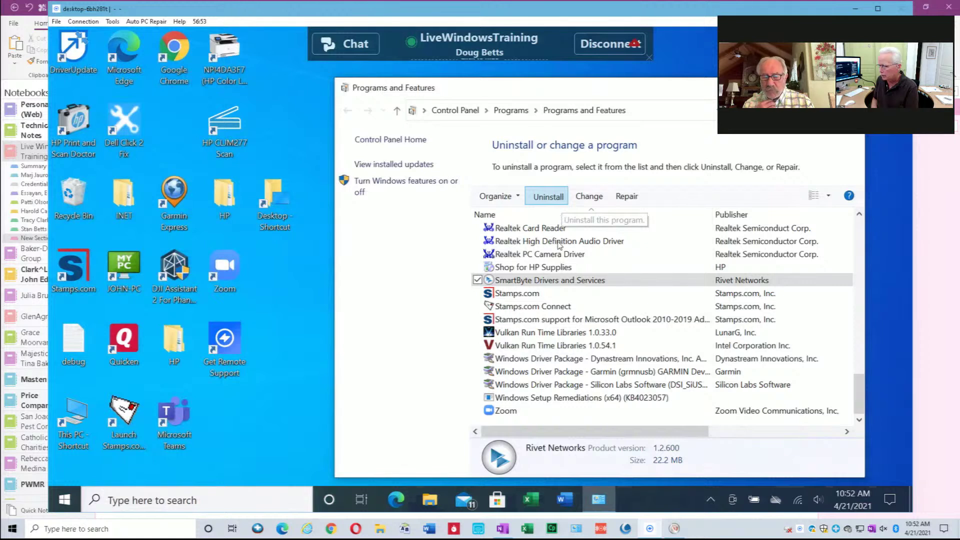
pyautogui.click(550, 197)
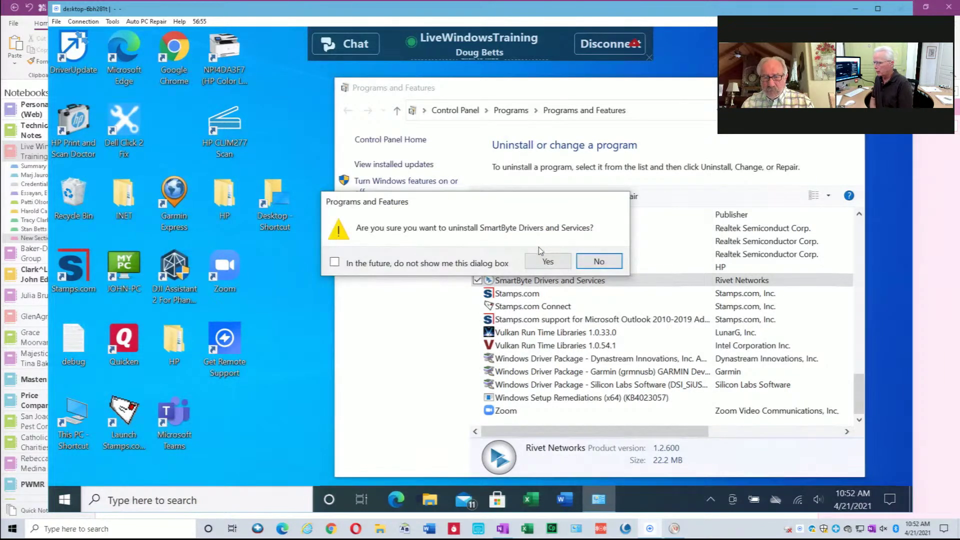
pyautogui.click(547, 267)
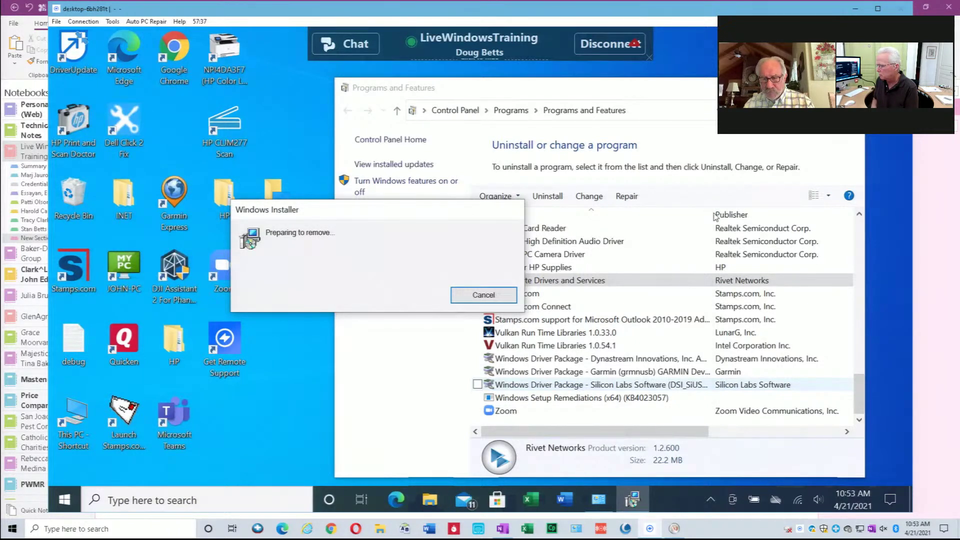
pyautogui.click(548, 375)
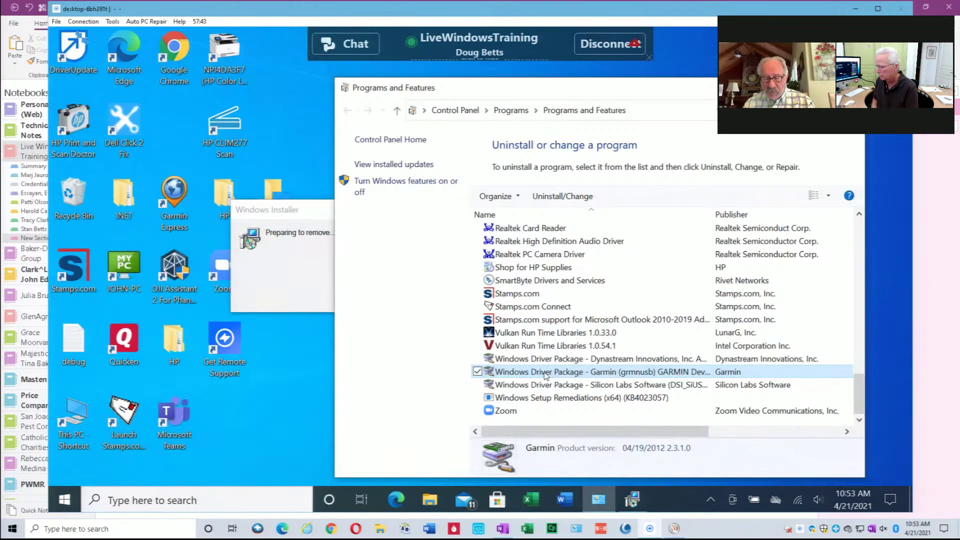
pyautogui.click(297, 253)
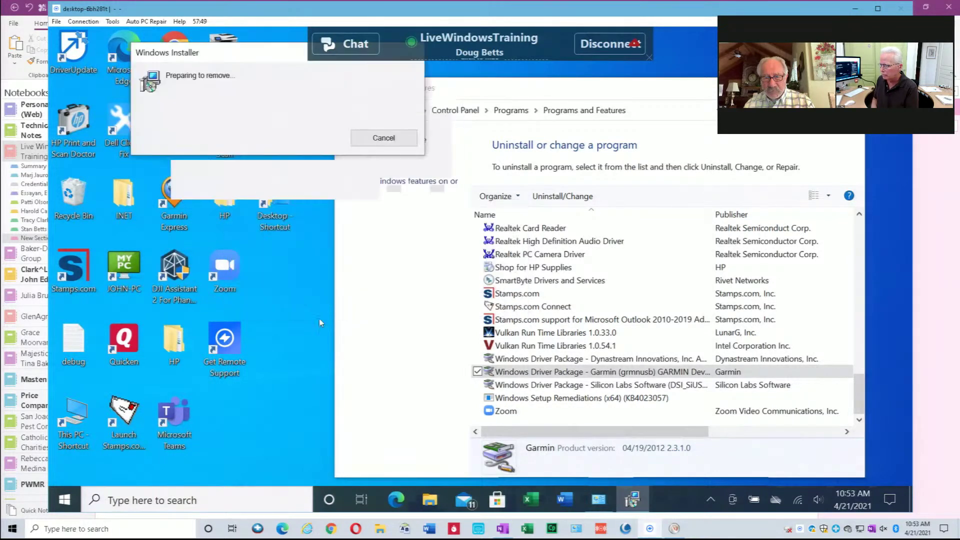
pyautogui.click(336, 401)
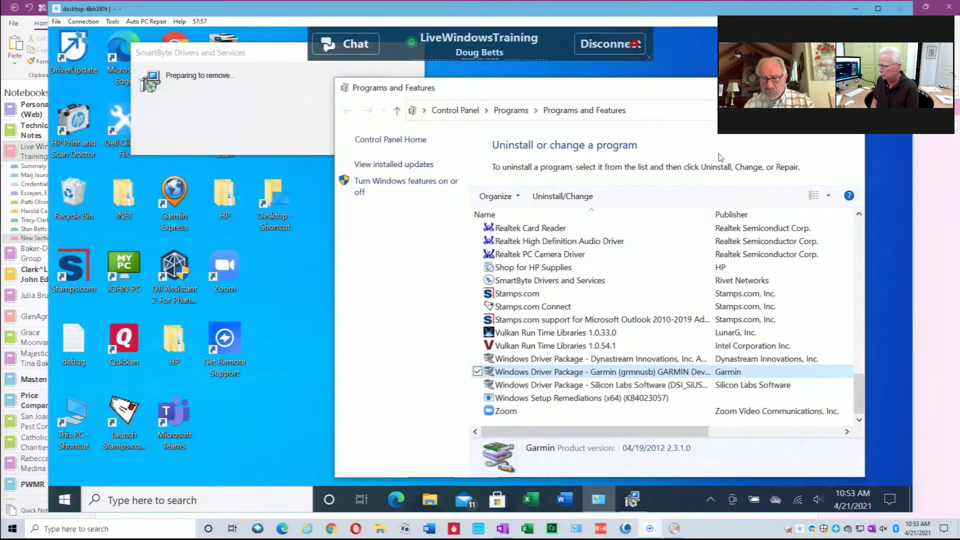
# Maximize Programs and Features with the Name column fitted to its contents, and sort the programs by installation date, newest first.
pyautogui.press('super+Up')
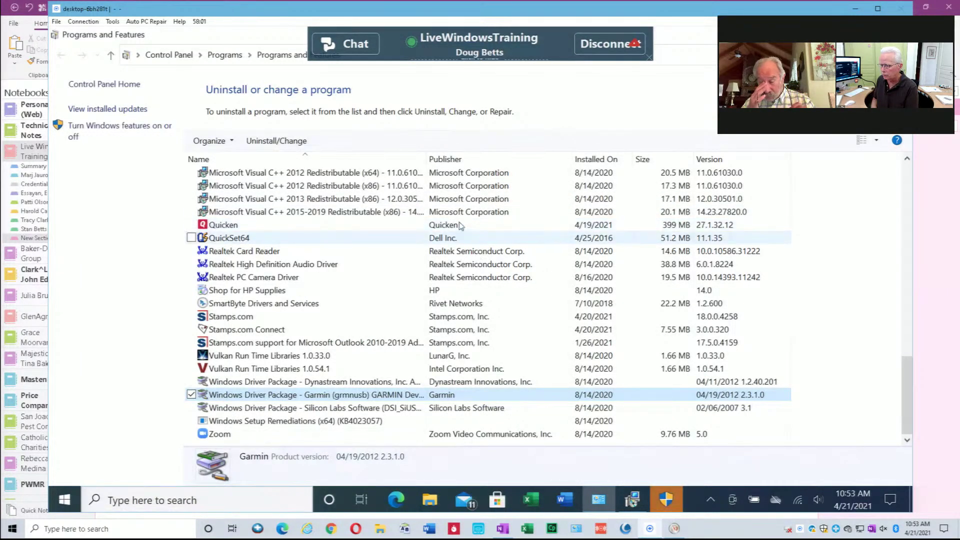
pyautogui.doubleClick(427, 159)
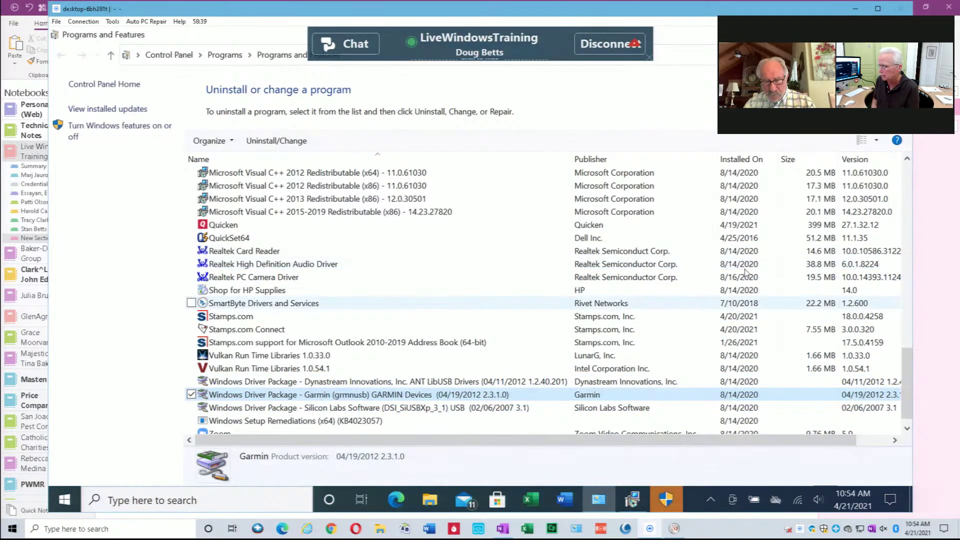
pyautogui.click(738, 162)
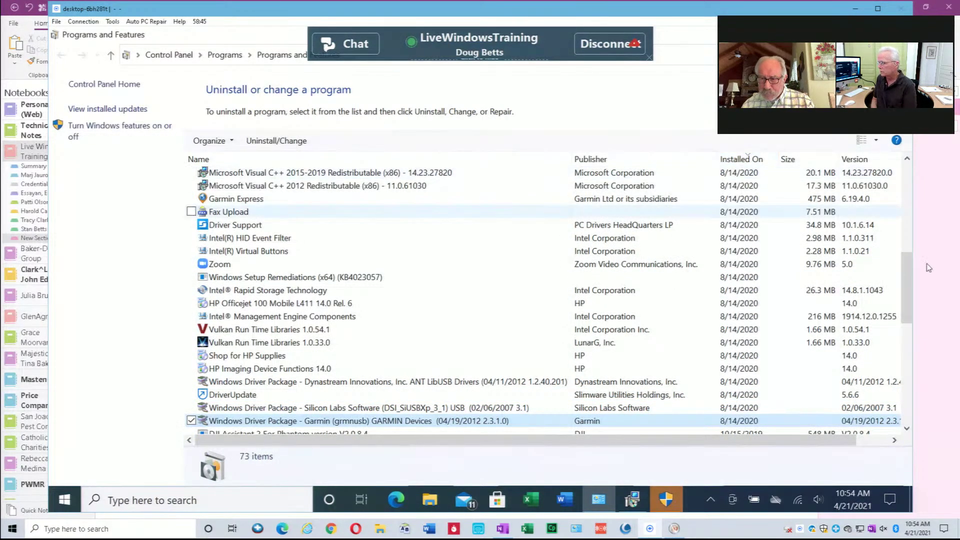
pyautogui.scroll(4, 908, 278)
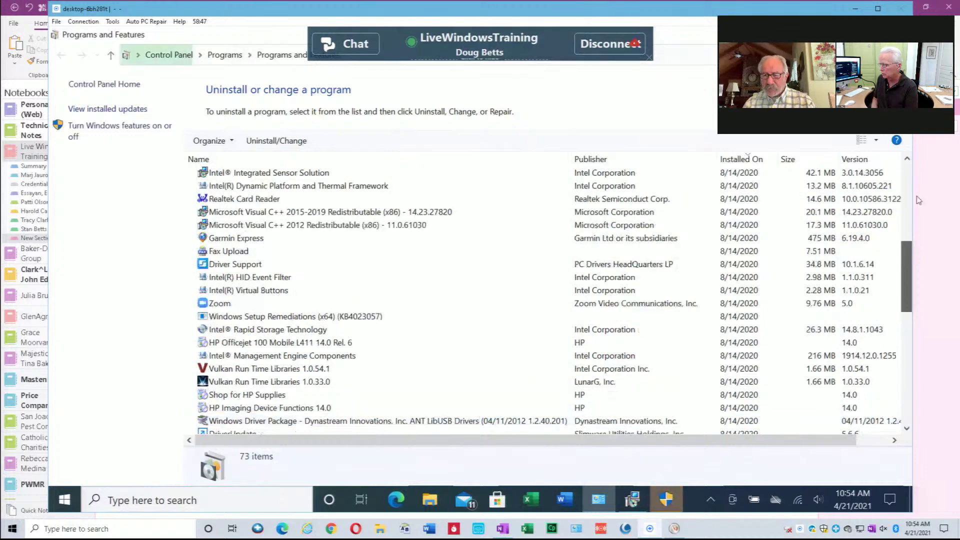
pyautogui.scroll(2, 909, 167)
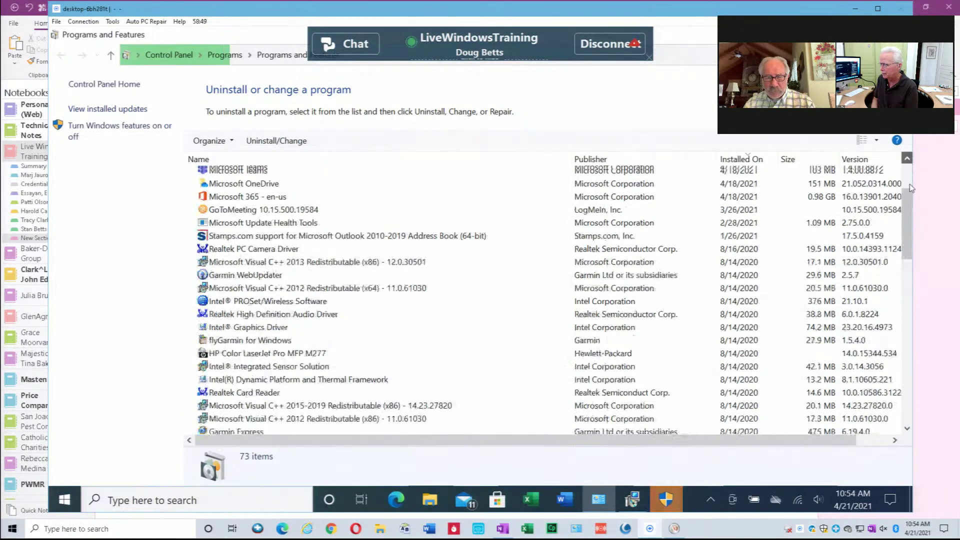
# Look through the programs ordered by installation date, and sort them alphabetically by name to check for more unneeded software.
pyautogui.scroll(1, 907, 213)
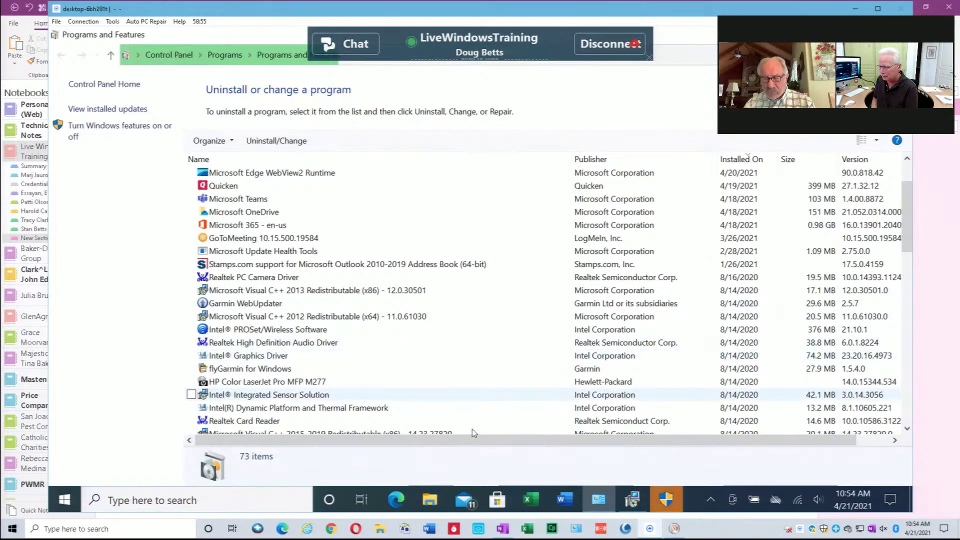
pyautogui.click(908, 408)
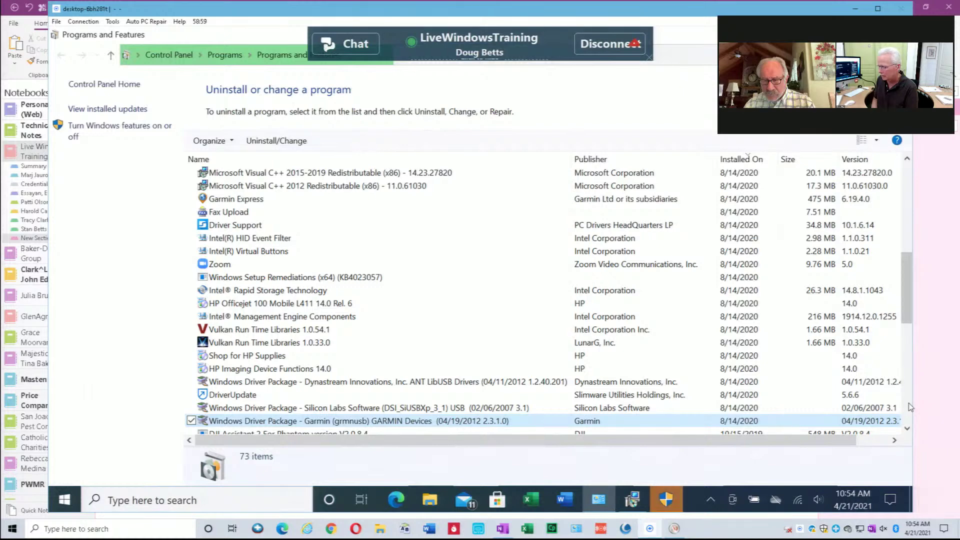
pyautogui.click(909, 408)
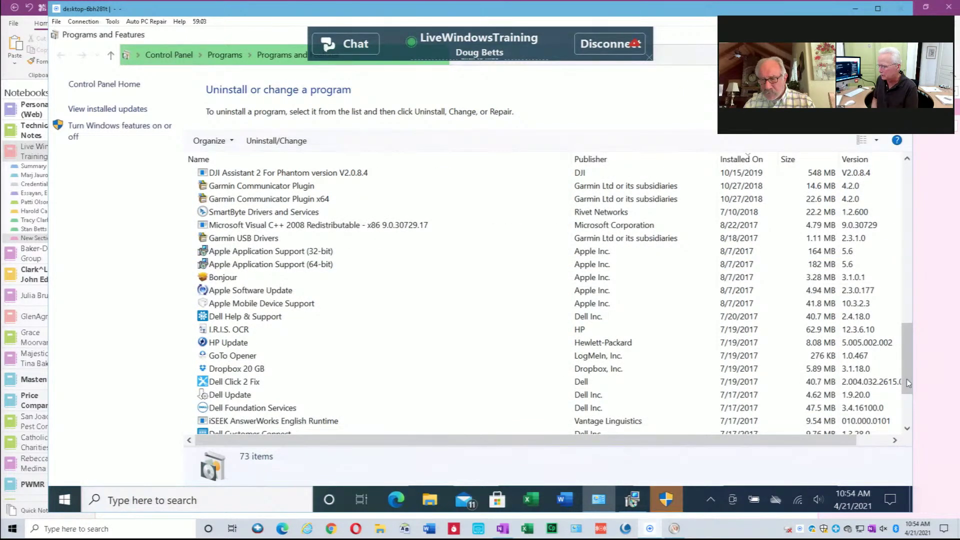
pyautogui.scroll(5, 910, 346)
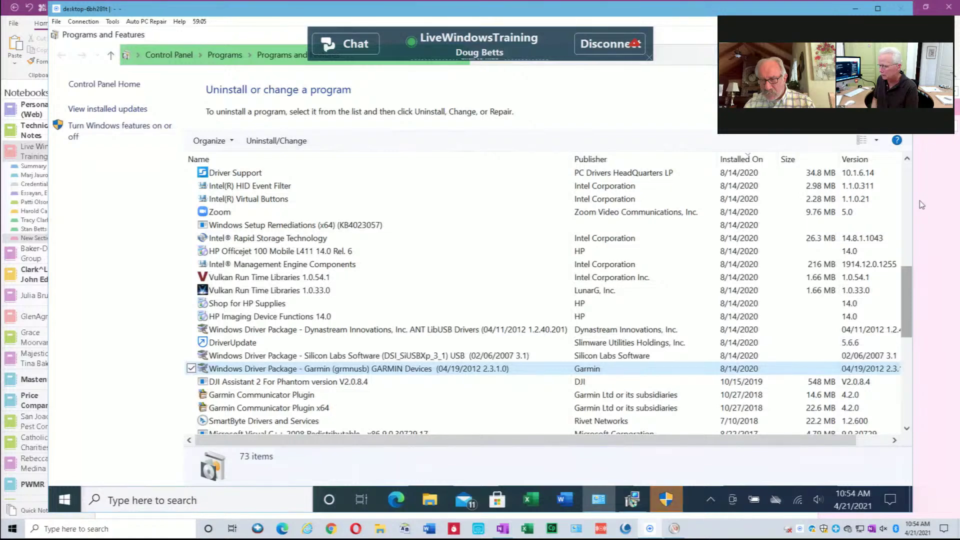
pyautogui.click(338, 163)
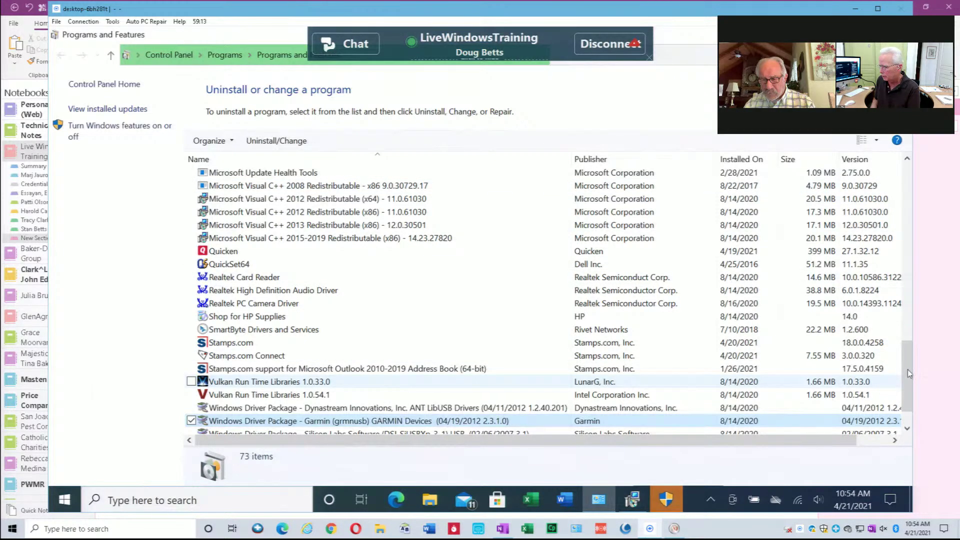
pyautogui.scroll(1, 908, 355)
pyautogui.scroll(2, 909, 352)
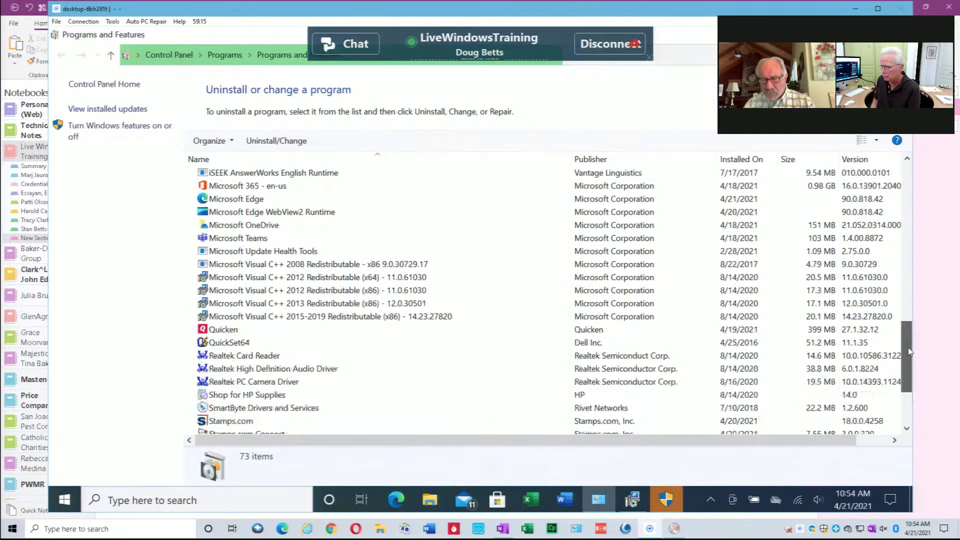
pyautogui.scroll(2, 910, 335)
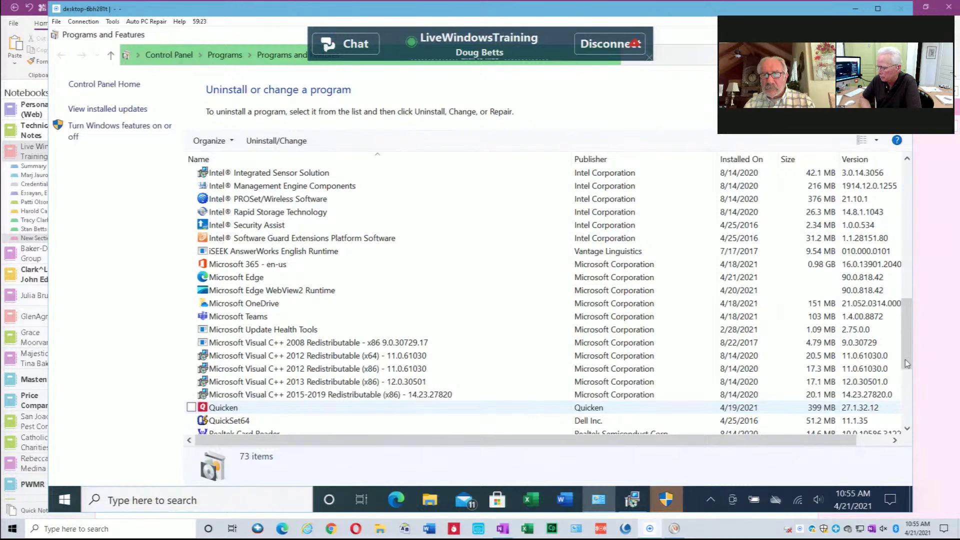
pyautogui.moveTo(909, 349); pyautogui.dragTo(909, 432)
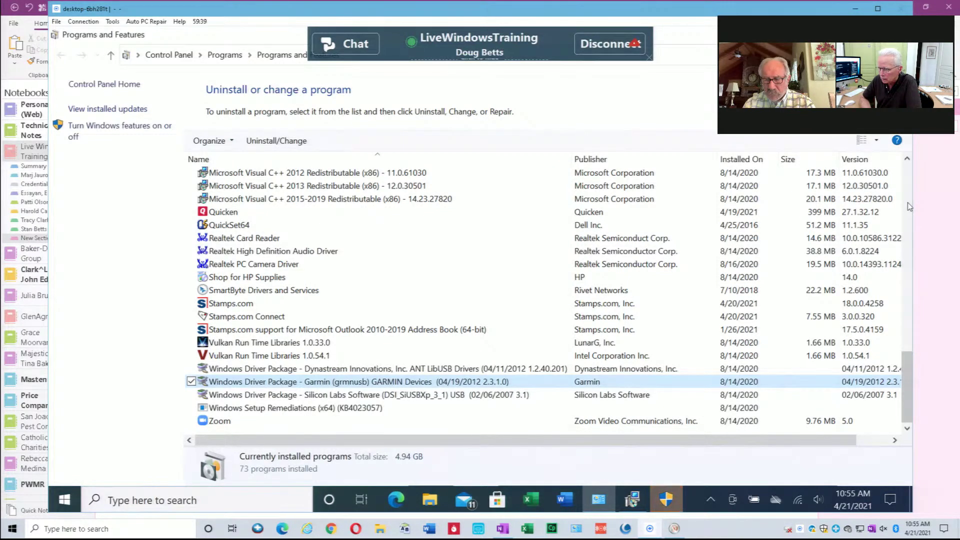
# Try to uninstall Shop for HP Supplies while the SmartByte removal is still pending, and dismiss the notice.
pyautogui.click(289, 279)
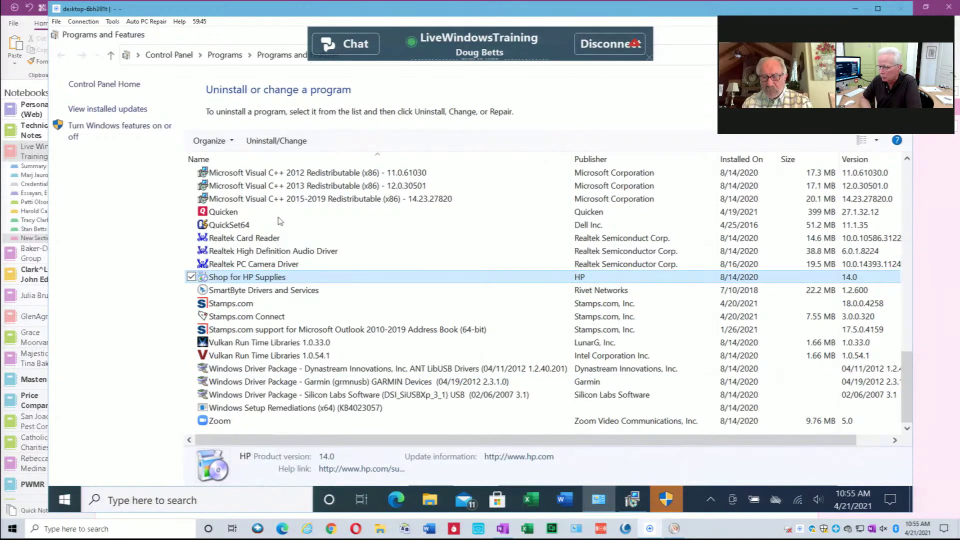
pyautogui.click(285, 142)
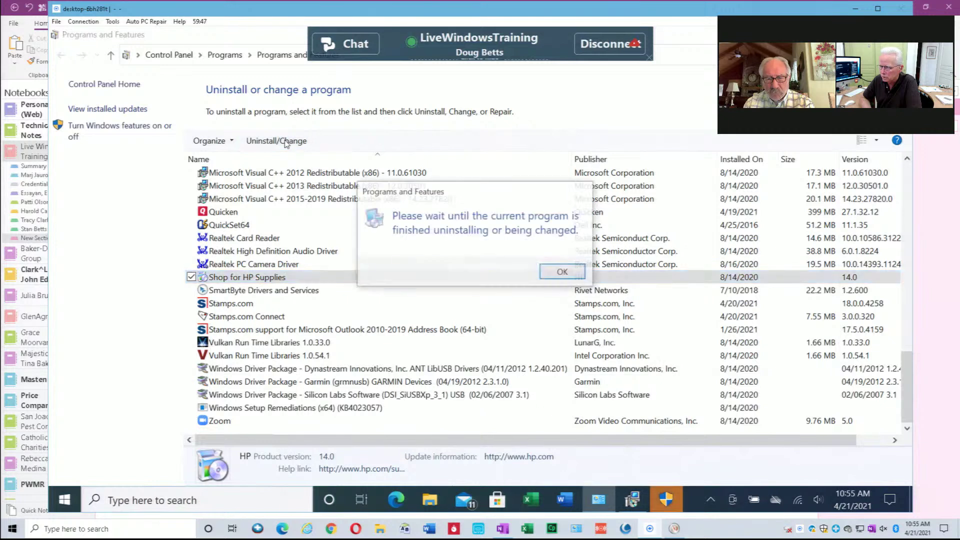
pyautogui.click(561, 274)
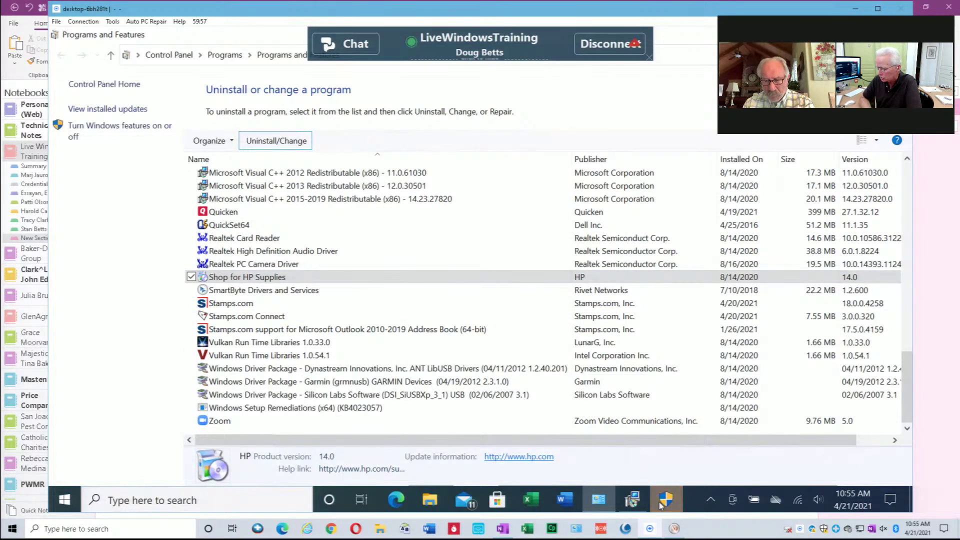
# Complete the pending SmartByte Drivers and Services removal, allowing the app to change the device and agreeing to the required reboot.
pyautogui.moveTo(664, 504)
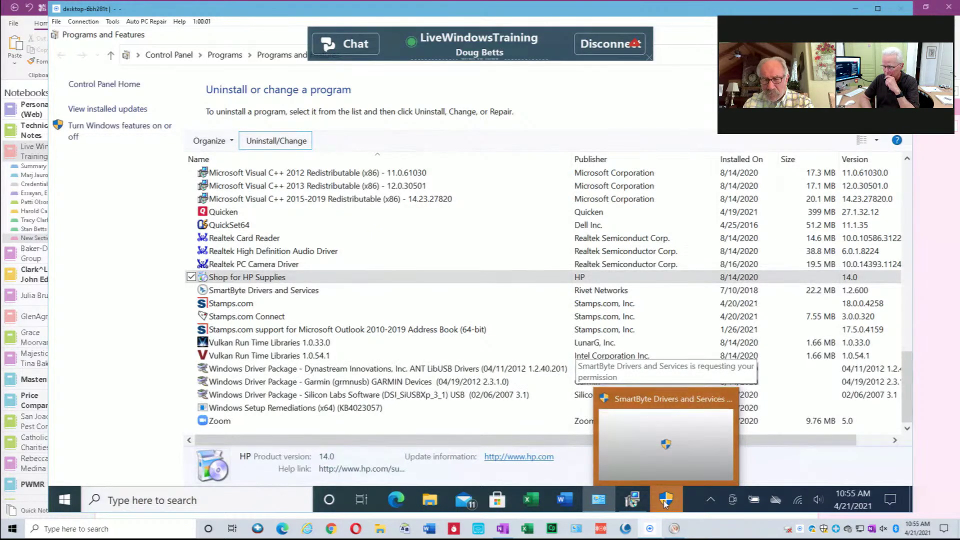
pyautogui.click(664, 479)
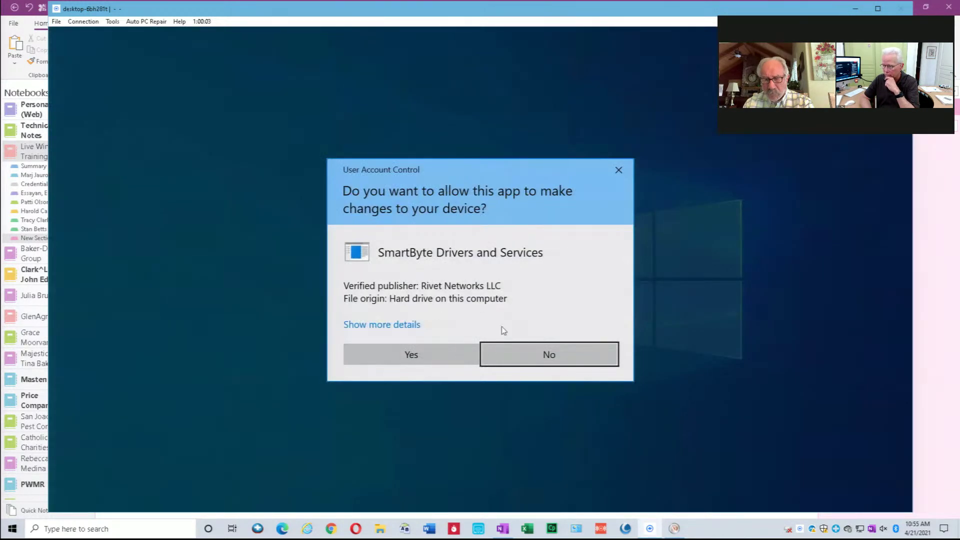
pyautogui.click(433, 355)
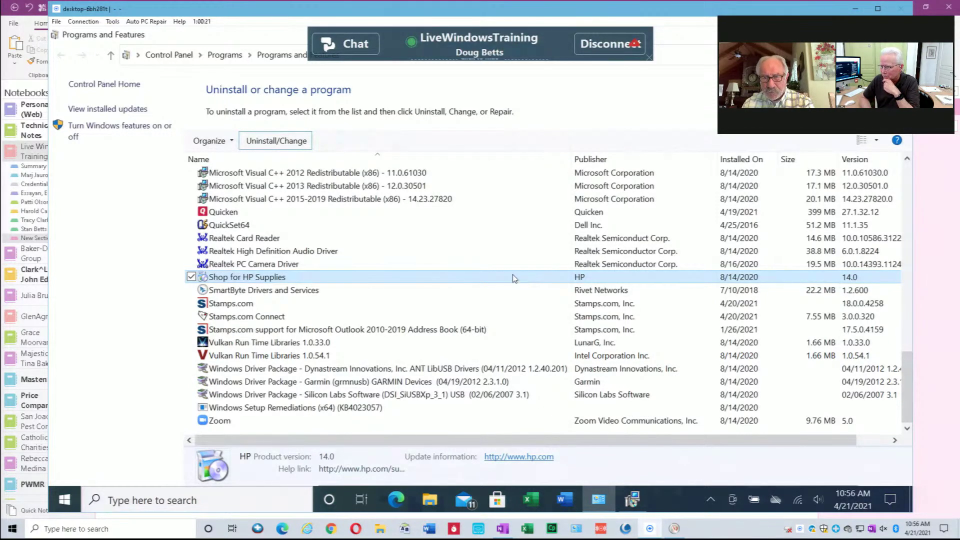
pyautogui.click(292, 144)
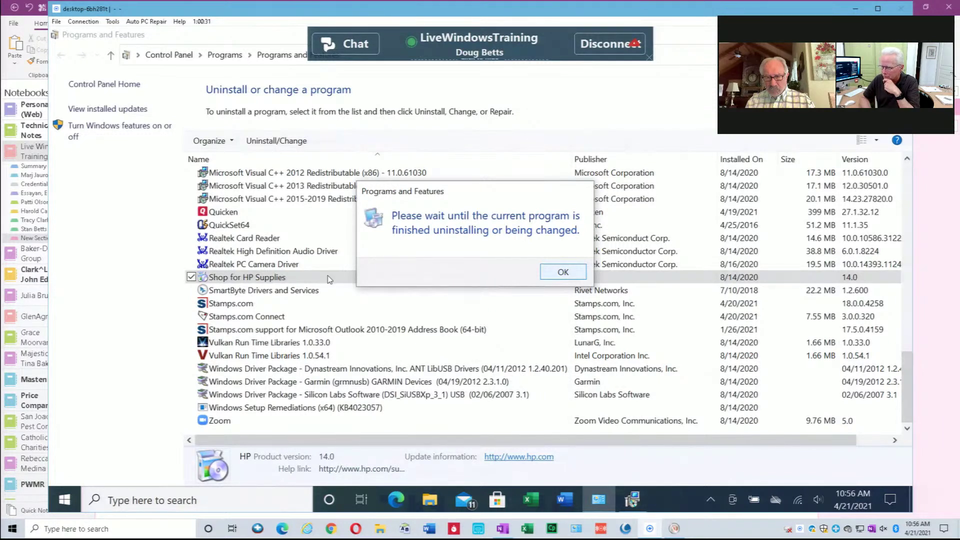
pyautogui.press('Return')
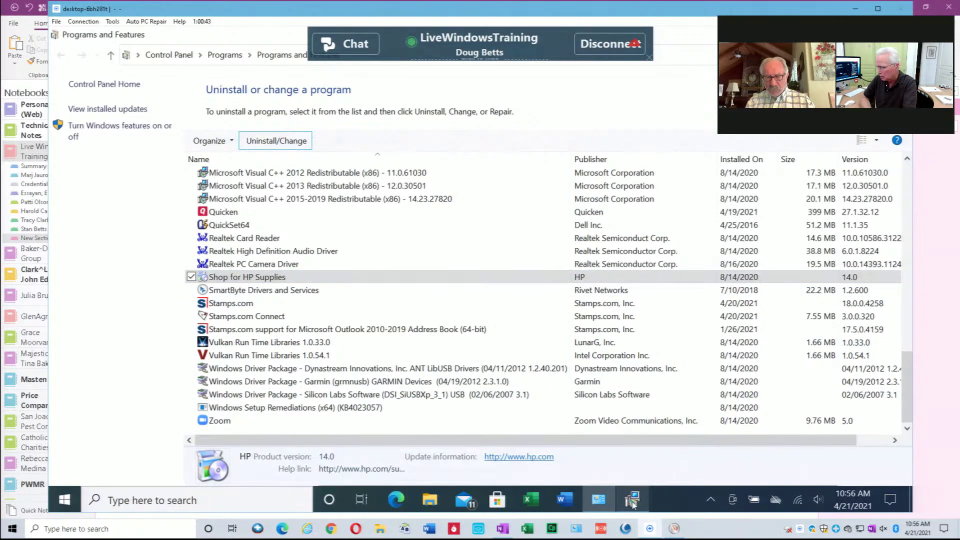
pyautogui.moveTo(633, 504)
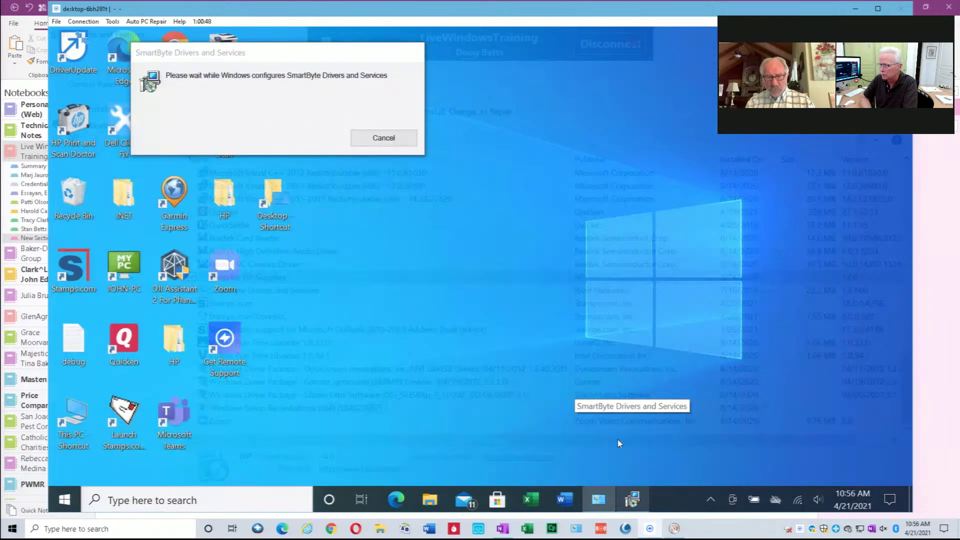
pyautogui.click(619, 440)
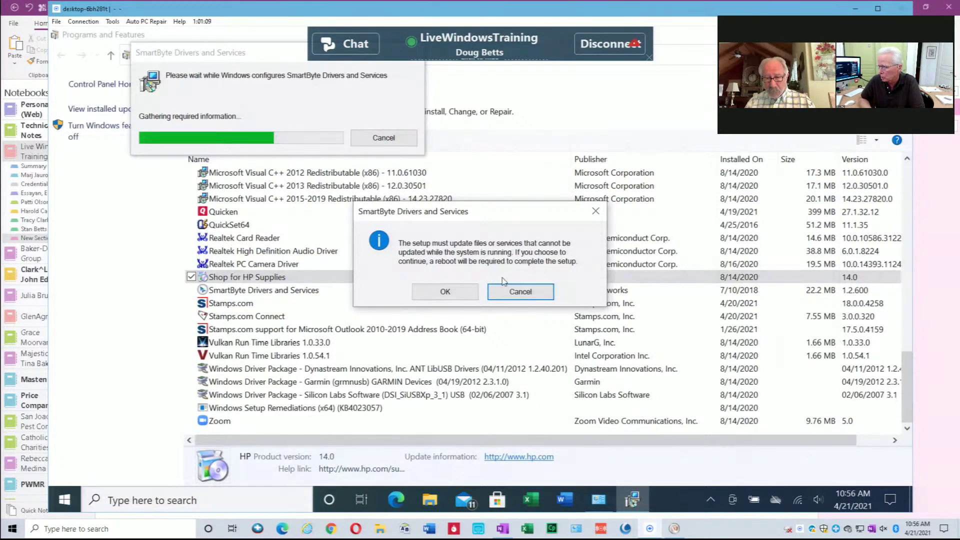
pyautogui.click(445, 294)
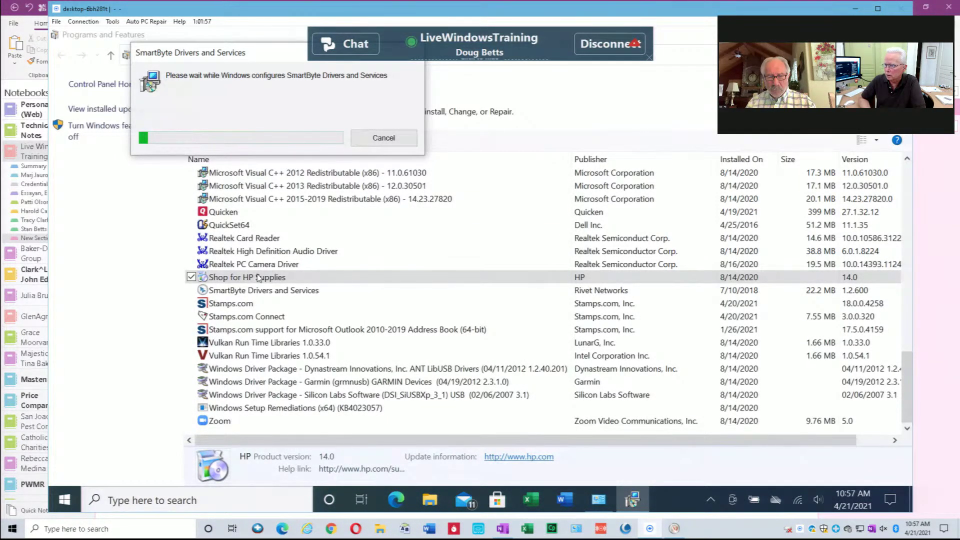
pyautogui.click(238, 278)
pyautogui.click(143, 272)
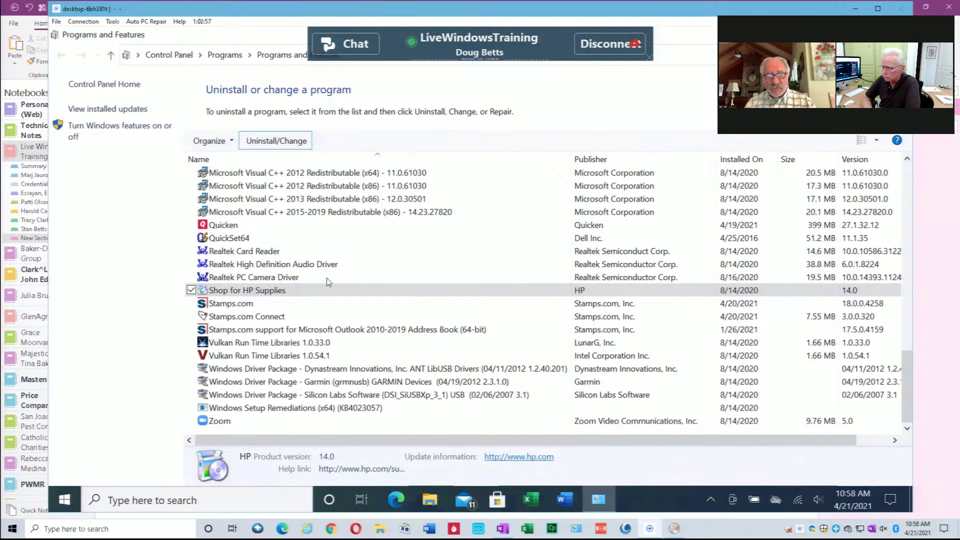
# Uninstall Shop for HP Supplies, allowing the change to the device, confirming the removal and closing the HP cleanup window.
pyautogui.click(254, 279)
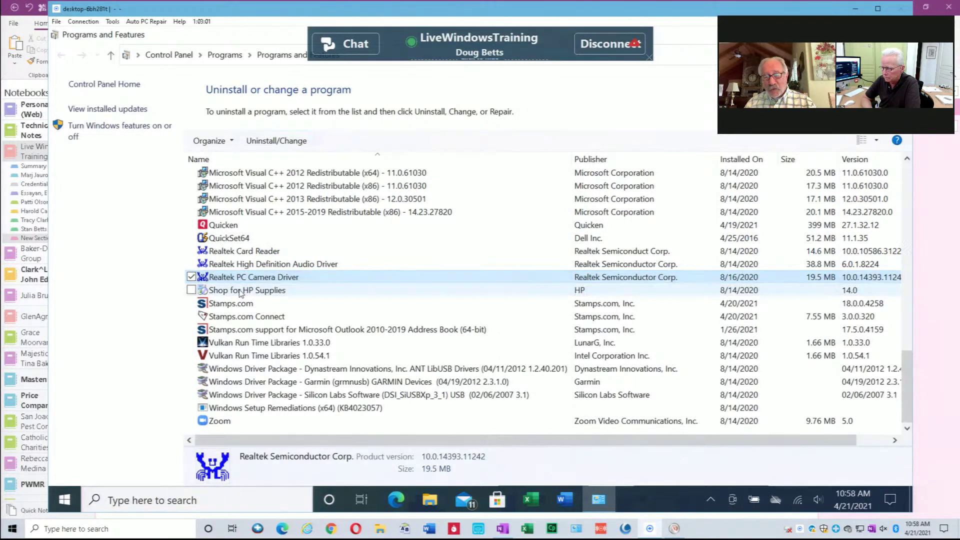
pyautogui.click(241, 292)
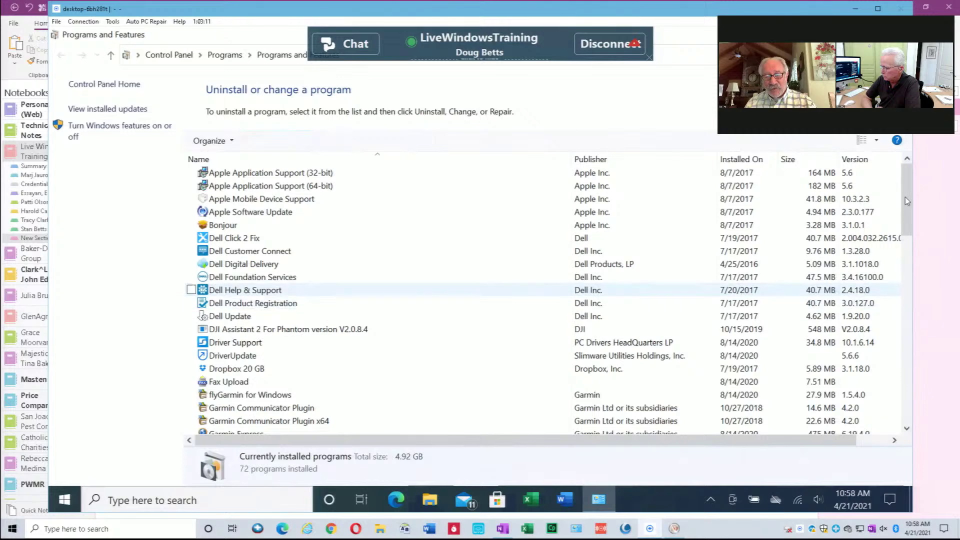
pyautogui.scroll(-5, 903, 395)
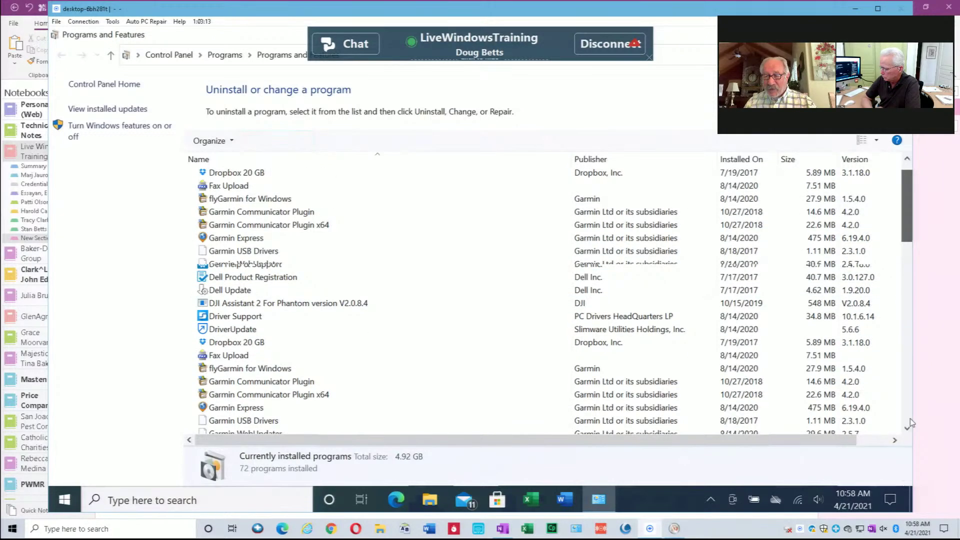
pyautogui.click(911, 419)
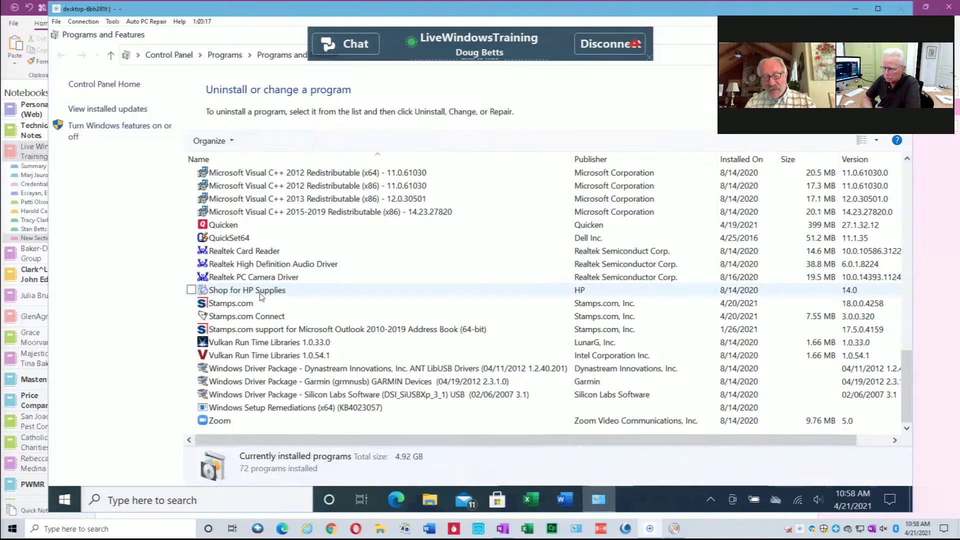
pyautogui.click(248, 290)
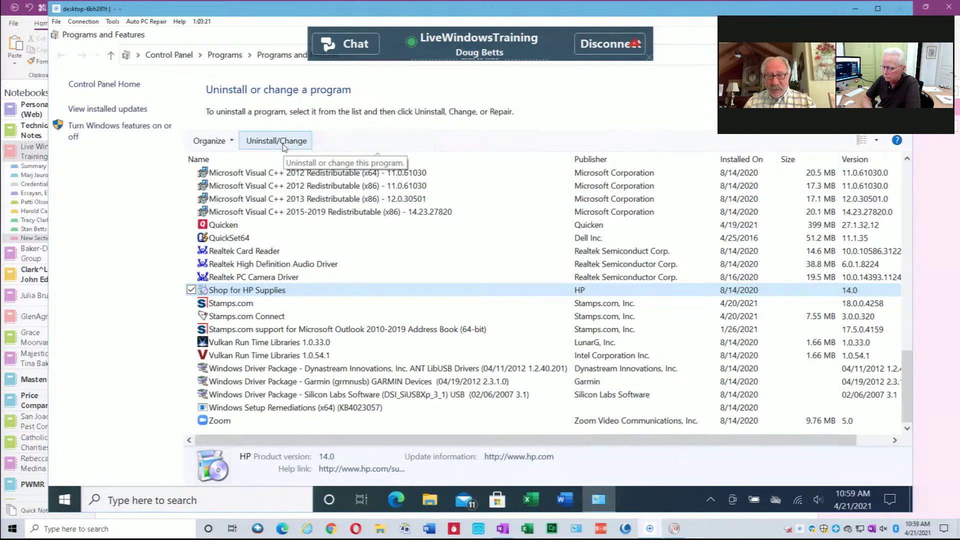
pyautogui.click(280, 145)
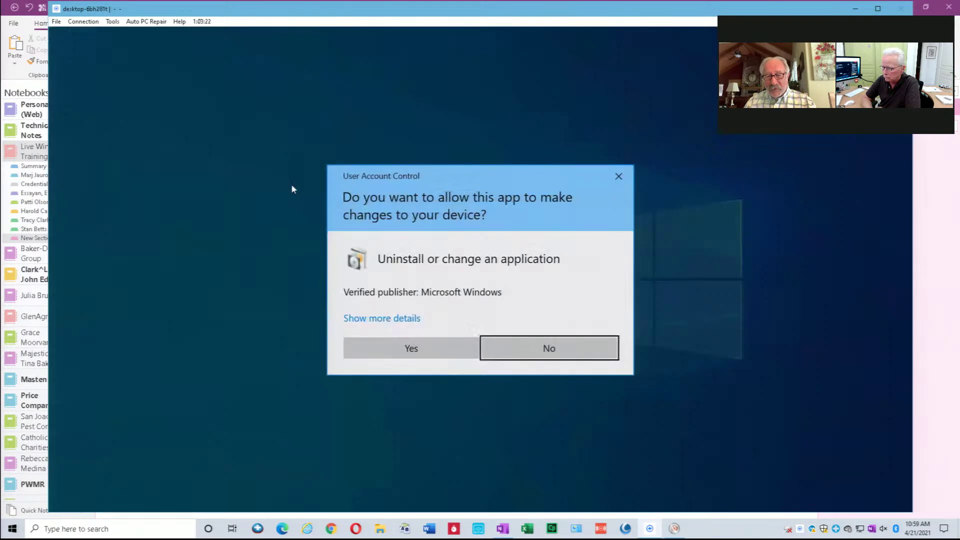
pyautogui.click(410, 349)
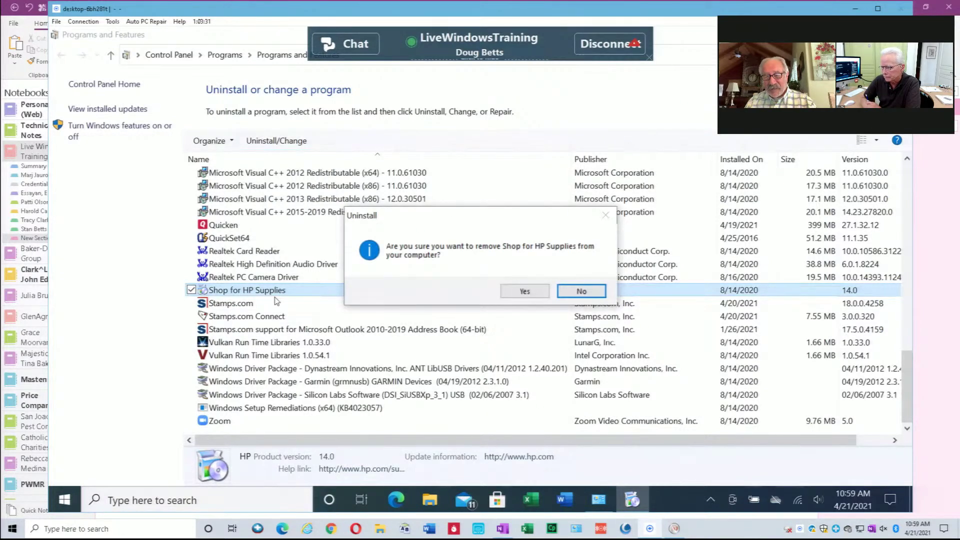
pyautogui.click(525, 292)
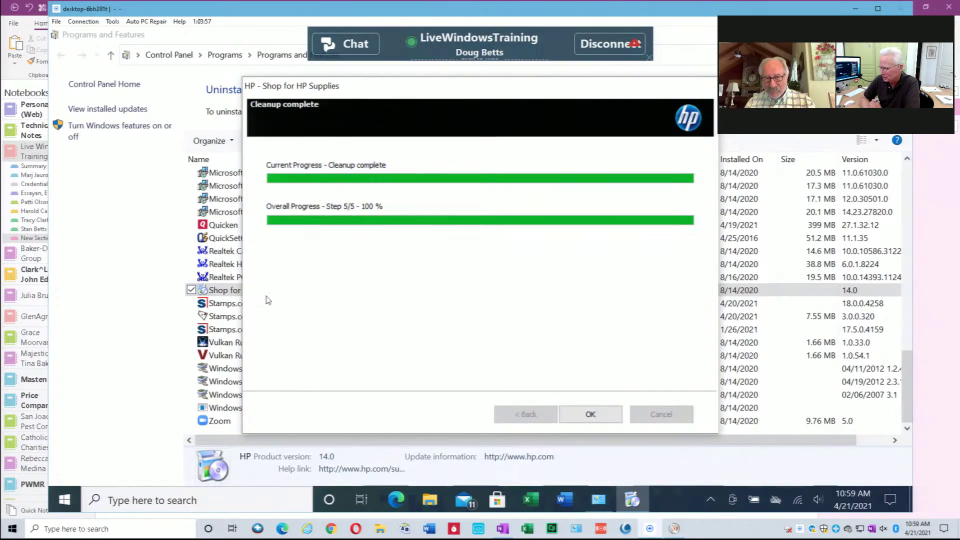
pyautogui.click(593, 415)
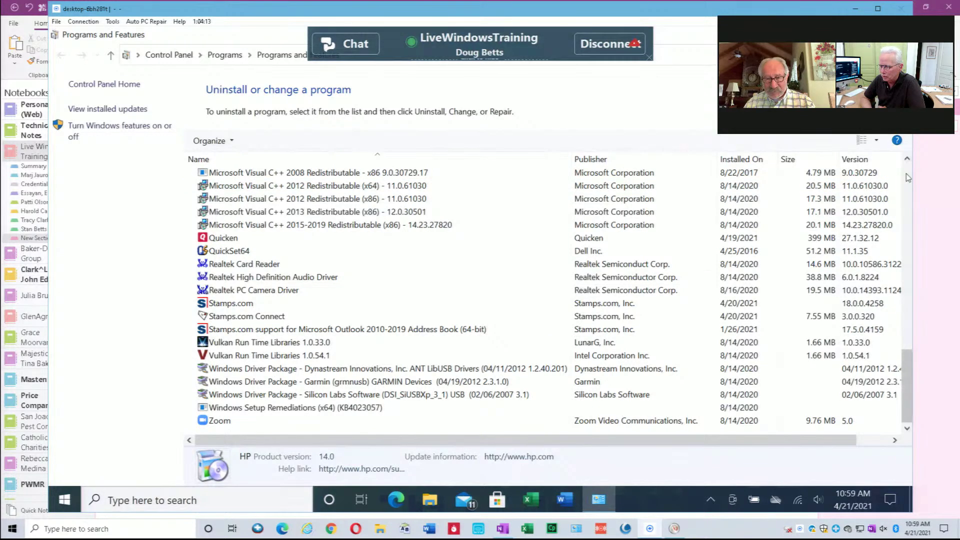
# Uninstall DriverUpdate by Slimware Utilities, allowing the app to make changes to the device.
pyautogui.scroll(1, 909, 178)
pyautogui.scroll(6, 465, 360)
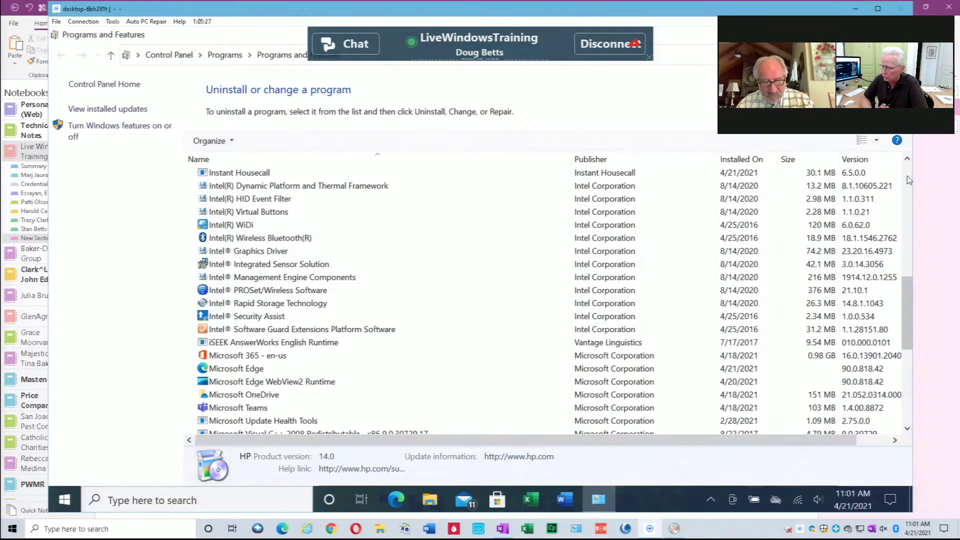
pyautogui.scroll(1, 907, 176)
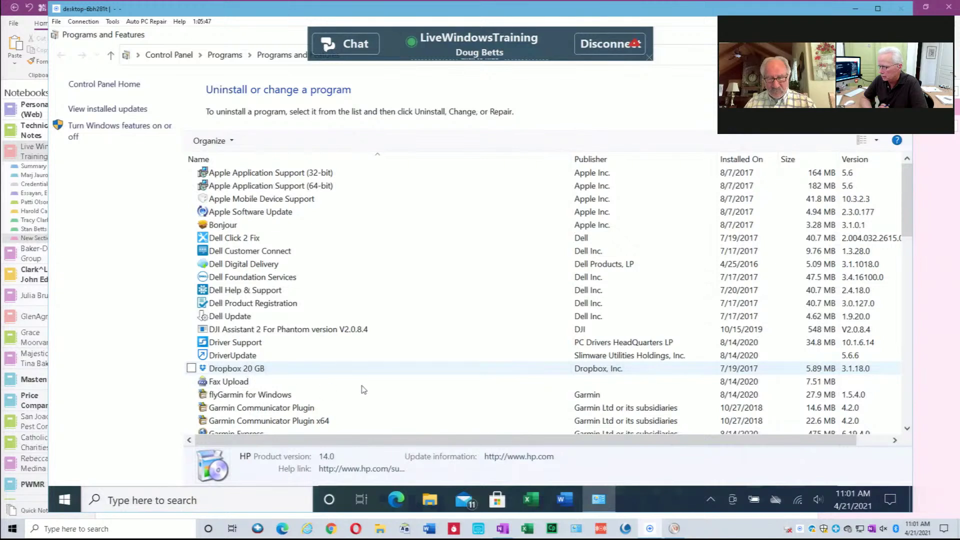
pyautogui.click(711, 500)
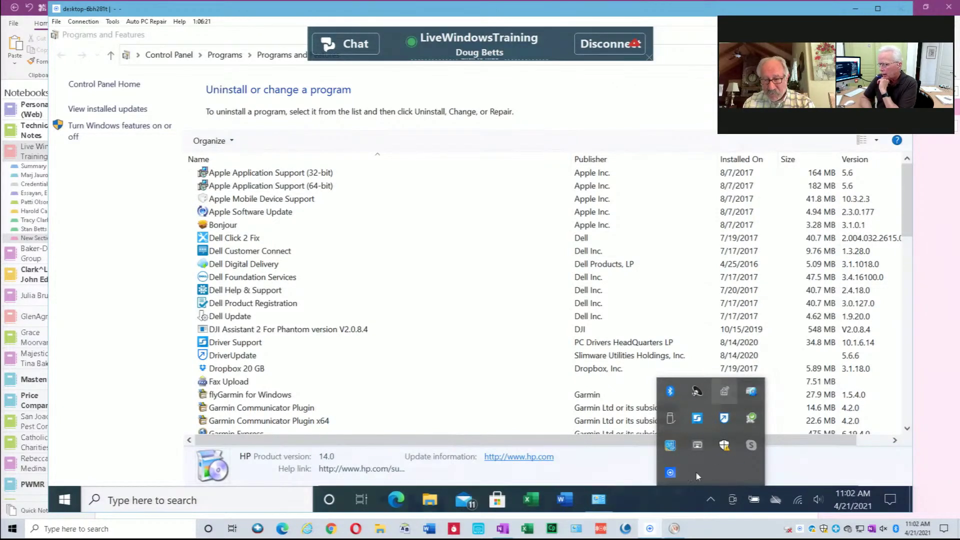
pyautogui.click(282, 369)
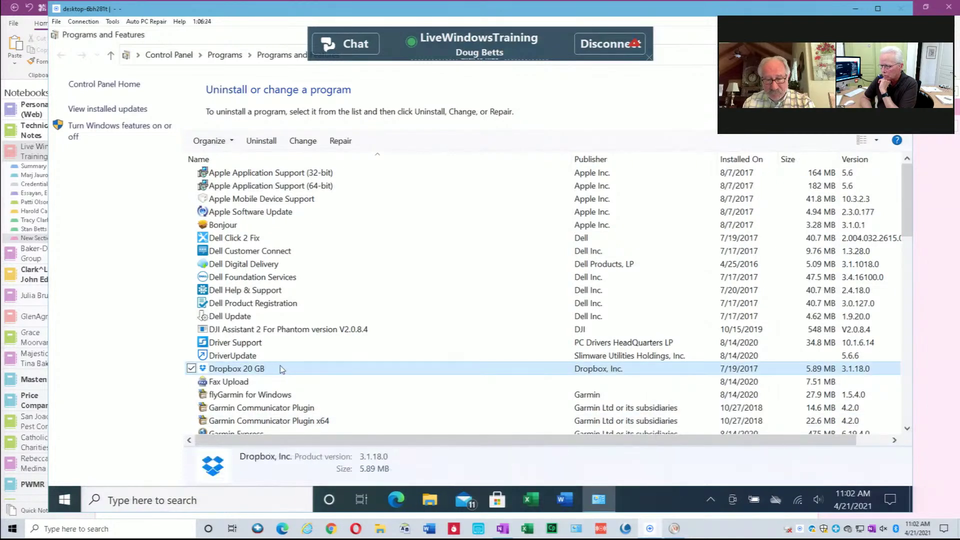
pyautogui.click(255, 357)
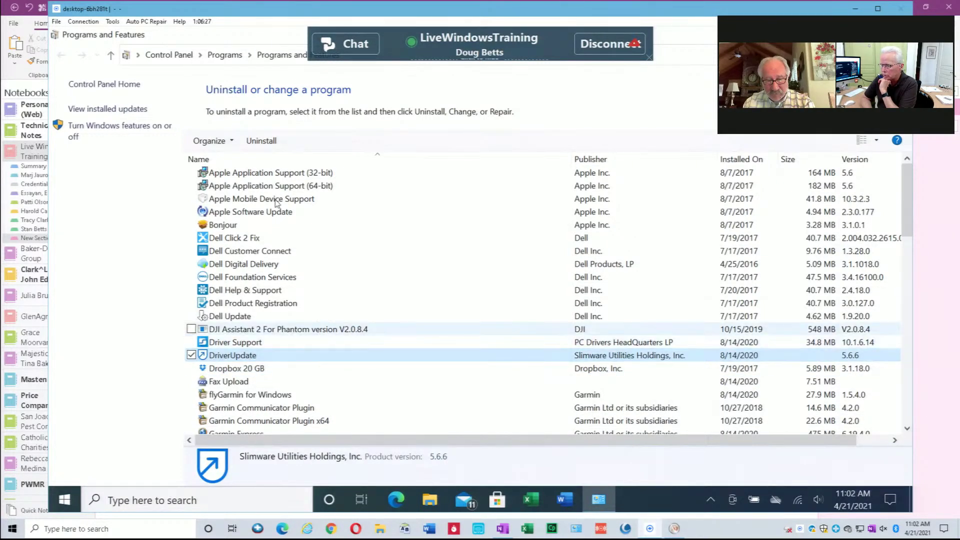
pyautogui.click(264, 143)
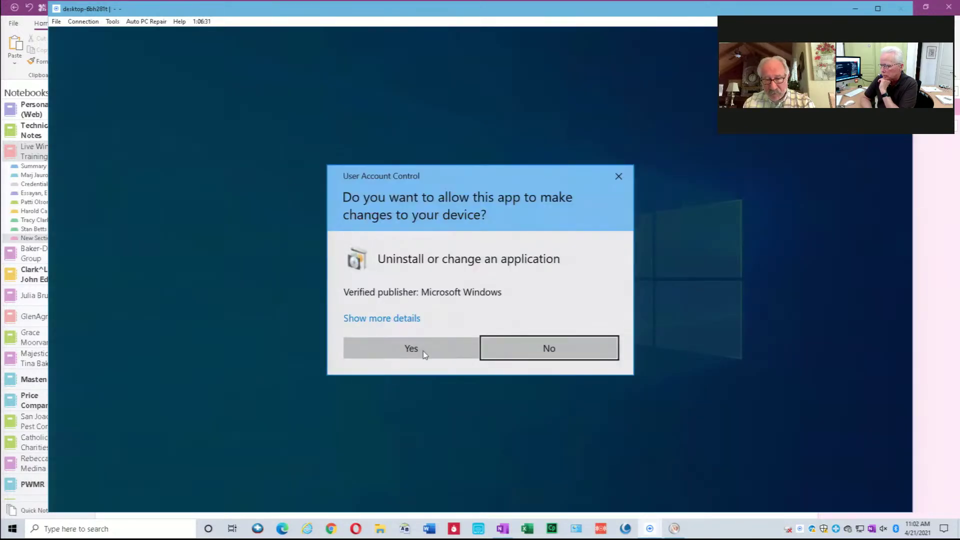
pyautogui.click(412, 348)
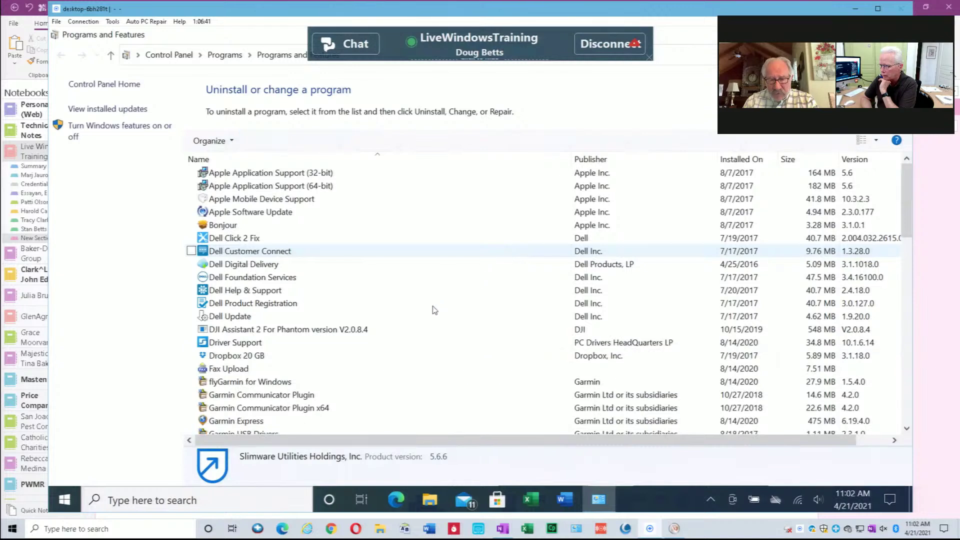
# Uninstall Driver Support by PC Drivers HeadQuarters, allowing the change to the device and starting its removal in the uninstaller.
pyautogui.click(255, 348)
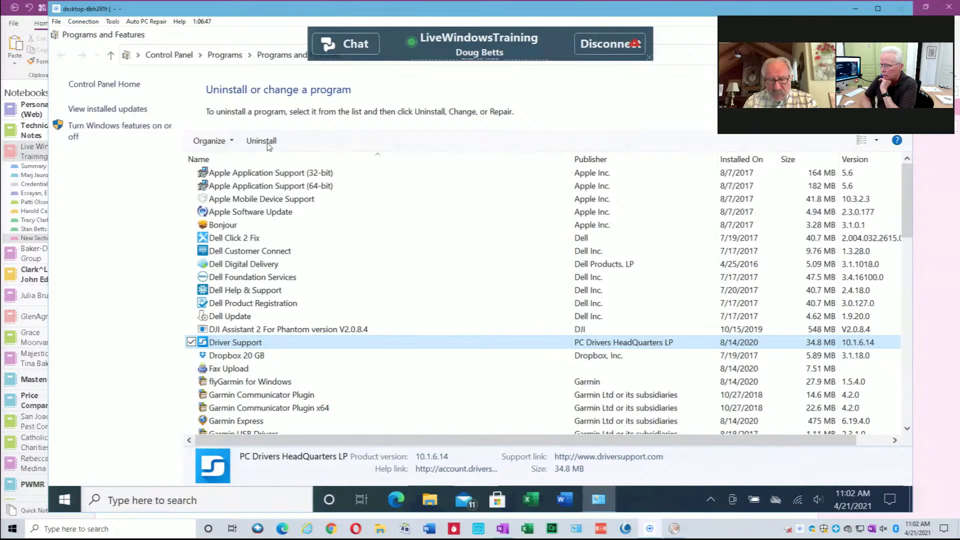
pyautogui.click(271, 142)
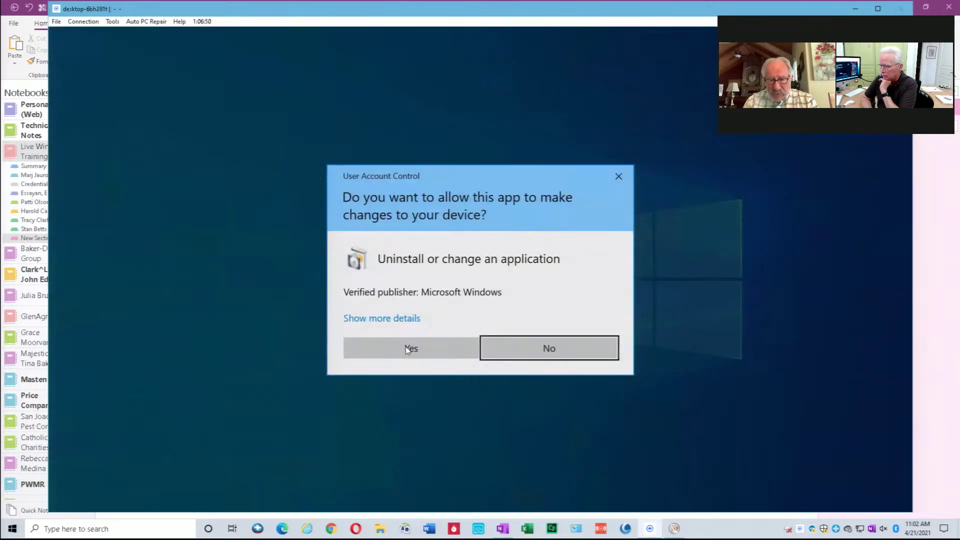
pyautogui.click(410, 349)
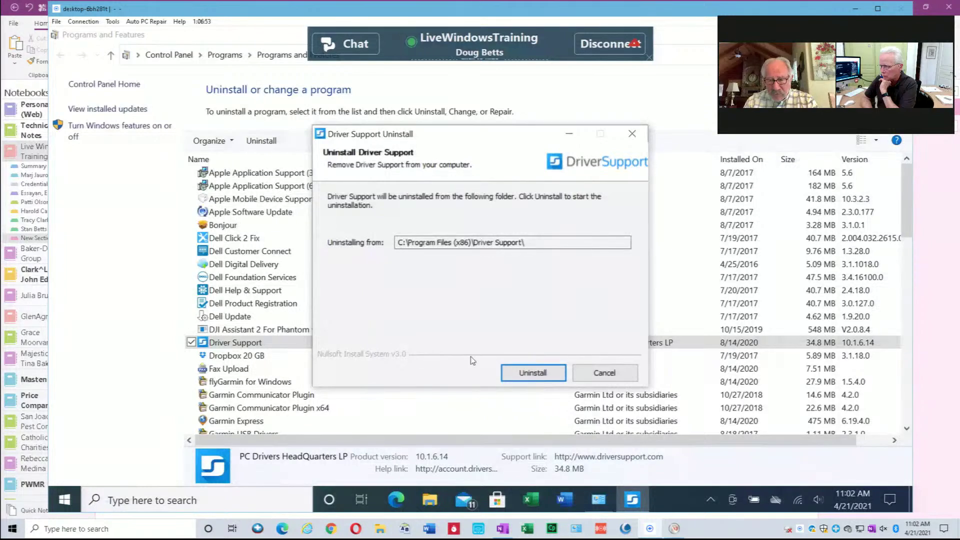
pyautogui.click(531, 378)
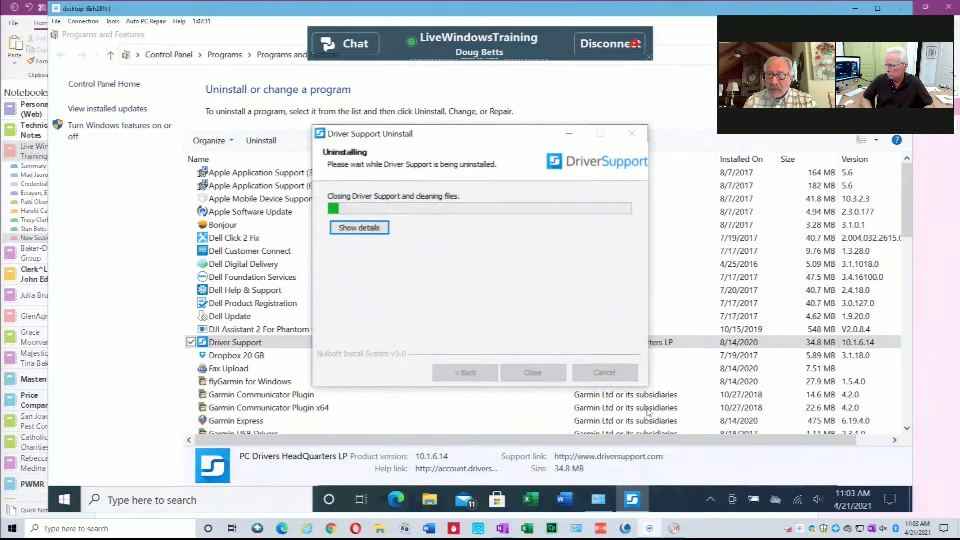
# Open the Network & Internet settings and examine how much Wi-Fi data each app has used.
pyautogui.rightClick(798, 501)
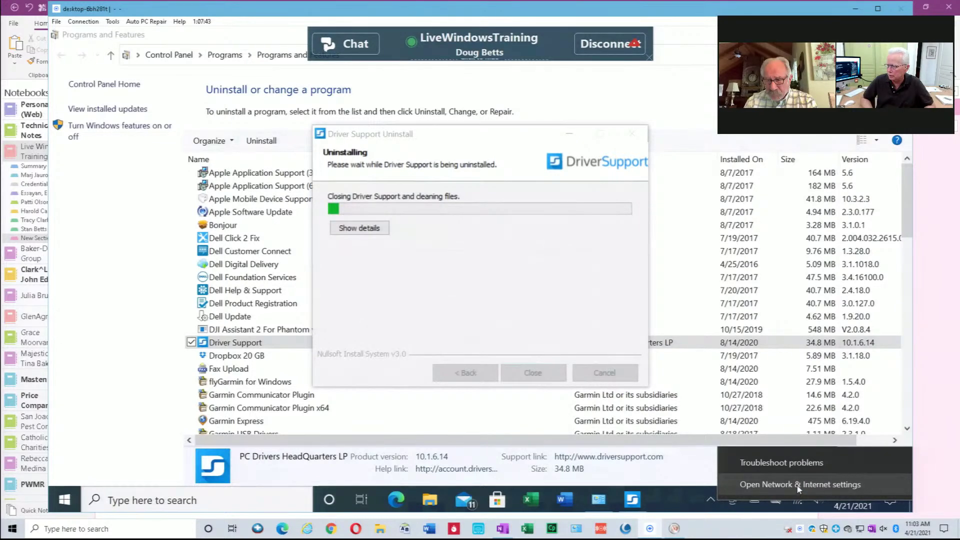
pyautogui.click(798, 487)
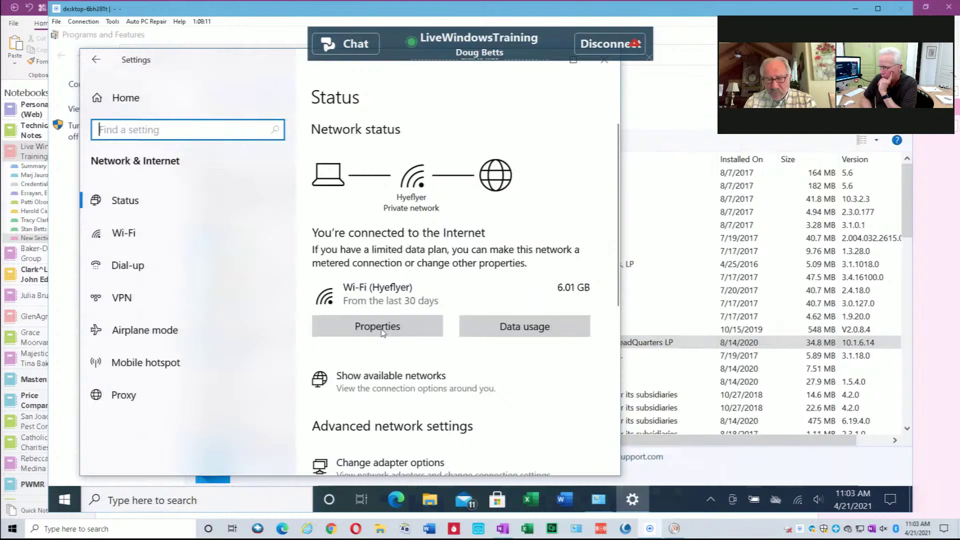
pyautogui.click(524, 328)
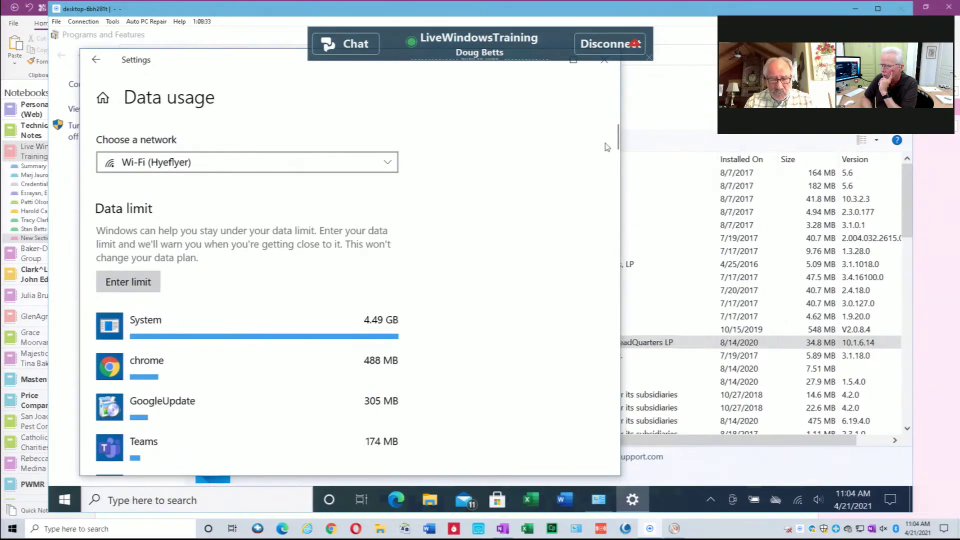
pyautogui.scroll(-2, 618, 144)
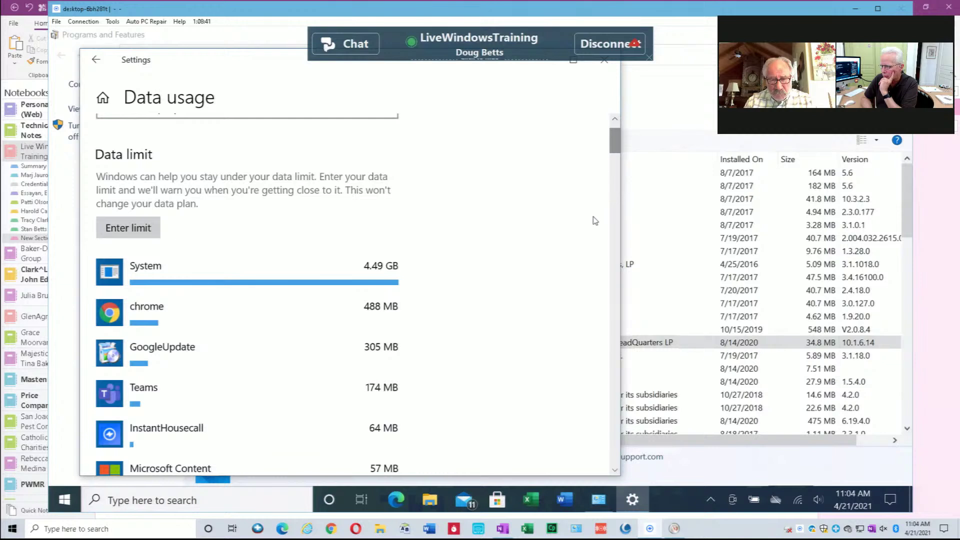
pyautogui.scroll(-3, 613, 345)
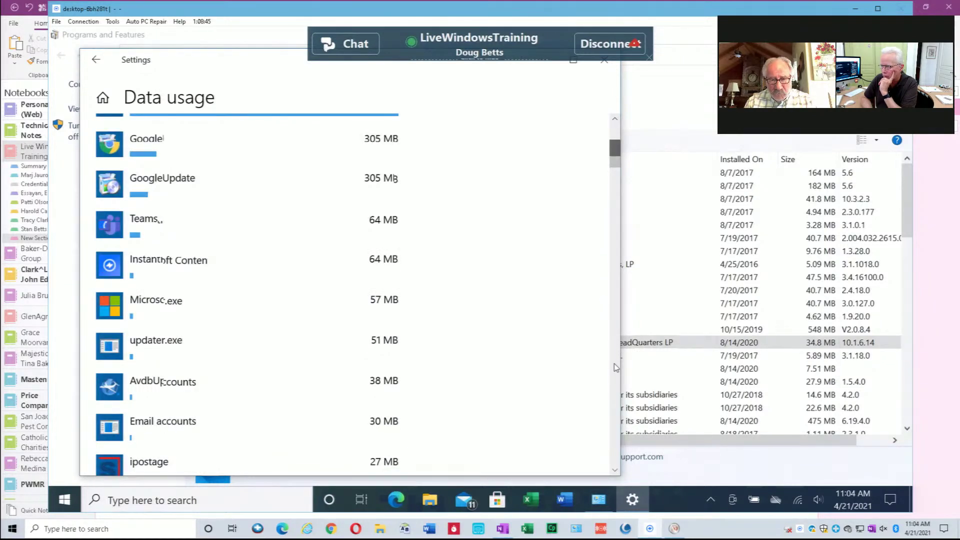
pyautogui.scroll(-1, 614, 366)
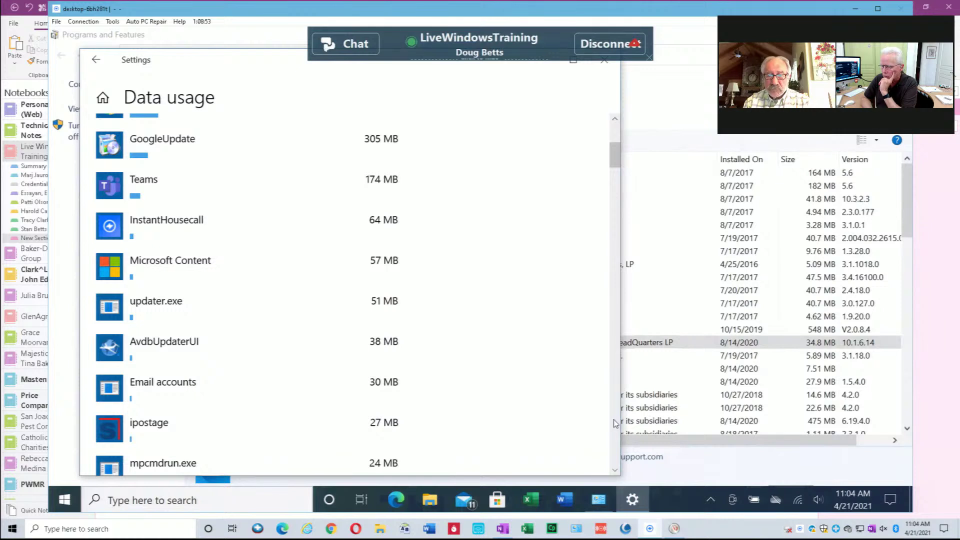
pyautogui.scroll(-5, 615, 424)
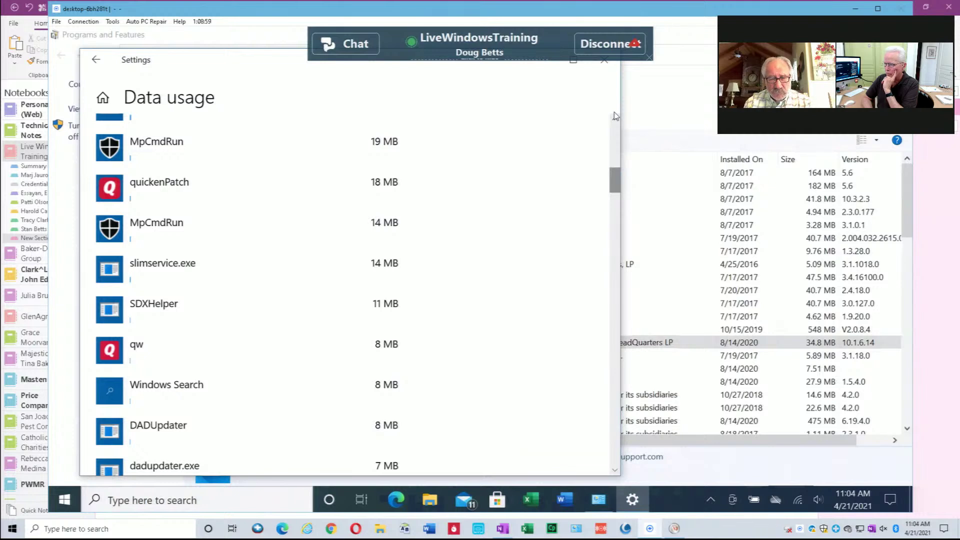
pyautogui.click(615, 144)
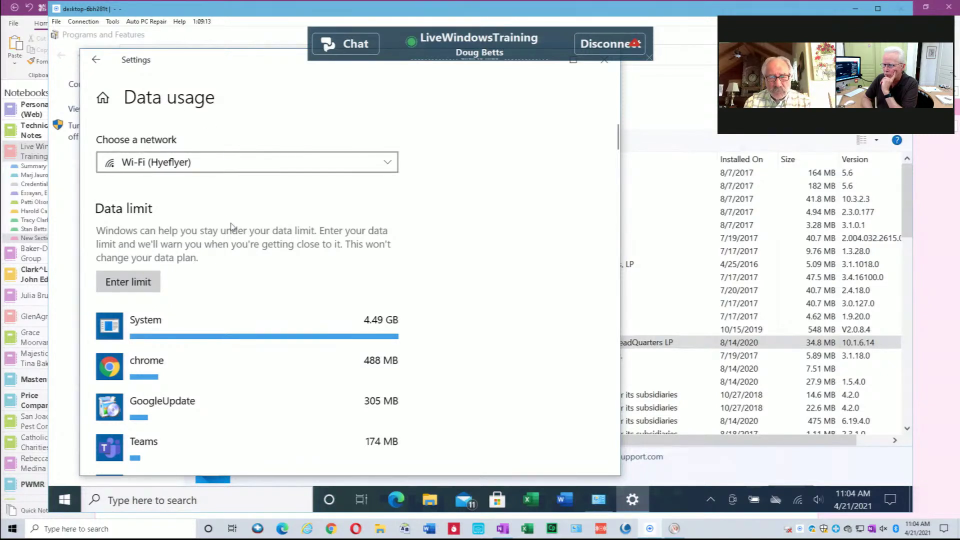
# Return to the network status page, open the adapter options and show the Wi-Fi connection's status.
pyautogui.hotkey('alt', 'Left')
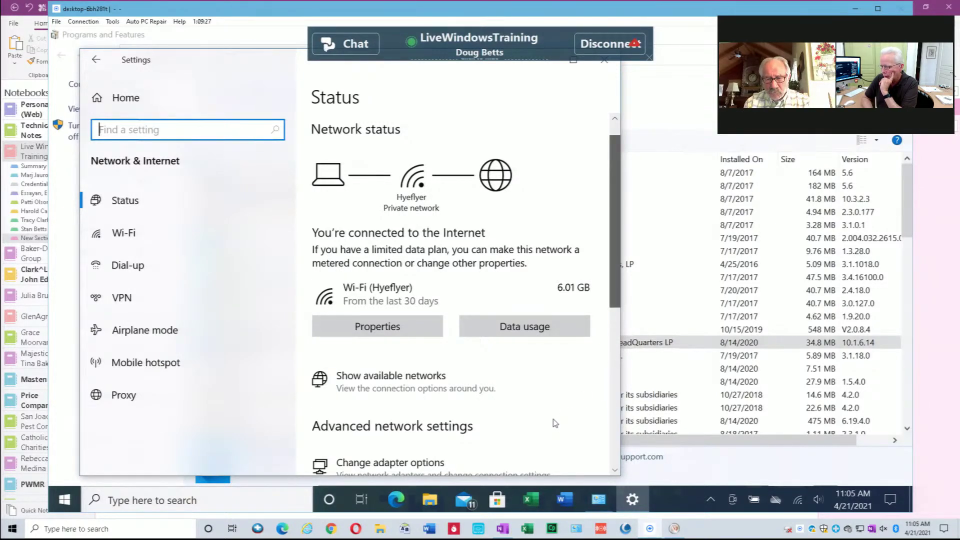
pyautogui.scroll(-3, 556, 424)
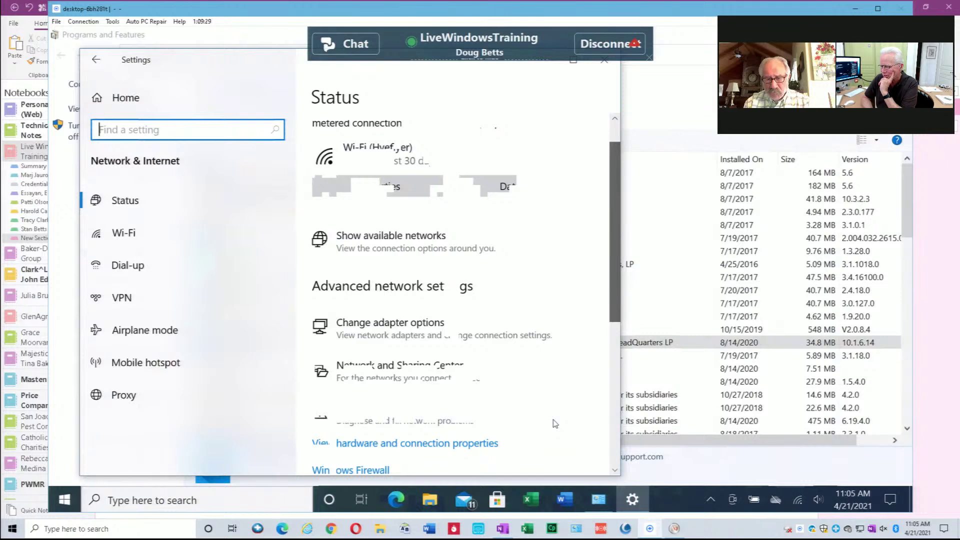
pyautogui.scroll(-3, 555, 424)
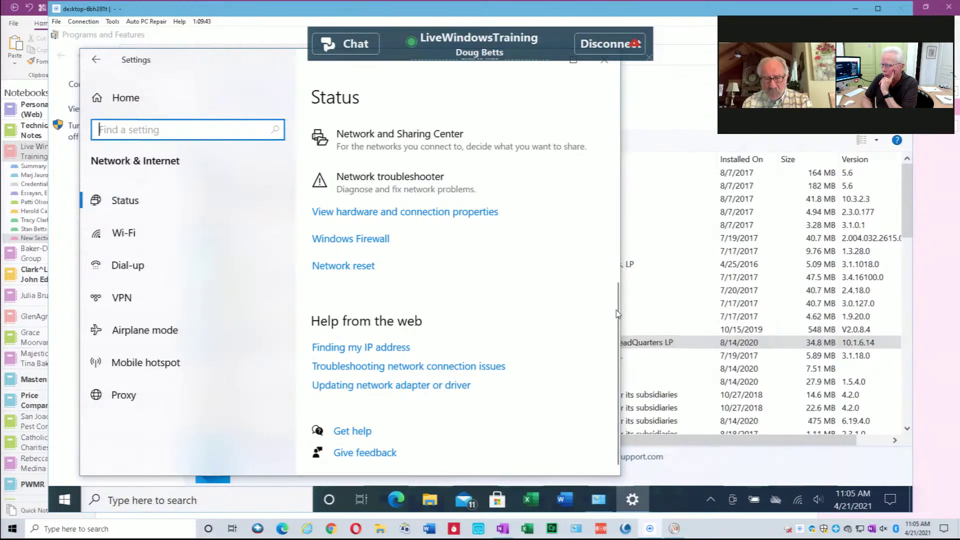
pyautogui.scroll(3, 615, 313)
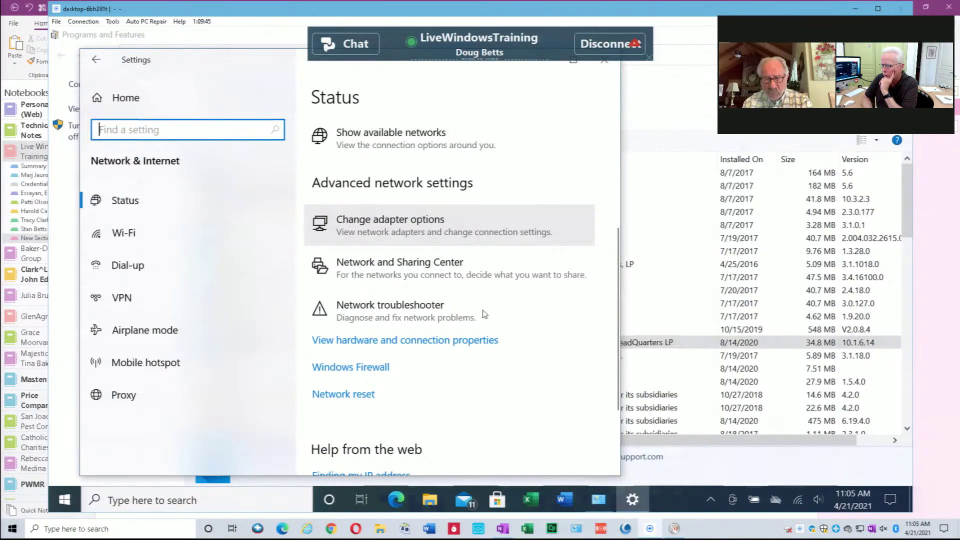
pyautogui.click(410, 233)
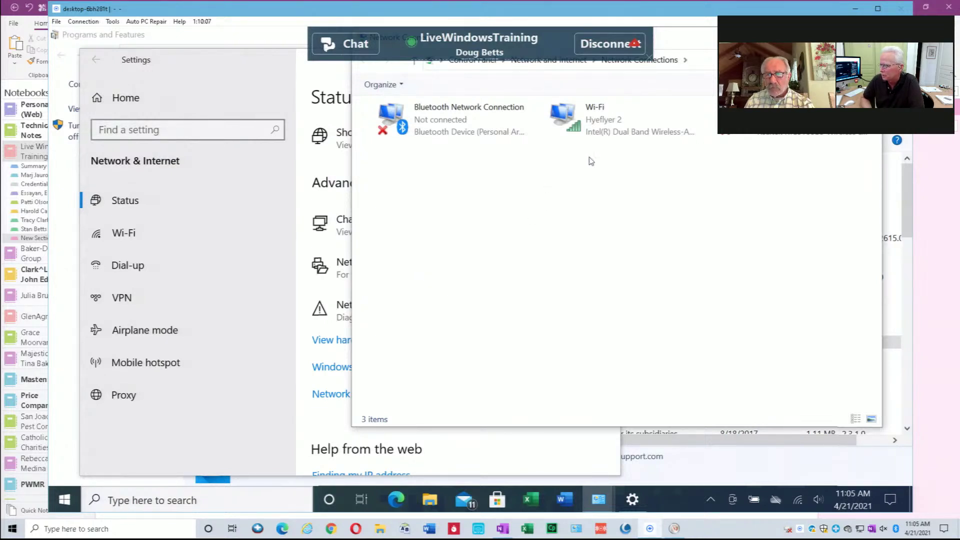
pyautogui.click(609, 126)
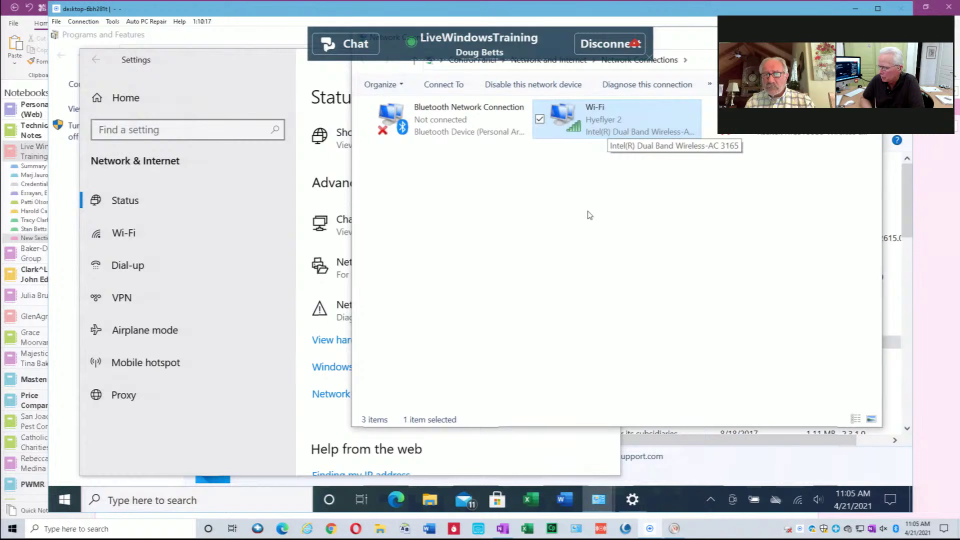
pyautogui.hotkey('shift', 'F10')
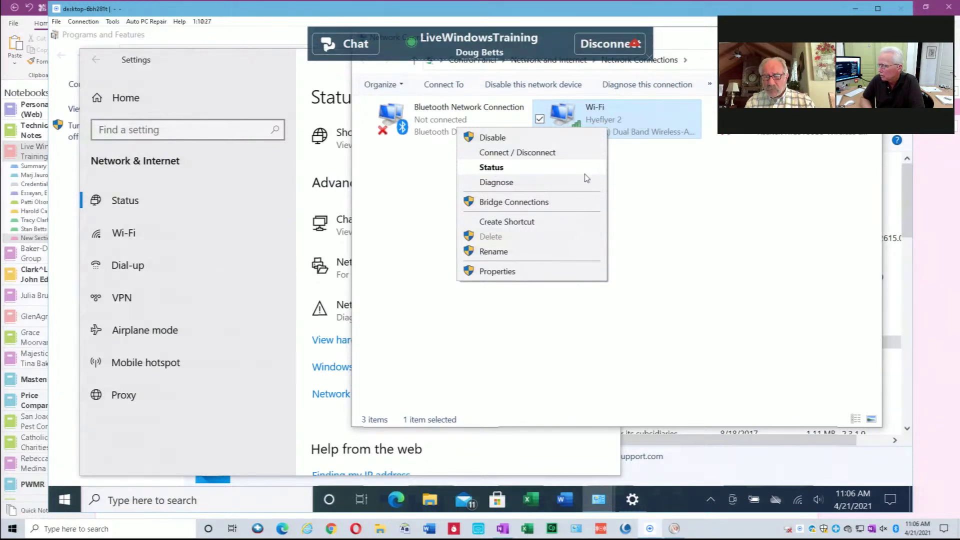
pyautogui.click(526, 170)
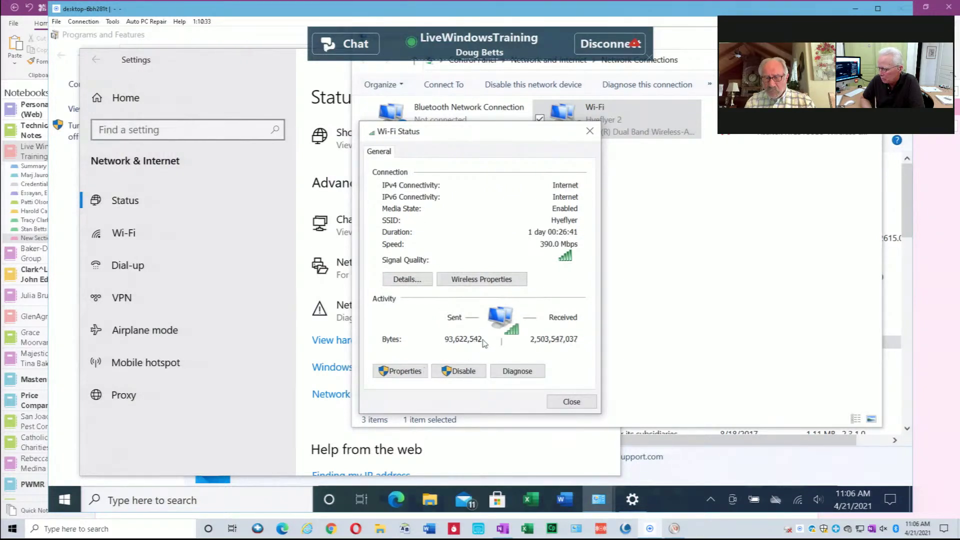
# Examine the Wi-Fi network's wireless connection, security and advanced 802.11 settings, cancelling out of them and closing the Wi-Fi status.
pyautogui.click(415, 375)
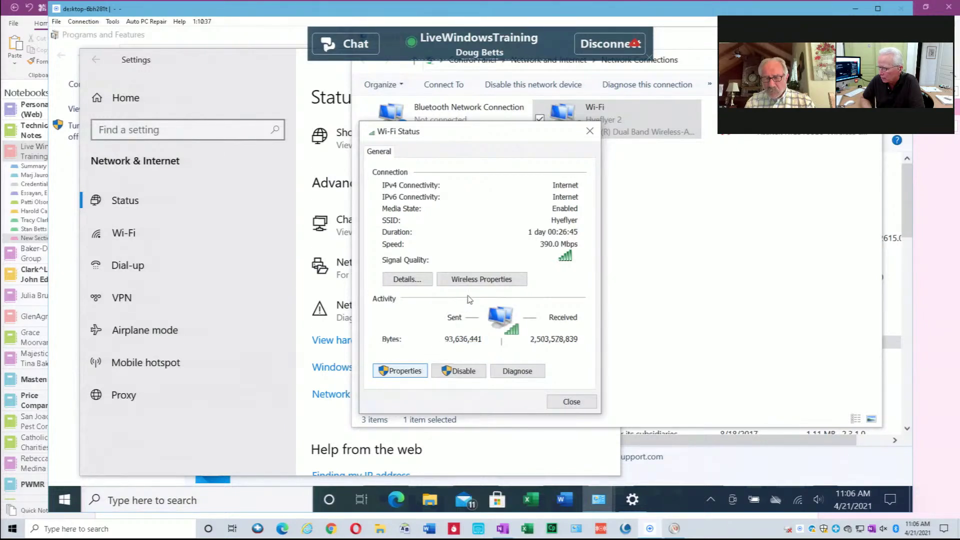
pyautogui.click(477, 280)
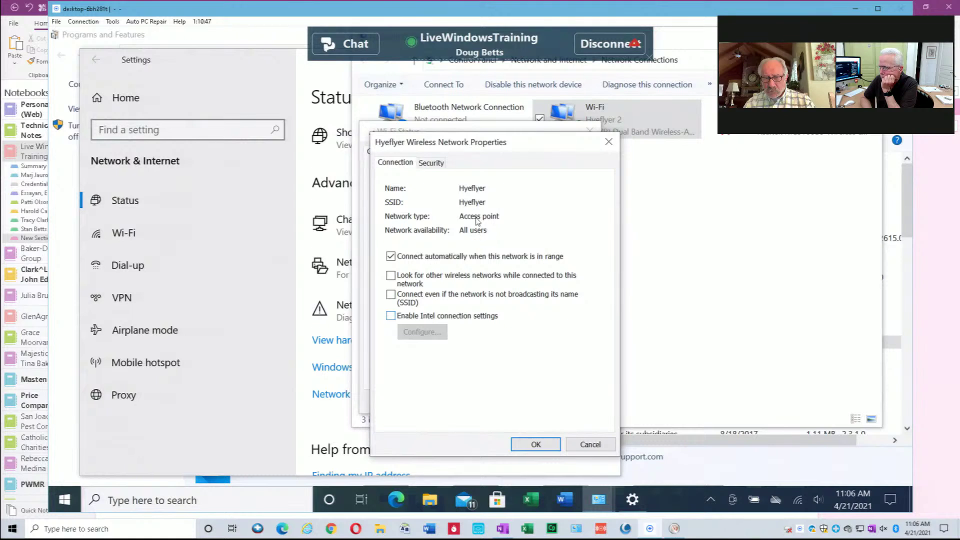
pyautogui.click(433, 163)
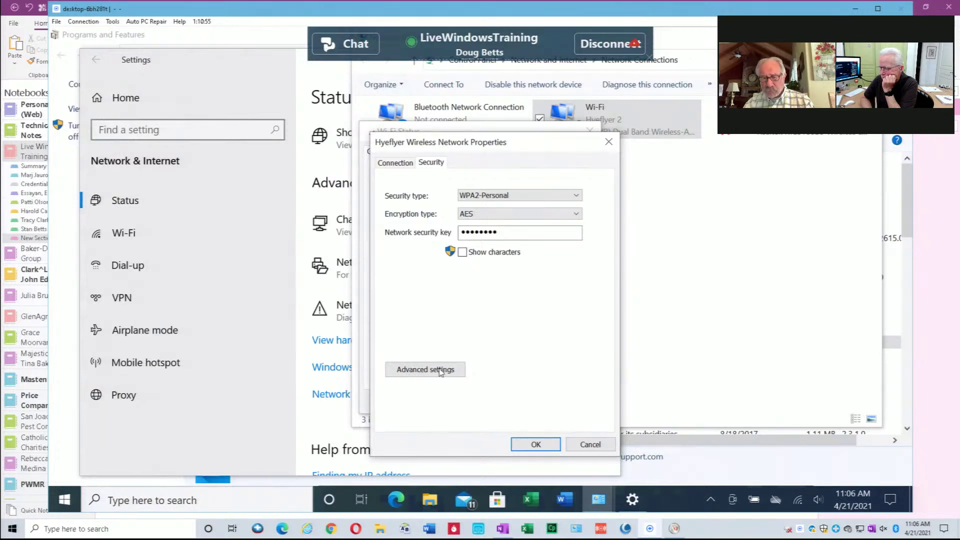
pyautogui.click(425, 370)
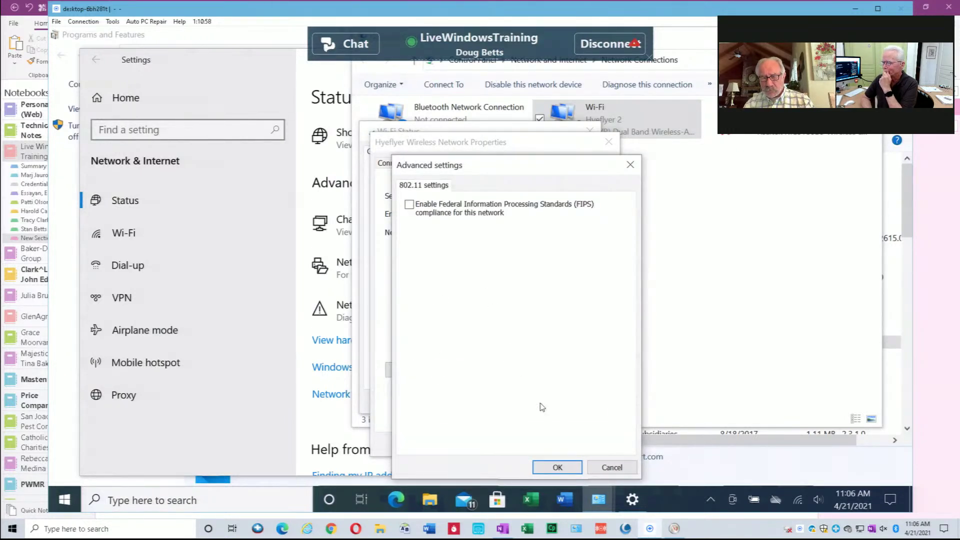
pyautogui.click(609, 466)
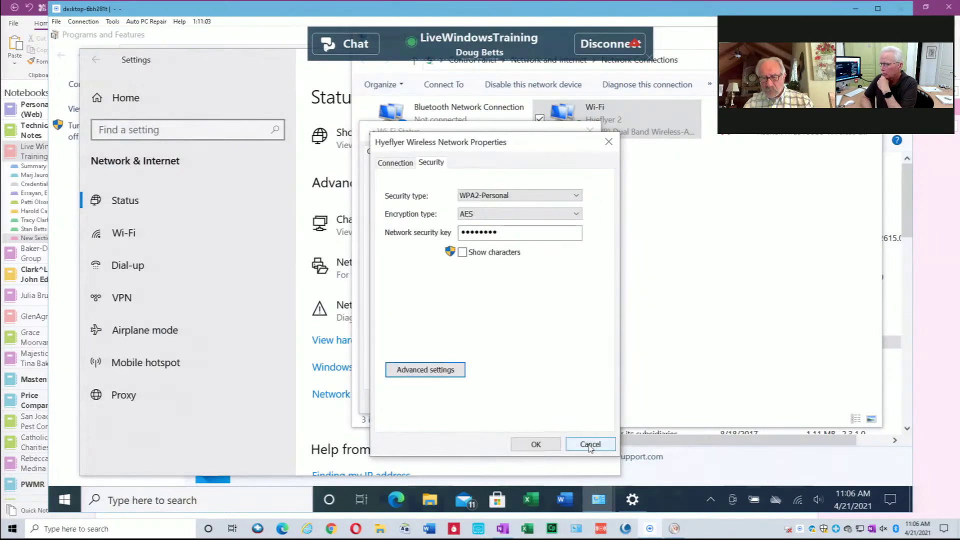
pyautogui.click(582, 445)
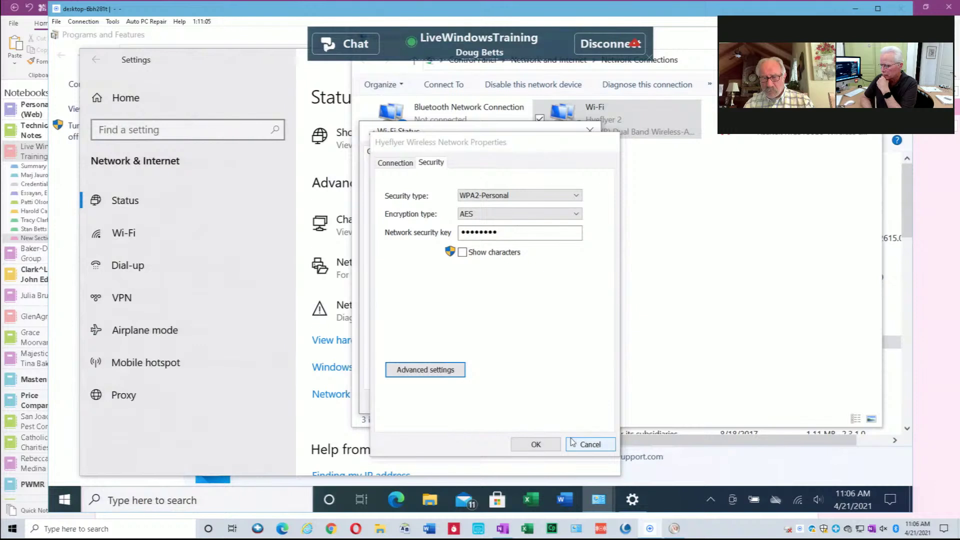
pyautogui.click(587, 443)
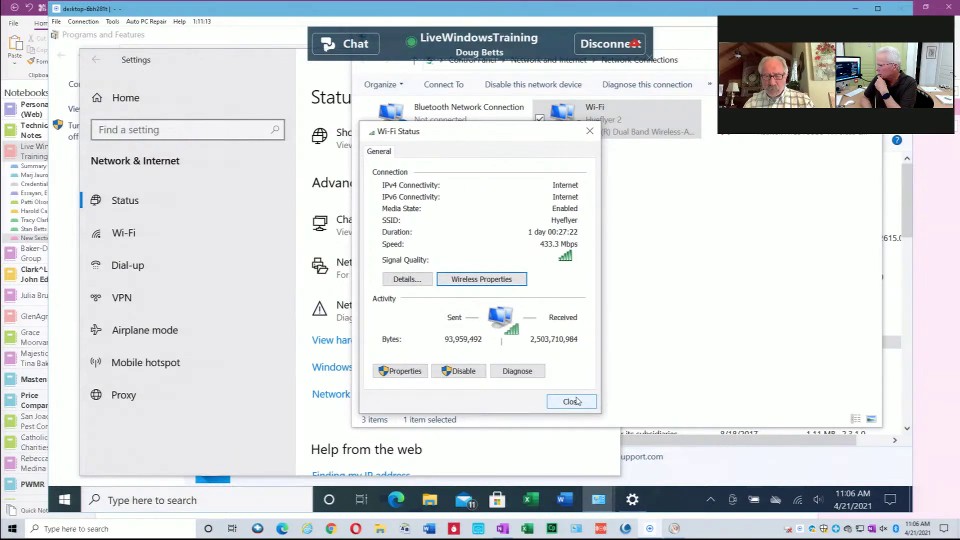
pyautogui.click(578, 403)
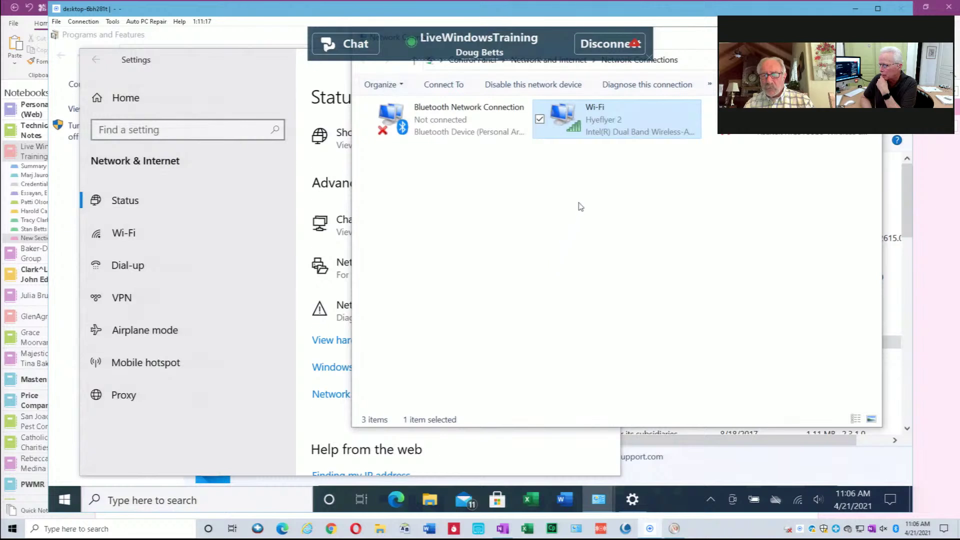
# Check the commands available for the Wi-Fi adapter without choosing any, and close the Network Connections window.
pyautogui.rightClick(602, 128)
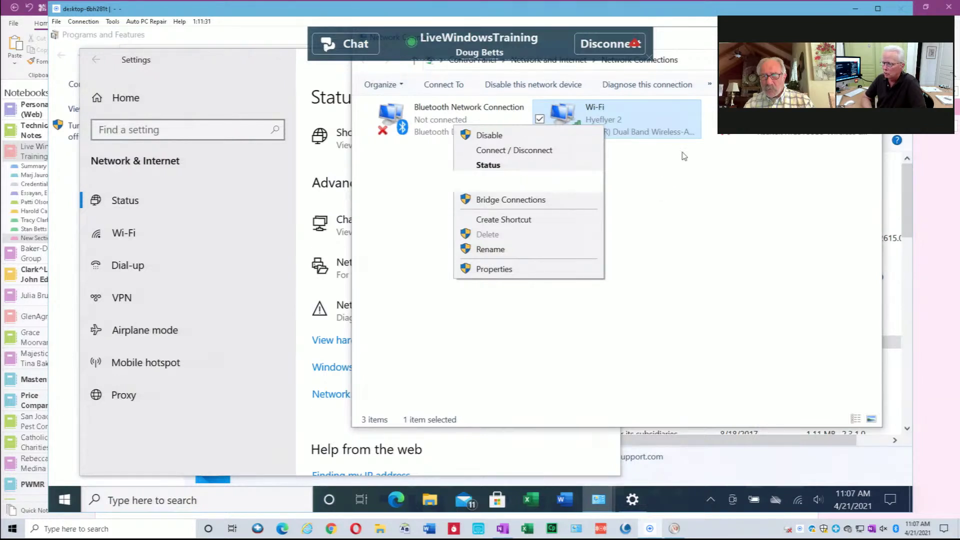
pyautogui.click(708, 122)
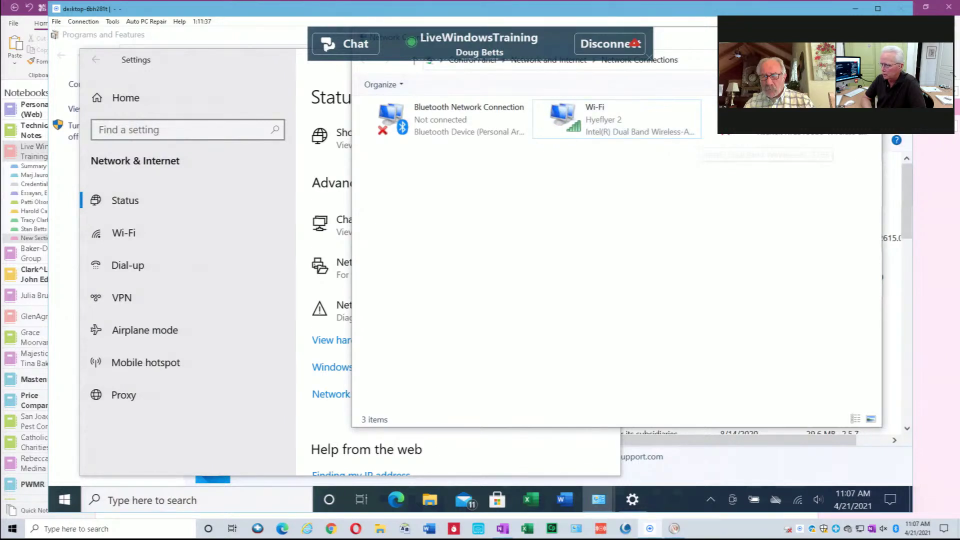
pyautogui.hotkey('alt', 'F4')
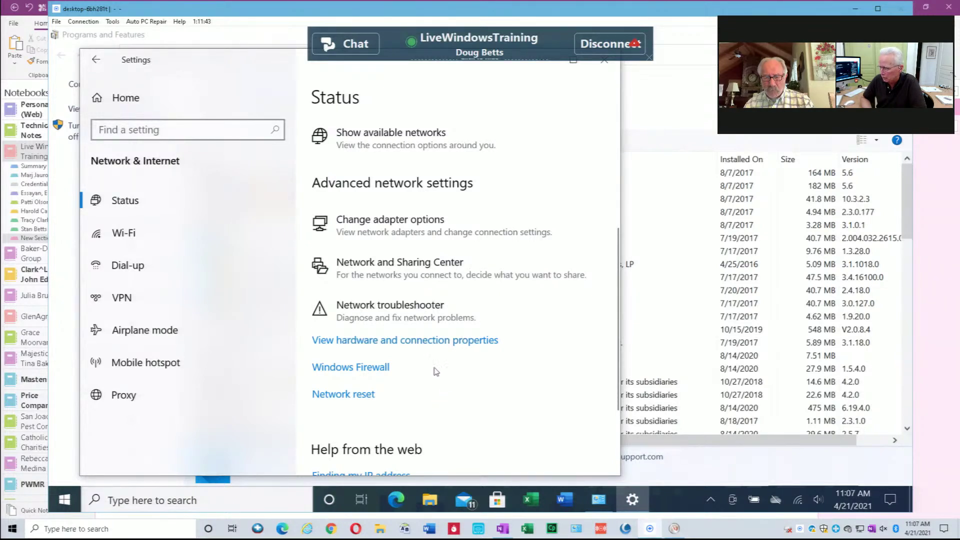
# Examine the hardware and connection properties of all network adapters, including Wi-Fi, Wi-Fi 2 and Bluetooth, and return to the network status page.
pyautogui.click(380, 342)
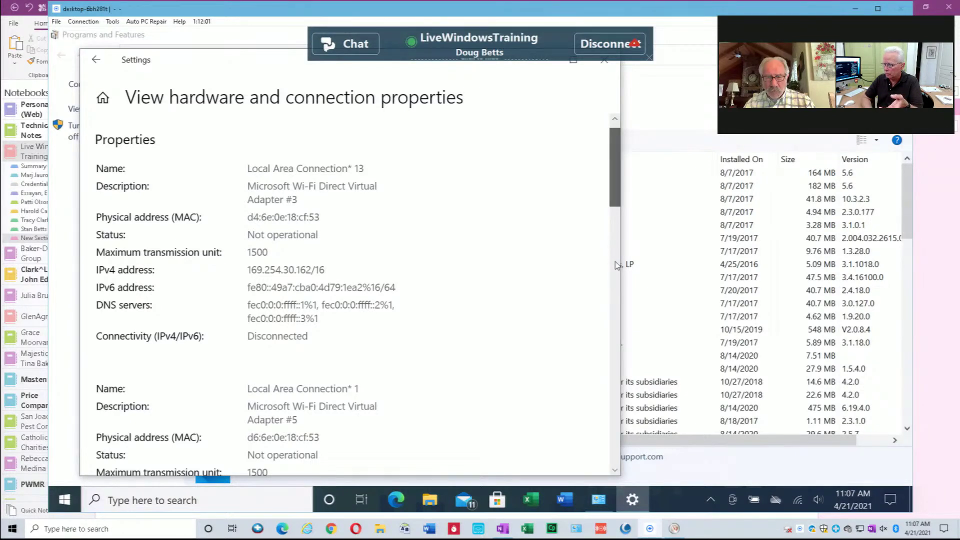
pyautogui.scroll(-5, 608, 279)
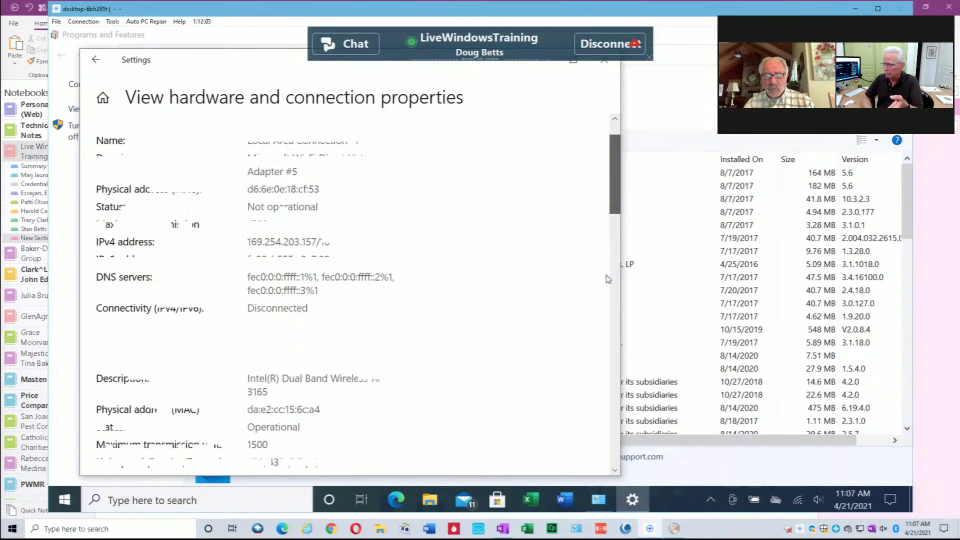
pyautogui.scroll(-3, 592, 310)
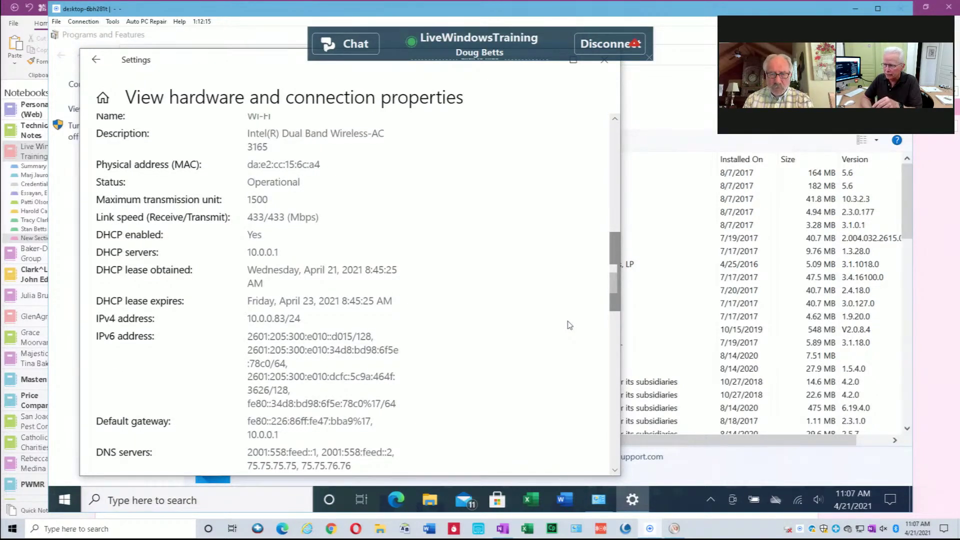
pyautogui.scroll(-3, 568, 325)
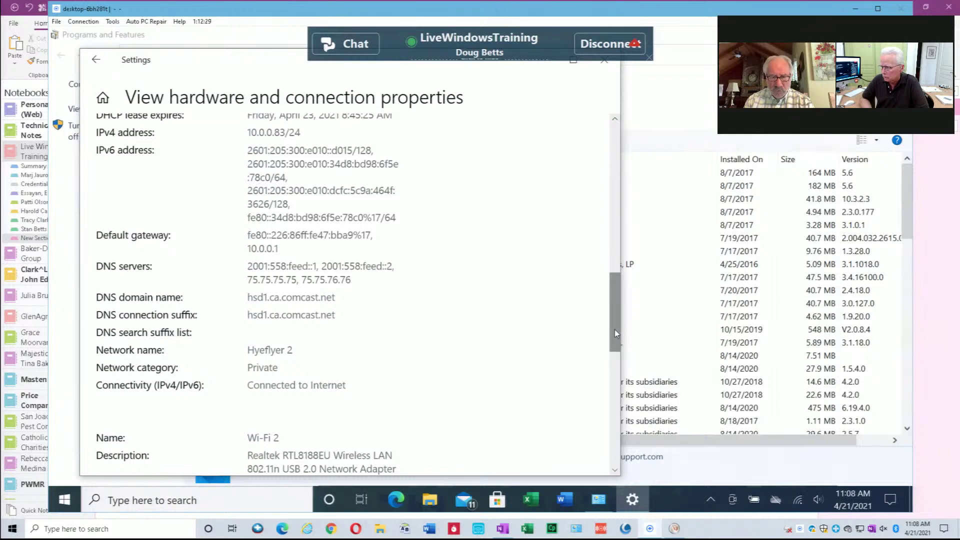
pyautogui.moveTo(617, 352); pyautogui.dragTo(616, 396)
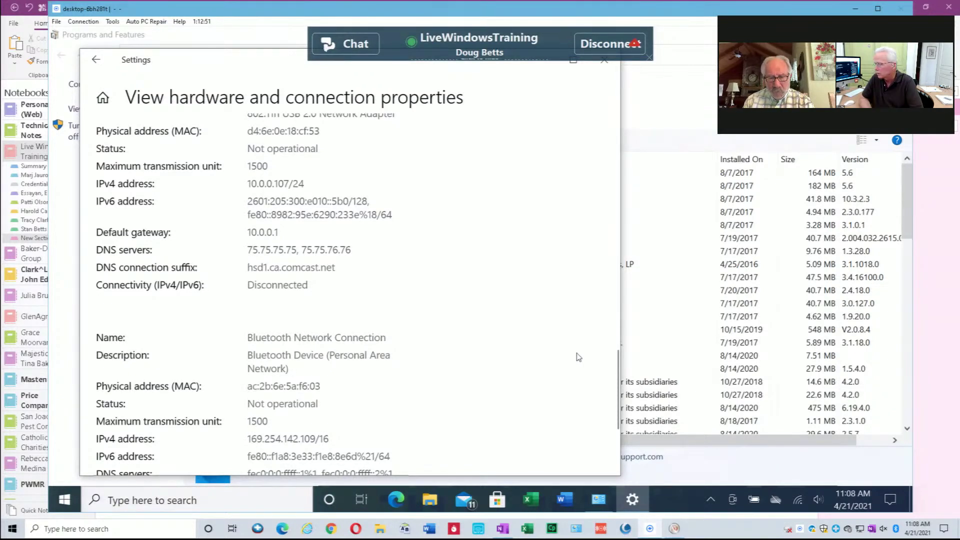
pyautogui.click(96, 60)
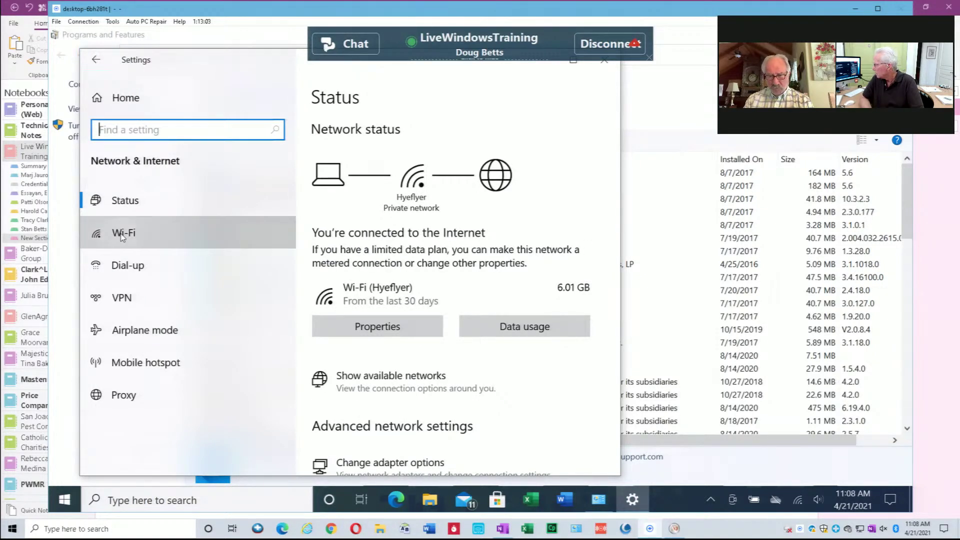
# Review the properties of the known Wi-Fi network Hyeflyer_EXT, including its metered connection options, and close Settings.
pyautogui.click(121, 236)
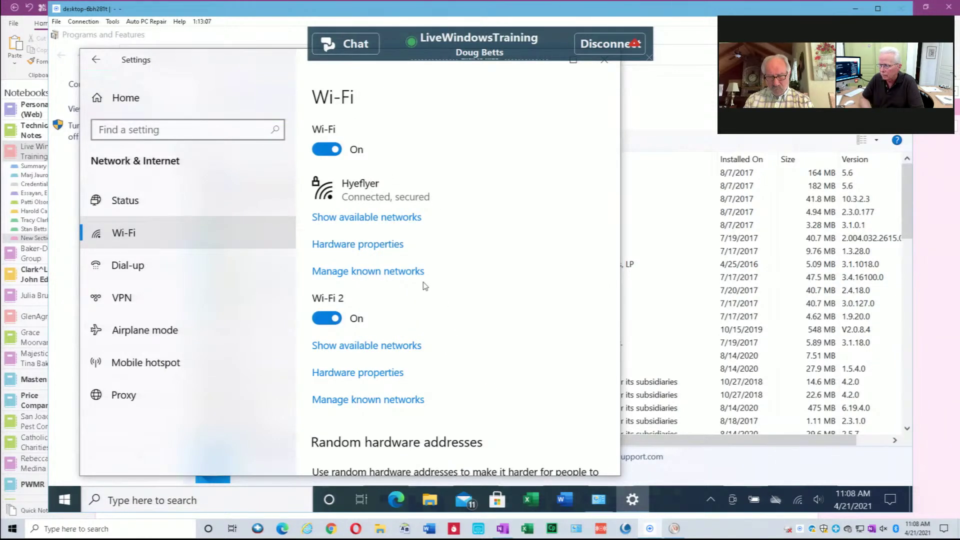
pyautogui.click(392, 273)
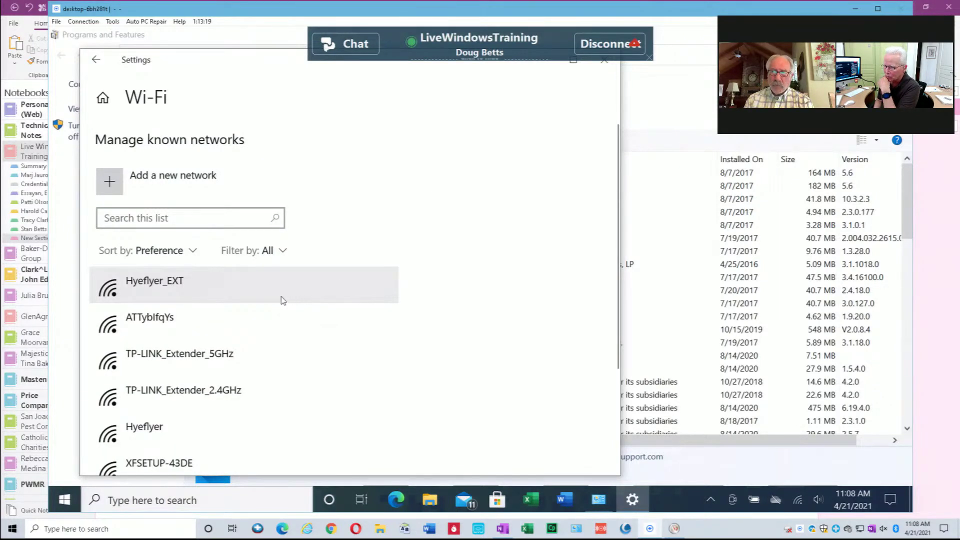
pyautogui.click(152, 284)
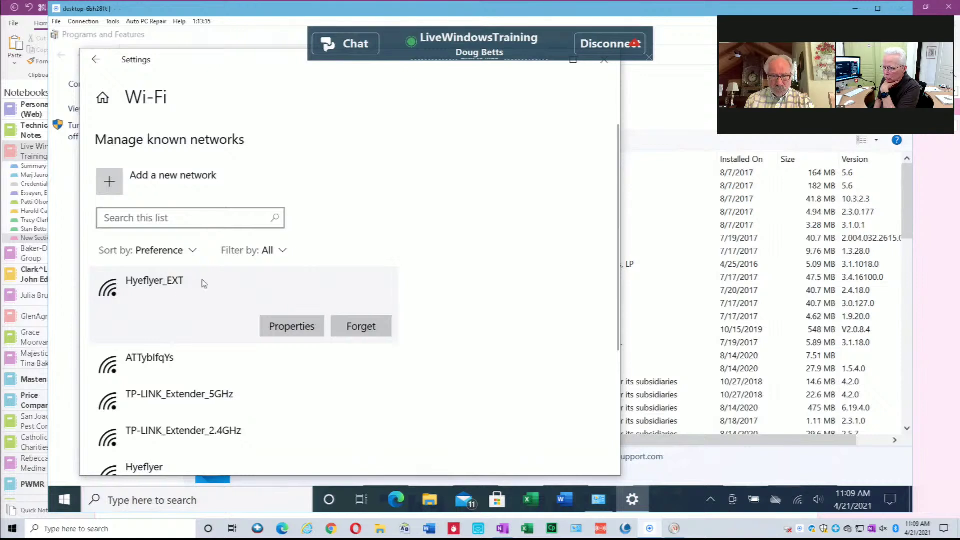
pyautogui.click(282, 324)
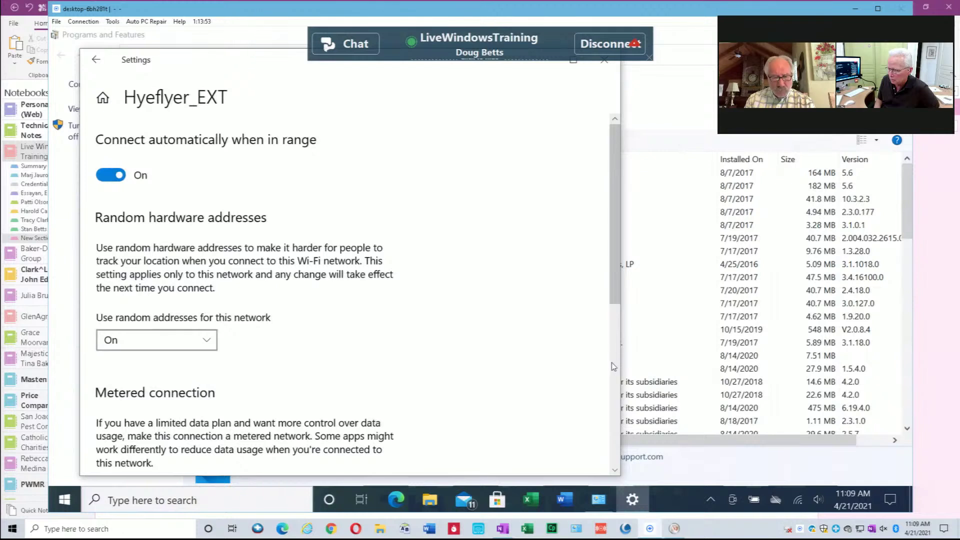
pyautogui.scroll(-2, 615, 369)
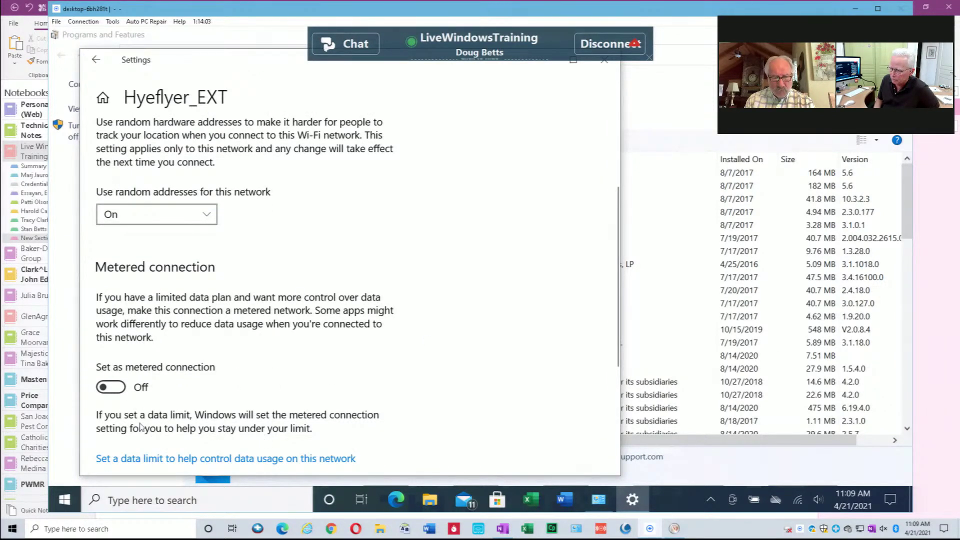
pyautogui.moveTo(272, 65); pyautogui.dragTo(279, 86)
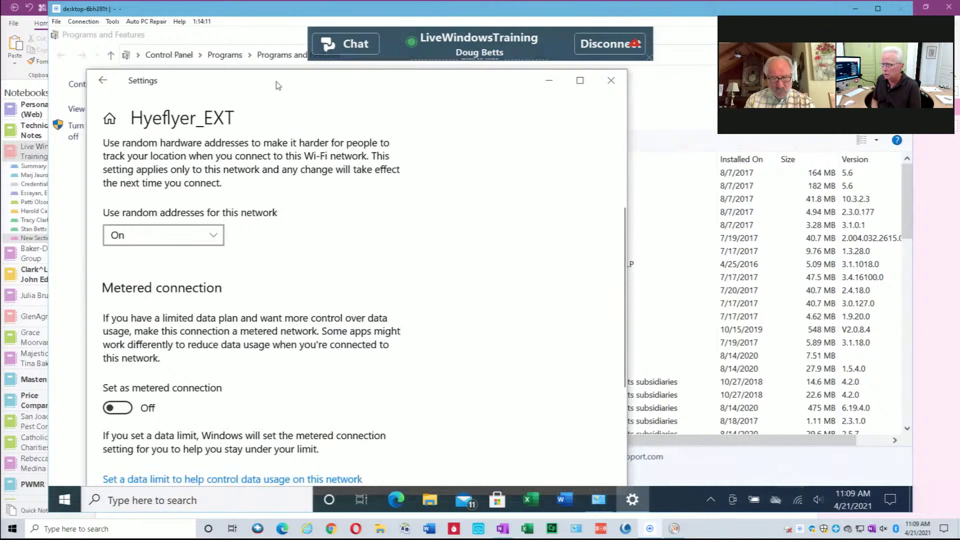
pyautogui.click(611, 80)
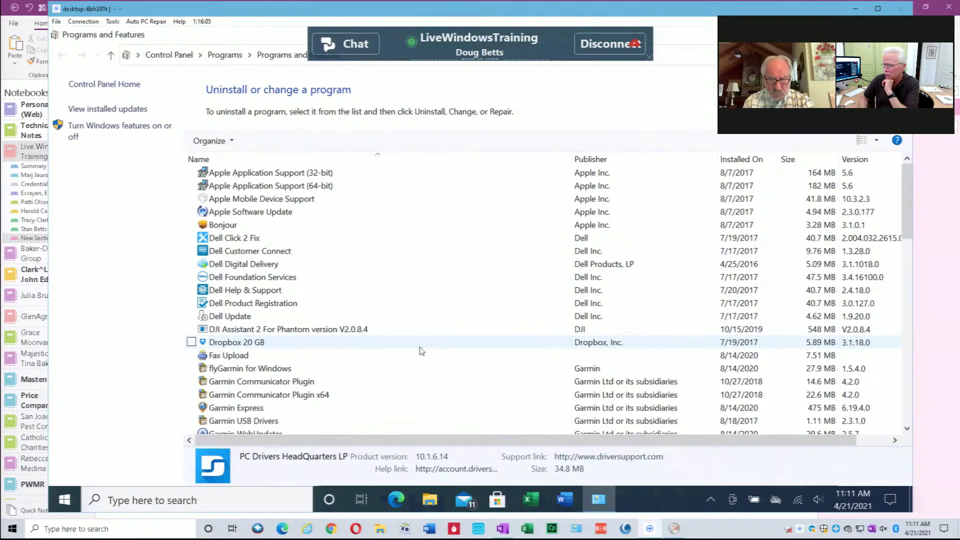
# Open Task Manager and examine the full list of startup programs with their status and startup impact.
pyautogui.hotkey('ctrl', 'shift', 'Escape')
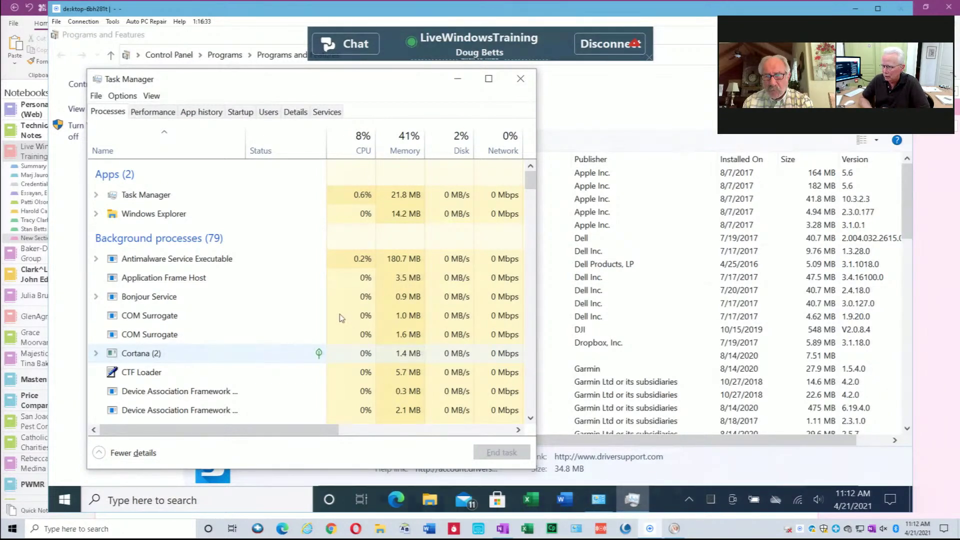
pyautogui.click(242, 112)
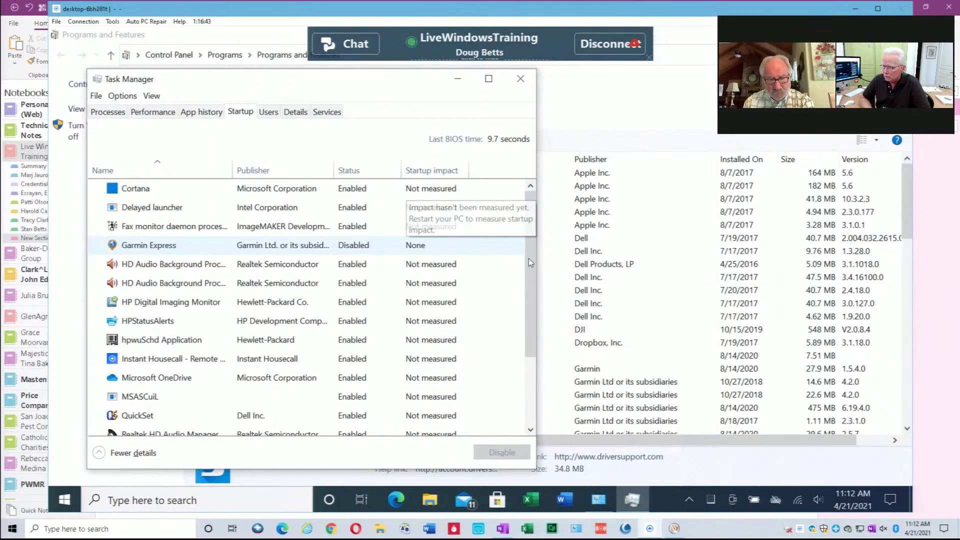
pyautogui.moveTo(526, 275); pyautogui.dragTo(526, 278)
pyautogui.moveTo(530, 217); pyautogui.dragTo(530, 190)
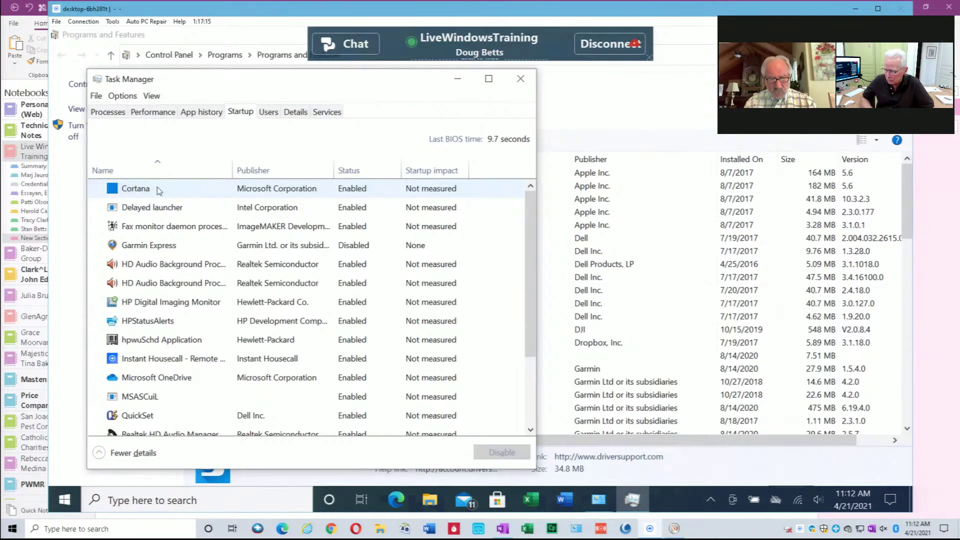
pyautogui.click(531, 410)
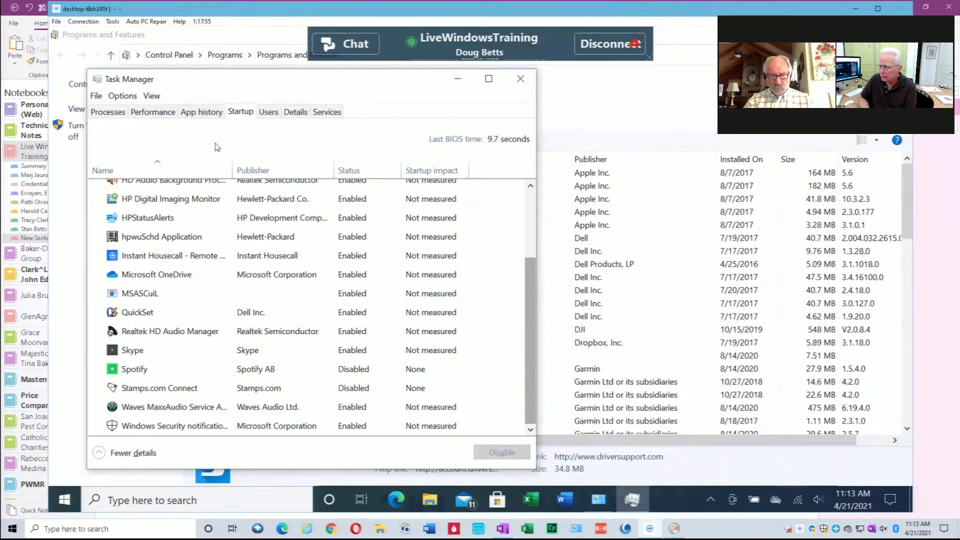
# Sort the running processes by memory use and expand the Antimalware Service Executable, SysMain, Diagnostic Policy and Start entries.
pyautogui.click(125, 119)
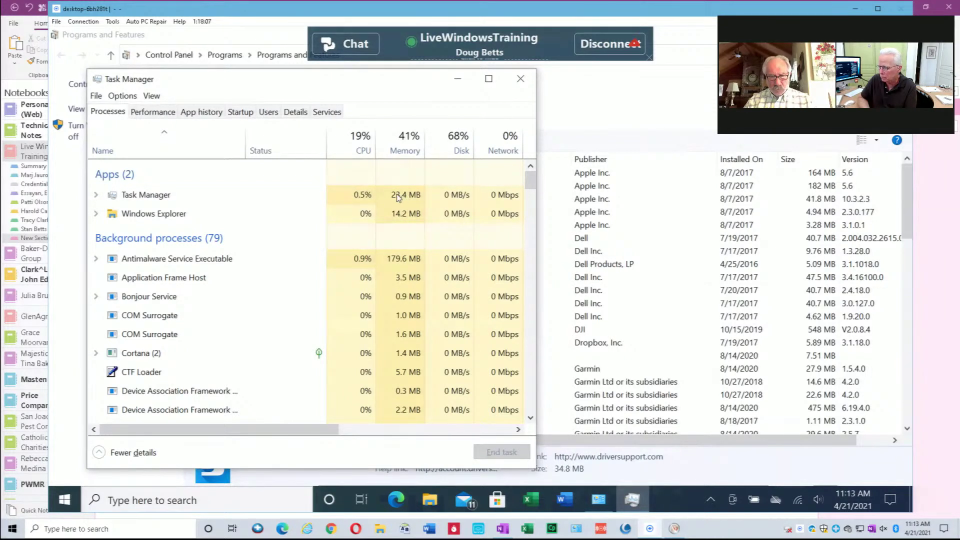
pyautogui.click(406, 141)
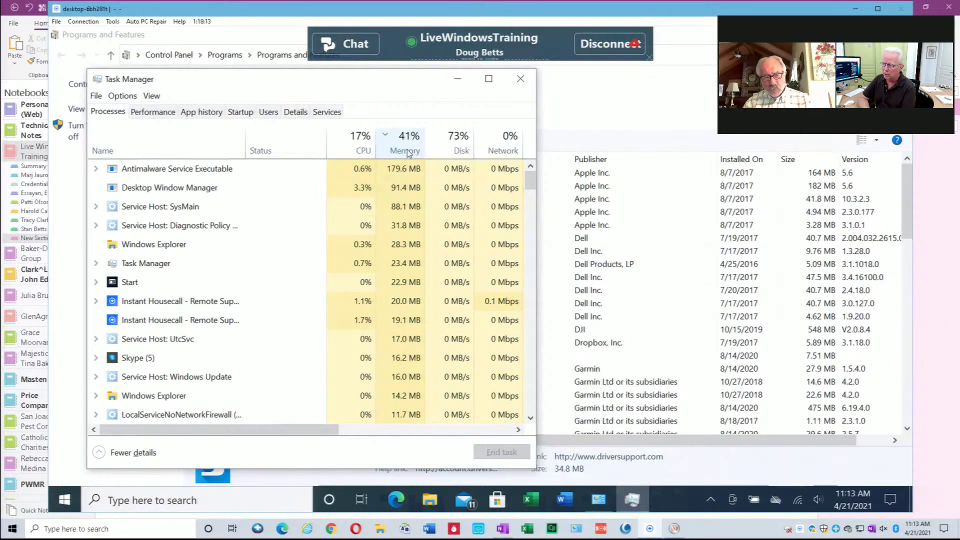
pyautogui.click(96, 169)
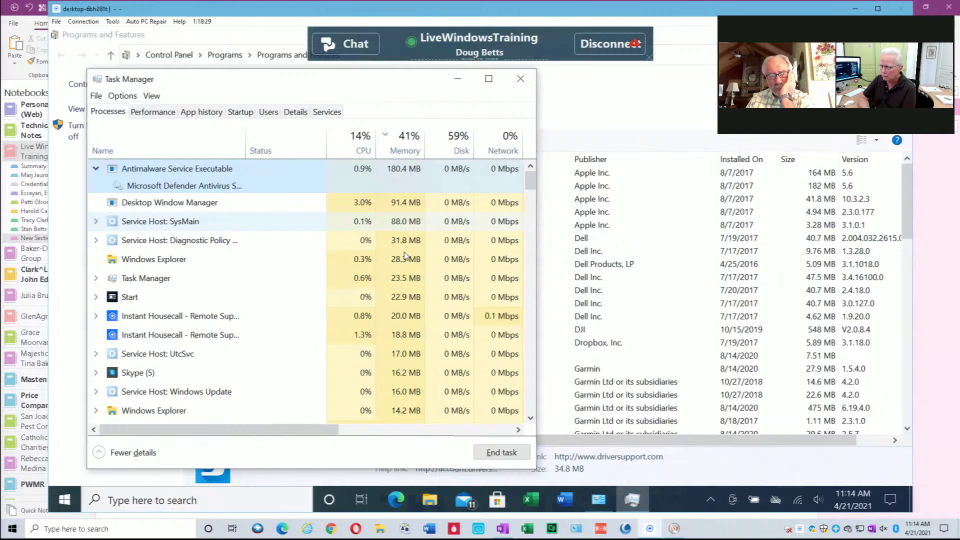
pyautogui.click(96, 222)
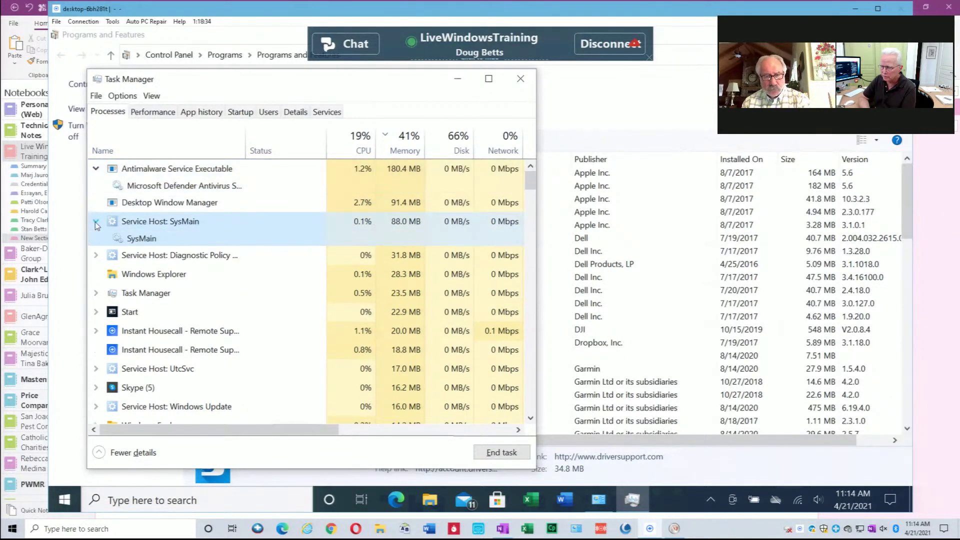
pyautogui.click(97, 256)
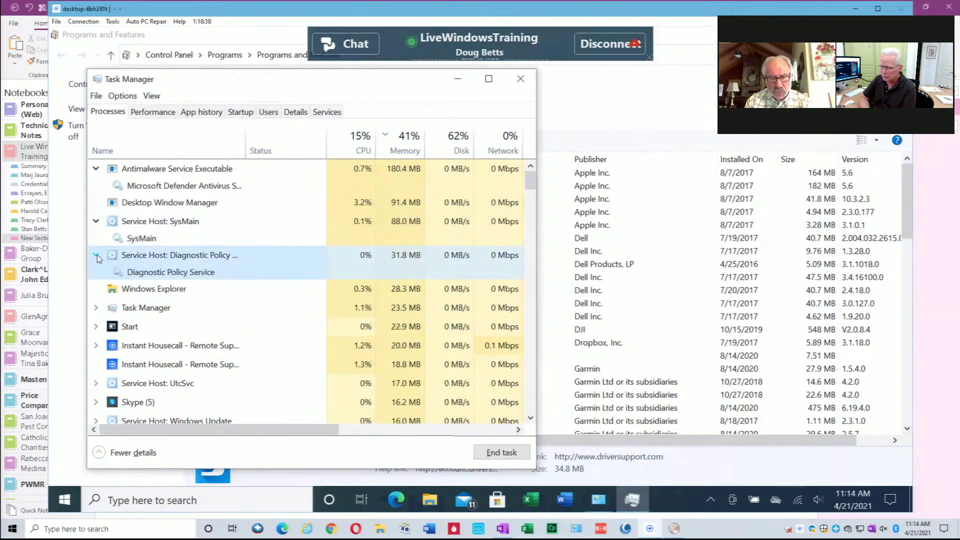
pyautogui.click(158, 273)
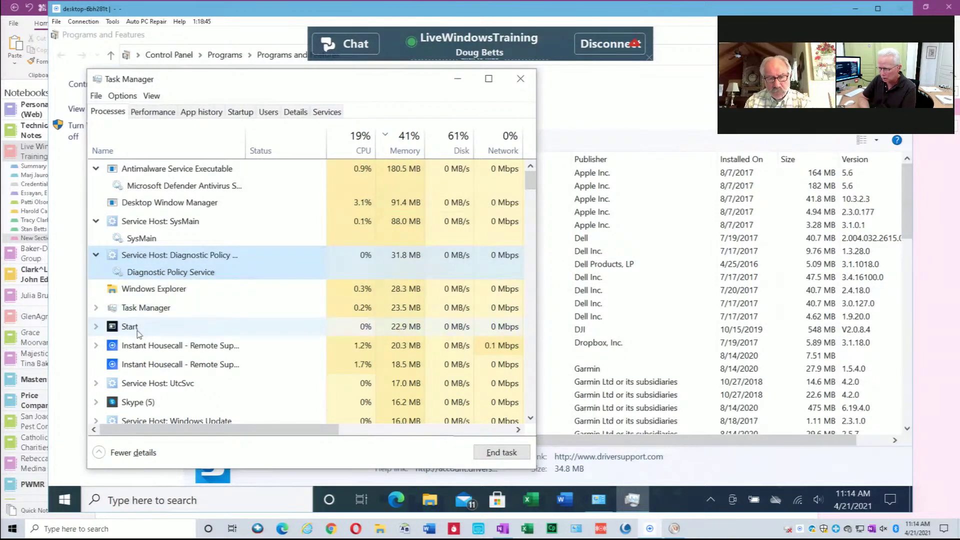
pyautogui.click(95, 328)
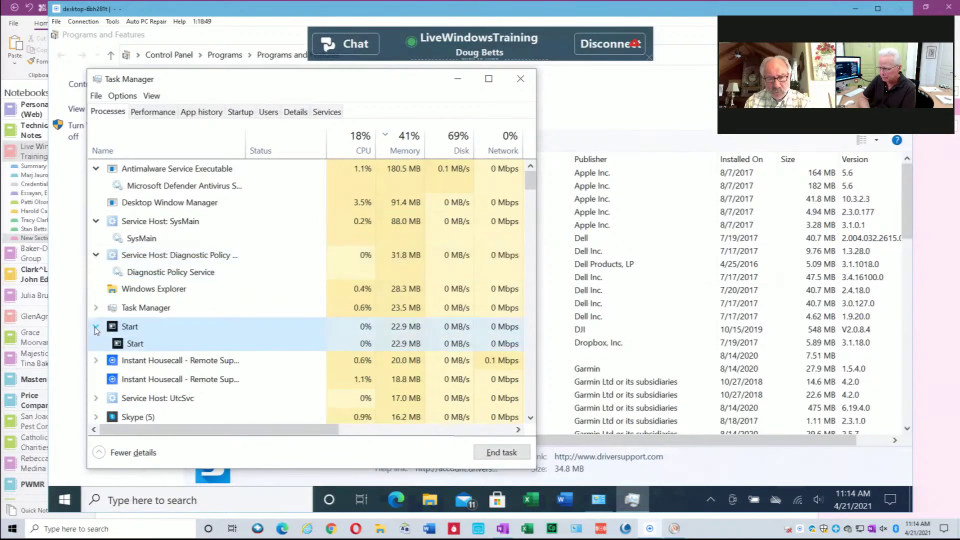
pyautogui.click(96, 327)
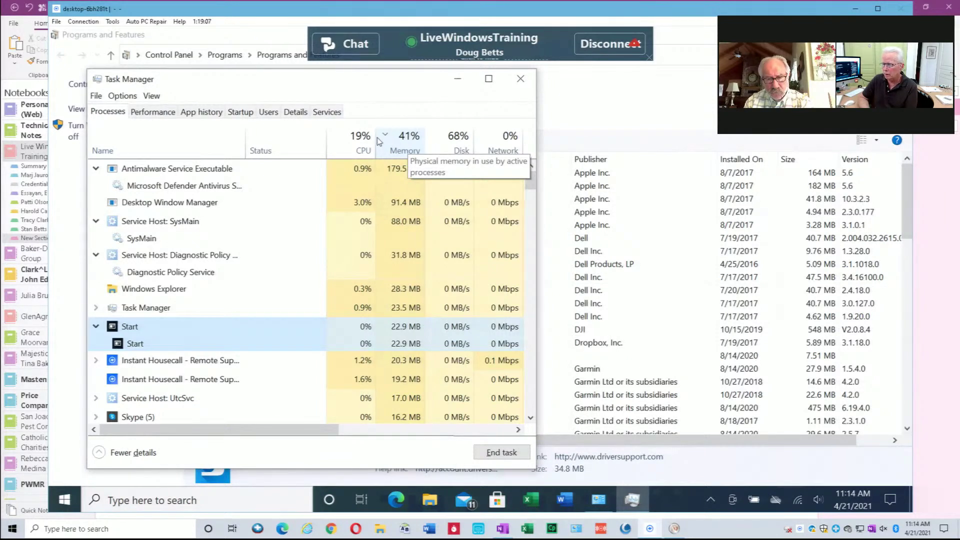
# Open Resource Monitor from Task Manager's performance view and maximize its window.
pyautogui.click(157, 116)
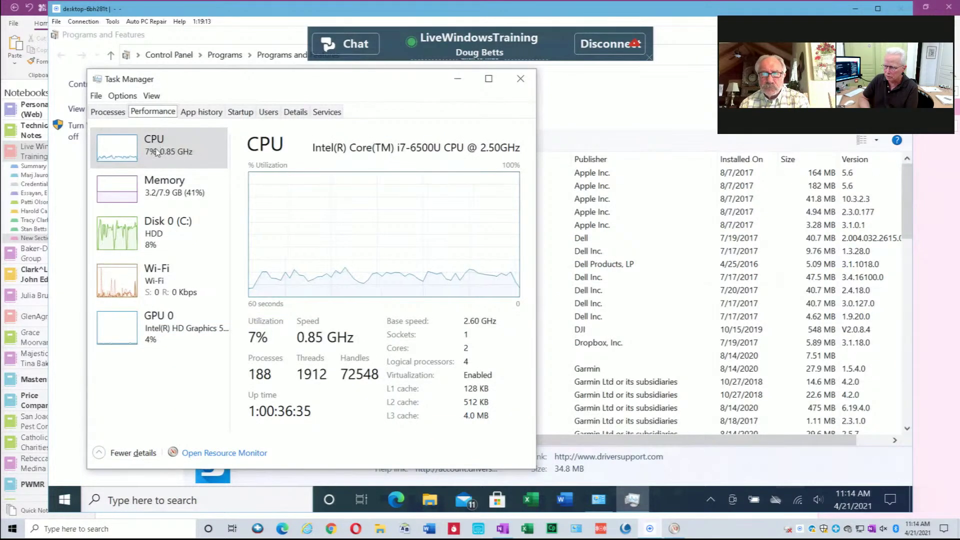
pyautogui.click(209, 458)
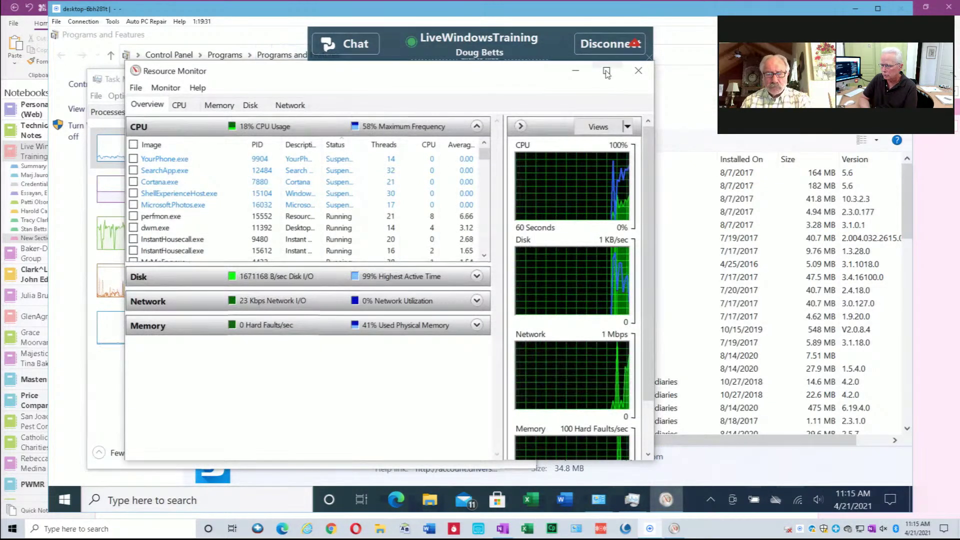
pyautogui.click(606, 71)
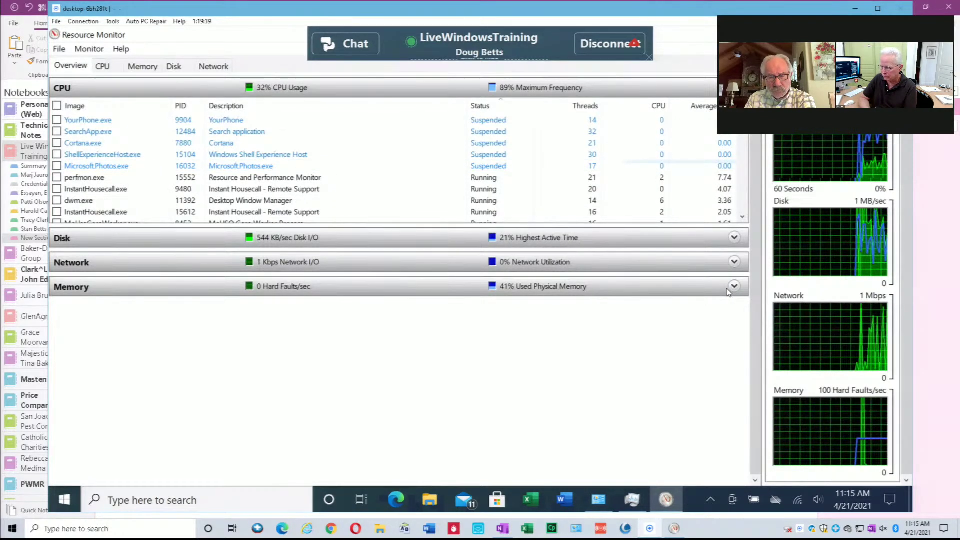
# Sort the Resource Monitor memory processes by hard faults per second and view the physical memory breakdown.
pyautogui.click(728, 292)
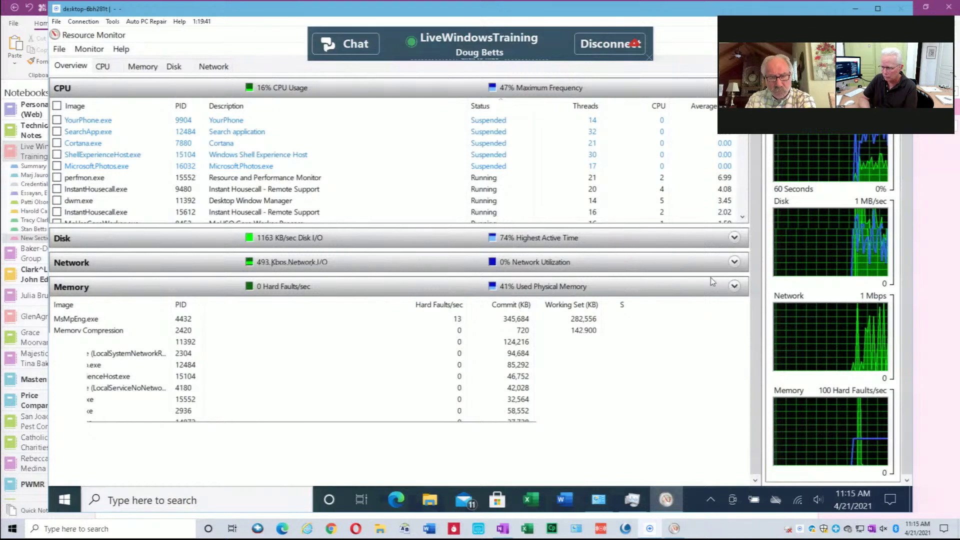
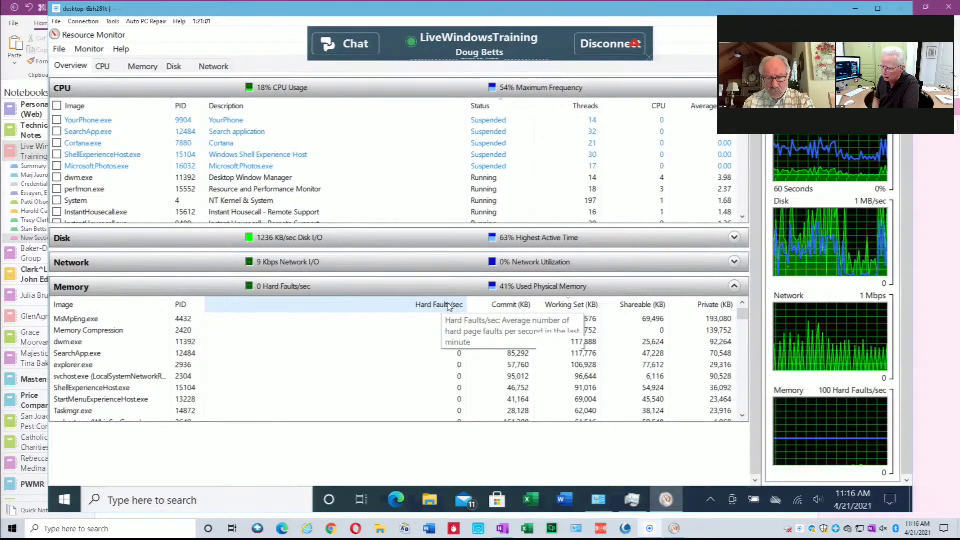
pyautogui.click(449, 305)
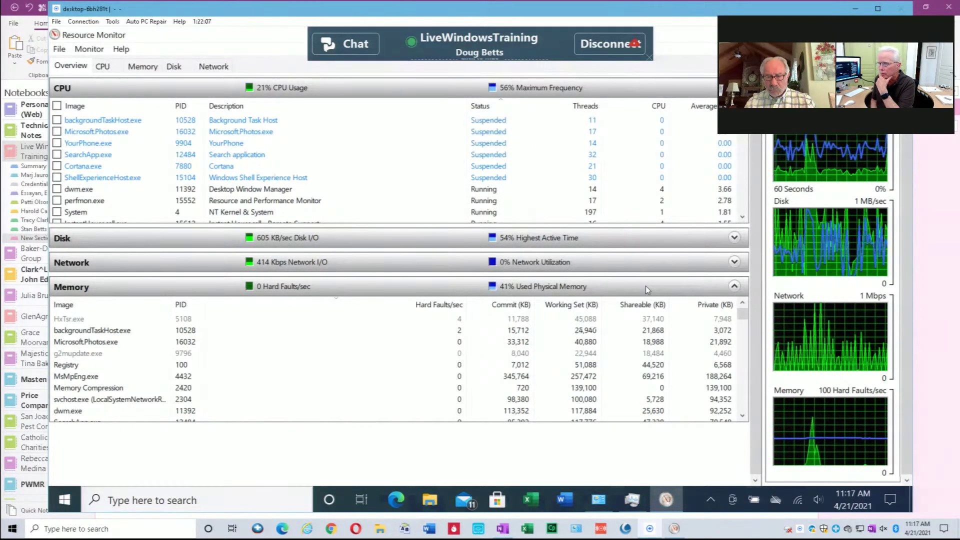
pyautogui.click(142, 67)
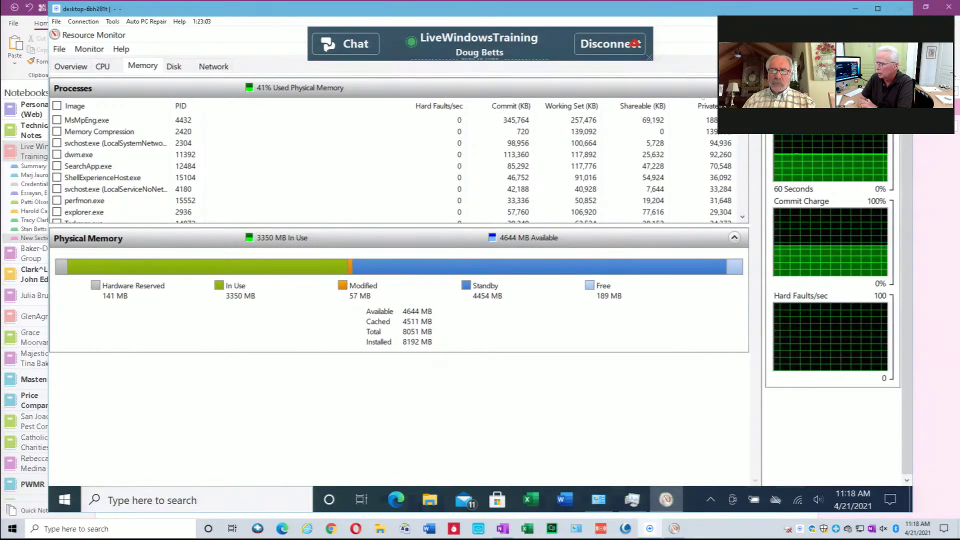
# Switch back to Task Manager, close it, and close the Programs and Features window.
pyautogui.hotkey('alt', 'Tab')
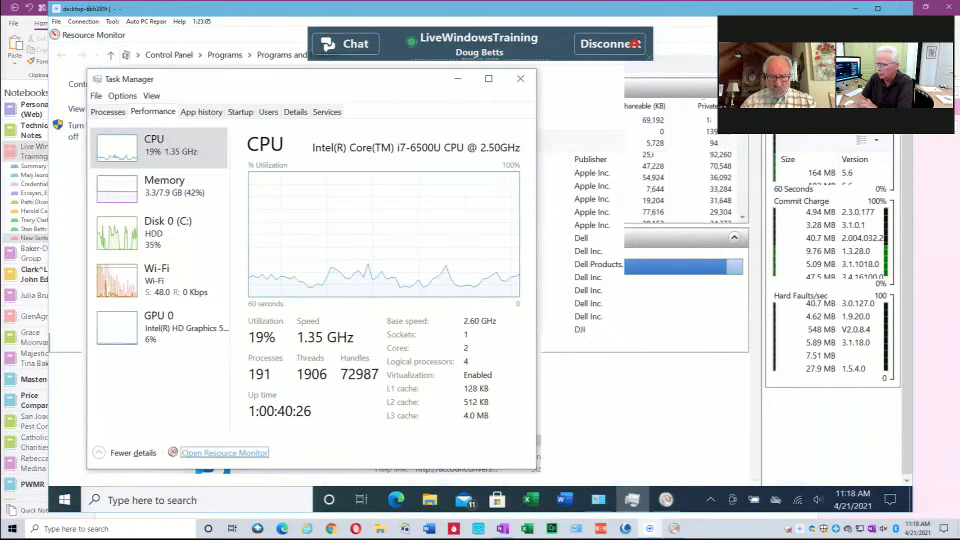
pyautogui.click(521, 80)
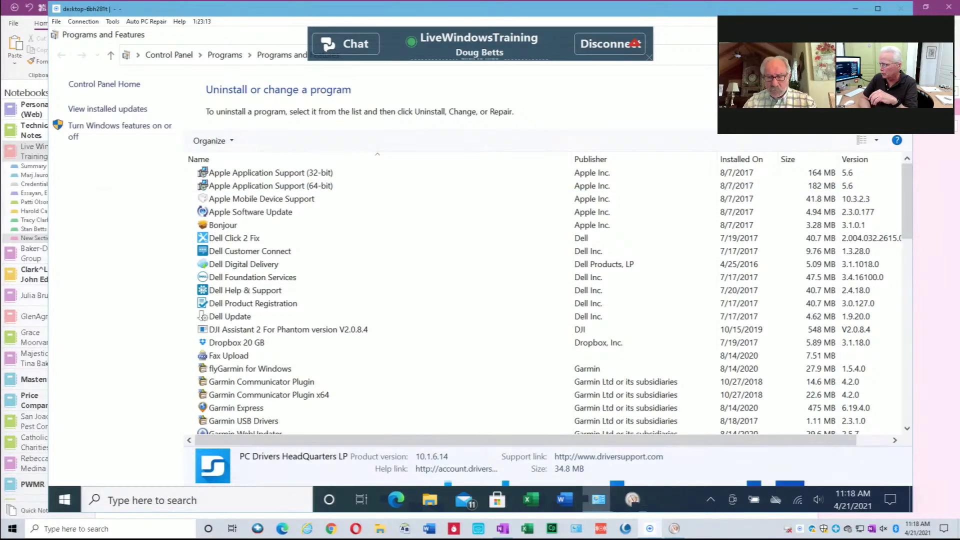
pyautogui.hotkey('alt', 'F4')
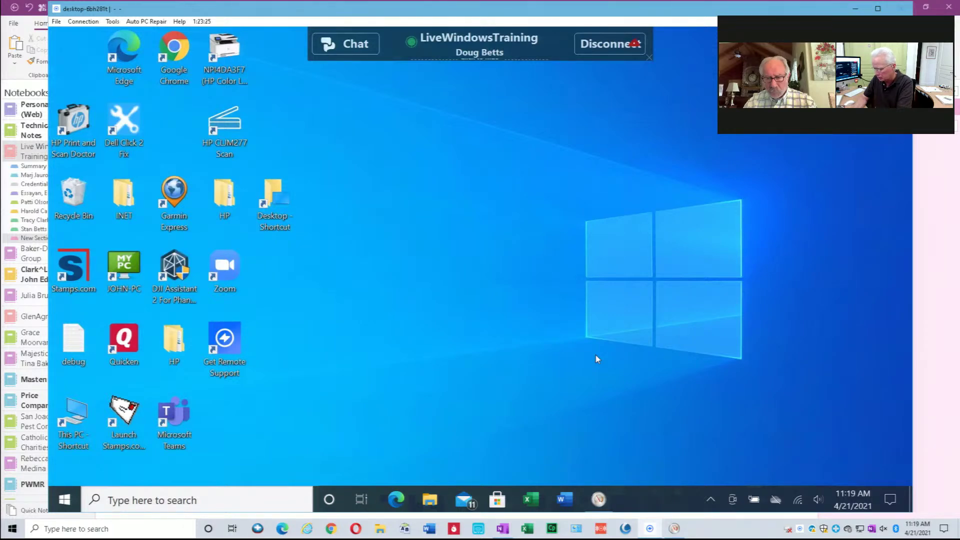
# Search Windows for "update sett" and open the Windows Update settings.
pyautogui.press('super+s')
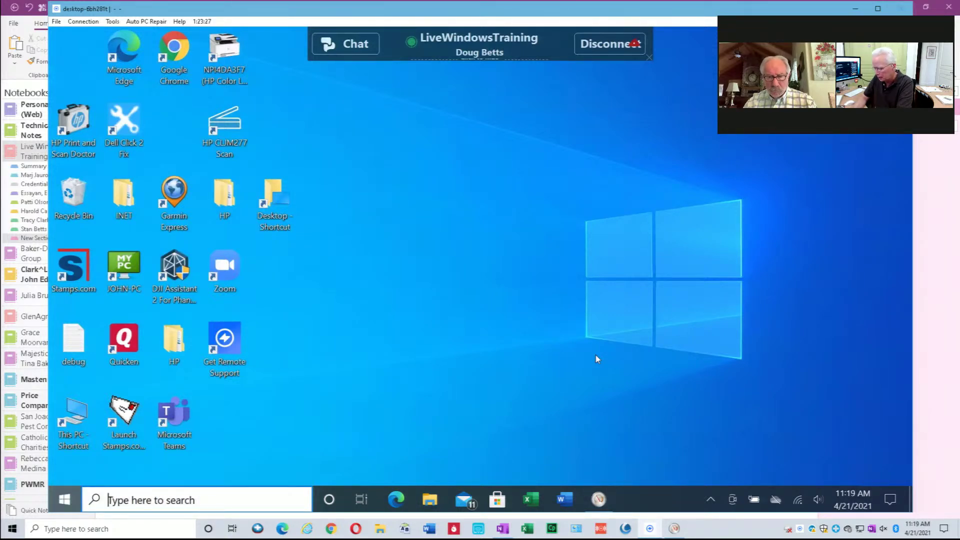
pyautogui.press('super')
pyautogui.write('up')
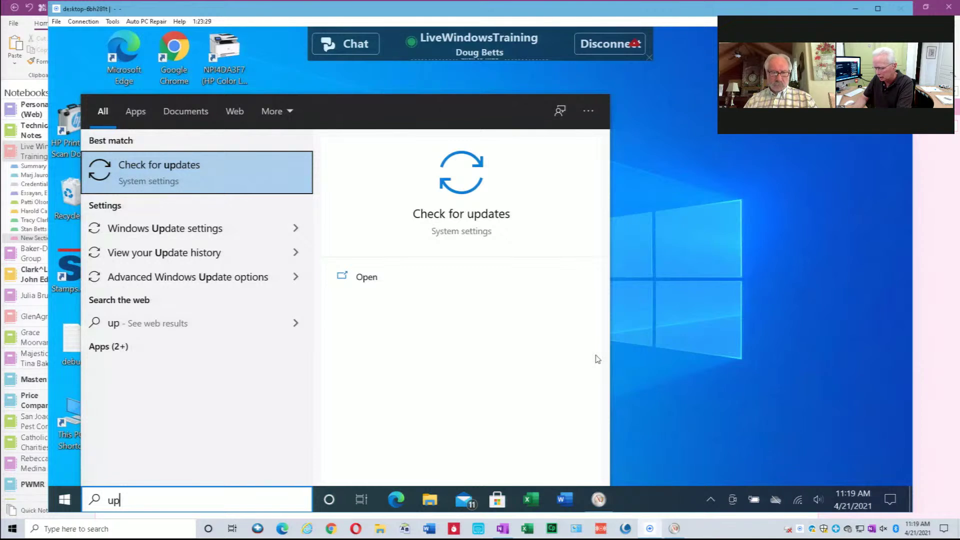
pyautogui.write('date')
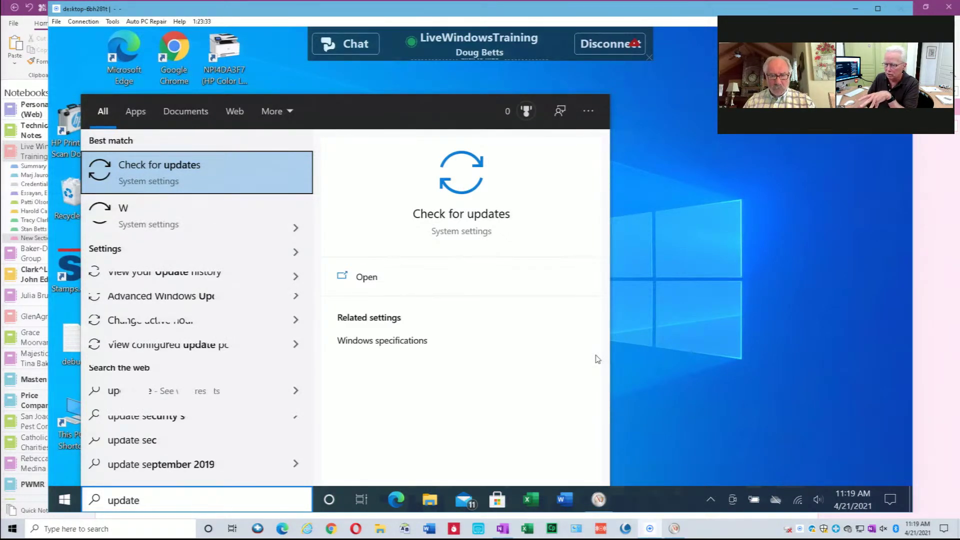
pyautogui.write(' set')
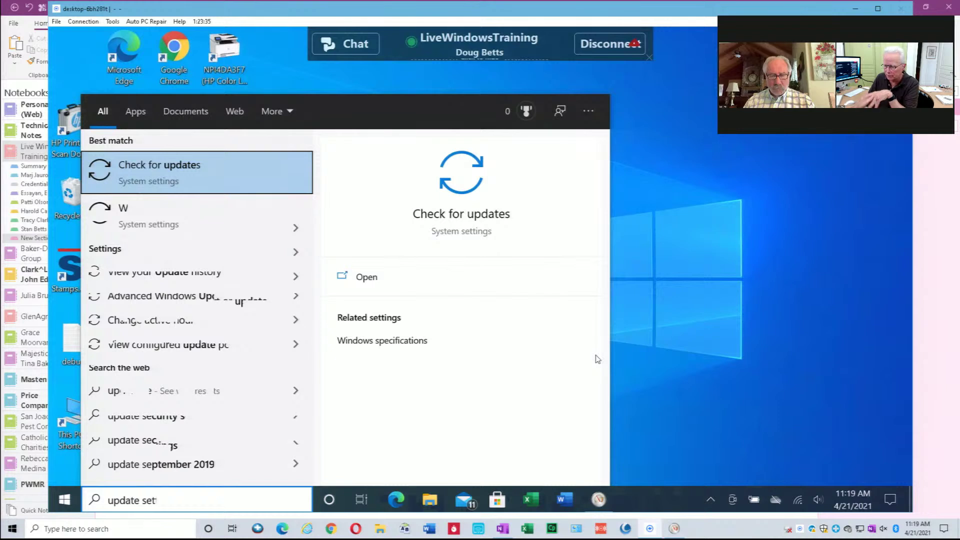
pyautogui.write('t')
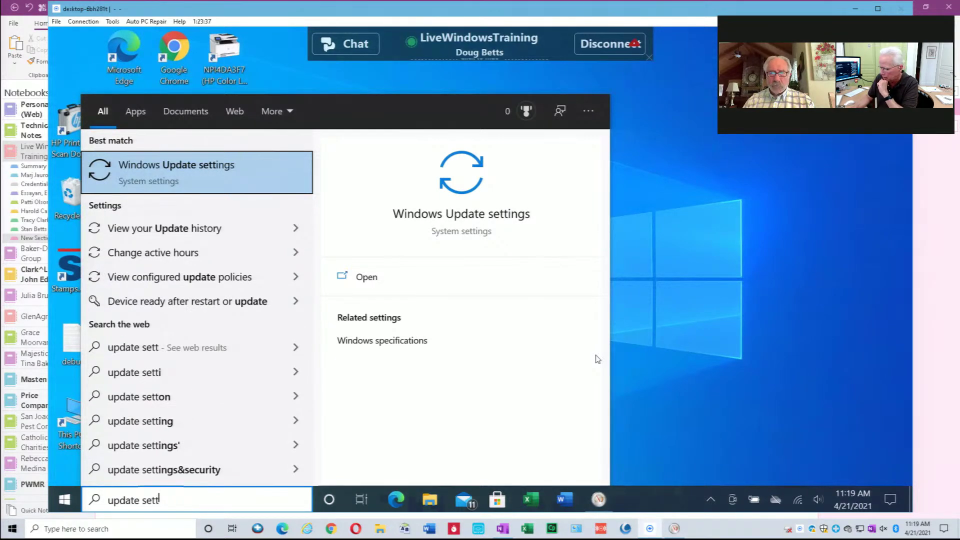
pyautogui.click(170, 170)
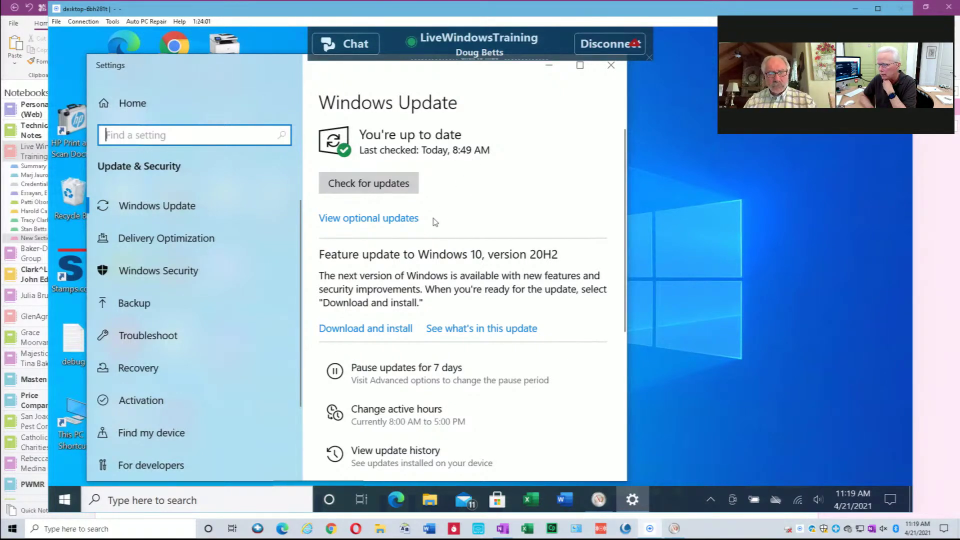
# Open the Windows update history and reposition the Settings window to review the installed updates.
pyautogui.click(403, 450)
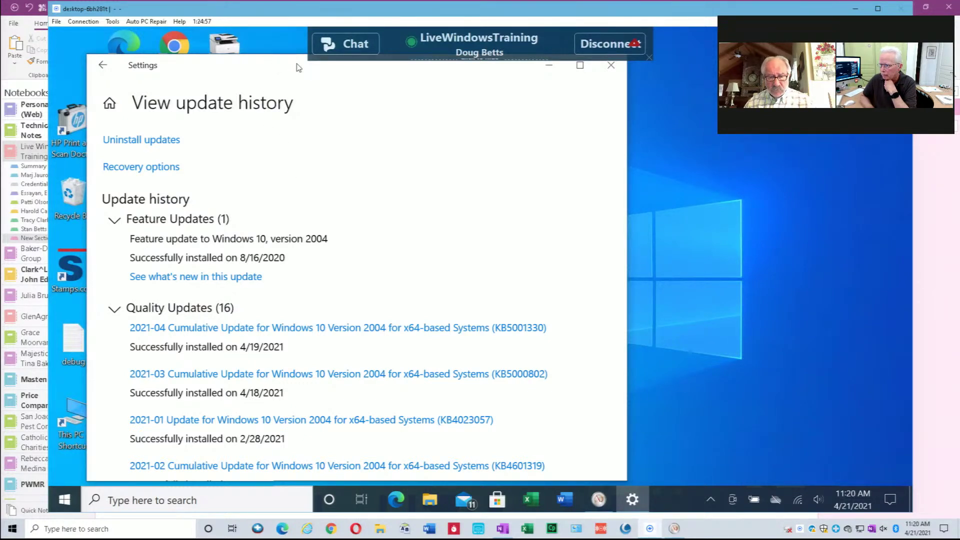
pyautogui.moveTo(300, 68); pyautogui.dragTo(279, 156)
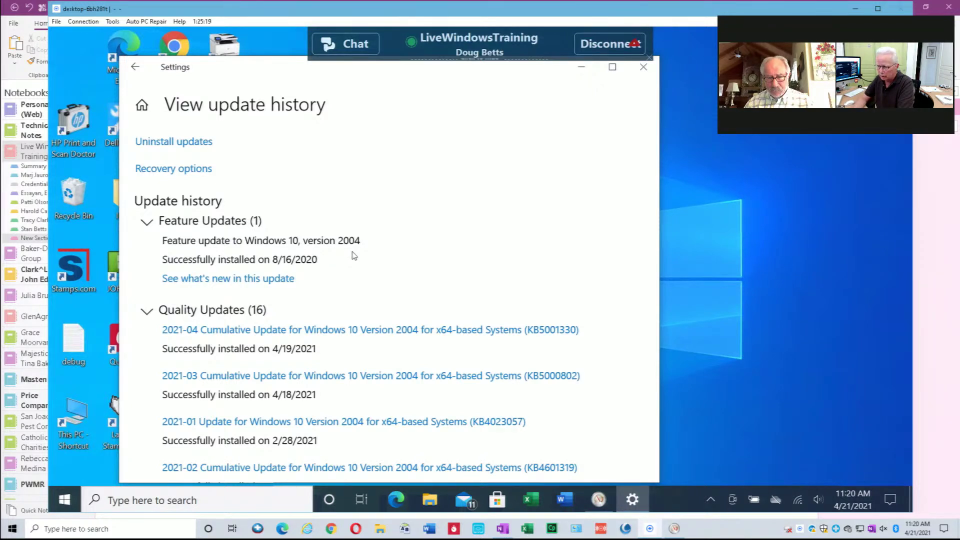
# Run winver to check the Windows version, dismiss its information window, and close Settings.
pyautogui.press('super+r')
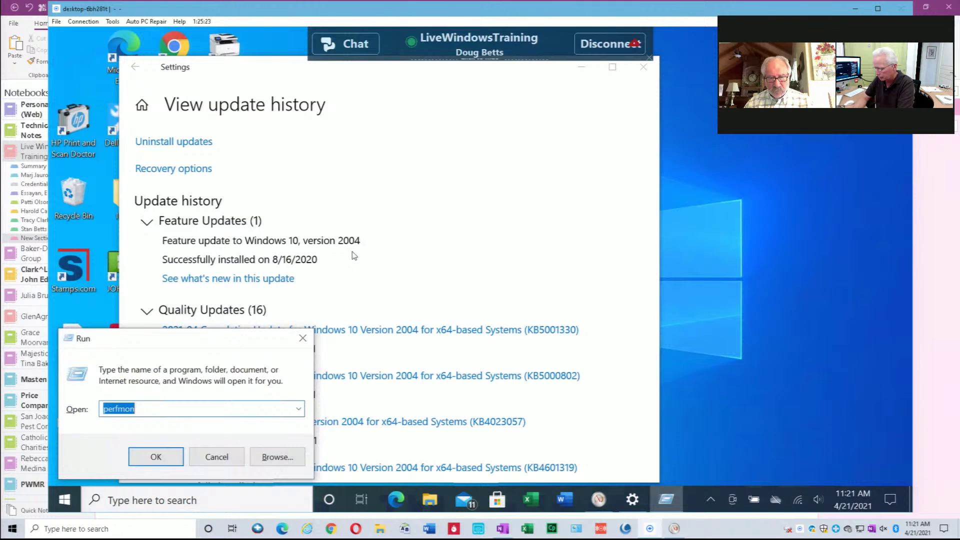
pyautogui.write('winver')
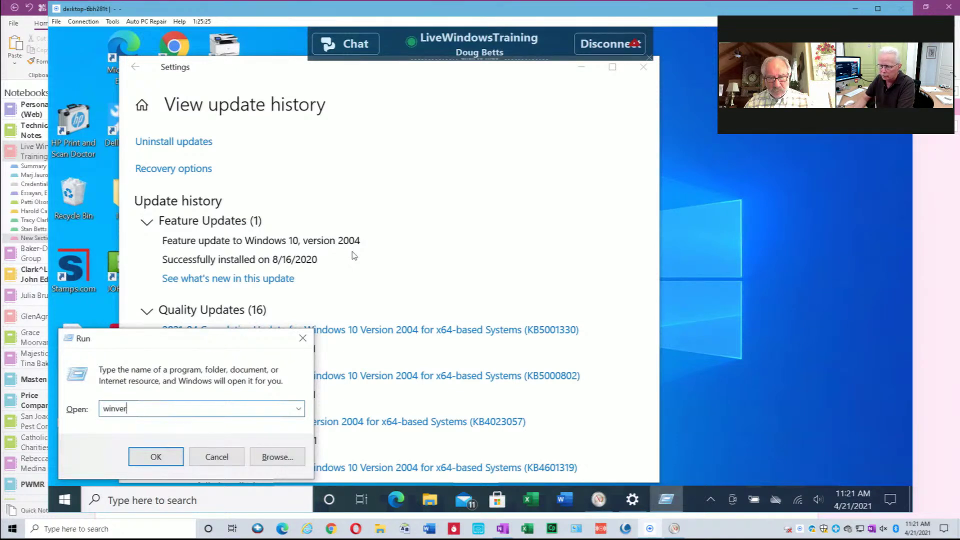
pyautogui.press('Return')
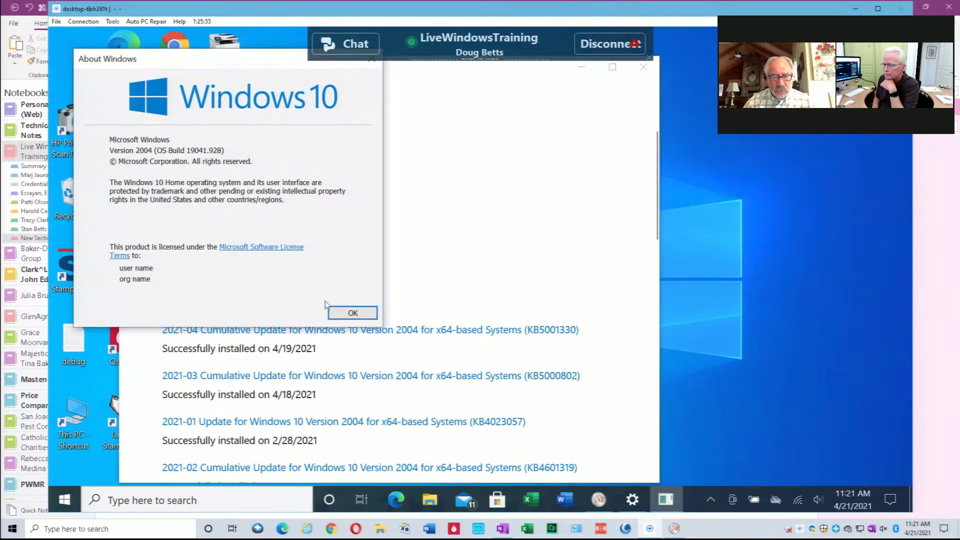
pyautogui.click(344, 315)
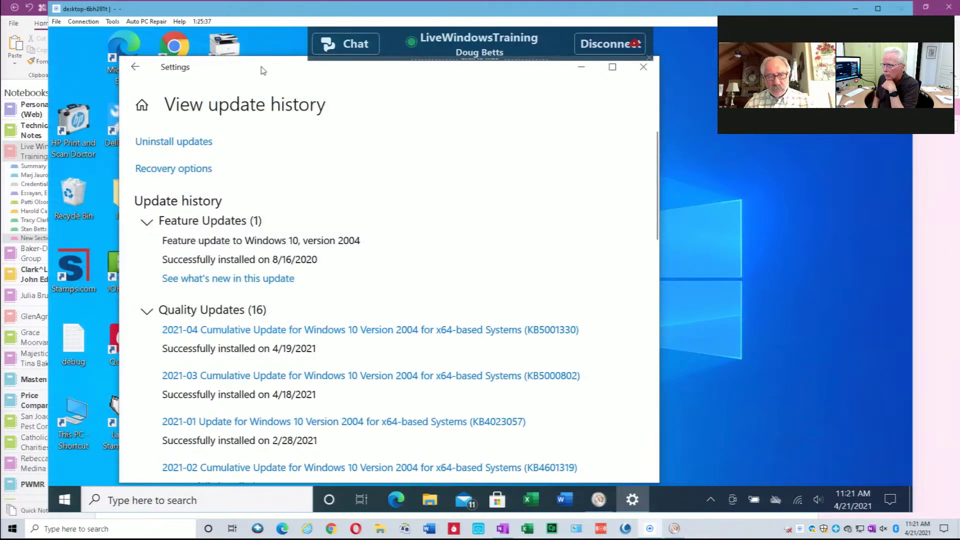
pyautogui.moveTo(368, 82); pyautogui.dragTo(373, 90)
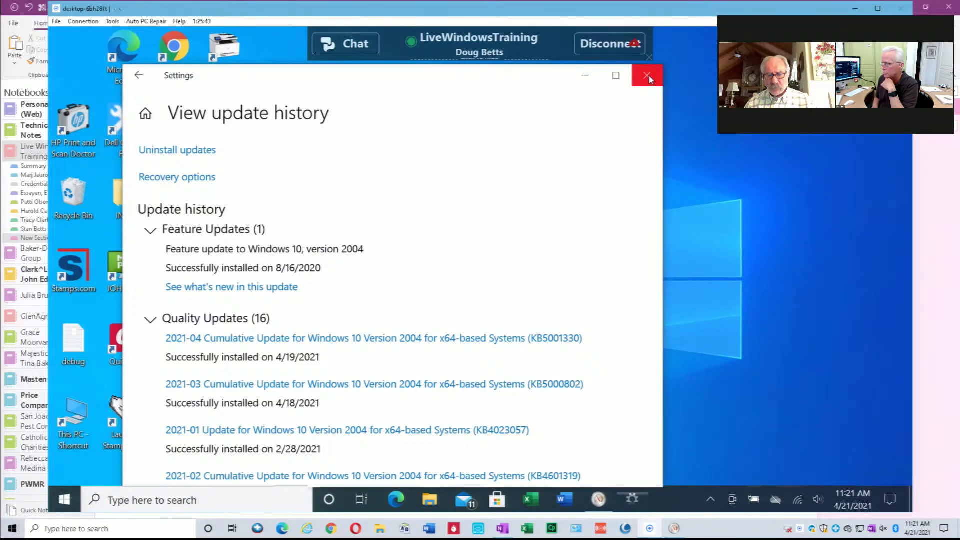
pyautogui.click(648, 76)
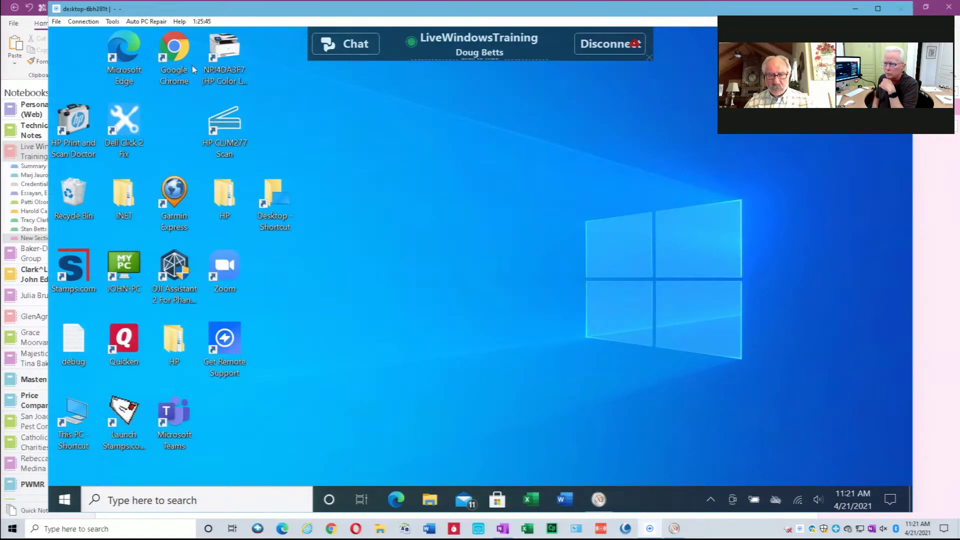
# Restart the remote PC with a standard reboot that reconnects the support session.
pyautogui.click(114, 22)
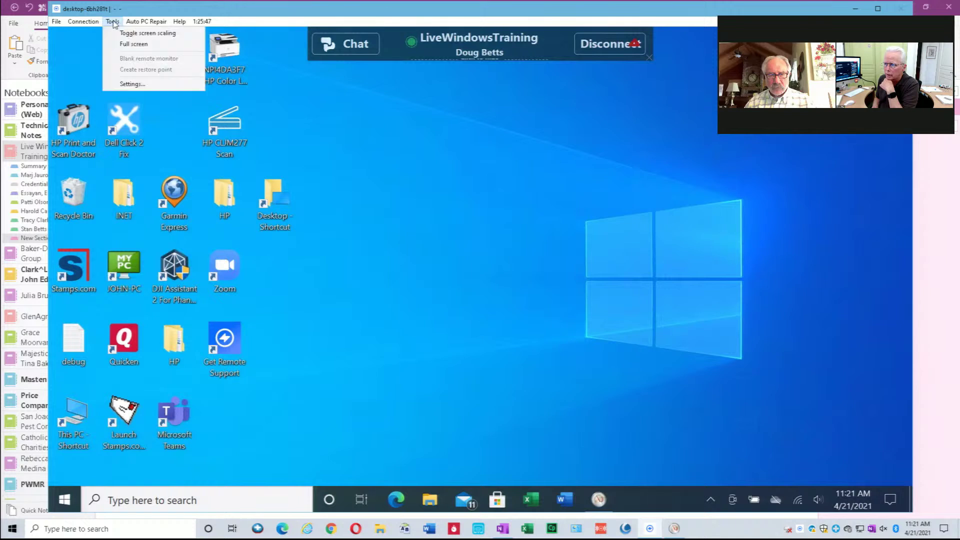
pyautogui.moveTo(85, 22)
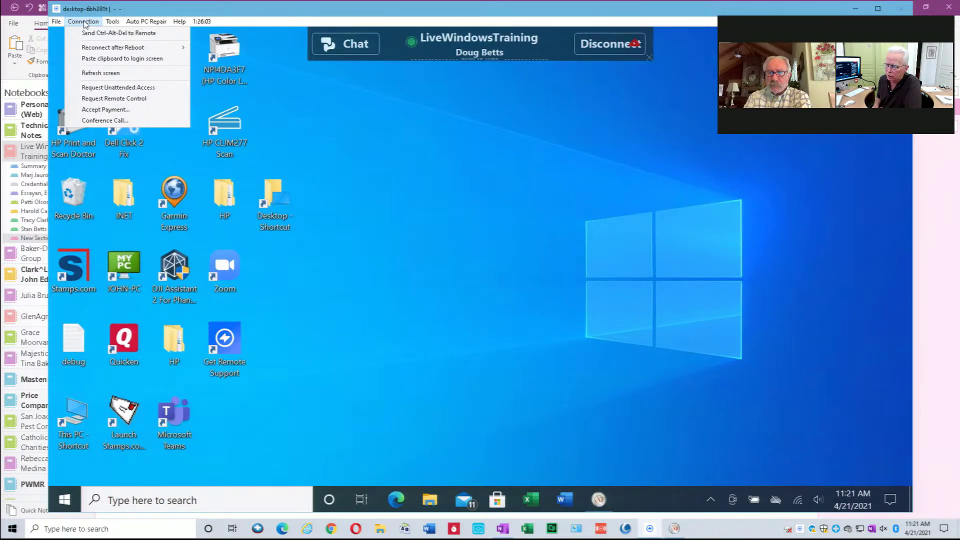
pyautogui.moveTo(104, 49)
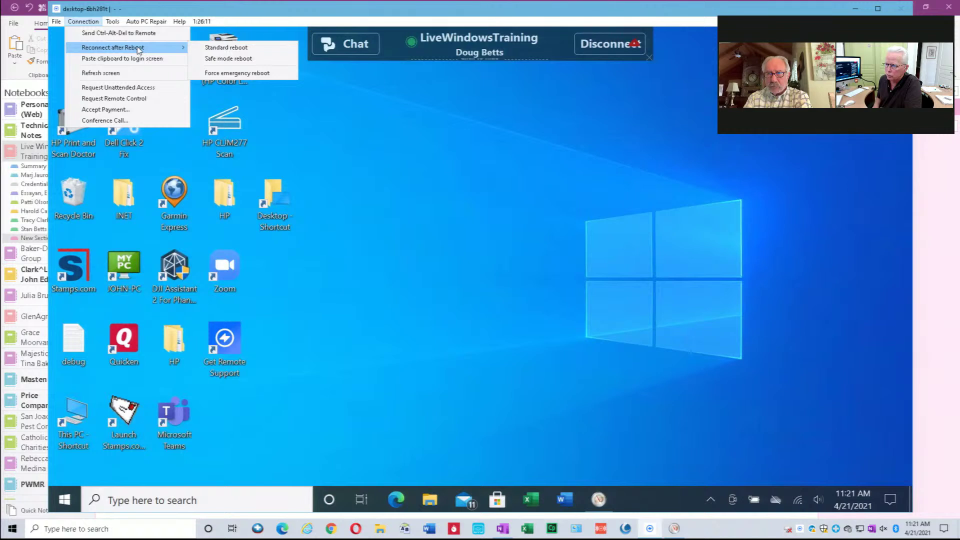
pyautogui.click(224, 48)
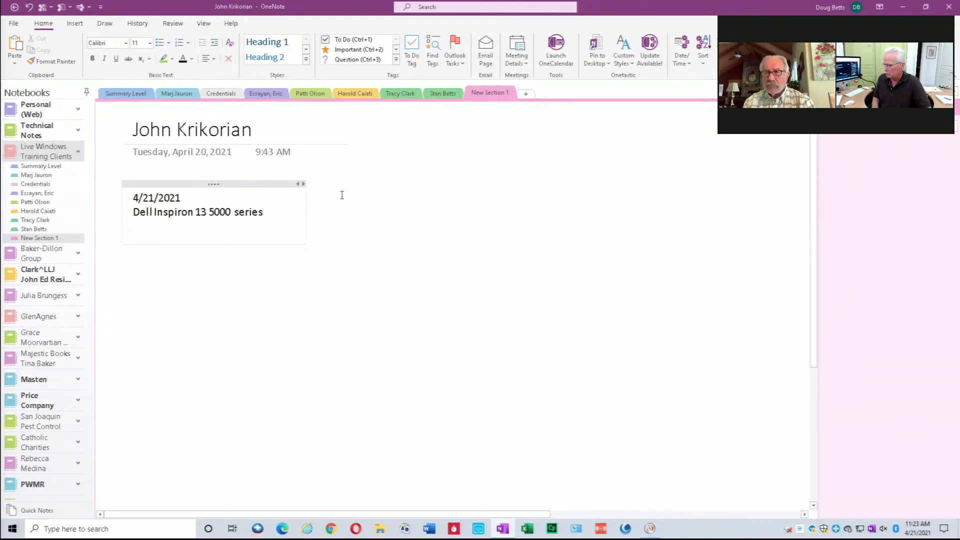
pyautogui.moveTo(649, 530)
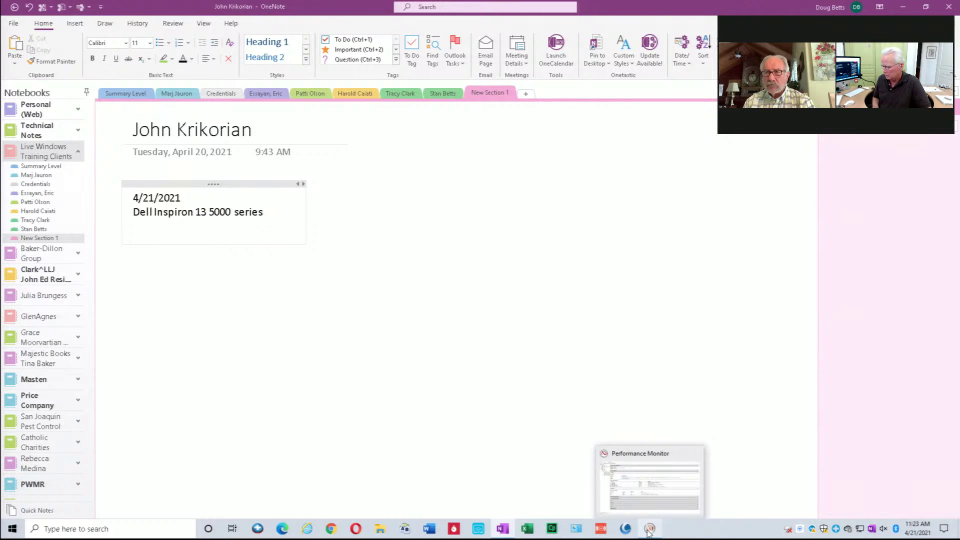
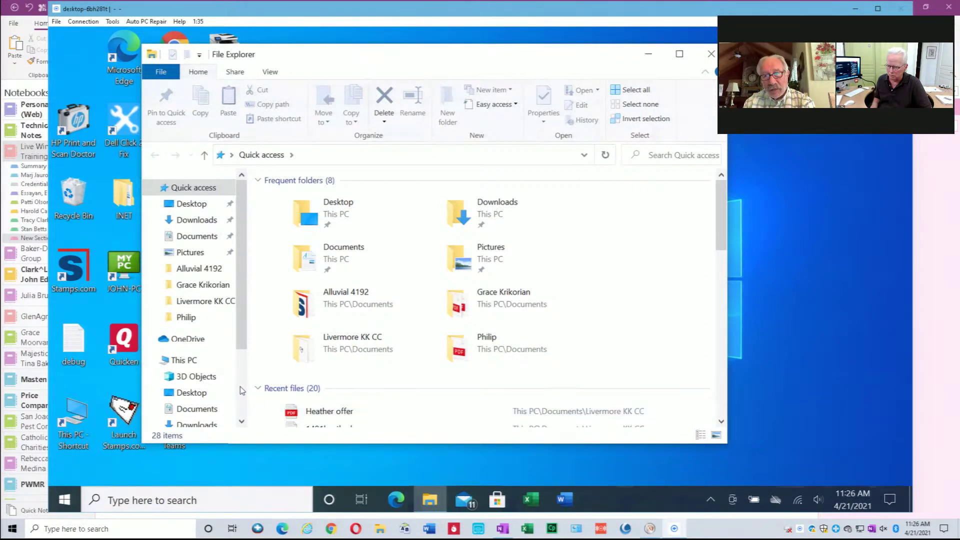
# Expand the OS (C:) drive in File Explorer, view its used and free space in its properties, and close them.
pyautogui.scroll(-3, 241, 390)
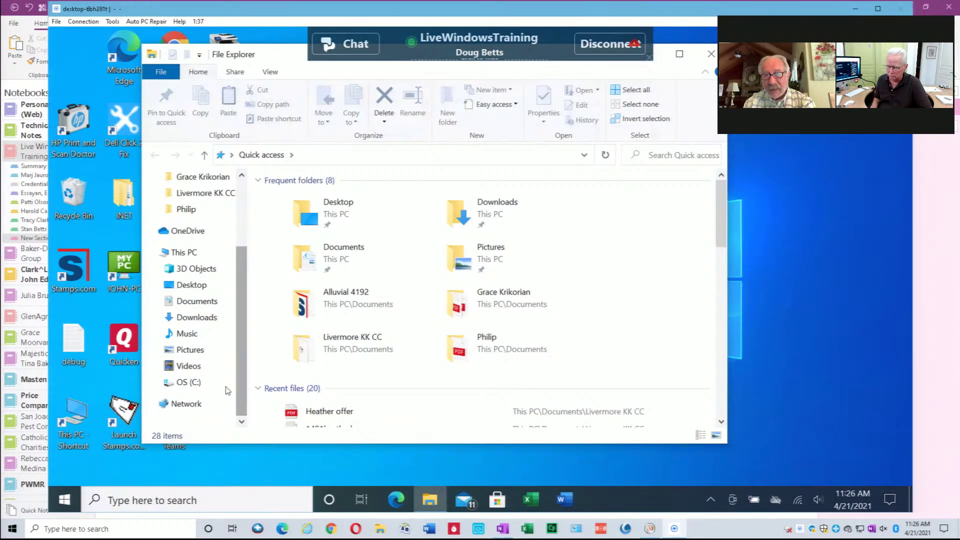
pyautogui.click(159, 383)
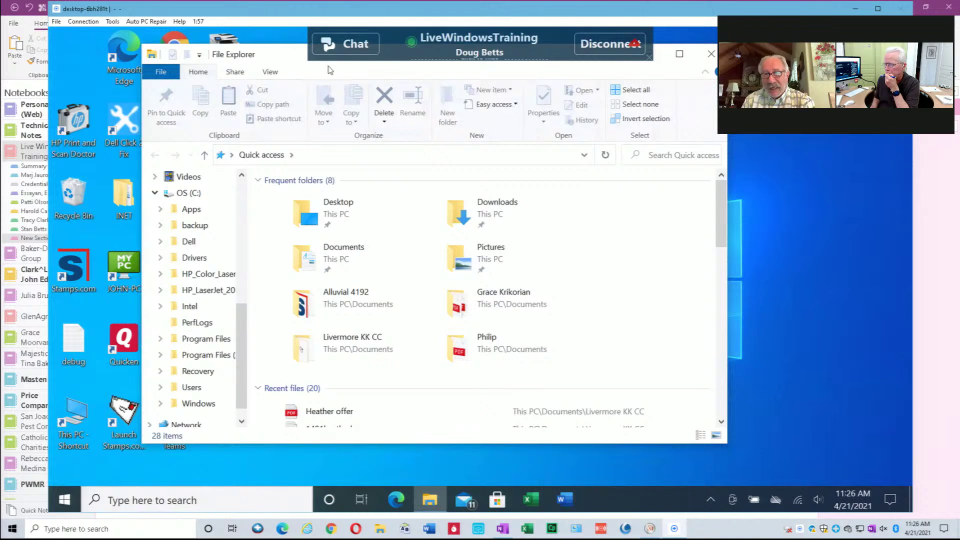
pyautogui.moveTo(330, 70); pyautogui.dragTo(383, 102)
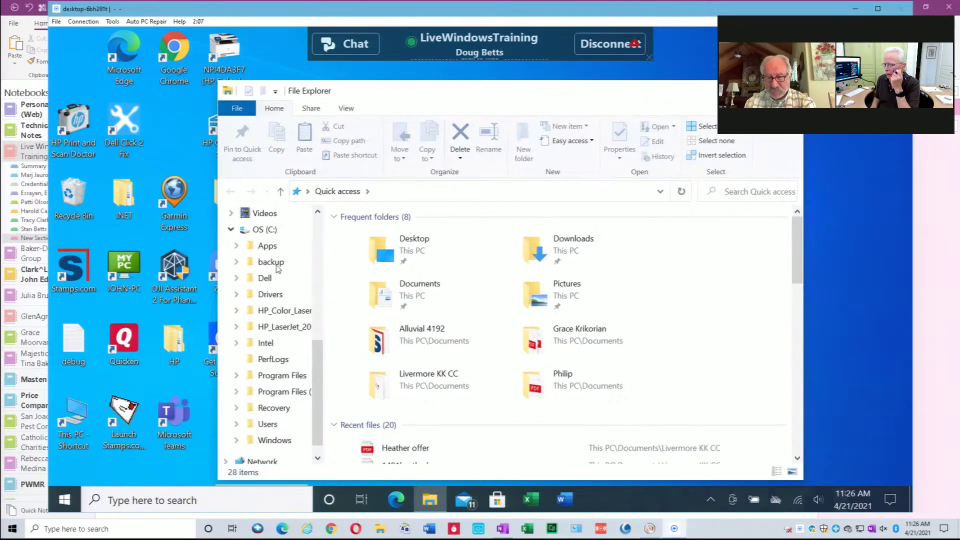
pyautogui.rightClick(264, 233)
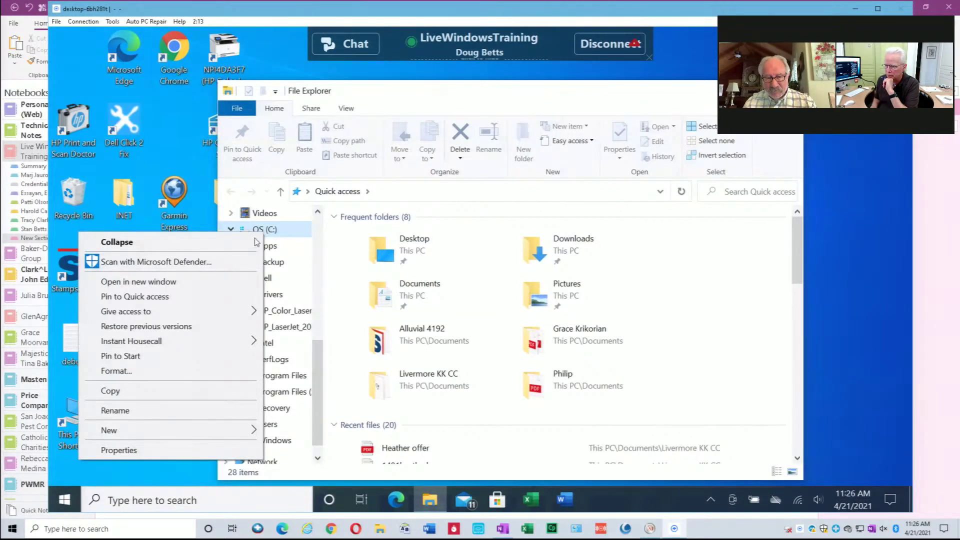
pyautogui.click(133, 450)
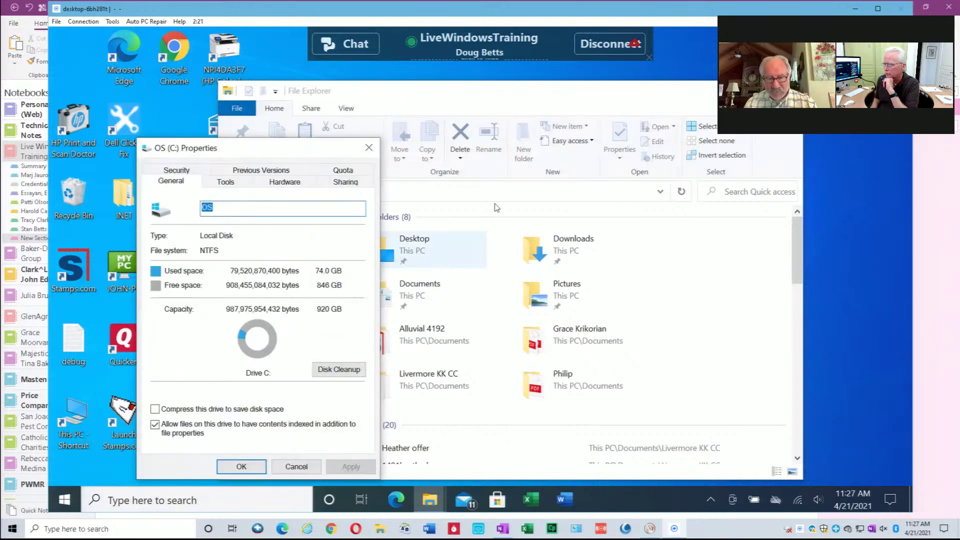
pyautogui.click(371, 149)
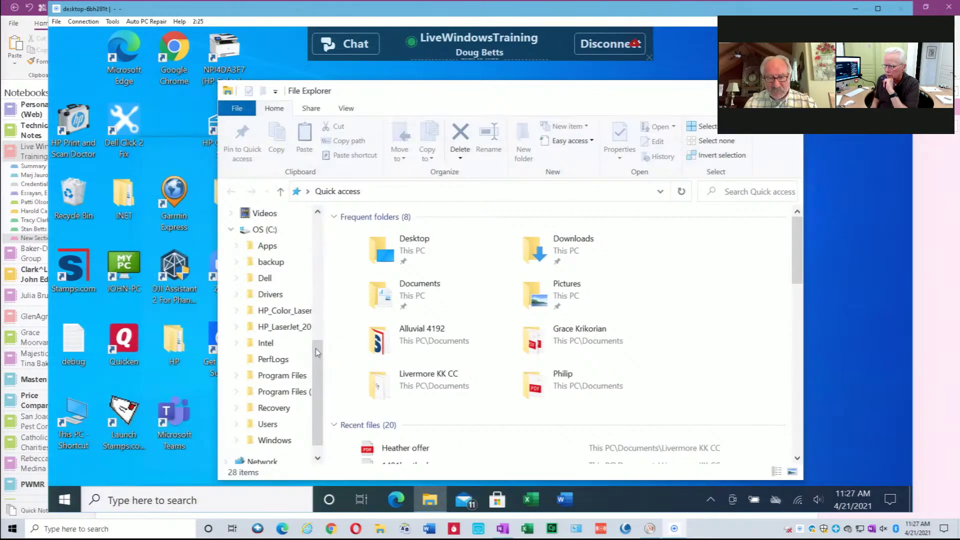
# Open the properties of This PC to view the computer's processor, memory and Windows edition.
pyautogui.click(320, 247)
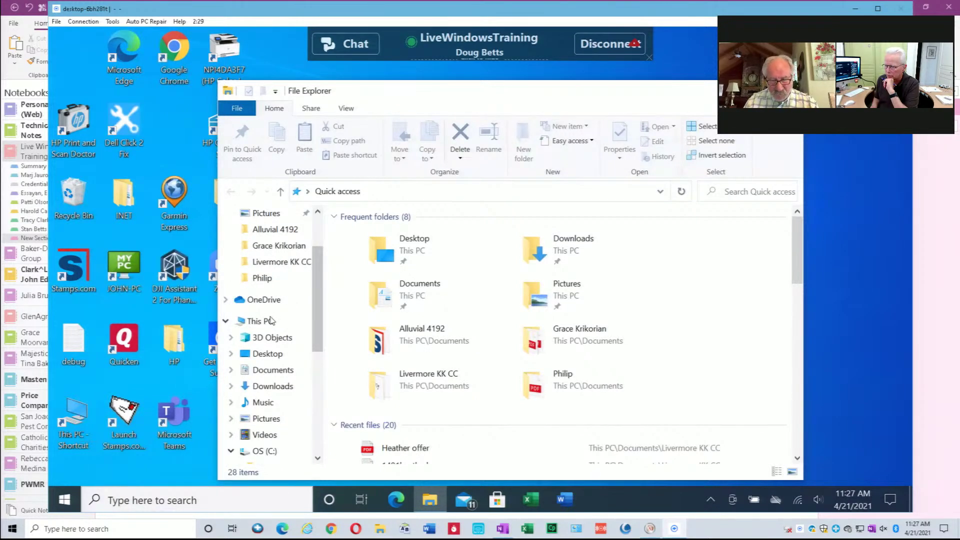
pyautogui.scroll(2, 271, 321)
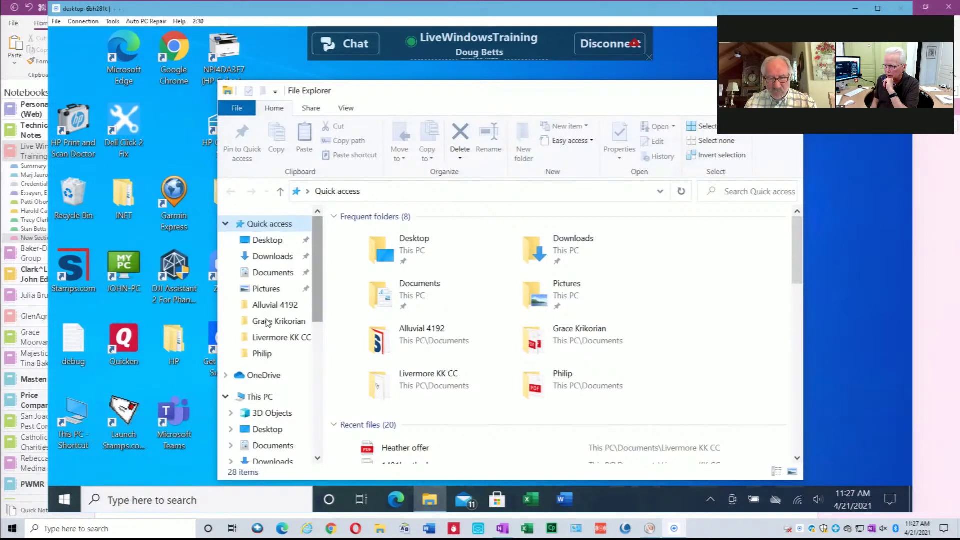
pyautogui.rightClick(258, 399)
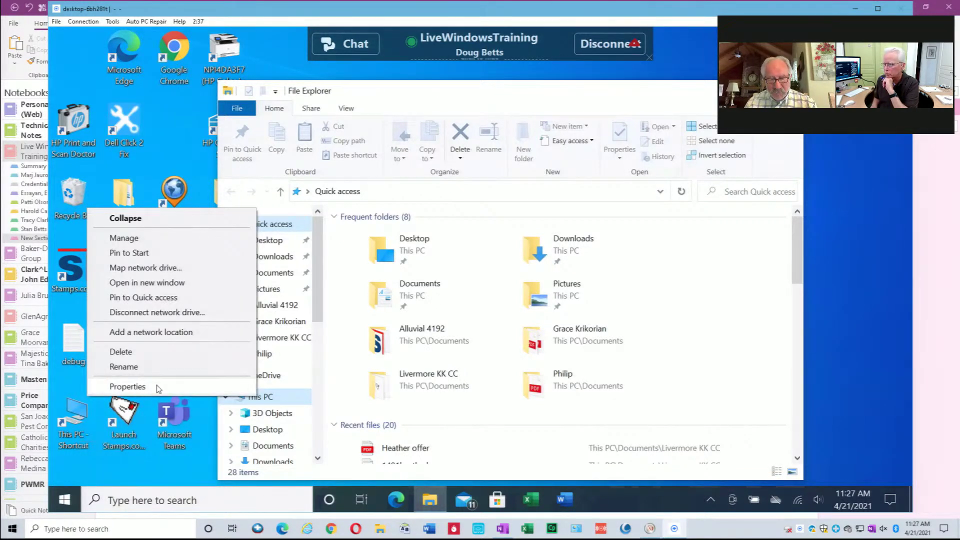
pyautogui.click(209, 369)
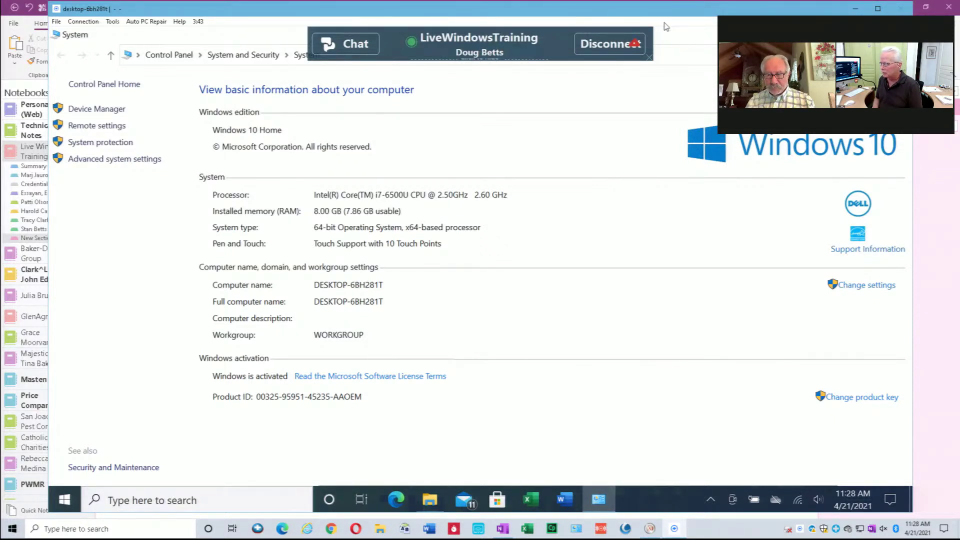
# Maximize the remote session window and minimize the open remote windows to show the desktop.
pyautogui.click(878, 8)
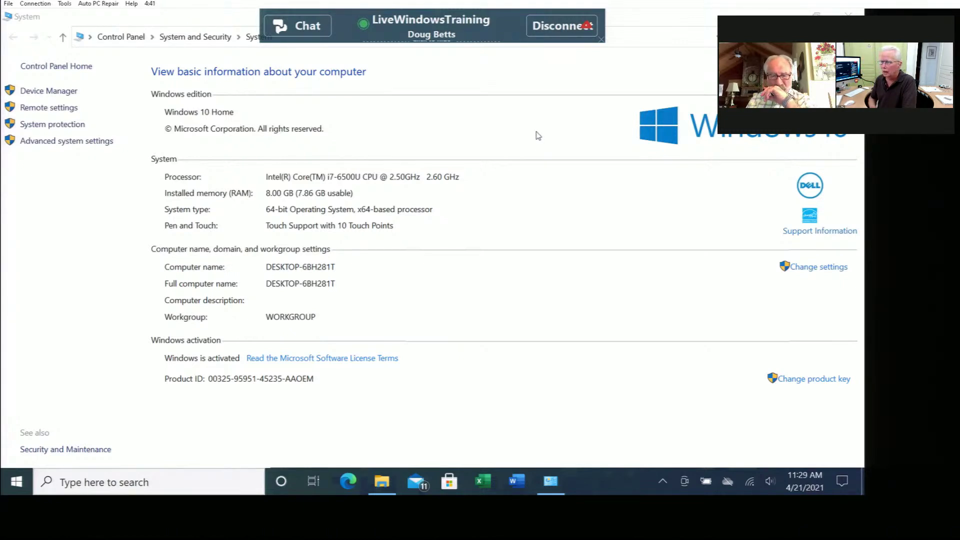
pyautogui.click(568, 84)
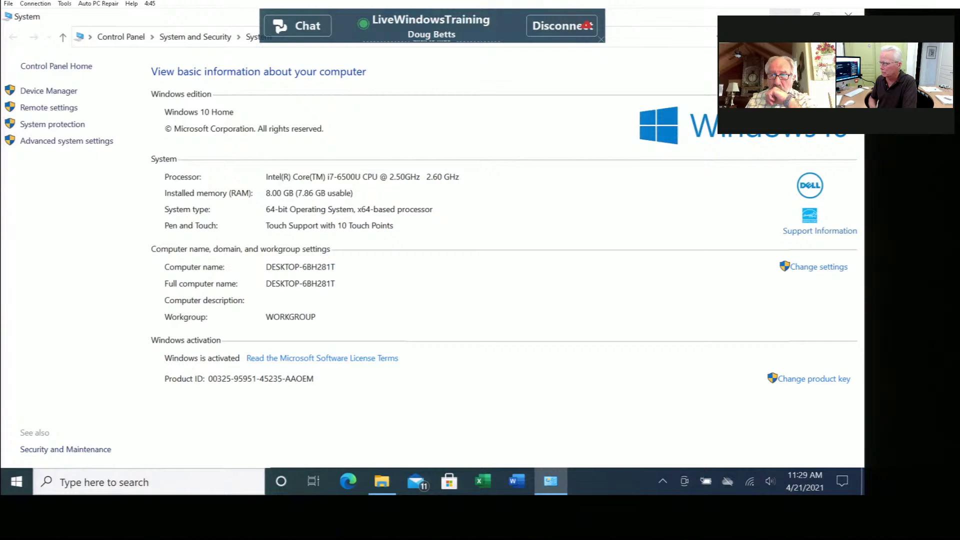
pyautogui.click(785, 14)
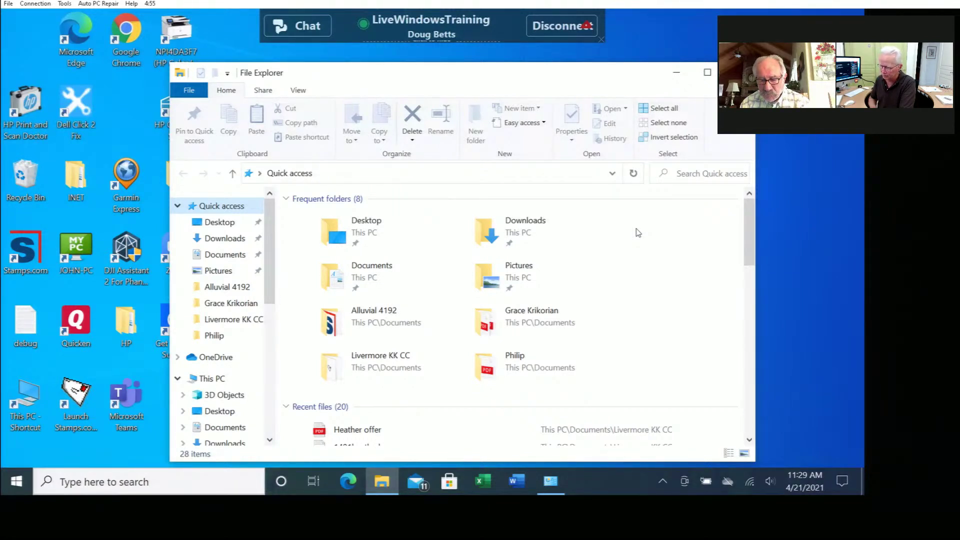
pyautogui.press('super+d')
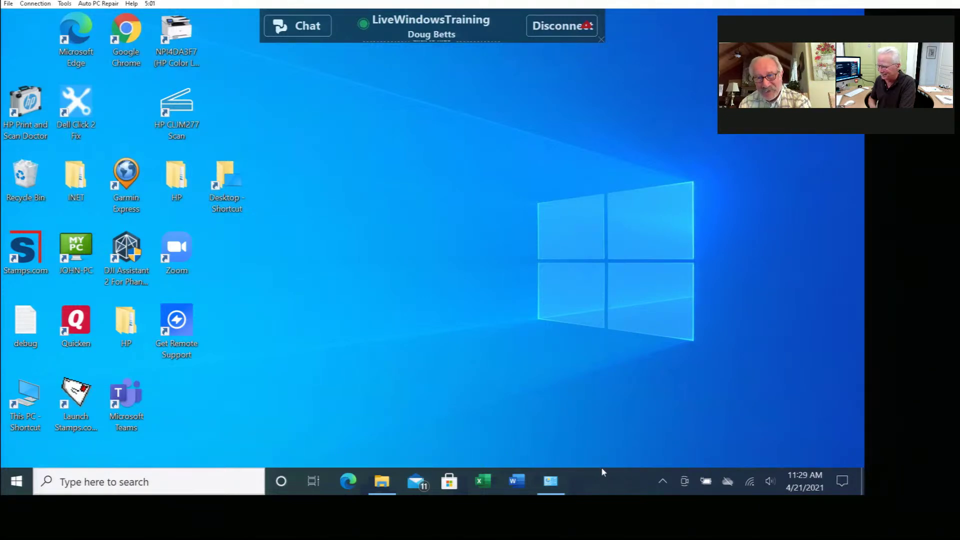
# Open Task Manager, sort the processes by disk usage, and expand Service Host: SysMain.
pyautogui.rightClick(600, 482)
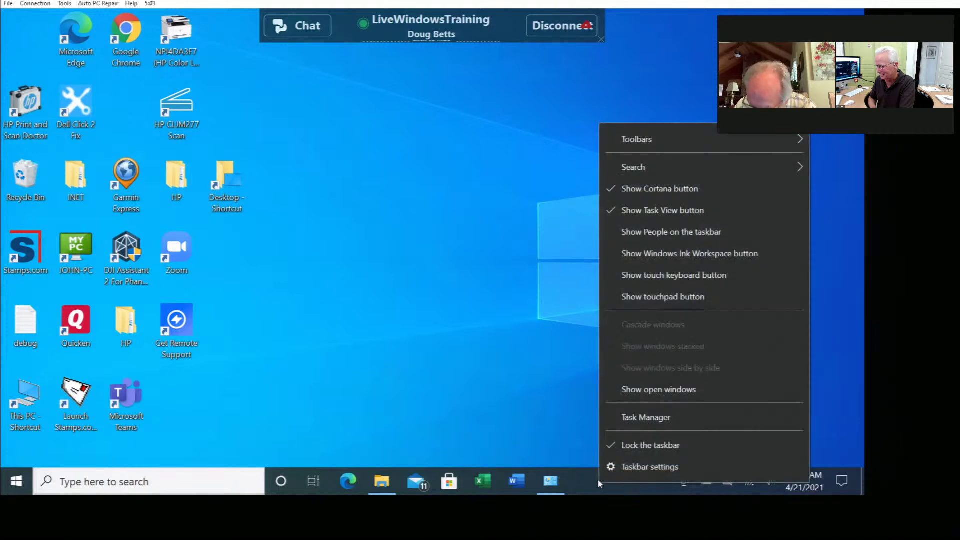
pyautogui.click(622, 417)
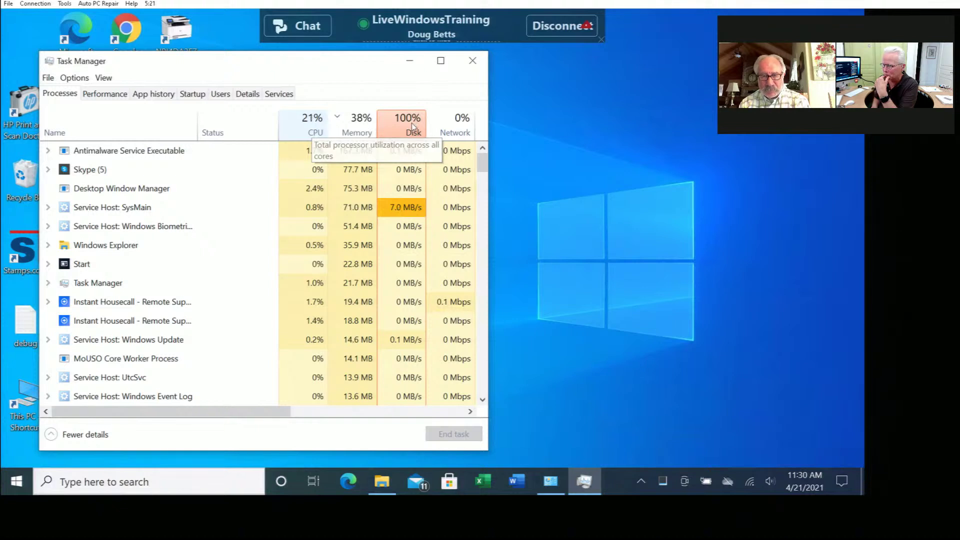
pyautogui.click(408, 129)
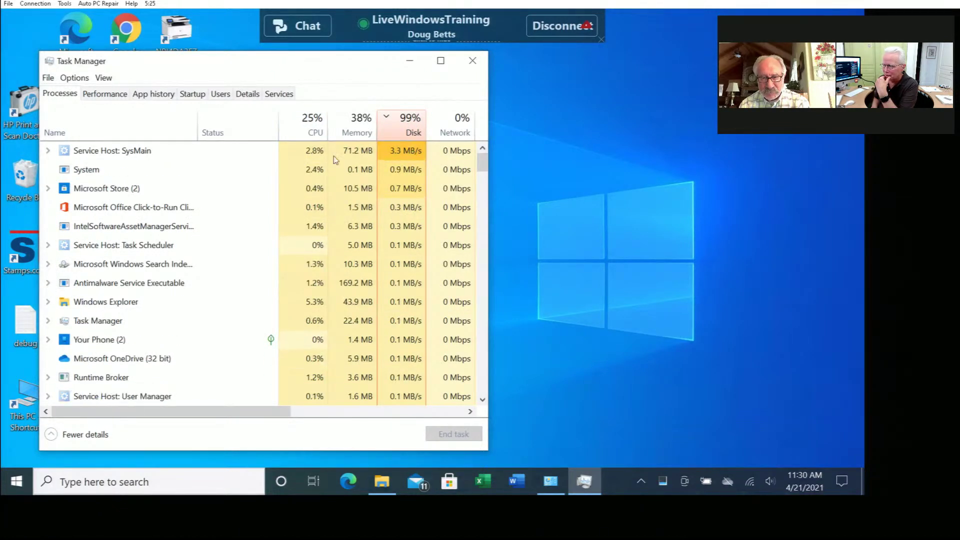
pyautogui.click(50, 151)
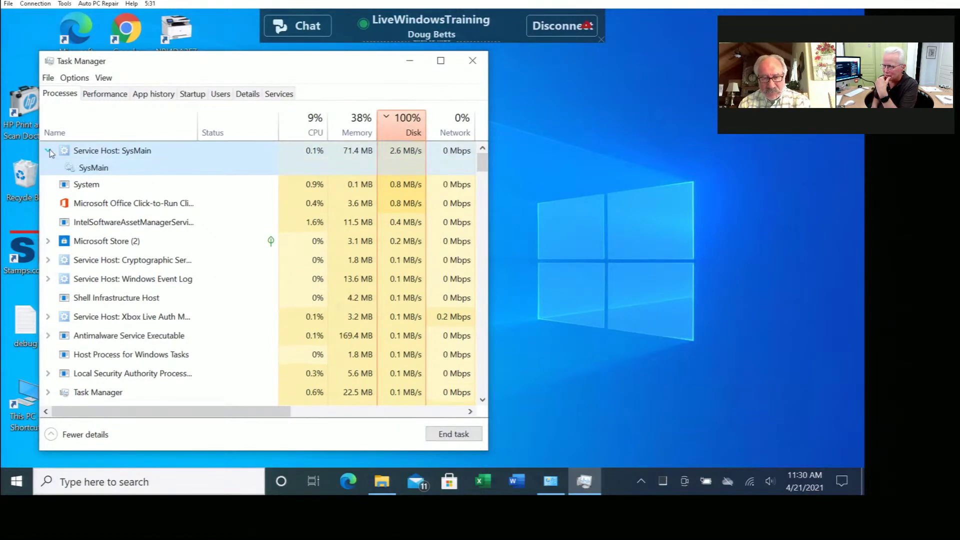
# View the CPU performance graph in Task Manager, move its window, and collapse it to the fewer-details view.
pyautogui.click(111, 98)
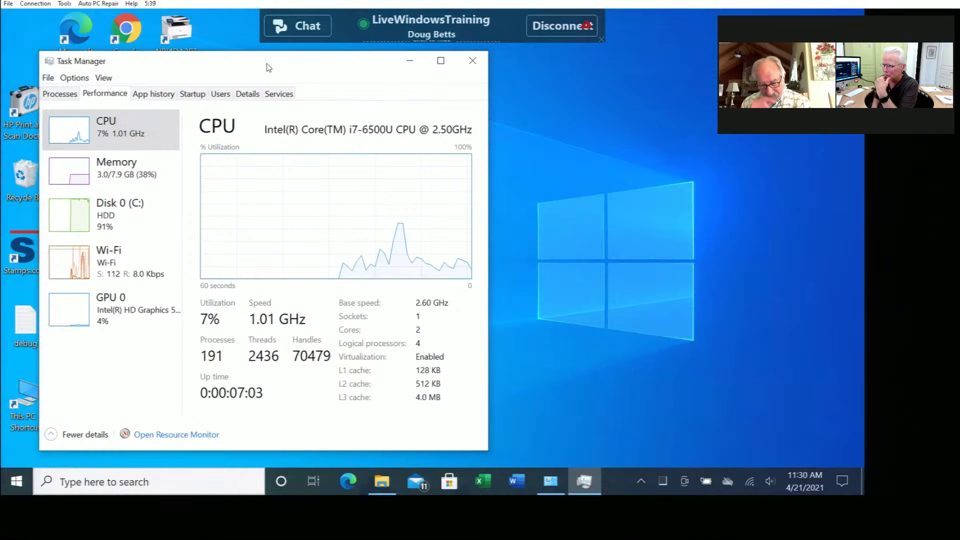
pyautogui.moveTo(285, 65); pyautogui.dragTo(298, 65)
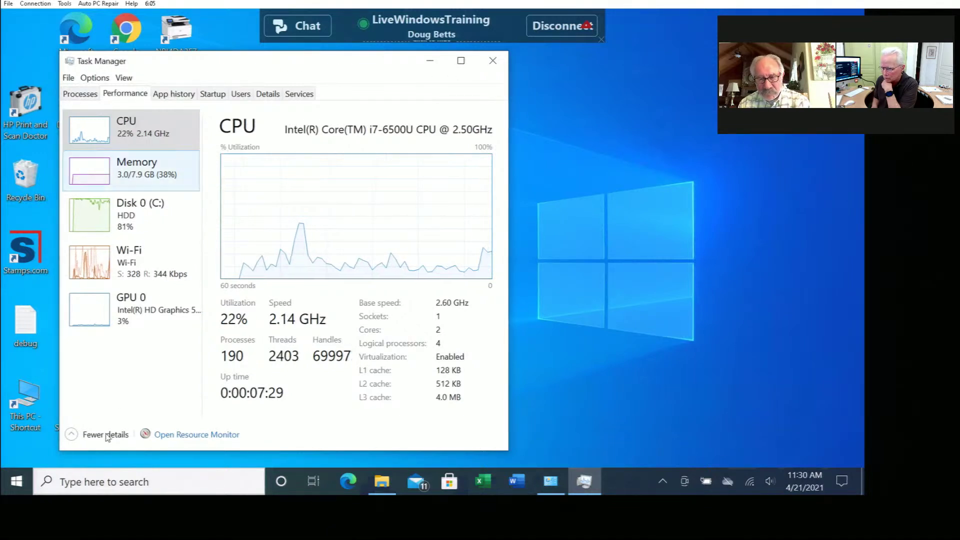
pyautogui.click(70, 434)
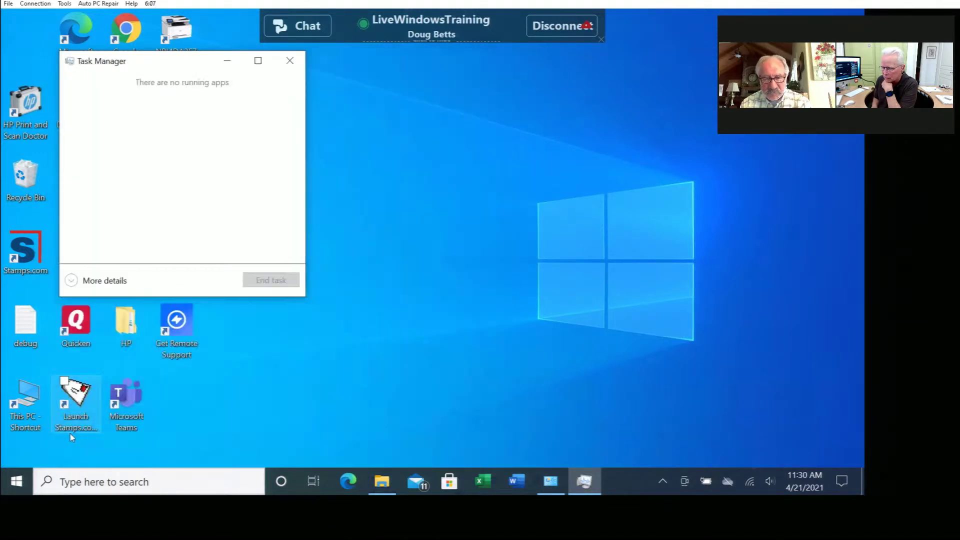
# Expand Task Manager to the detailed view and compare the process list's disk usage with the CPU performance graph.
pyautogui.click(72, 281)
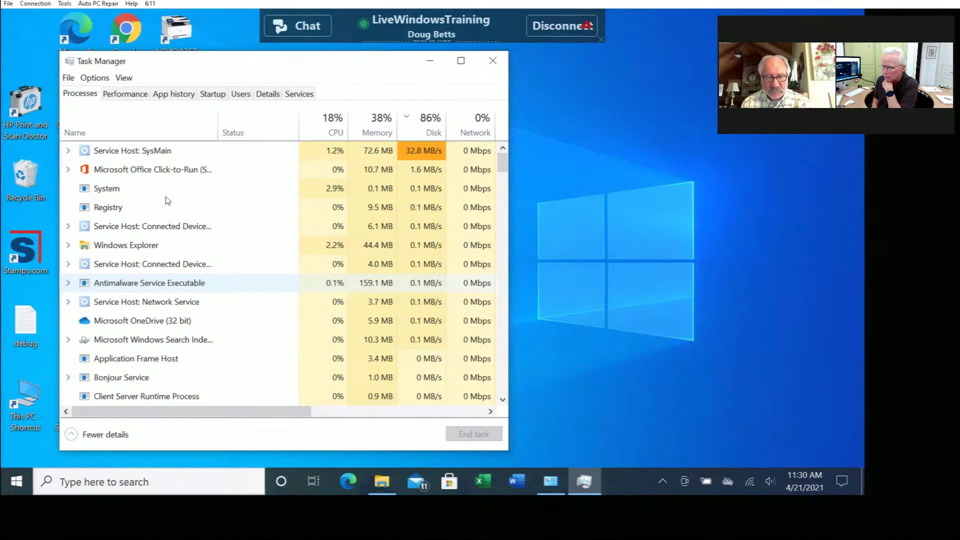
pyautogui.click(126, 94)
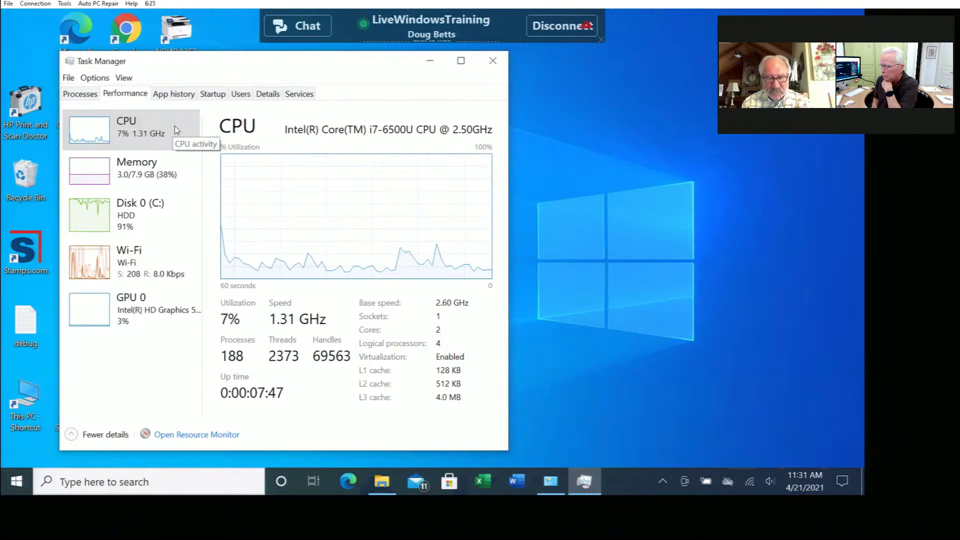
pyautogui.click(79, 94)
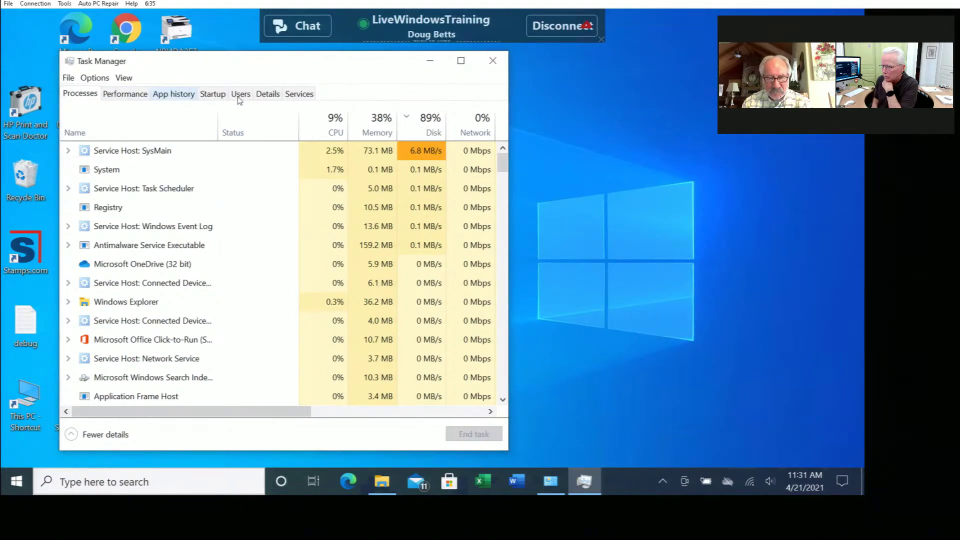
pyautogui.click(135, 95)
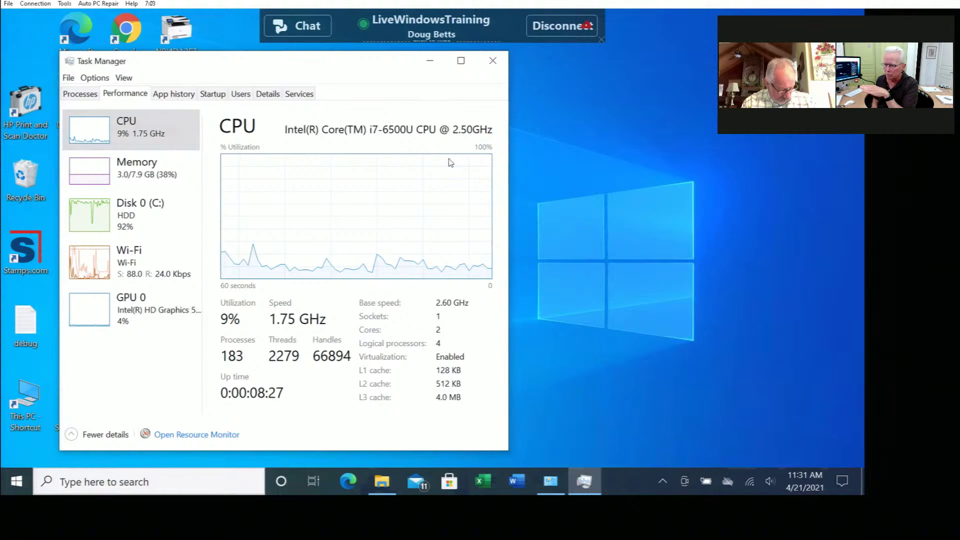
# Open Resource Monitor from Task Manager, move its window aside to reach Task Manager, and minimize both windows.
pyautogui.click(210, 436)
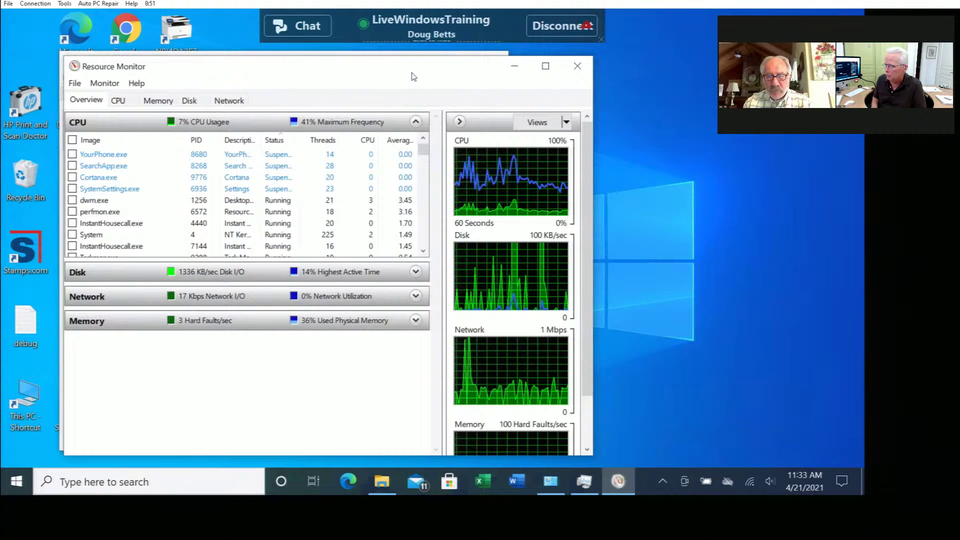
pyautogui.moveTo(400, 74); pyautogui.dragTo(486, 87)
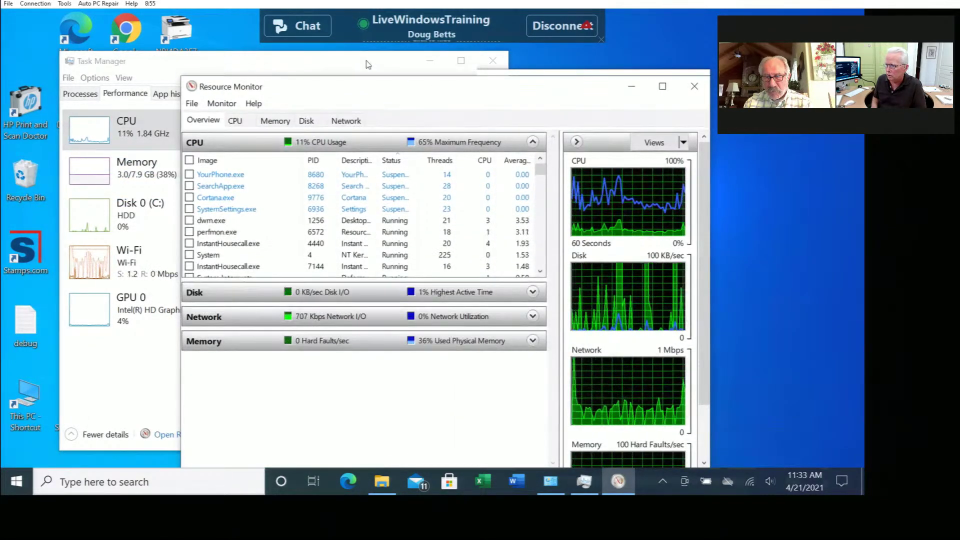
pyautogui.click(432, 63)
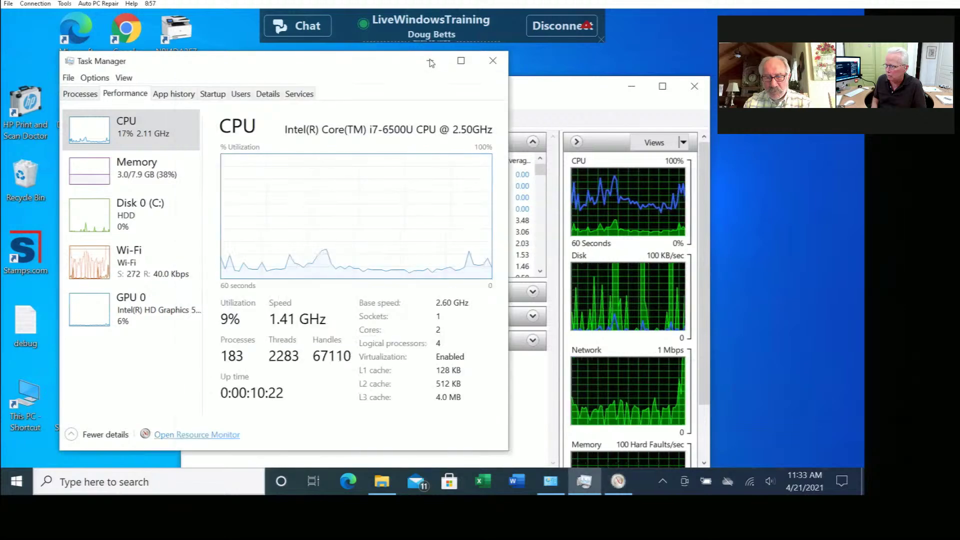
pyautogui.click(629, 90)
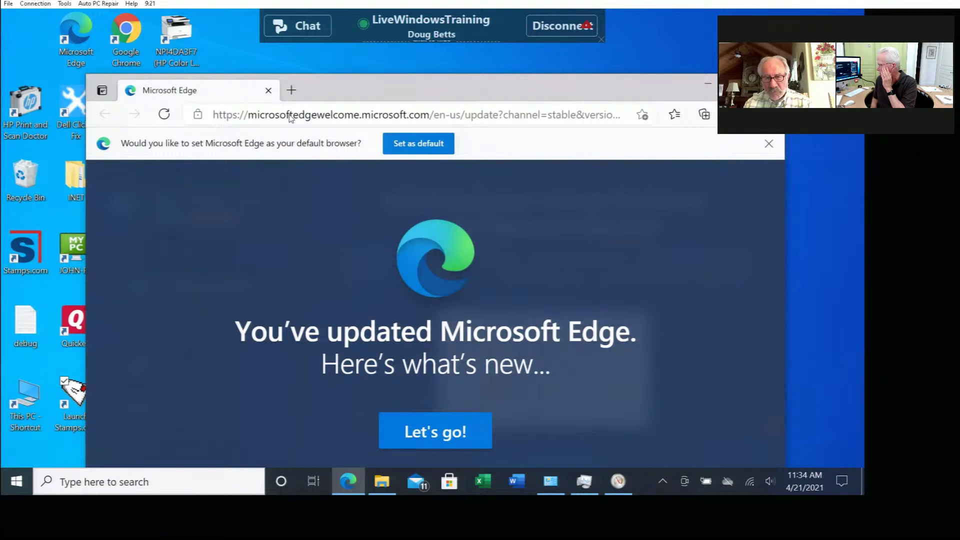
# Load google.com in Microsoft Edge on the remote PC.
pyautogui.click(290, 117)
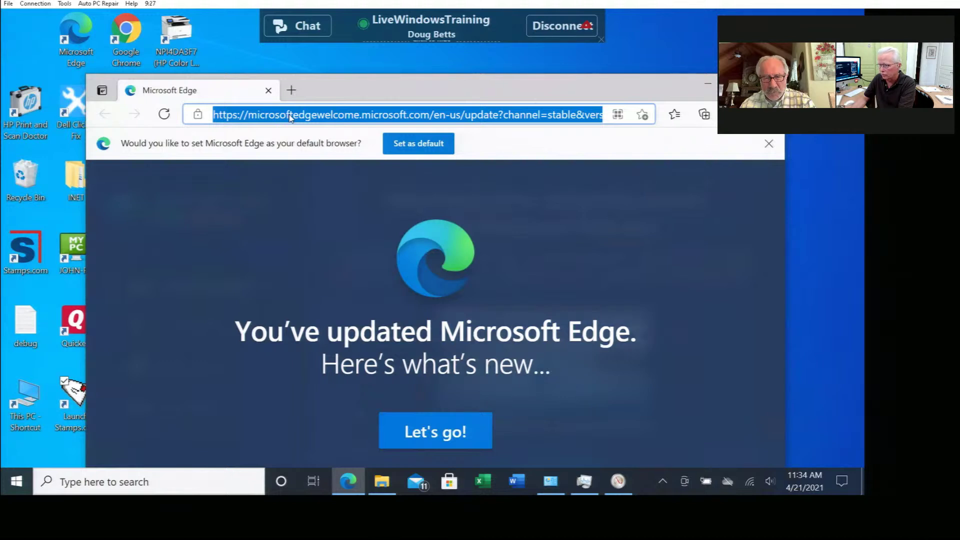
pyautogui.write('cpu')
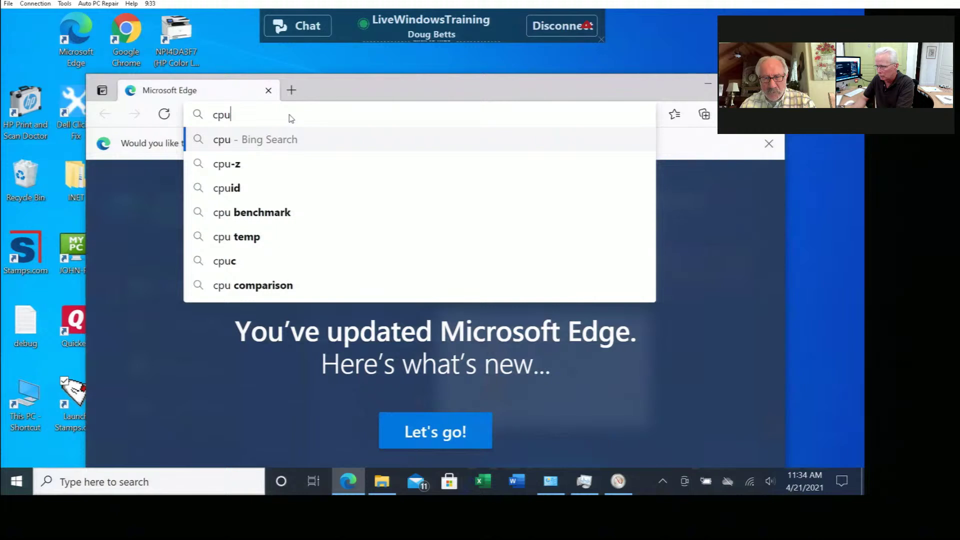
pyautogui.hotkey('ctrl', 'a')
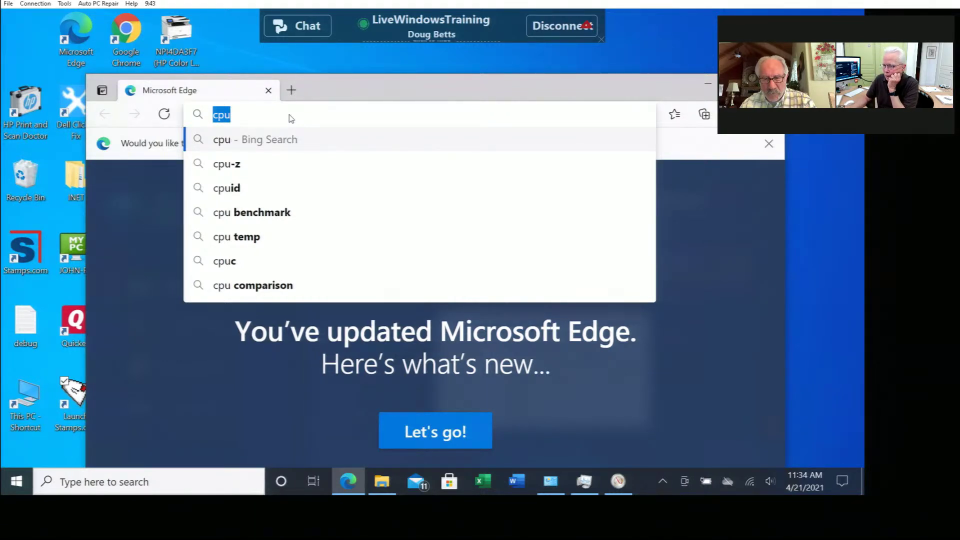
pyautogui.write('google.com')
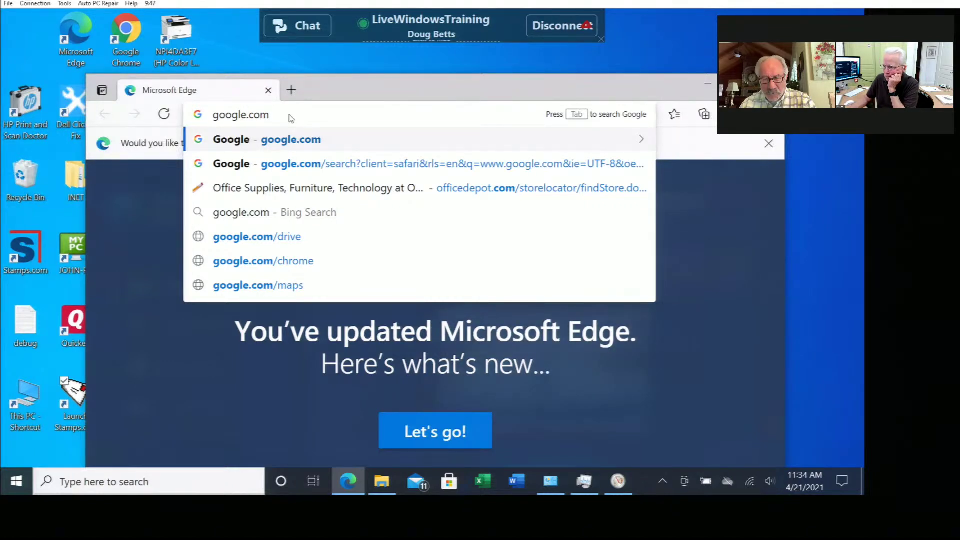
pyautogui.press('Return')
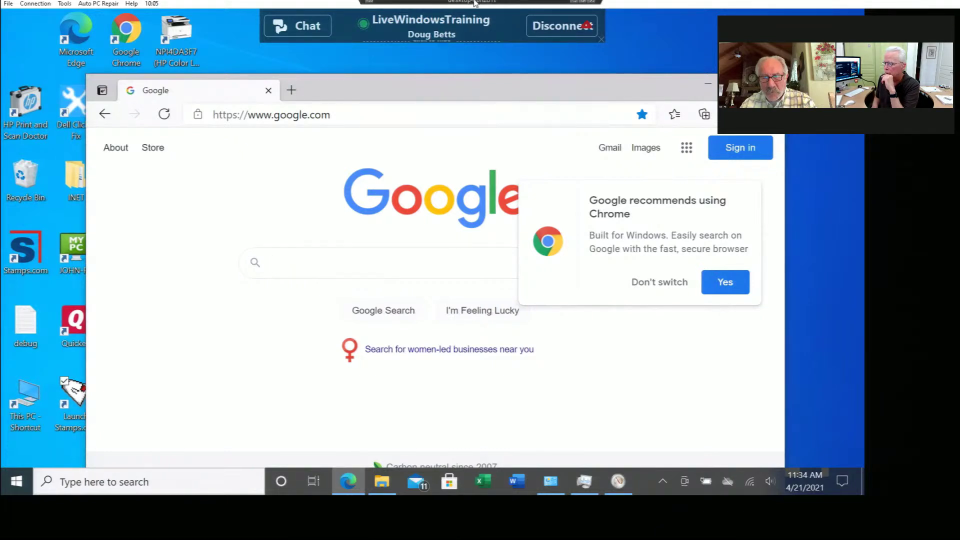
# Minimize the remote session and open the Windows 10 Upgrade Tools folder inside OneDrive's Resource Files in the local File Explorer.
pyautogui.click(575, 4)
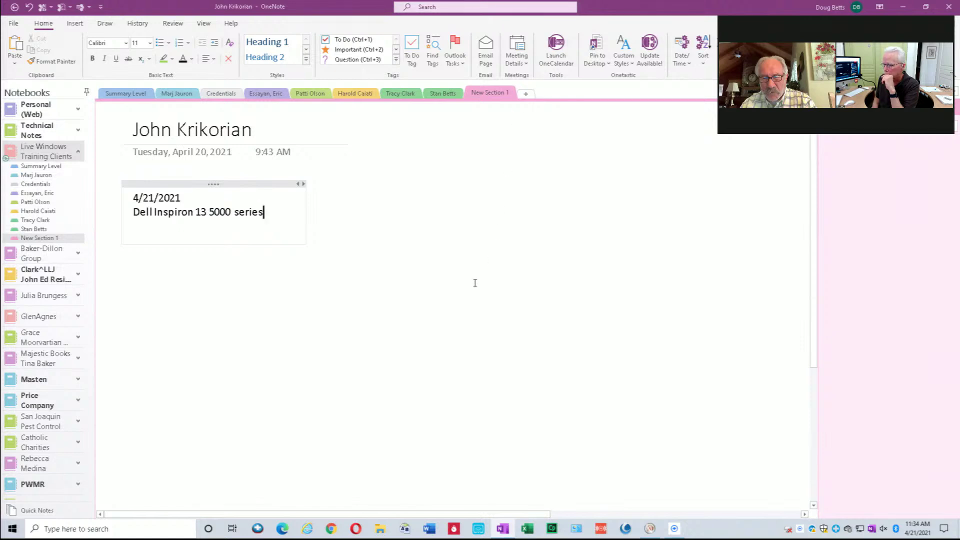
pyautogui.click(380, 529)
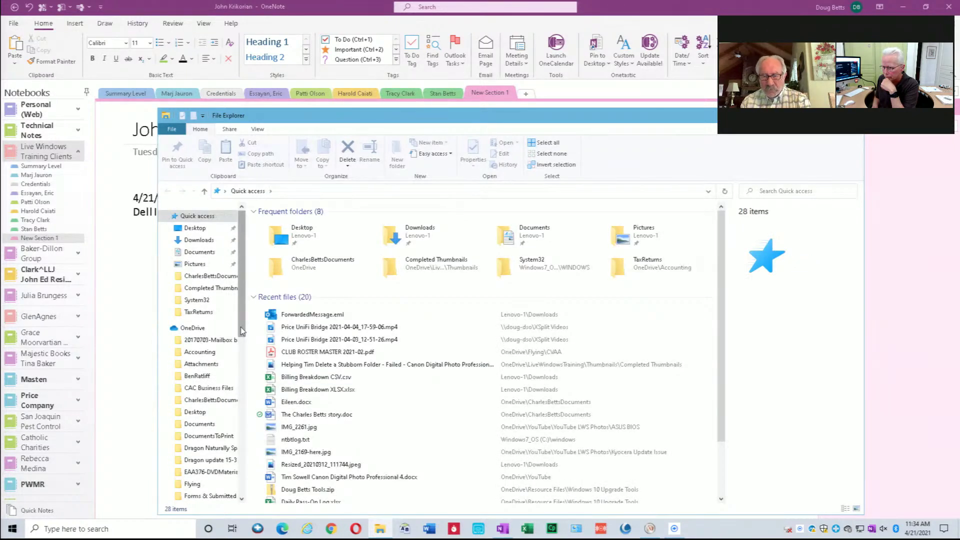
pyautogui.scroll(-2, 244, 362)
pyautogui.moveTo(245, 365); pyautogui.dragTo(249, 408)
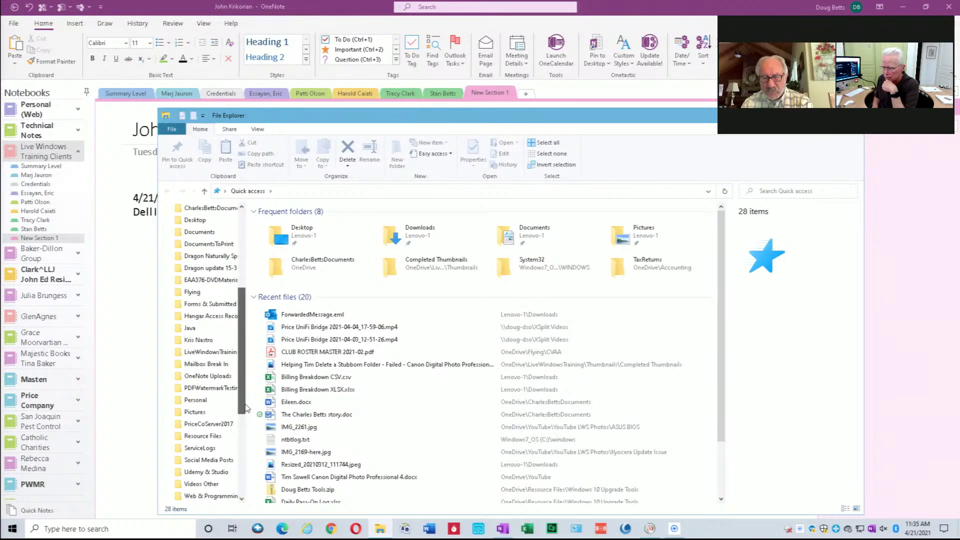
pyautogui.scroll(-1, 242, 410)
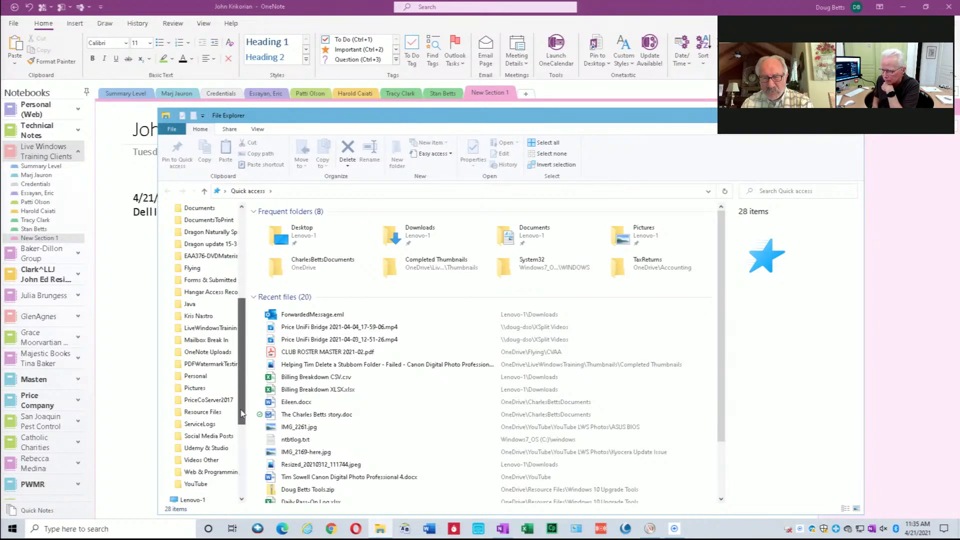
pyautogui.click(203, 413)
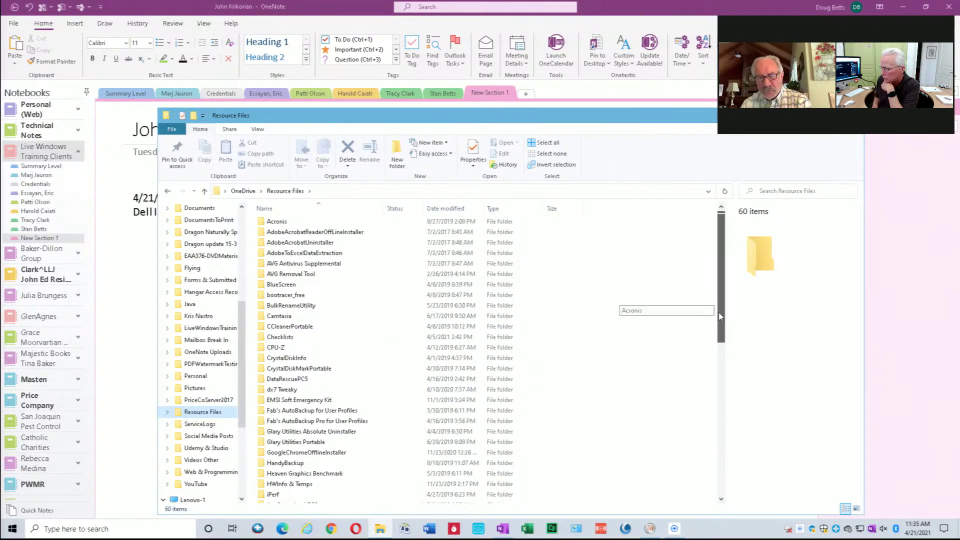
pyautogui.scroll(-11, 718, 311)
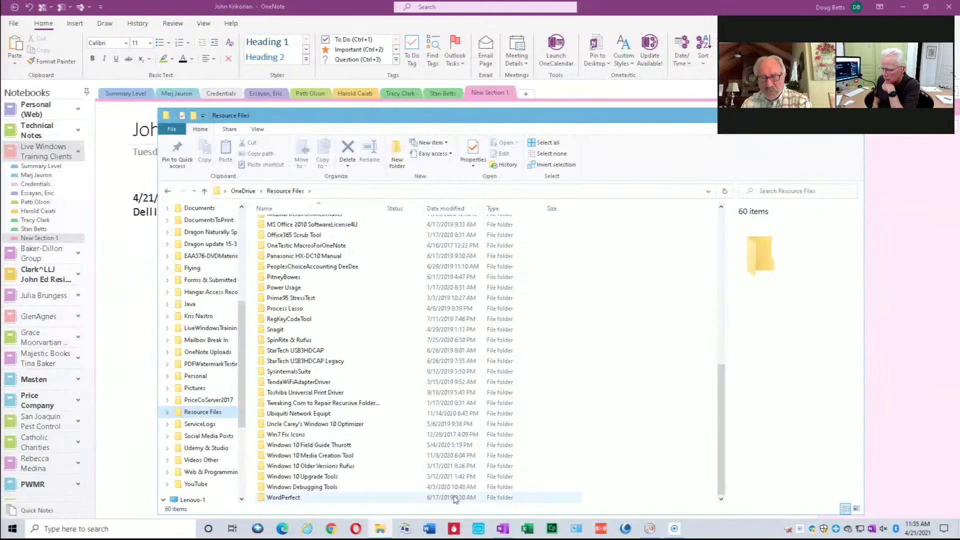
pyautogui.doubleClick(314, 481)
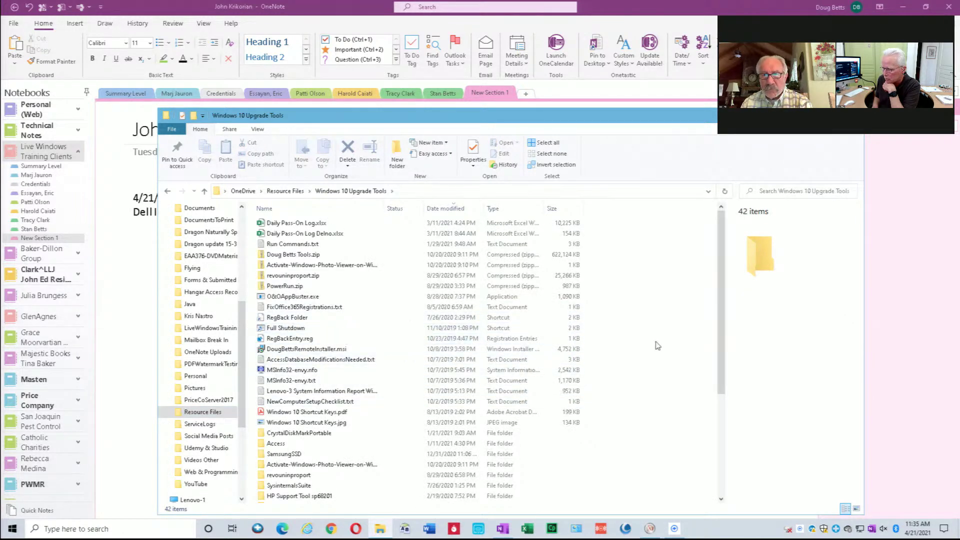
# Open the hwinfo-v614portable folder, try to run HWiNFO64.exe, and close File Explorer.
pyautogui.moveTo(720, 360); pyautogui.dragTo(722, 396)
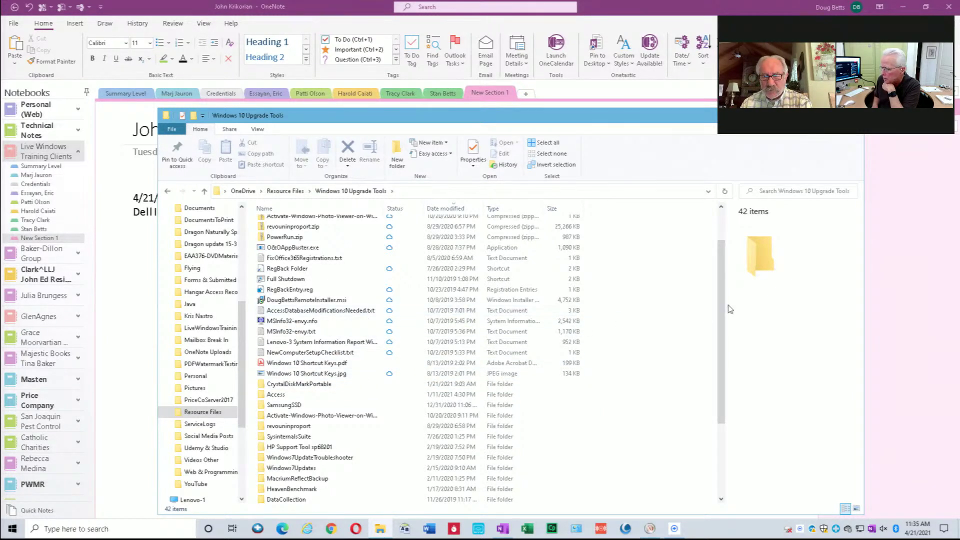
pyautogui.moveTo(721, 306); pyautogui.dragTo(729, 403)
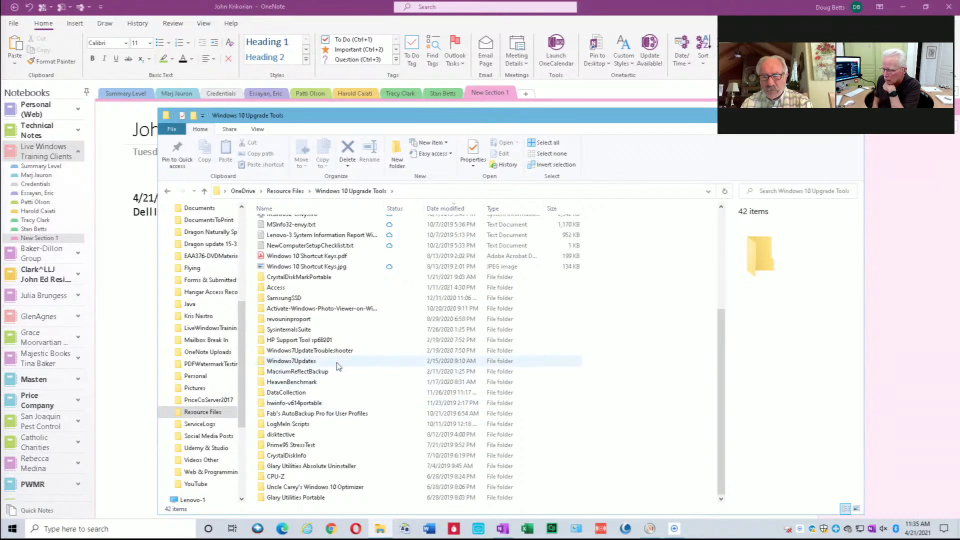
pyautogui.doubleClick(288, 405)
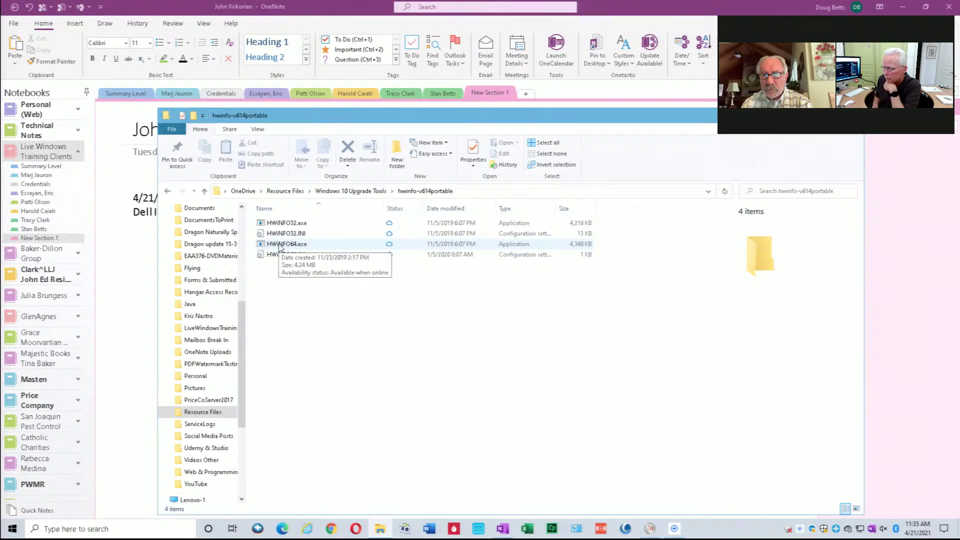
pyautogui.doubleClick(279, 247)
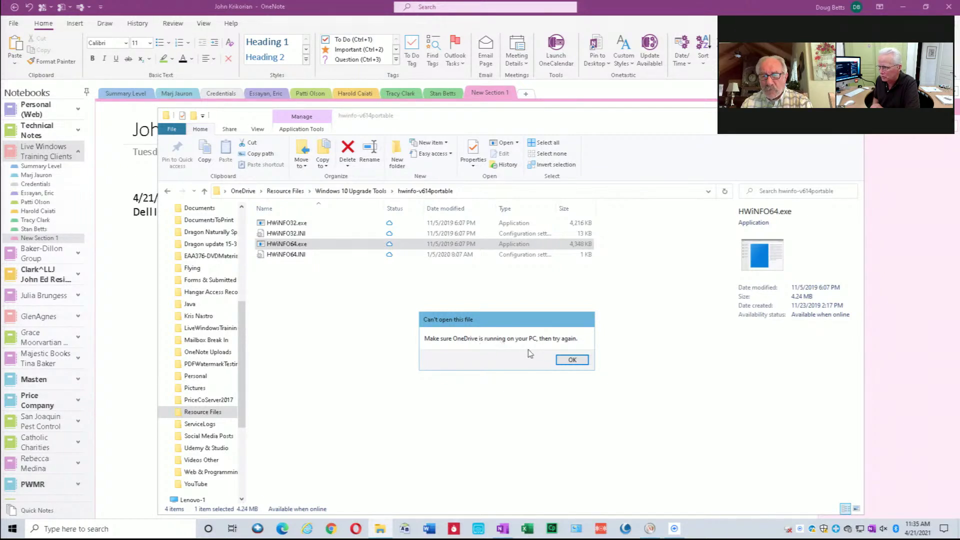
pyautogui.click(573, 361)
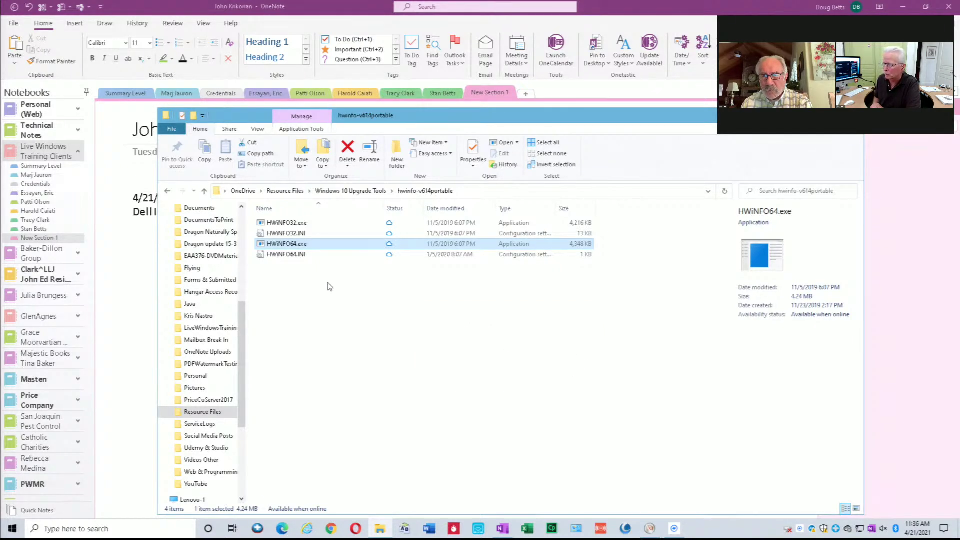
pyautogui.hotkey('alt', 'F4')
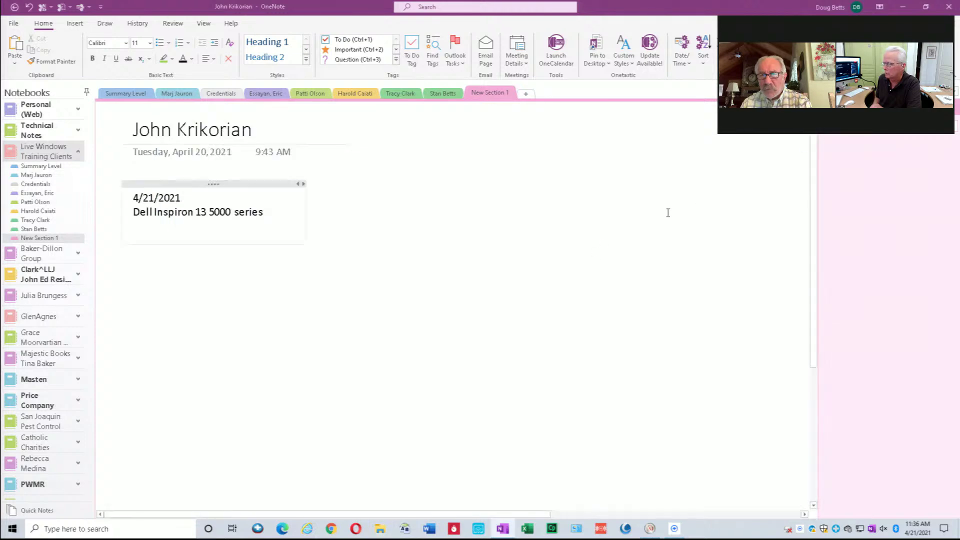
pyautogui.hotkey('alt', 'Tab')
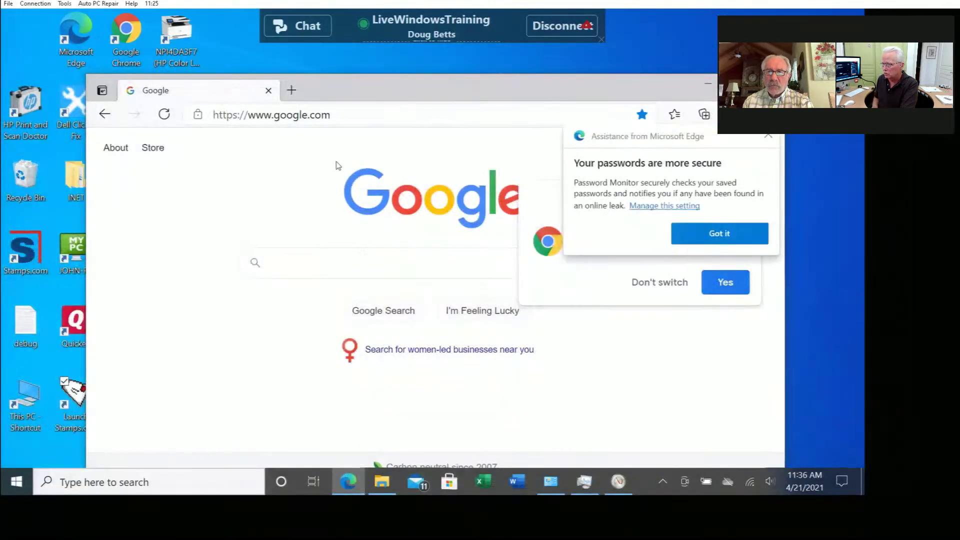
pyautogui.click(338, 115)
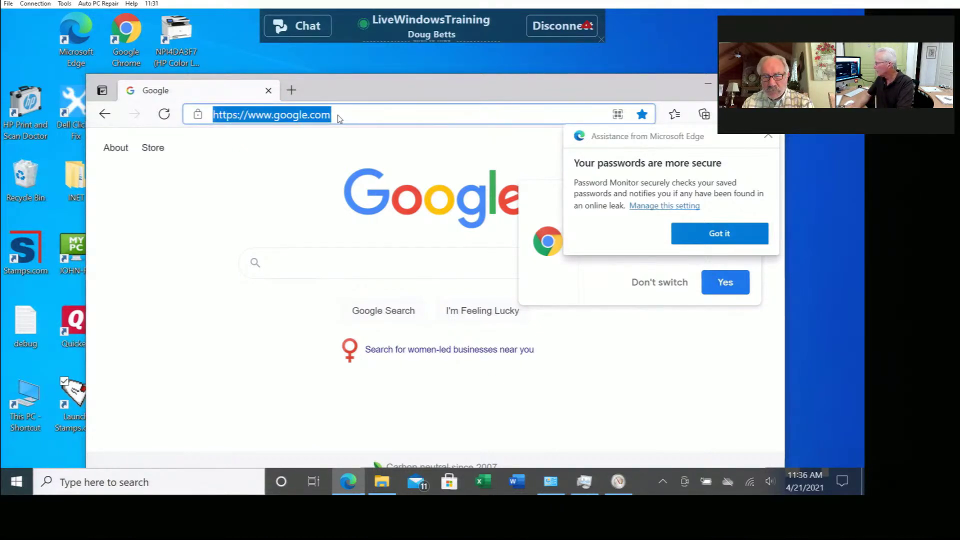
pyautogui.write('w')
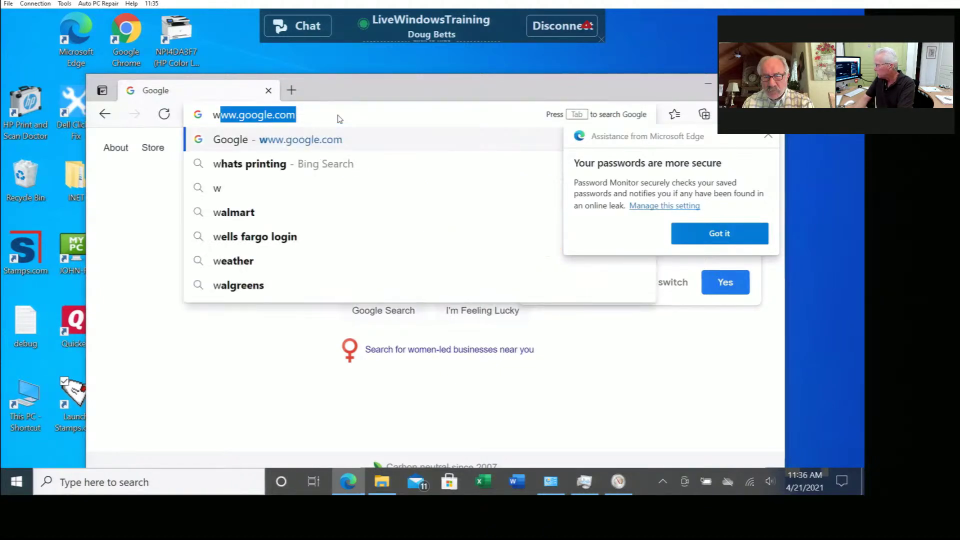
pyautogui.write('ww.hwir')
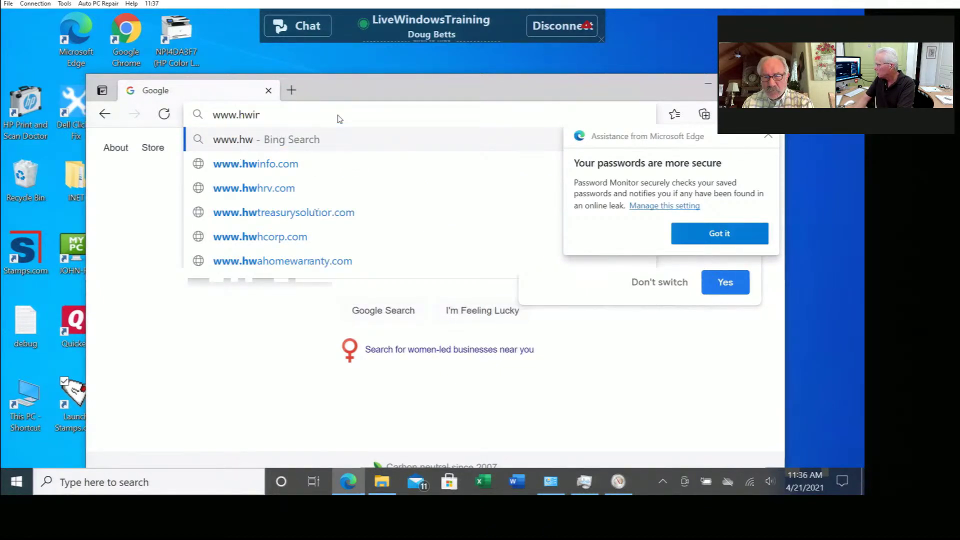
pyautogui.press('BackSpace')
pyautogui.write('nfo.com')
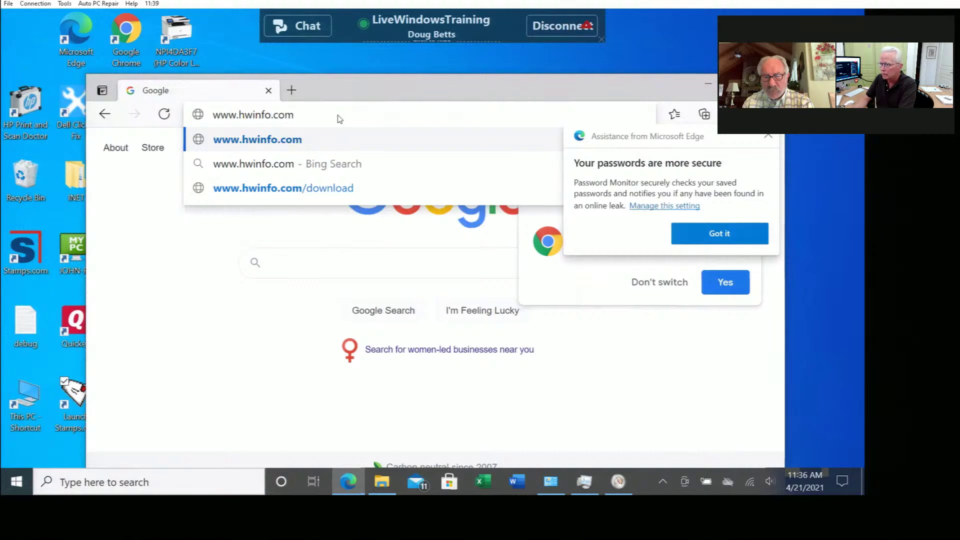
pyautogui.press('Return')
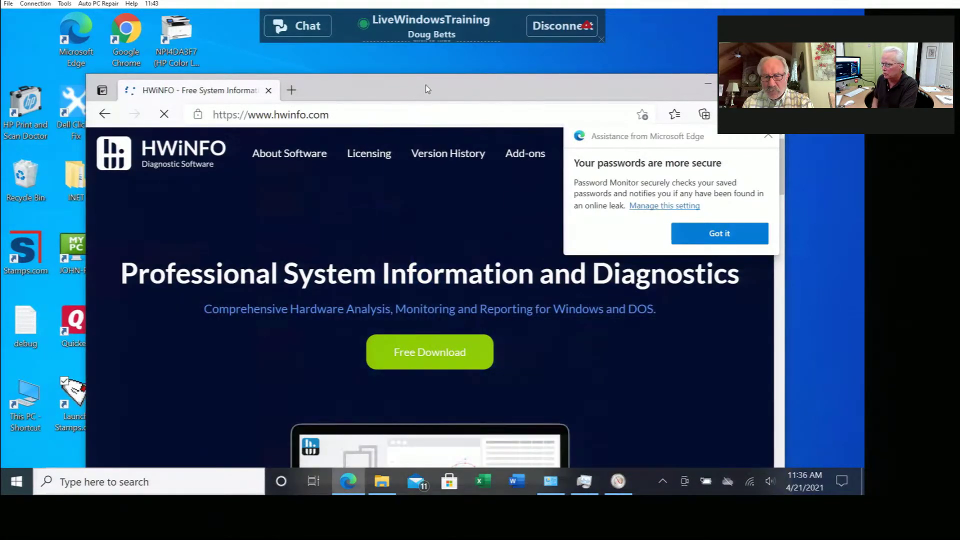
# Move the Edge window higher on the remote desktop and dismiss the password security notice.
pyautogui.moveTo(431, 70); pyautogui.dragTo(433, 67)
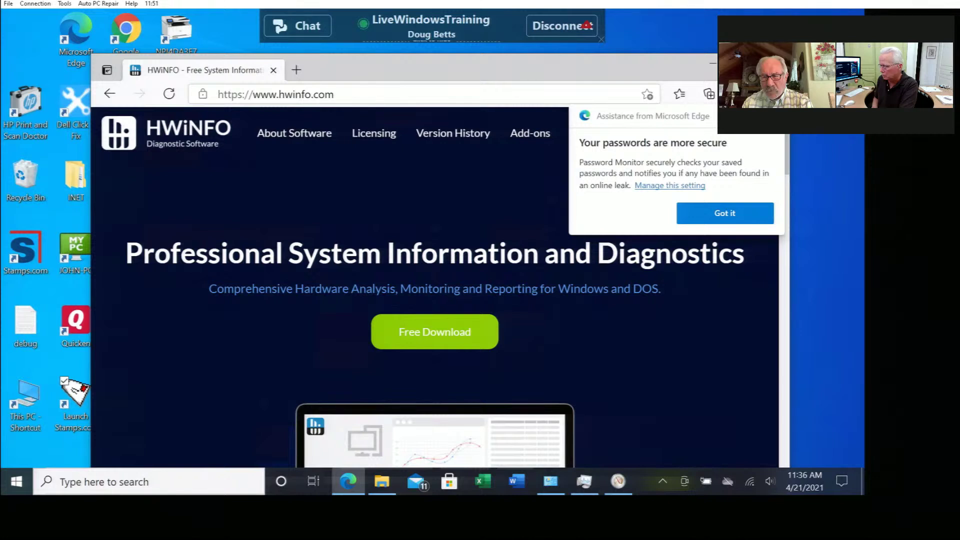
pyautogui.click(542, 68)
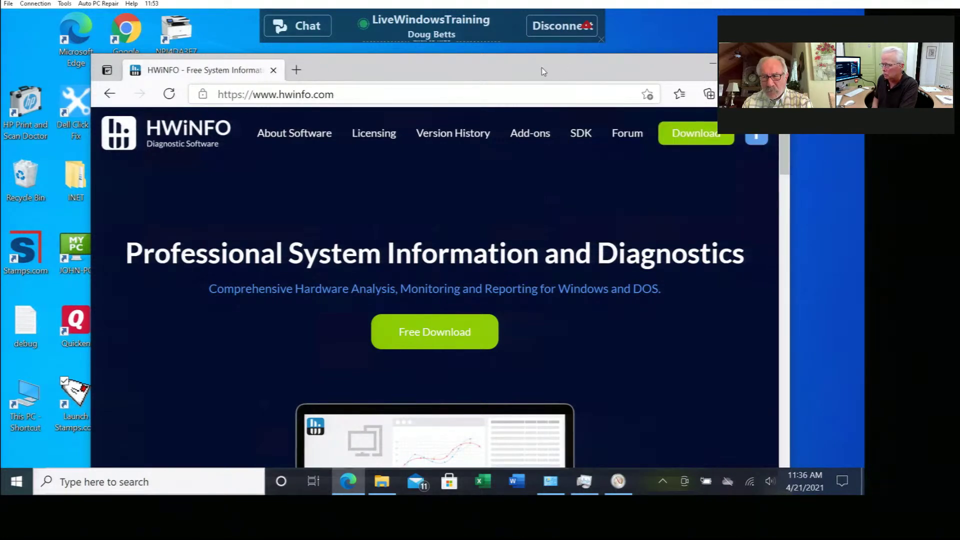
pyautogui.moveTo(526, 61); pyautogui.dragTo(513, 53)
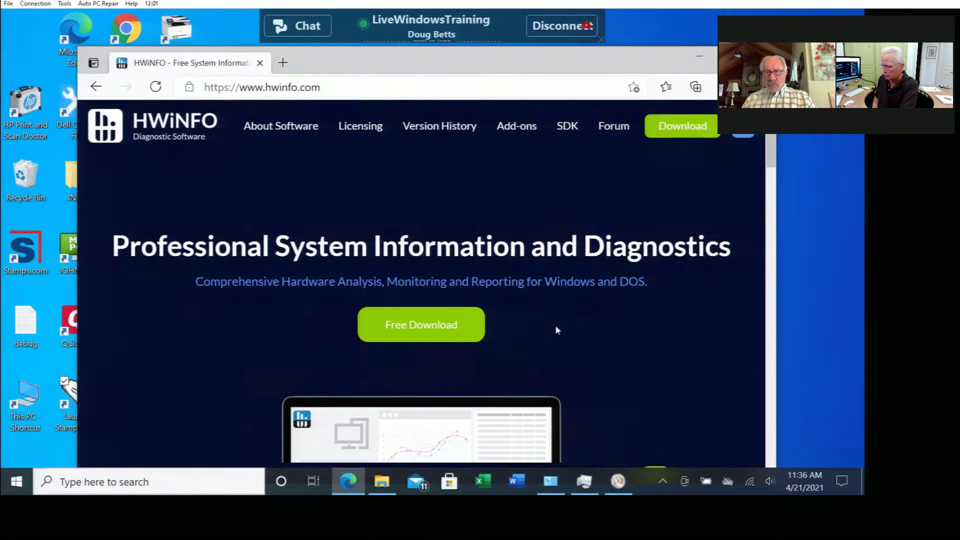
# Maximize the Edge window and follow the Free Download link on the HWiNFO home page.
pyautogui.moveTo(769, 150); pyautogui.dragTo(771, 160)
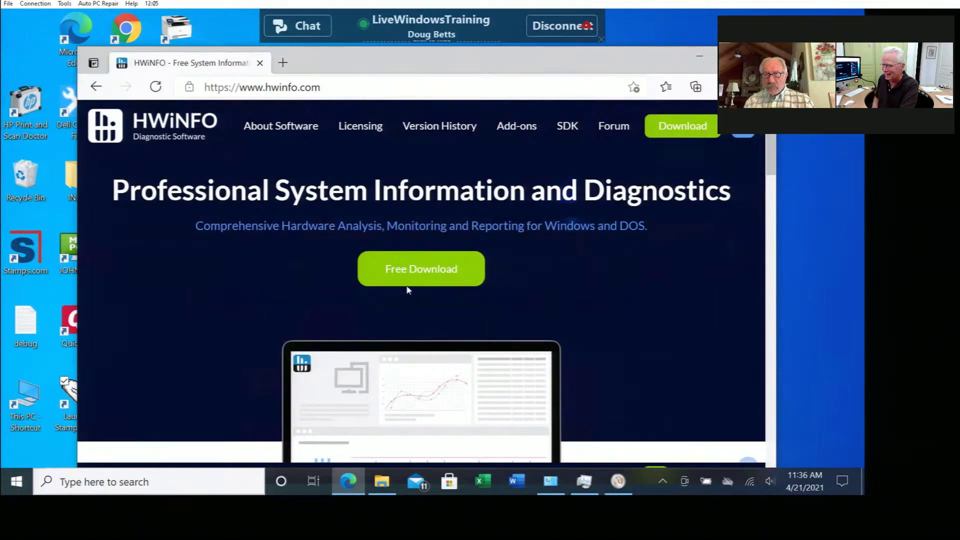
pyautogui.scroll(-1, 409, 281)
pyautogui.scroll(-1, 417, 242)
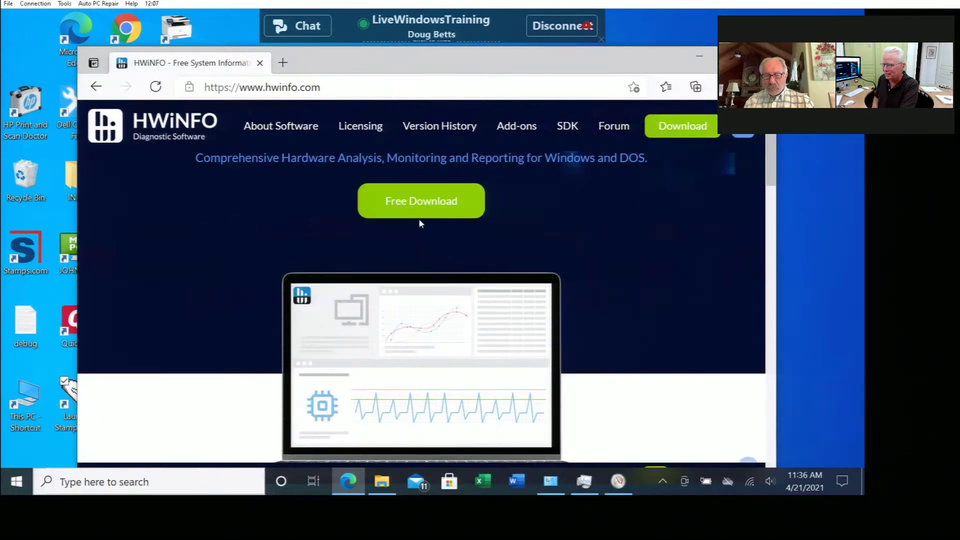
pyautogui.click(419, 203)
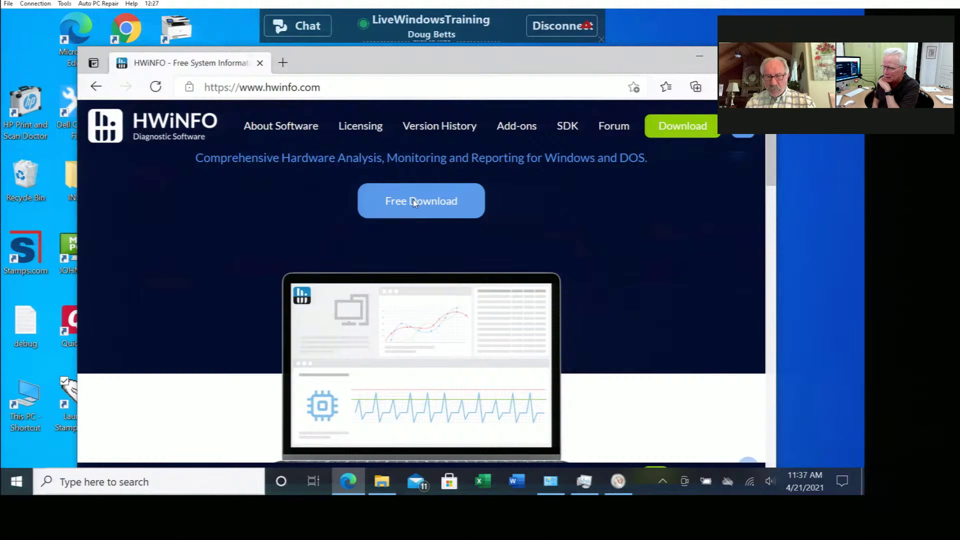
pyautogui.click(413, 200)
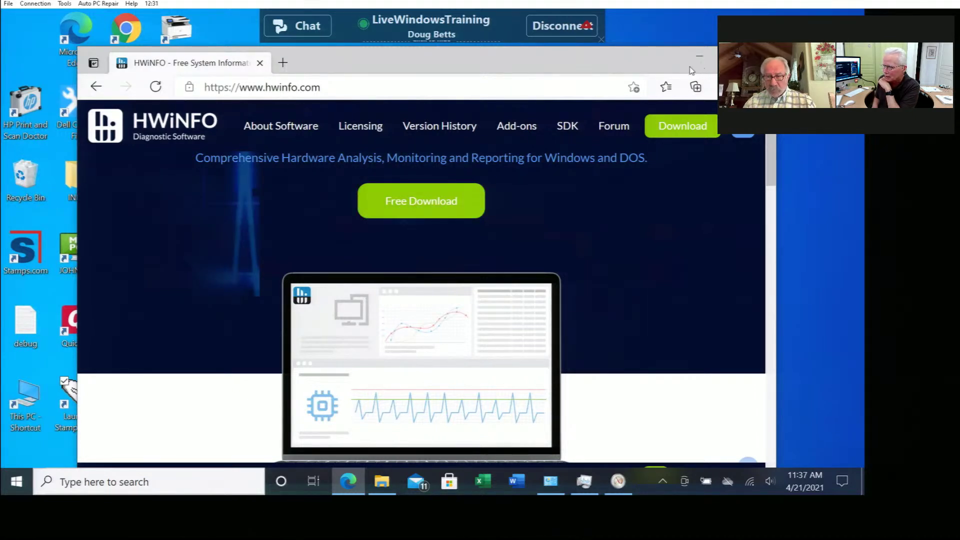
pyautogui.doubleClick(633, 72)
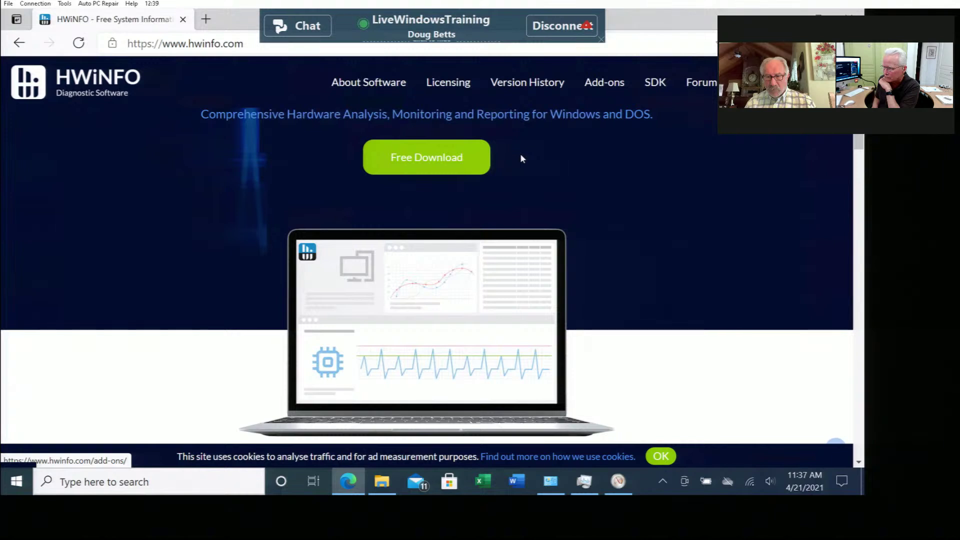
pyautogui.tripleClick(434, 160)
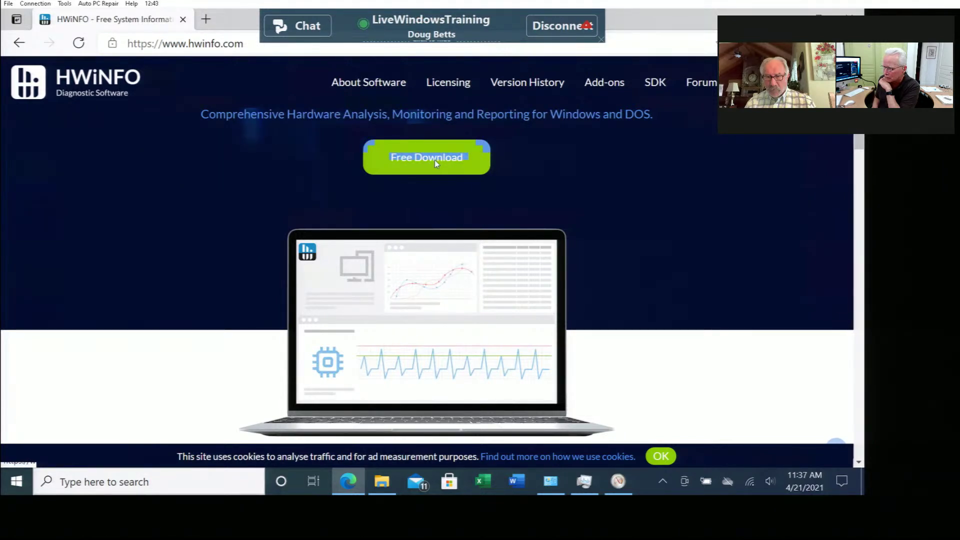
pyautogui.click(434, 160)
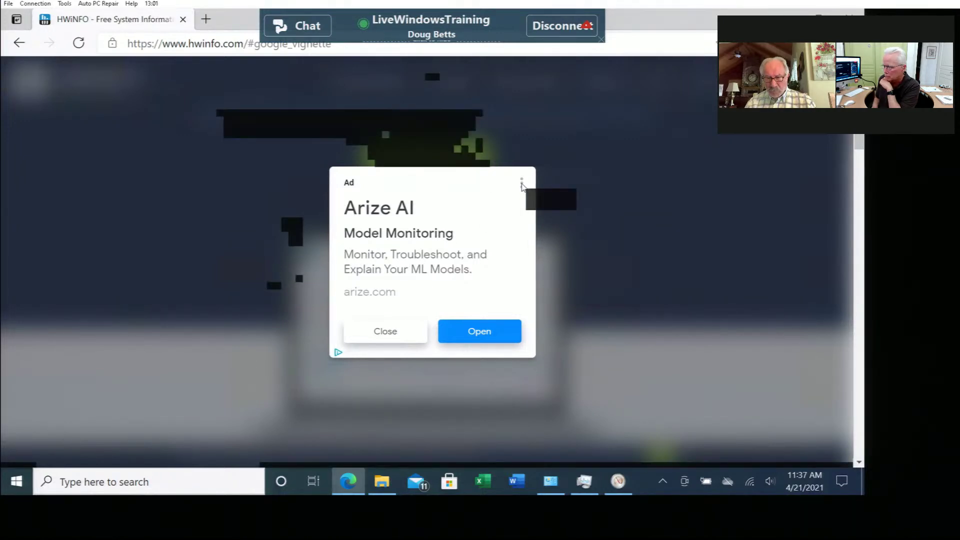
# Close the Arize AI ad to continue to the HWiNFO download page.
pyautogui.click(522, 183)
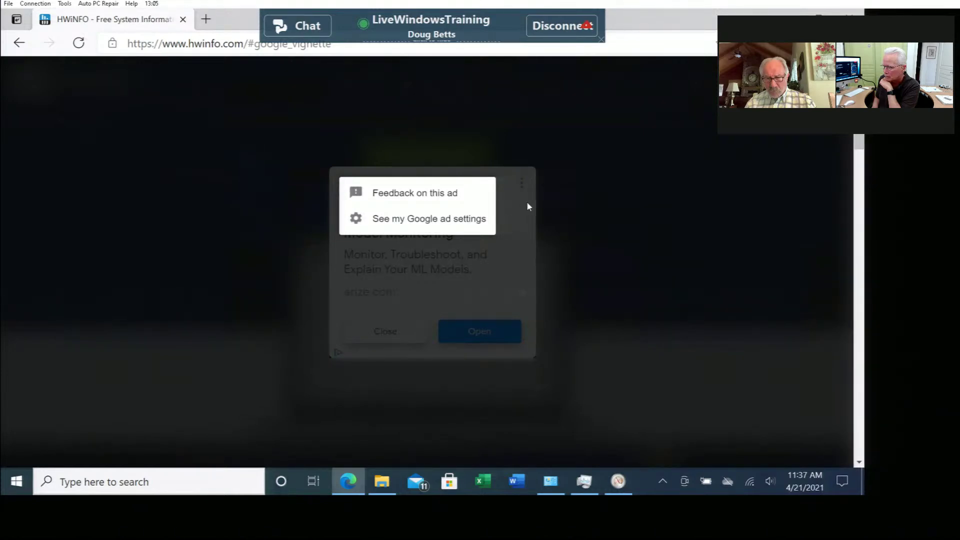
pyautogui.click(398, 333)
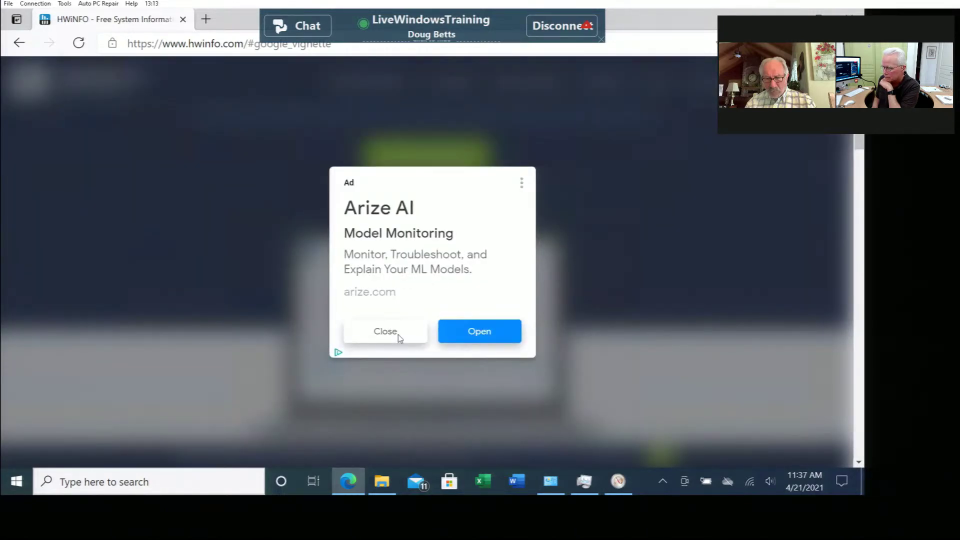
pyautogui.click(398, 333)
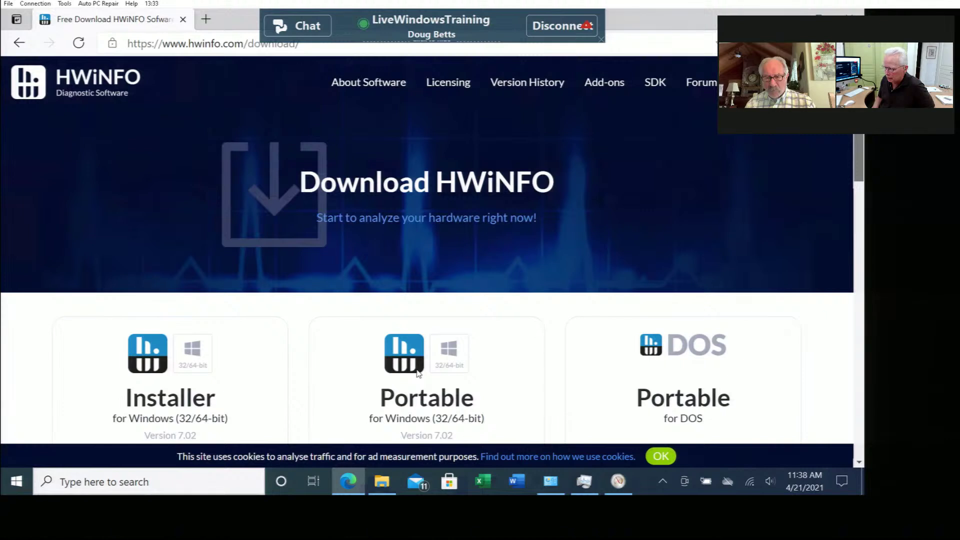
# Download the portable Windows (32/64-bit) version of HWiNFO from the Local (U.S.) source.
pyautogui.scroll(-3, 417, 374)
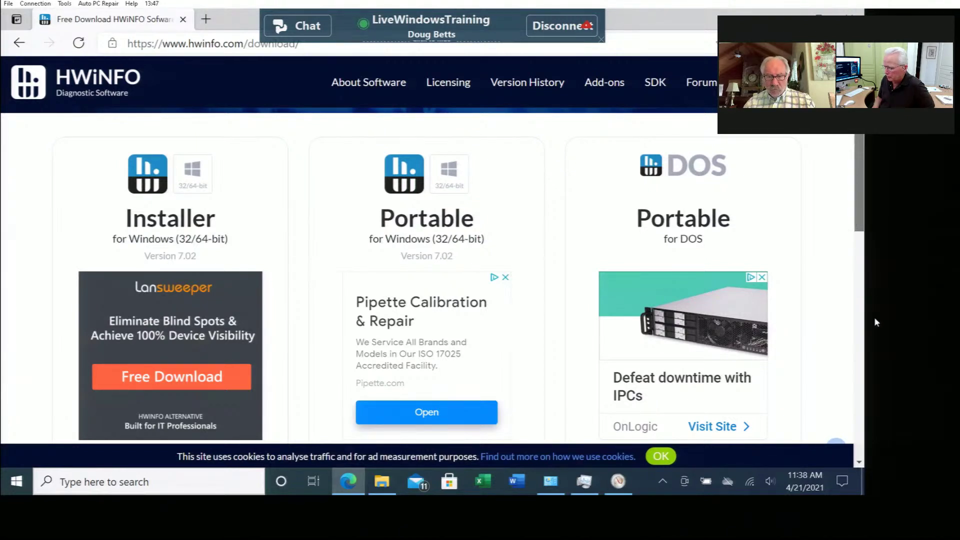
pyautogui.scroll(-3, 860, 460)
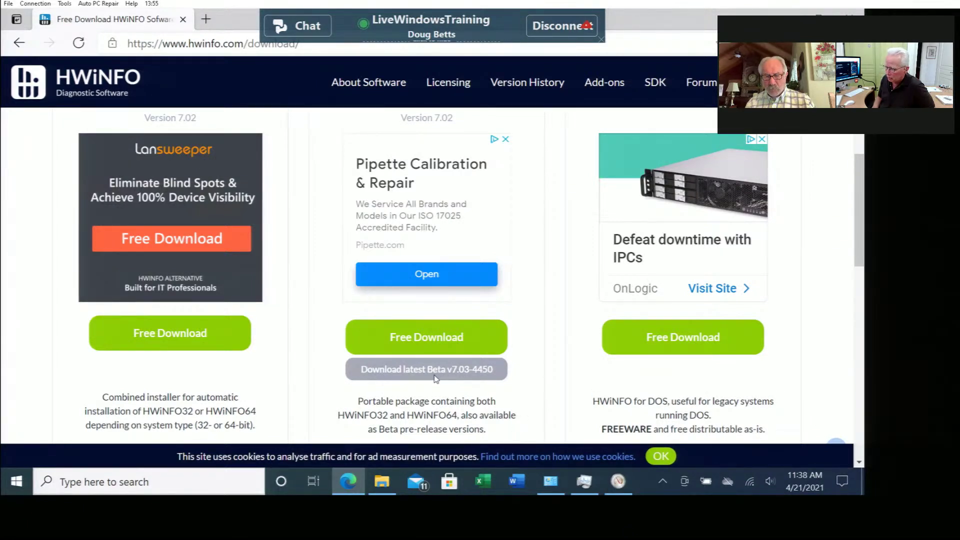
pyautogui.moveTo(434, 353)
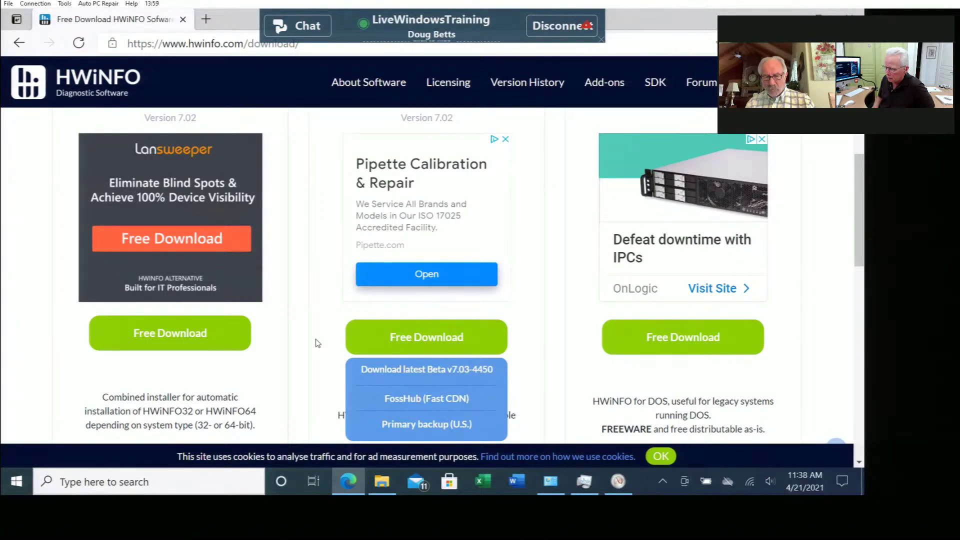
pyautogui.click(424, 337)
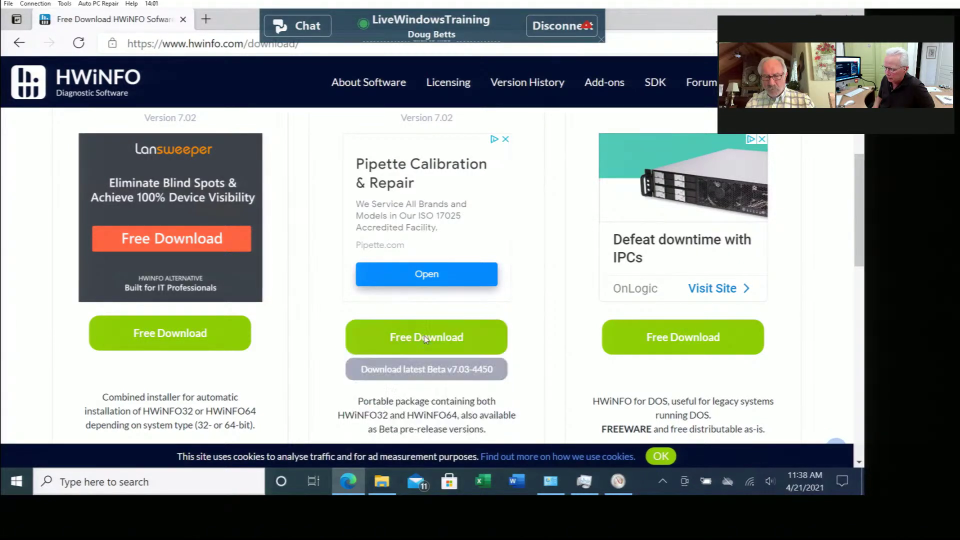
pyautogui.click(427, 338)
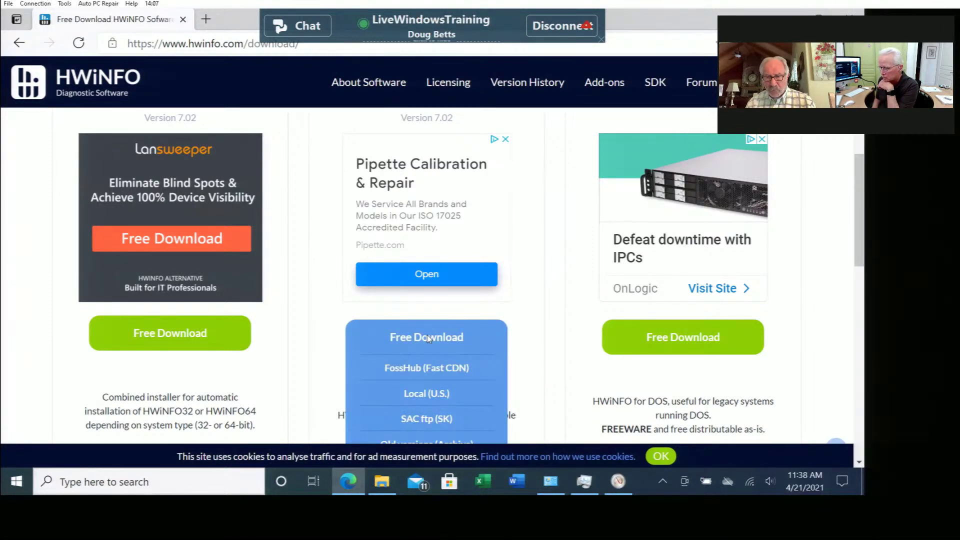
pyautogui.click(428, 393)
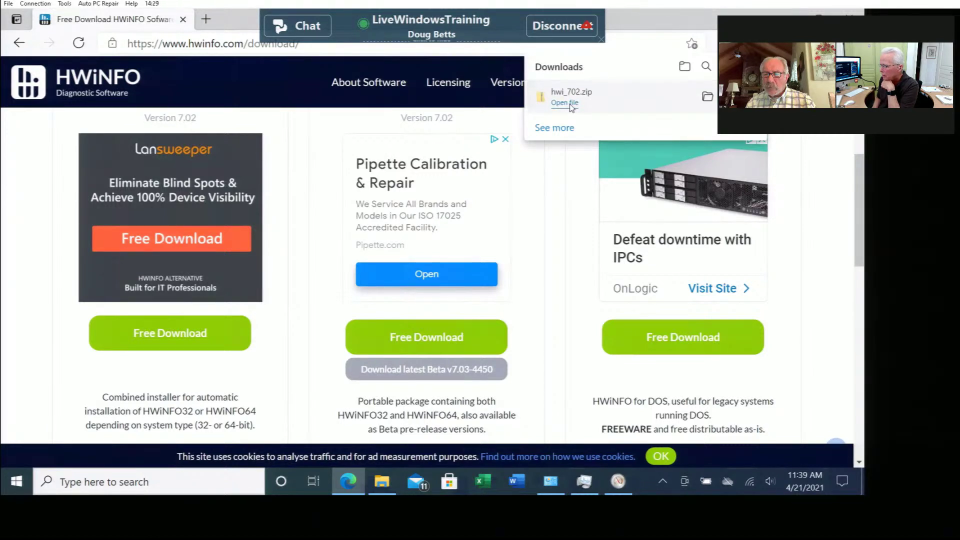
# Open the downloaded hwi_702.zip, run HWiNFO64 without extracting it, and allow it to make changes to the device.
pyautogui.click(570, 104)
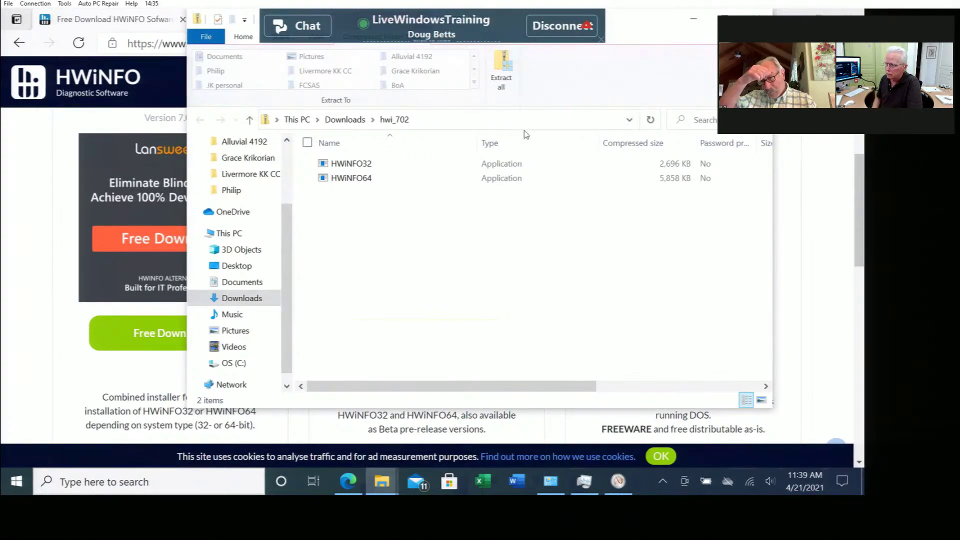
pyautogui.click(358, 179)
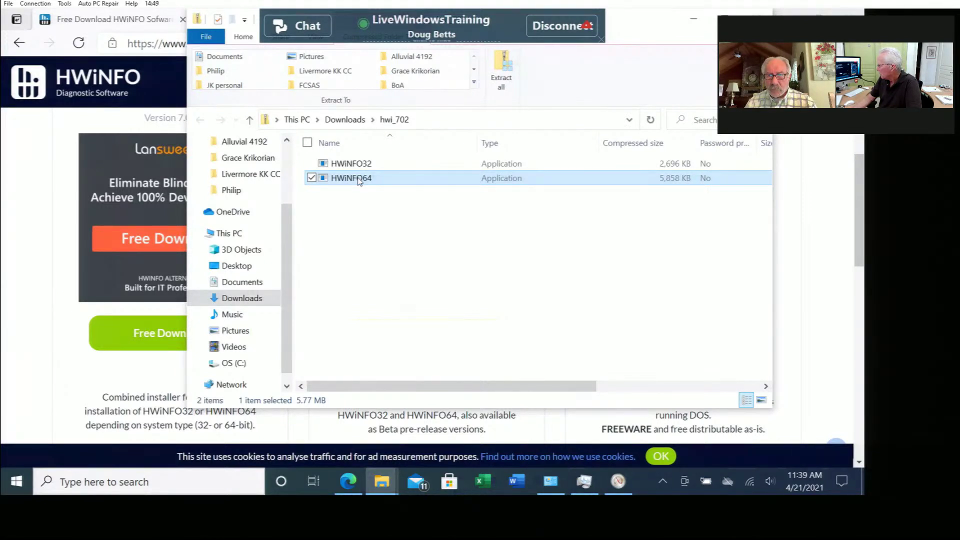
pyautogui.doubleClick(358, 179)
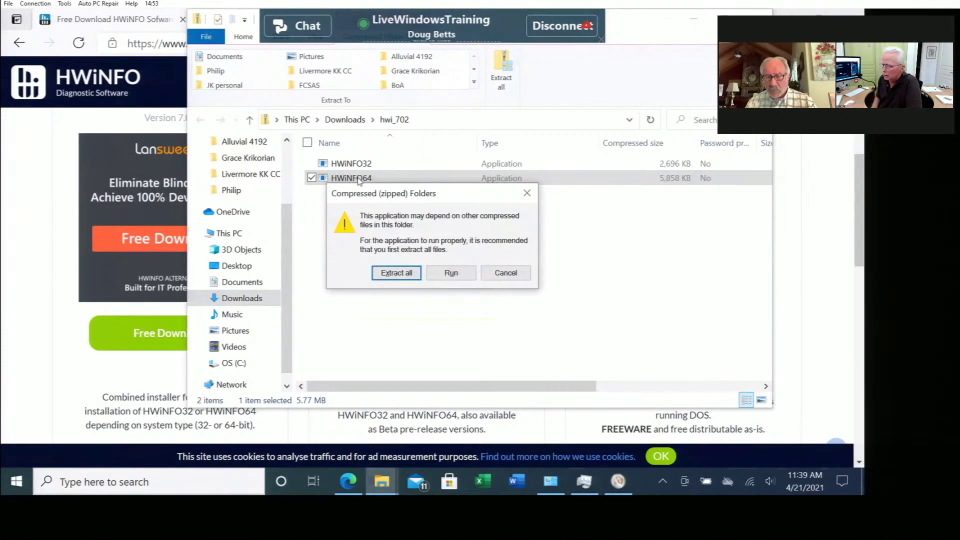
pyautogui.click(451, 274)
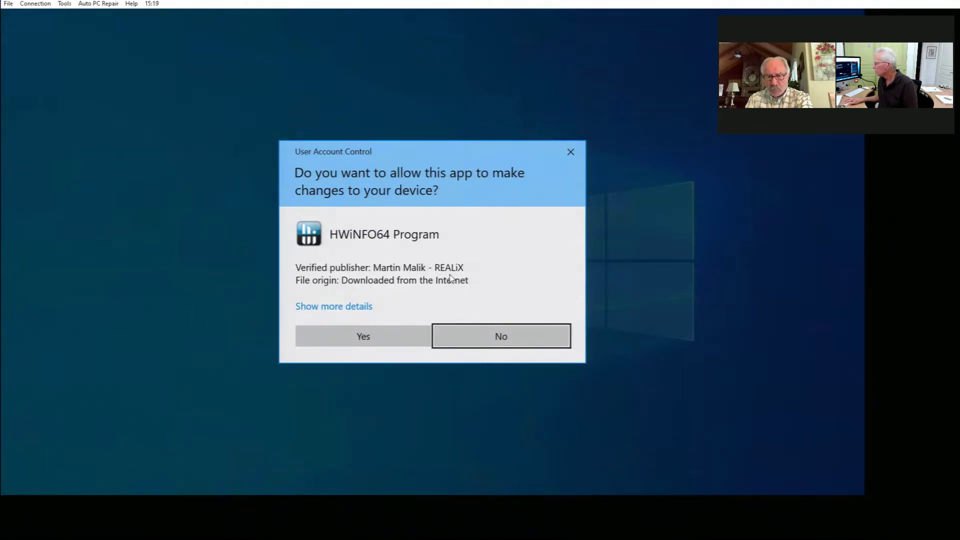
pyautogui.click(350, 335)
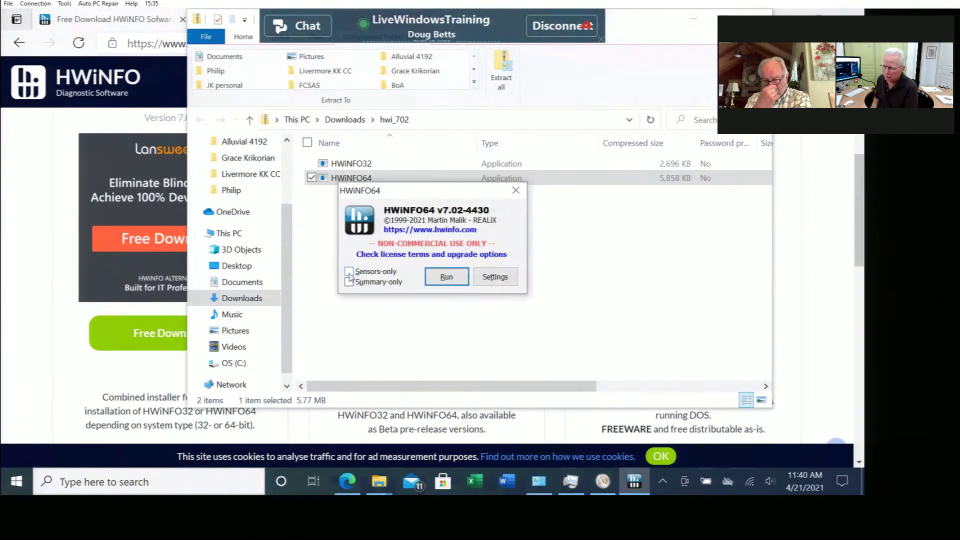
# Start HWiNFO64 in Sensors-only mode, skip monitoring the DELL EC sensor, and close the update notice.
pyautogui.click(350, 271)
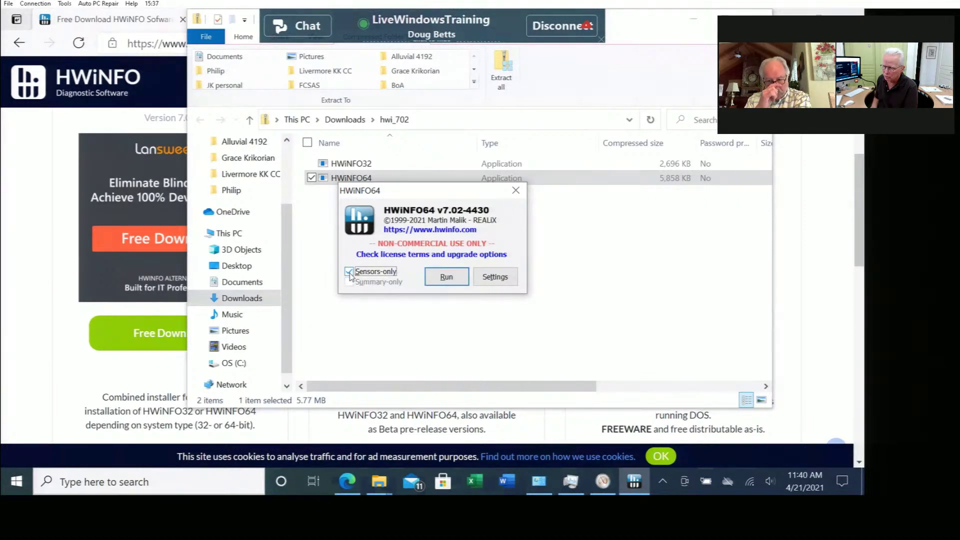
pyautogui.click(447, 279)
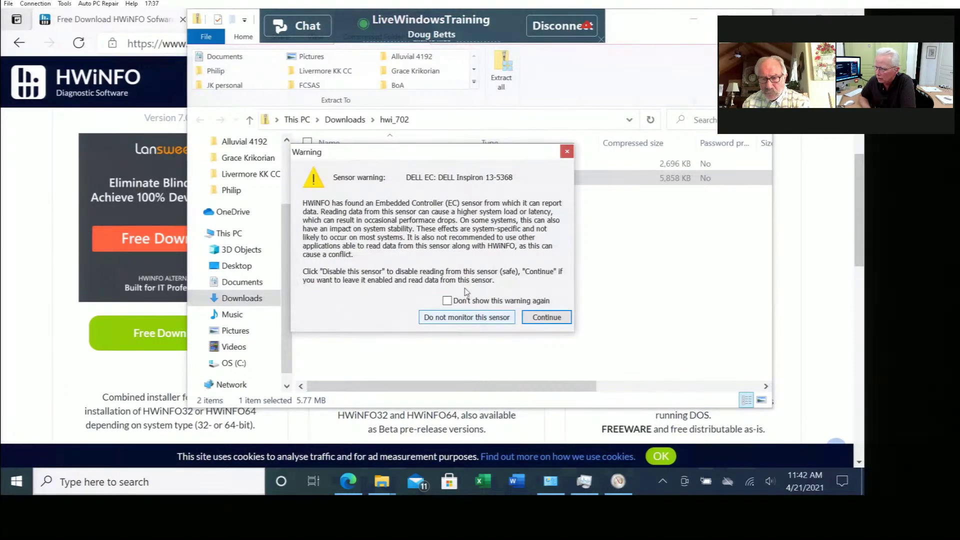
pyautogui.click(477, 323)
pyautogui.click(475, 318)
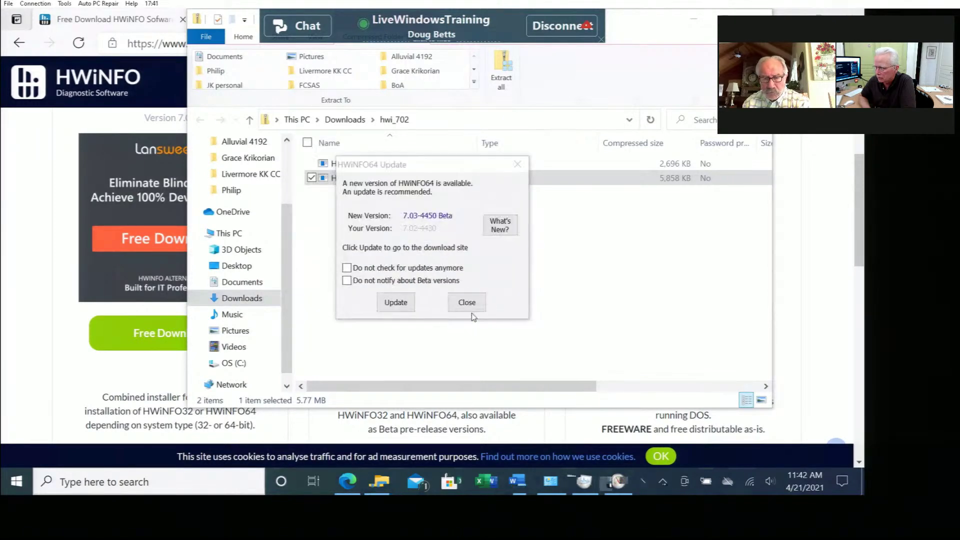
pyautogui.click(465, 302)
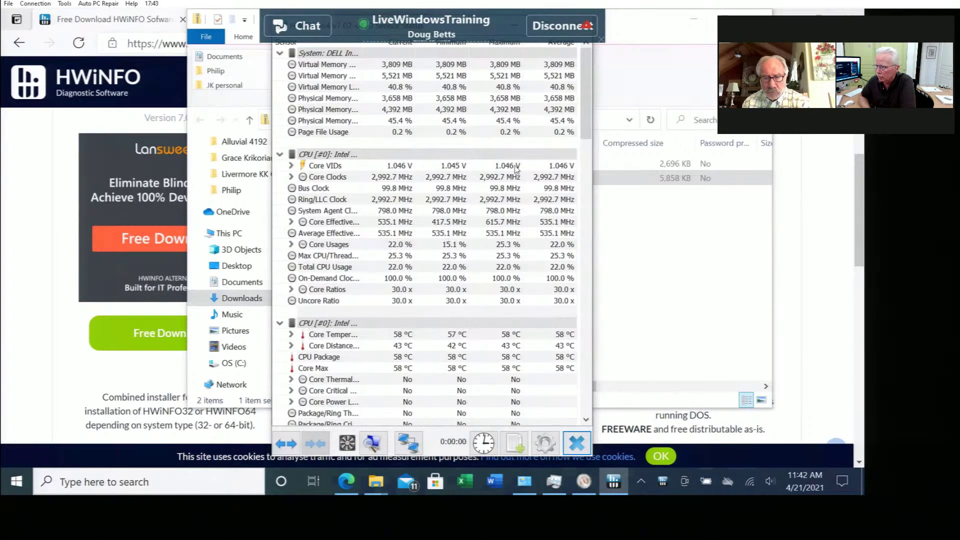
# Examine the CPU usage, clock, temperature, power and GPU readings in the HWiNFO64 sensor list.
pyautogui.moveTo(447, 267)
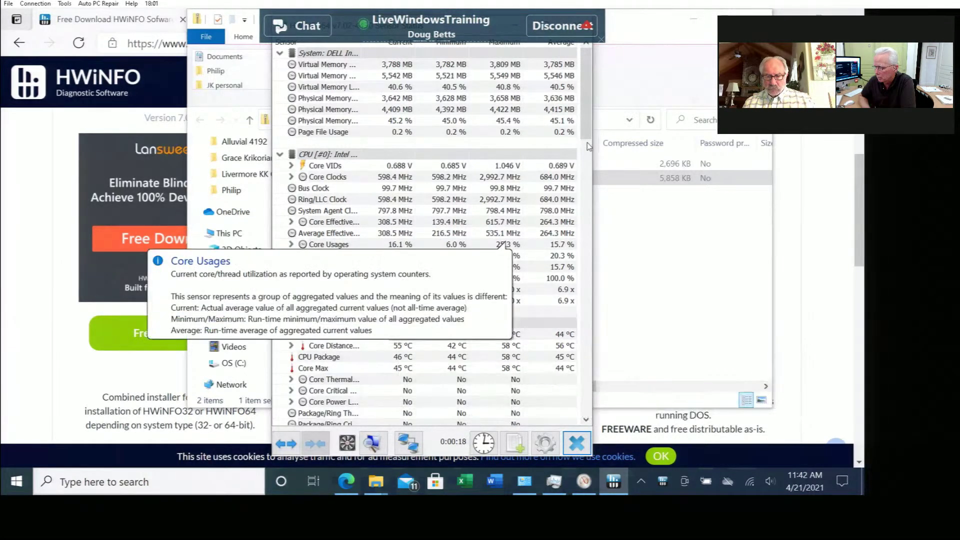
pyautogui.scroll(-1, 586, 350)
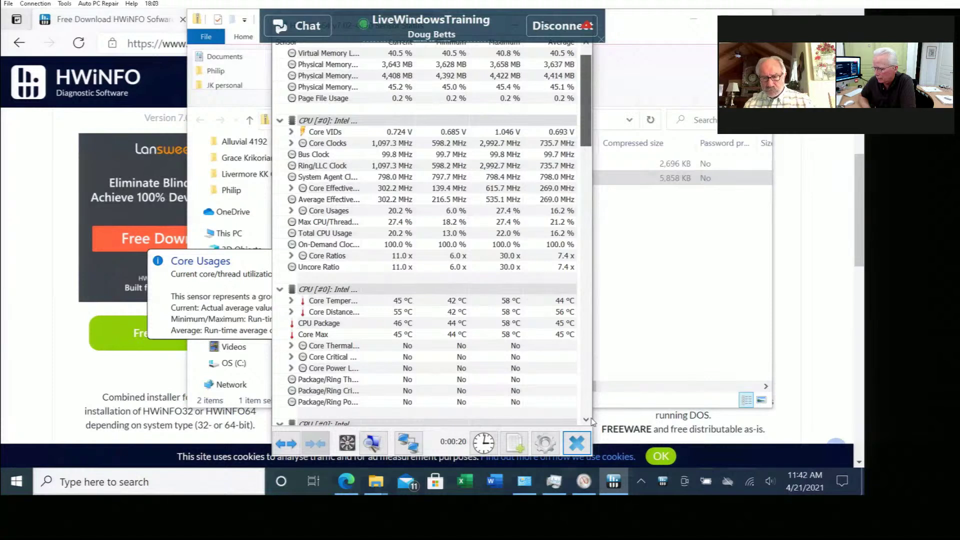
pyautogui.scroll(-1, 586, 425)
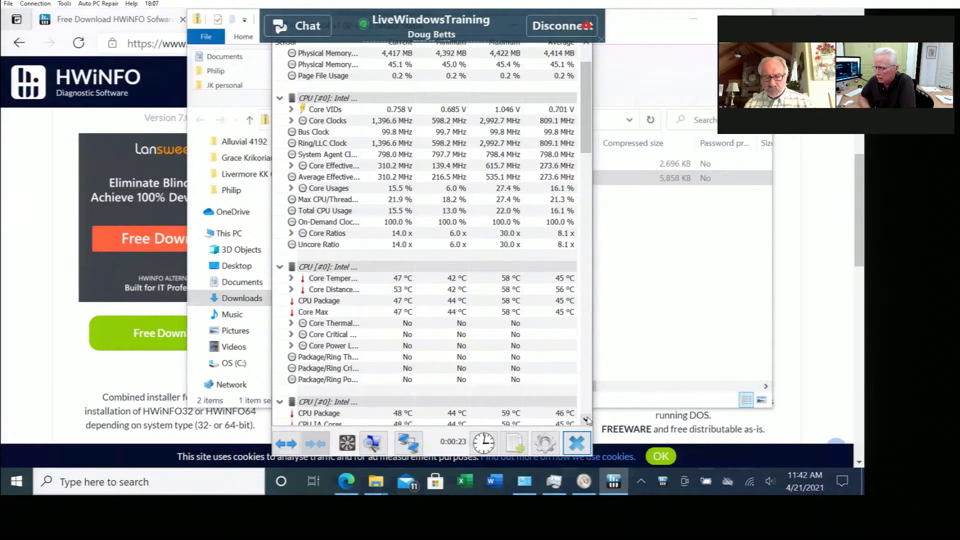
pyautogui.click(586, 420)
pyautogui.click(586, 419)
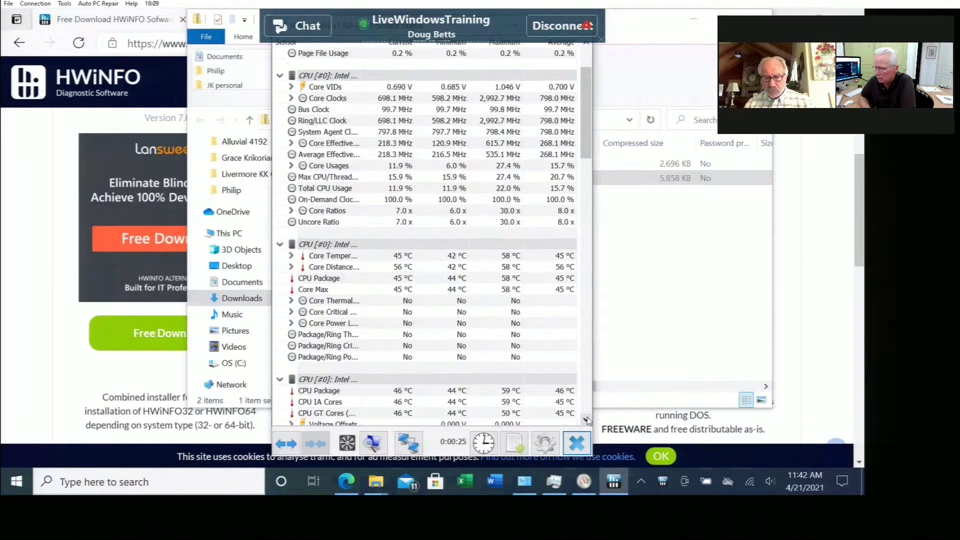
pyautogui.click(586, 419)
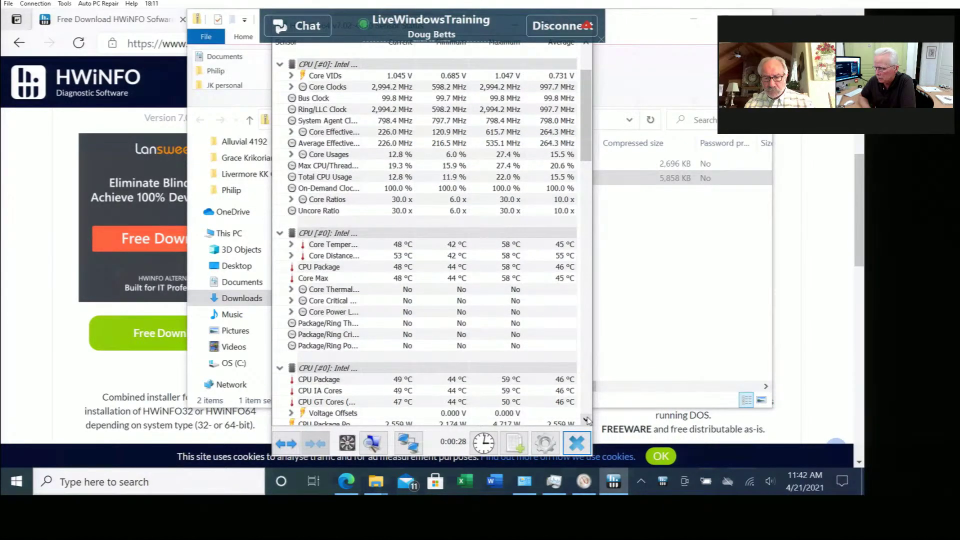
pyautogui.click(586, 419)
pyautogui.scroll(-6, 586, 420)
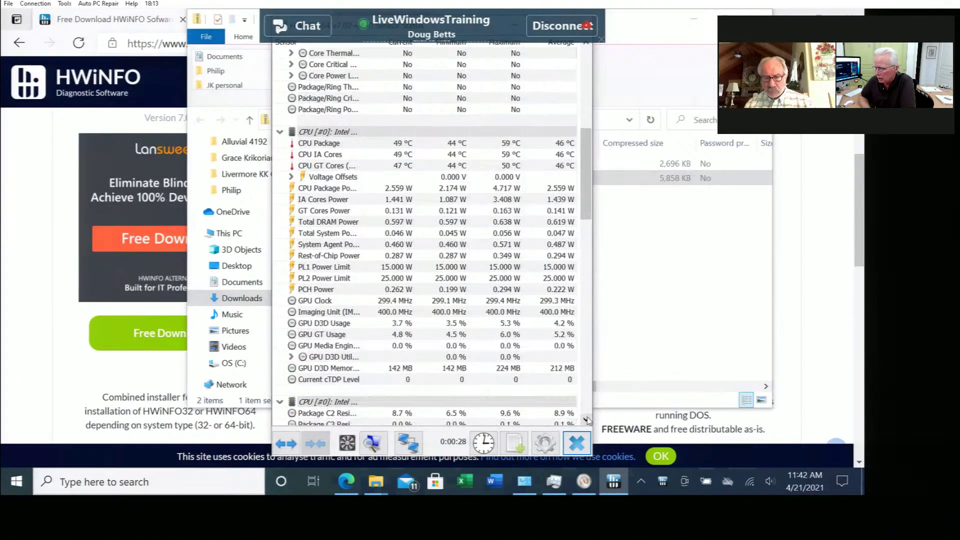
pyautogui.click(587, 418)
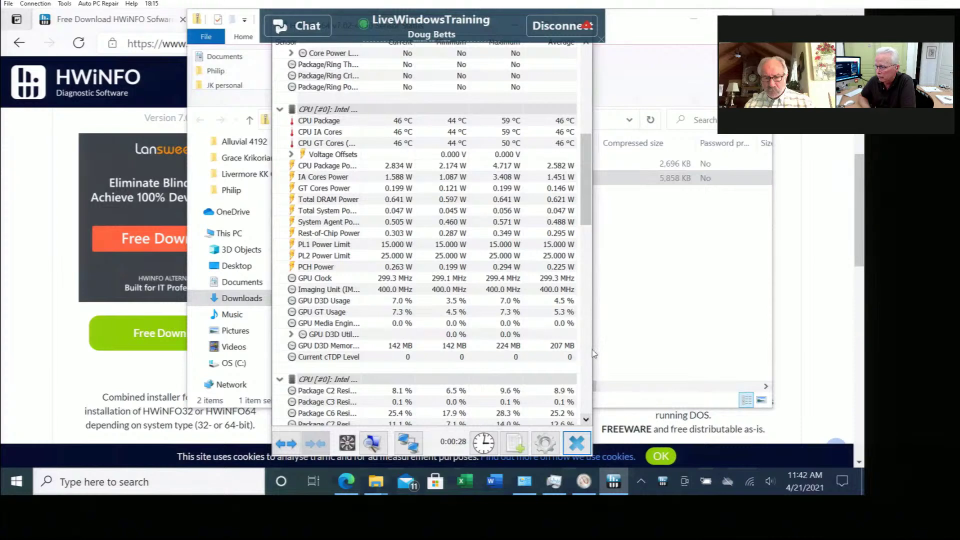
pyautogui.moveTo(589, 218); pyautogui.dragTo(589, 220)
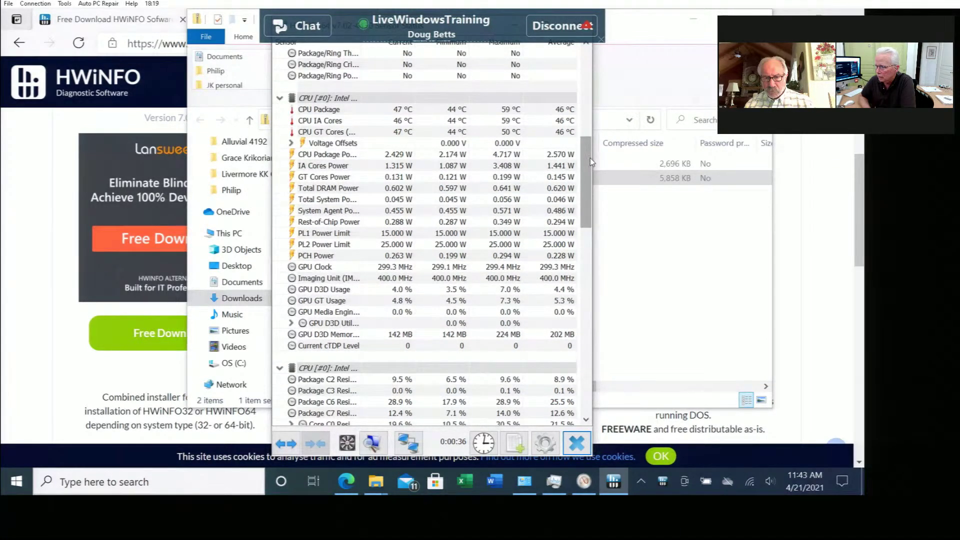
pyautogui.scroll(1, 588, 108)
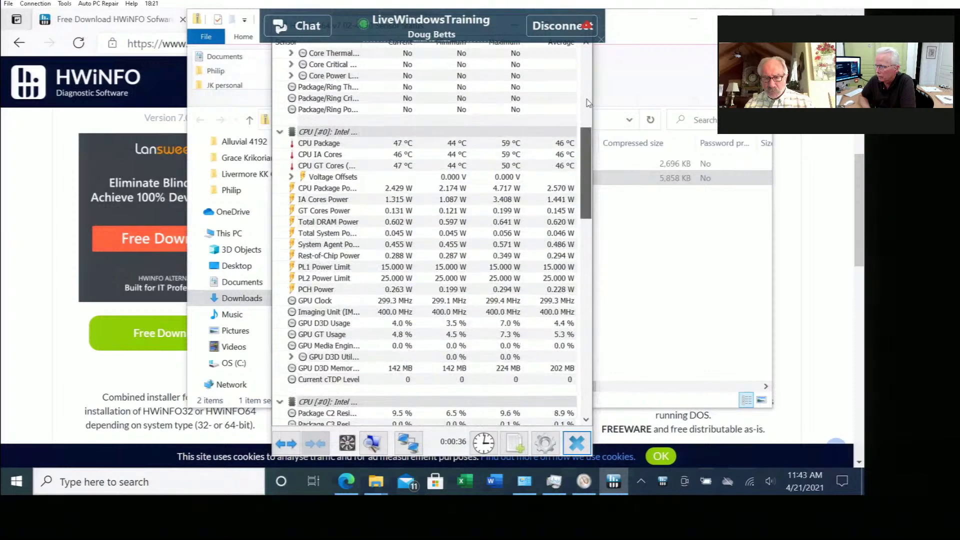
pyautogui.scroll(1, 588, 95)
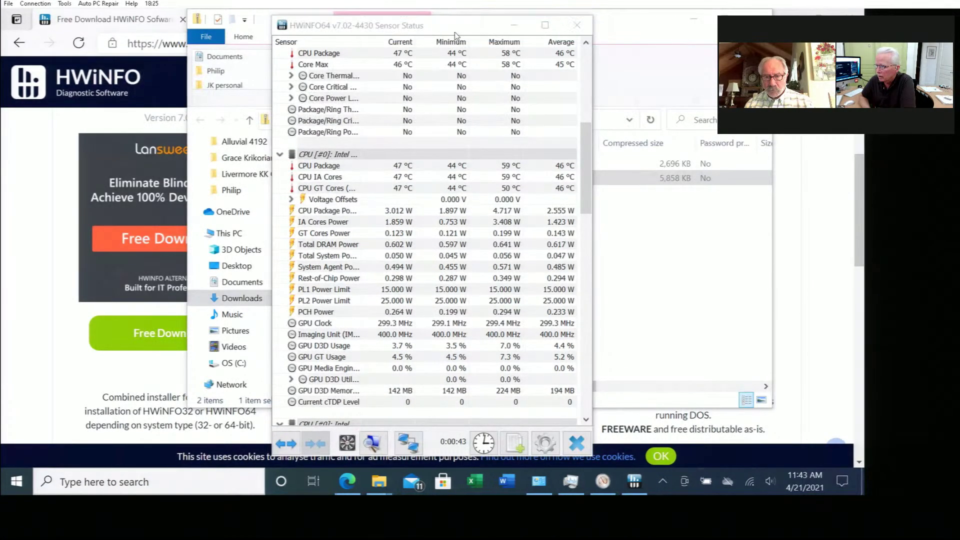
# Examine the CPU package and core temperatures, thermal throttling flags, power figures and core ratios in the sensor list.
pyautogui.moveTo(557, 83)
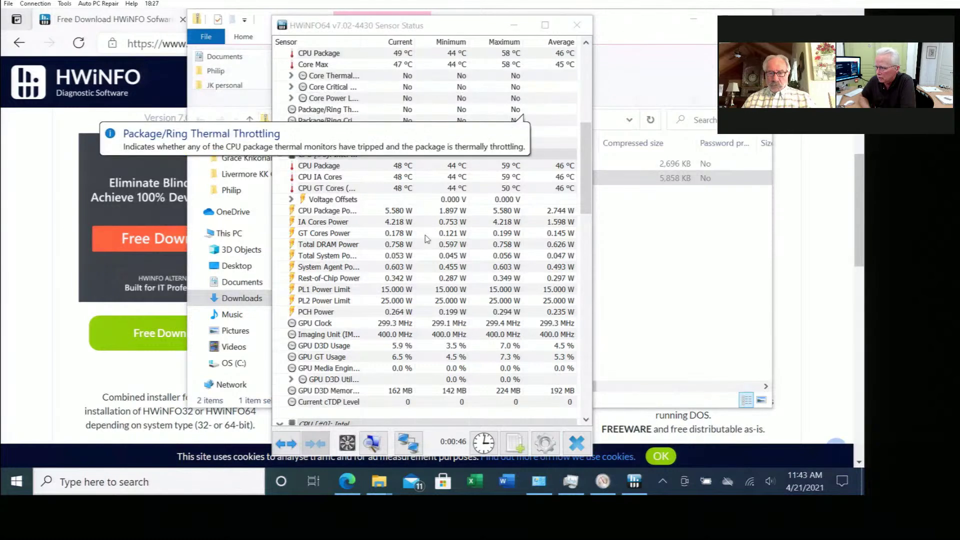
pyautogui.moveTo(425, 167)
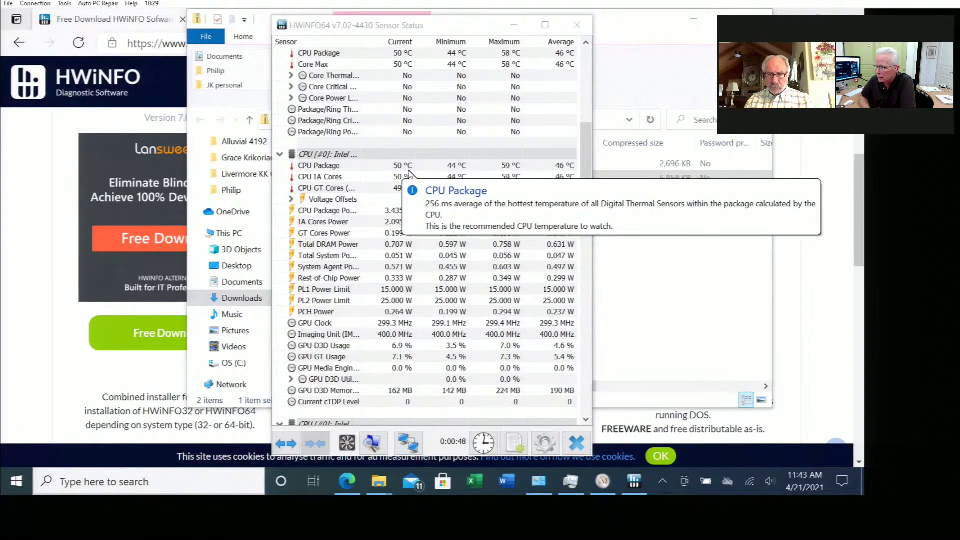
pyautogui.click(586, 422)
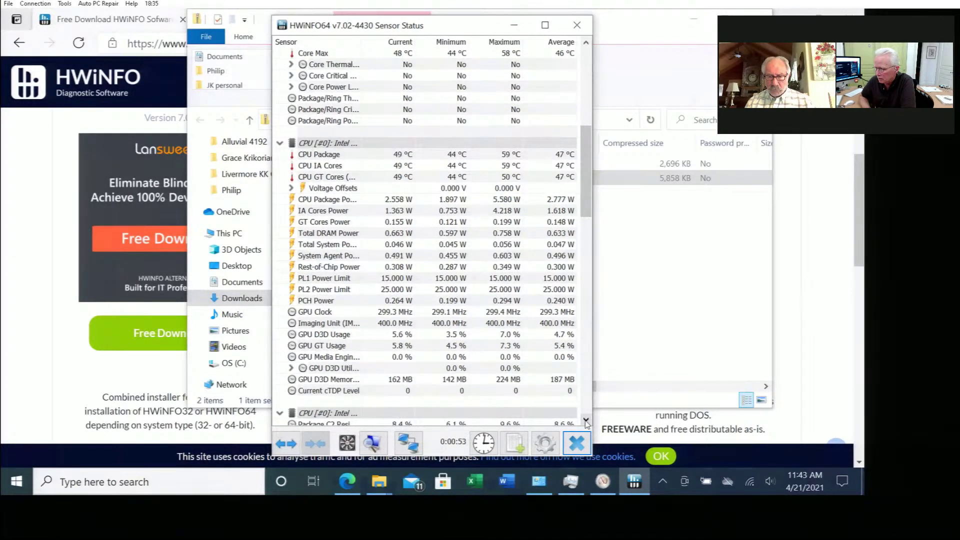
pyautogui.click(586, 422)
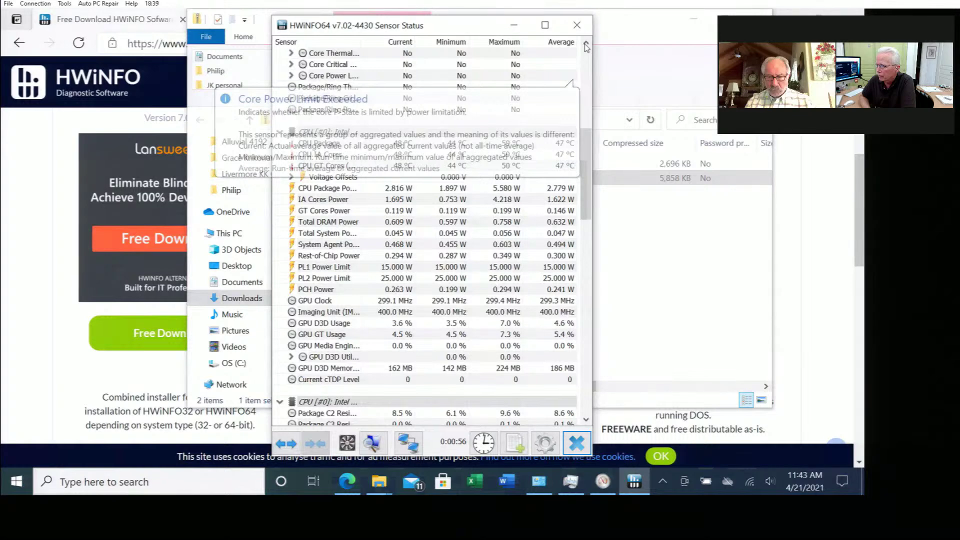
pyautogui.click(586, 44)
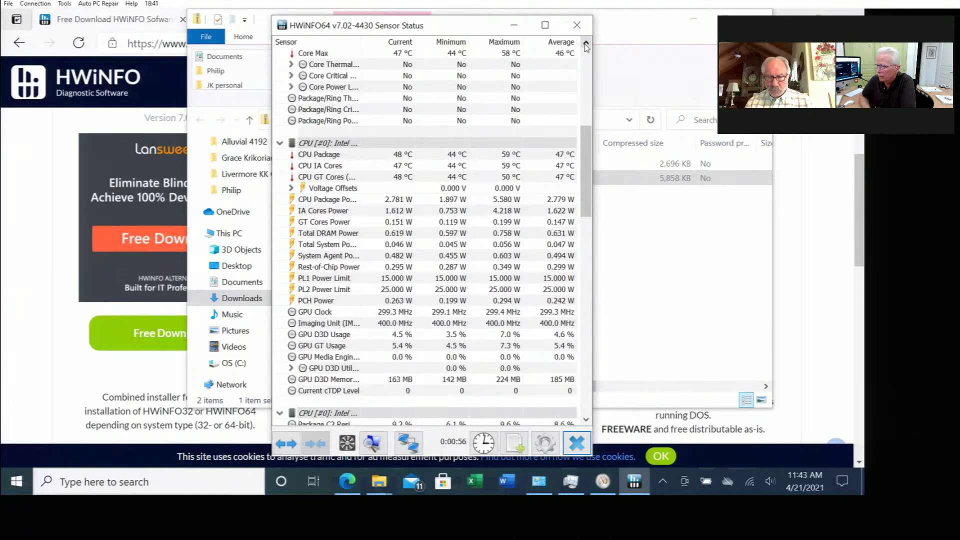
pyautogui.click(587, 44)
pyautogui.click(587, 44)
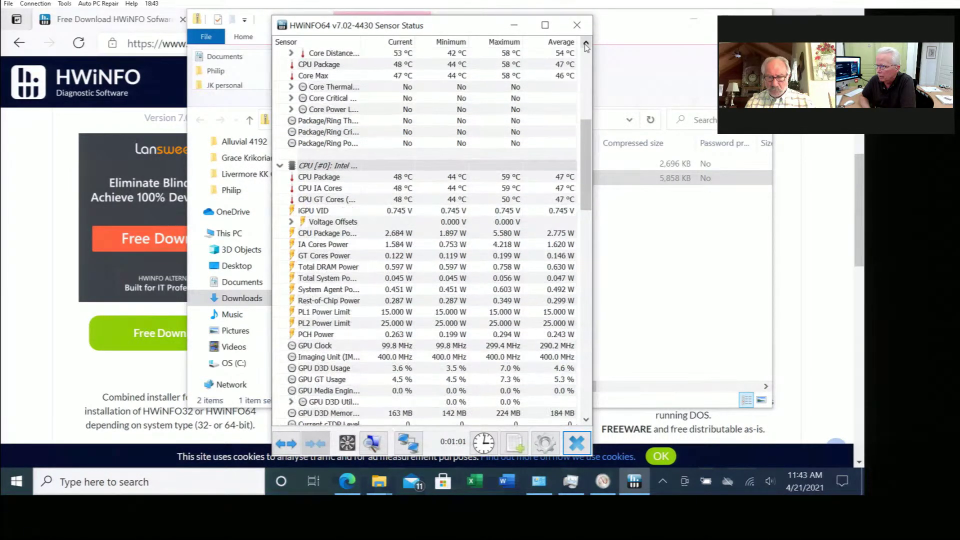
pyautogui.click(586, 44)
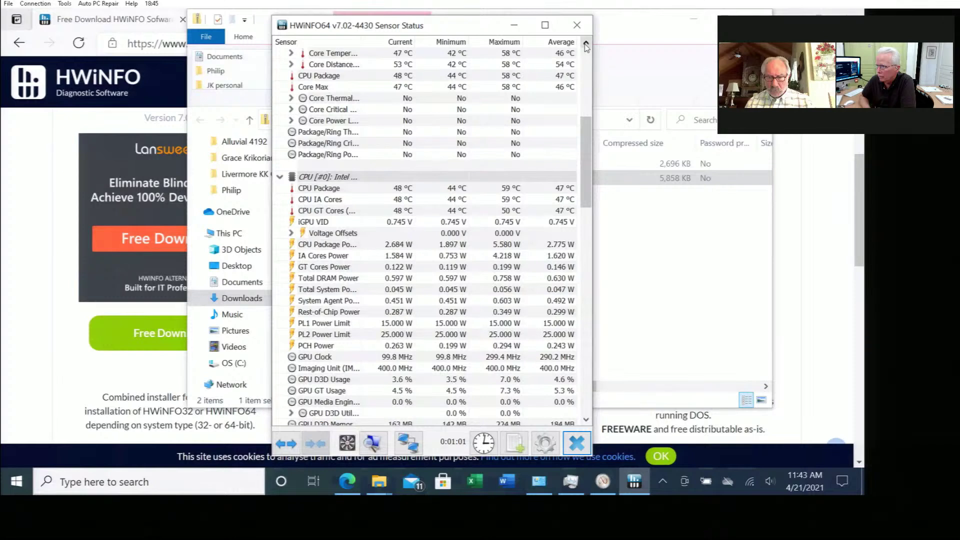
pyautogui.scroll(1, 586, 46)
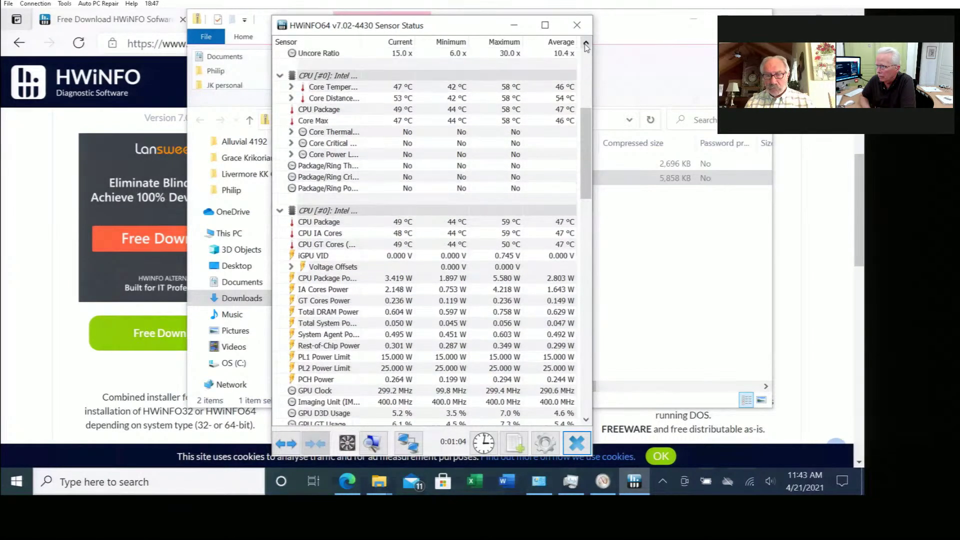
pyautogui.click(586, 44)
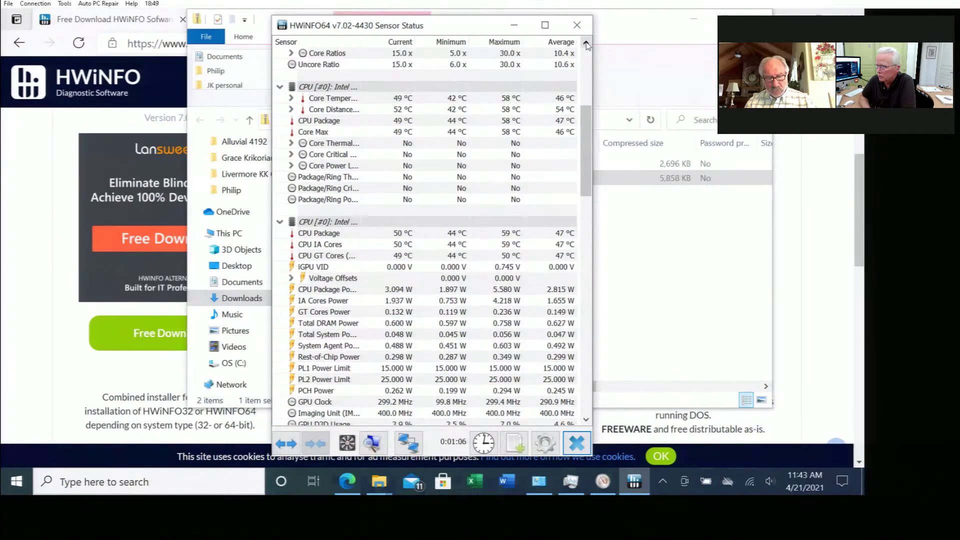
pyautogui.click(586, 44)
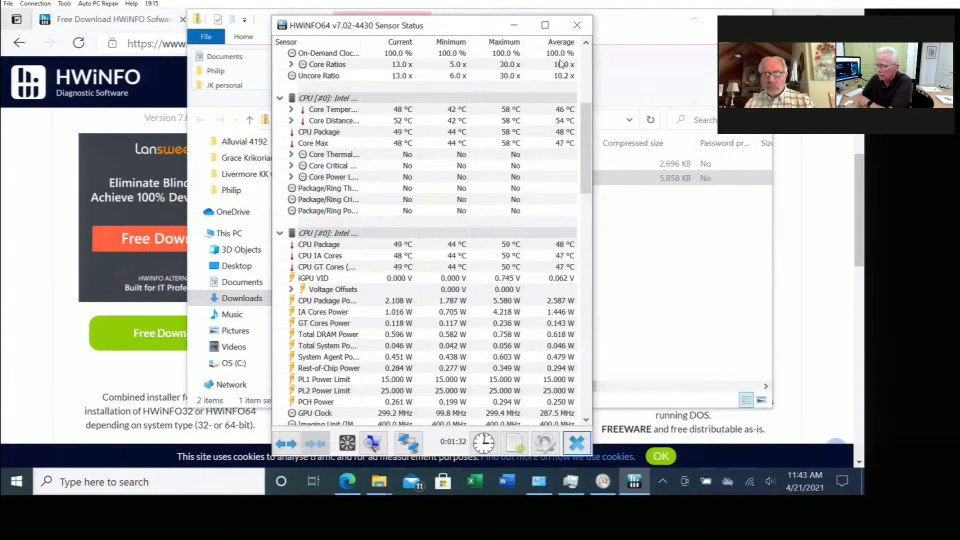
pyautogui.moveTo(561, 60)
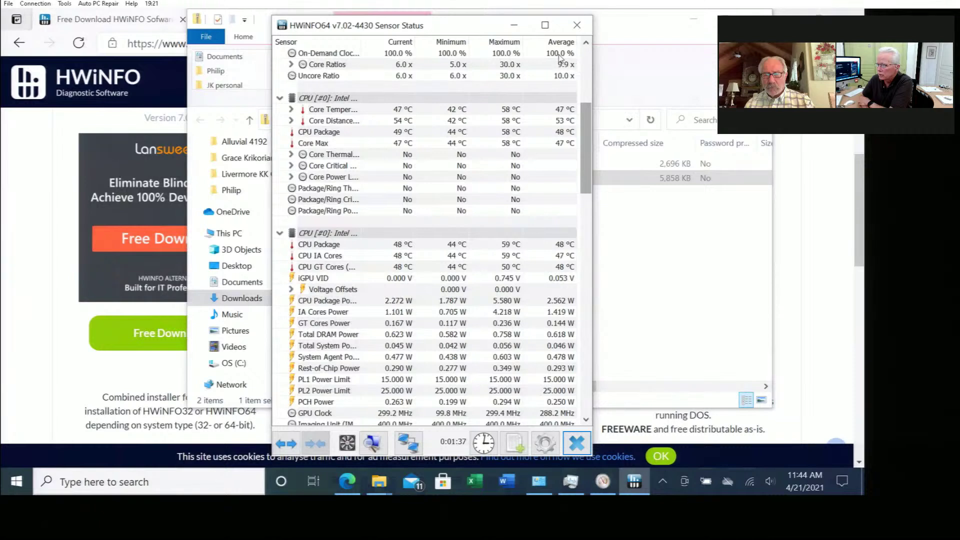
pyautogui.moveTo(504, 56)
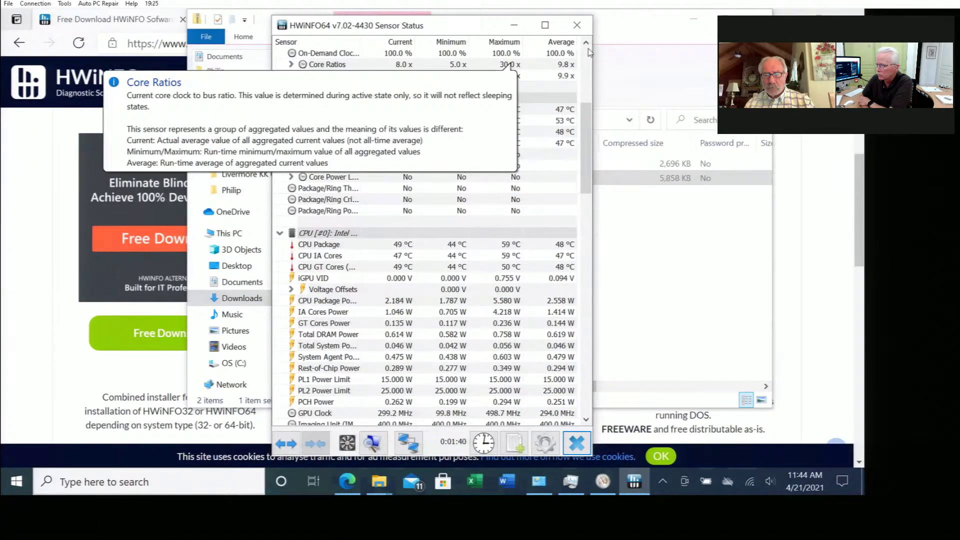
# Review the remaining sensor groups, from system memory and CPU clocks to memory timings, drive S.M.A.R.T., battery and network.
pyautogui.scroll(7, 588, 45)
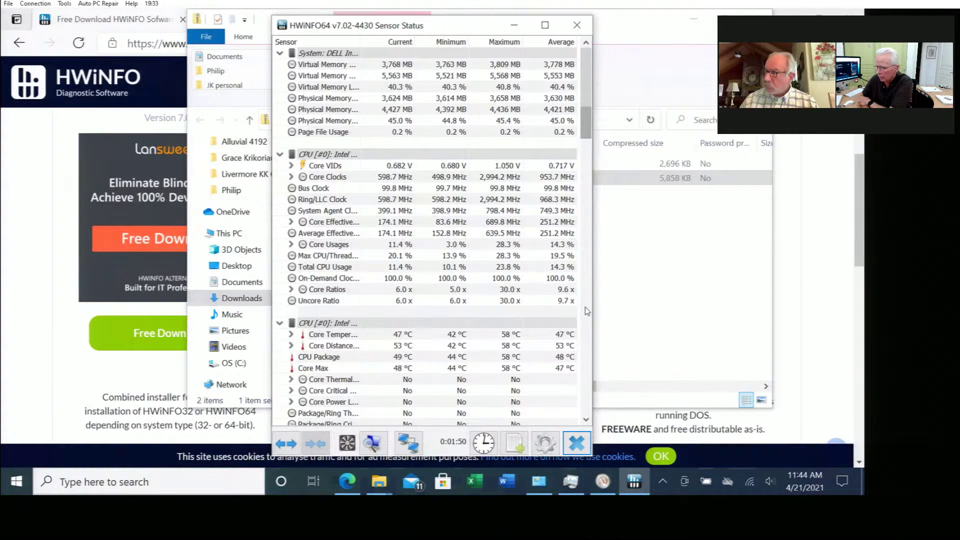
pyautogui.scroll(-15, 582, 400)
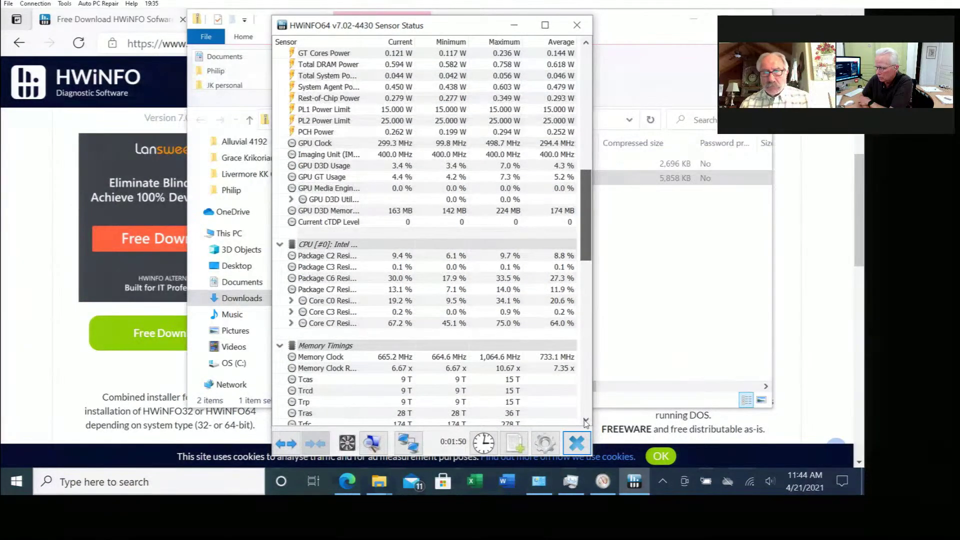
pyautogui.scroll(-10, 583, 400)
pyautogui.scroll(-6, 586, 420)
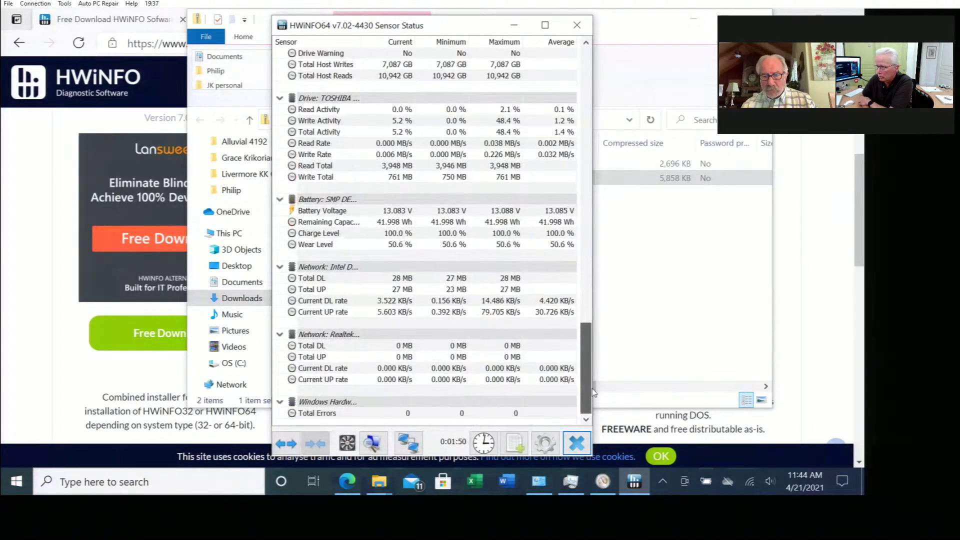
pyautogui.click(588, 144)
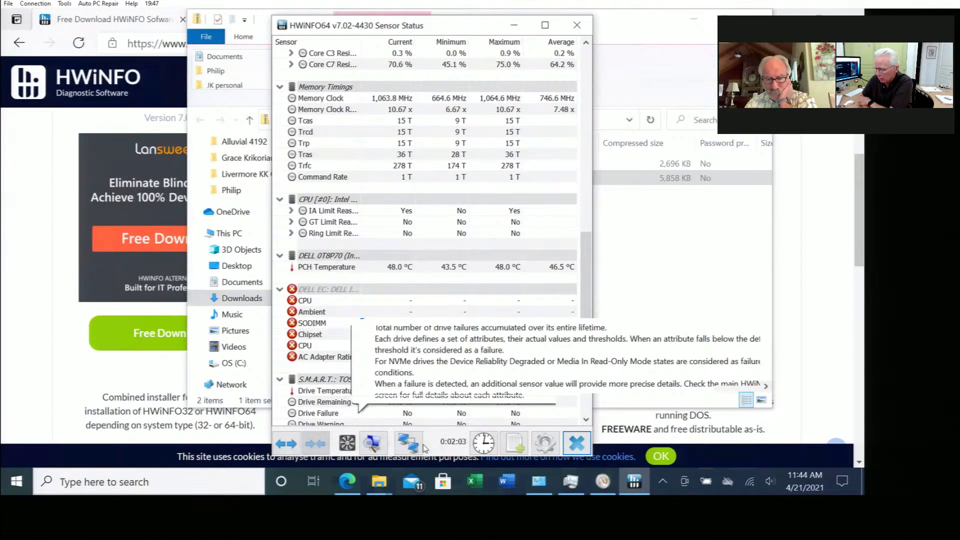
# Look through the remote PC's installed apps, including the contents of the Dell folder, and return to the HWiNFO64 sensor window.
pyautogui.click(16, 482)
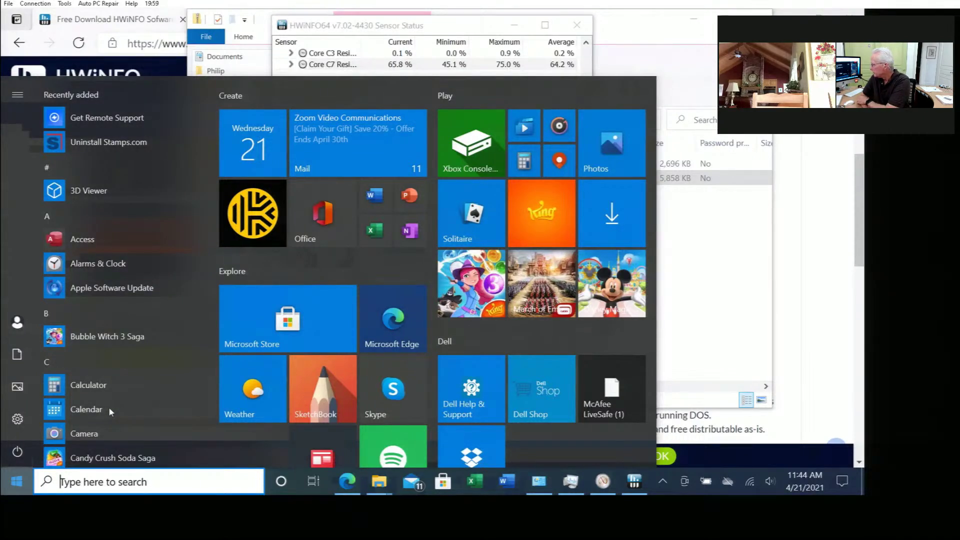
pyautogui.scroll(-2, 109, 406)
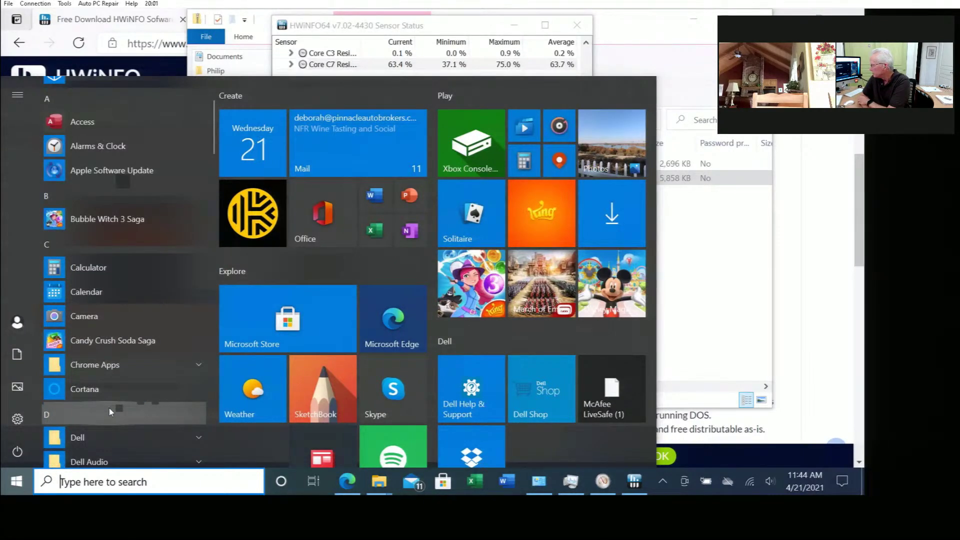
pyautogui.scroll(-3, 109, 408)
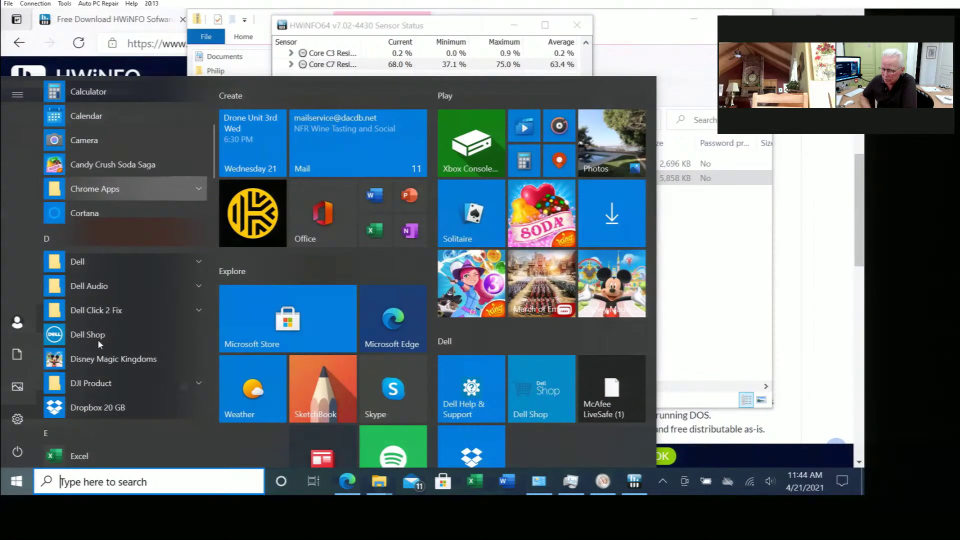
pyautogui.click(98, 262)
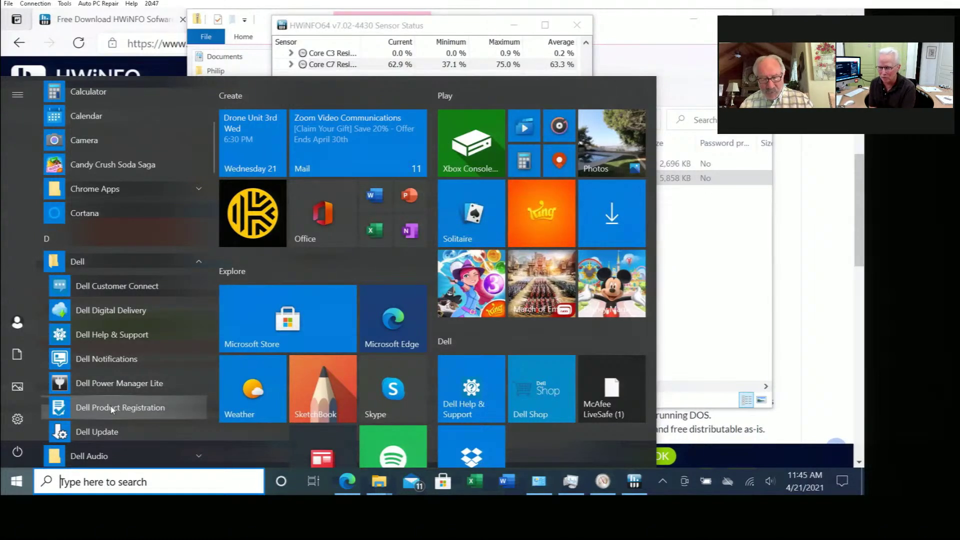
pyautogui.scroll(-1, 111, 406)
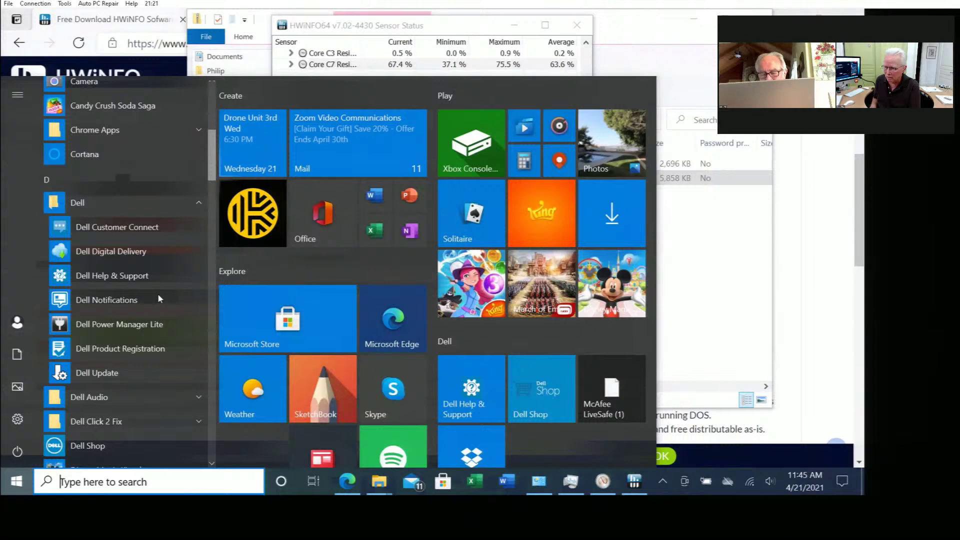
pyautogui.scroll(-5, 158, 298)
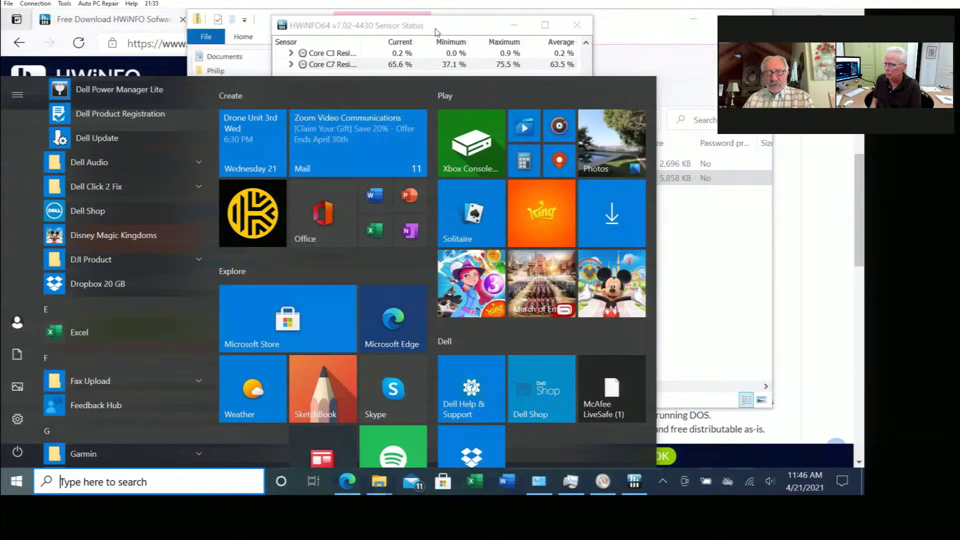
pyautogui.click(419, 31)
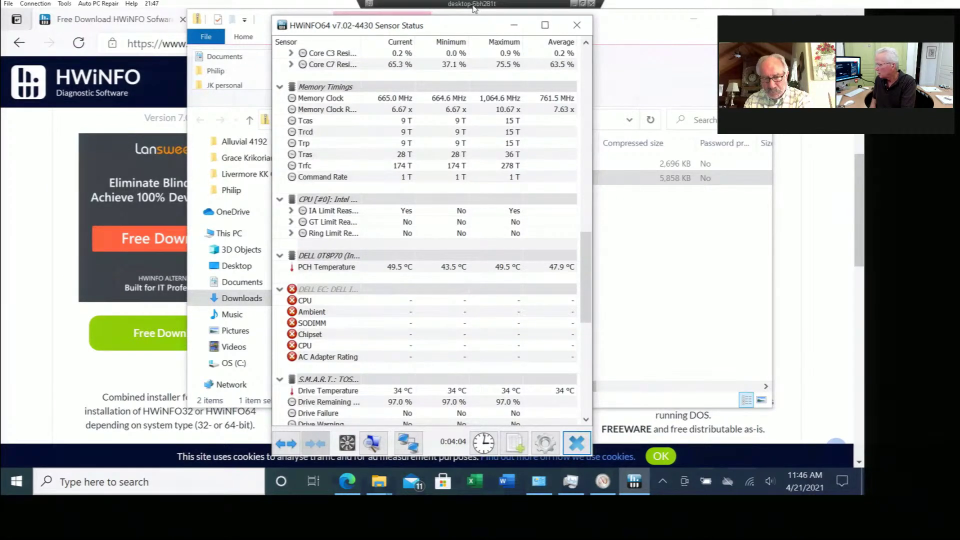
# Take the remote session out of full screen and look through the local computer's File Explorer folders.
pyautogui.click(582, 4)
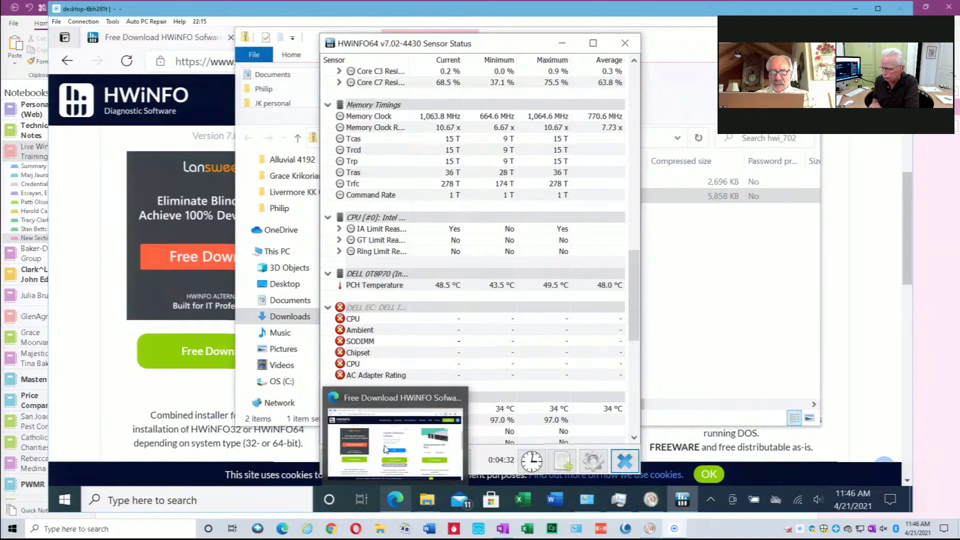
pyautogui.click(380, 529)
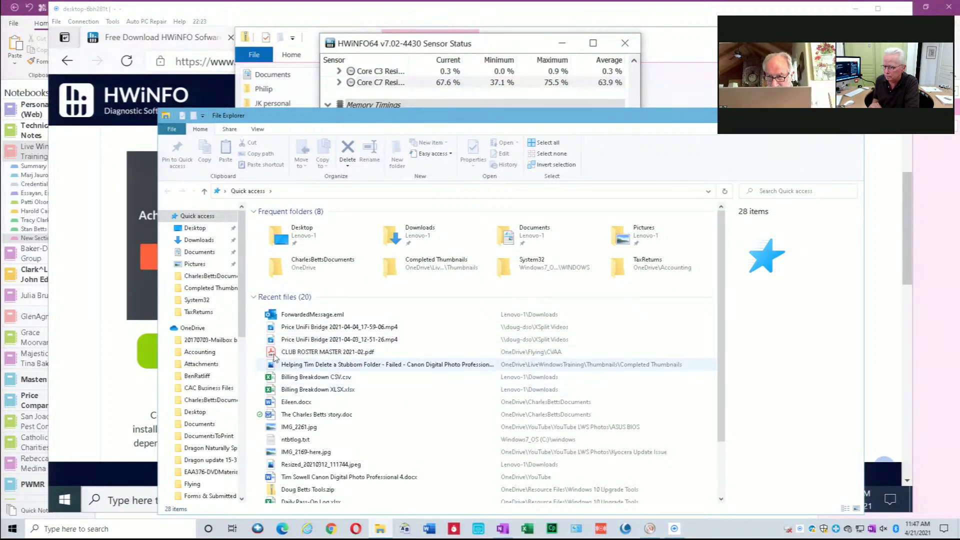
pyautogui.moveTo(243, 328); pyautogui.dragTo(247, 365)
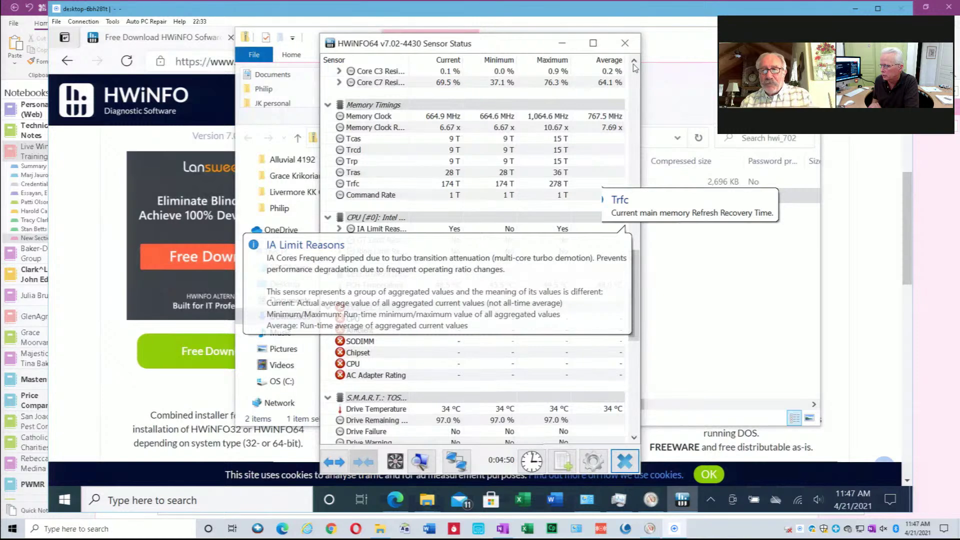
# Return to the start of the HWiNFO64 sensor list, fit the Sensor column to its full names, and maximize the sensor window.
pyautogui.scroll(15, 633, 91)
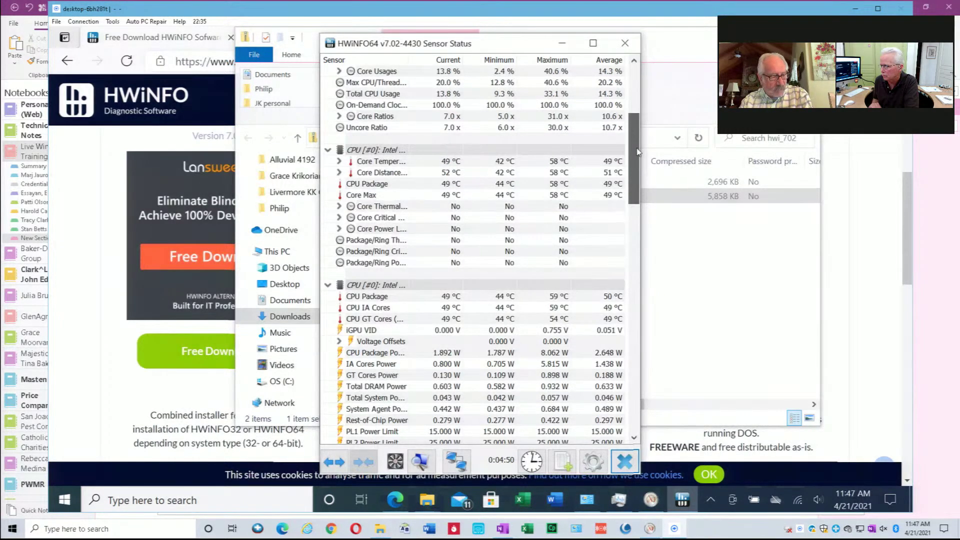
pyautogui.moveTo(639, 152); pyautogui.dragTo(637, 81)
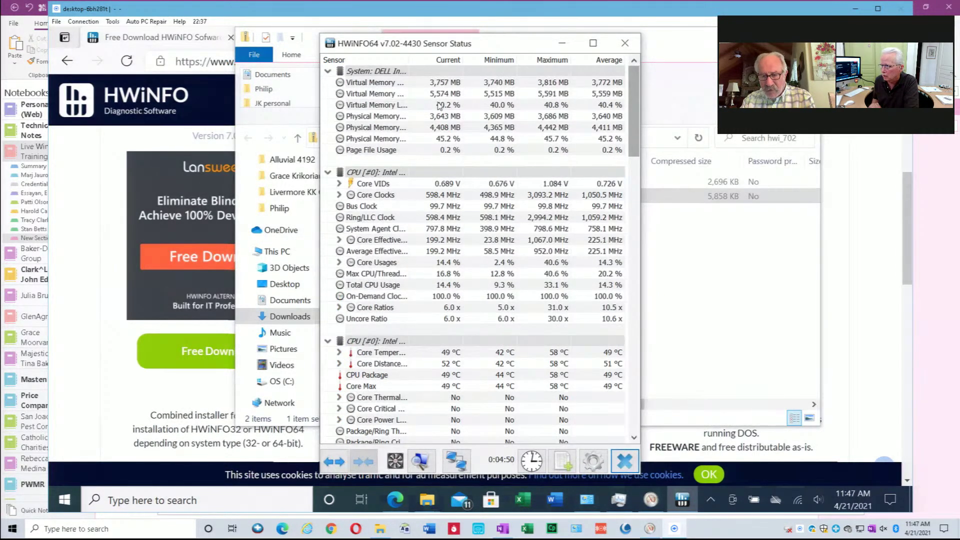
pyautogui.doubleClick(410, 61)
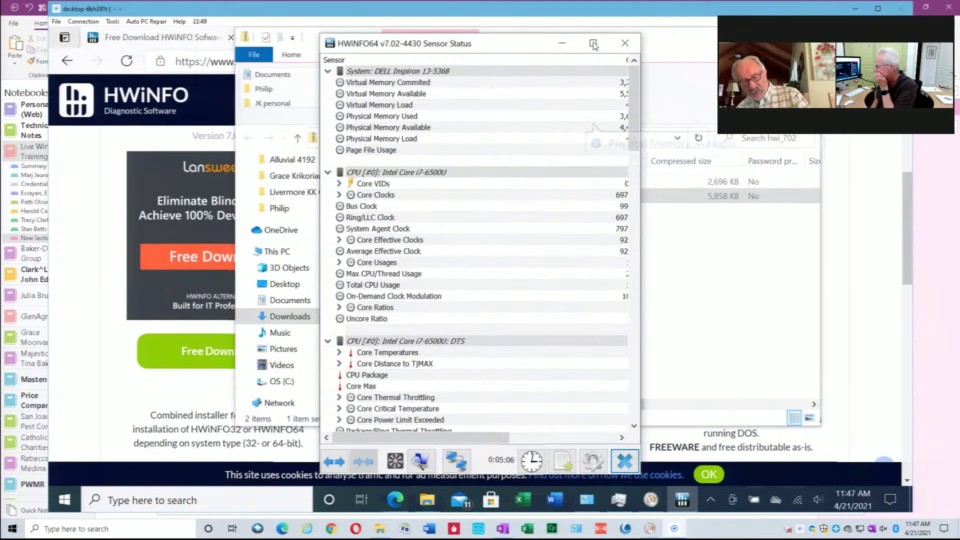
pyautogui.click(594, 45)
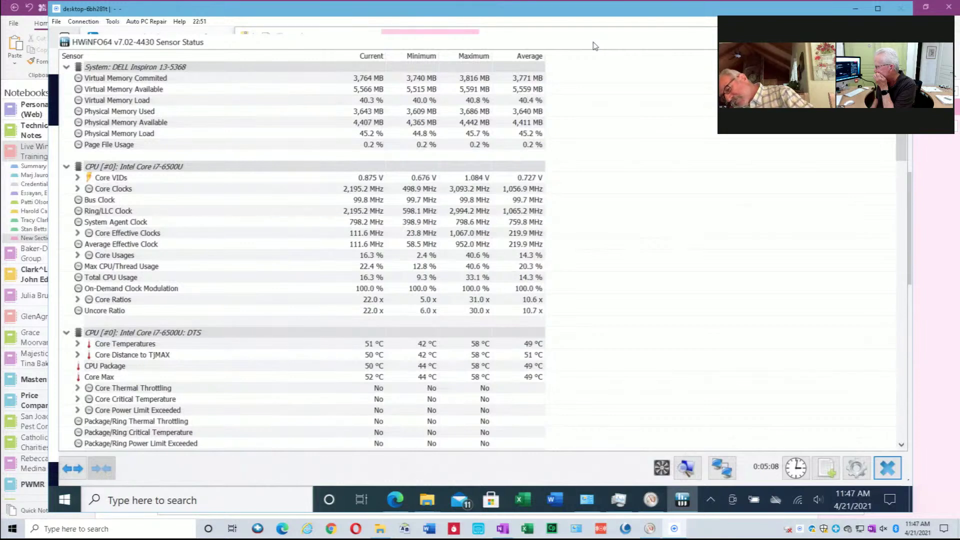
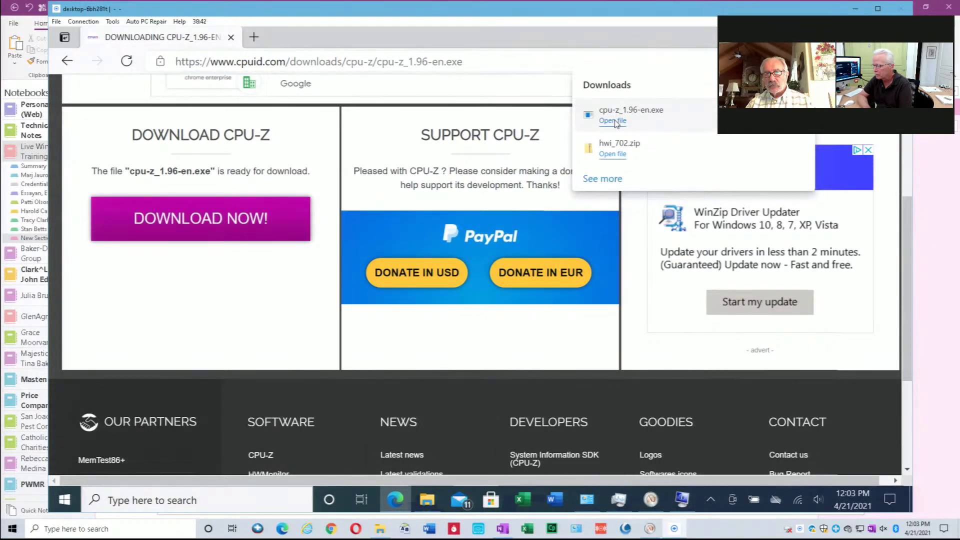
# Run the downloaded cpu-z_1.96-en.exe, allow it to make changes to the device, and accept the CPU-Z license agreement.
pyautogui.click(591, 129)
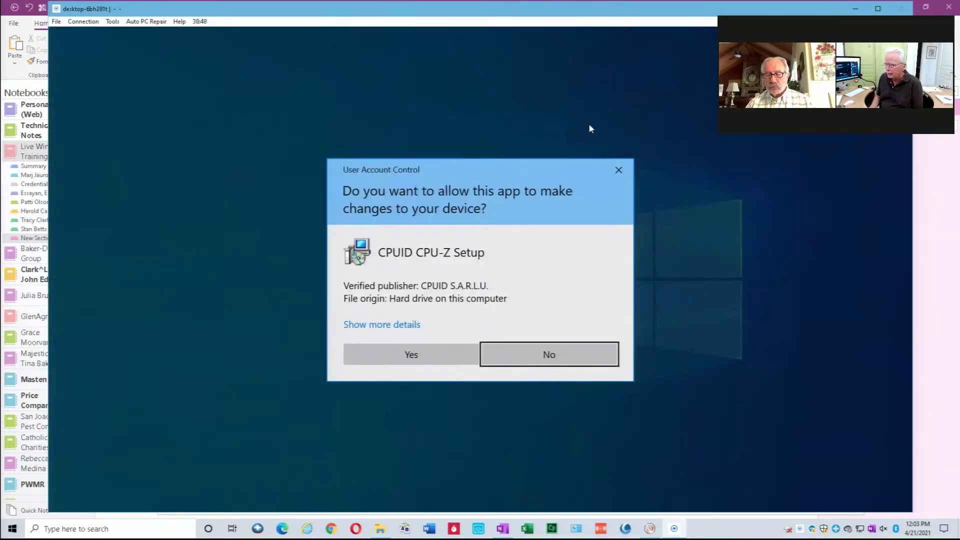
pyautogui.click(411, 355)
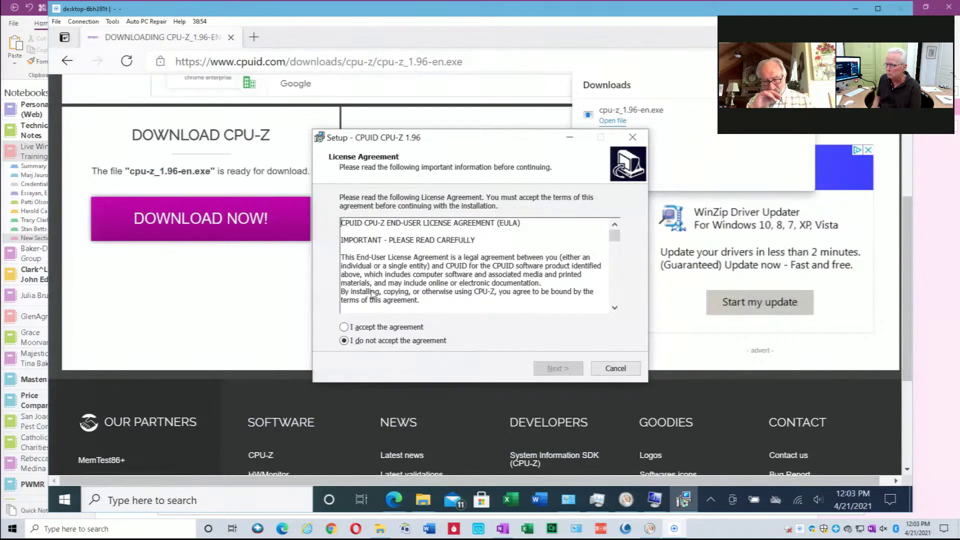
pyautogui.click(359, 330)
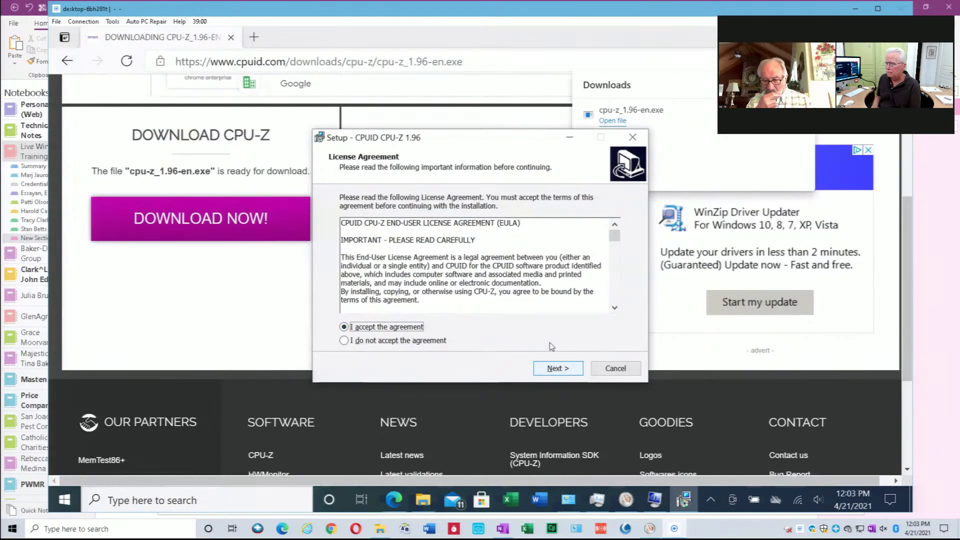
pyautogui.press('Return')
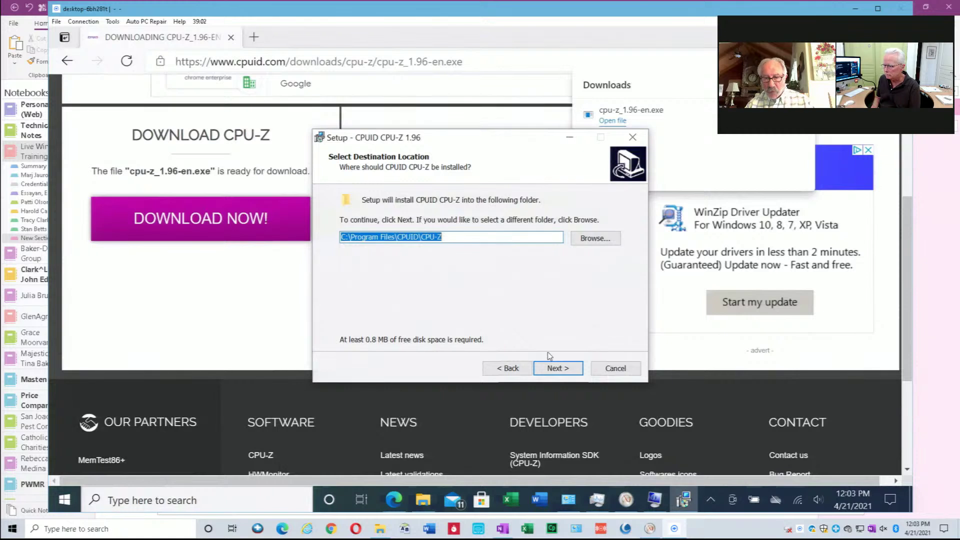
# Install CPU-Z with the default destination and Start menu folder and a desktop icon, and finish setup without viewing cpuz_readme.txt.
pyautogui.click(567, 373)
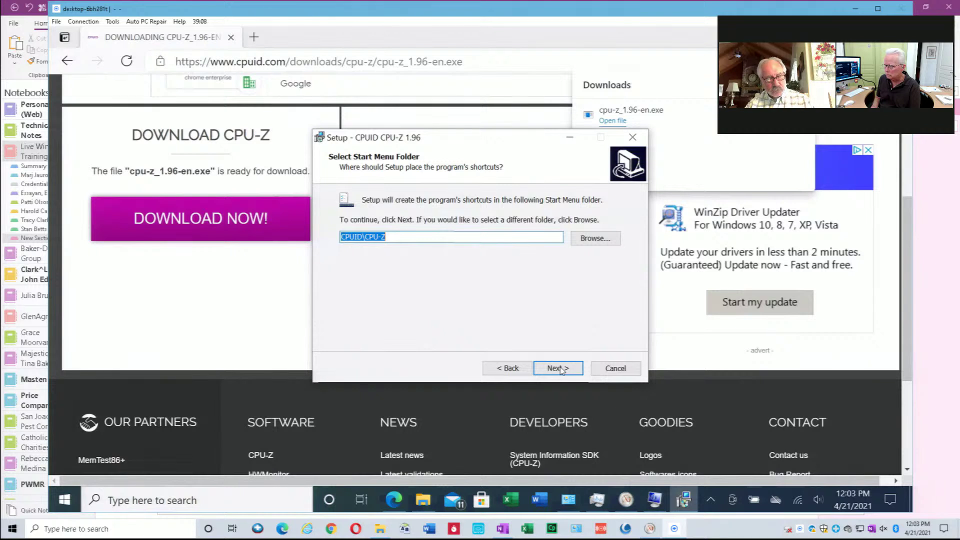
pyautogui.press('Return')
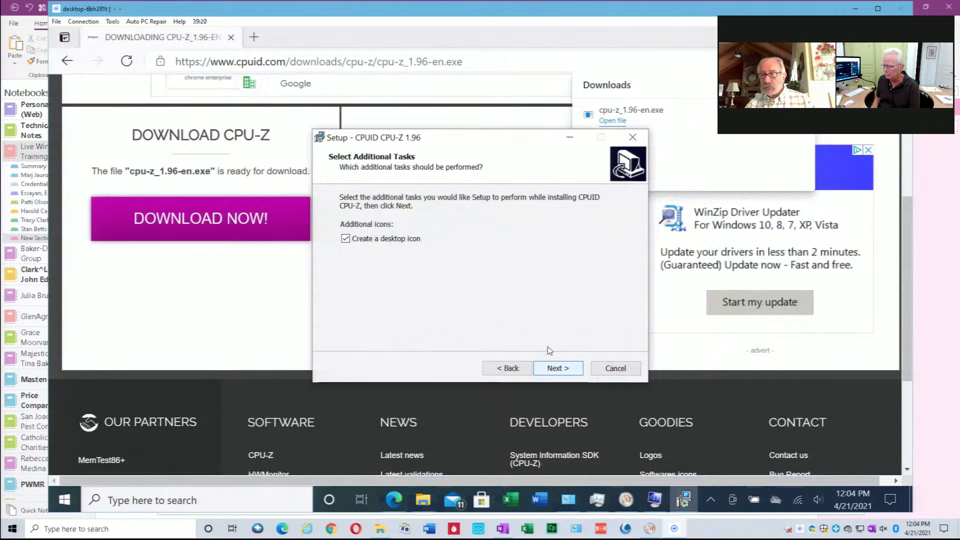
pyautogui.click(554, 367)
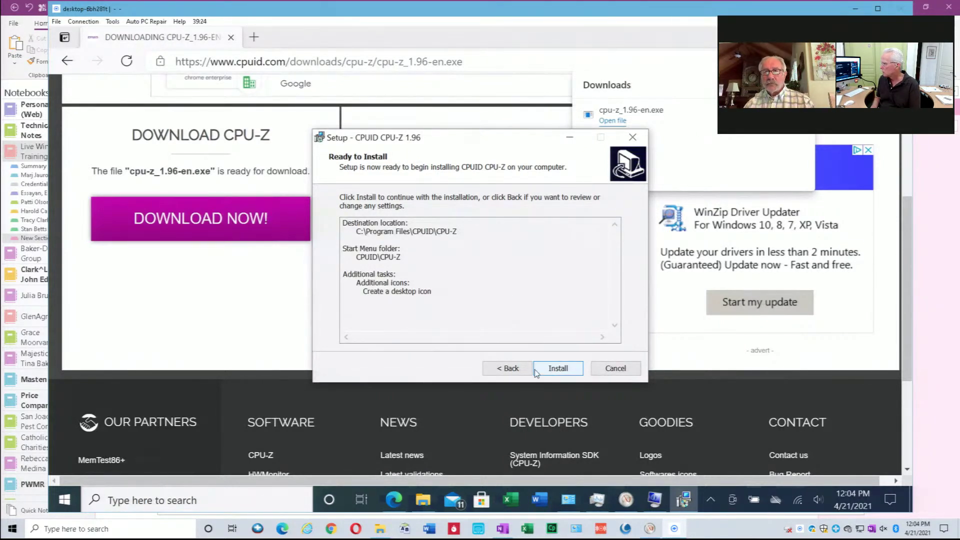
pyautogui.click(560, 369)
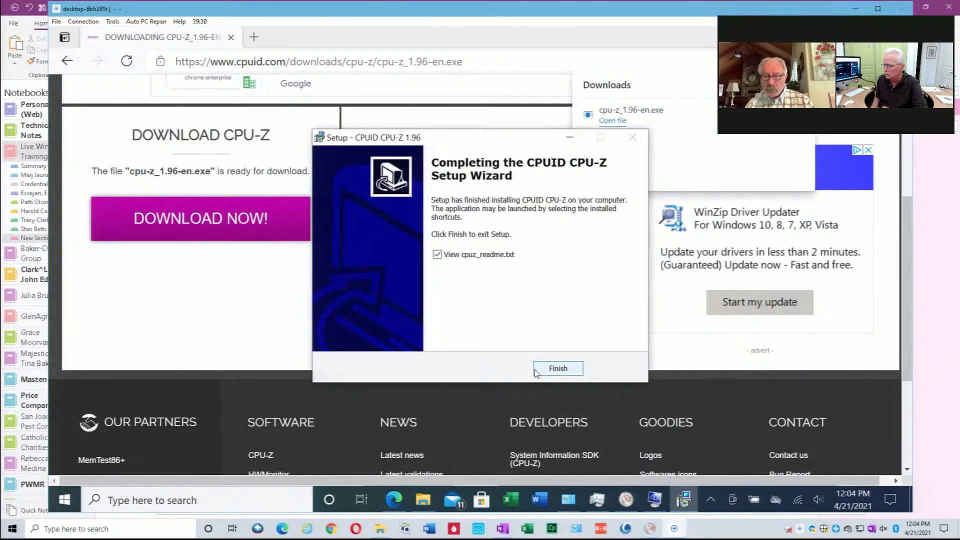
pyautogui.click(443, 256)
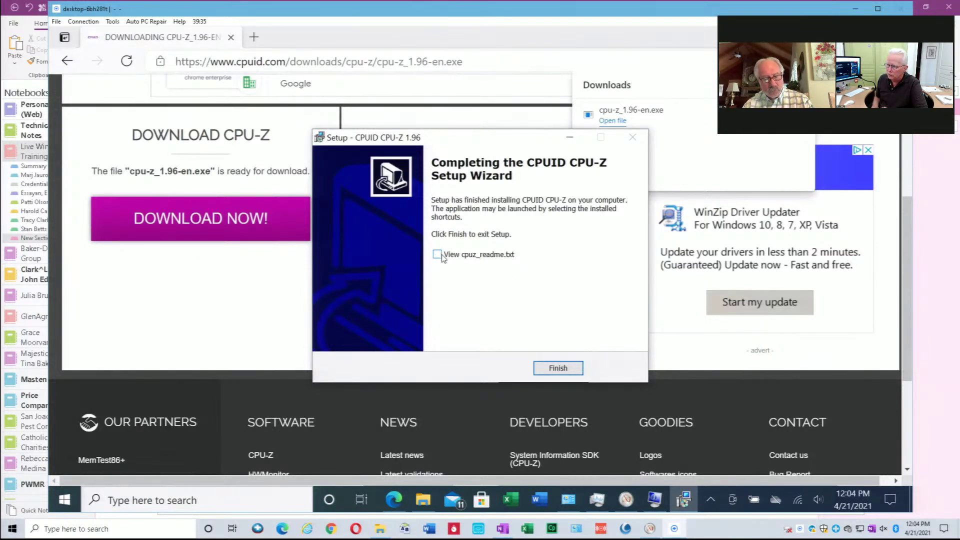
pyautogui.click(559, 368)
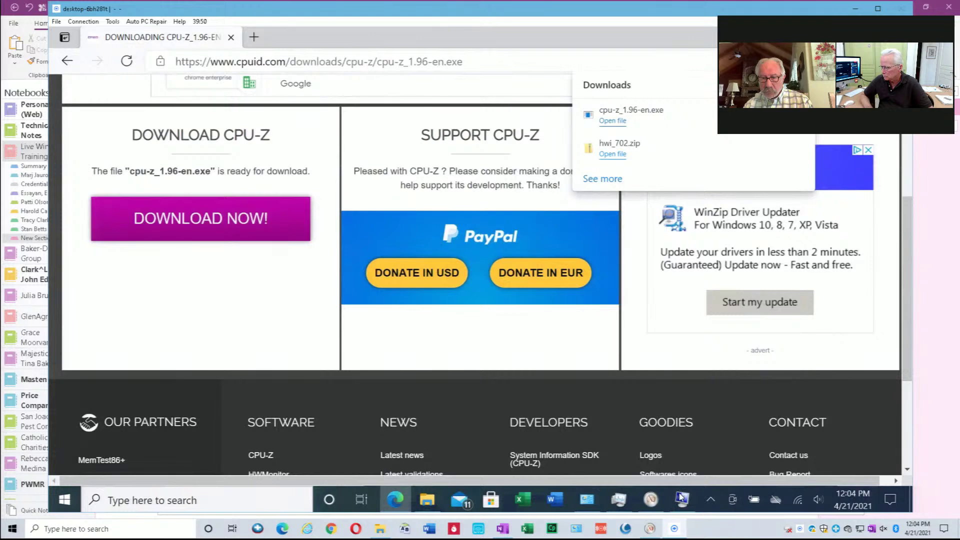
# Close the System Information, Resource Monitor and Task Manager windows on the remote PC.
pyautogui.moveTo(681, 497)
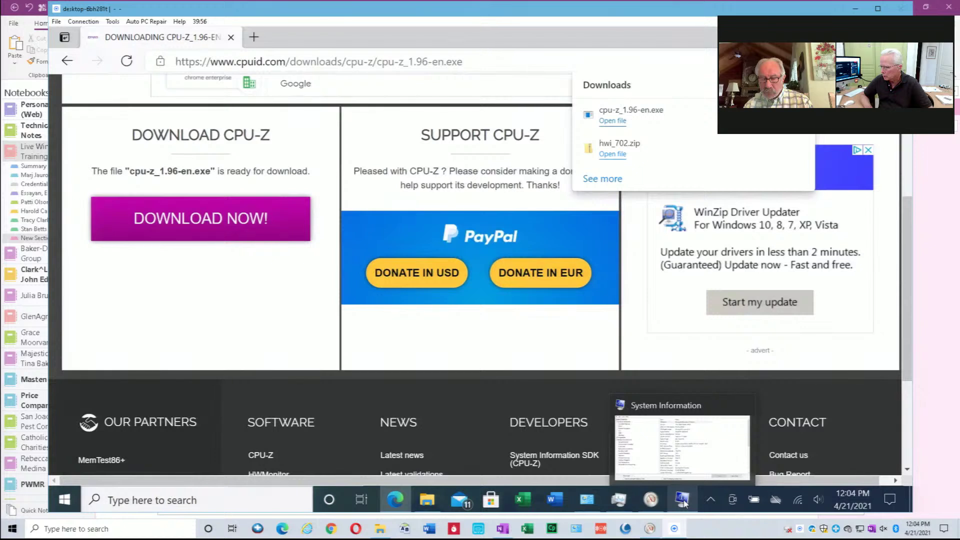
pyautogui.rightClick(683, 500)
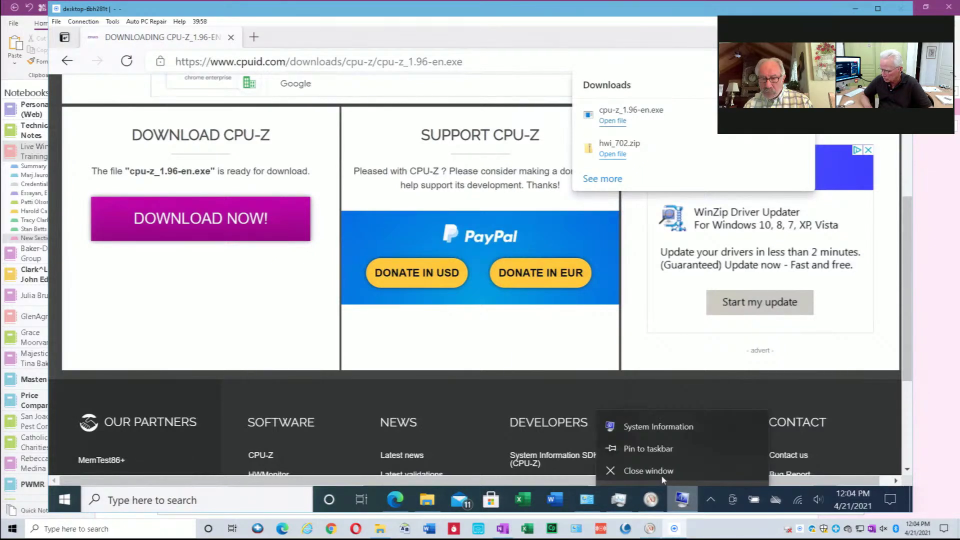
pyautogui.click(656, 473)
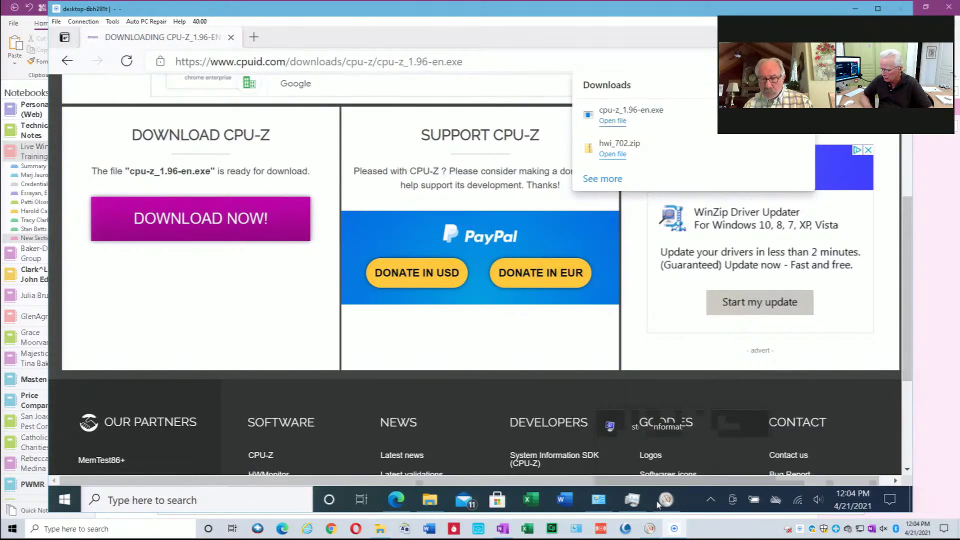
pyautogui.moveTo(665, 503)
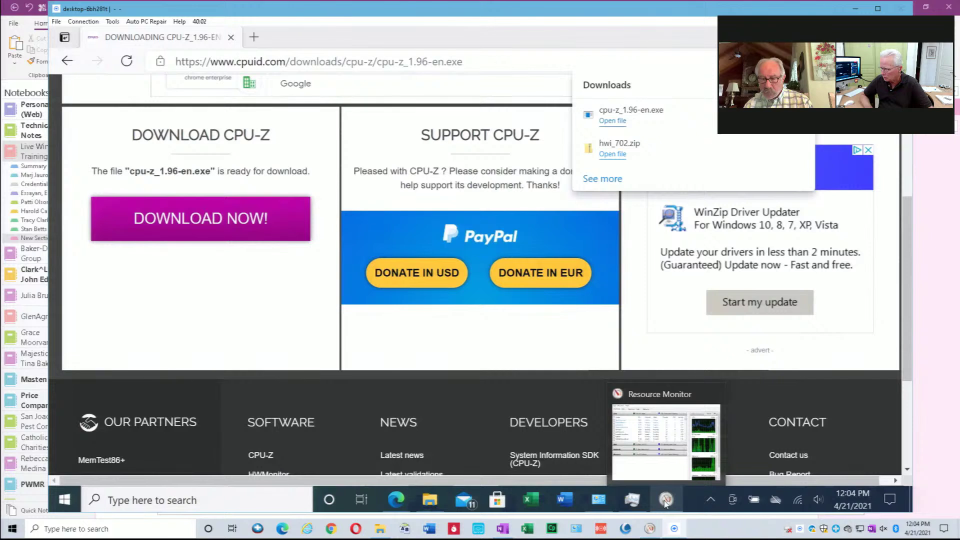
pyautogui.rightClick(665, 500)
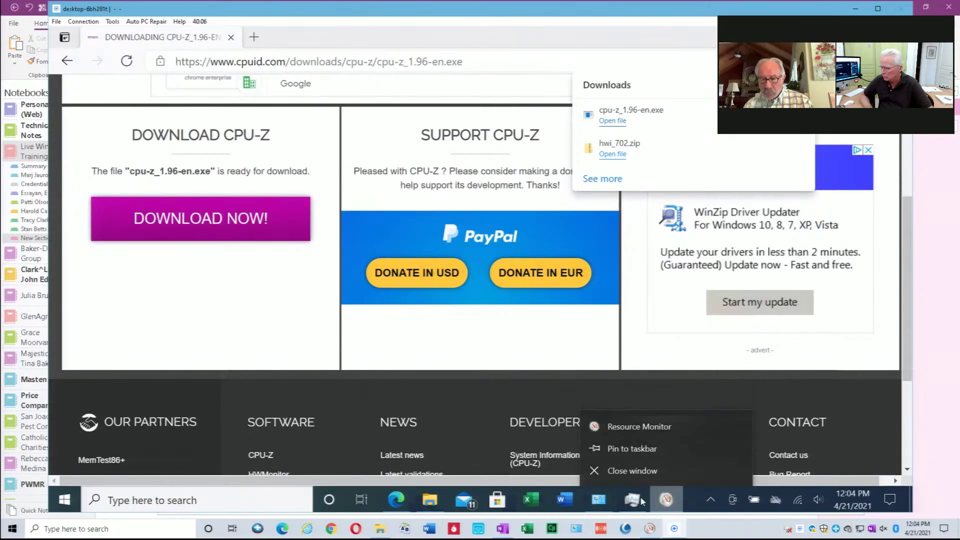
pyautogui.click(632, 471)
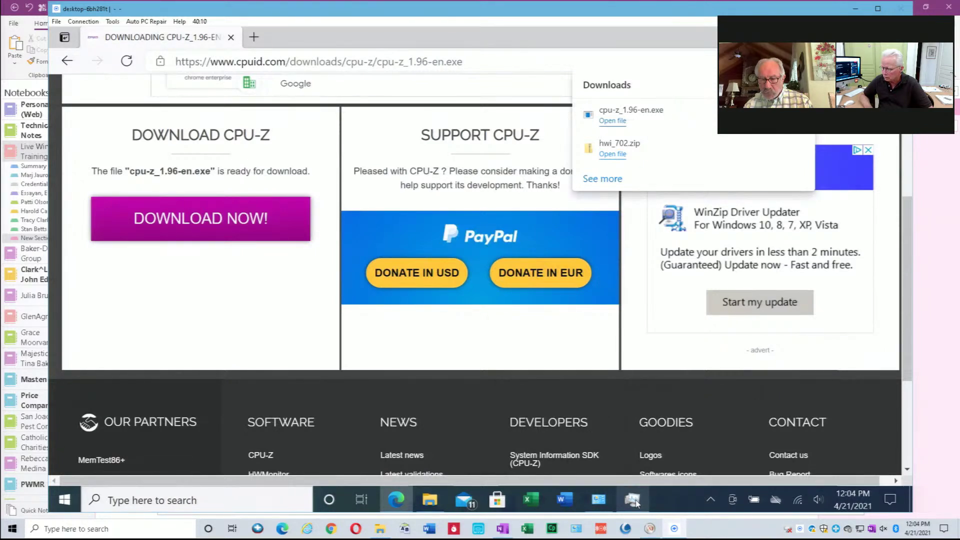
pyautogui.rightClick(636, 503)
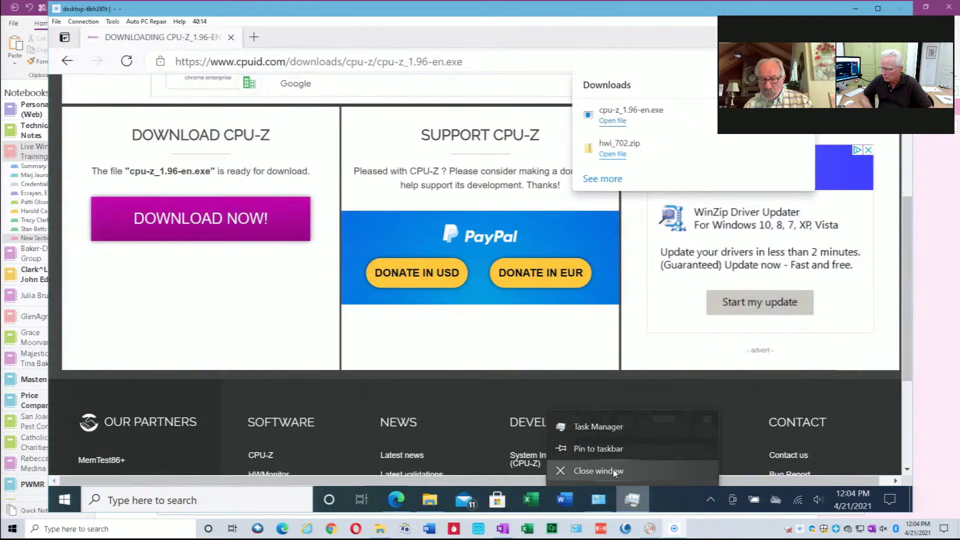
pyautogui.click(555, 470)
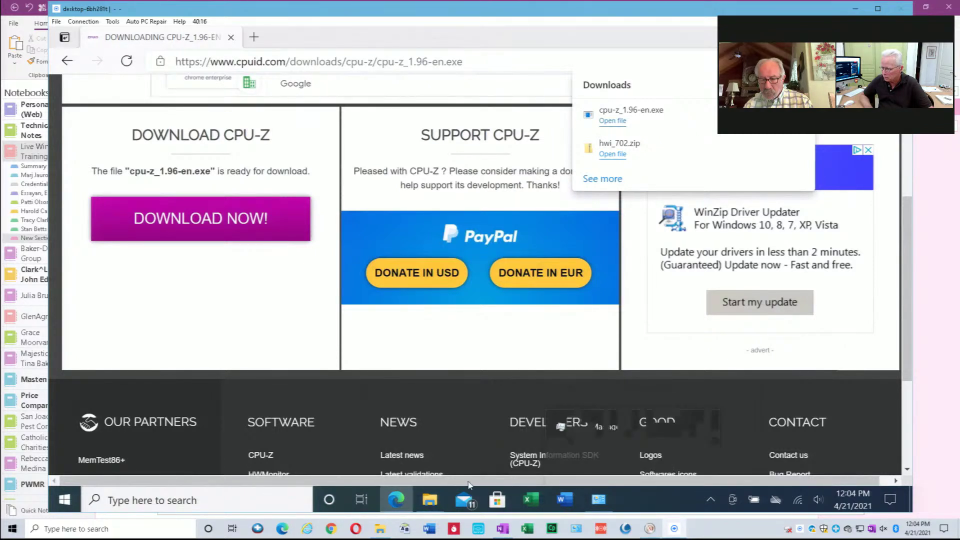
# Show the remote PC's desktop, check what the Desktop - Shortcut icon opens, and delete that shortcut.
pyautogui.moveTo(406, 500)
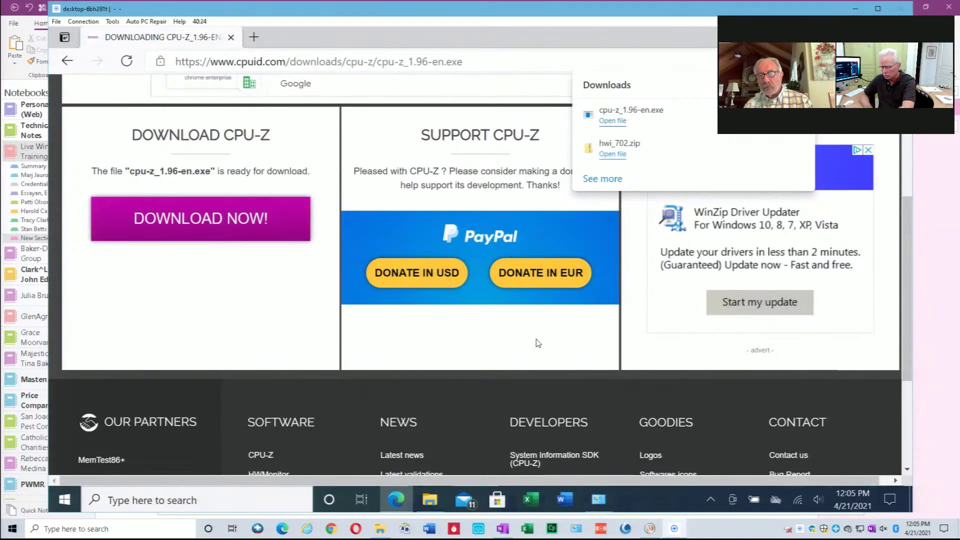
pyautogui.press('super+d')
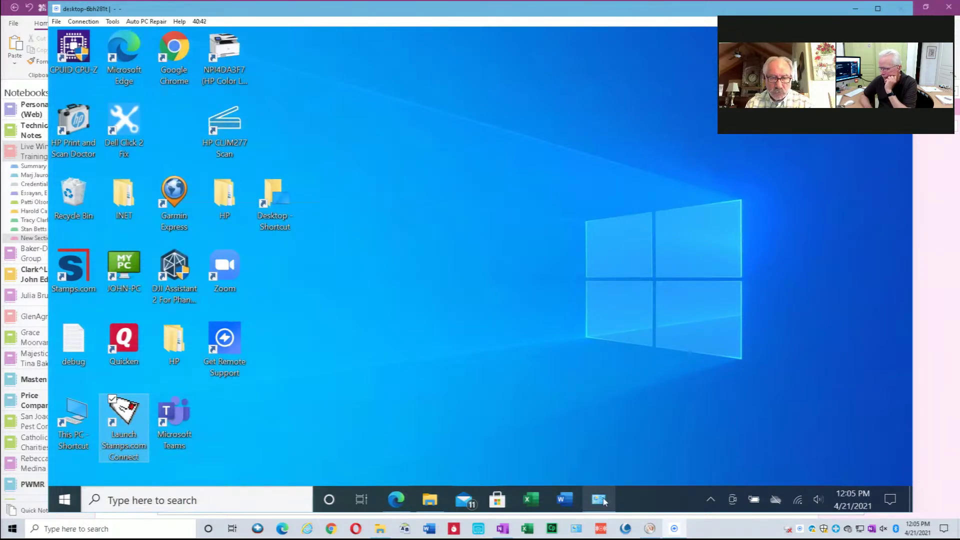
pyautogui.moveTo(604, 501)
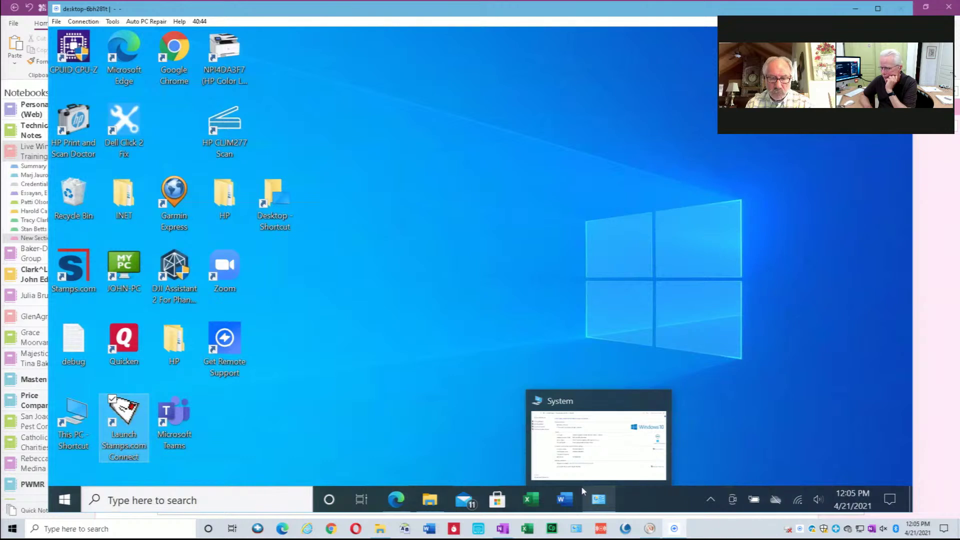
pyautogui.click(280, 216)
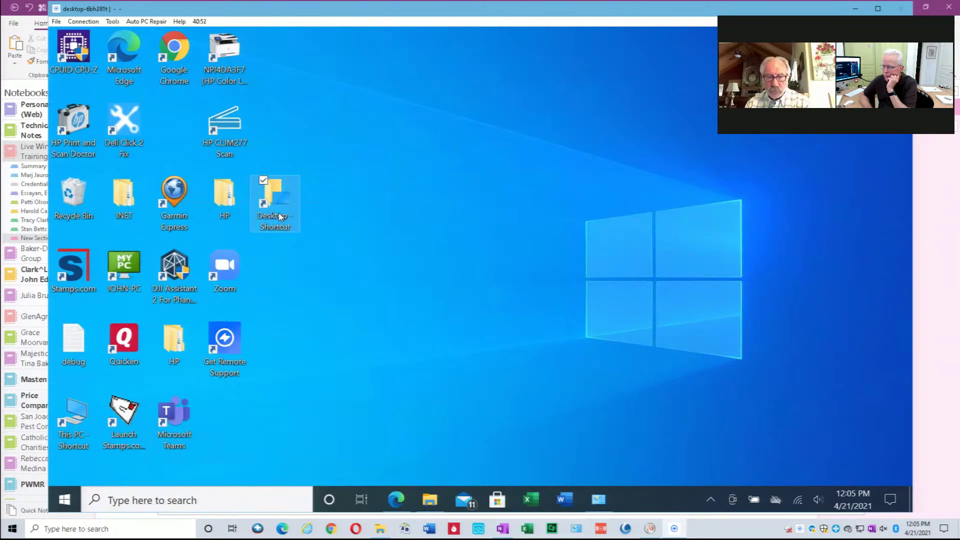
pyautogui.doubleClick(280, 216)
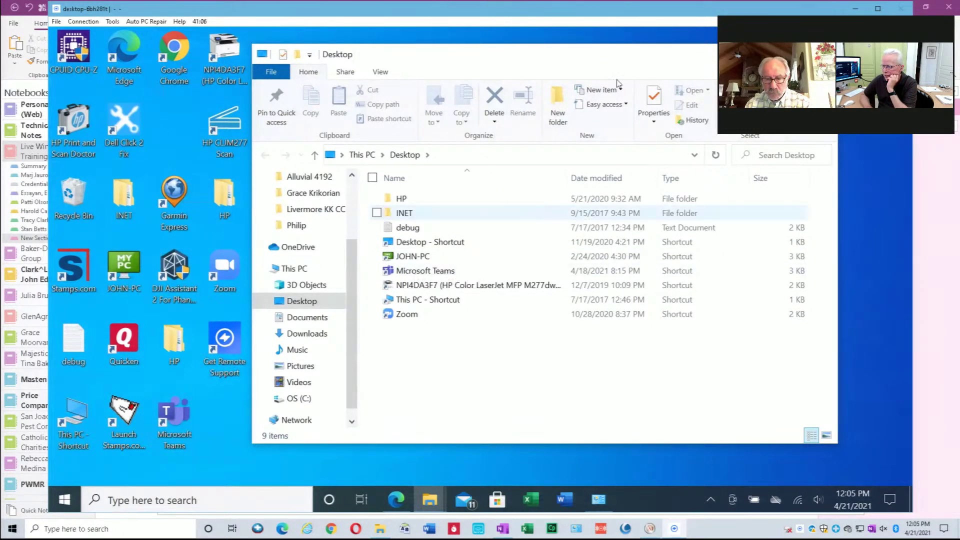
pyautogui.hotkey('alt', 'F4')
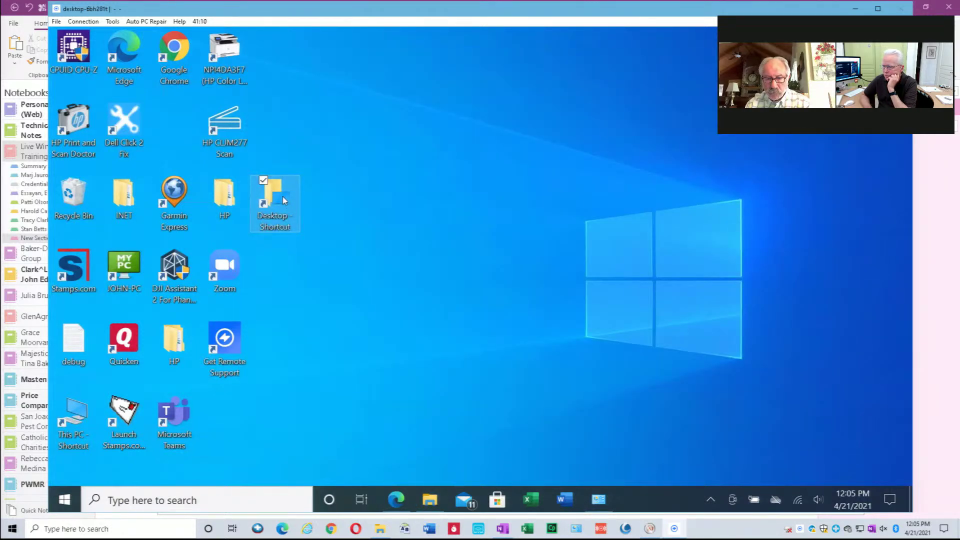
pyautogui.rightClick(283, 201)
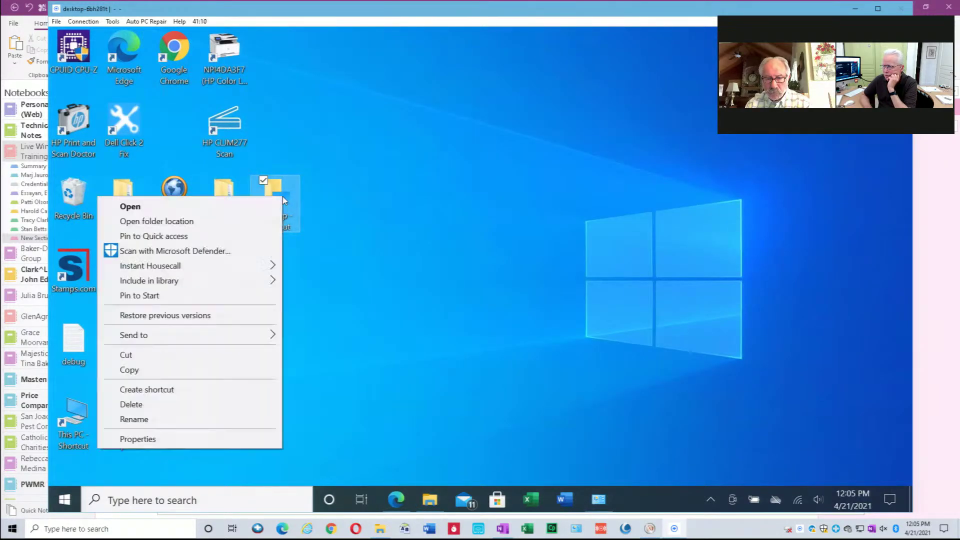
pyautogui.click(175, 404)
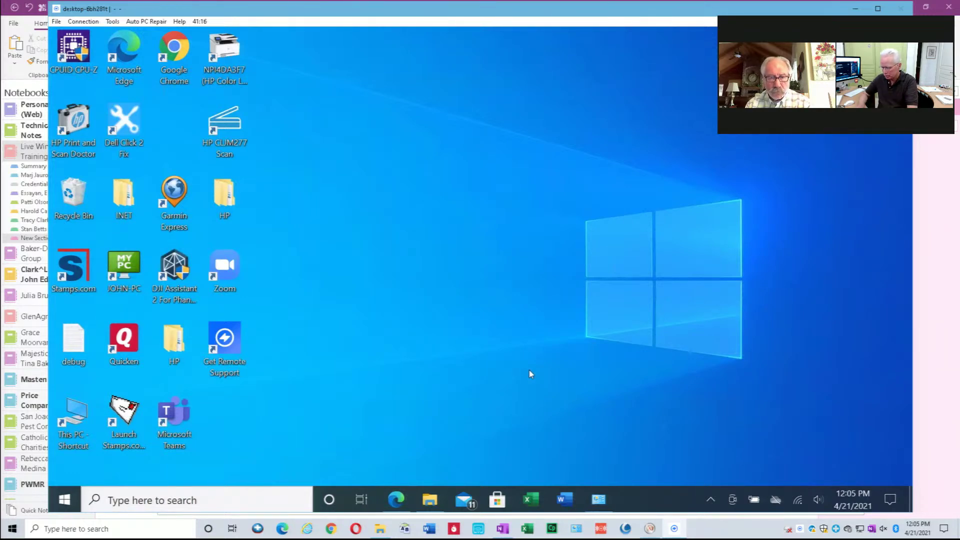
# Search for and launch CPU-Z, allow it to make changes to the device, and view its mainboard details.
pyautogui.press('super')
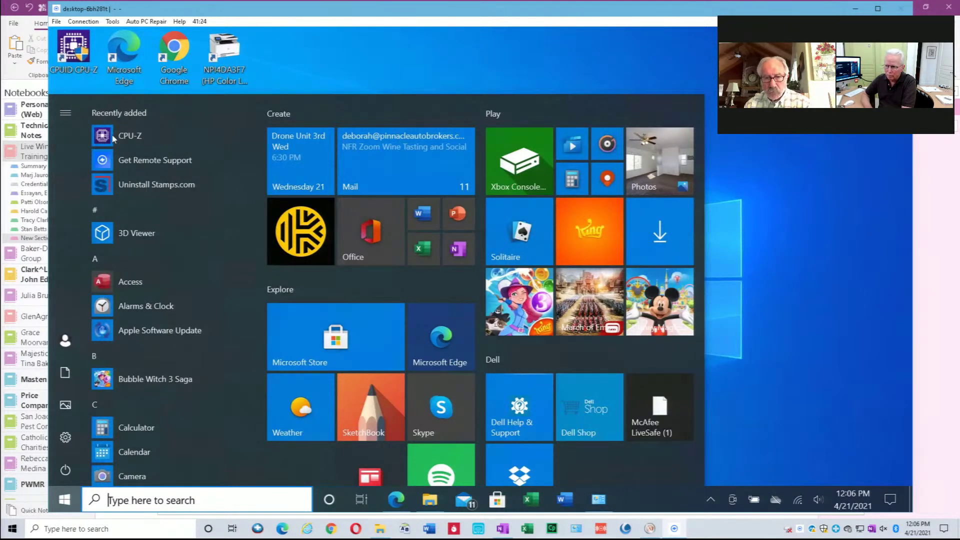
pyautogui.write('cpu-Z')
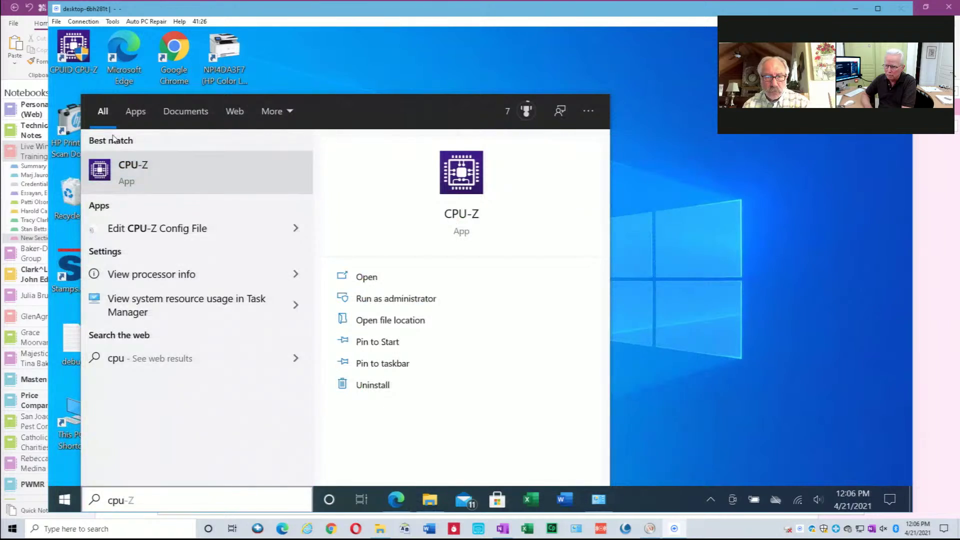
pyautogui.click(133, 172)
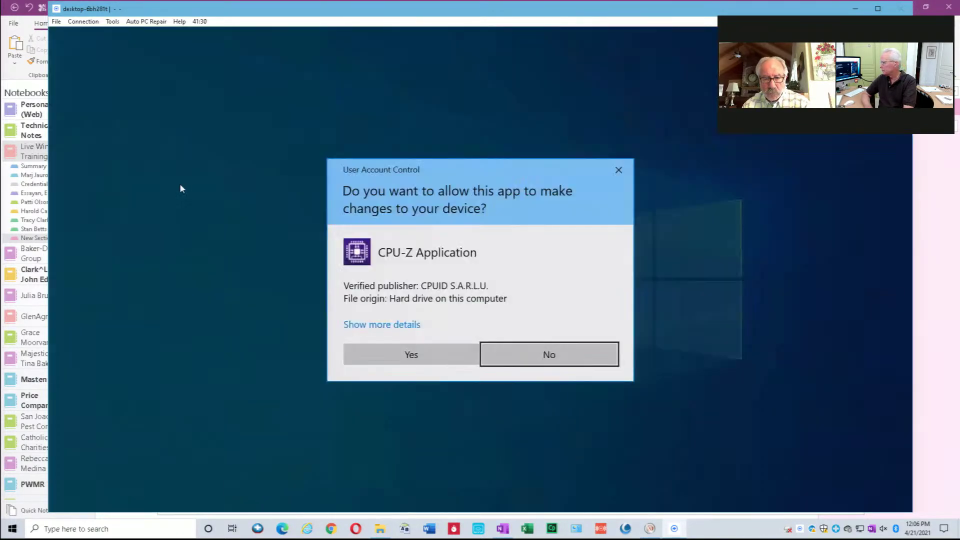
pyautogui.click(430, 345)
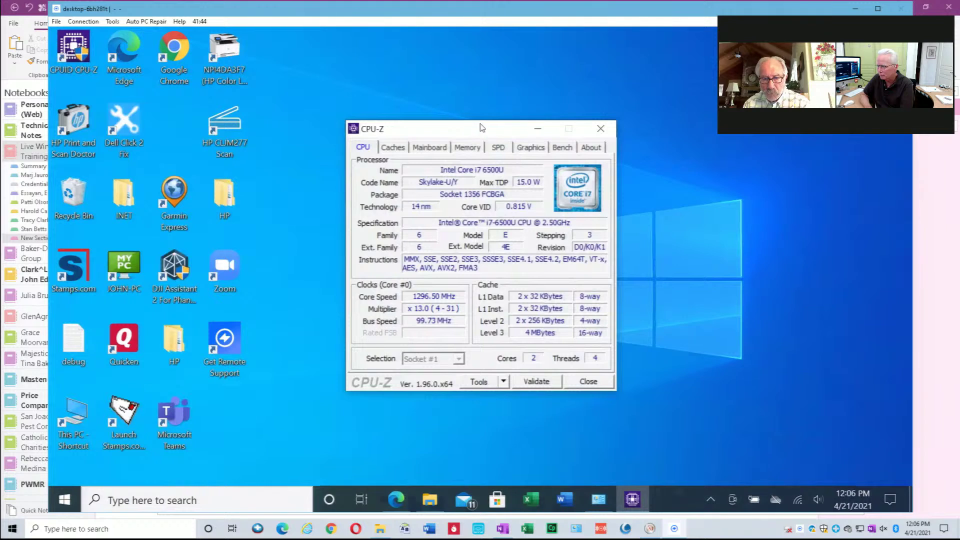
pyautogui.moveTo(468, 131); pyautogui.dragTo(474, 132)
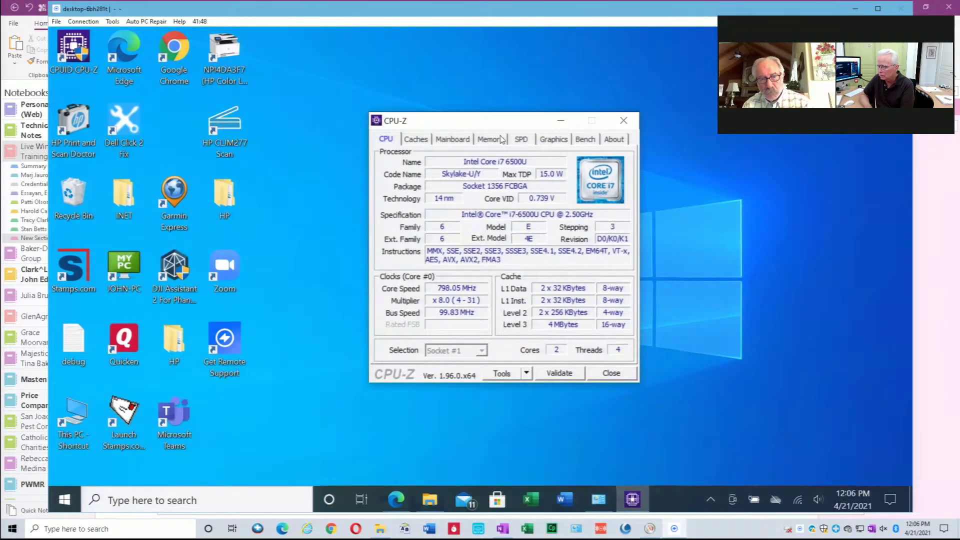
pyautogui.click(451, 140)
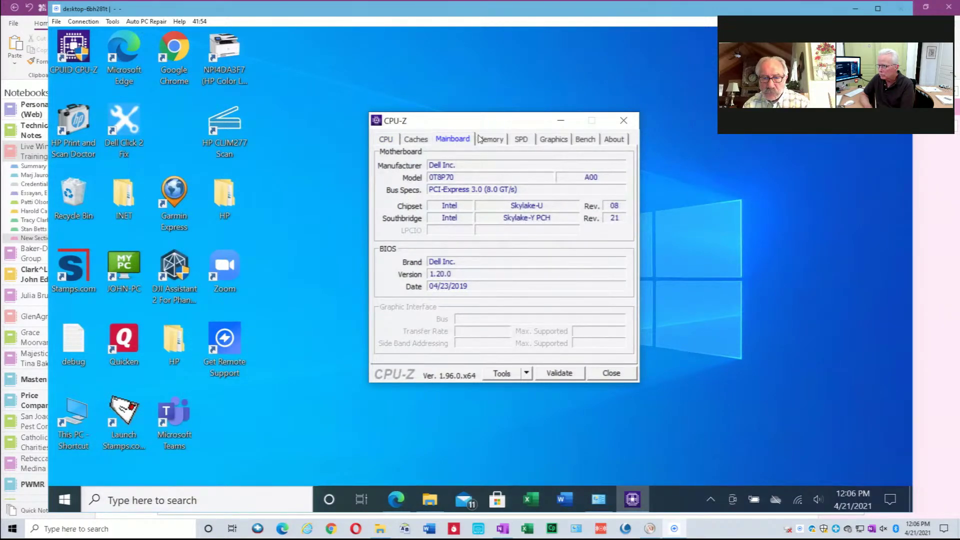
# Run the CPU-Z processor benchmark with Version 17.01.64, and start and stop a CPU stress test.
pyautogui.click(583, 142)
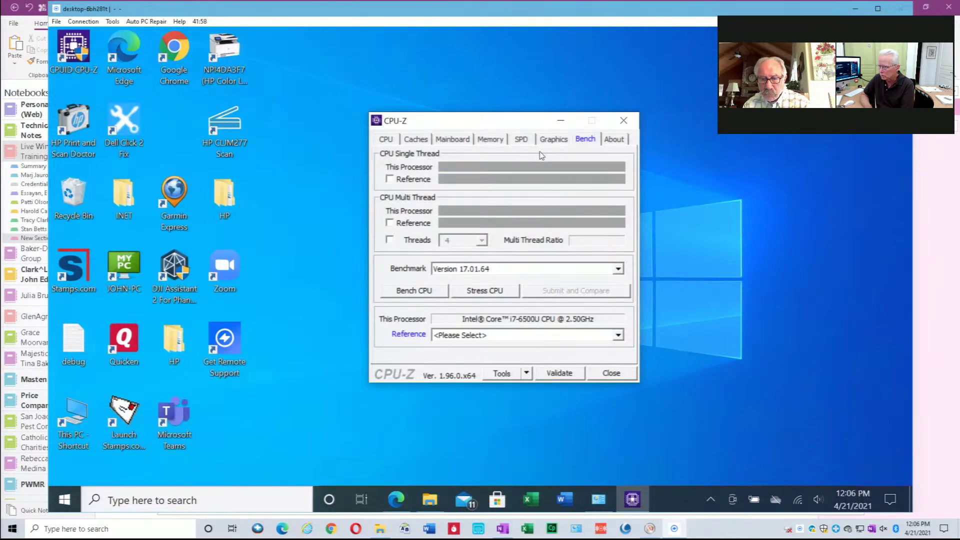
pyautogui.click(421, 292)
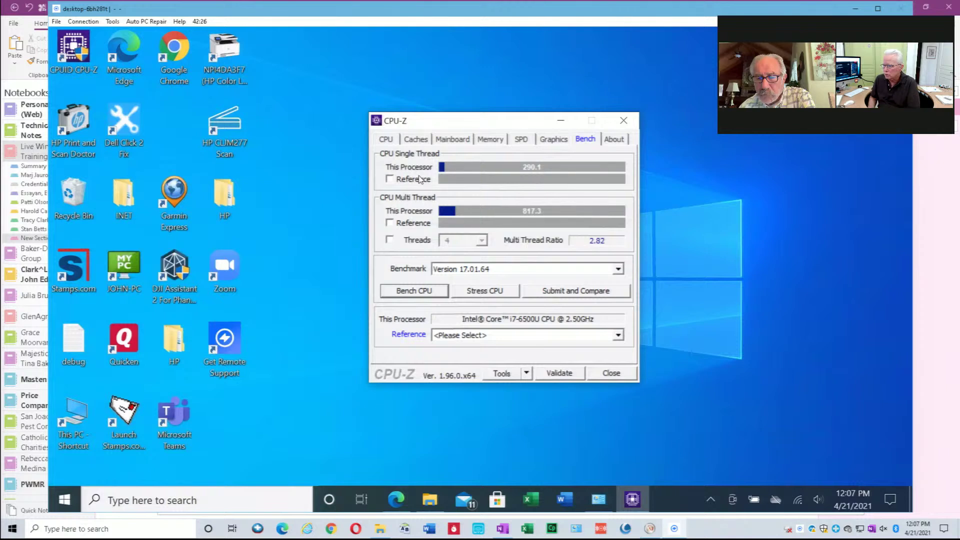
pyautogui.click(495, 295)
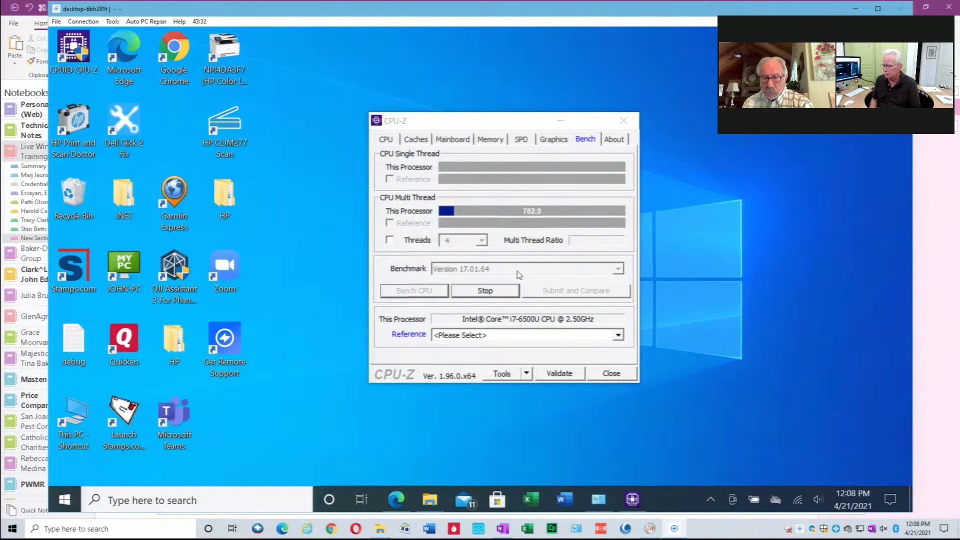
pyautogui.click(489, 294)
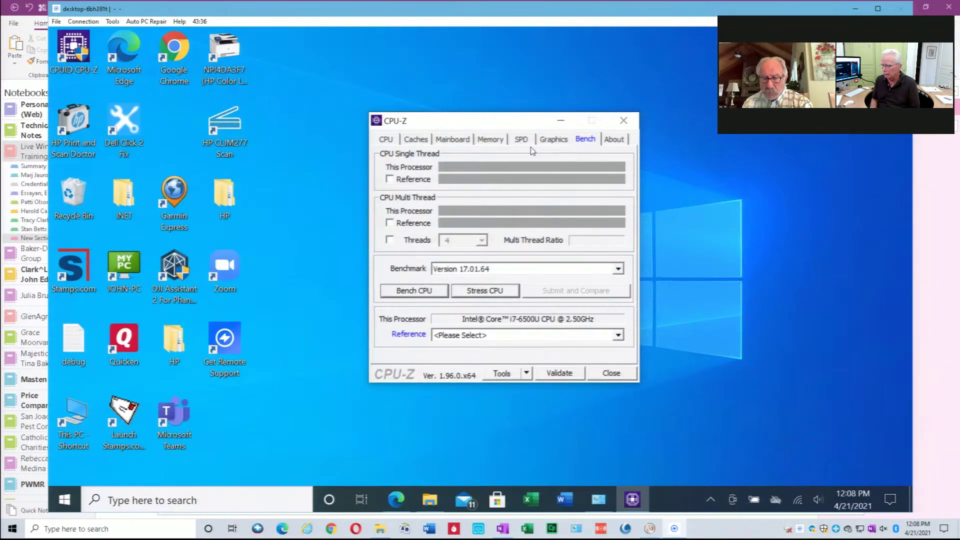
# Examine CPU-Z's memory details, its extra tool options and the mainboard details.
pyautogui.click(490, 140)
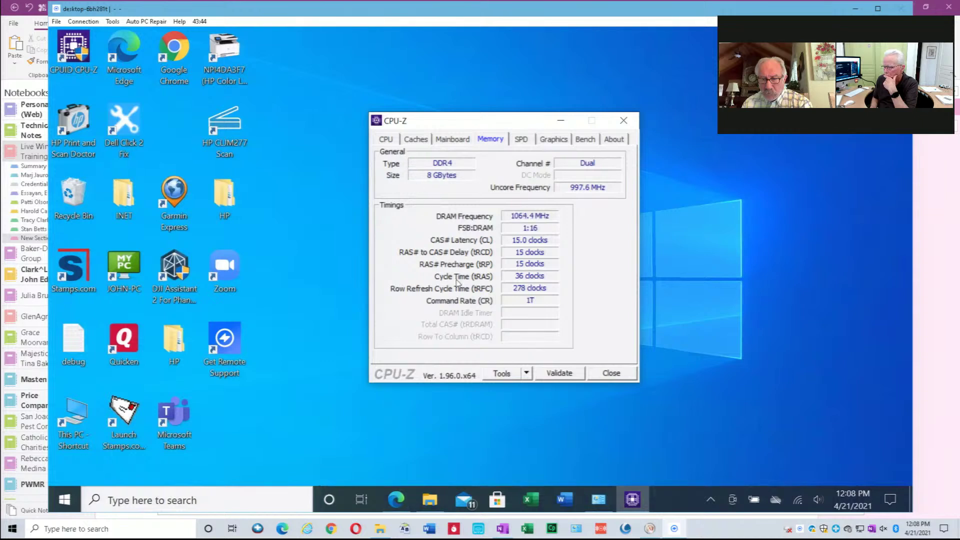
pyautogui.click(526, 373)
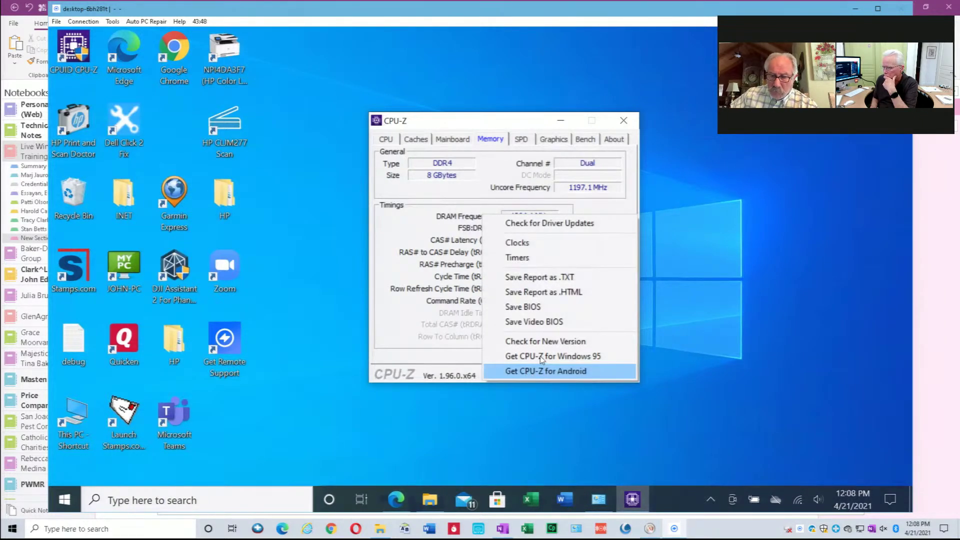
pyautogui.click(450, 141)
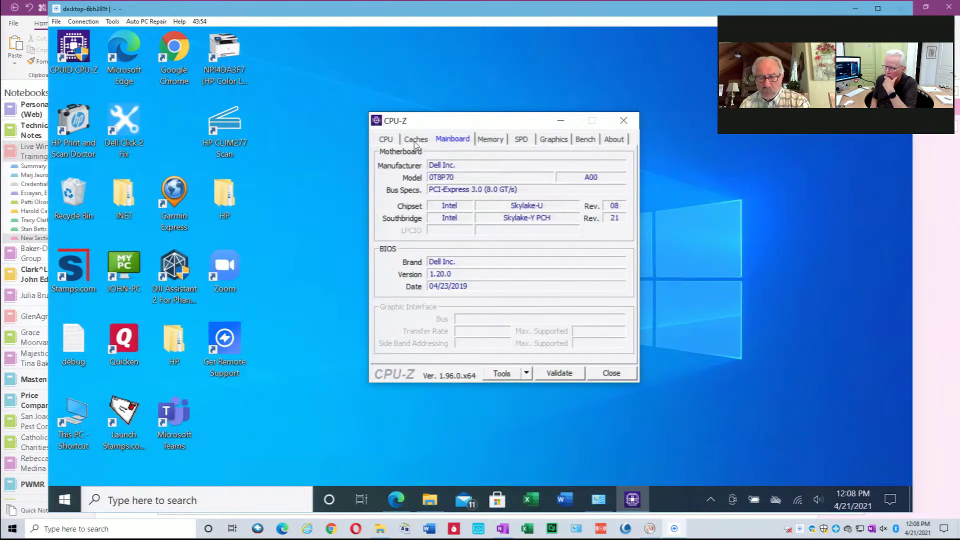
# View the cache details and the processor details in CPU-Z.
pyautogui.click(396, 141)
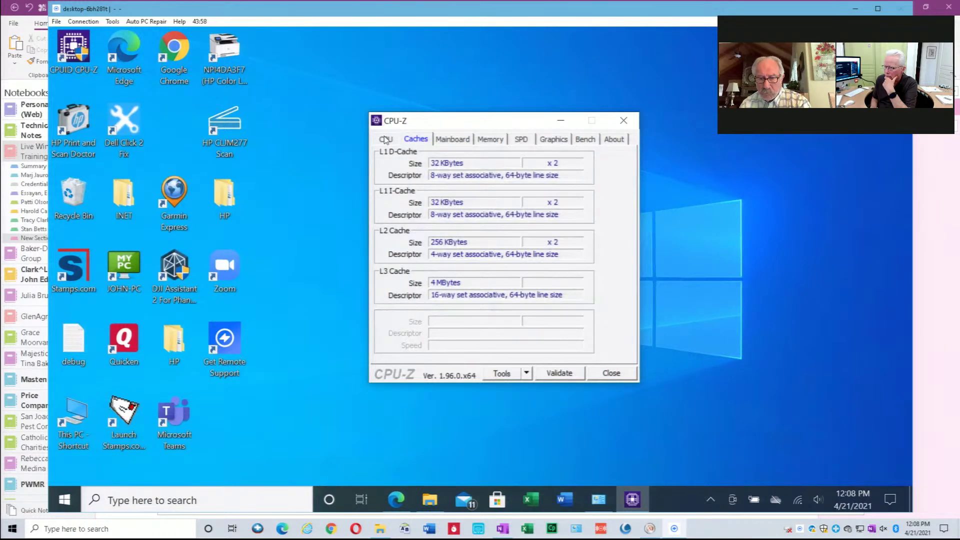
pyautogui.click(386, 139)
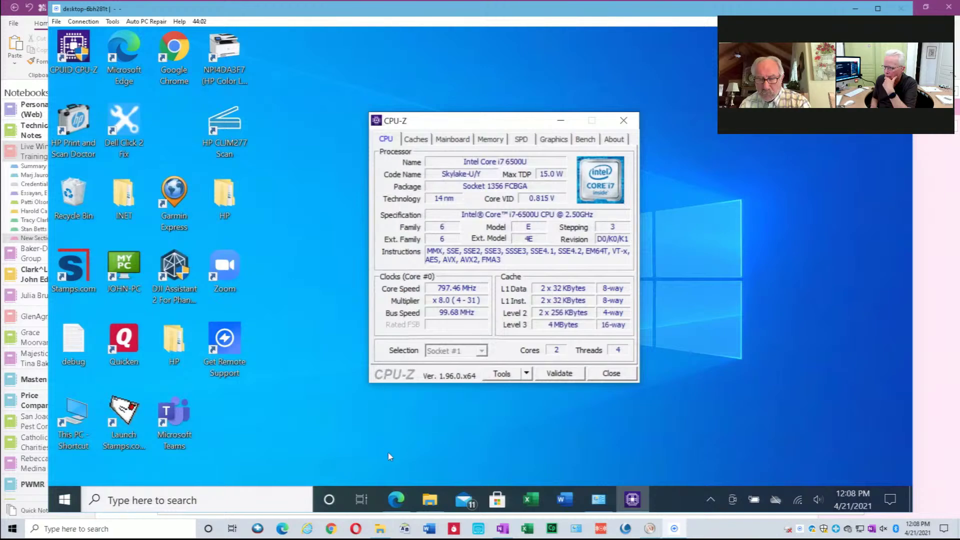
# Switch to Microsoft Edge and search the web for memtest86.
pyautogui.click(398, 507)
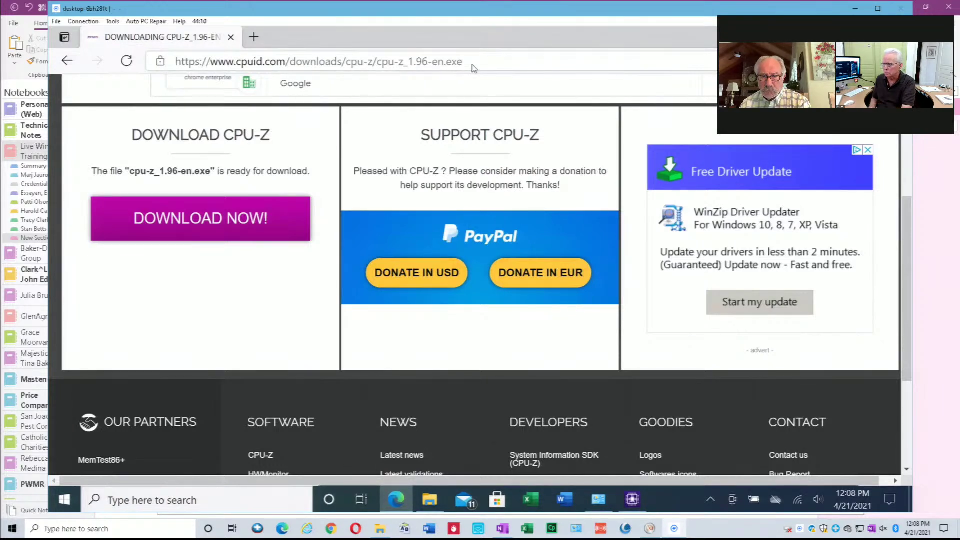
pyautogui.click(470, 61)
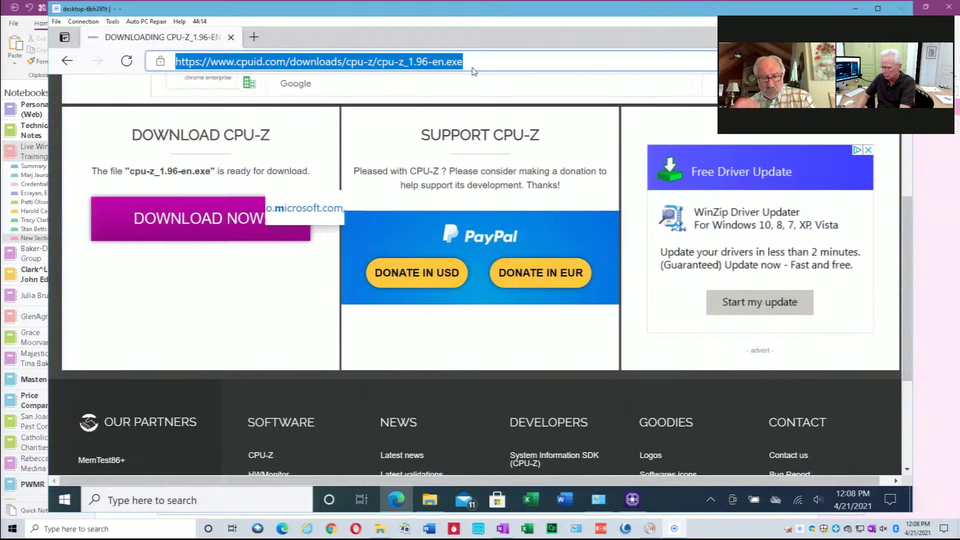
pyautogui.write('memtest86')
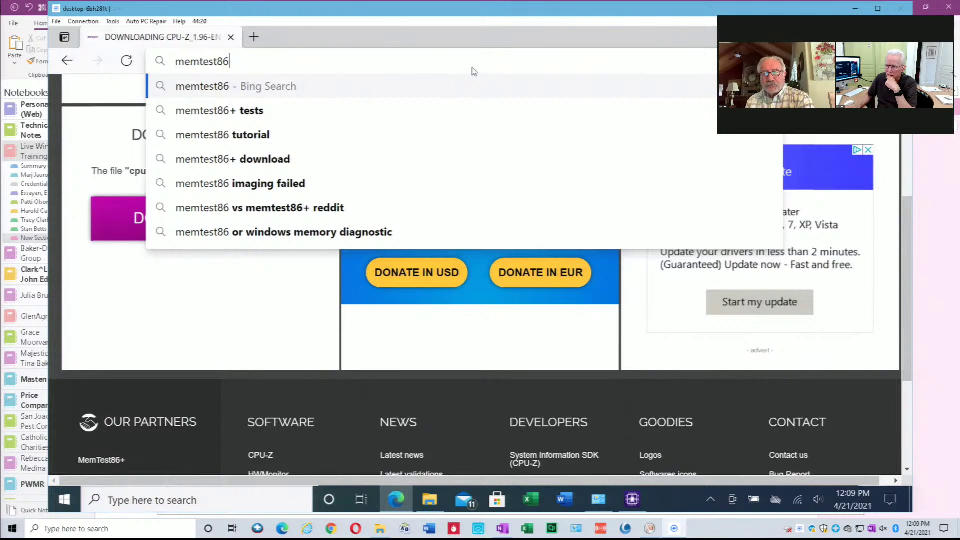
pyautogui.click(479, 86)
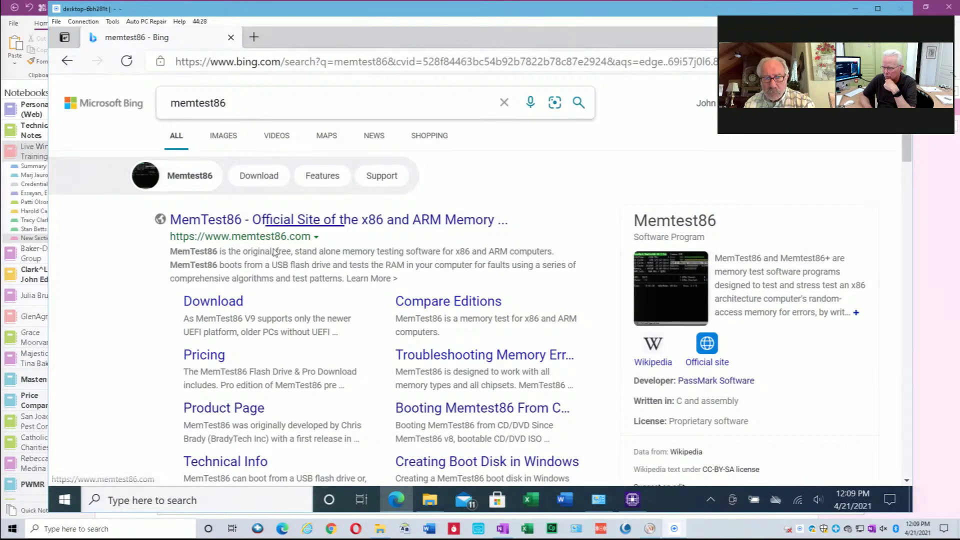
# Open the official MemTest86 site from the search results in a new tab and show that page.
pyautogui.rightClick(362, 225)
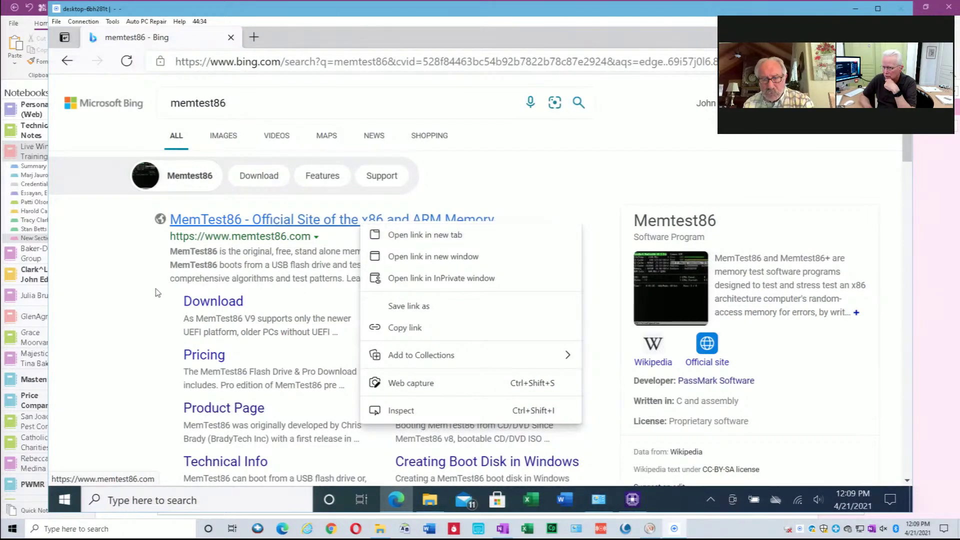
pyautogui.click(404, 236)
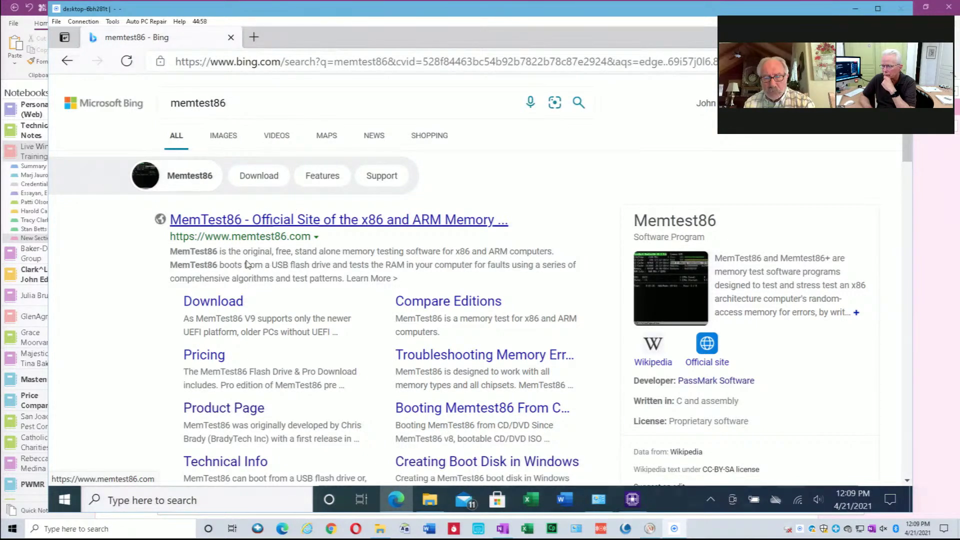
pyautogui.rightClick(280, 224)
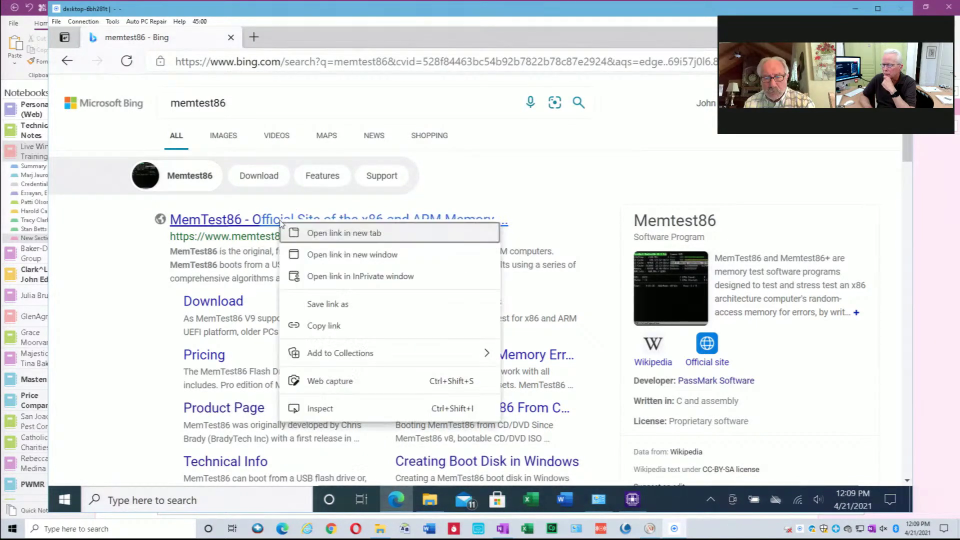
pyautogui.click(325, 233)
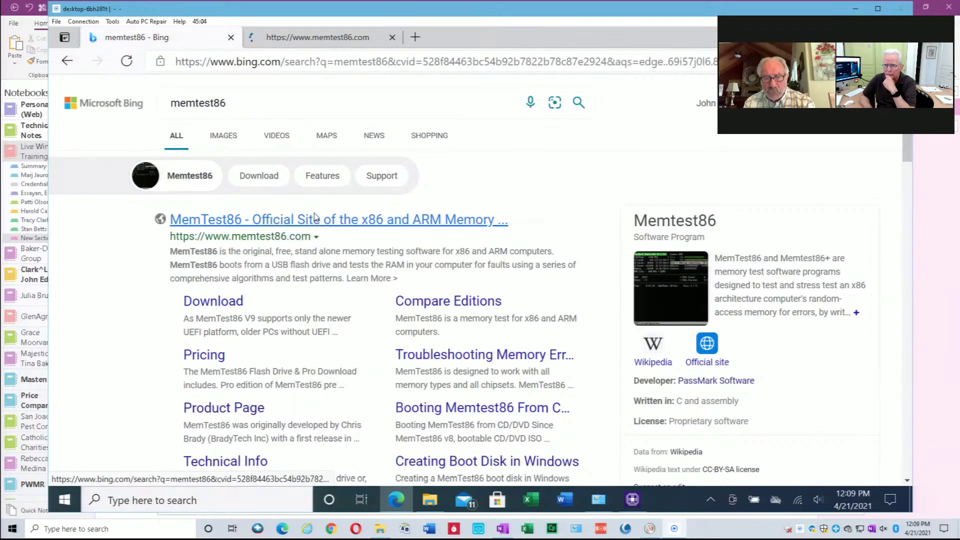
pyautogui.click(337, 43)
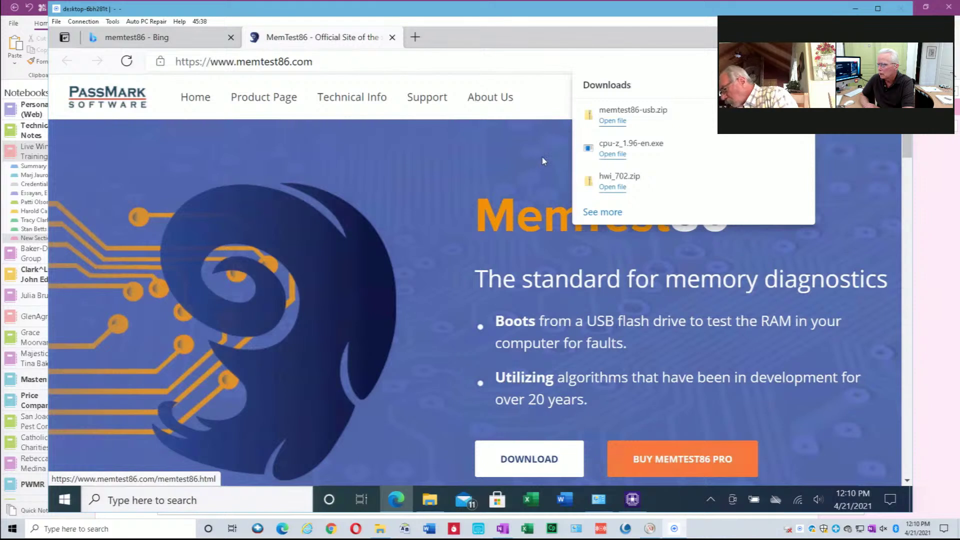
# View the contents of the downloaded memtest86-usb.zip, and look over the MemTest86 home page.
pyautogui.click(612, 121)
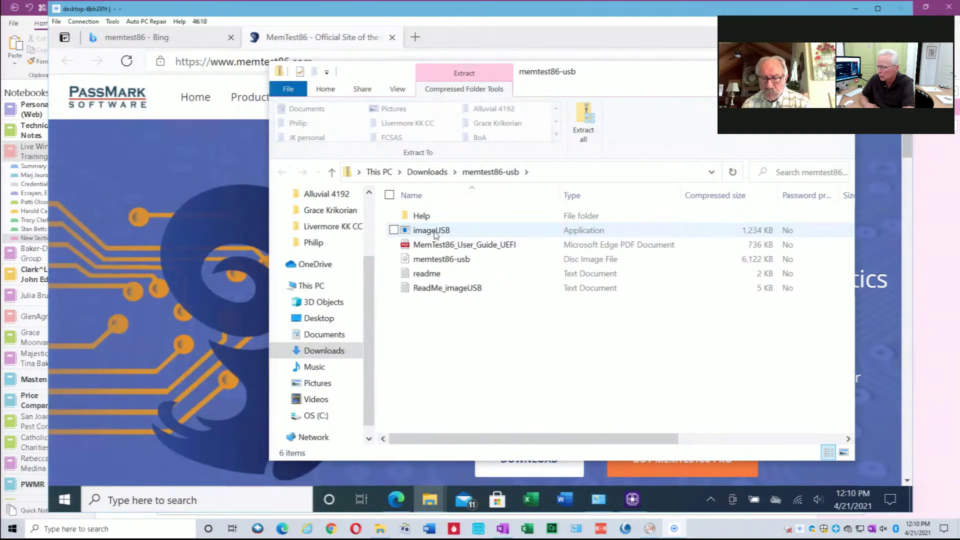
pyautogui.click(200, 102)
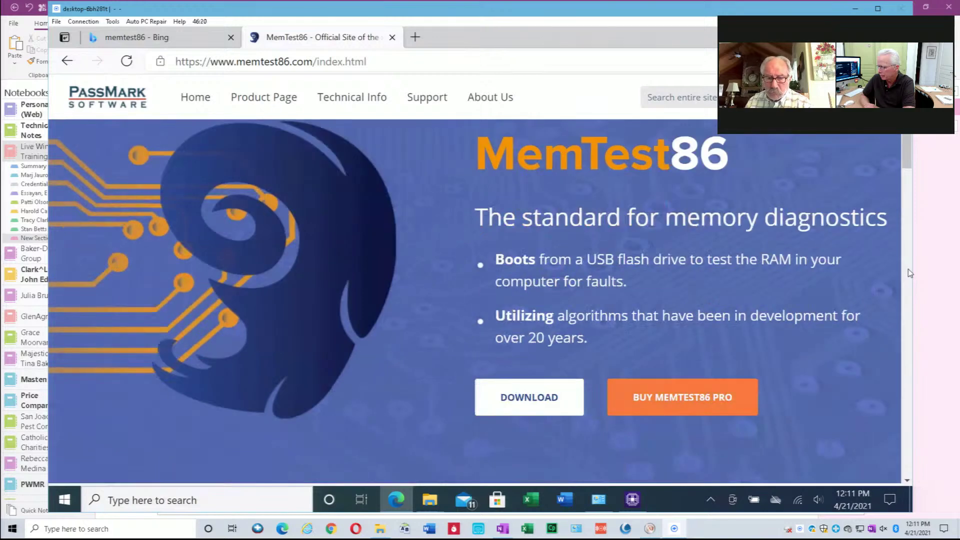
pyautogui.scroll(-5, 908, 167)
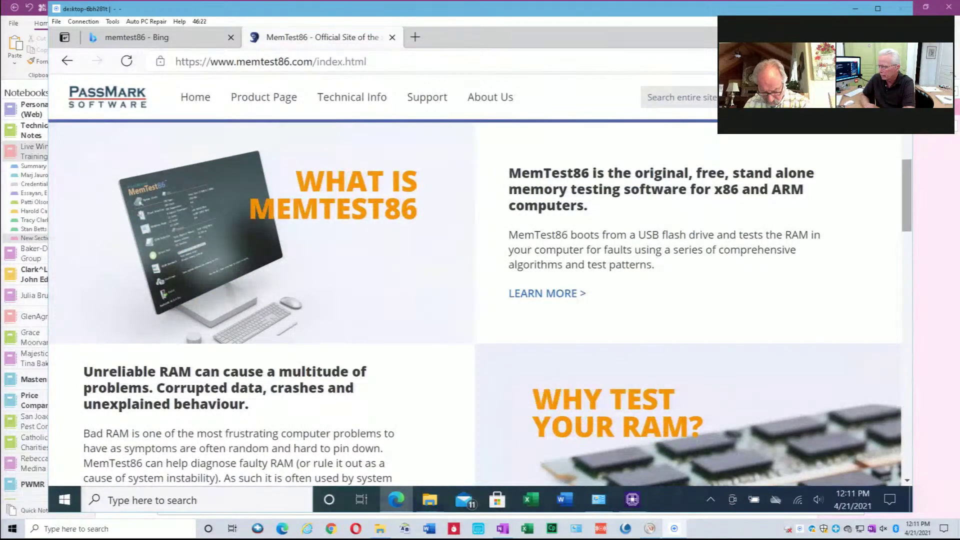
pyautogui.scroll(5, 440, 468)
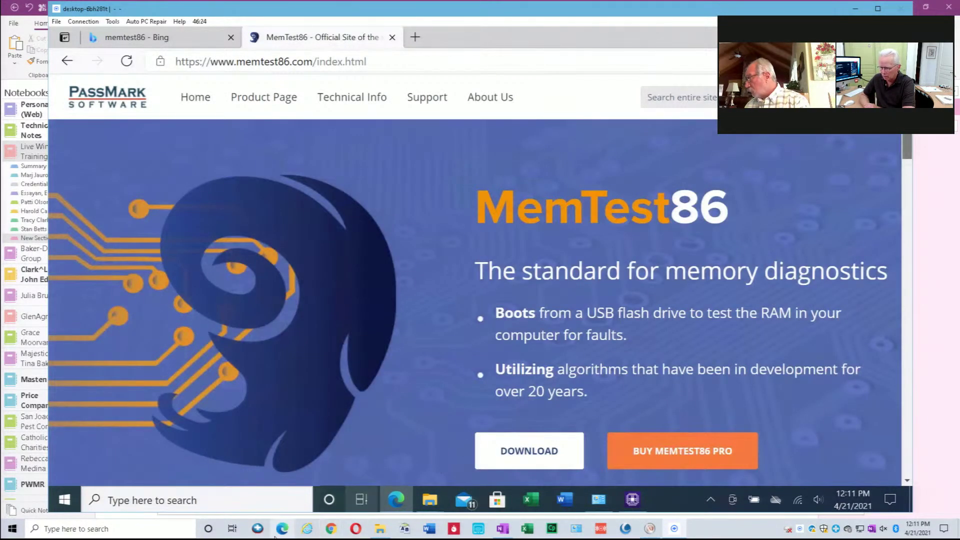
pyautogui.click(255, 529)
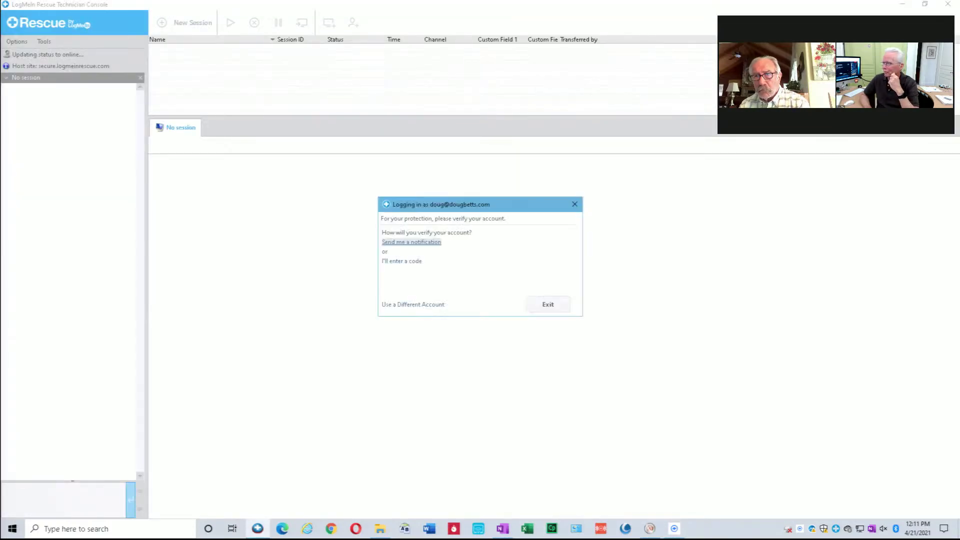
pyautogui.click(548, 305)
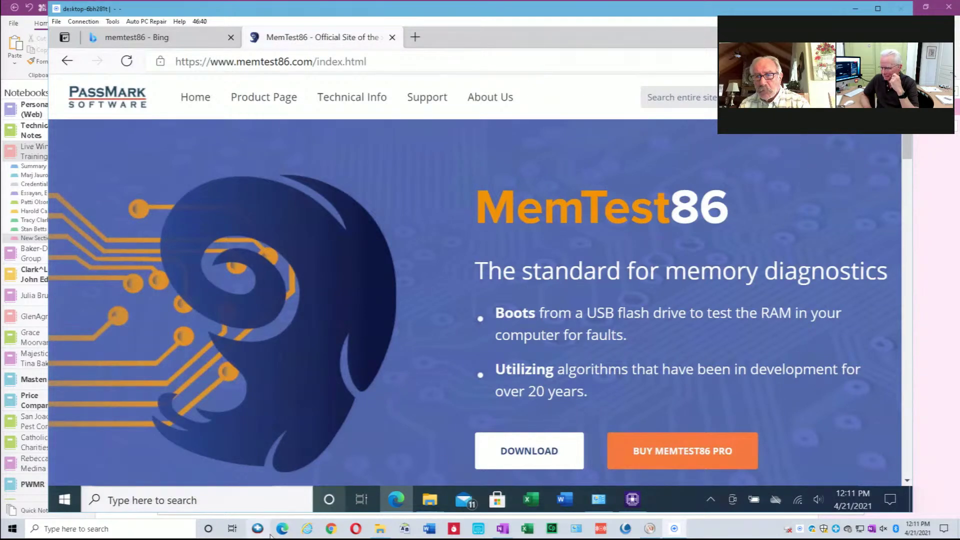
pyautogui.click(675, 530)
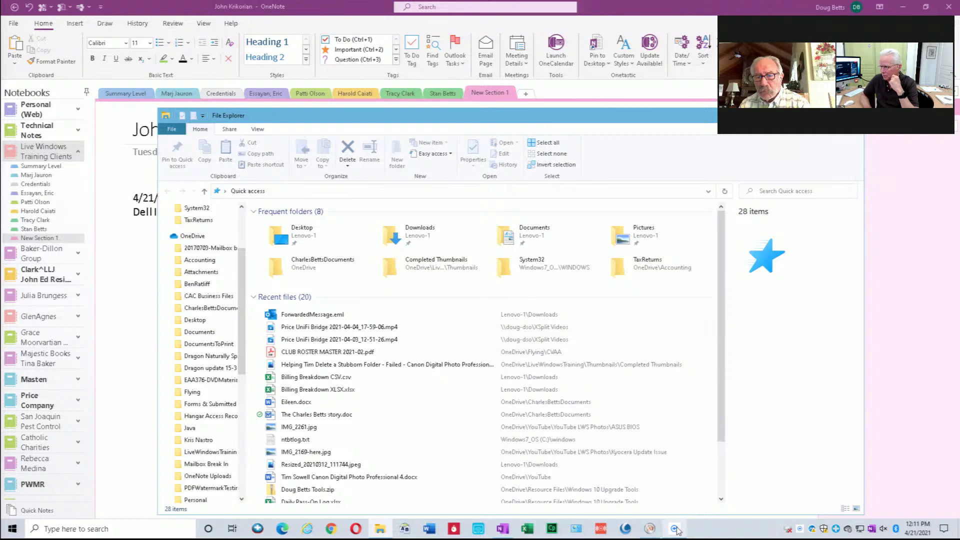
pyautogui.rightClick(800, 531)
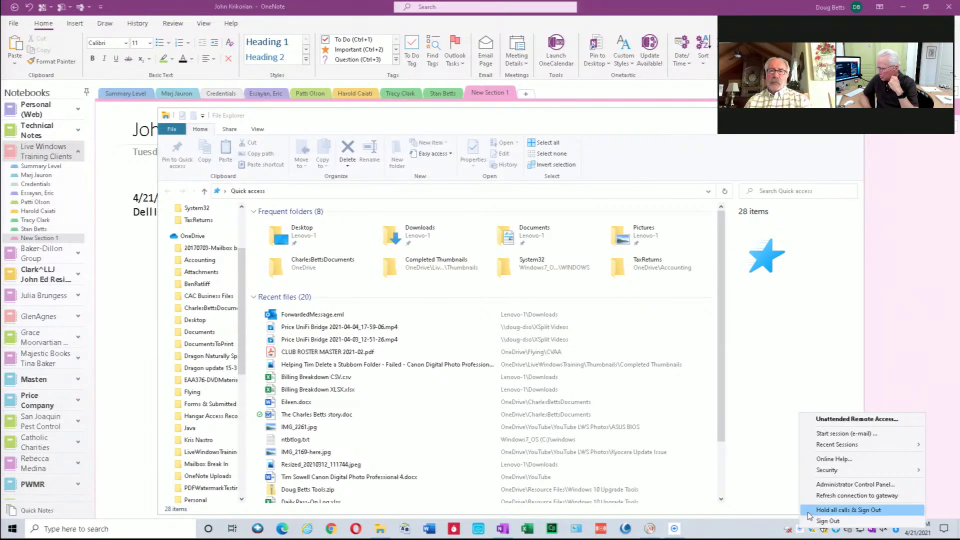
pyautogui.moveTo(826, 448)
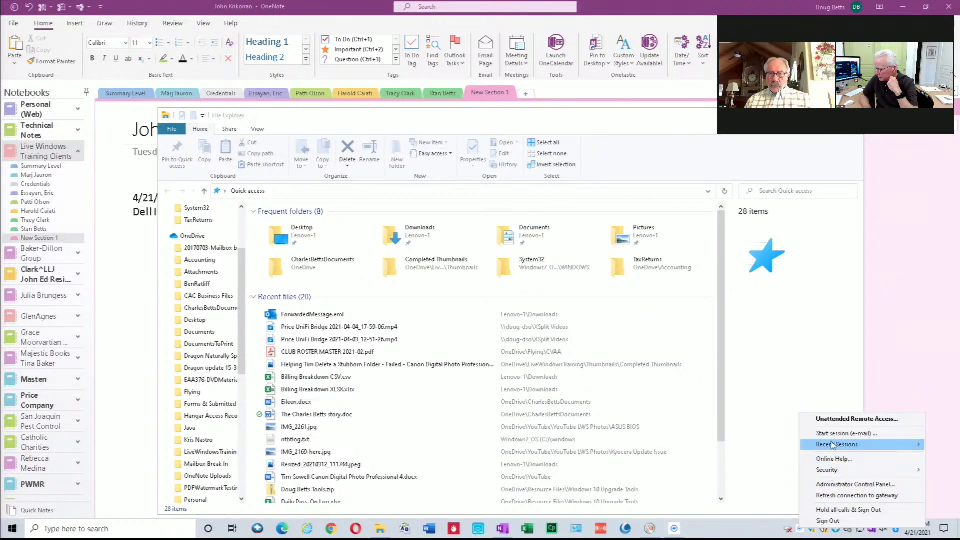
pyautogui.click(674, 529)
pyautogui.click(675, 529)
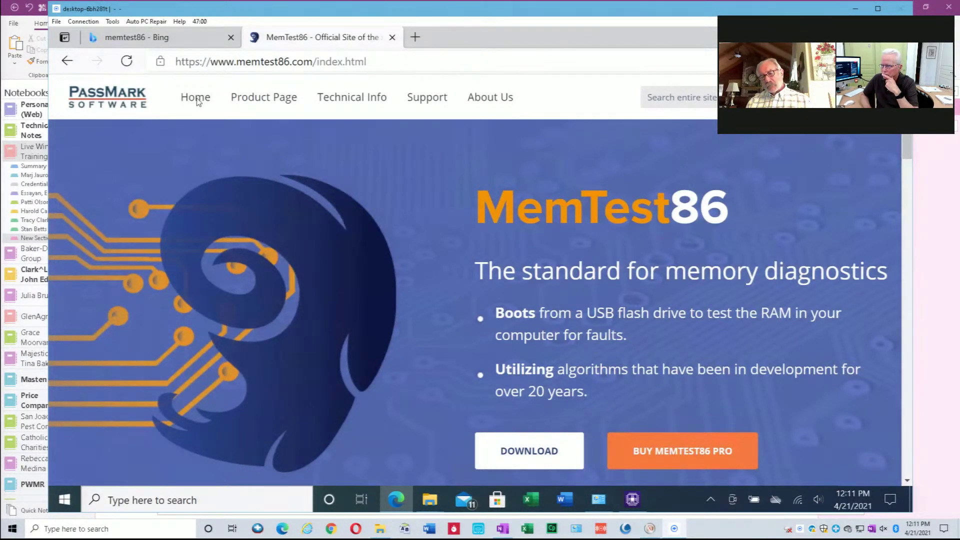
# Download the MemTest86 USB archive from the MemTest86 home page.
pyautogui.click(524, 452)
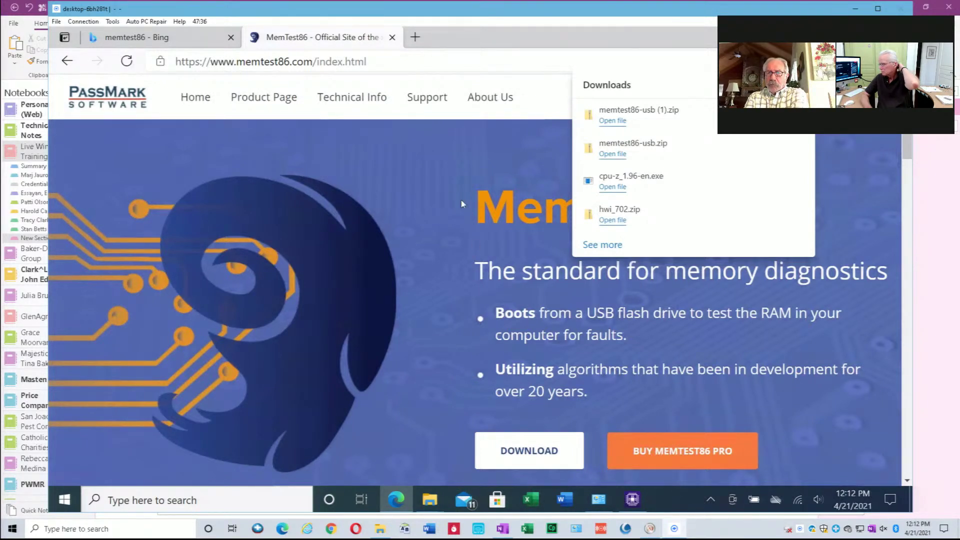
# Search the web for "crystal disk mark 64-bit download".
pyautogui.click(400, 61)
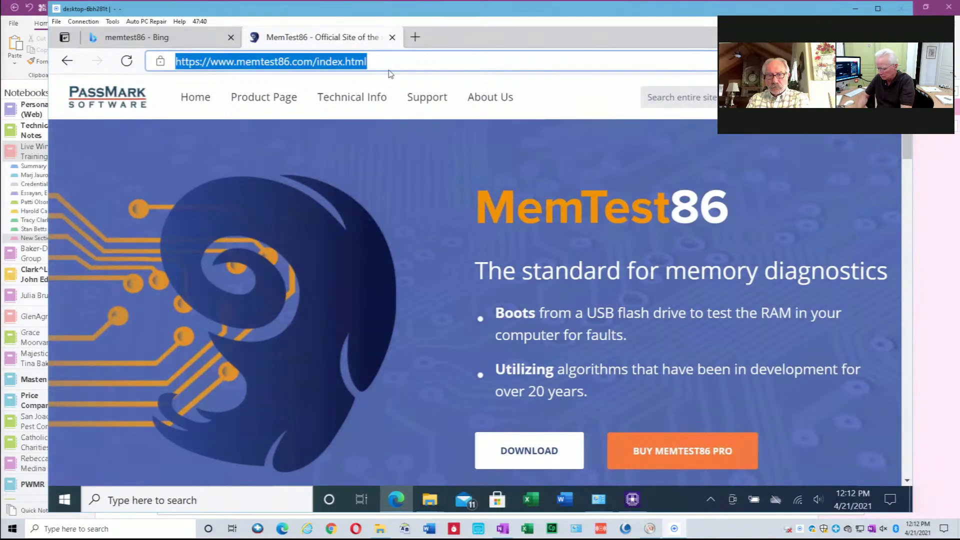
pyautogui.write('c')
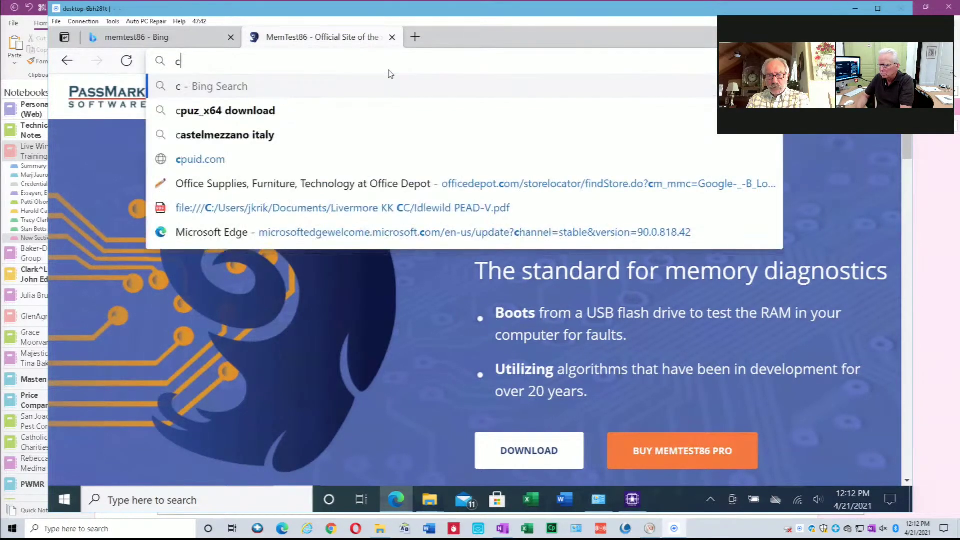
pyautogui.write('rystal disk')
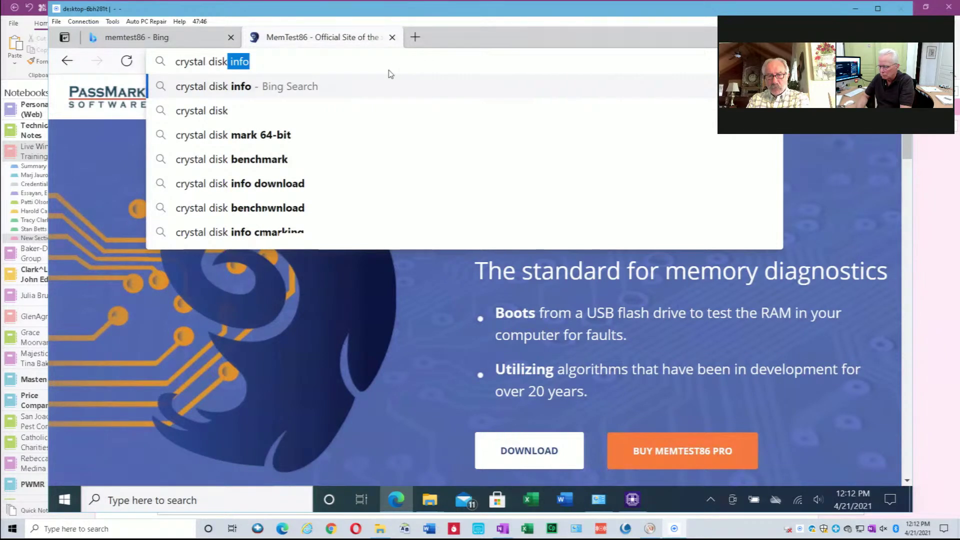
pyautogui.write(' ma')
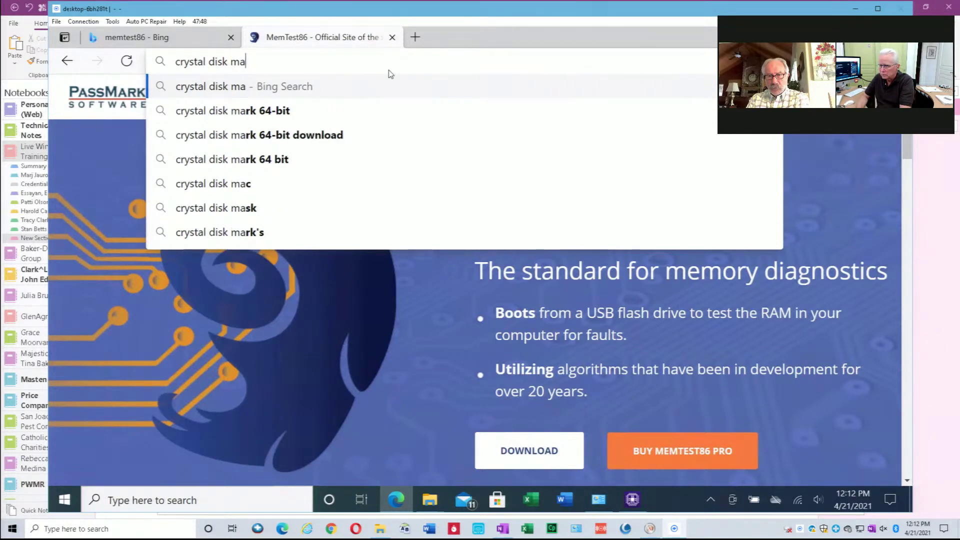
pyautogui.write('r')
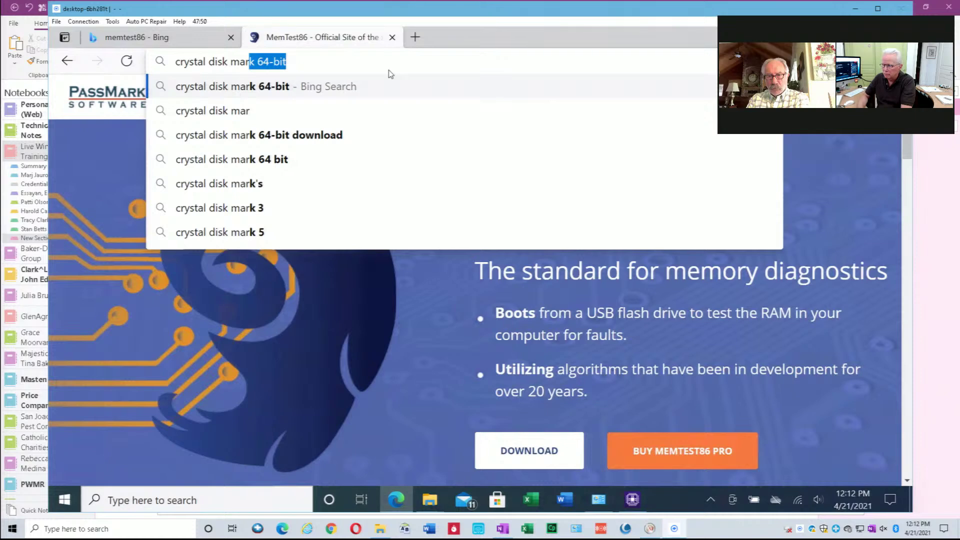
pyautogui.write('k')
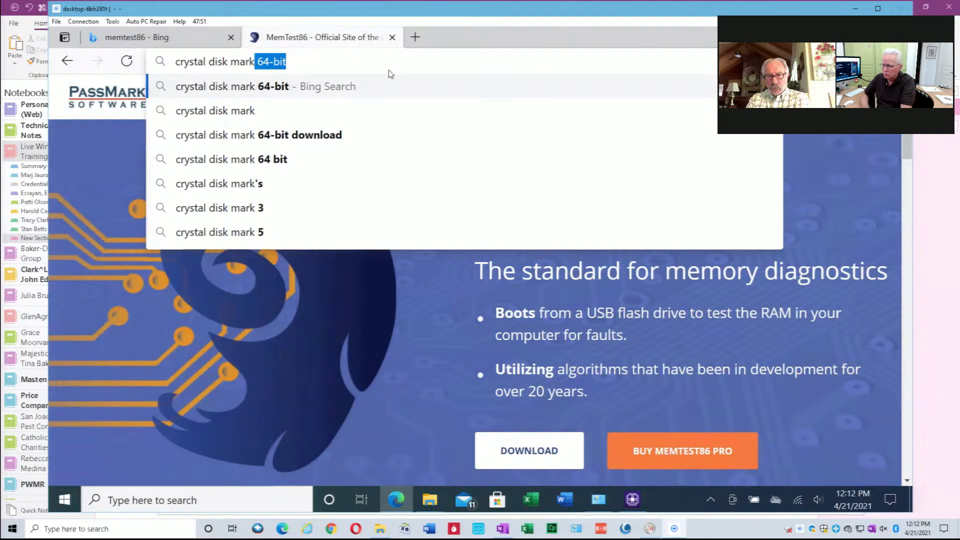
pyautogui.click(331, 137)
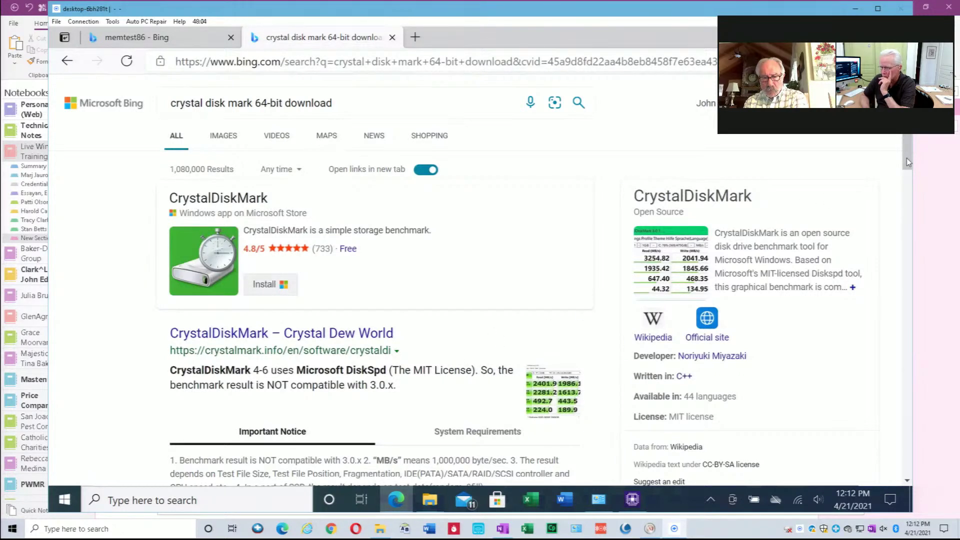
# Look over the CrystalDiskMark search results and open the Crystal Dew World CrystalDiskMark page in a new tab, showing that page.
pyautogui.scroll(-1, 907, 161)
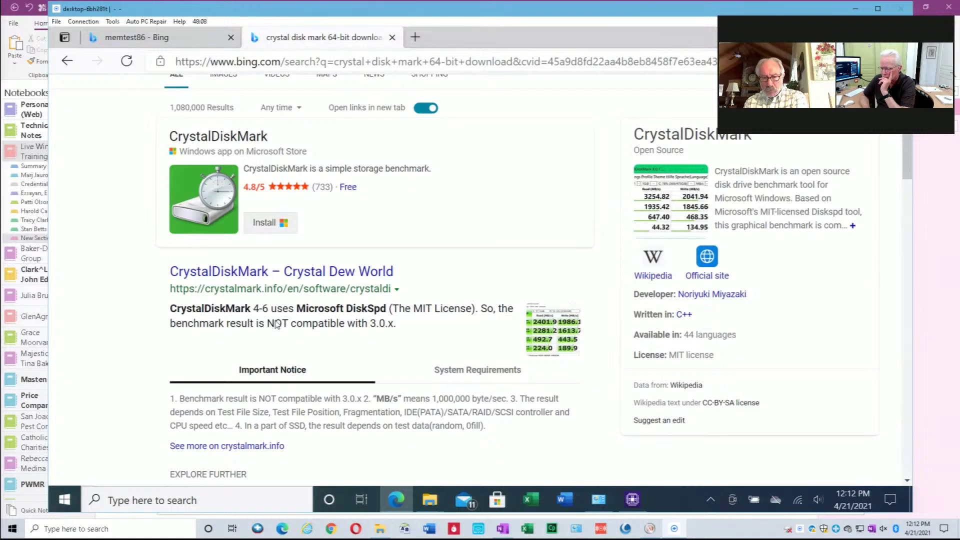
pyautogui.scroll(-1, 276, 324)
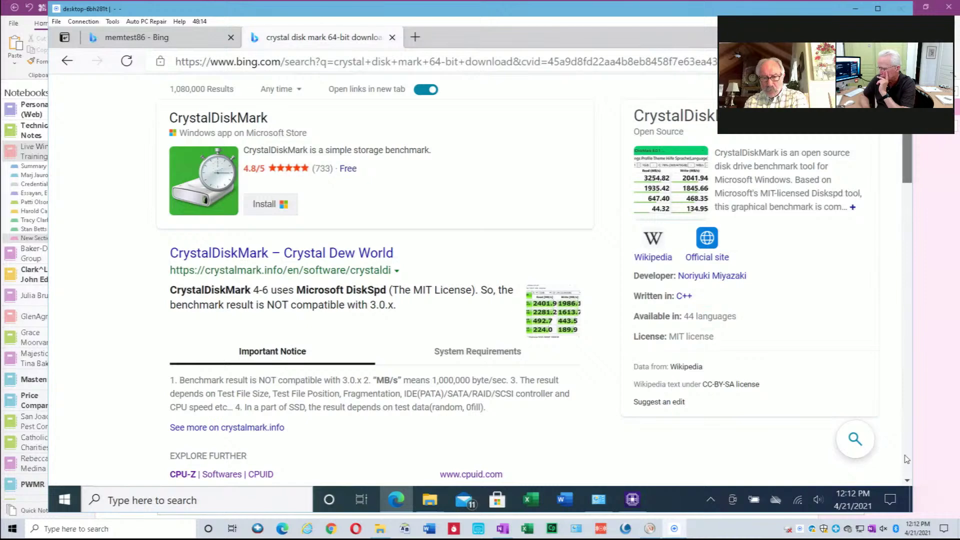
pyautogui.scroll(-3, 909, 481)
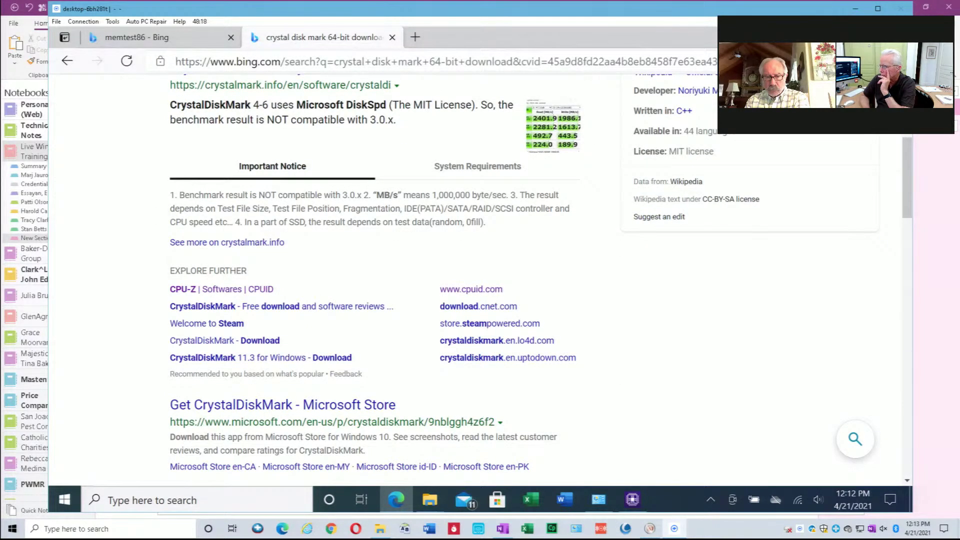
pyautogui.scroll(-4, 380, 275)
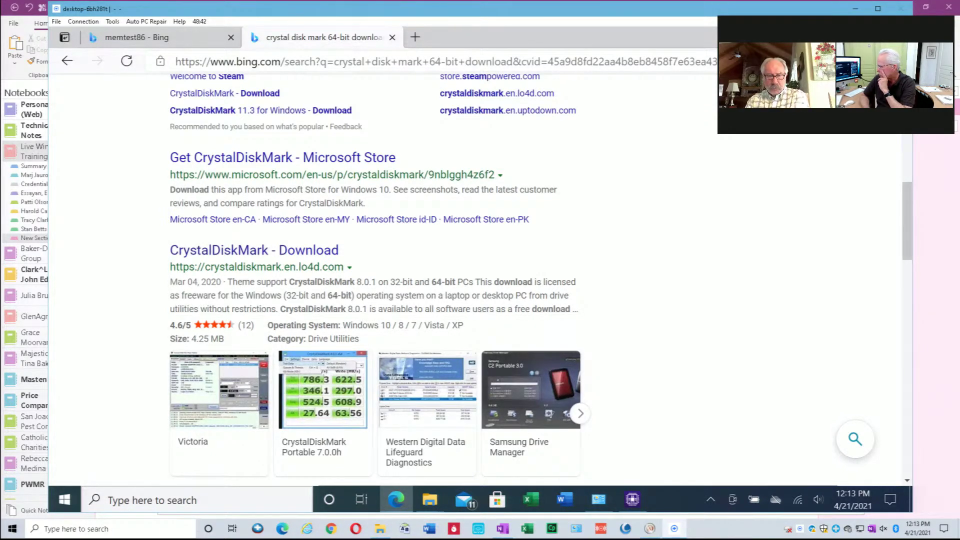
pyautogui.scroll(6, 763, 145)
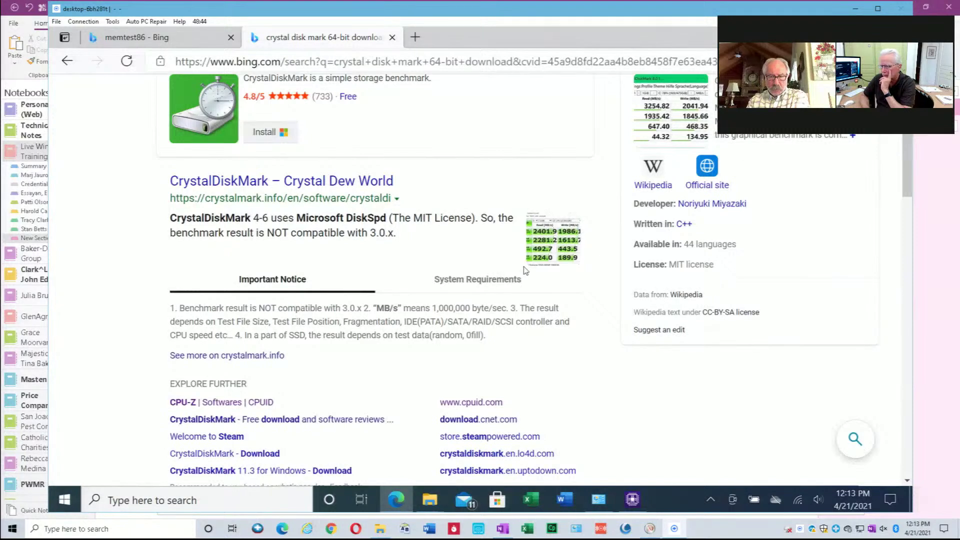
pyautogui.rightClick(245, 184)
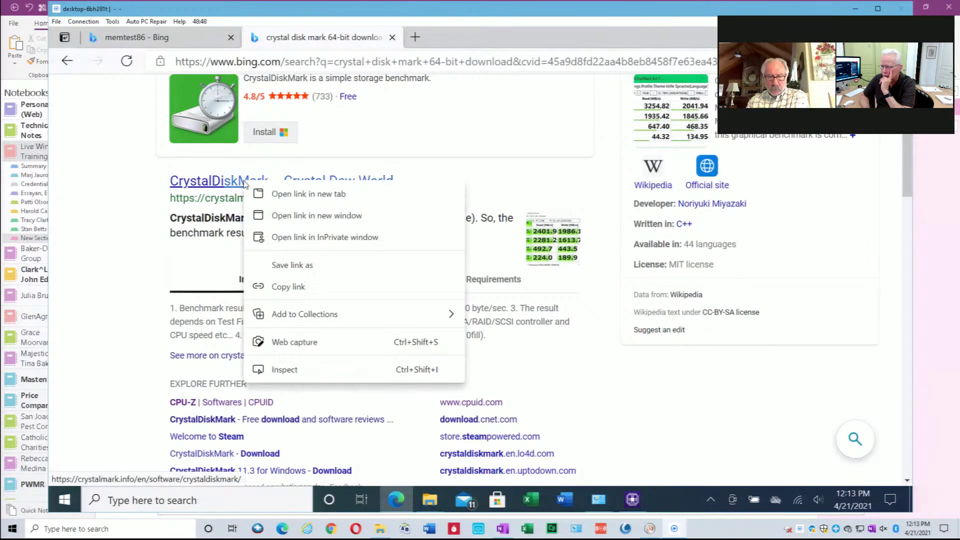
pyautogui.click(291, 195)
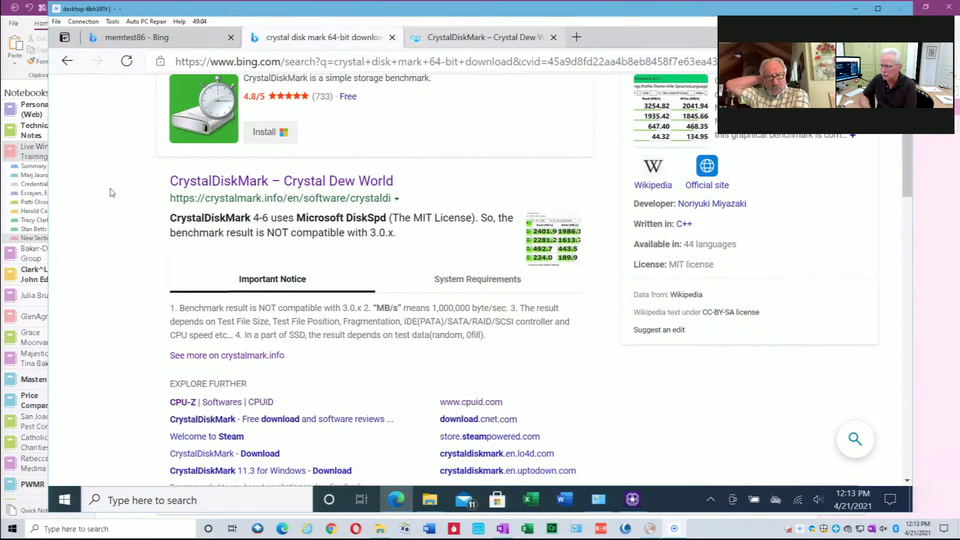
pyautogui.click(470, 39)
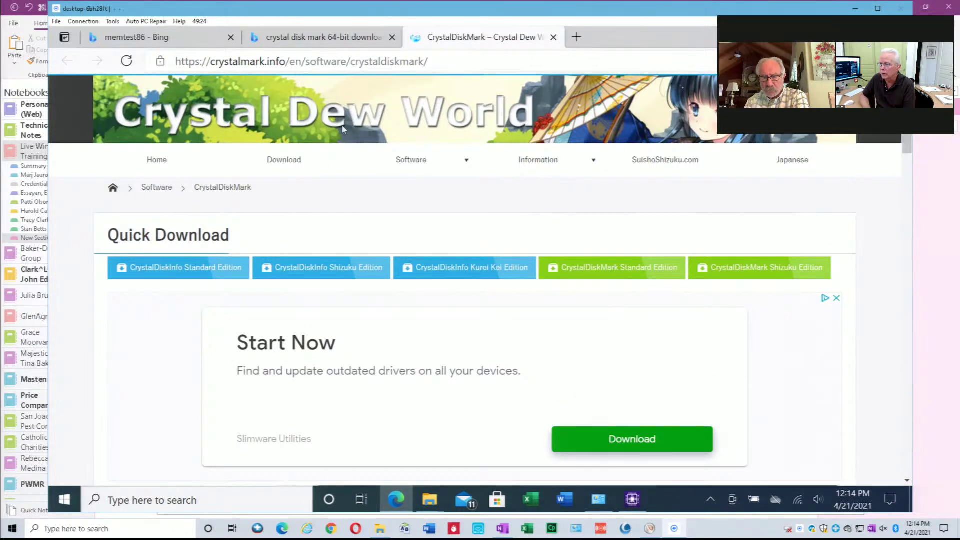
# Download CrystalDiskMark Standard Edition from the Crystal Dew World page, dismissing the advertisement that interrupts it.
pyautogui.click(283, 161)
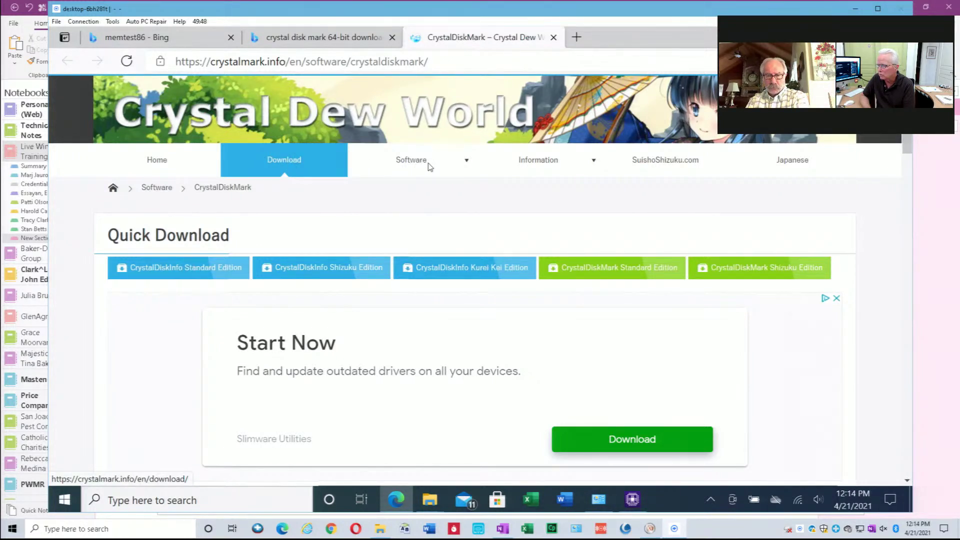
pyautogui.moveTo(429, 163)
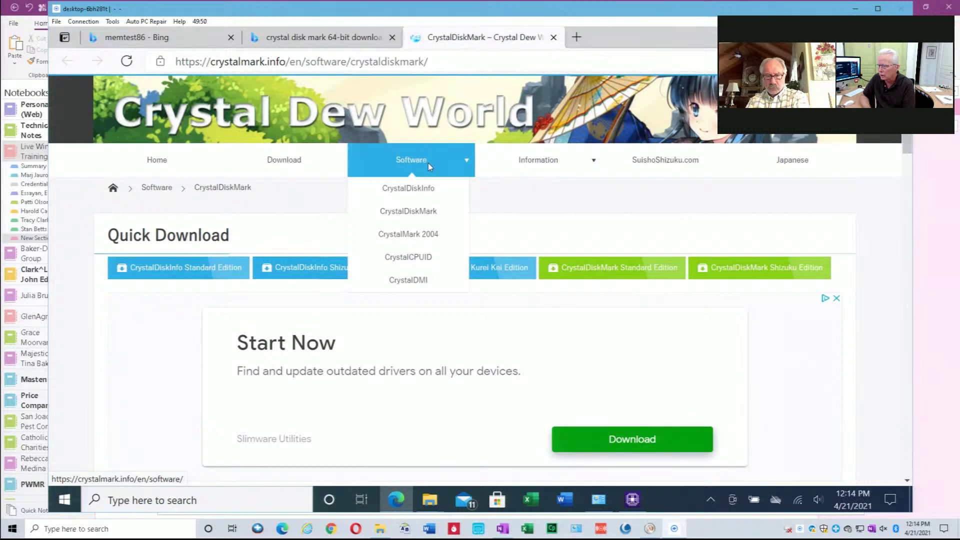
pyautogui.click(409, 212)
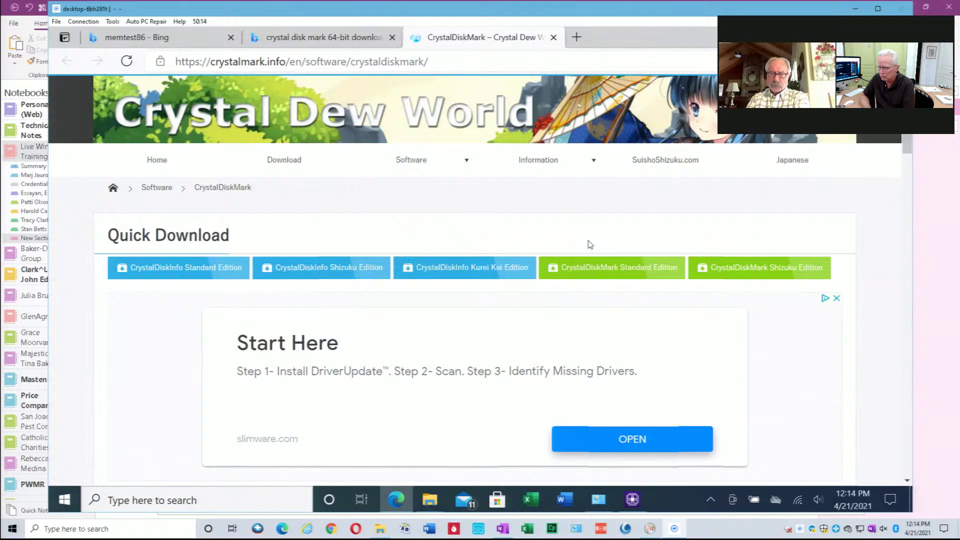
pyautogui.click(611, 268)
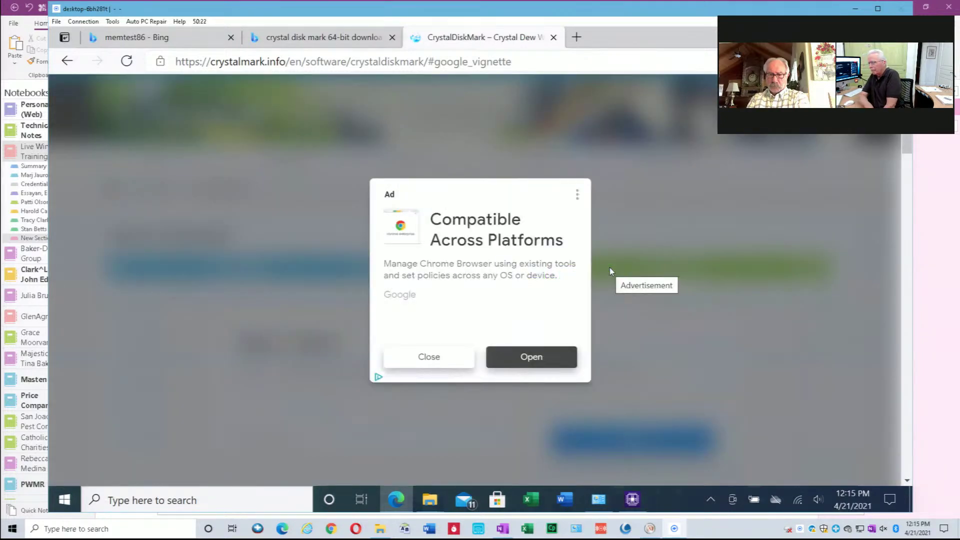
pyautogui.click(452, 347)
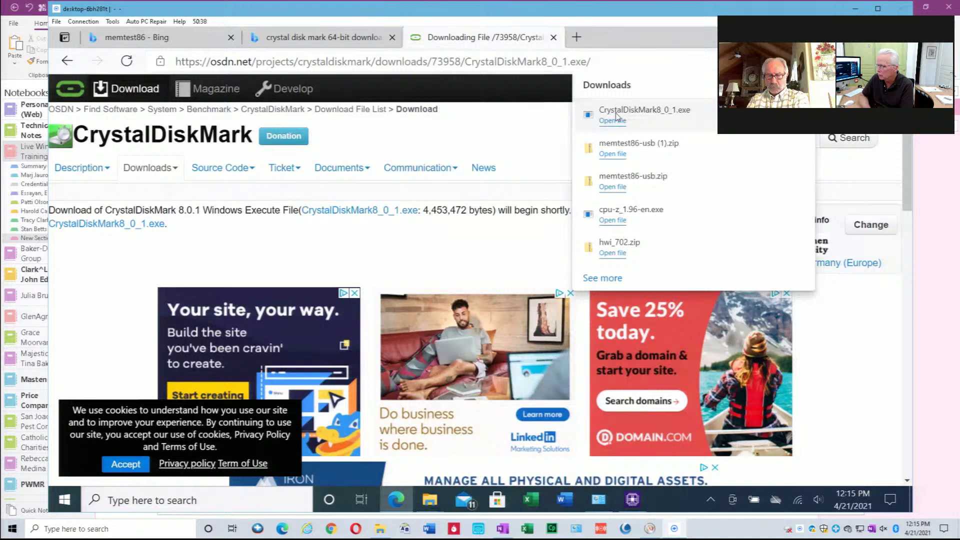
# Run the downloaded CrystalDiskMark8_0_1.exe with permission to make changes, choose English as the setup language and accept the license agreement.
pyautogui.click(616, 113)
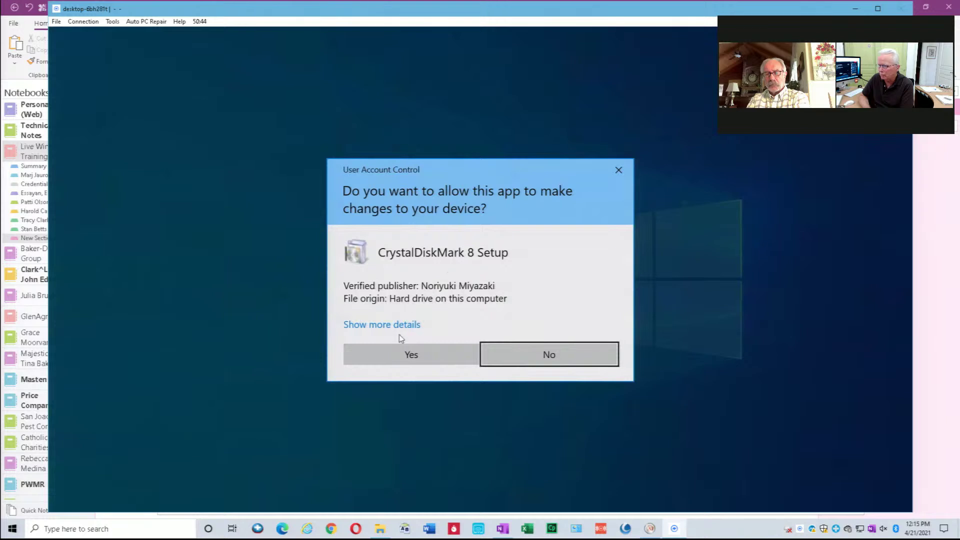
pyautogui.click(412, 362)
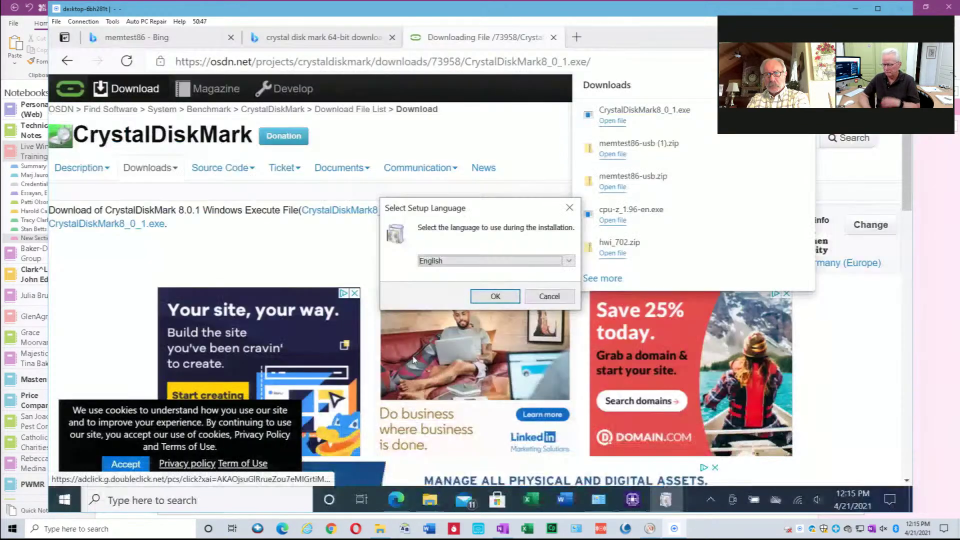
pyautogui.click(494, 295)
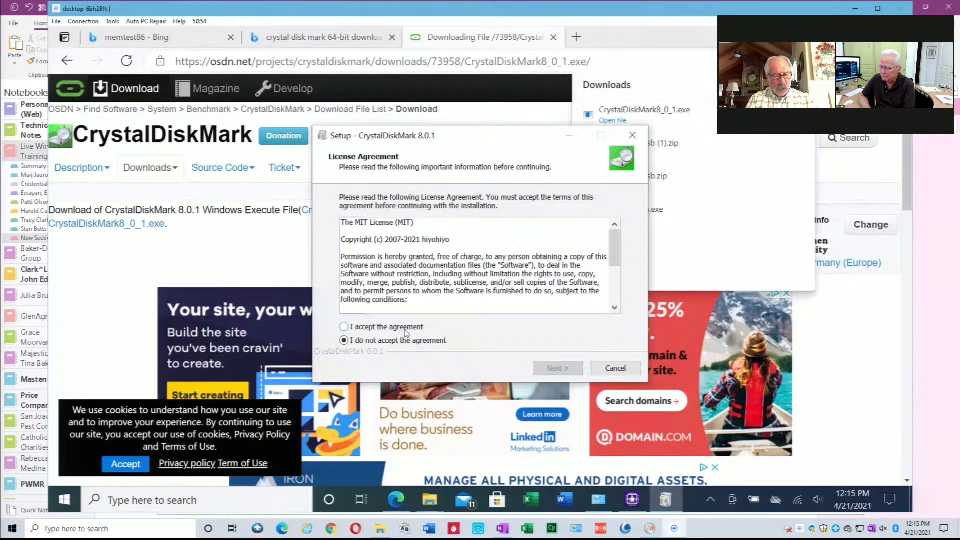
pyautogui.click(379, 329)
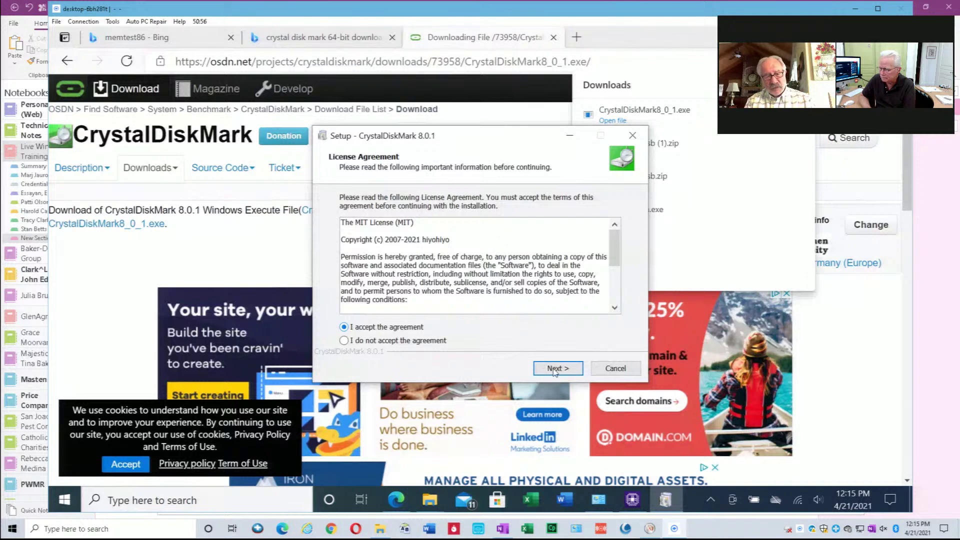
pyautogui.press('Return')
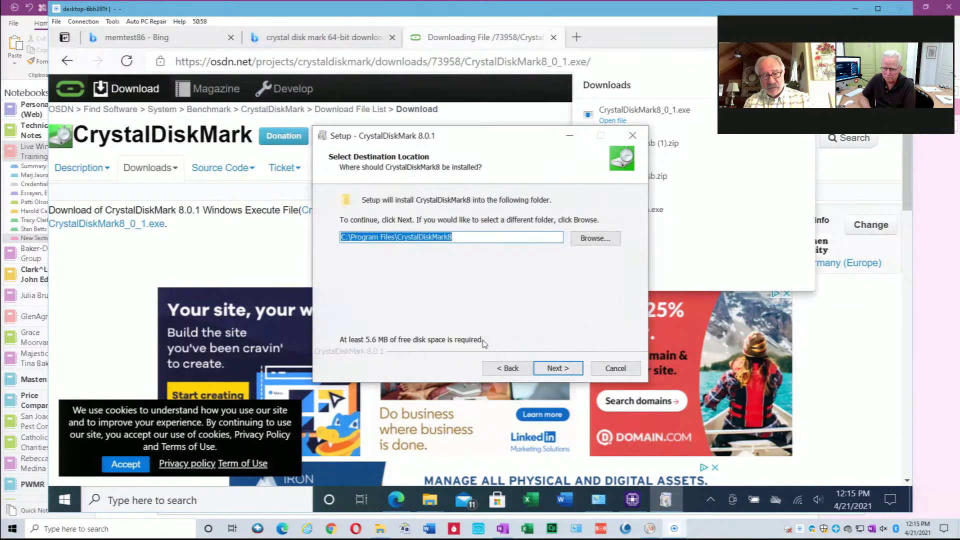
# Install CrystalDiskMark8 with the default destination, Start Menu folder and desktop shortcut, and launch it on finishing setup.
pyautogui.click(546, 369)
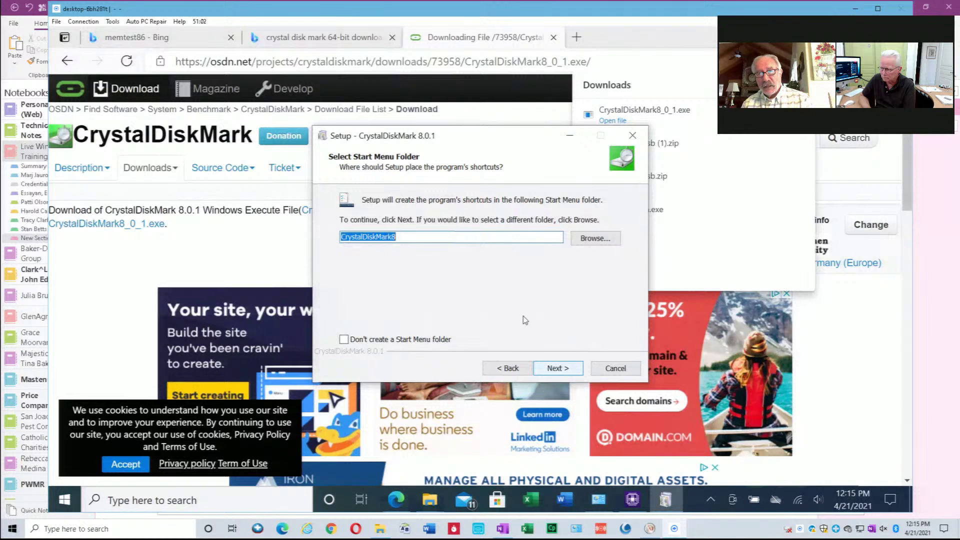
pyautogui.click(559, 369)
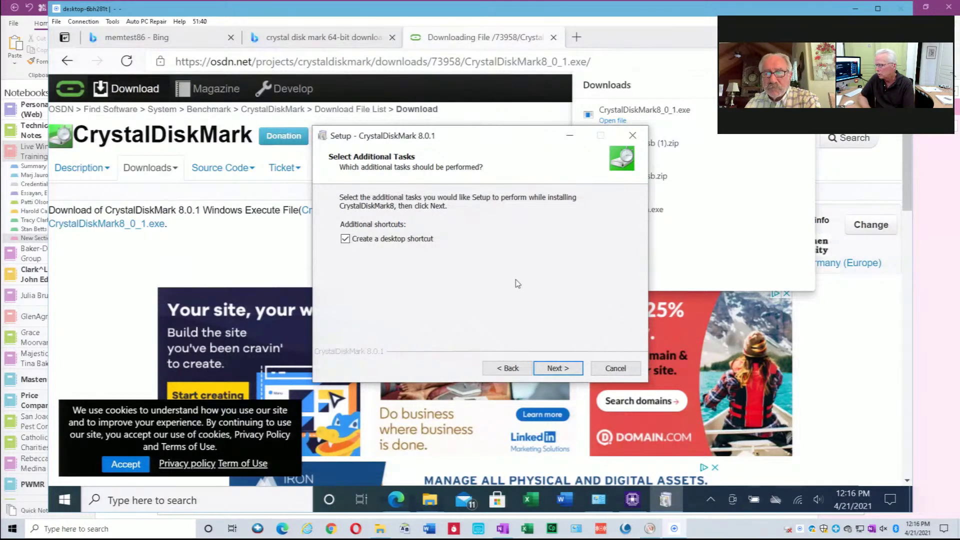
pyautogui.click(558, 369)
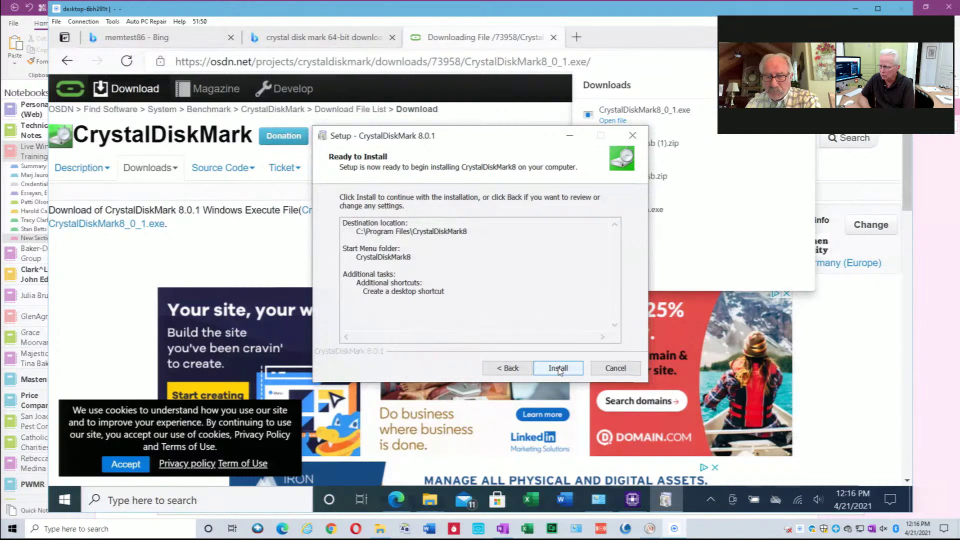
pyautogui.click(558, 368)
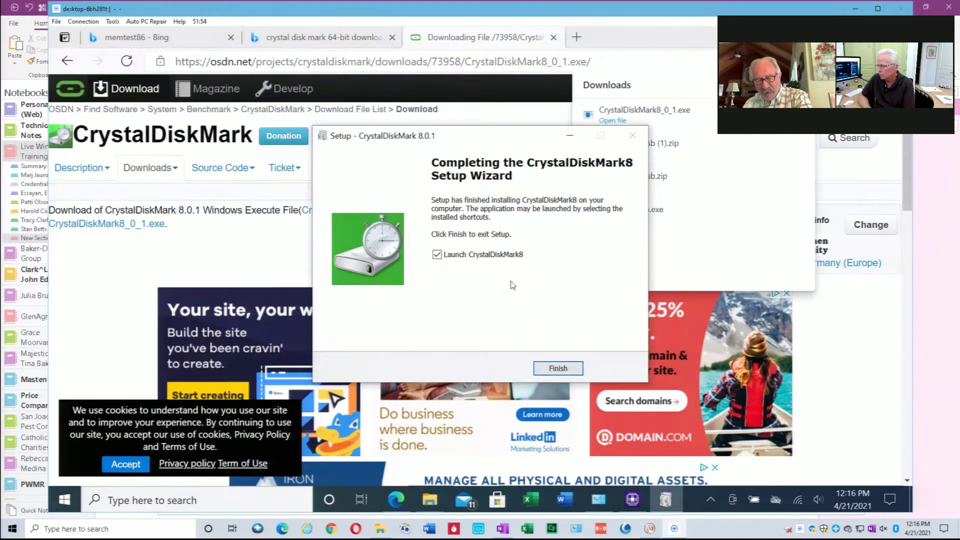
pyautogui.click(558, 368)
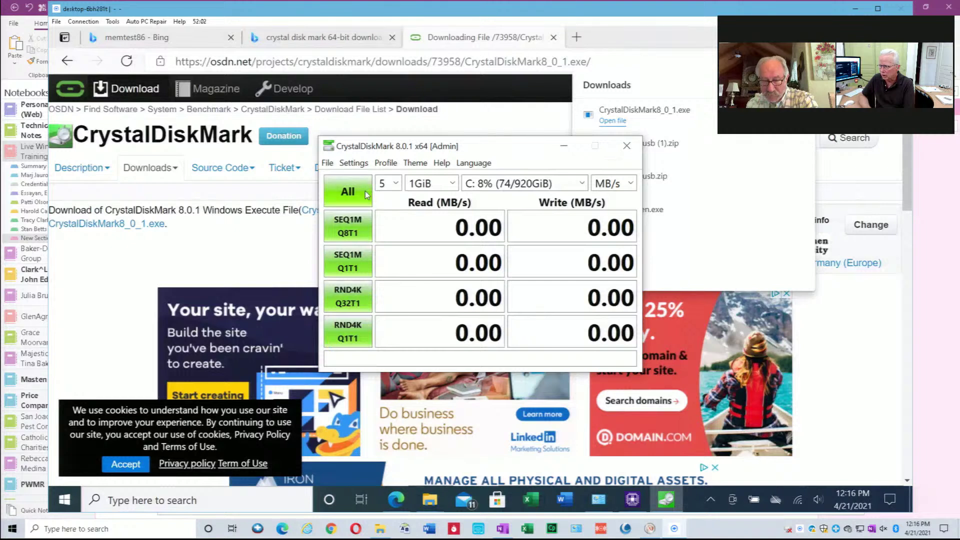
# Run all CrystalDiskMark tests on drive C: with 3 test passes and a 512MiB test size.
pyautogui.click(395, 183)
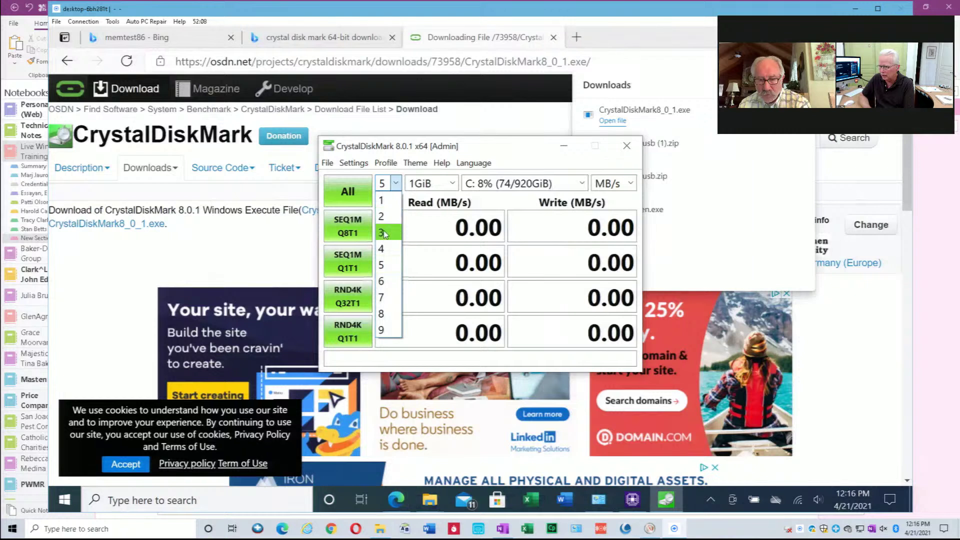
pyautogui.click(456, 195)
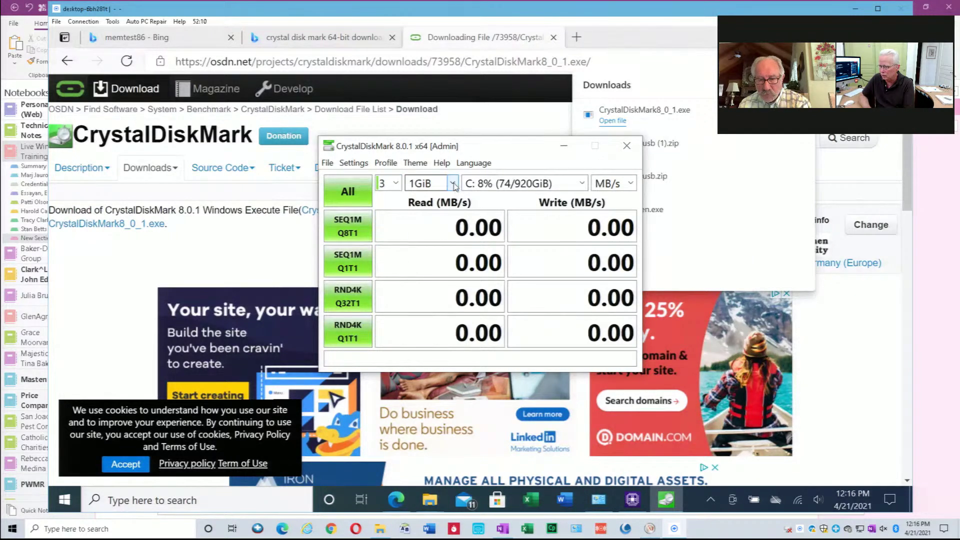
pyautogui.click(454, 184)
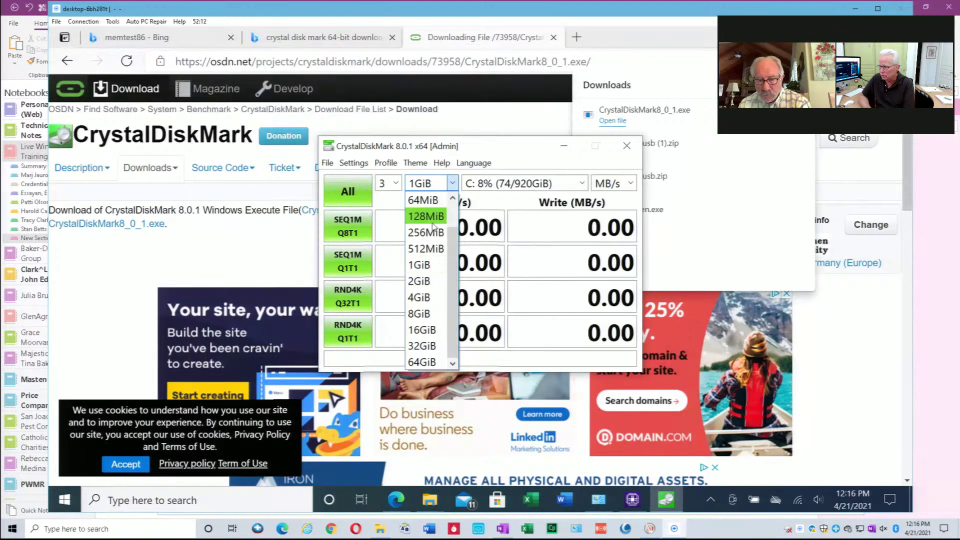
pyautogui.click(429, 249)
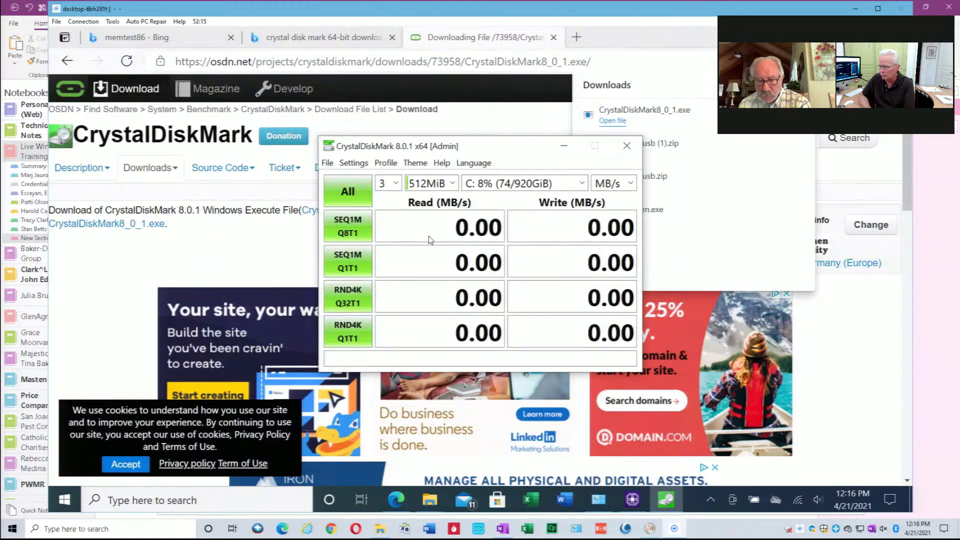
pyautogui.click(361, 191)
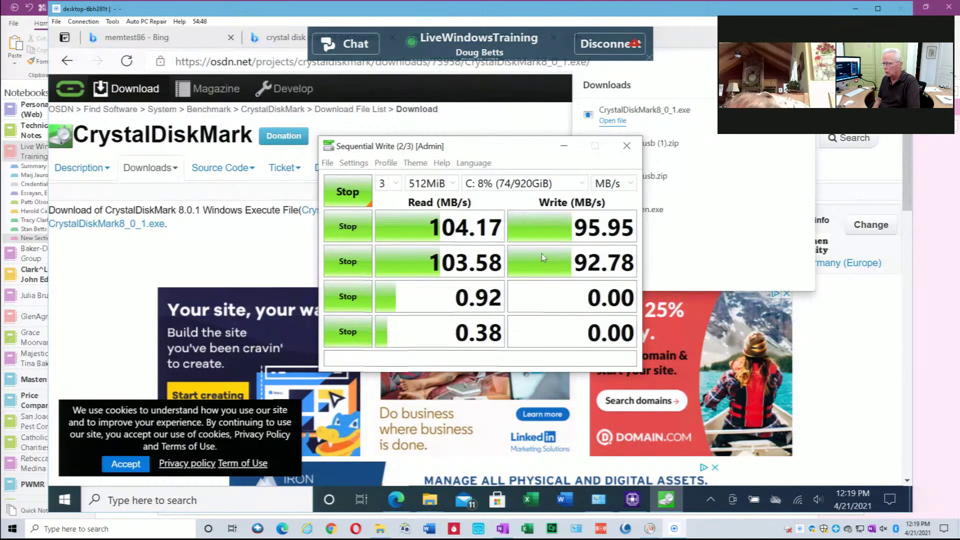
# Stop the running benchmark and close CrystalDiskMark.
pyautogui.click(351, 189)
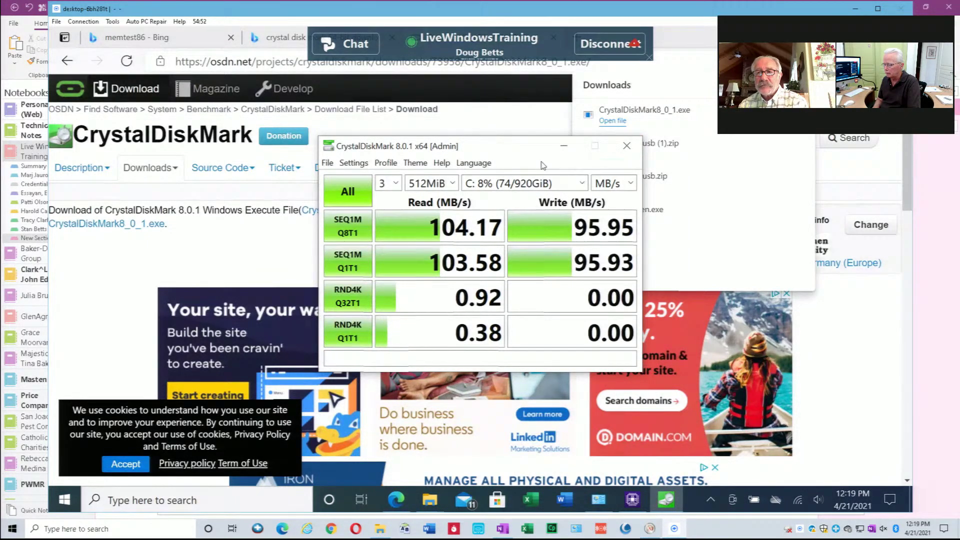
pyautogui.click(627, 147)
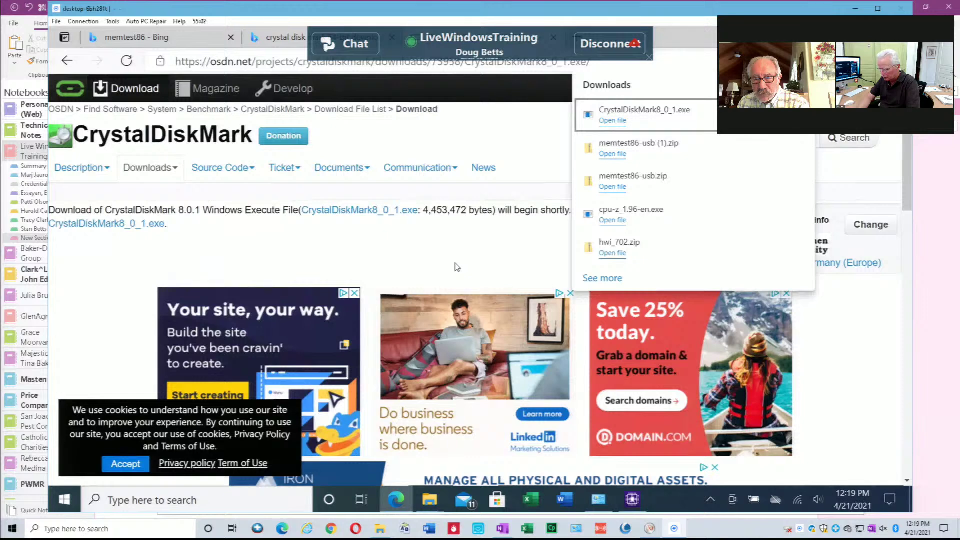
# Open System Information on the remote PC by running msinfo32.
pyautogui.press('super+r')
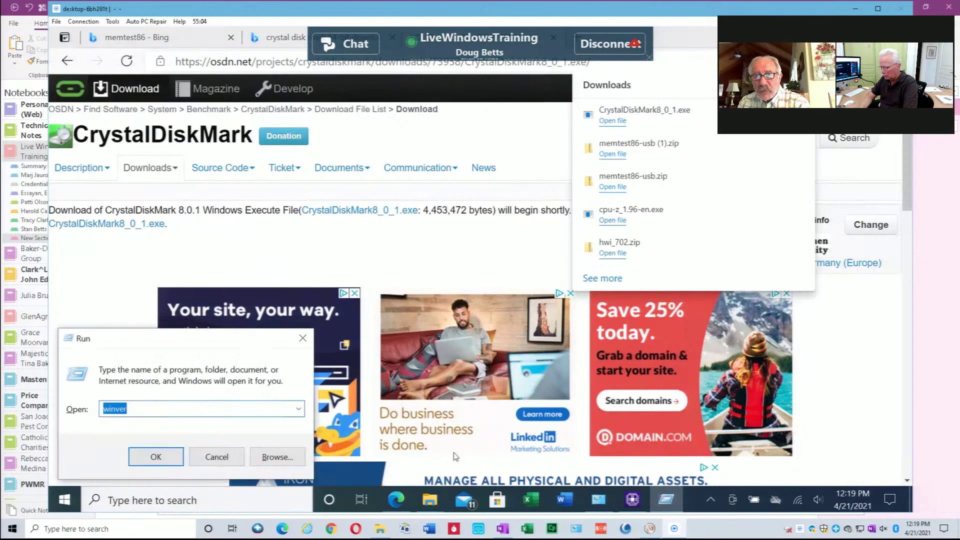
pyautogui.write('inf')
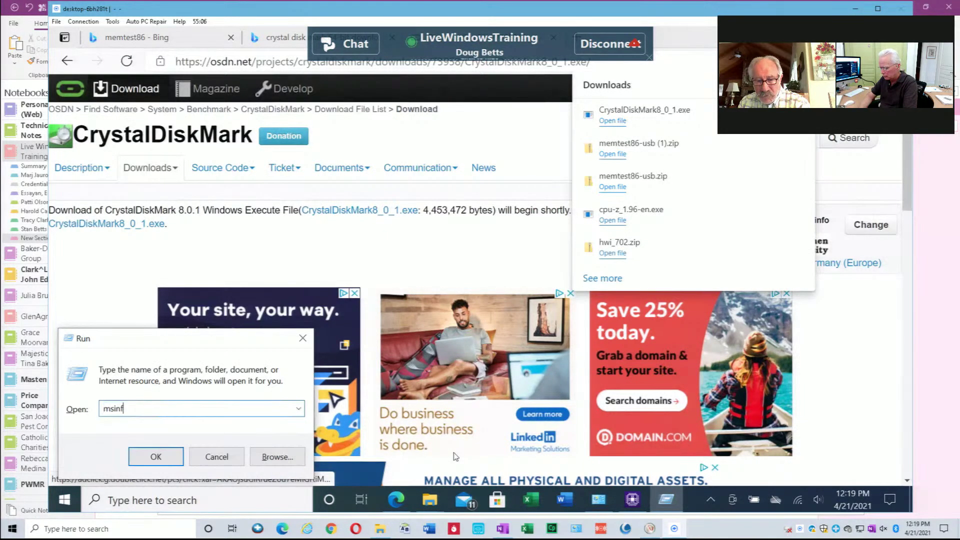
pyautogui.write('o32')
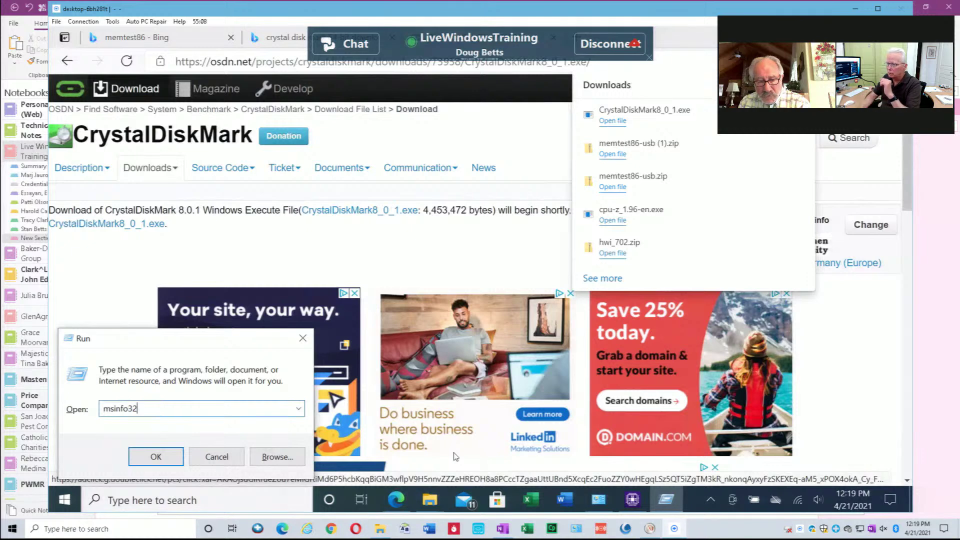
pyautogui.press('Return')
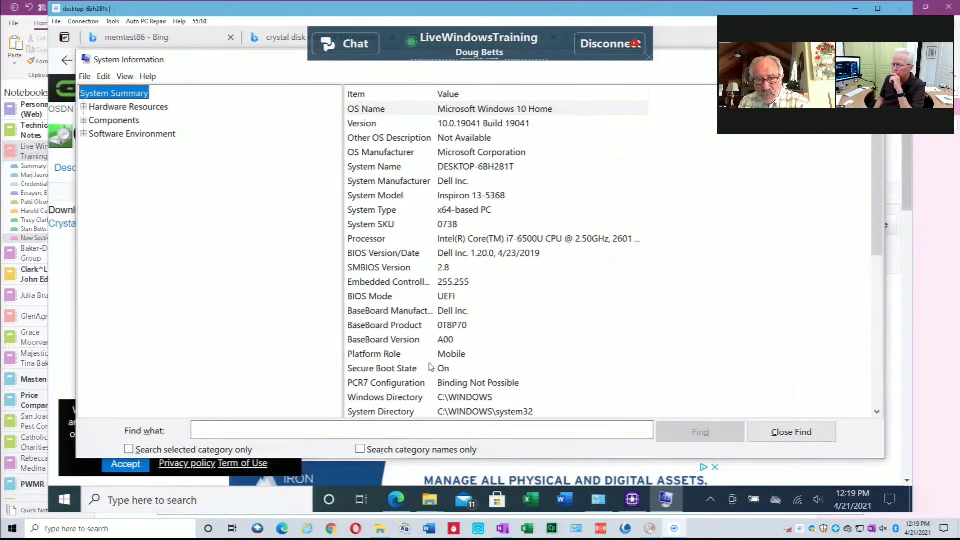
# Examine the disk details, including model and partitions, under the storage components, and close System Information.
pyautogui.click(84, 120)
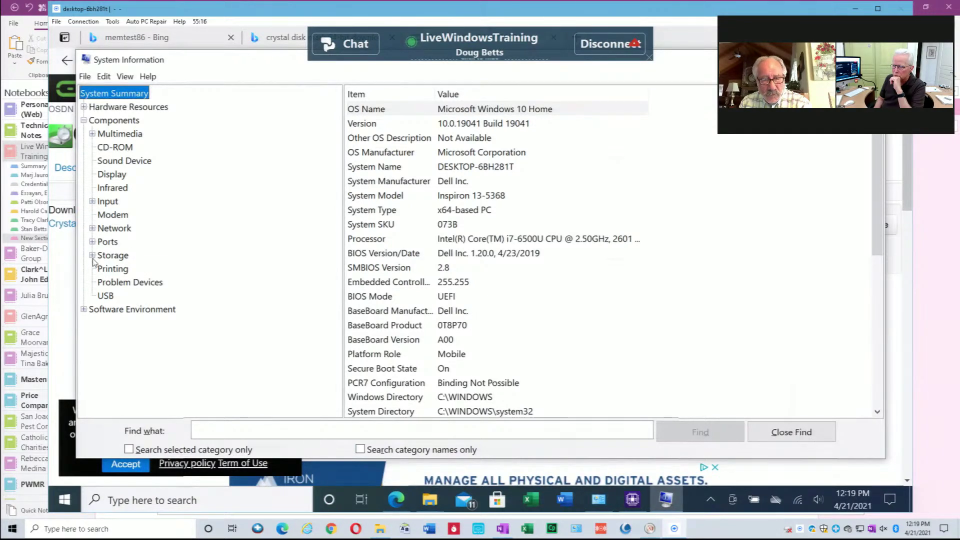
pyautogui.click(93, 256)
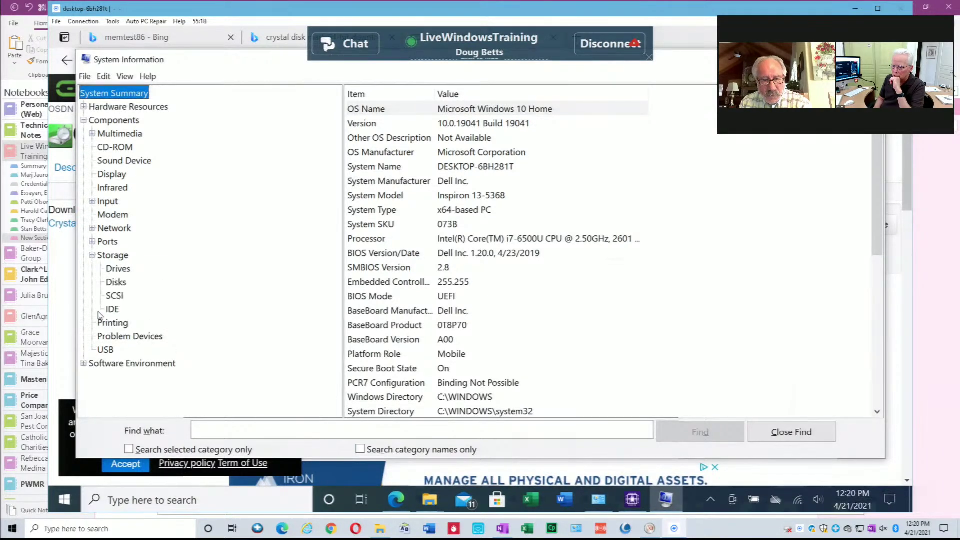
pyautogui.click(115, 286)
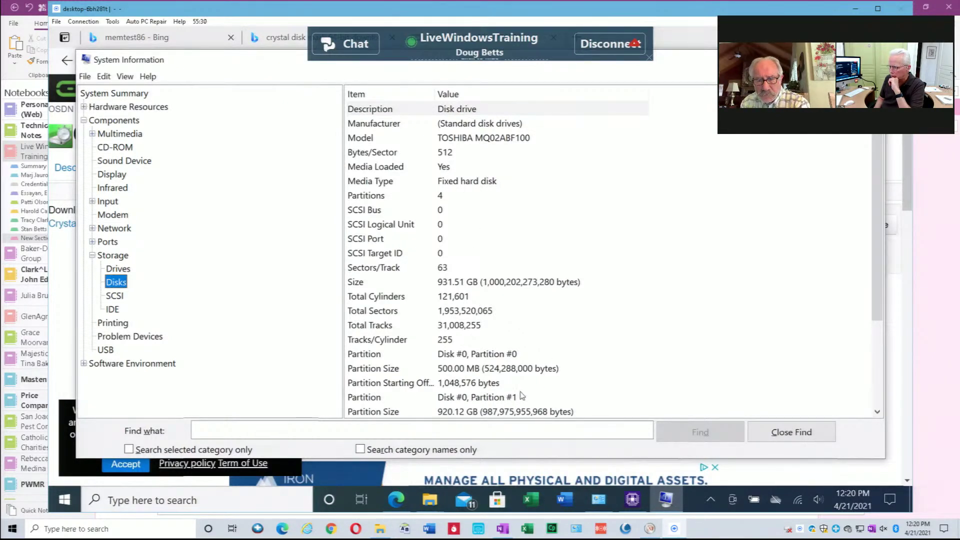
pyautogui.moveTo(878, 250); pyautogui.dragTo(844, 326)
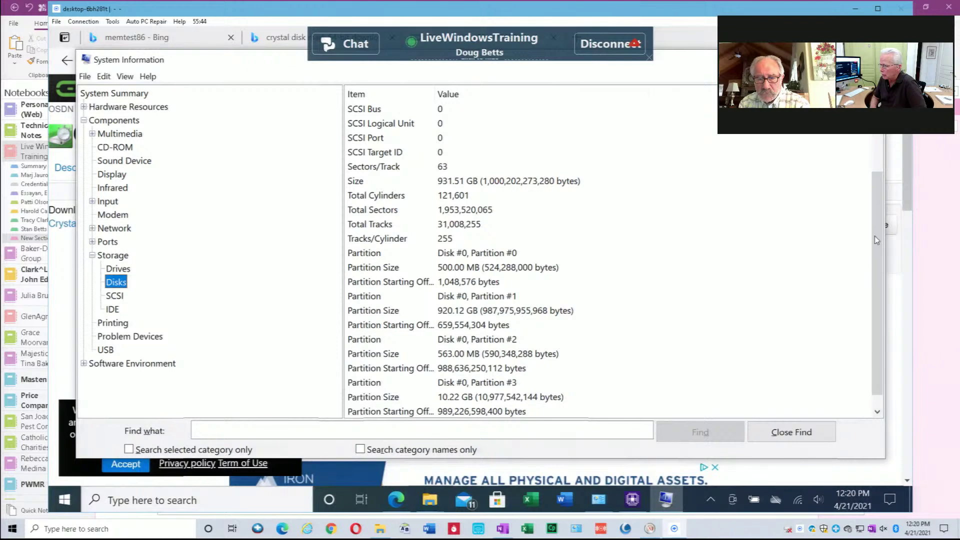
pyautogui.scroll(3, 877, 147)
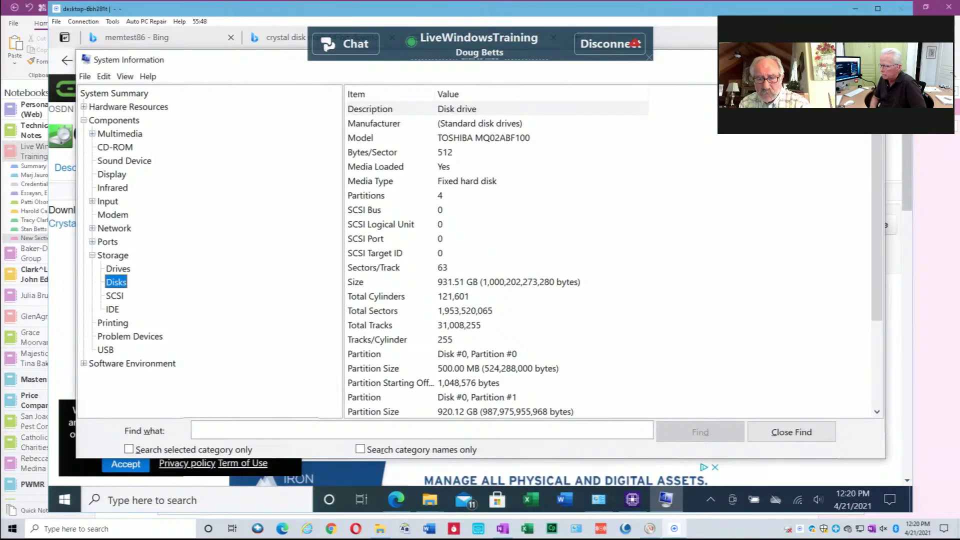
pyautogui.hotkey('alt', 'F4')
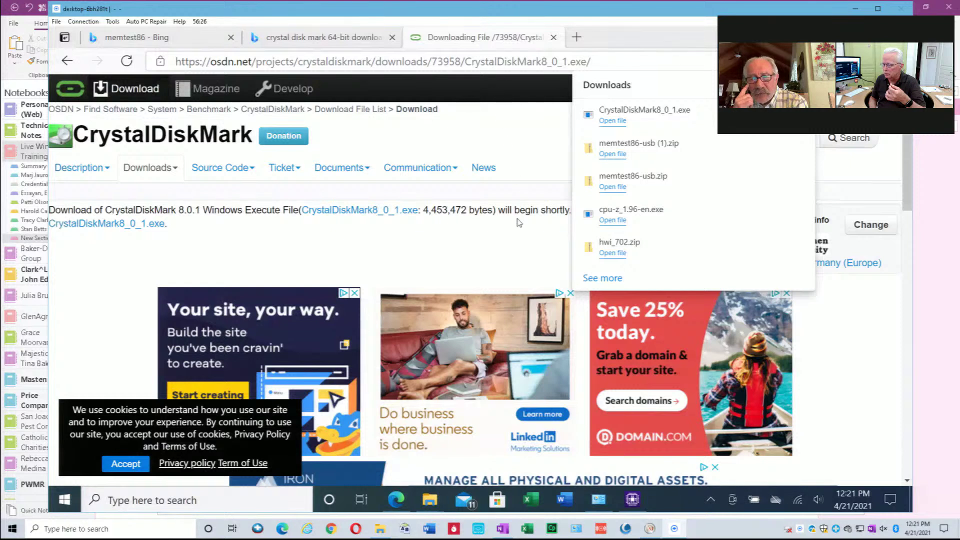
# Check the running processes and their resource use in Task Manager, and close it.
pyautogui.rightClick(661, 497)
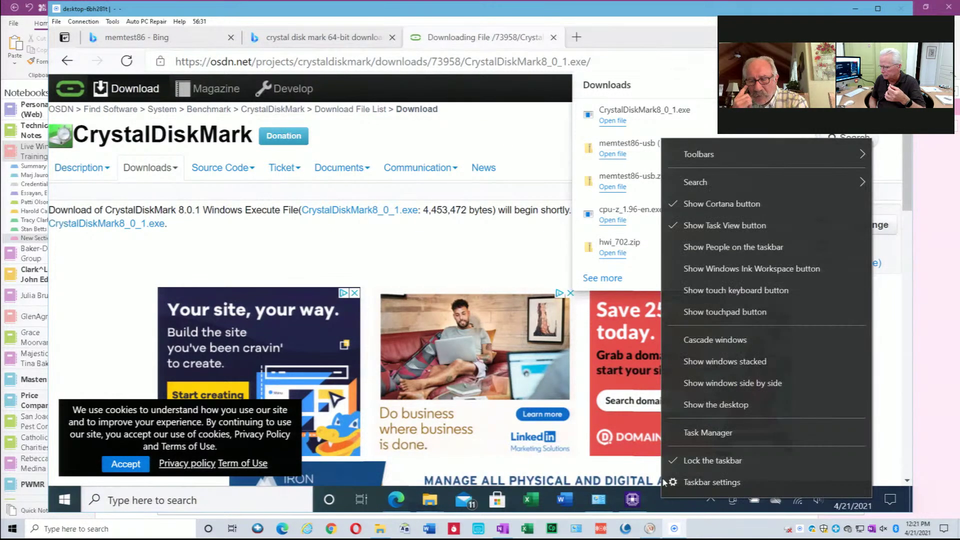
pyautogui.click(683, 436)
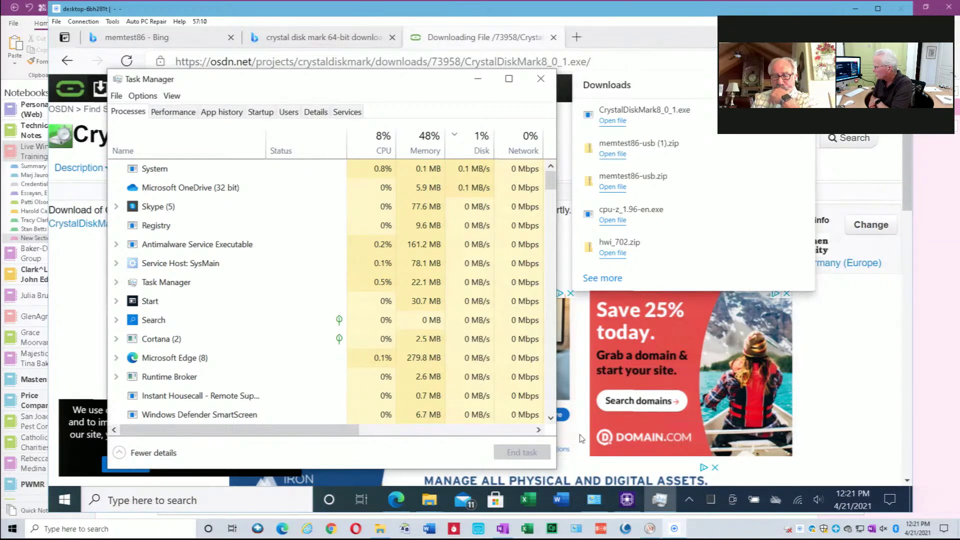
pyautogui.click(542, 80)
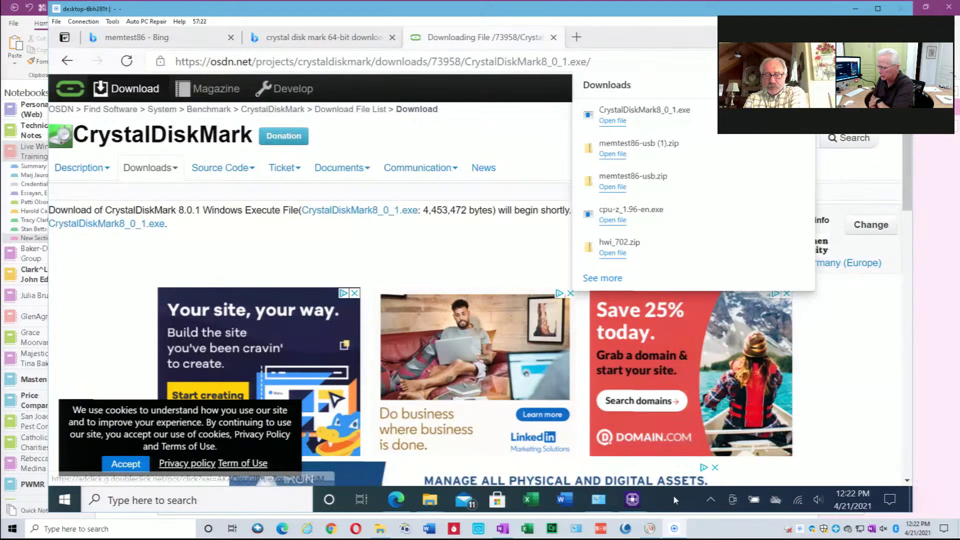
# Reopen Task Manager, review the list of startup programs and sort it by status.
pyautogui.rightClick(673, 493)
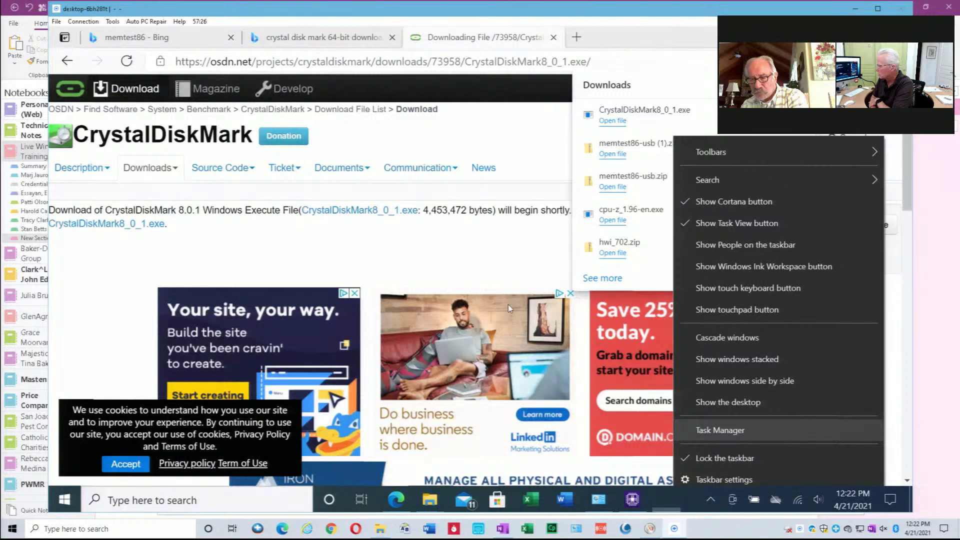
pyautogui.press('Return')
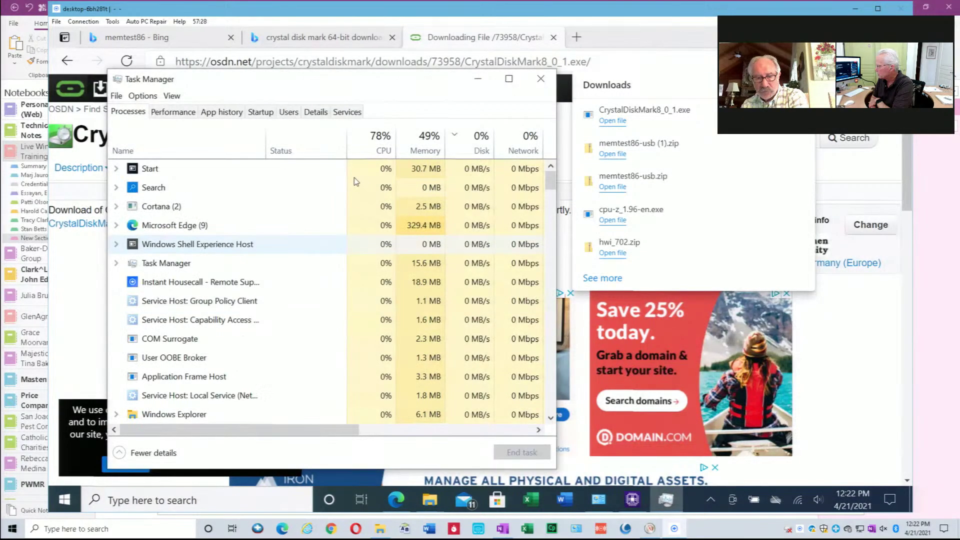
pyautogui.click(266, 114)
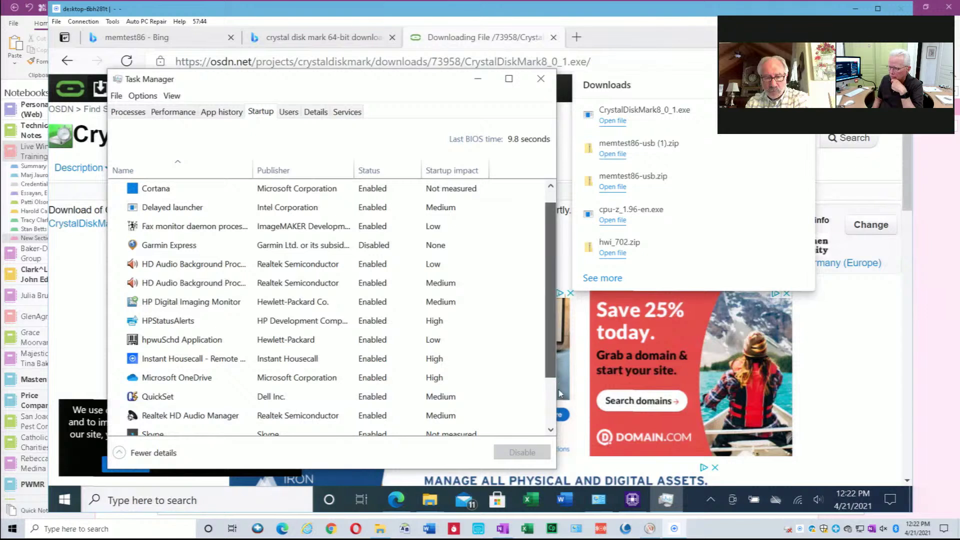
pyautogui.scroll(-2, 558, 419)
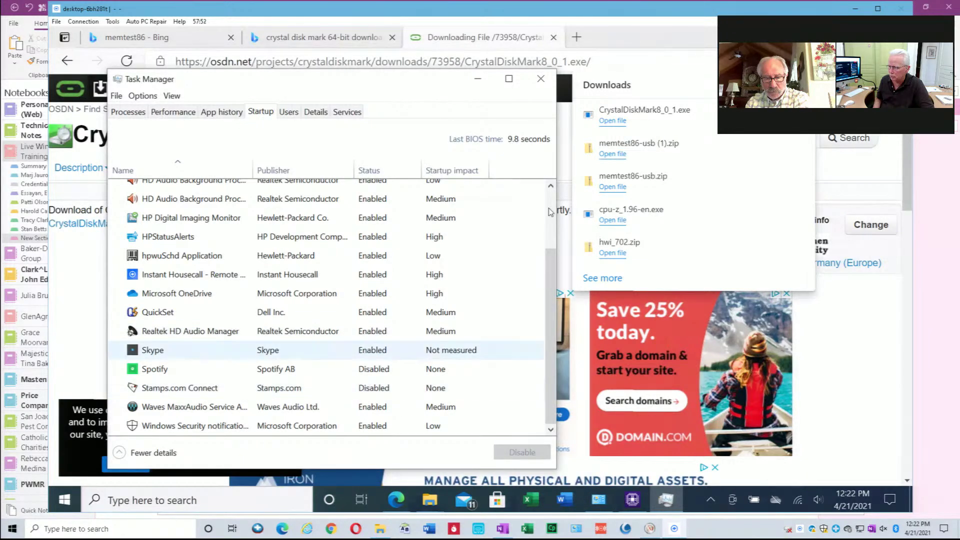
pyautogui.scroll(2, 548, 208)
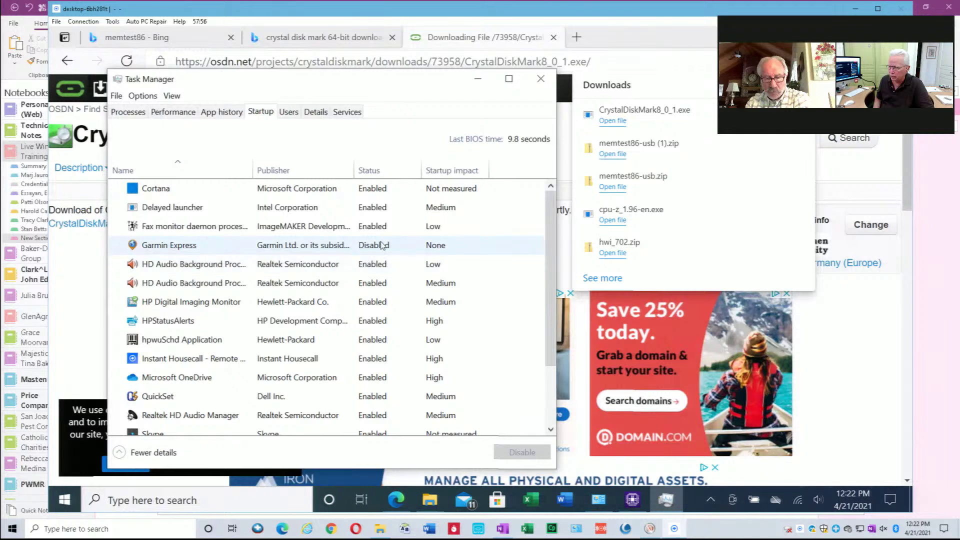
pyautogui.click(369, 171)
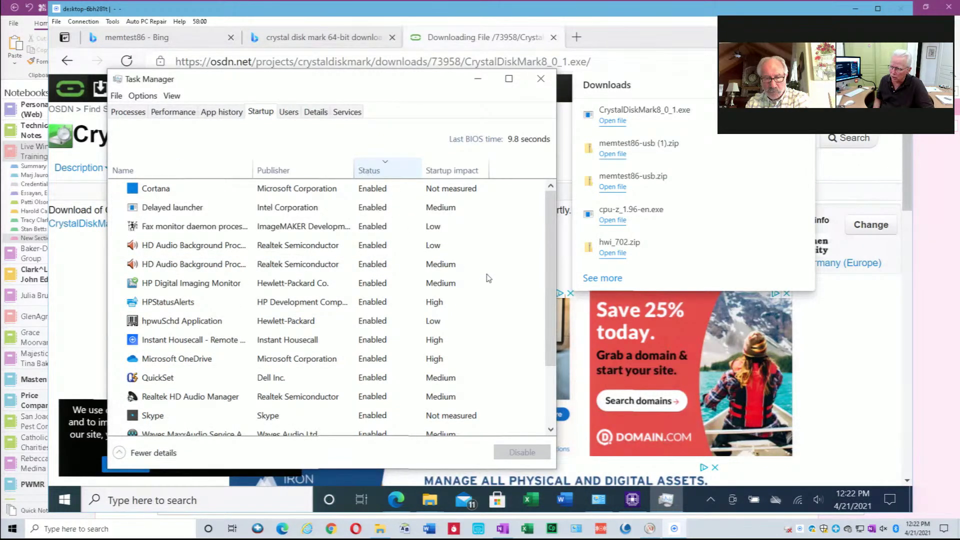
# Disable the Windows Security notification, Waves MaxxAudio Service and Skype startup entries.
pyautogui.scroll(-2, 540, 415)
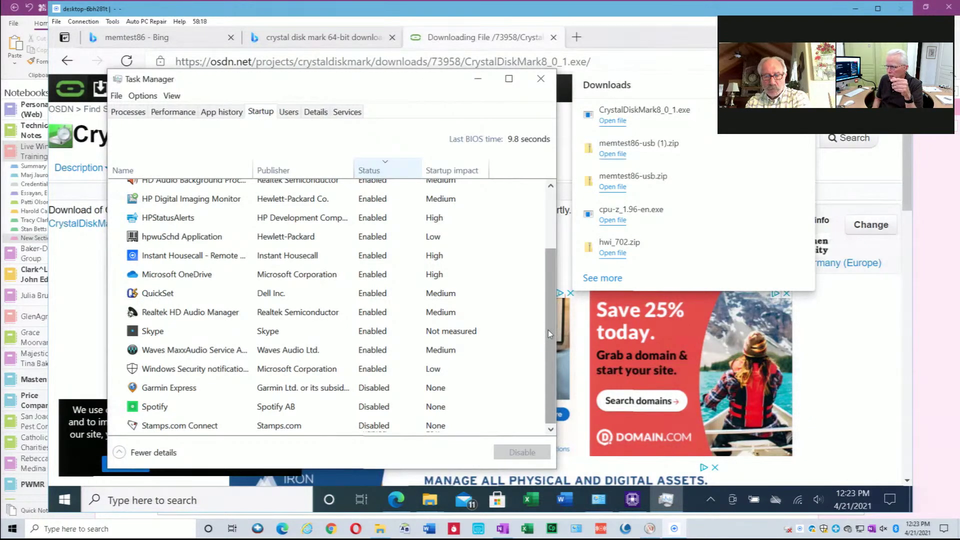
pyautogui.moveTo(554, 302); pyautogui.dragTo(550, 200)
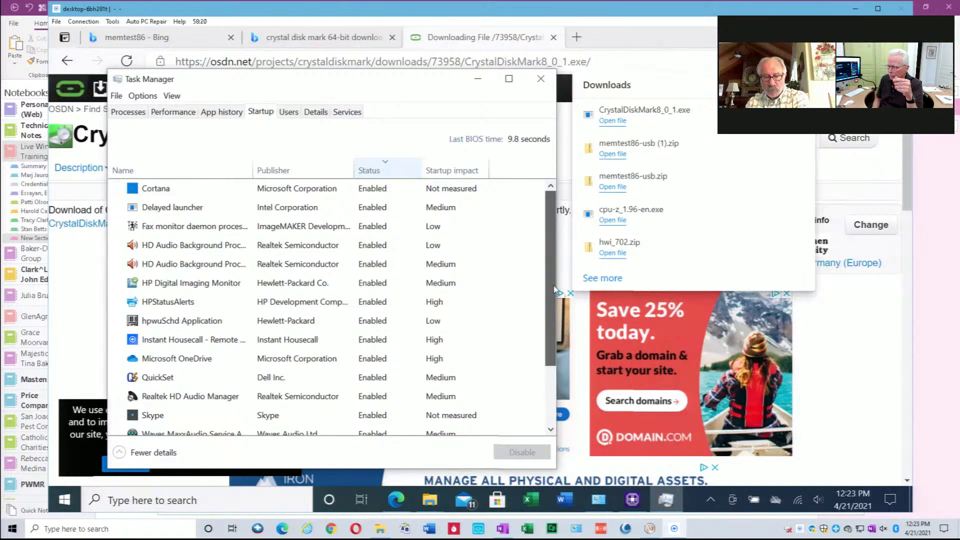
pyautogui.moveTo(554, 289); pyautogui.dragTo(545, 419)
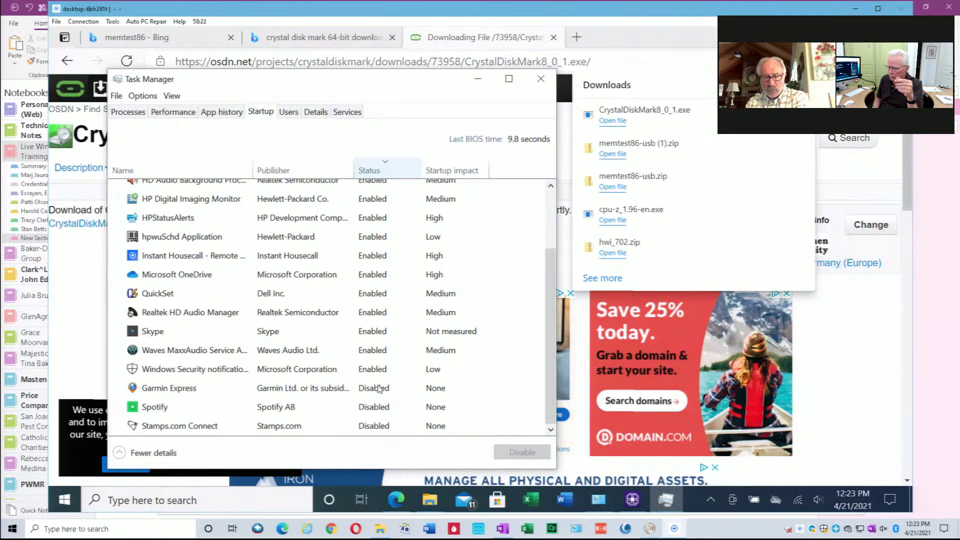
pyautogui.click(376, 370)
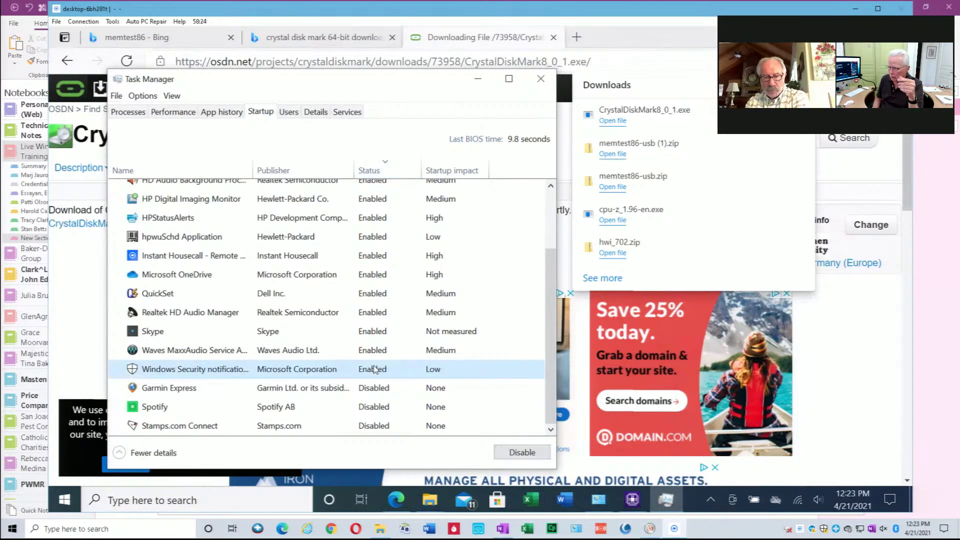
pyautogui.rightClick(379, 371)
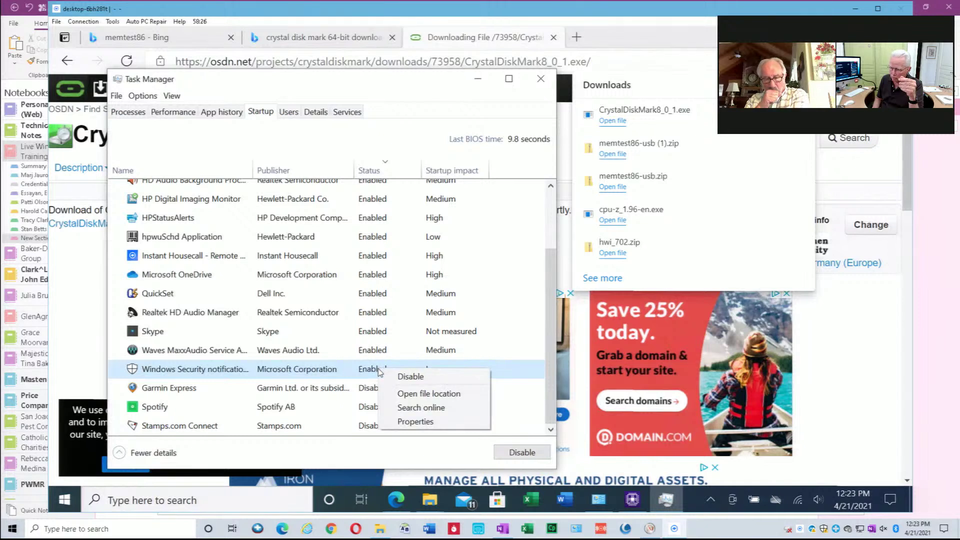
pyautogui.click(409, 378)
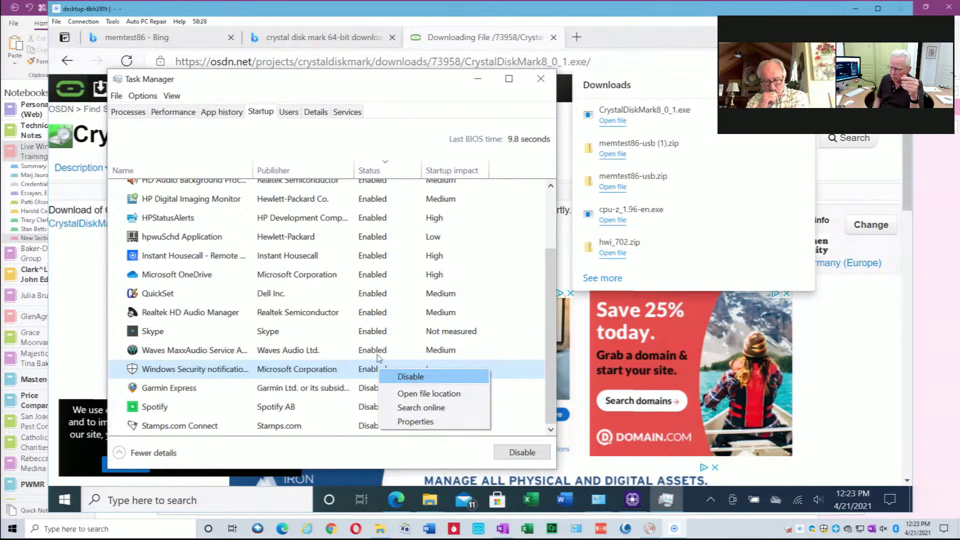
pyautogui.rightClick(376, 353)
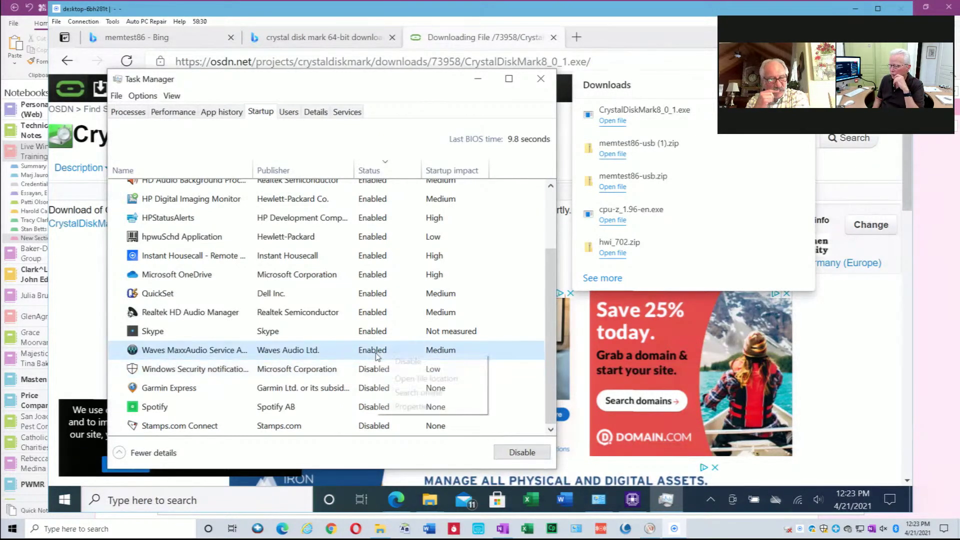
pyautogui.click(399, 361)
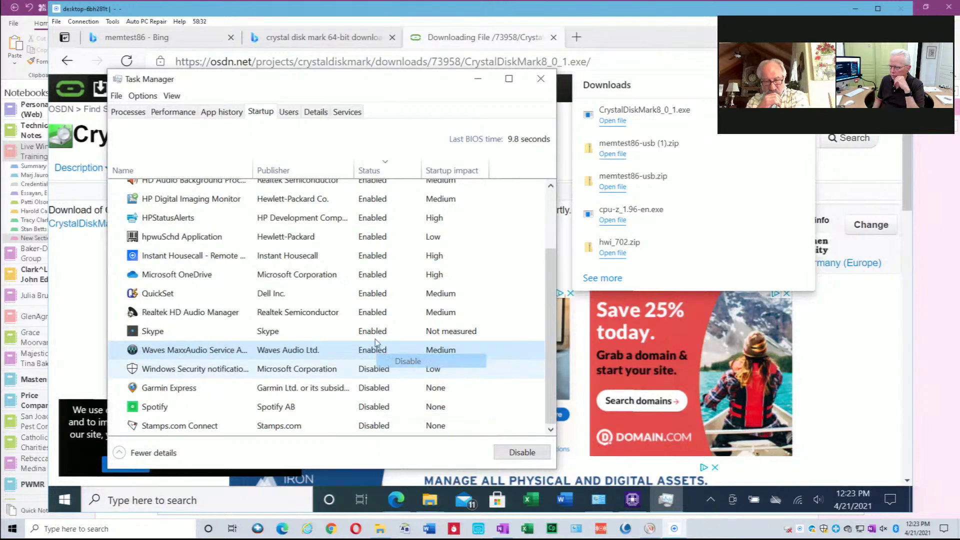
pyautogui.rightClick(374, 335)
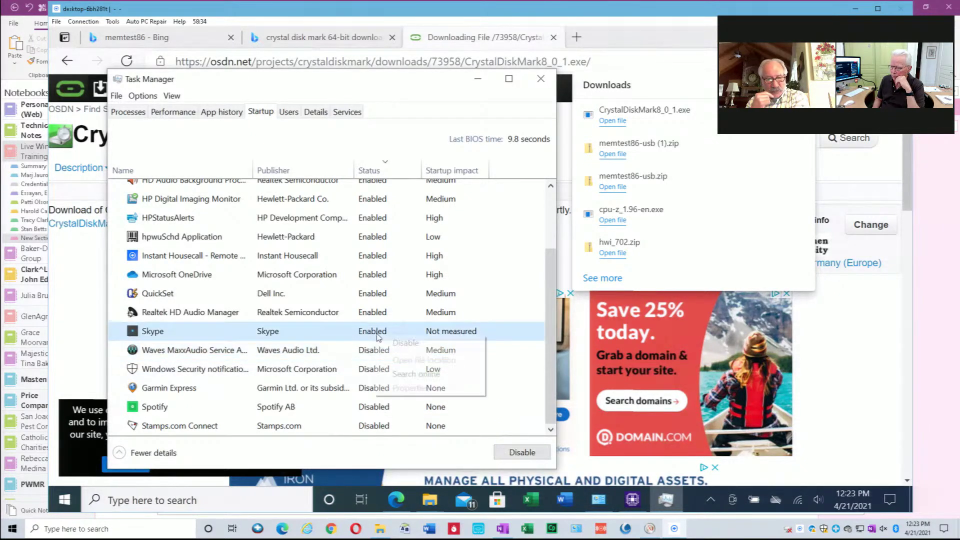
pyautogui.click(399, 343)
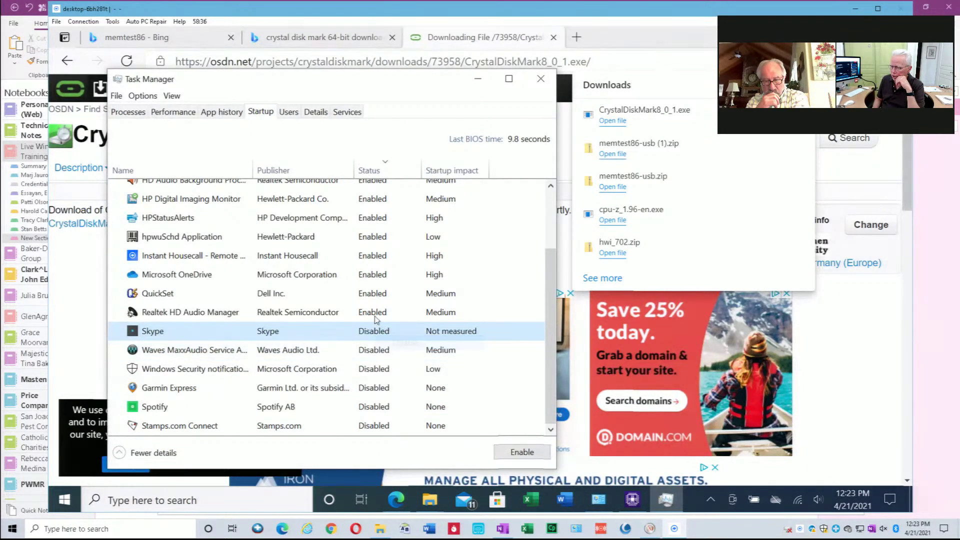
# Disable the Realtek HD Audio Manager, QuickSet and Microsoft OneDrive startup entries.
pyautogui.rightClick(374, 316)
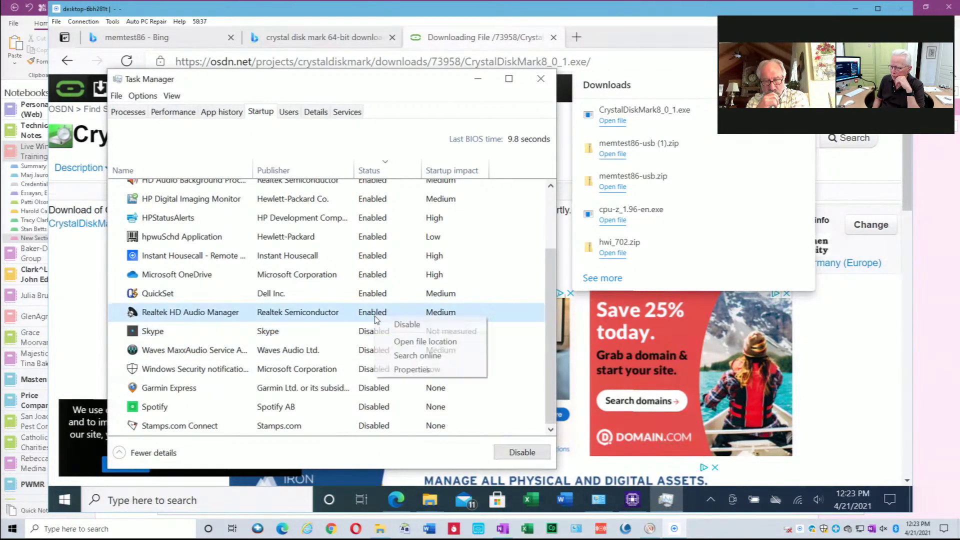
pyautogui.click(407, 325)
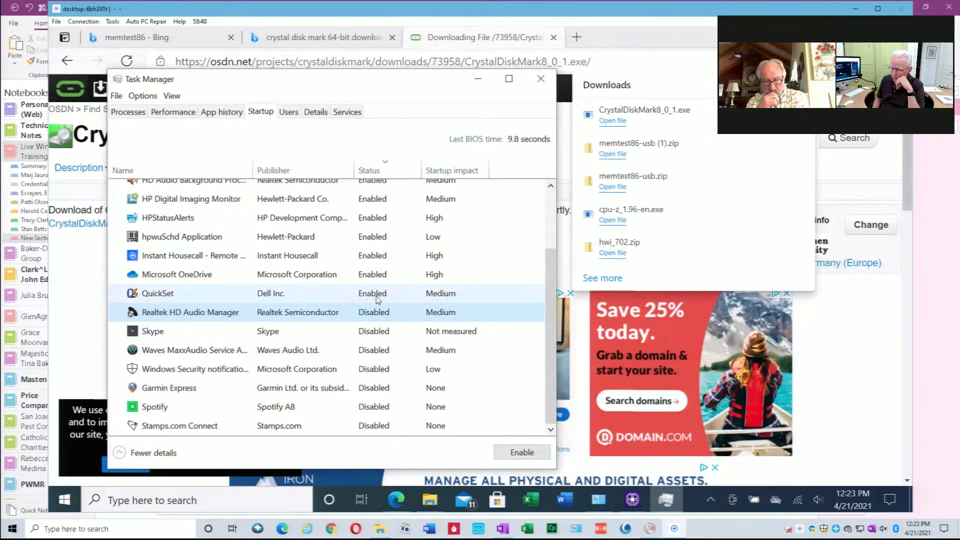
pyautogui.rightClick(378, 297)
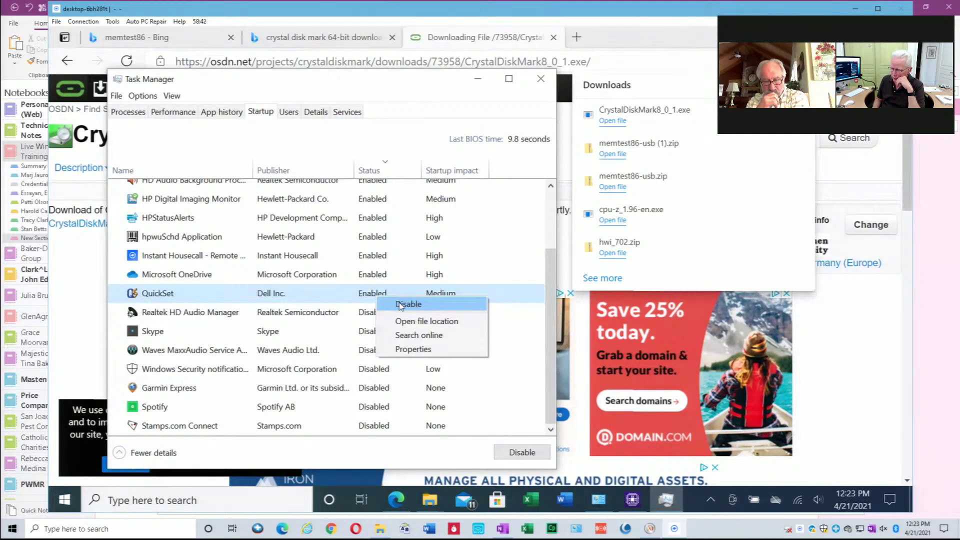
pyautogui.click(378, 296)
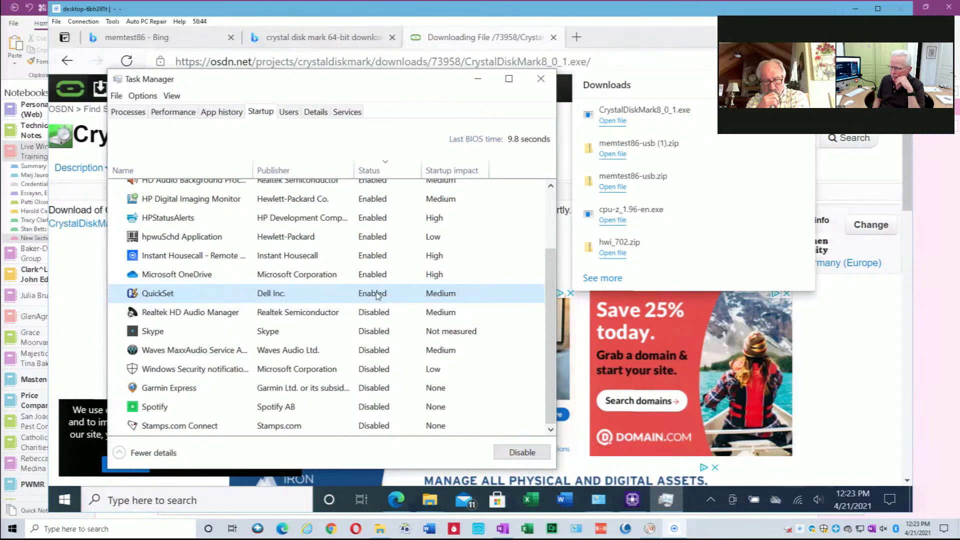
pyautogui.rightClick(378, 279)
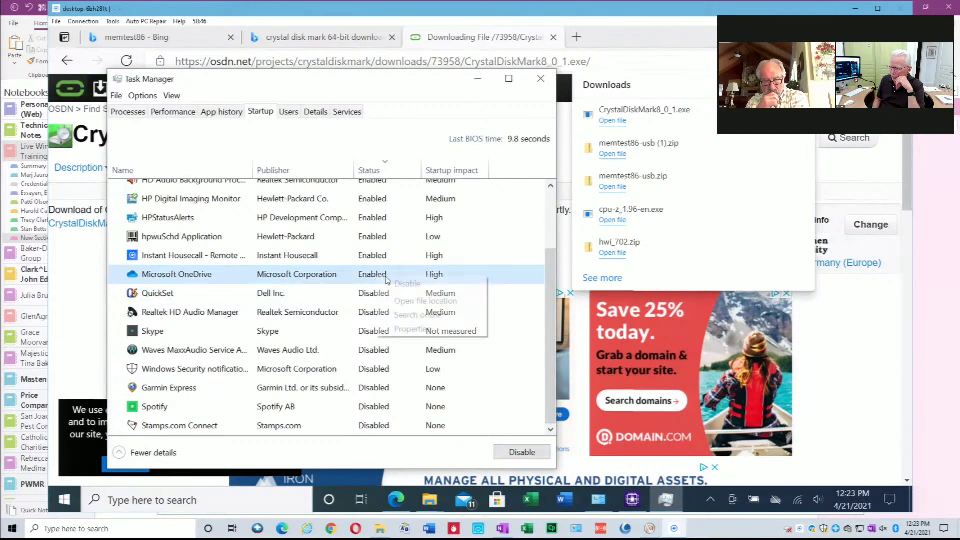
pyautogui.click(407, 284)
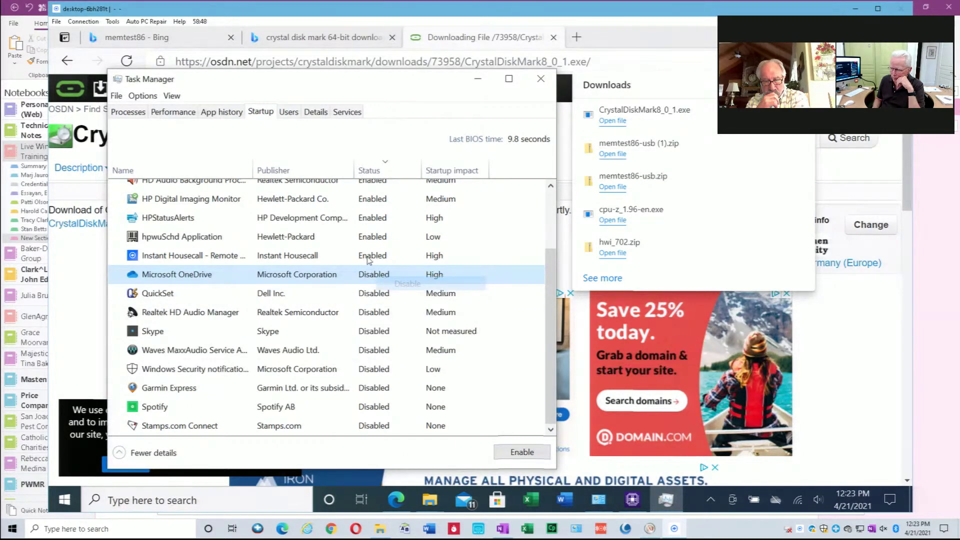
# Disable the hpwuSchd Application and HPStatusAlerts startup entries.
pyautogui.rightClick(369, 260)
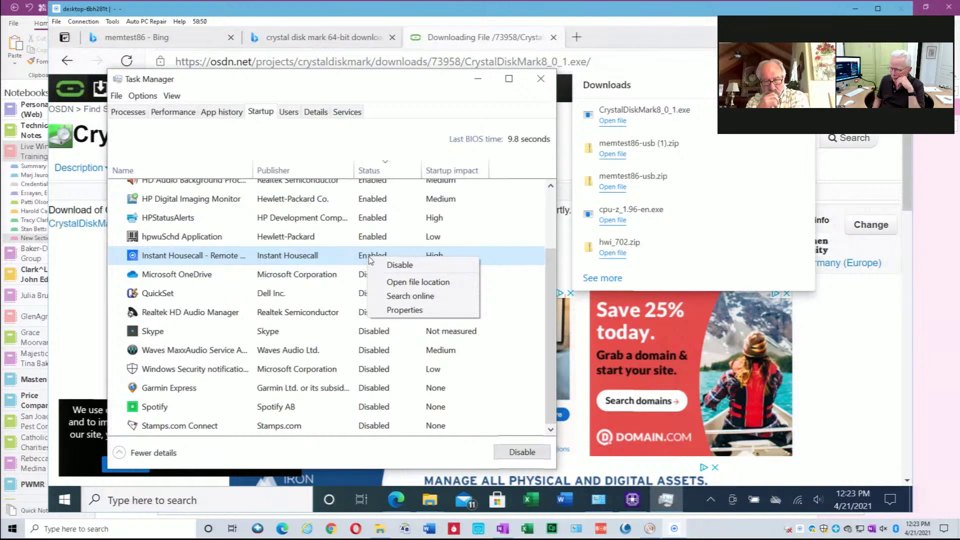
pyautogui.click(377, 241)
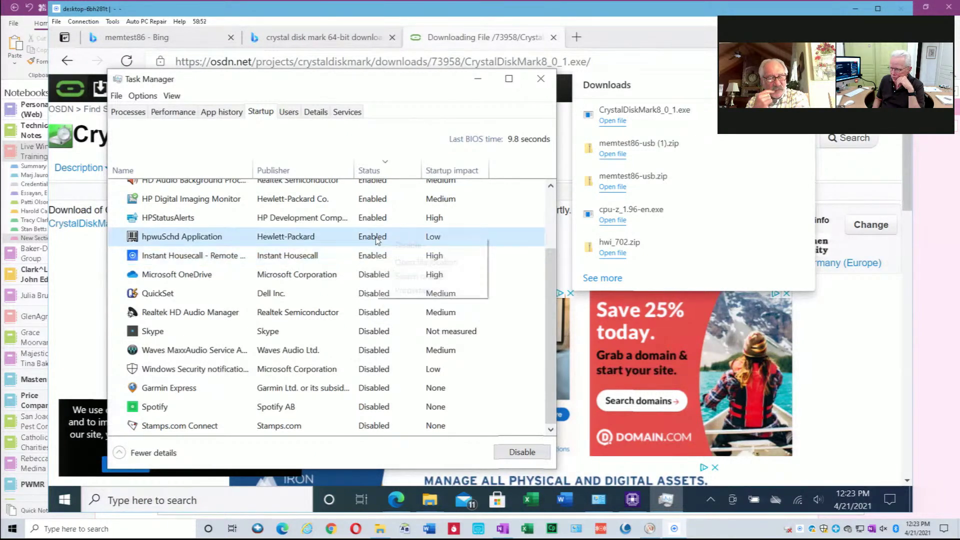
pyautogui.rightClick(377, 241)
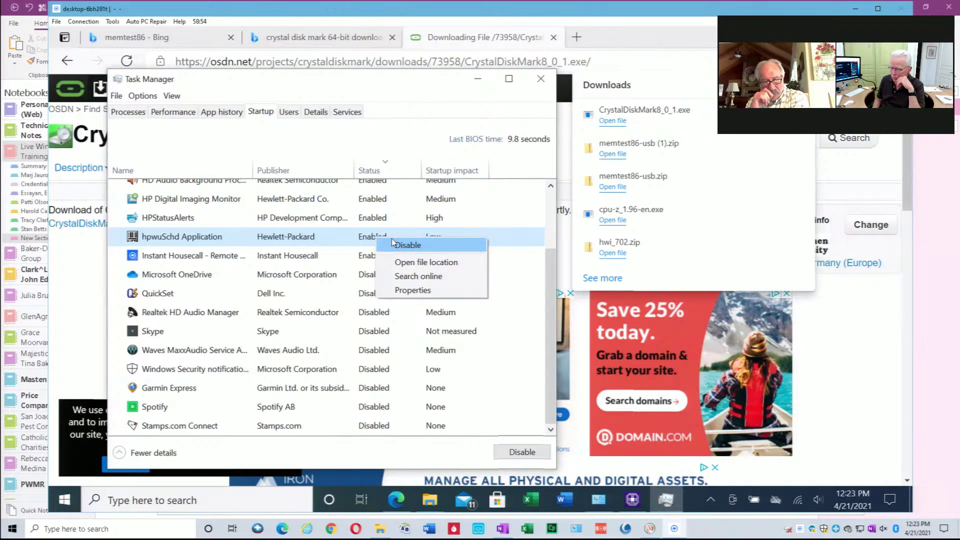
pyautogui.press('Return')
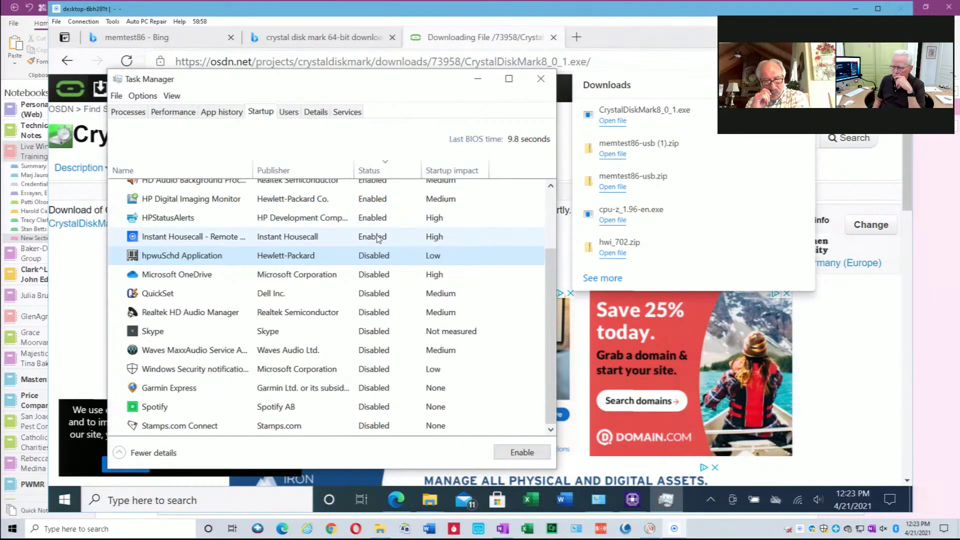
pyautogui.rightClick(378, 221)
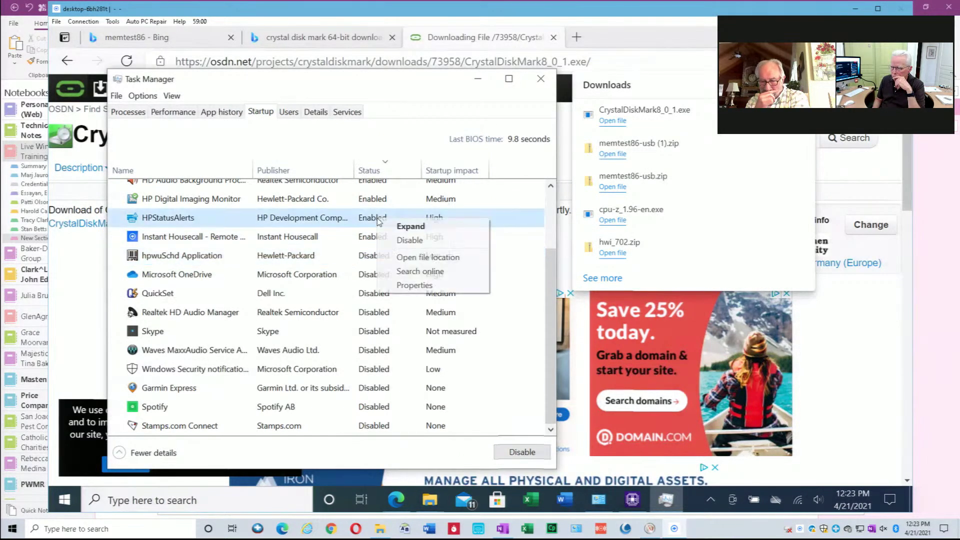
pyautogui.click(409, 241)
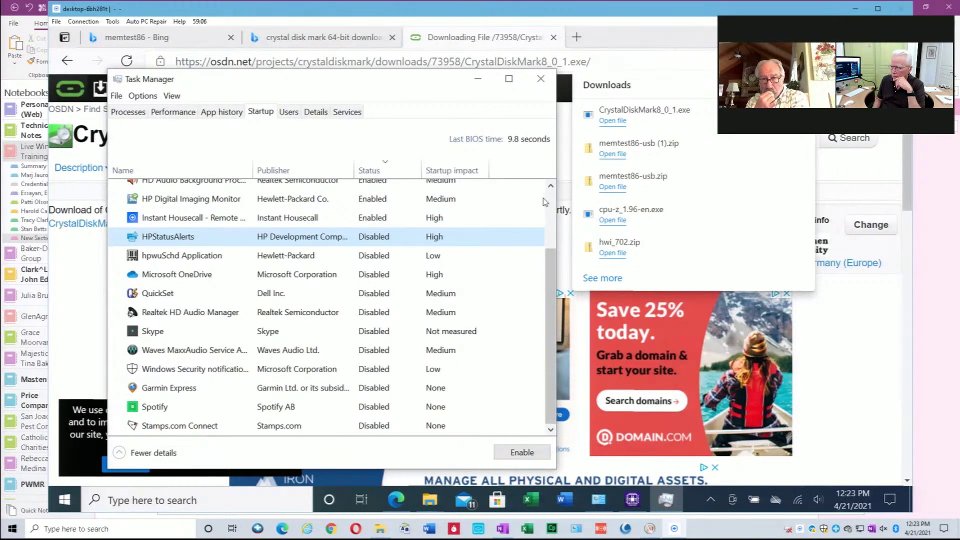
# Disable the HP Digital Imaging Monitor startup entry.
pyautogui.scroll(3, 551, 207)
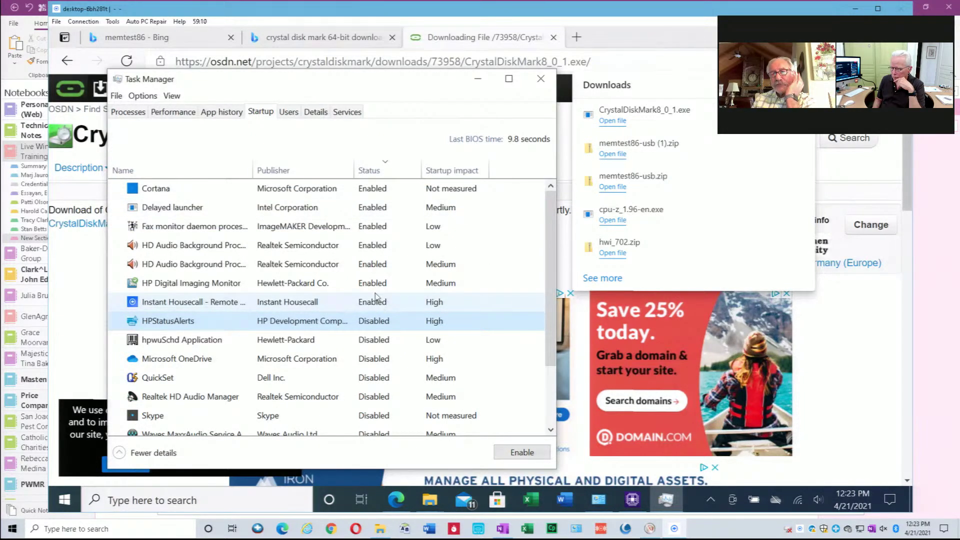
pyautogui.rightClick(377, 303)
pyautogui.click(374, 286)
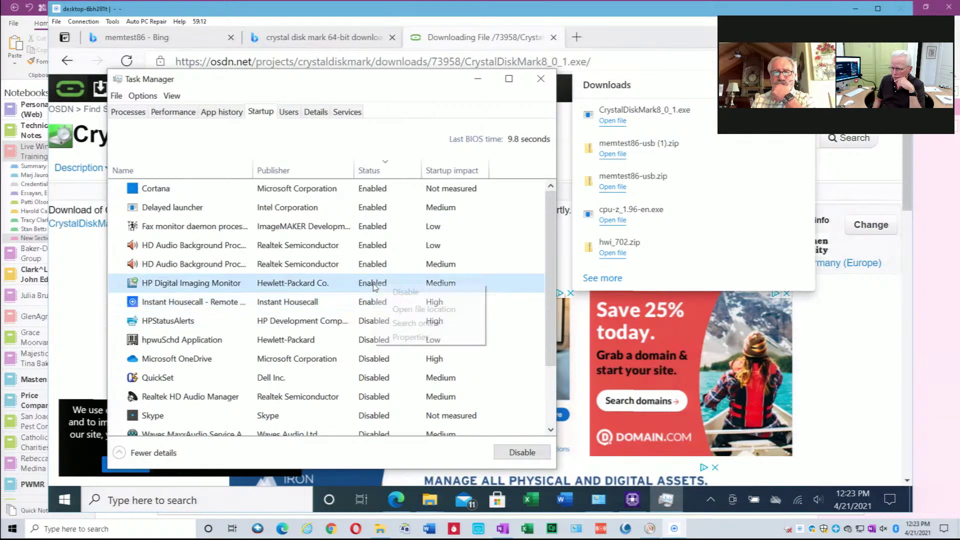
pyautogui.rightClick(375, 283)
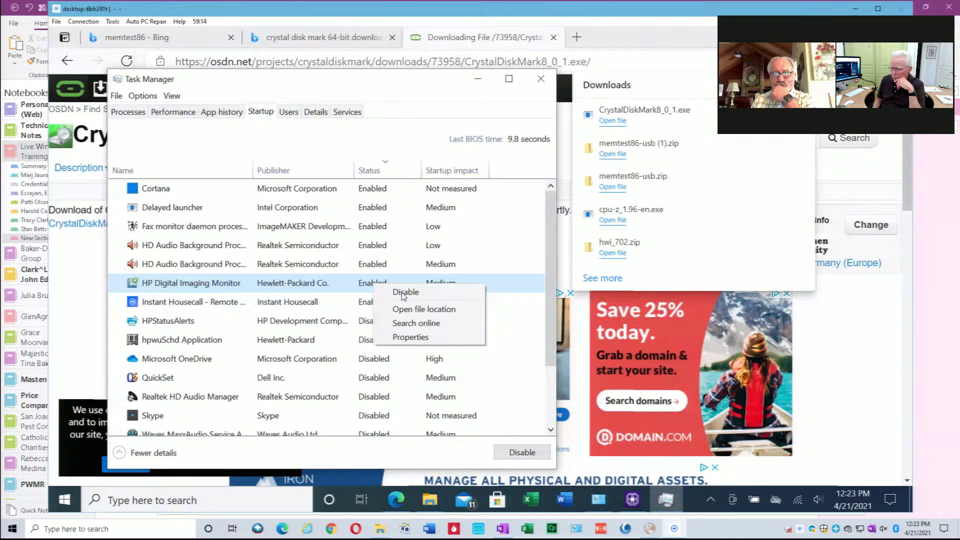
pyautogui.click(405, 293)
# Disable both Realtek HD Audio Background Process startup entries.
pyautogui.click(371, 271)
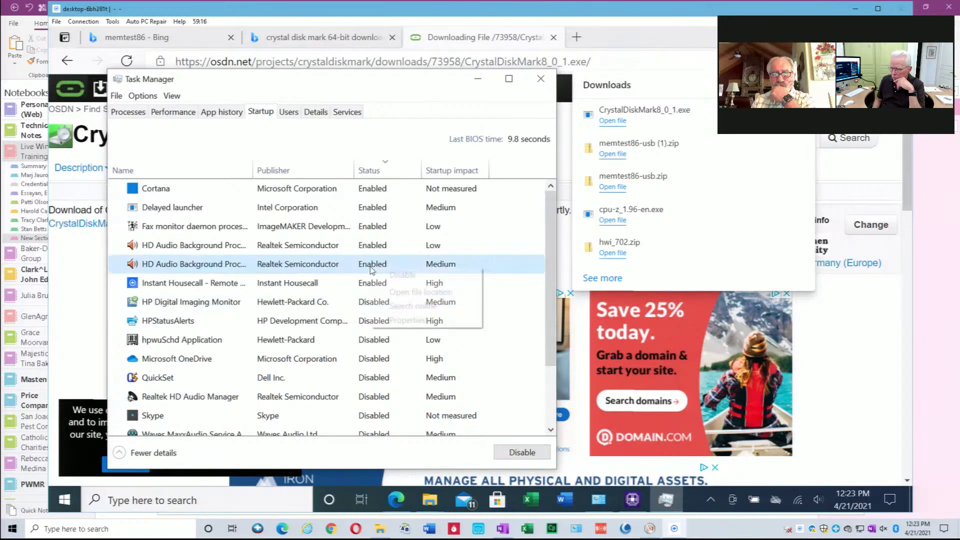
pyautogui.rightClick(371, 268)
pyautogui.click(403, 276)
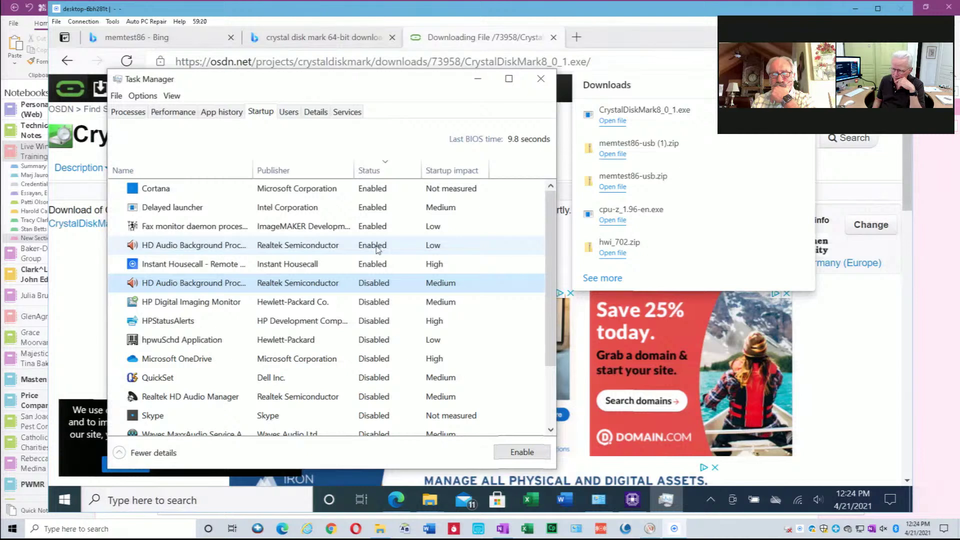
pyautogui.rightClick(377, 250)
pyautogui.click(393, 251)
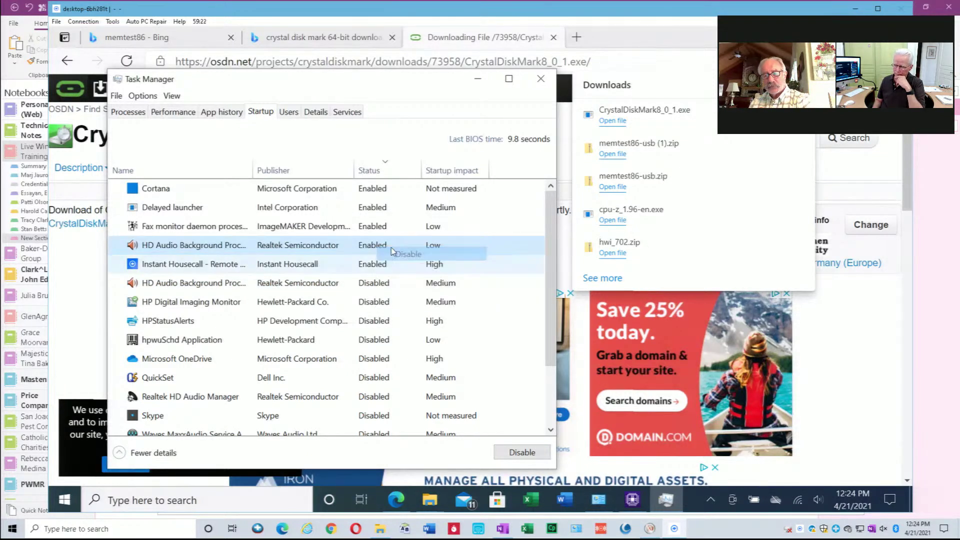
# Disable the Fax monitor daemon process, Intel Delayed launcher and Cortana startup entries.
pyautogui.rightClick(372, 228)
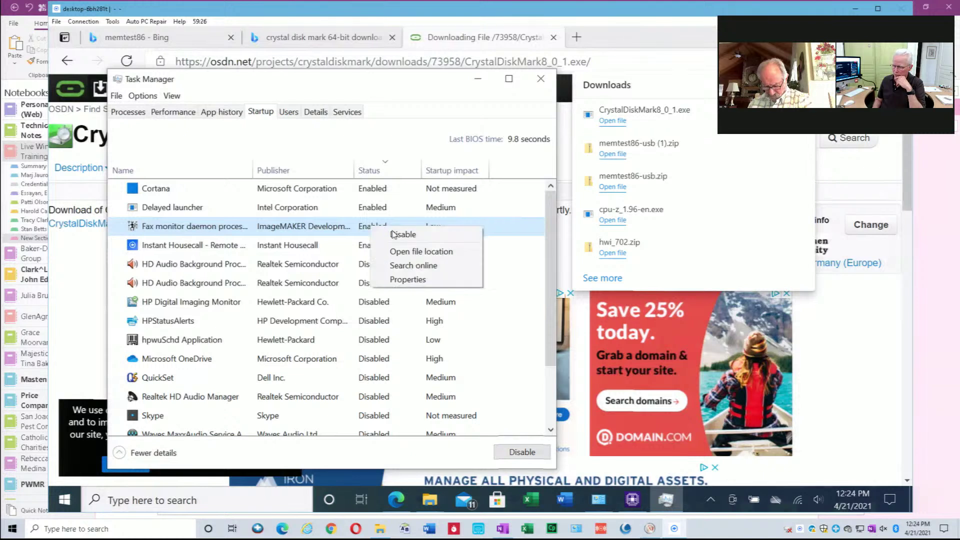
pyautogui.click(383, 232)
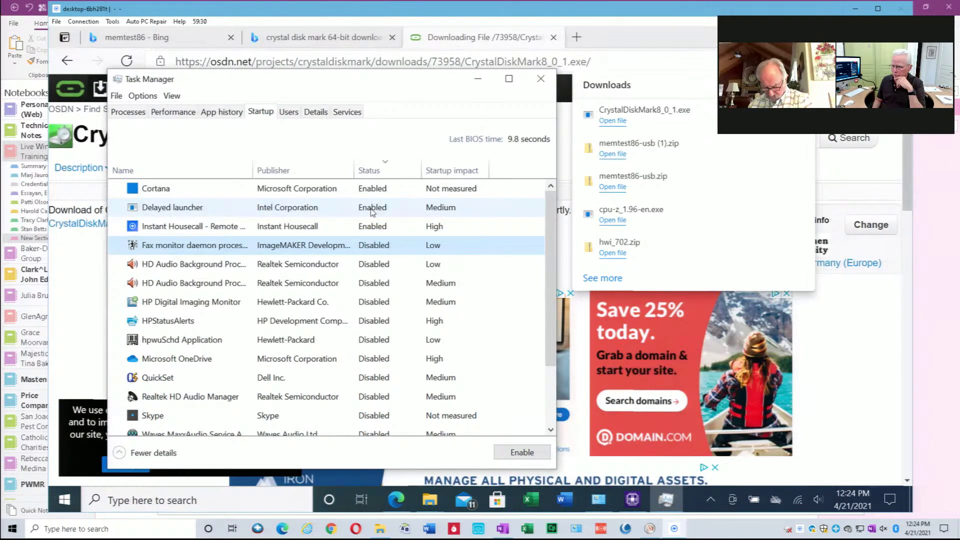
pyautogui.rightClick(372, 212)
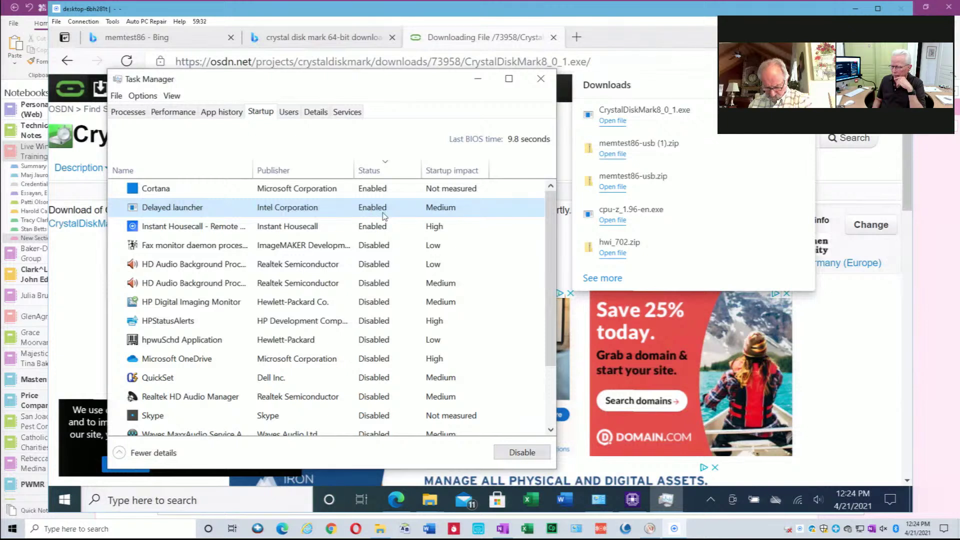
pyautogui.click(386, 216)
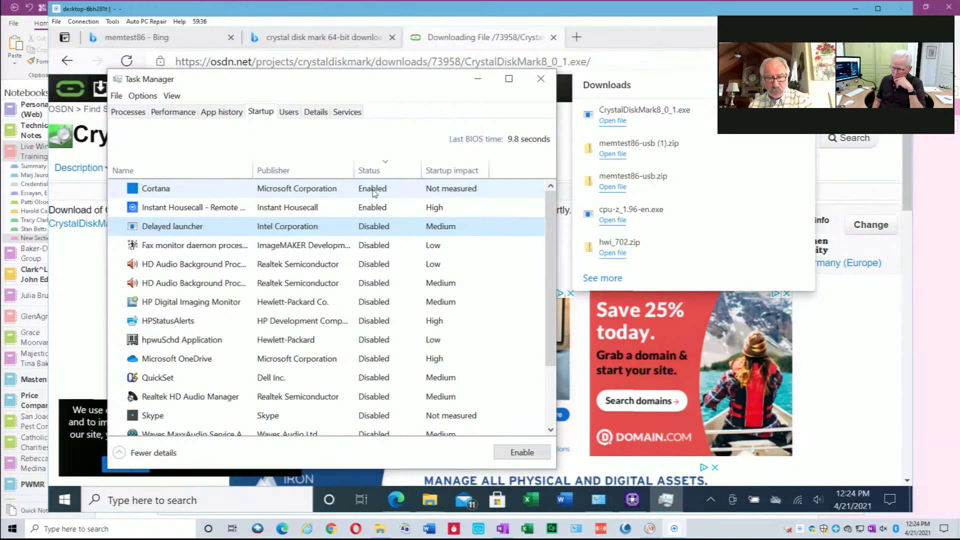
pyautogui.rightClick(374, 193)
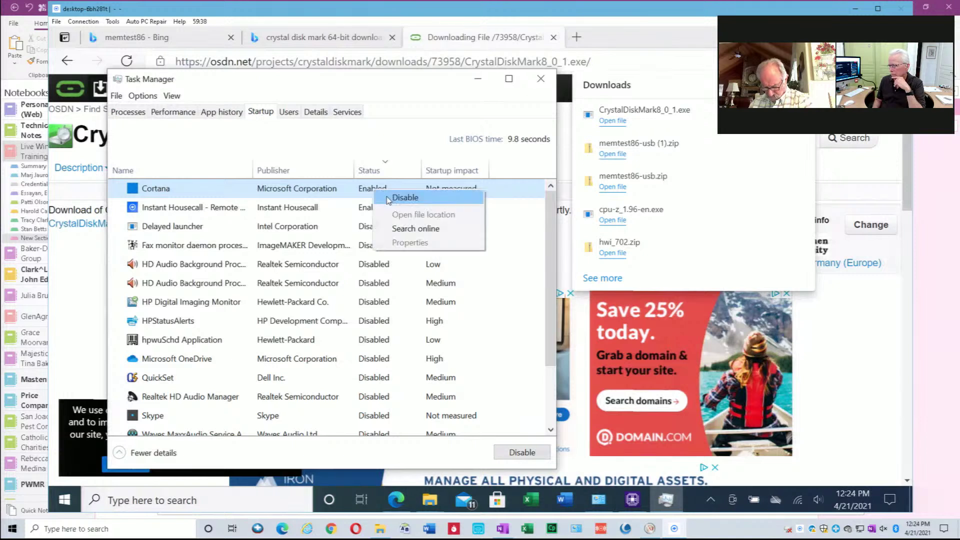
pyautogui.click(392, 199)
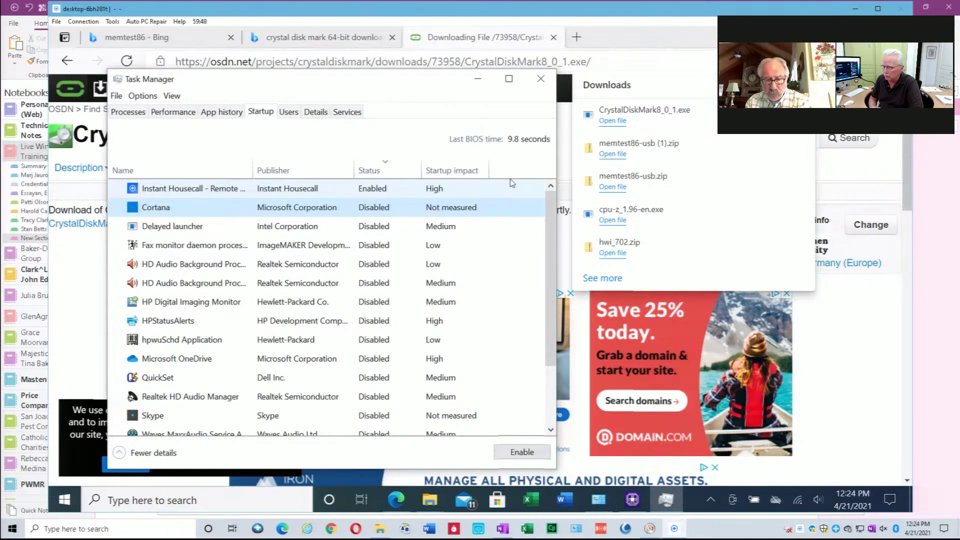
# Close Task Manager and CPU-Z, and restart the remote PC with a standard reboot that reconnects the session.
pyautogui.click(540, 78)
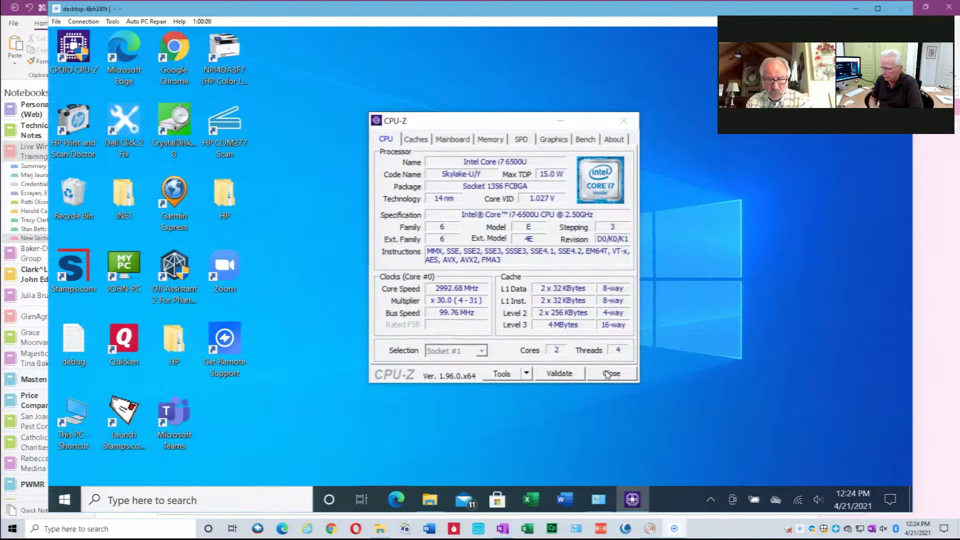
pyautogui.click(610, 374)
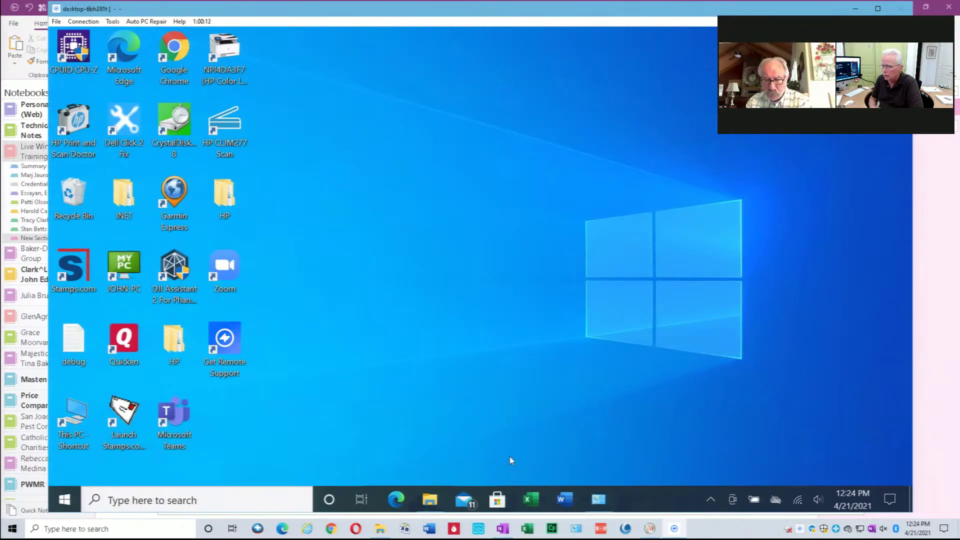
pyautogui.click(83, 23)
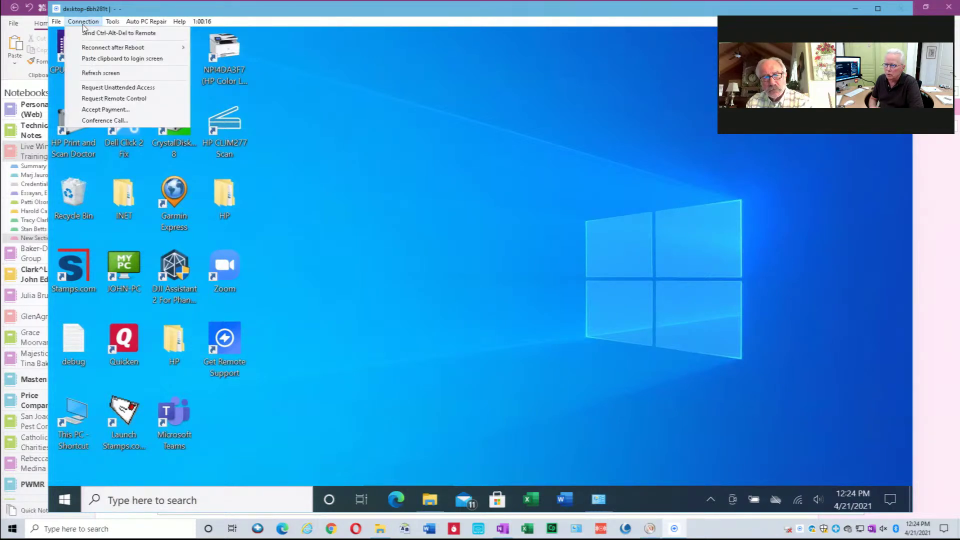
pyautogui.moveTo(104, 48)
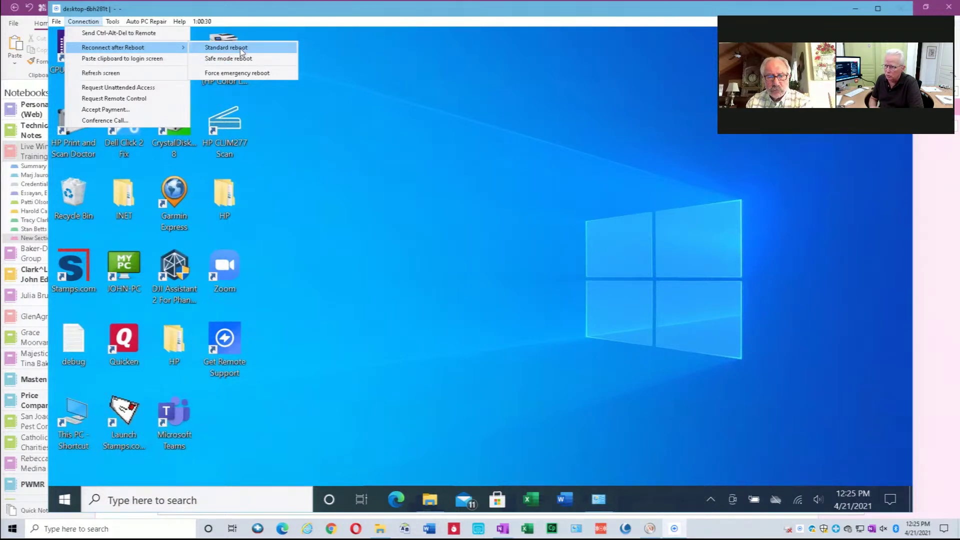
pyautogui.click(241, 50)
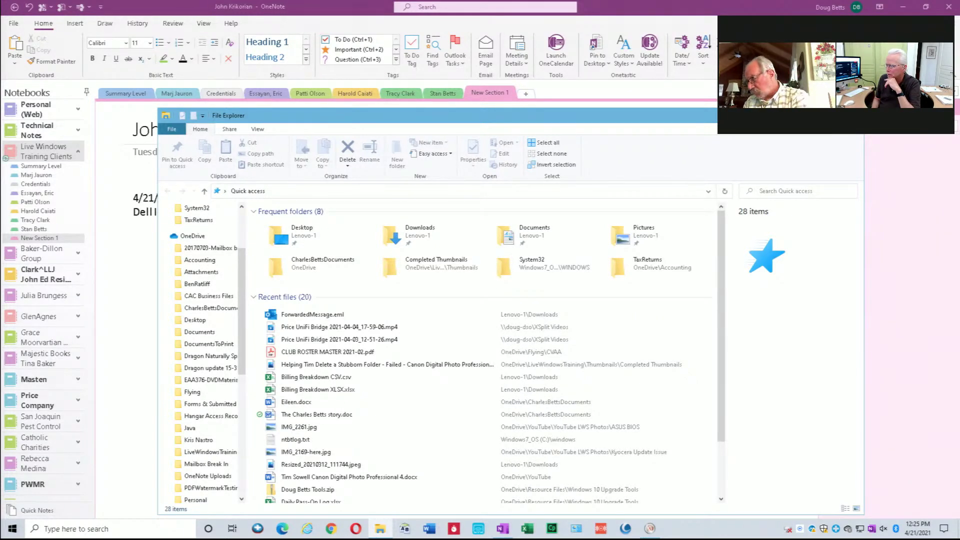
# Close the local File Explorer window and add the line "Slugishness" below the Dell Inspiron model in the OneNote client note.
pyautogui.hotkey('alt', 'F4')
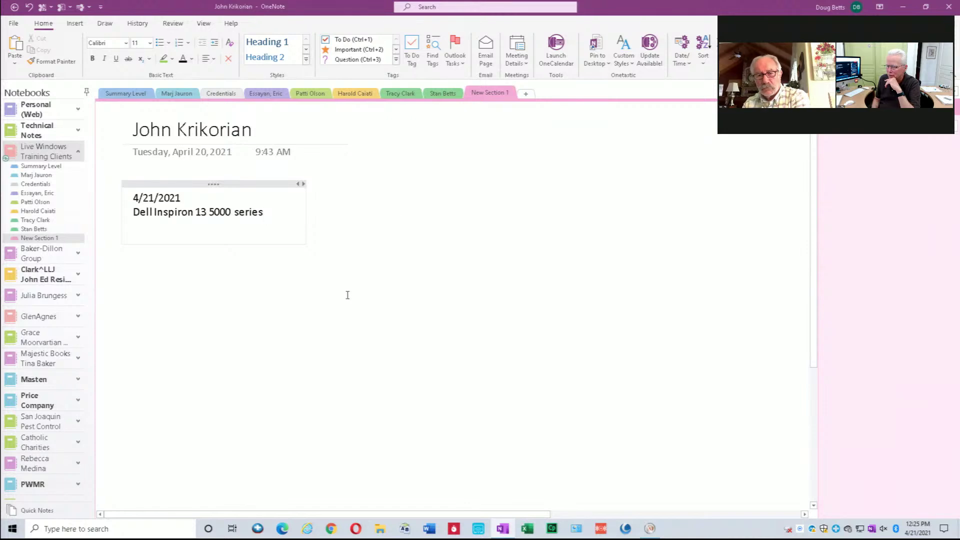
pyautogui.press('Return')
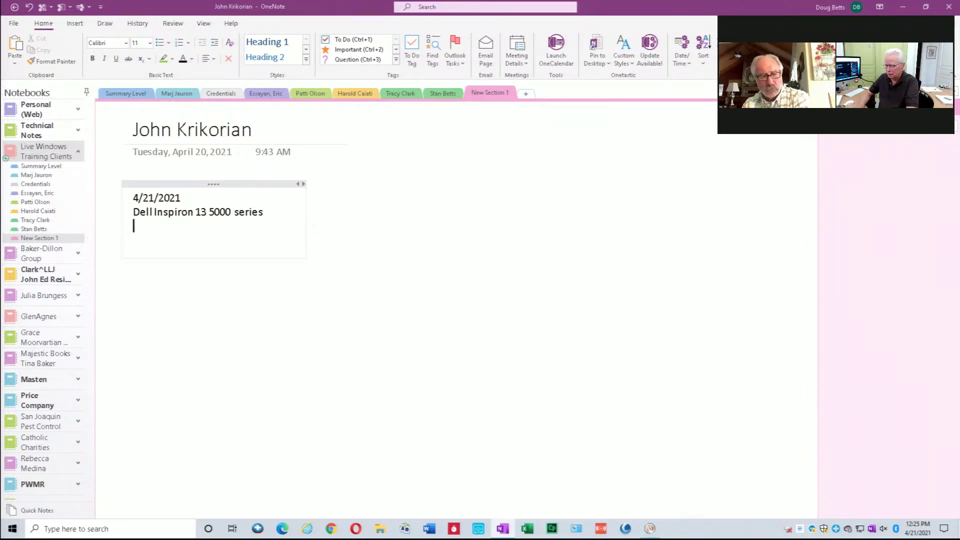
pyautogui.write('Slug')
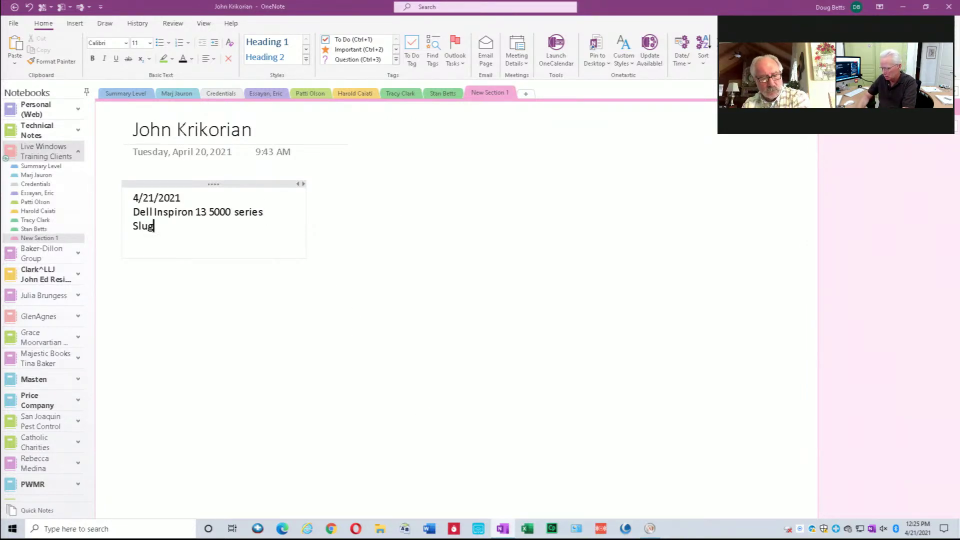
pyautogui.write('ishness')
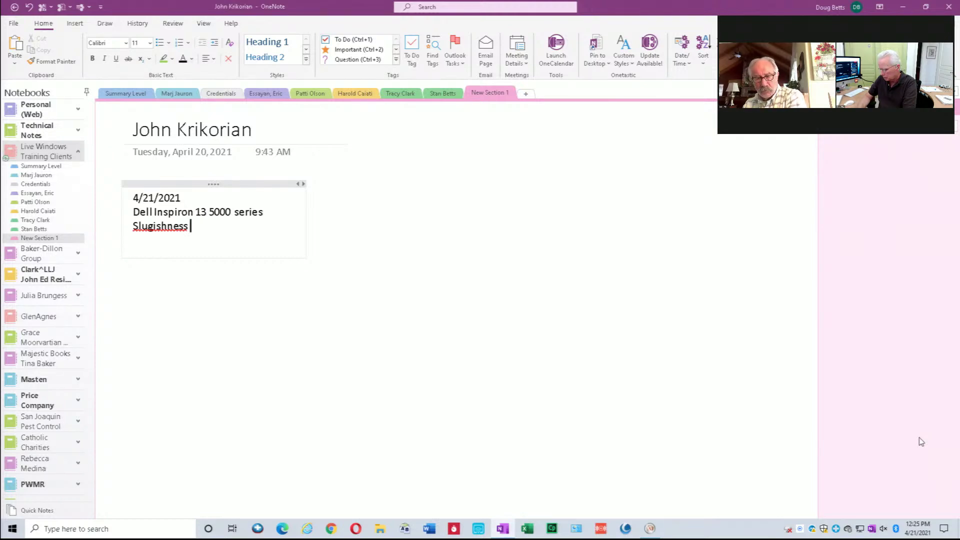
pyautogui.write('search field')
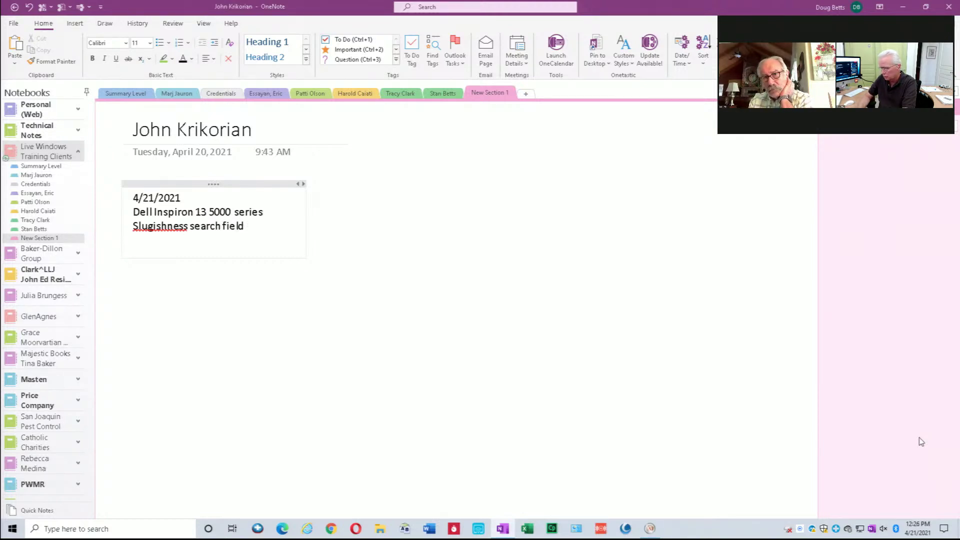
pyautogui.write(' type let')
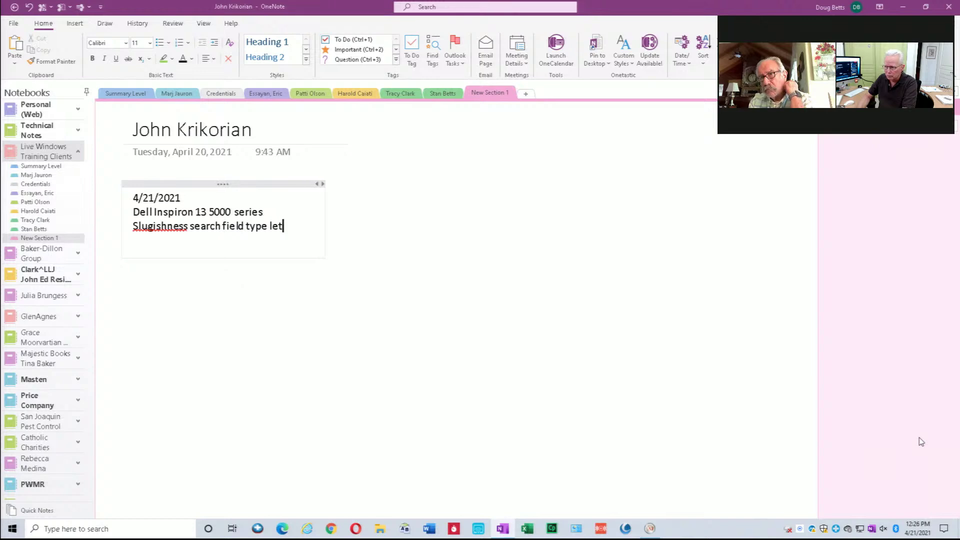
pyautogui.write('ters')
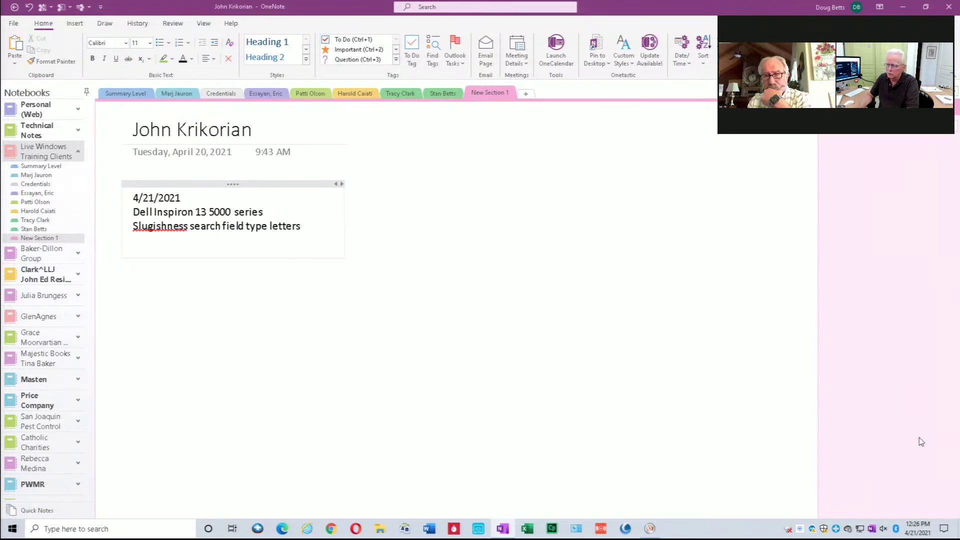
pyautogui.hotkey('ctrl', 'shift', 'Left')
pyautogui.hotkey('ctrl', 'shift', 'Left')
pyautogui.hotkey('ctrl', 'shift', 'Left')
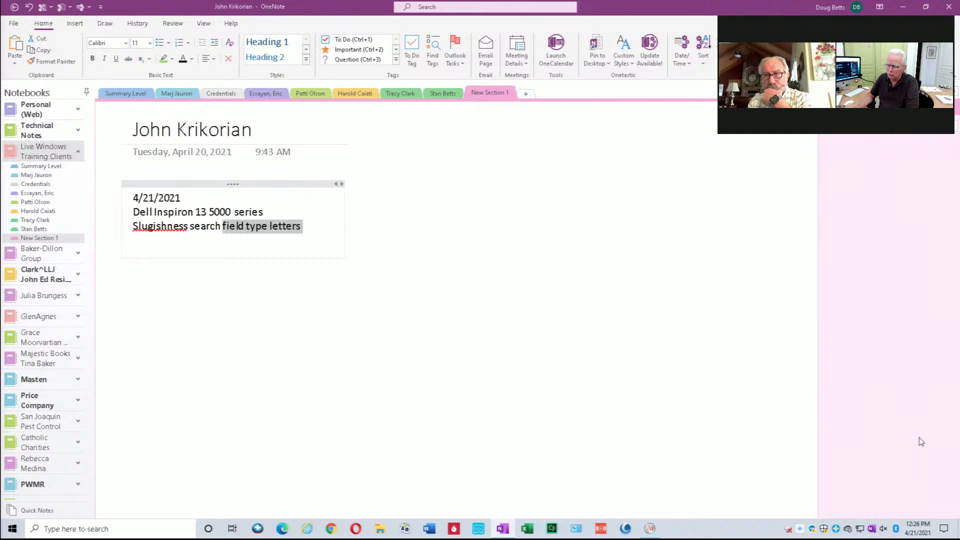
pyautogui.hotkey('ctrl', 'shift', 'Left')
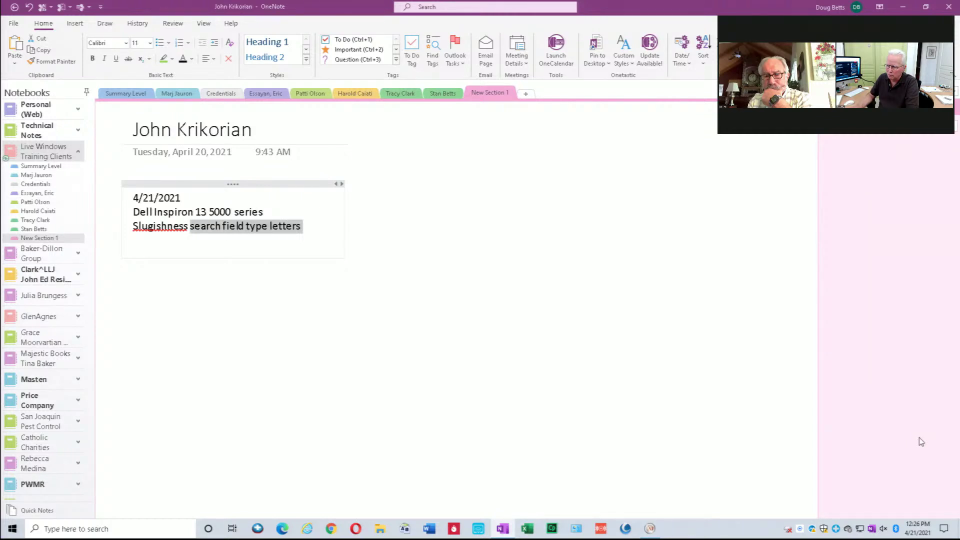
pyautogui.press('Delete')
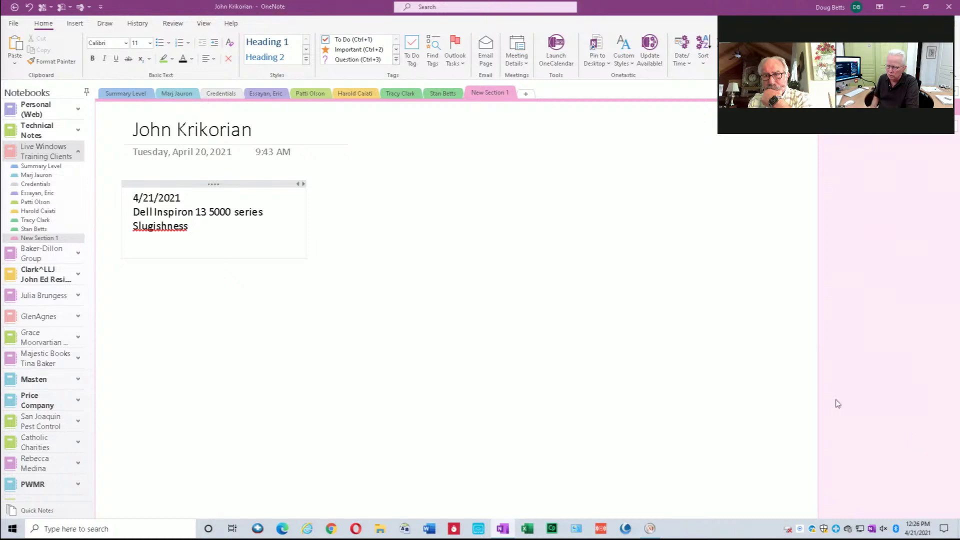
# Correct the misspelled last line of the note to "Sluggishness".
pyautogui.rightClick(175, 225)
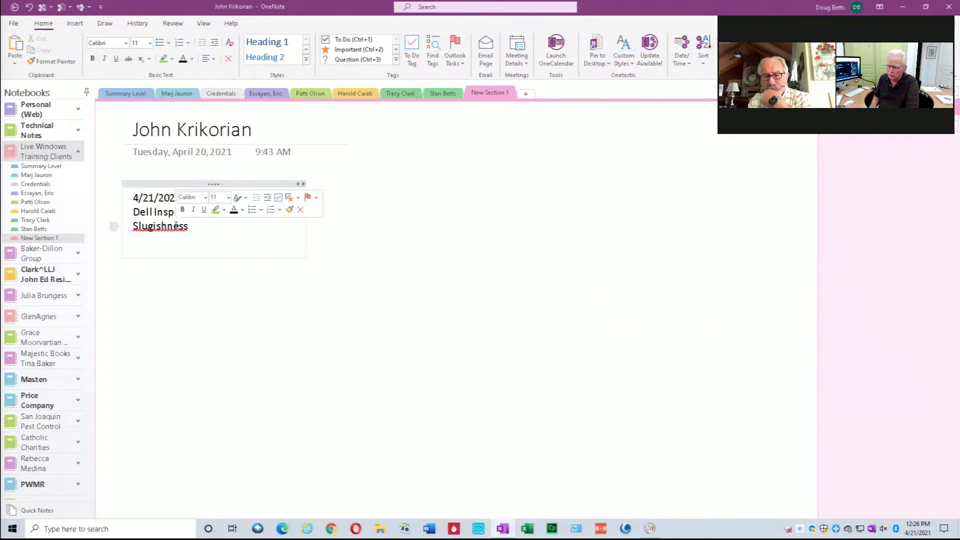
pyautogui.click(188, 233)
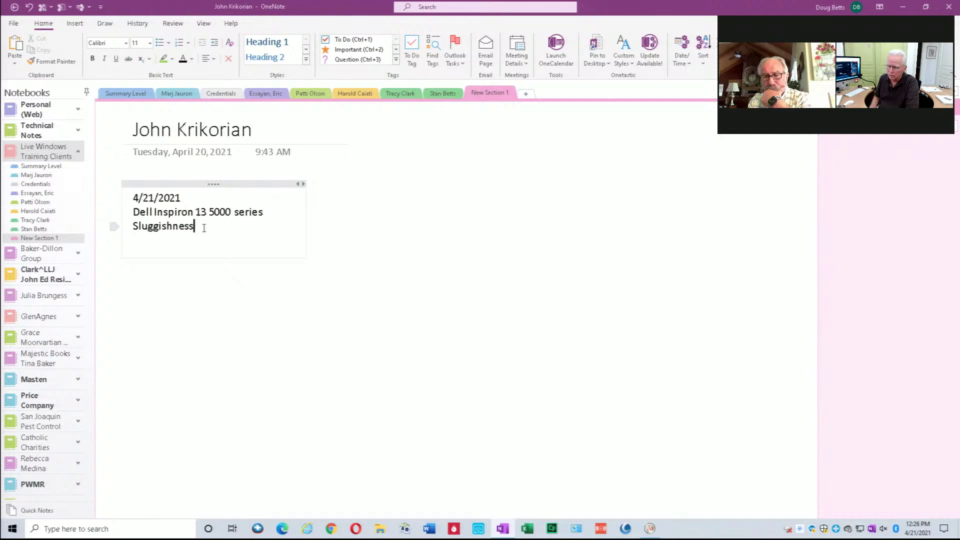
# Add the line "Slowness of desktop icons to populate an fill in" below "Sluggishness" in the OneNote client note.
pyautogui.press('Return')
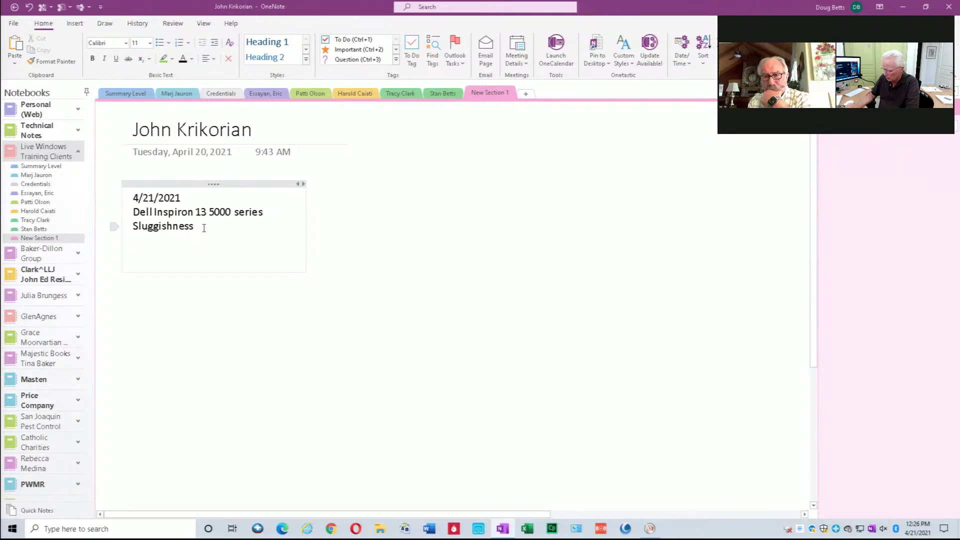
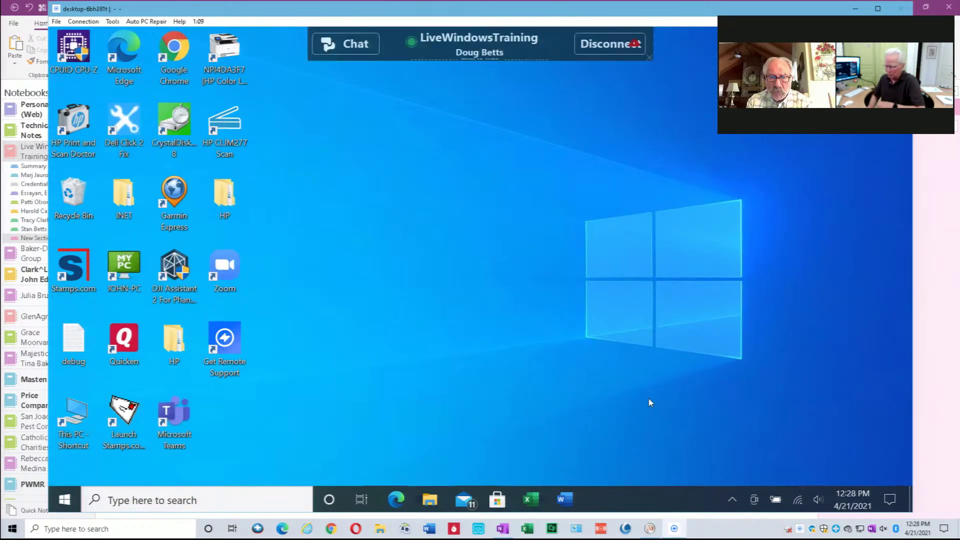
pyautogui.click(503, 529)
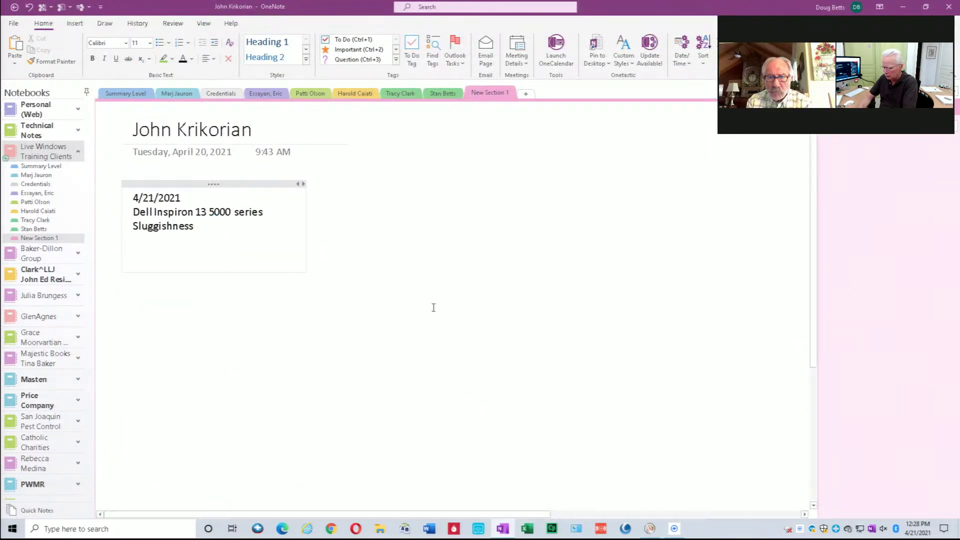
pyautogui.write('slowne')
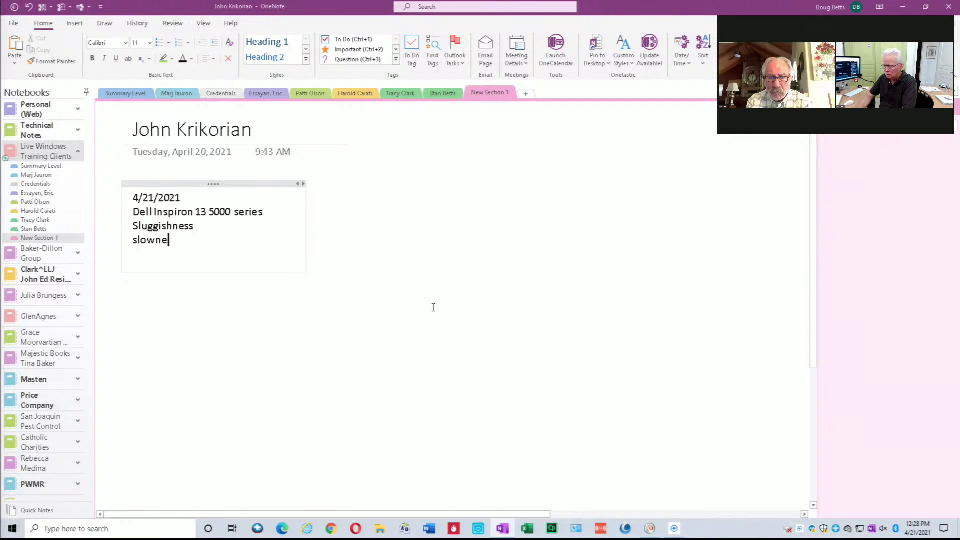
pyautogui.write('ss of deskto')
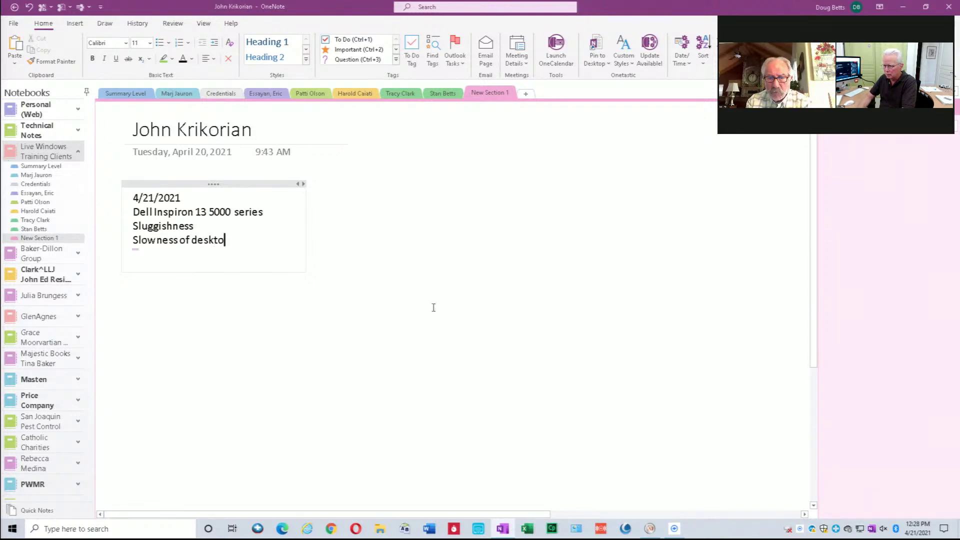
pyautogui.write('p icons to')
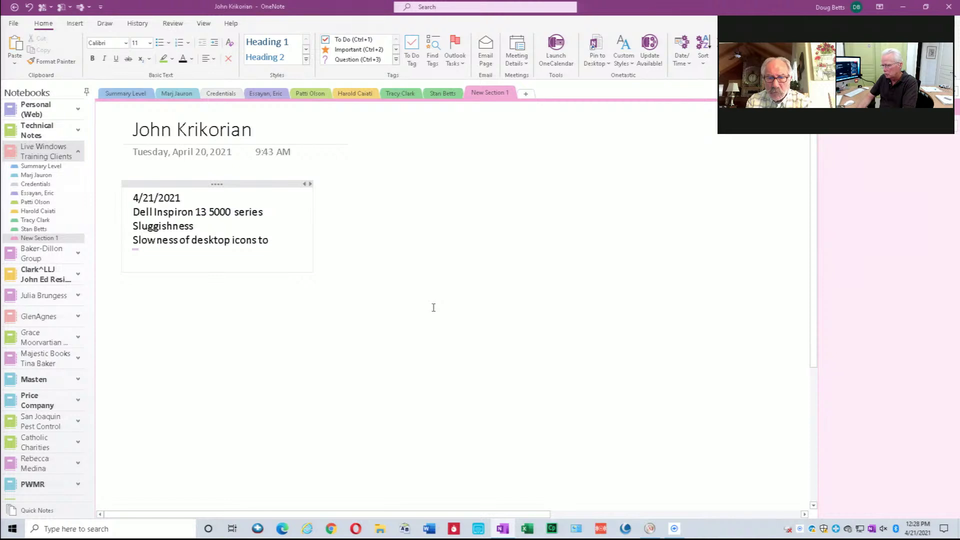
pyautogui.write(' populate ')
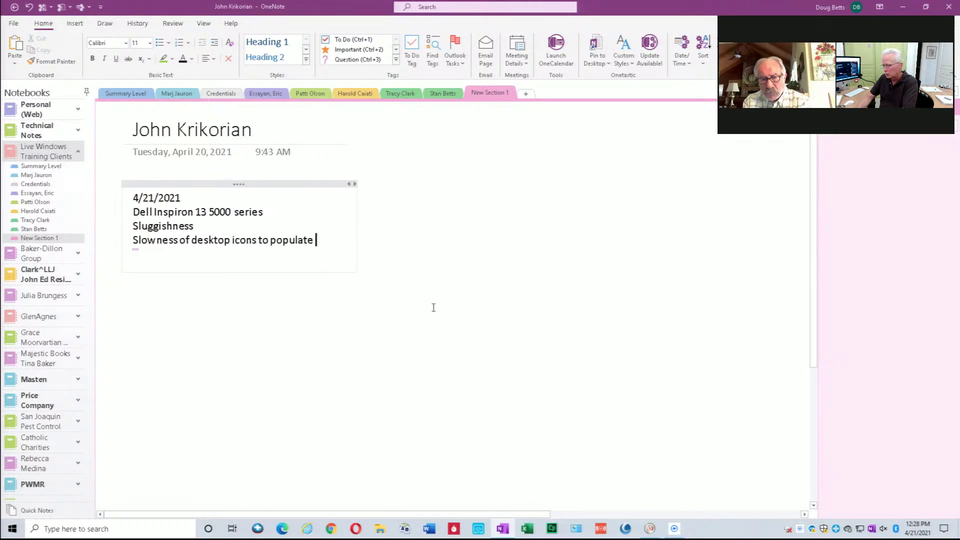
pyautogui.write('an fill in')
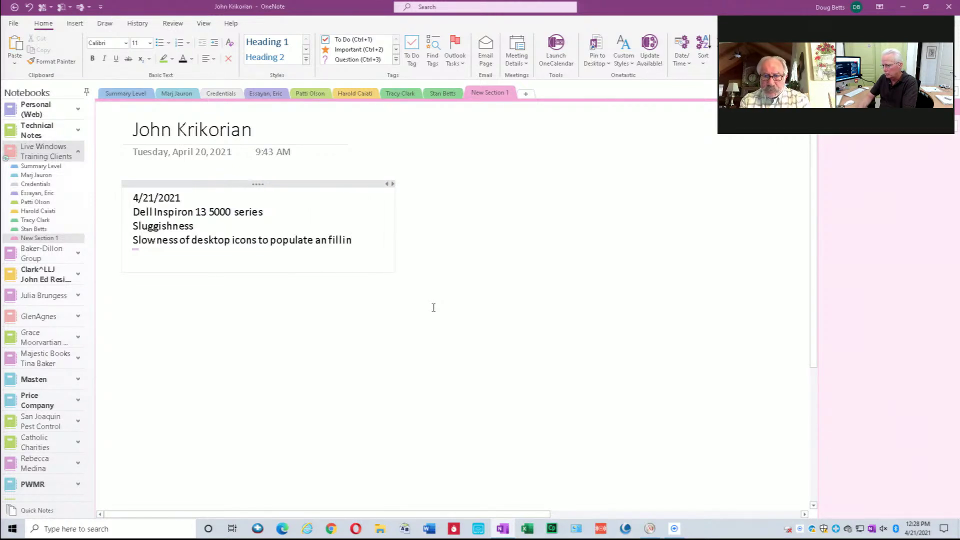
pyautogui.press('Return')
pyautogui.press('Up')
pyautogui.press('End')
pyautogui.press('Left')
pyautogui.press('Left')
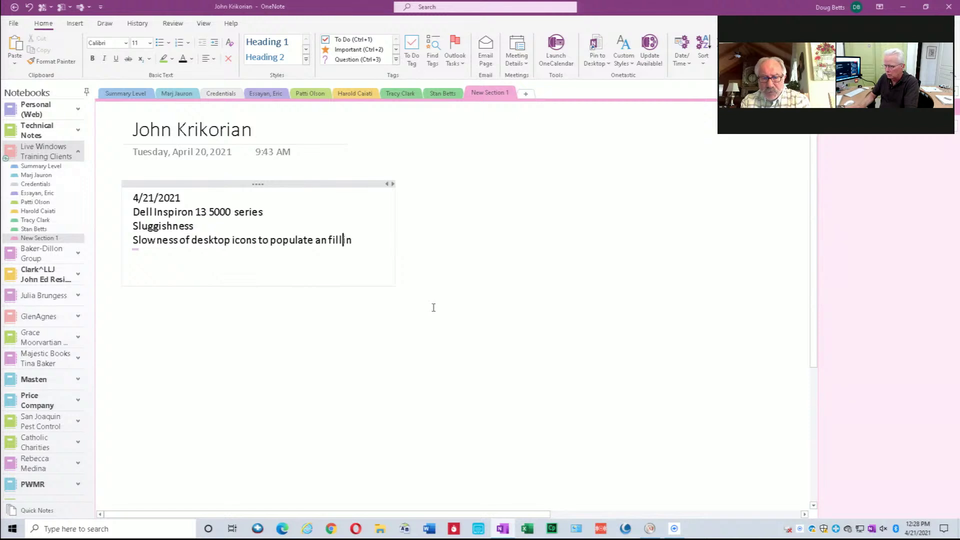
pyautogui.press('Down')
# Switch back to the remote session and check the hidden system tray icons on the remote PC.
pyautogui.hotkey('alt', 'Tab')
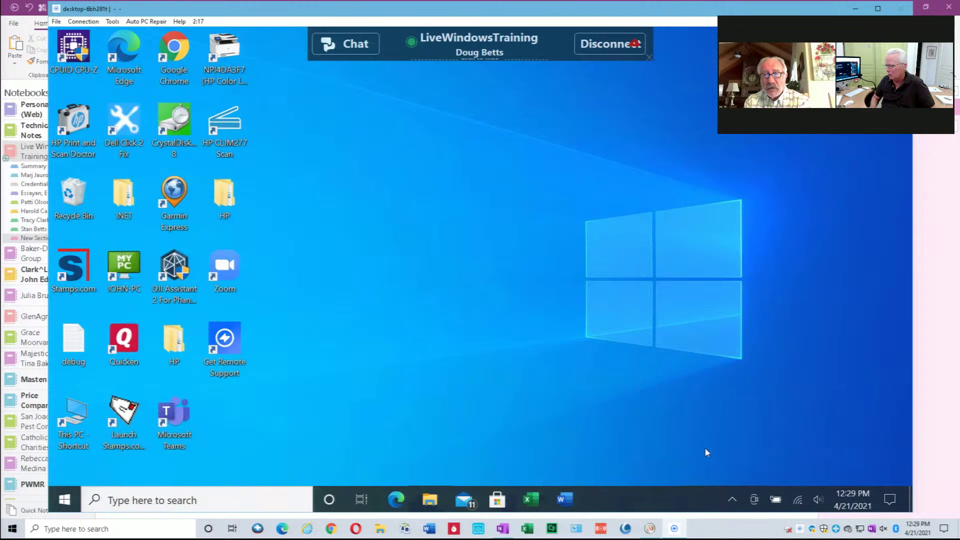
pyautogui.click(735, 496)
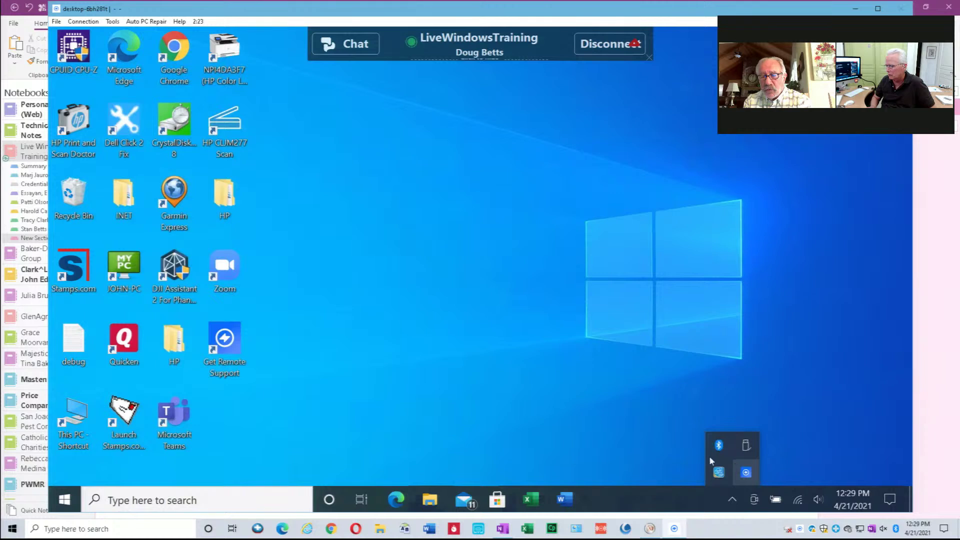
pyautogui.click(652, 370)
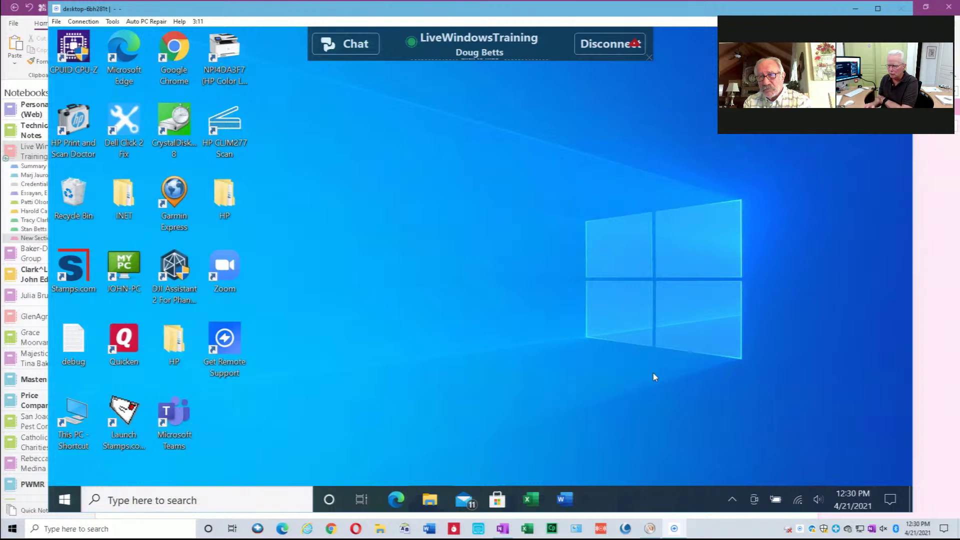
# Review the full list of startup programs and their status in the remote PC's Task Manager, and close it.
pyautogui.rightClick(679, 498)
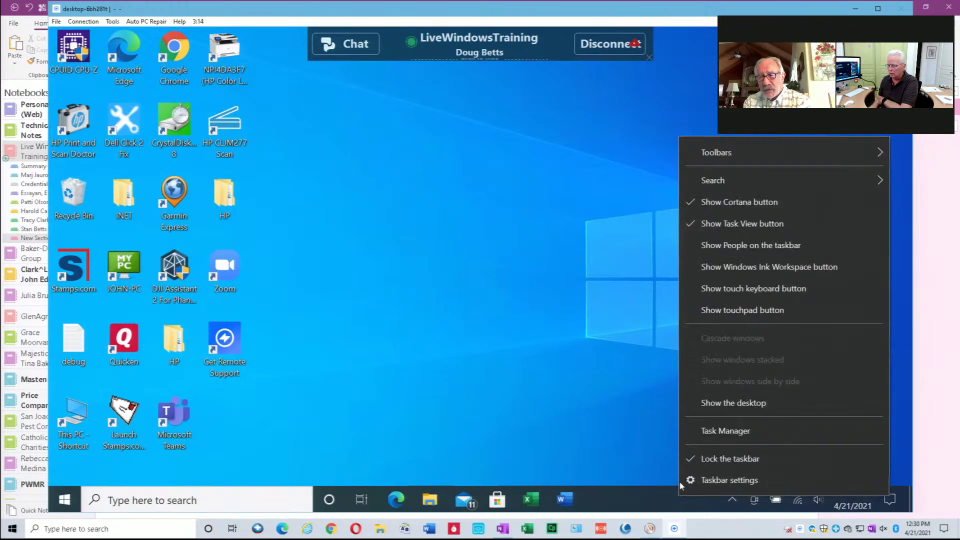
pyautogui.click(710, 431)
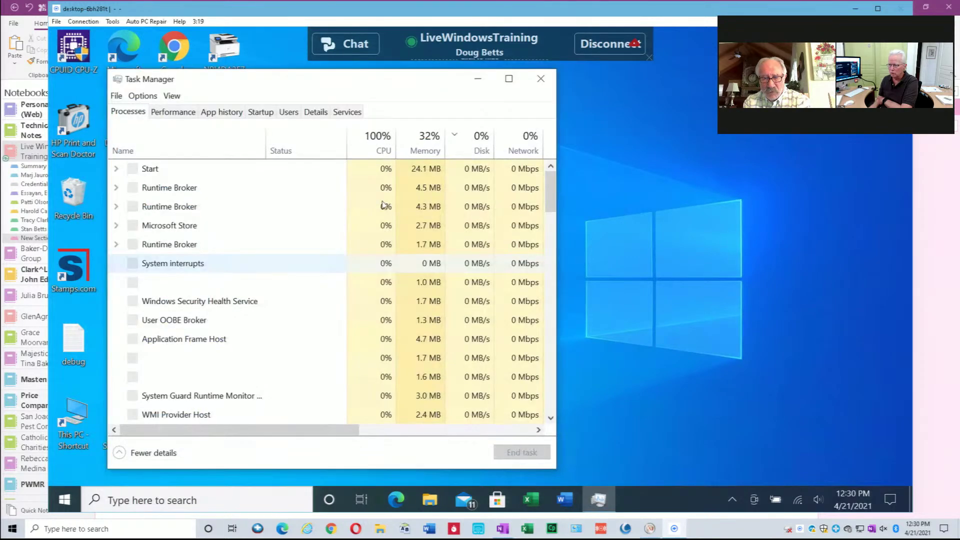
pyautogui.click(266, 114)
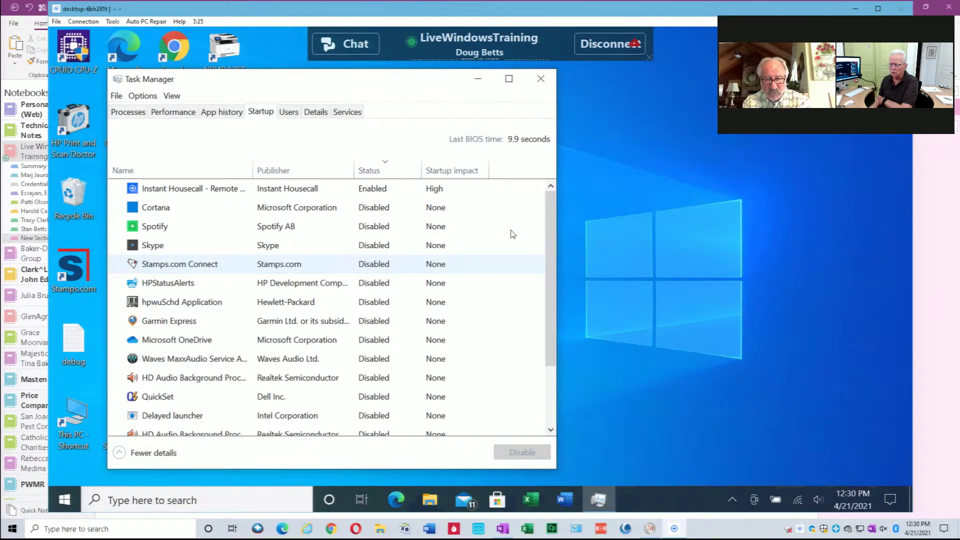
pyautogui.click(319, 227)
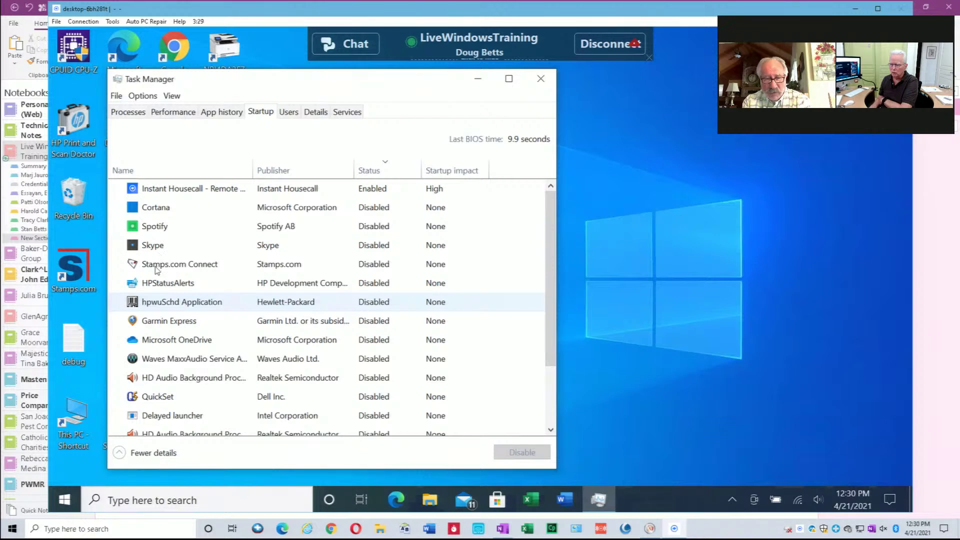
pyautogui.click(156, 283)
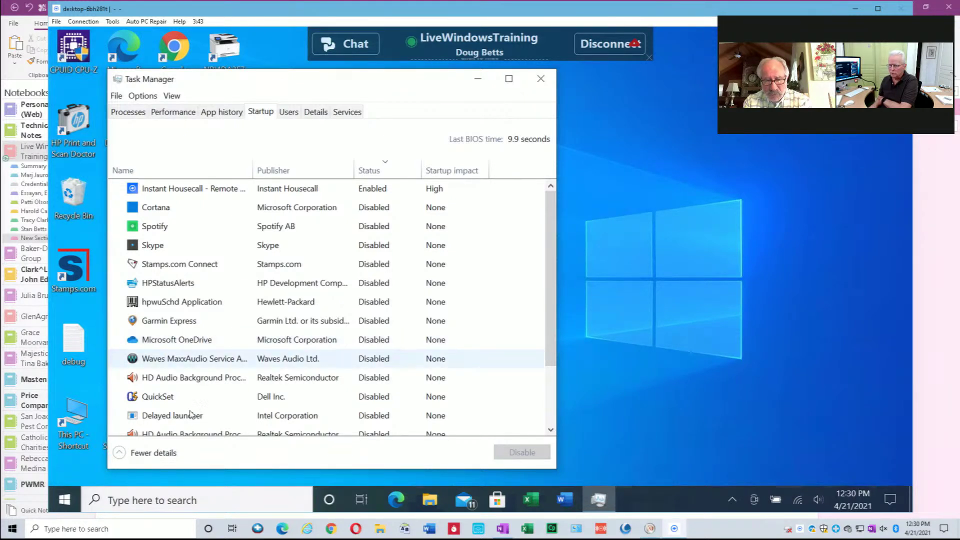
pyautogui.click(552, 421)
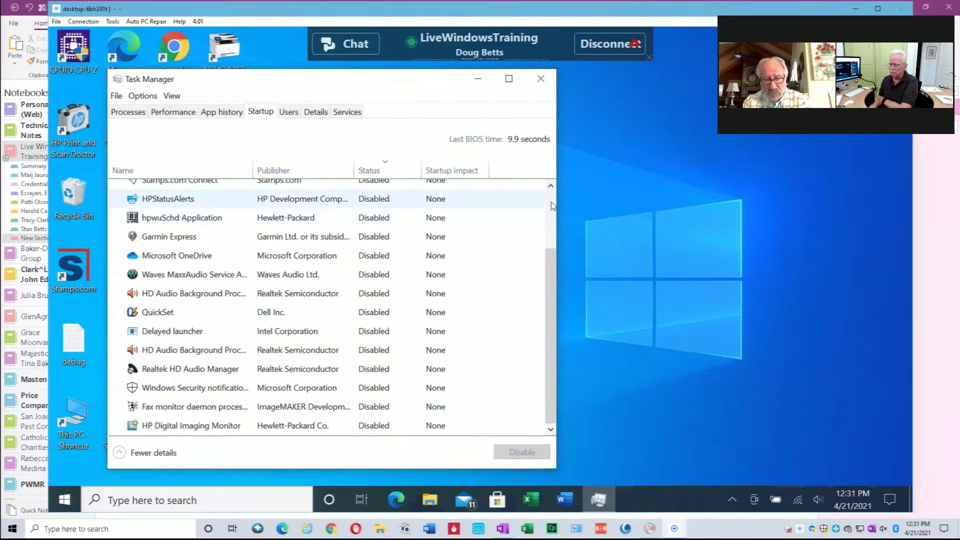
pyautogui.scroll(2, 551, 203)
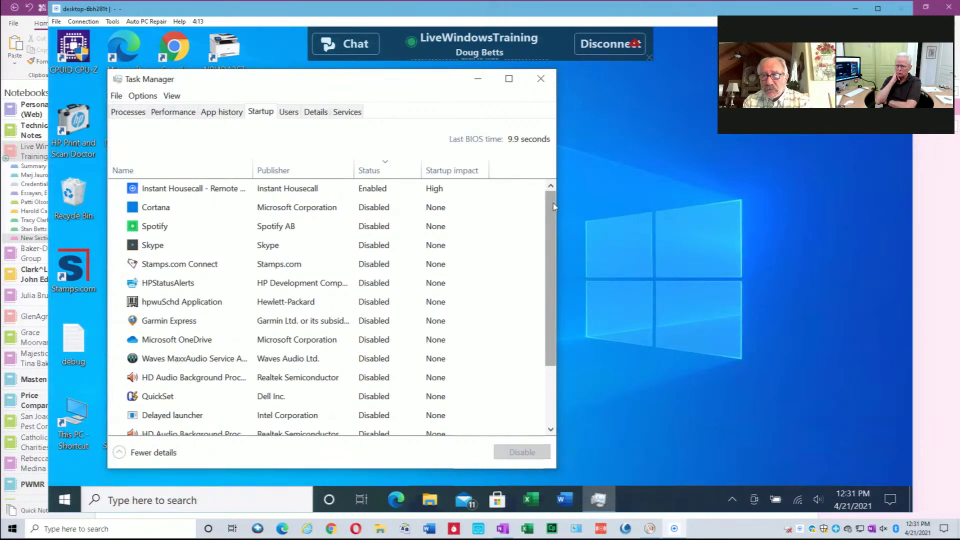
pyautogui.click(595, 186)
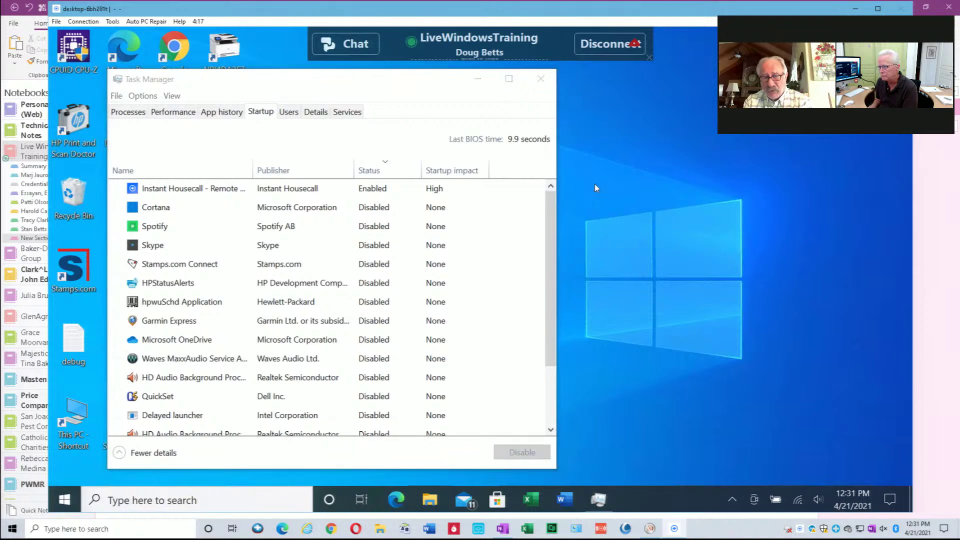
pyautogui.click(541, 81)
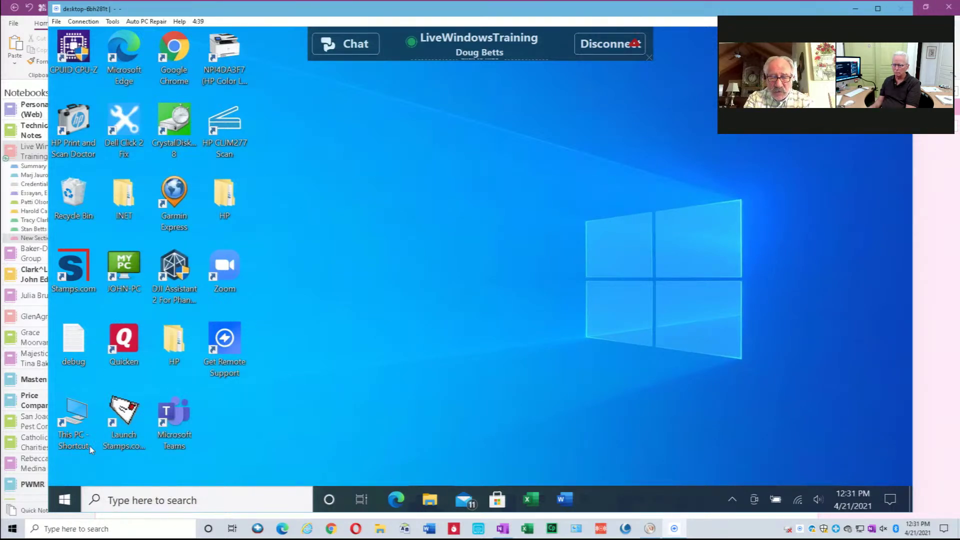
# Show the remote PC's Start menu with its shortcut list and power choices, and dismiss it without choosing any.
pyautogui.click(71, 500)
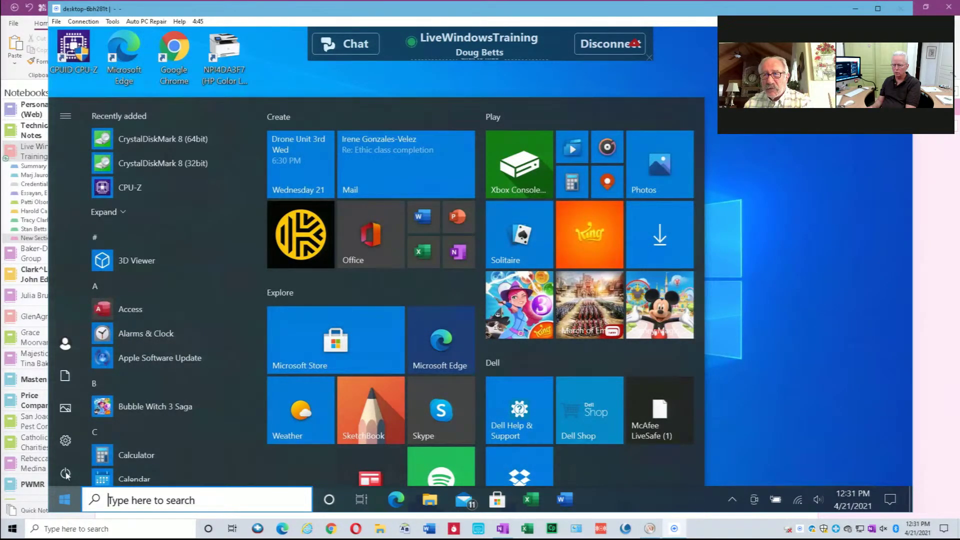
pyautogui.rightClick(64, 498)
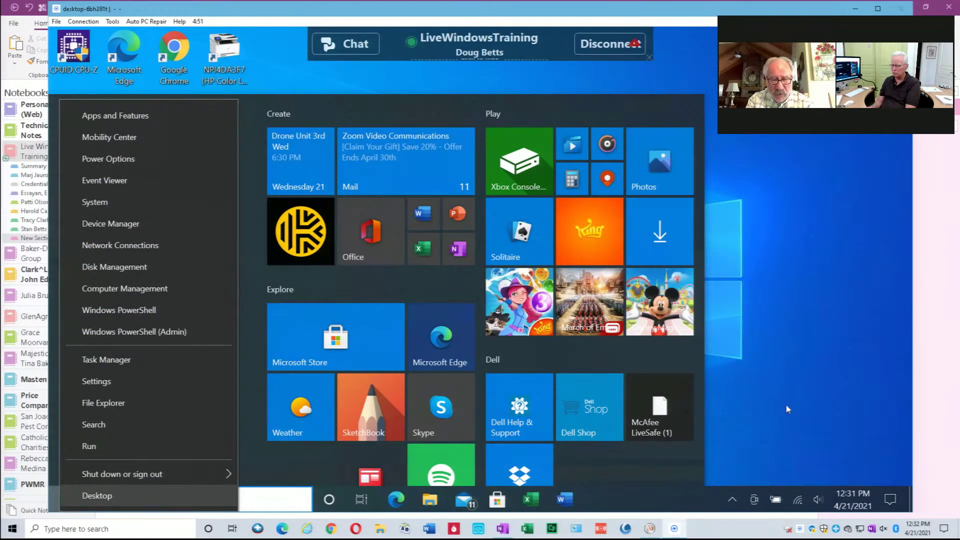
pyautogui.click(743, 405)
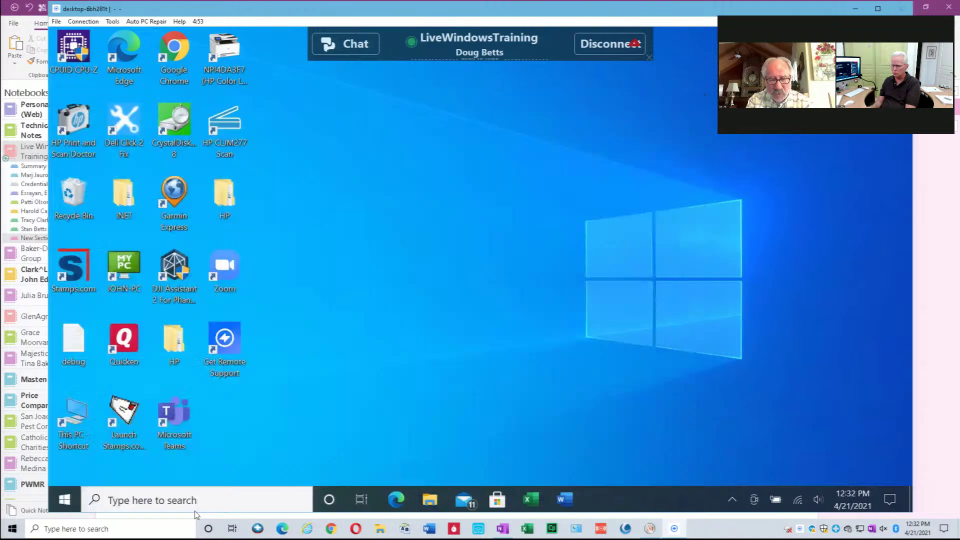
pyautogui.click(60, 502)
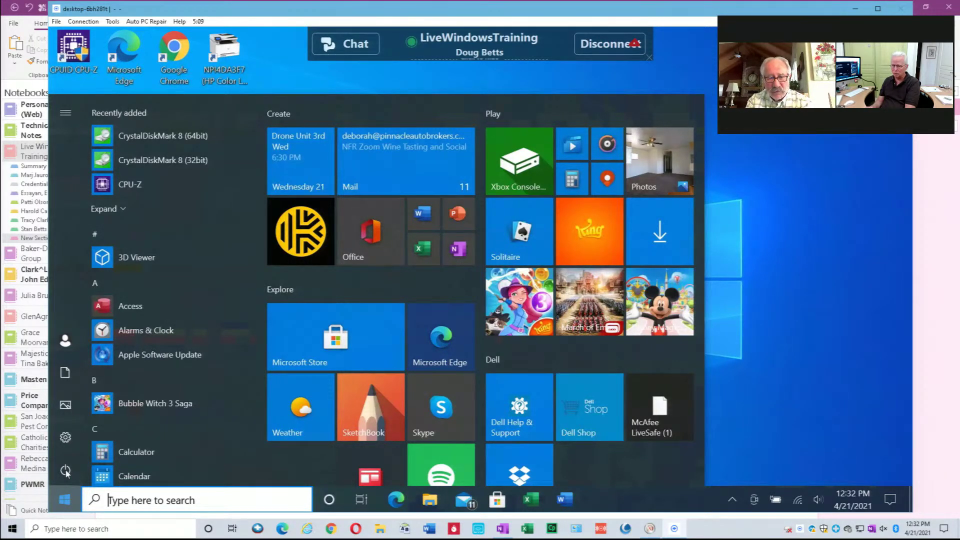
pyautogui.click(66, 470)
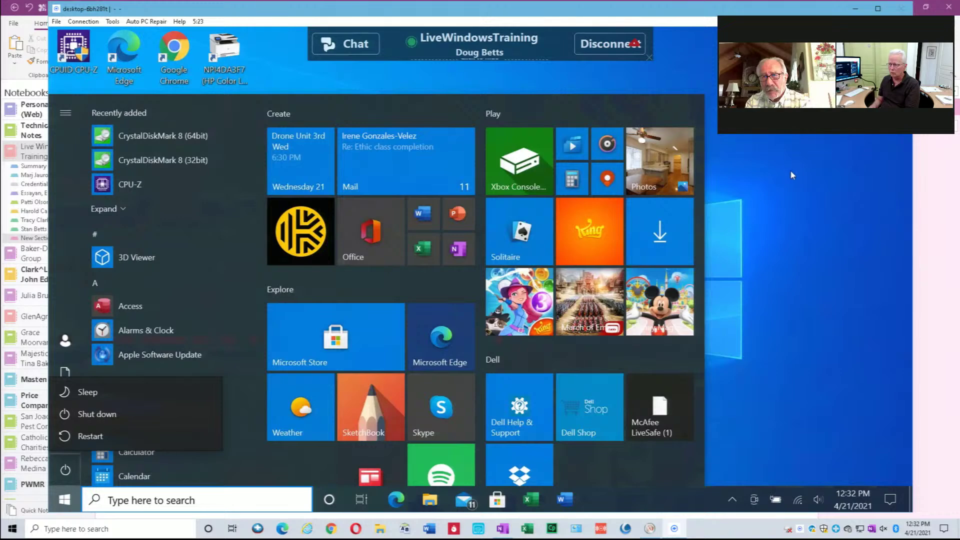
pyautogui.click(783, 190)
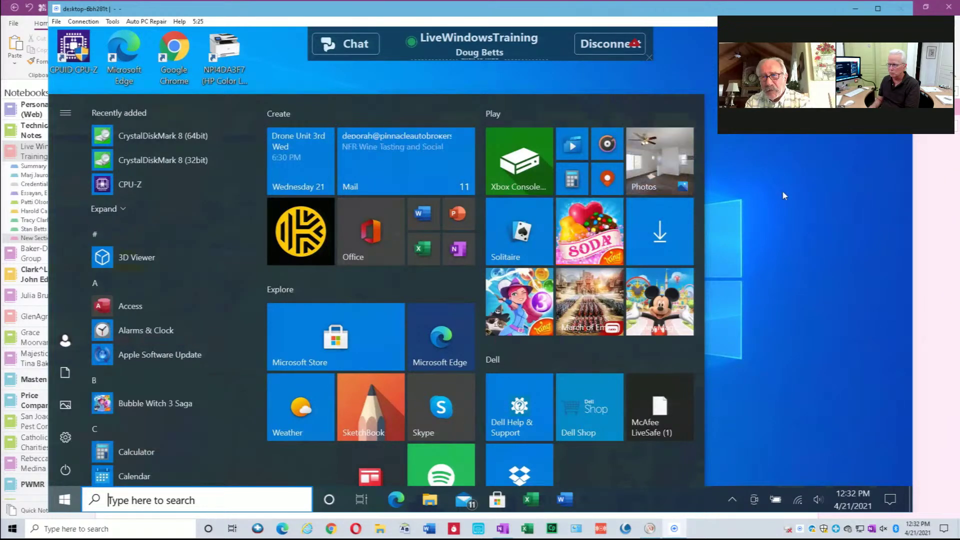
pyautogui.click(782, 190)
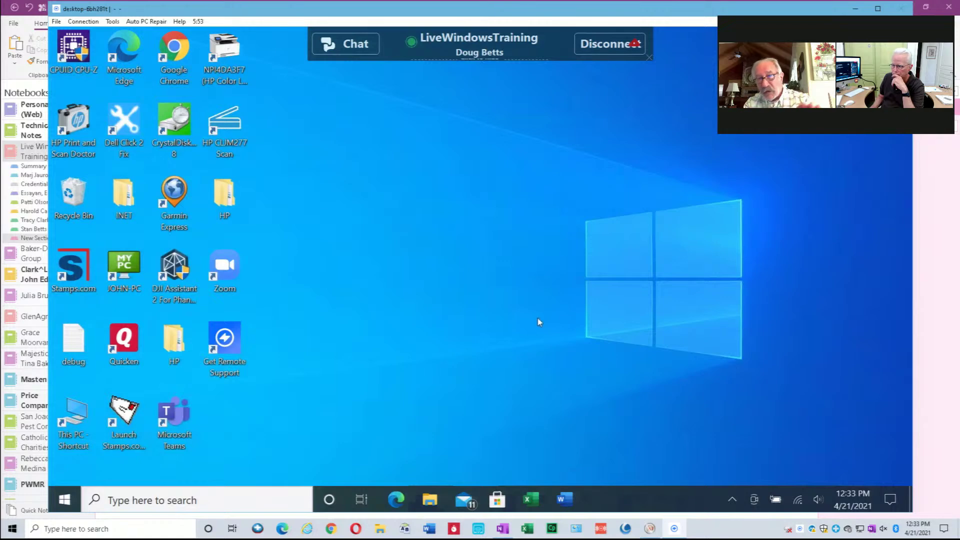
# Disconnect the remote session and start timing in the local Stopwatch Free app.
pyautogui.click(453, 529)
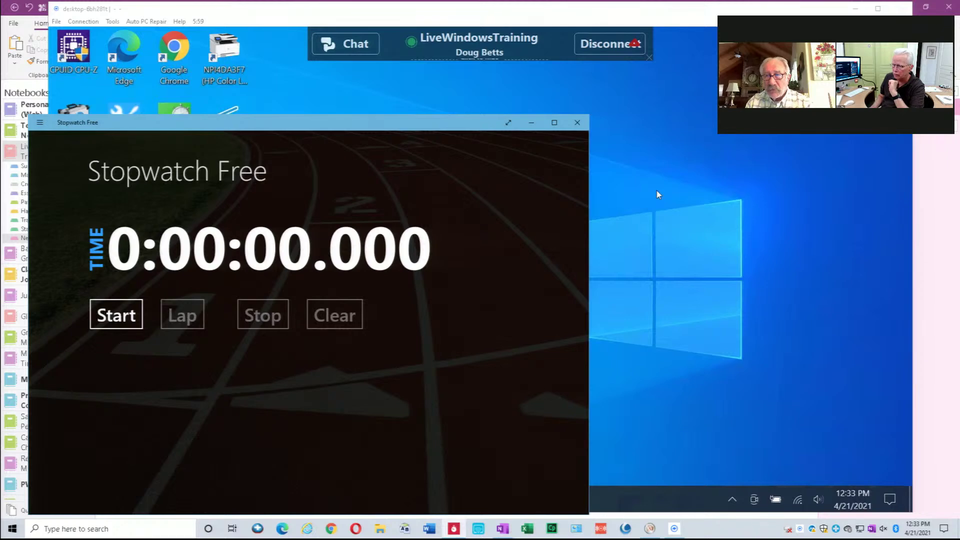
pyautogui.click(612, 44)
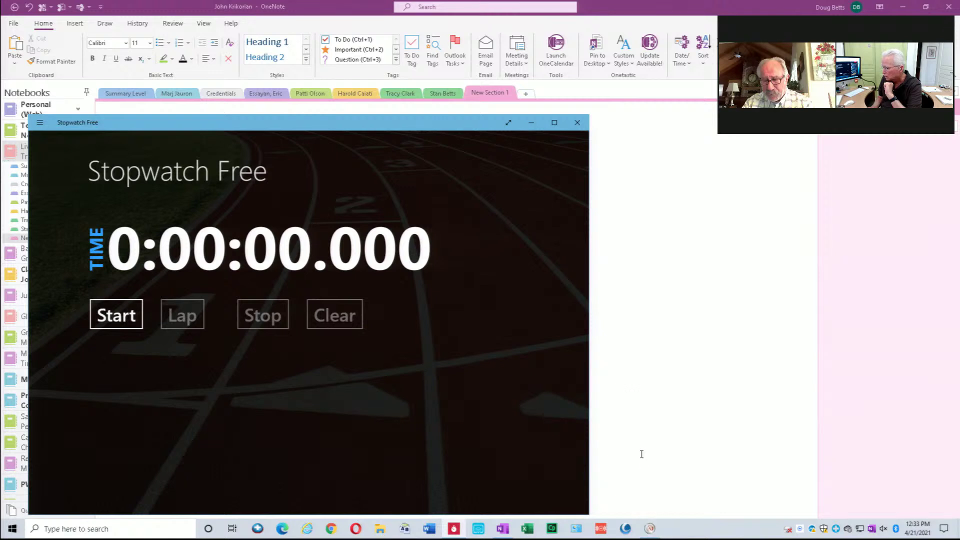
pyautogui.moveTo(365, 130); pyautogui.dragTo(481, 144)
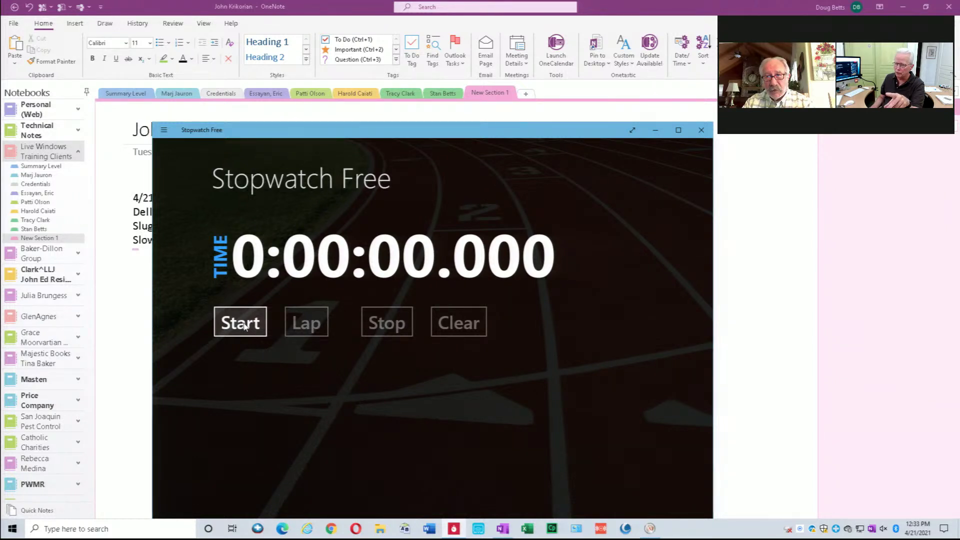
pyautogui.click(245, 326)
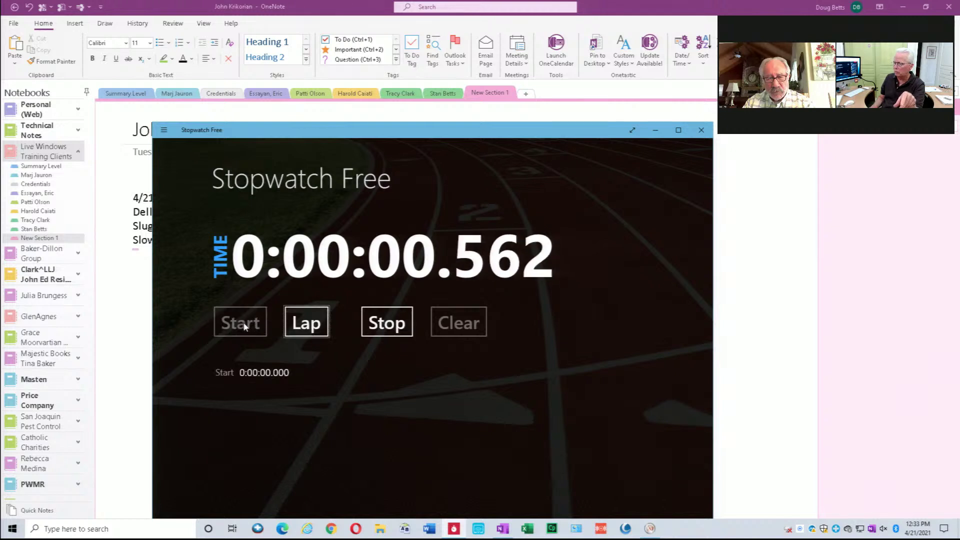